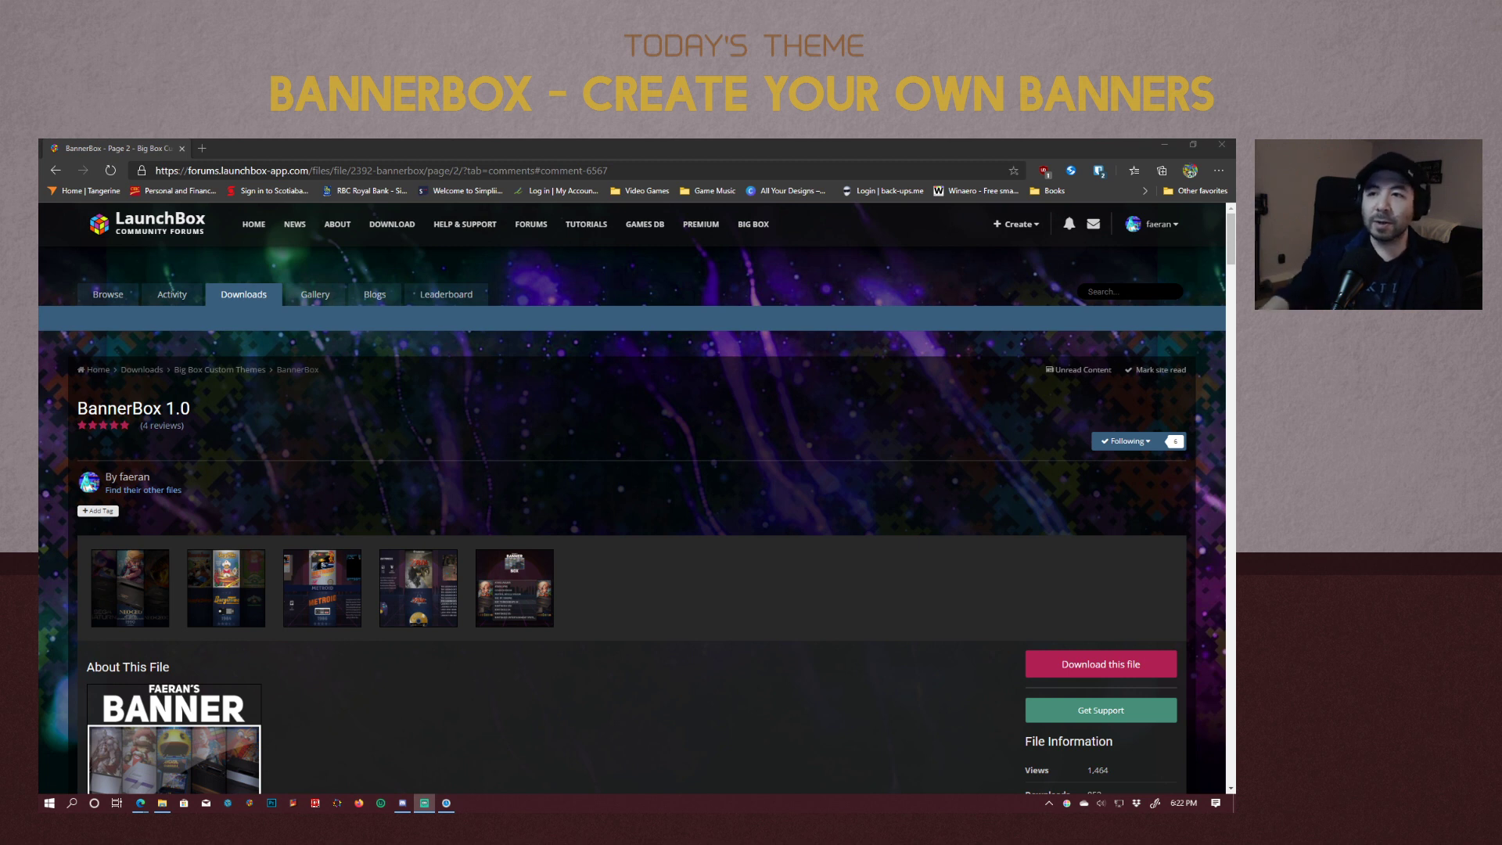
left_click(708, 443)
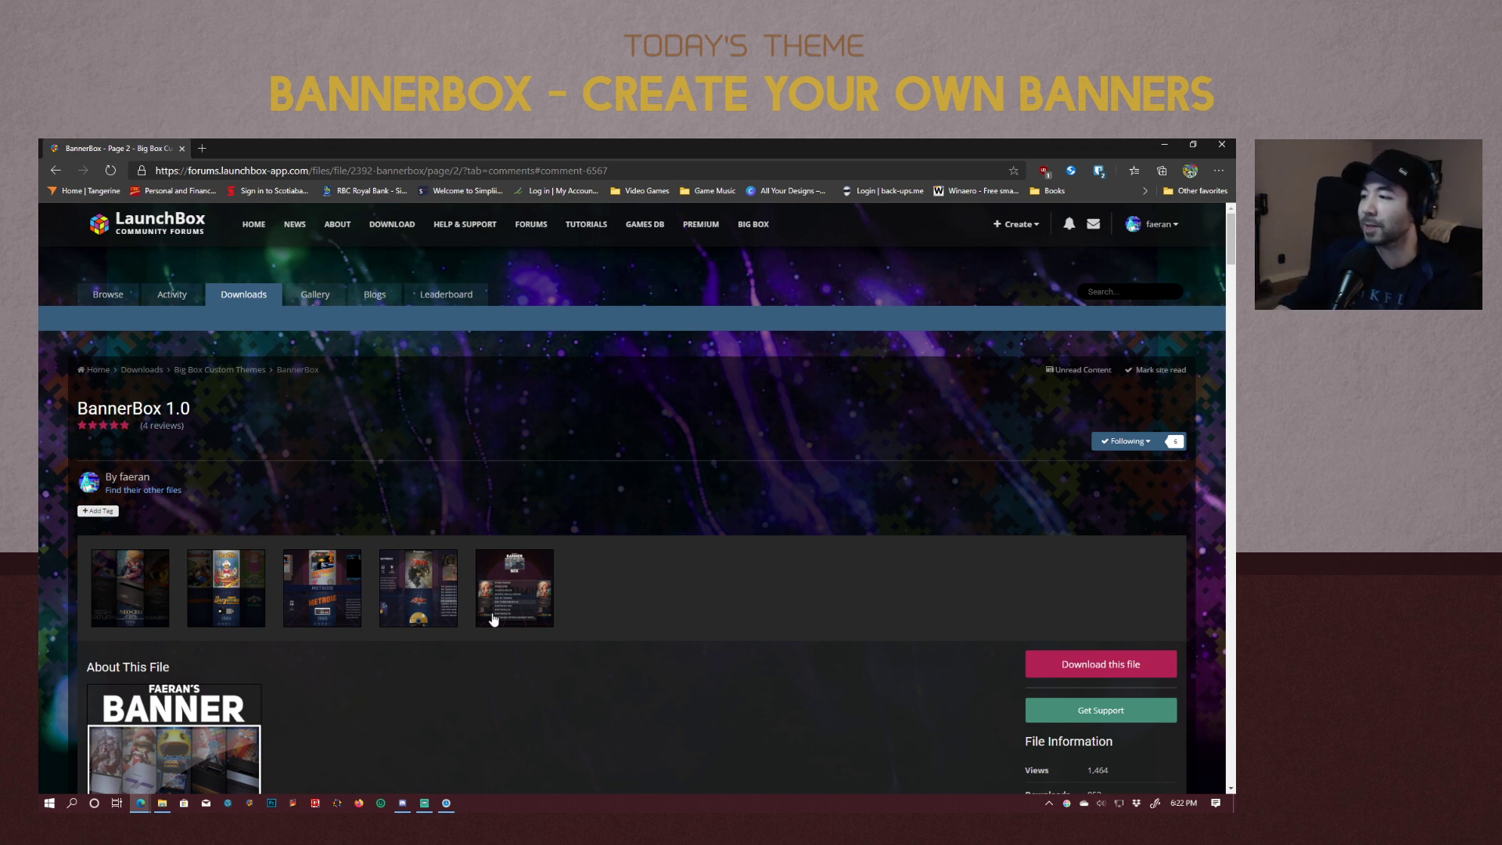
key("alt+Tab")
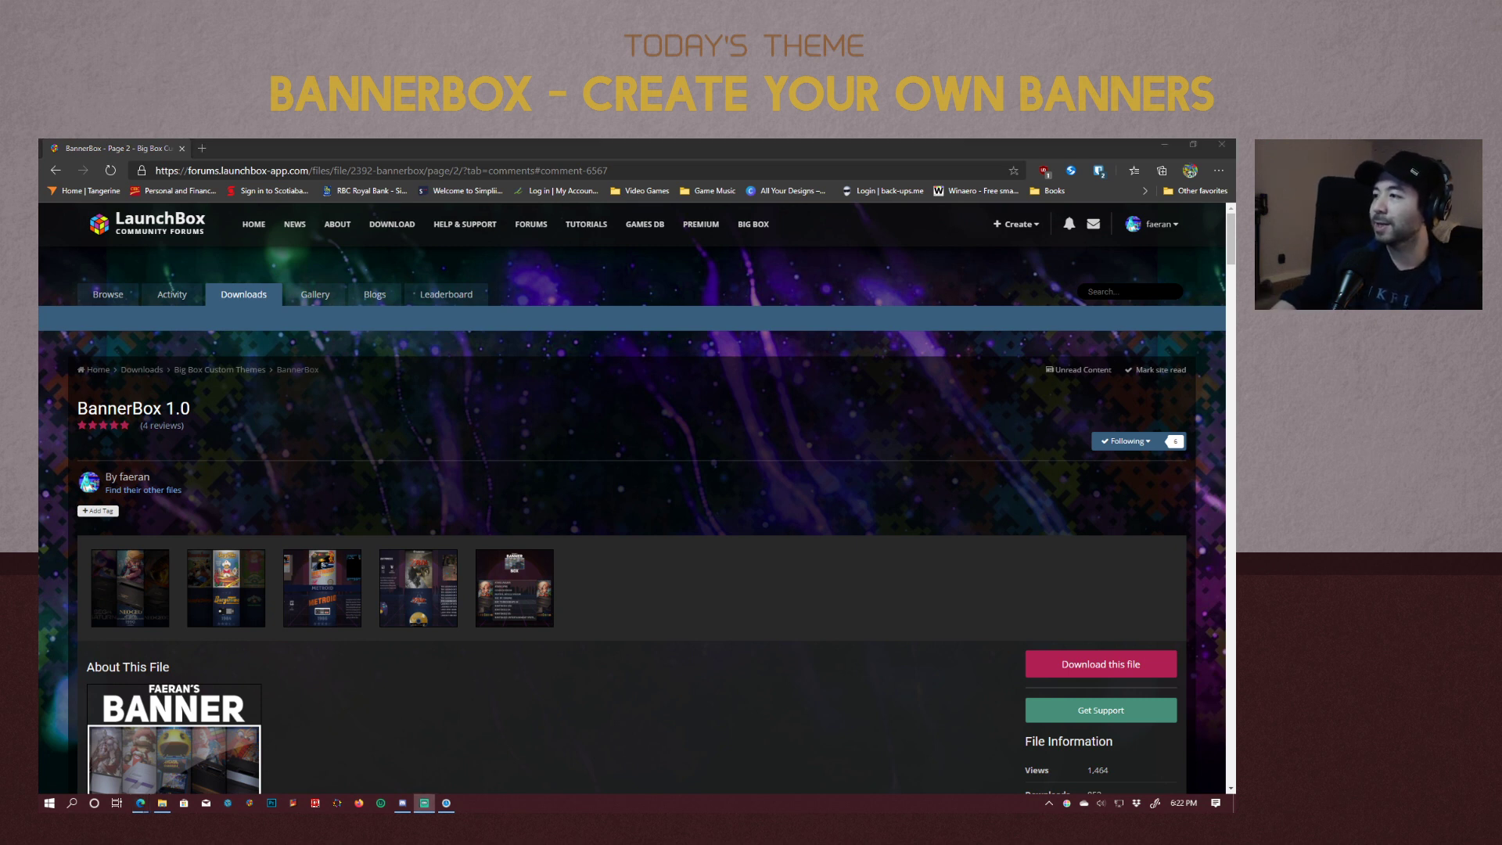
left_click(813, 410)
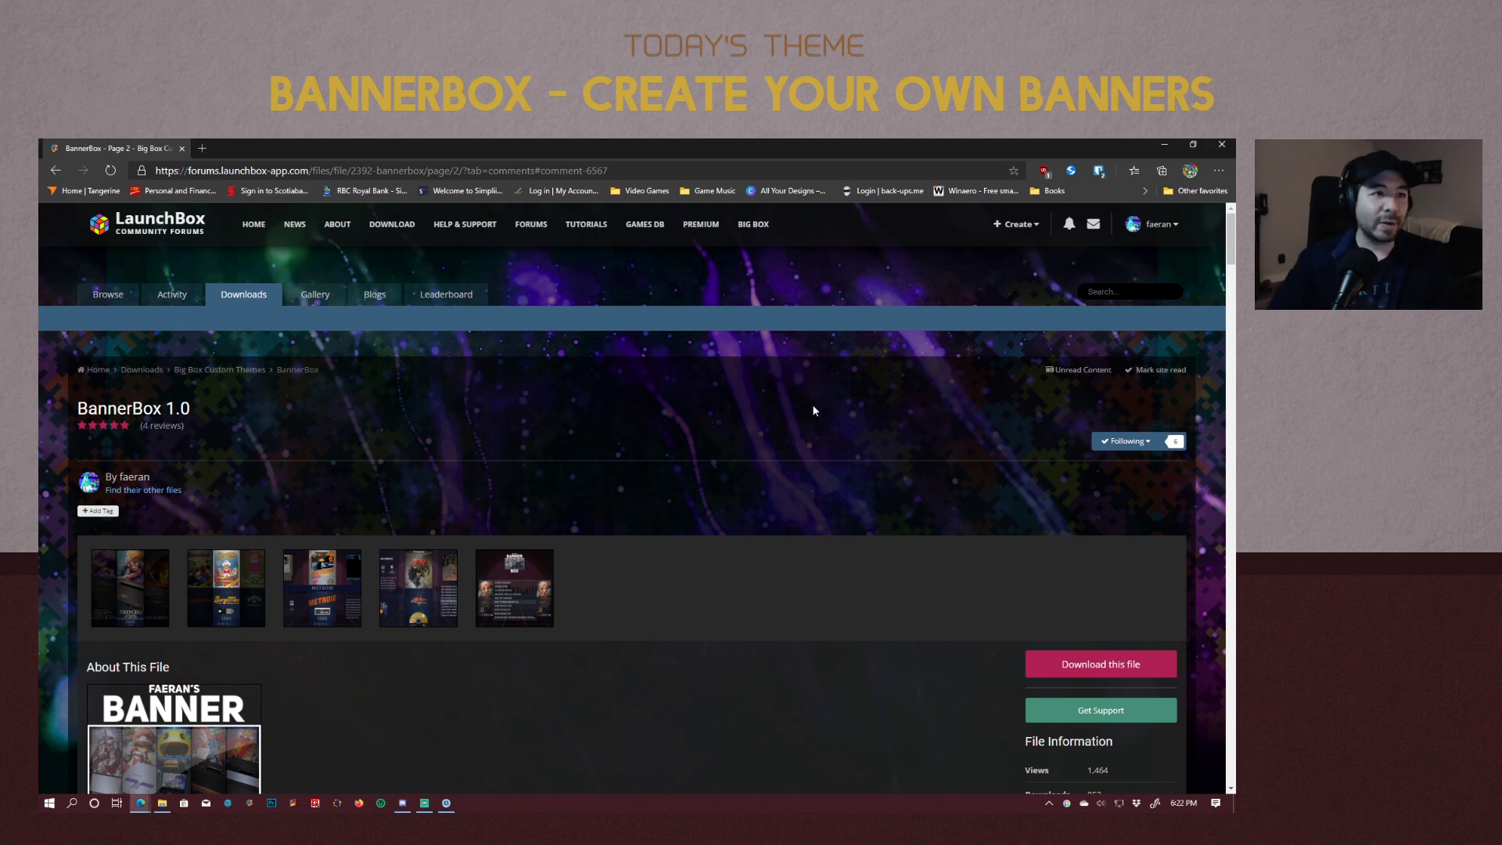
scroll(801, 408, "down", 1)
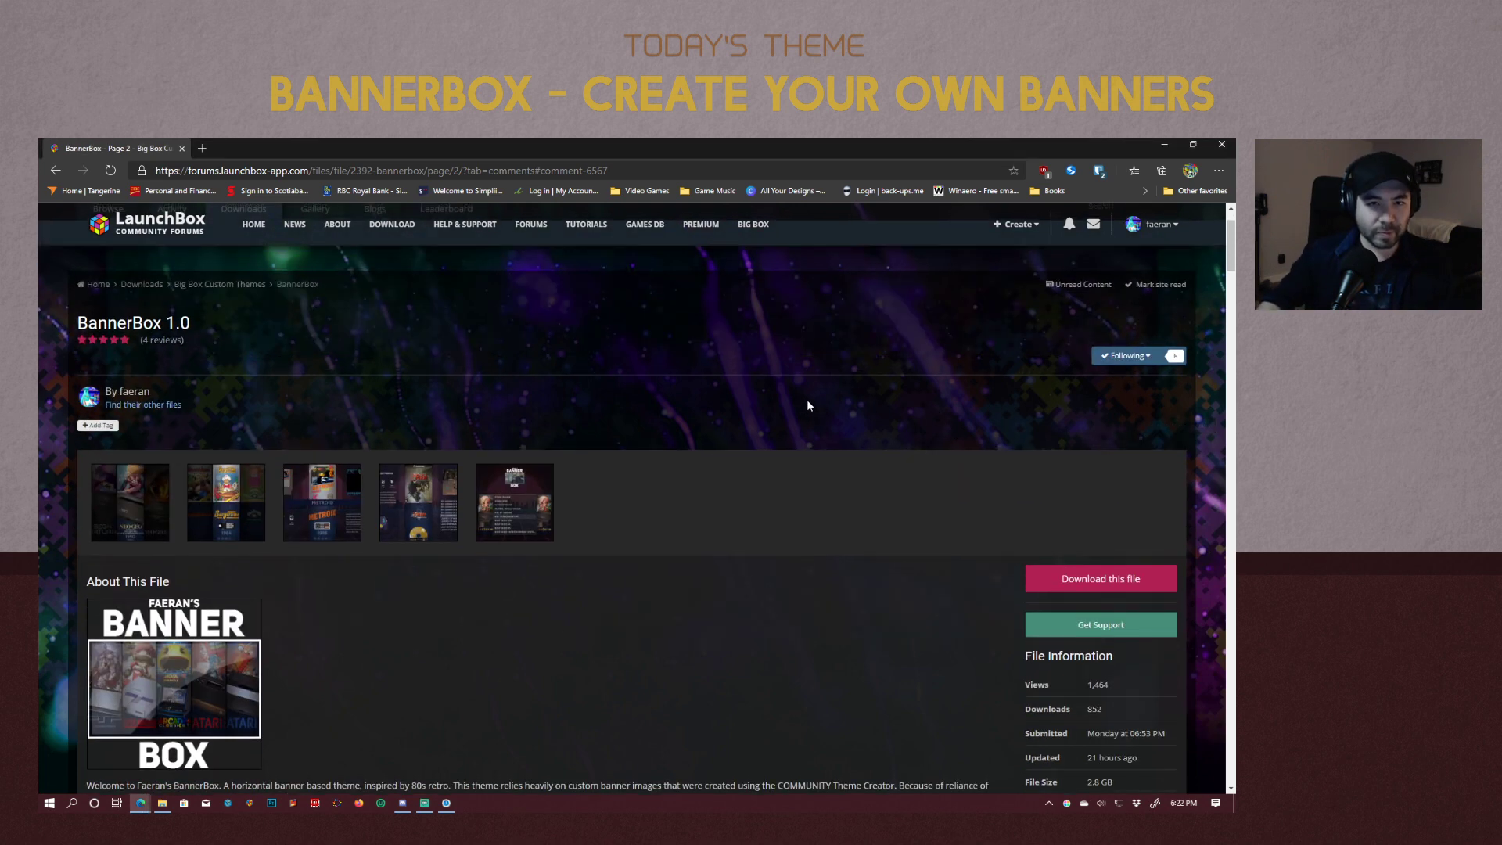
scroll(805, 403, "up", 1)
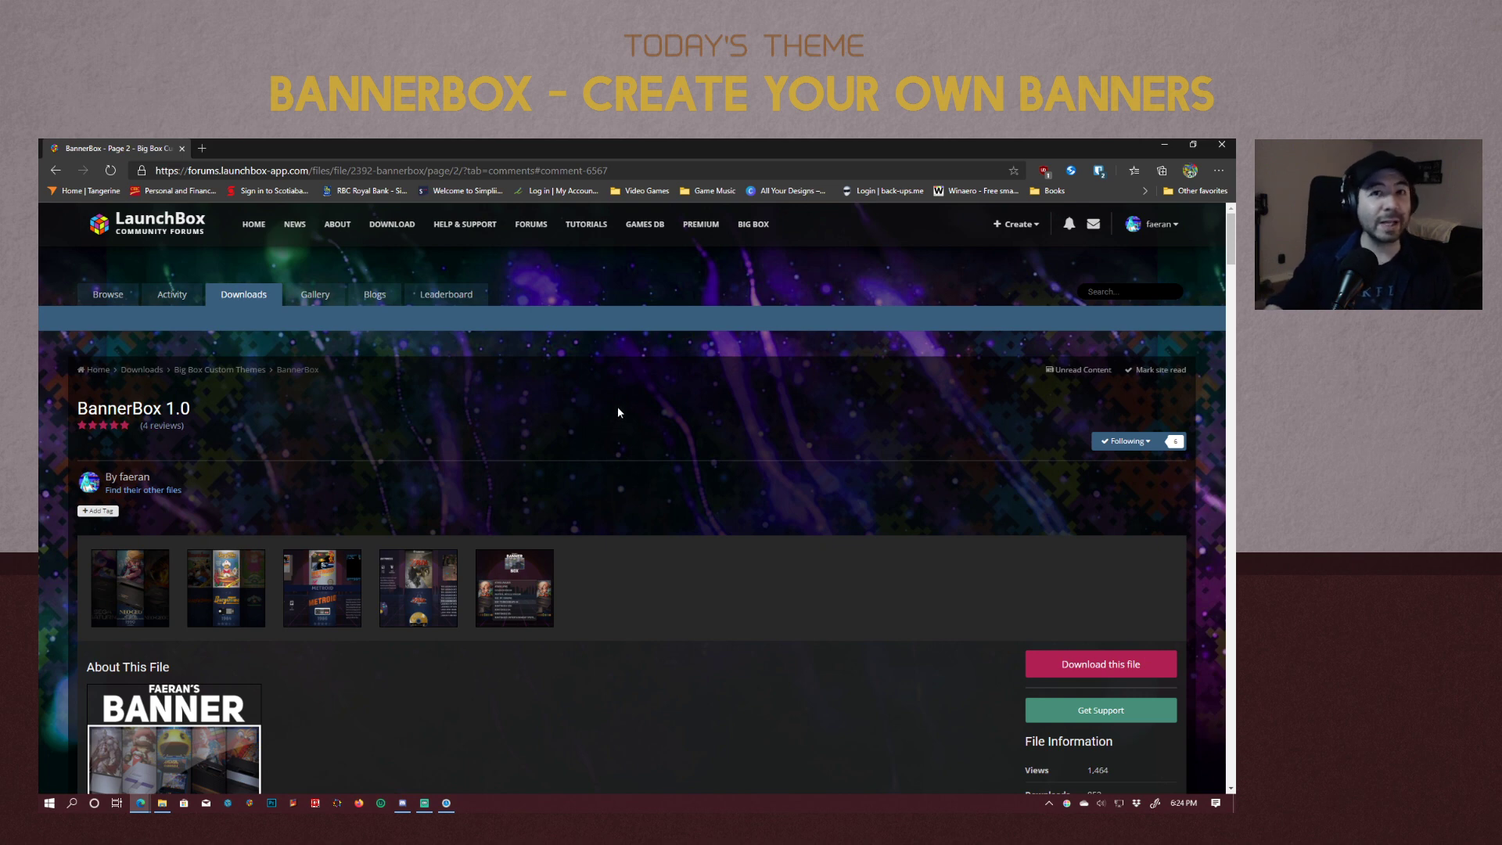
Open the Community Theme Creator for BigBox page from the forum's Third-party Apps and Plugins downloads.
left_click(196, 234)
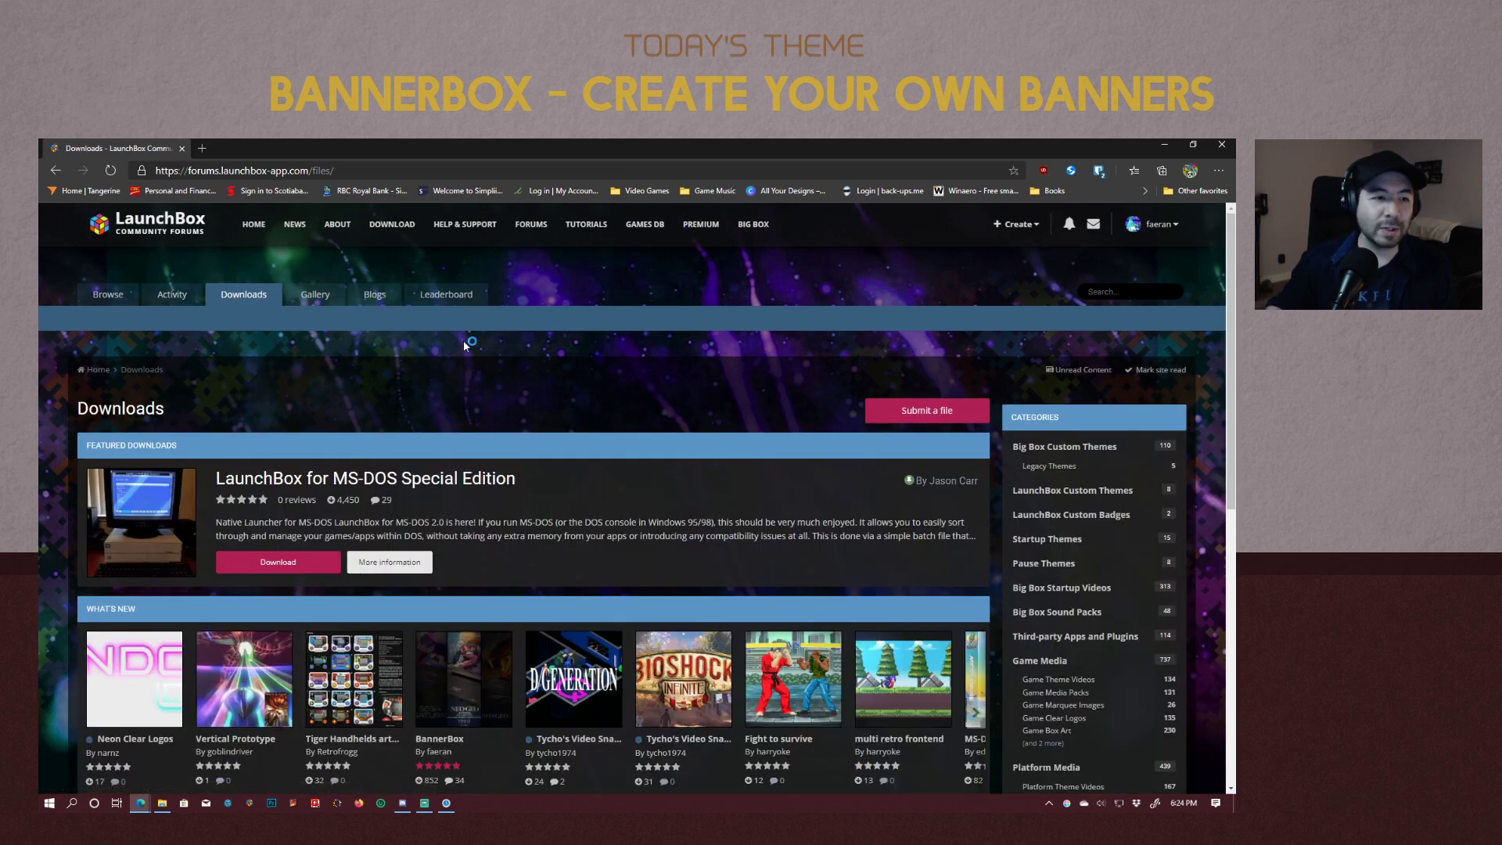
scroll(784, 457, "down", 1)
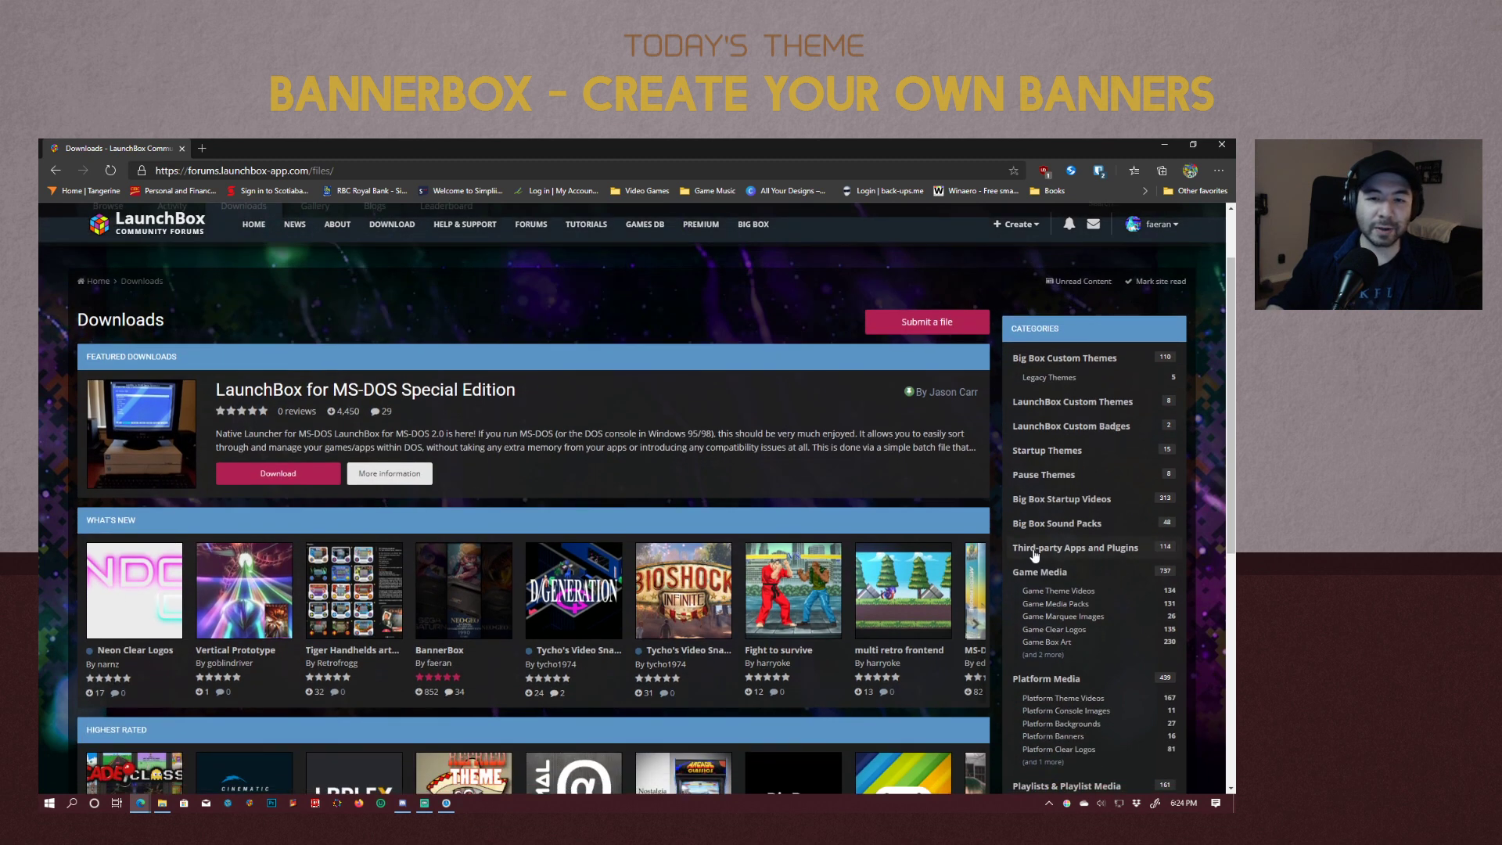
left_click(1079, 557)
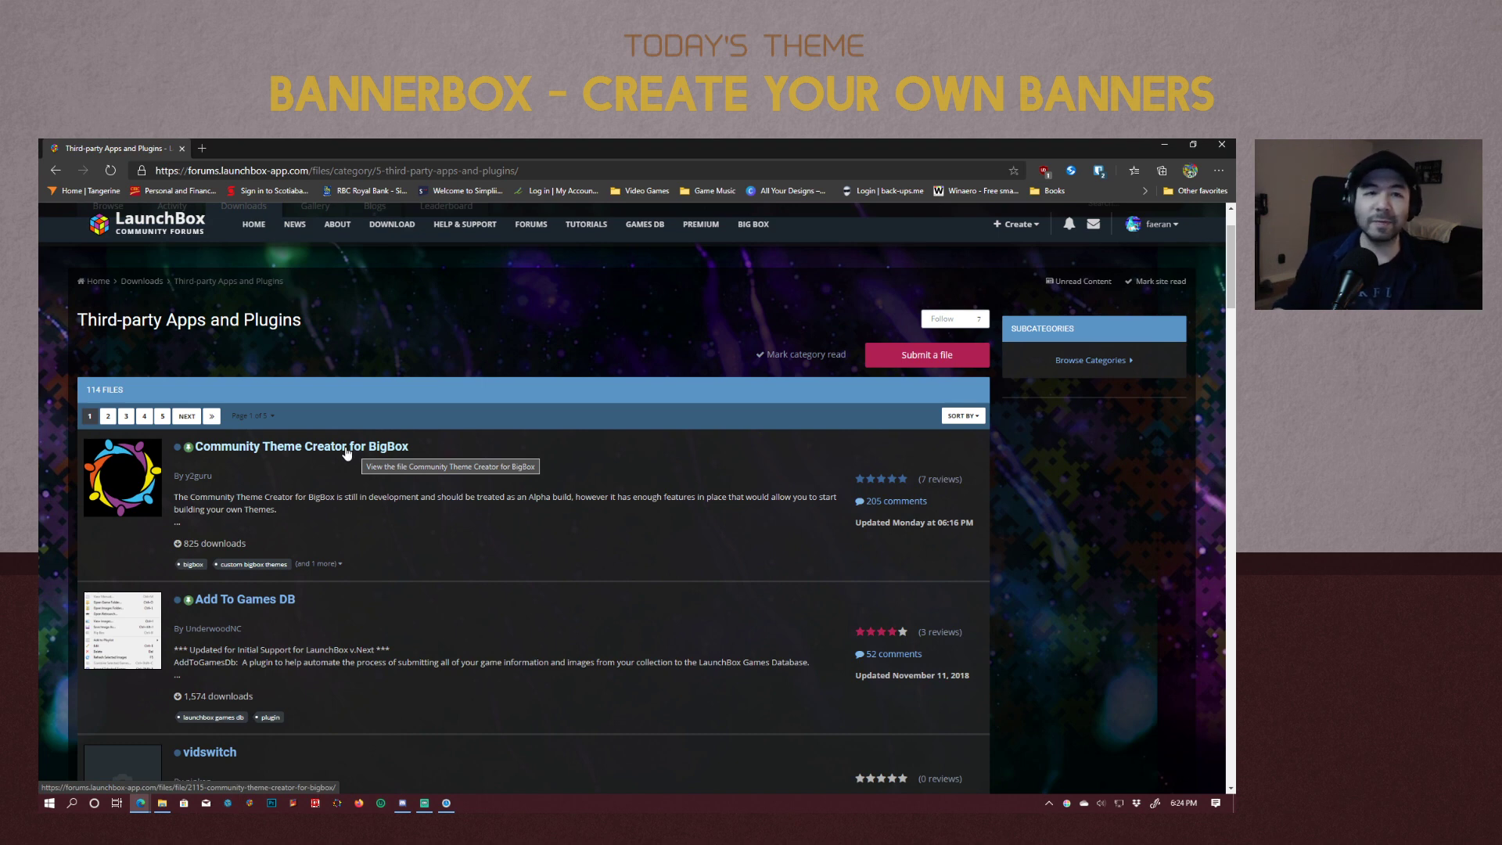
left_click(346, 447)
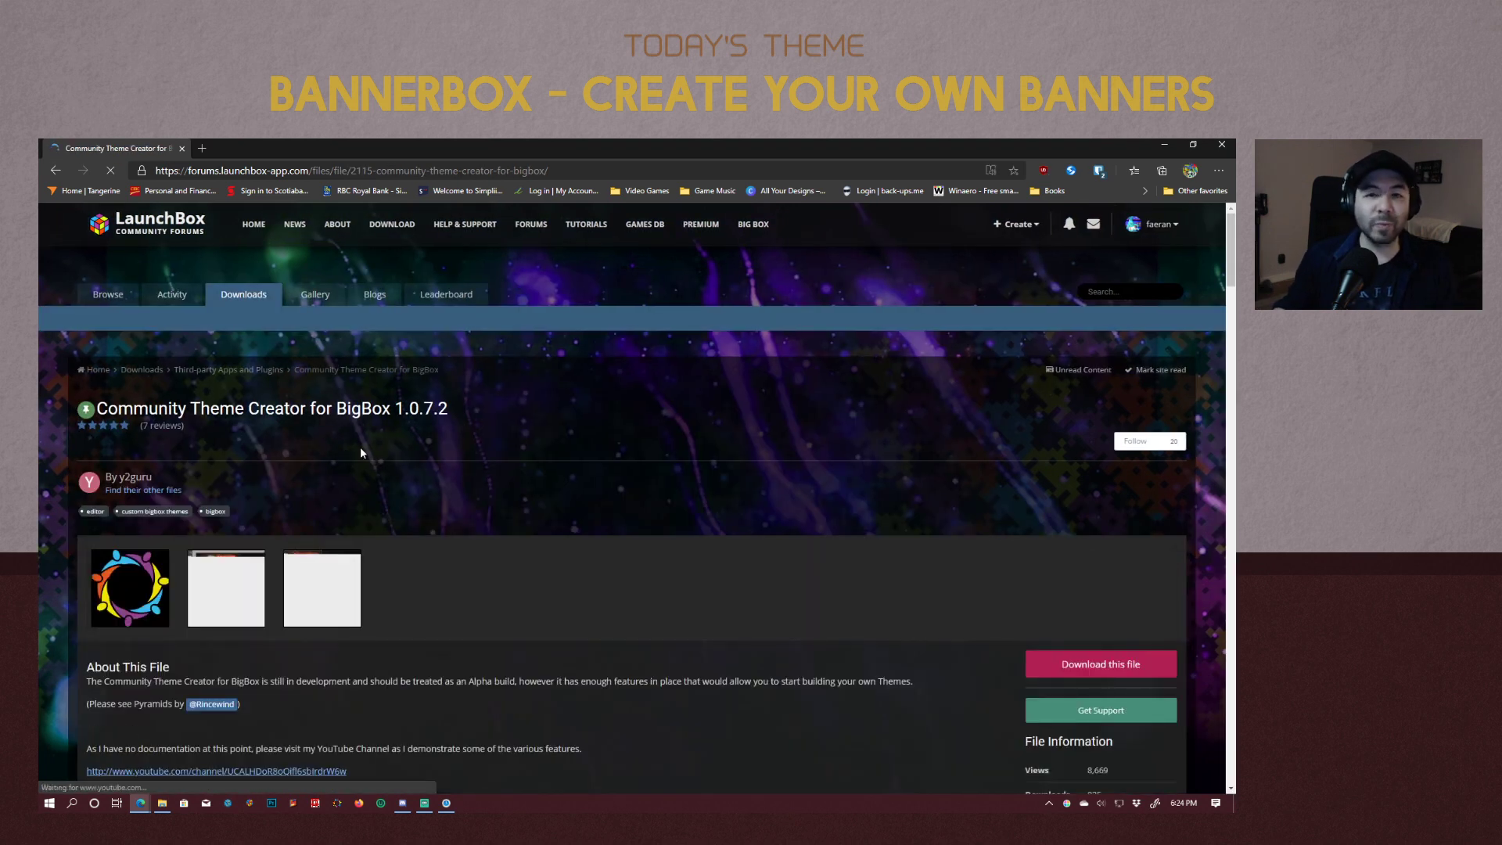
Download the Community Theme Creator for BigBox file and agree to the download terms.
scroll(751, 516, "down", 1)
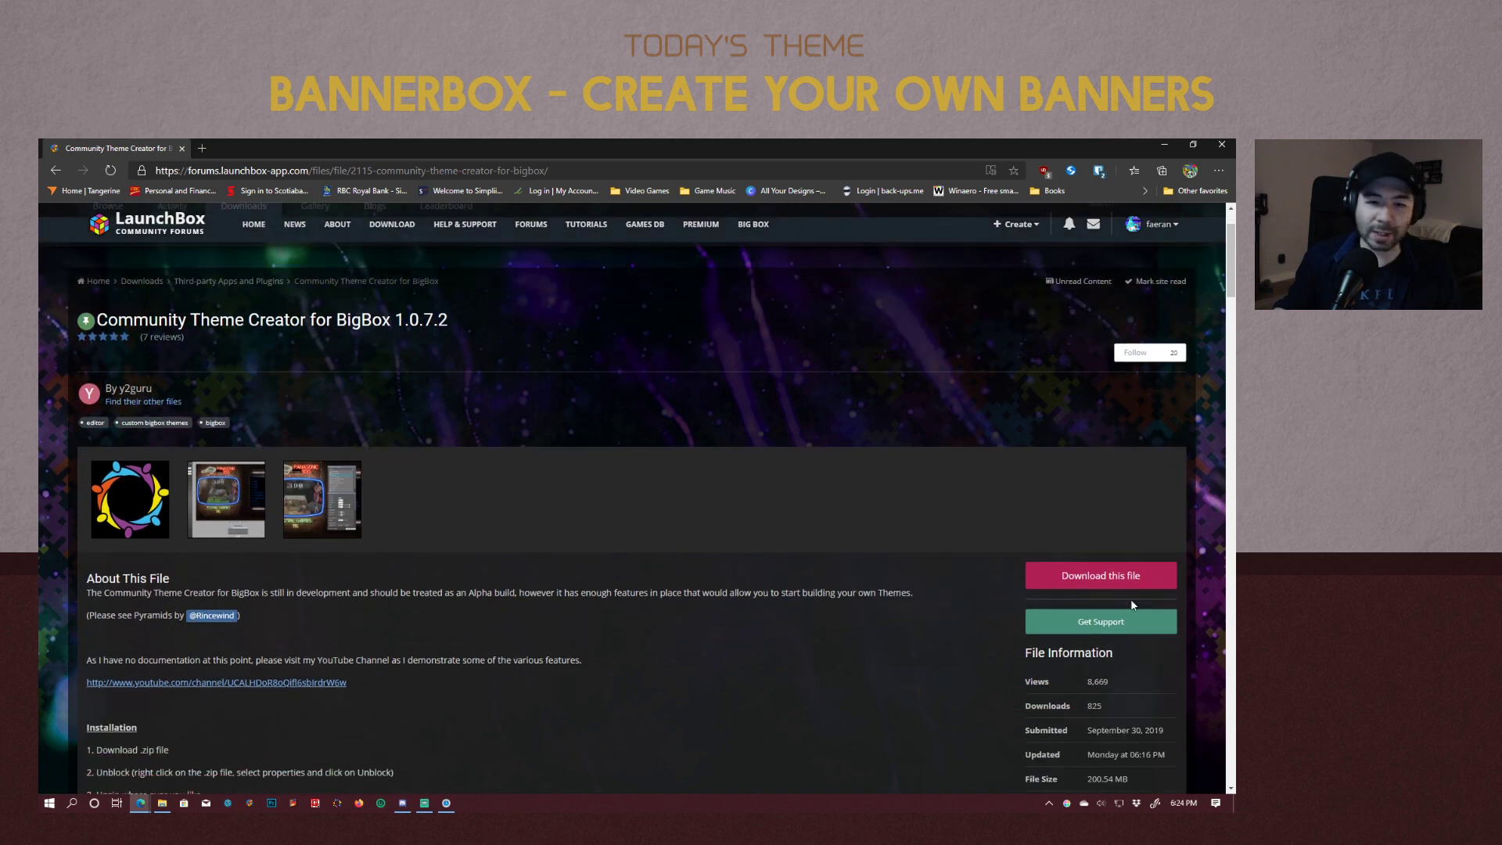
left_click(1100, 575)
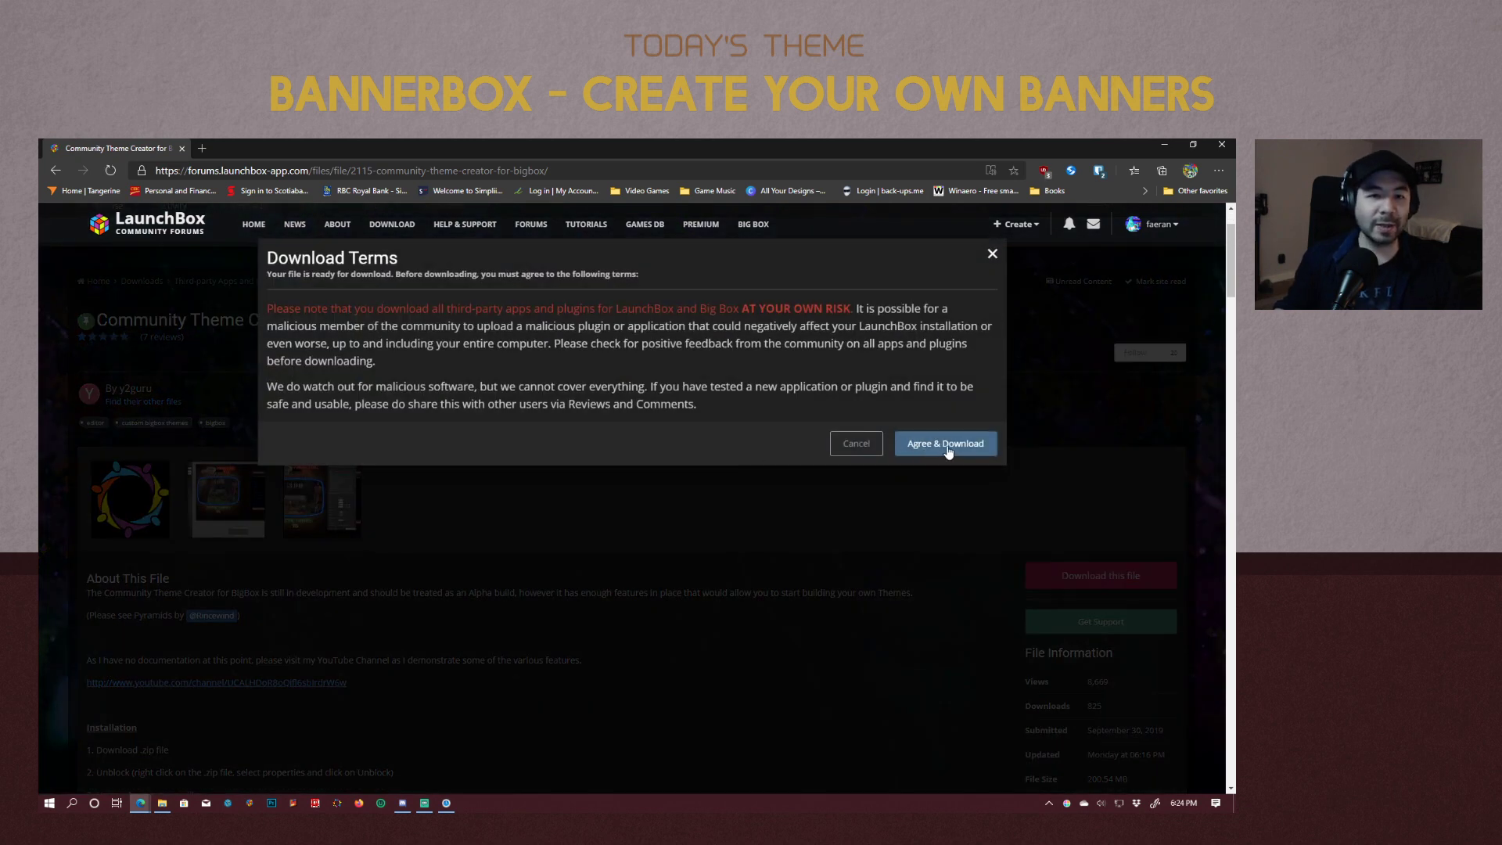
left_click(946, 448)
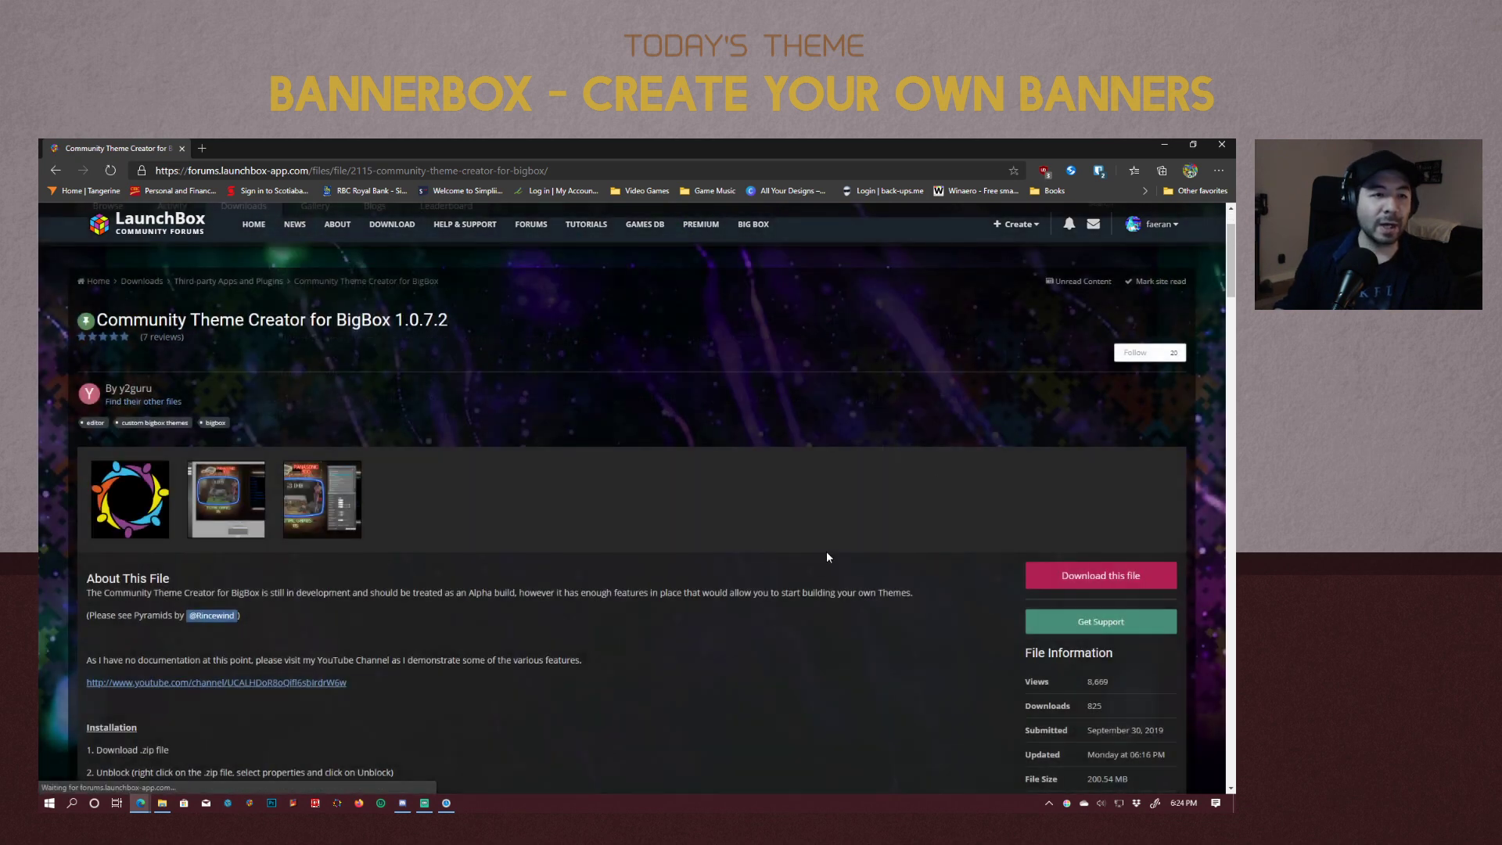
Open the downloaded COMMUNITY Theme Creator zip archive in WinRAR.
left_click(162, 802)
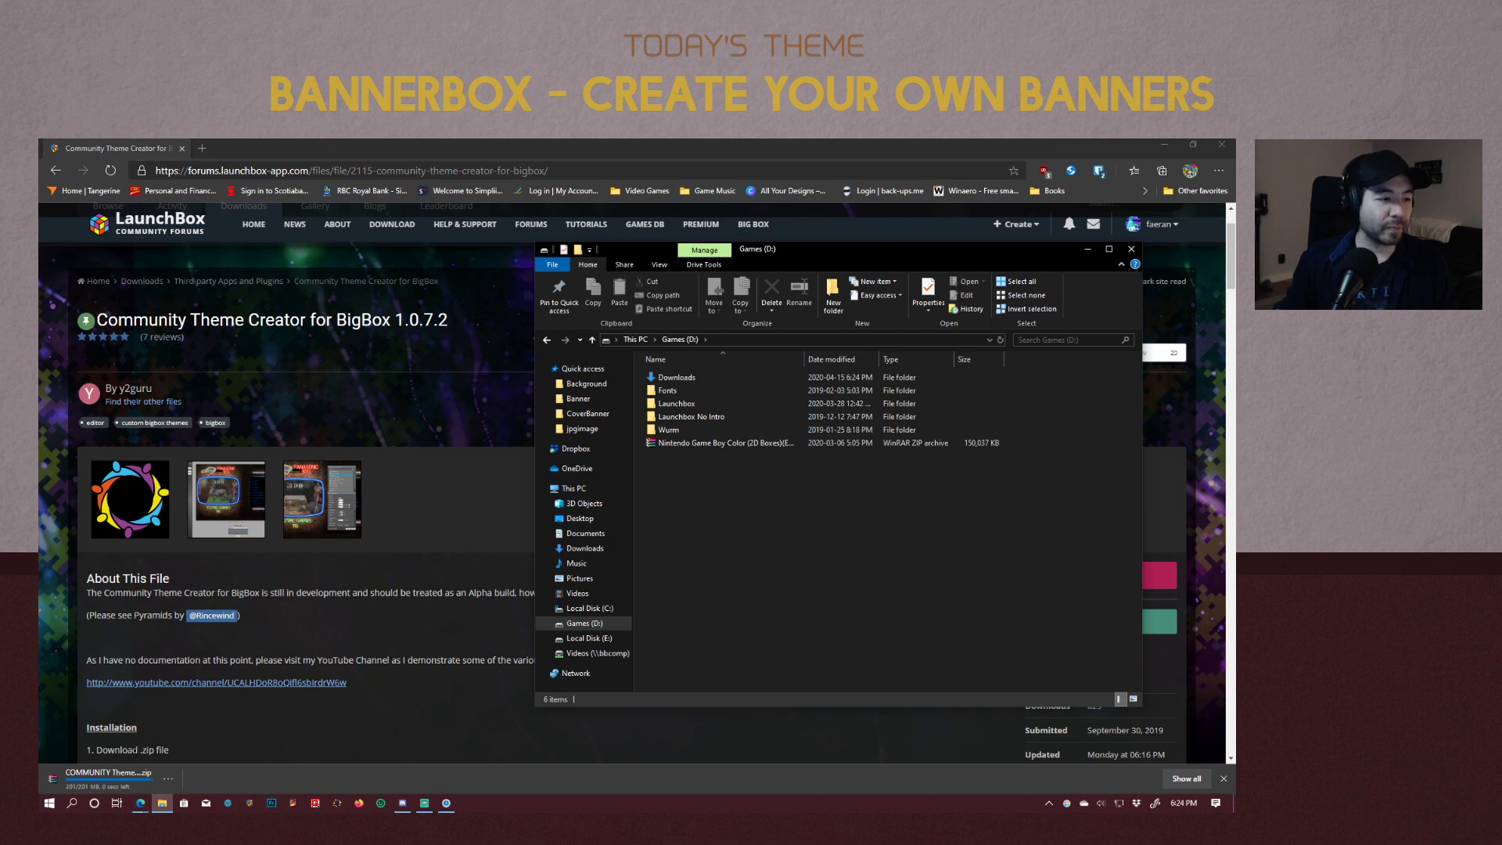
left_click(90, 773)
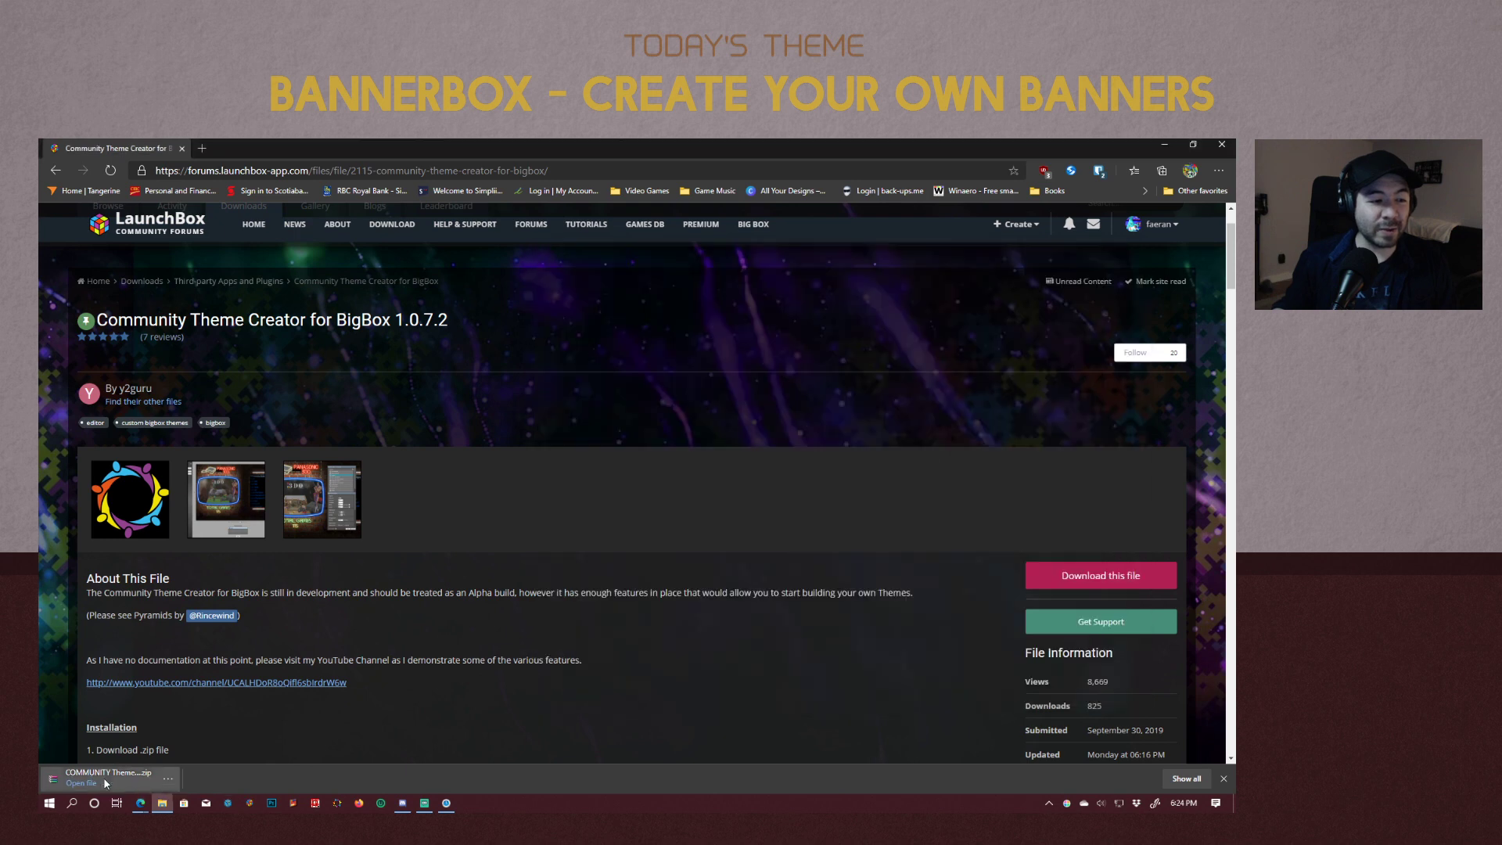
left_click_drag(900, 298, 691, 263)
Open the Downloads folder in a new File Explorer window.
right_click(162, 803)
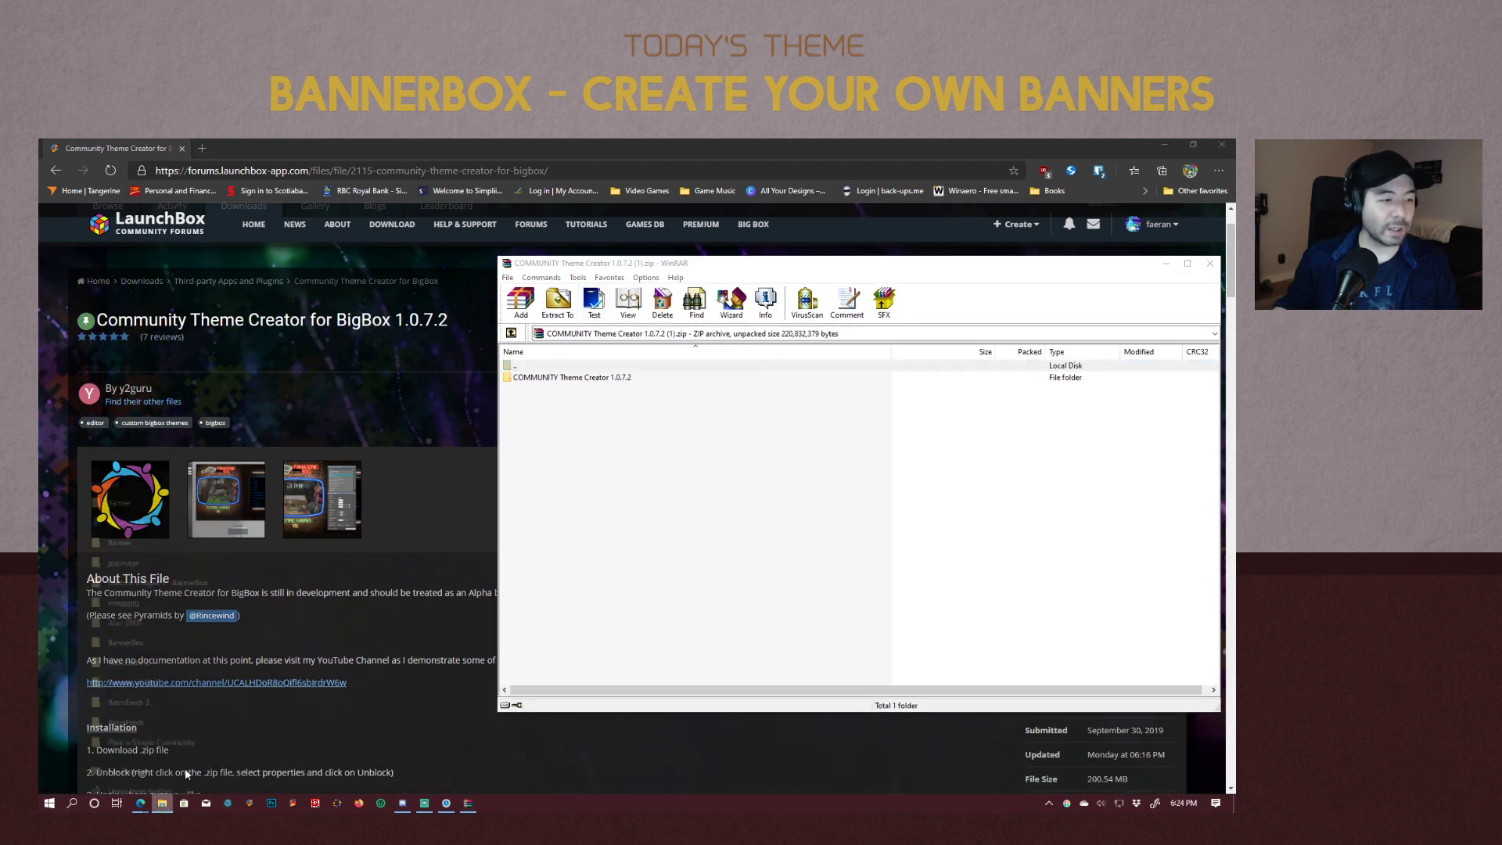
left_click(718, 572)
key("super+e")
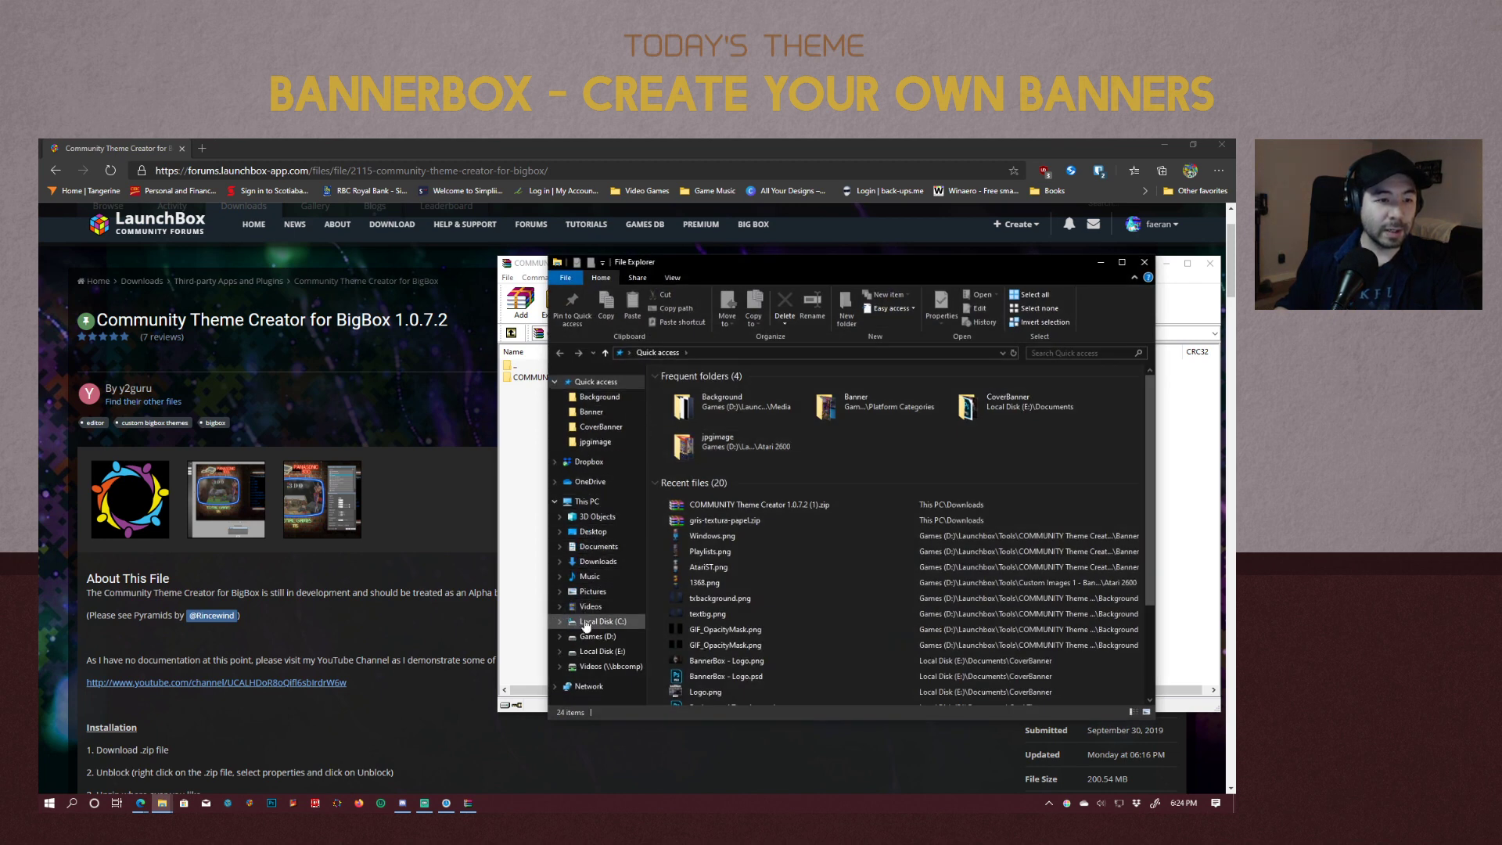
left_click(591, 563)
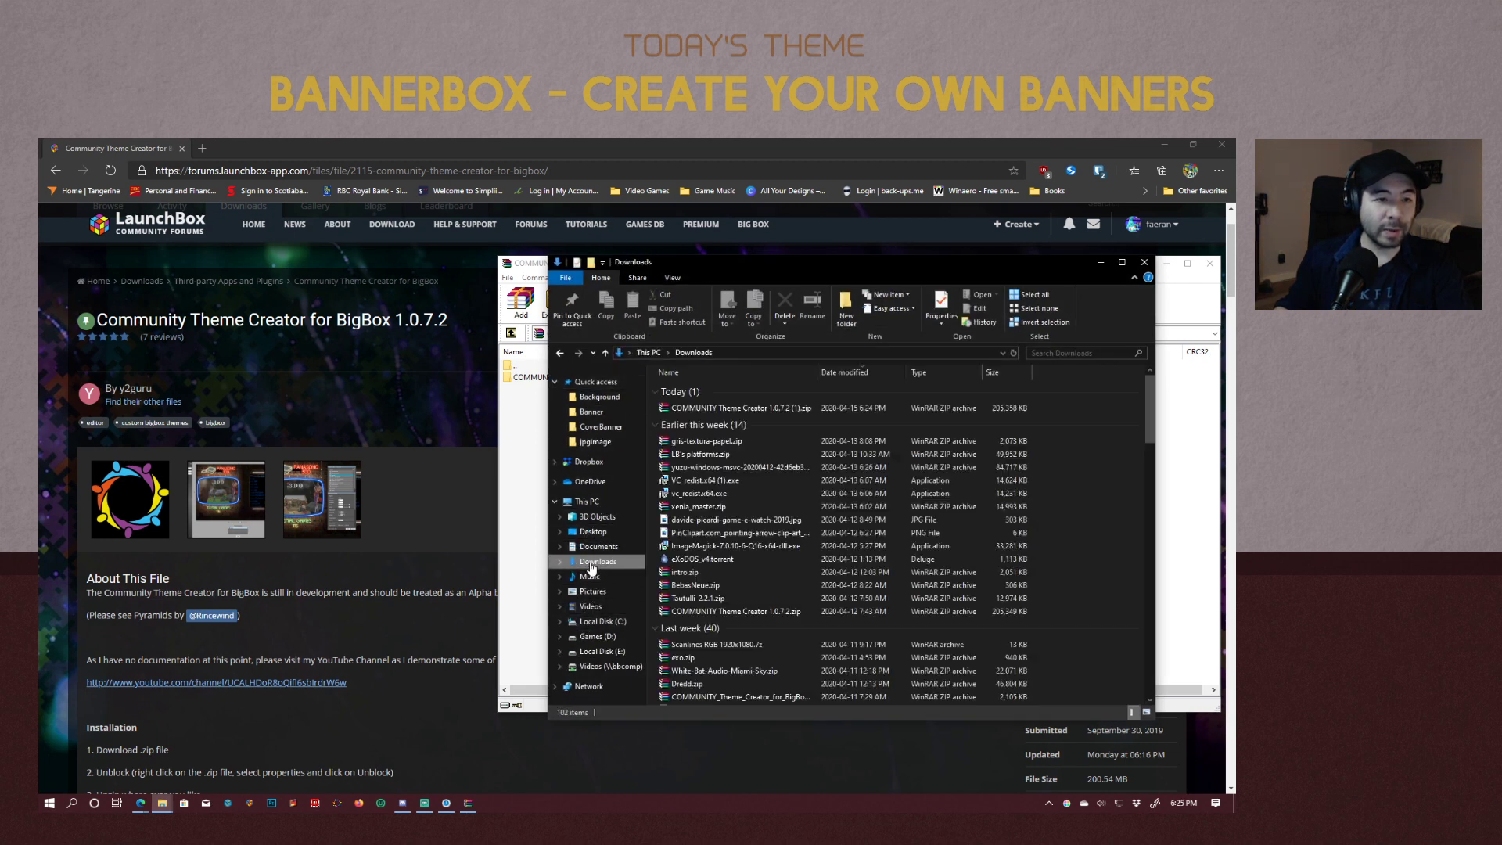
Unblock COMMUNITY Theme Creator 1.0.7.2 (1).zip through its file properties and apply the change.
right_click(719, 407)
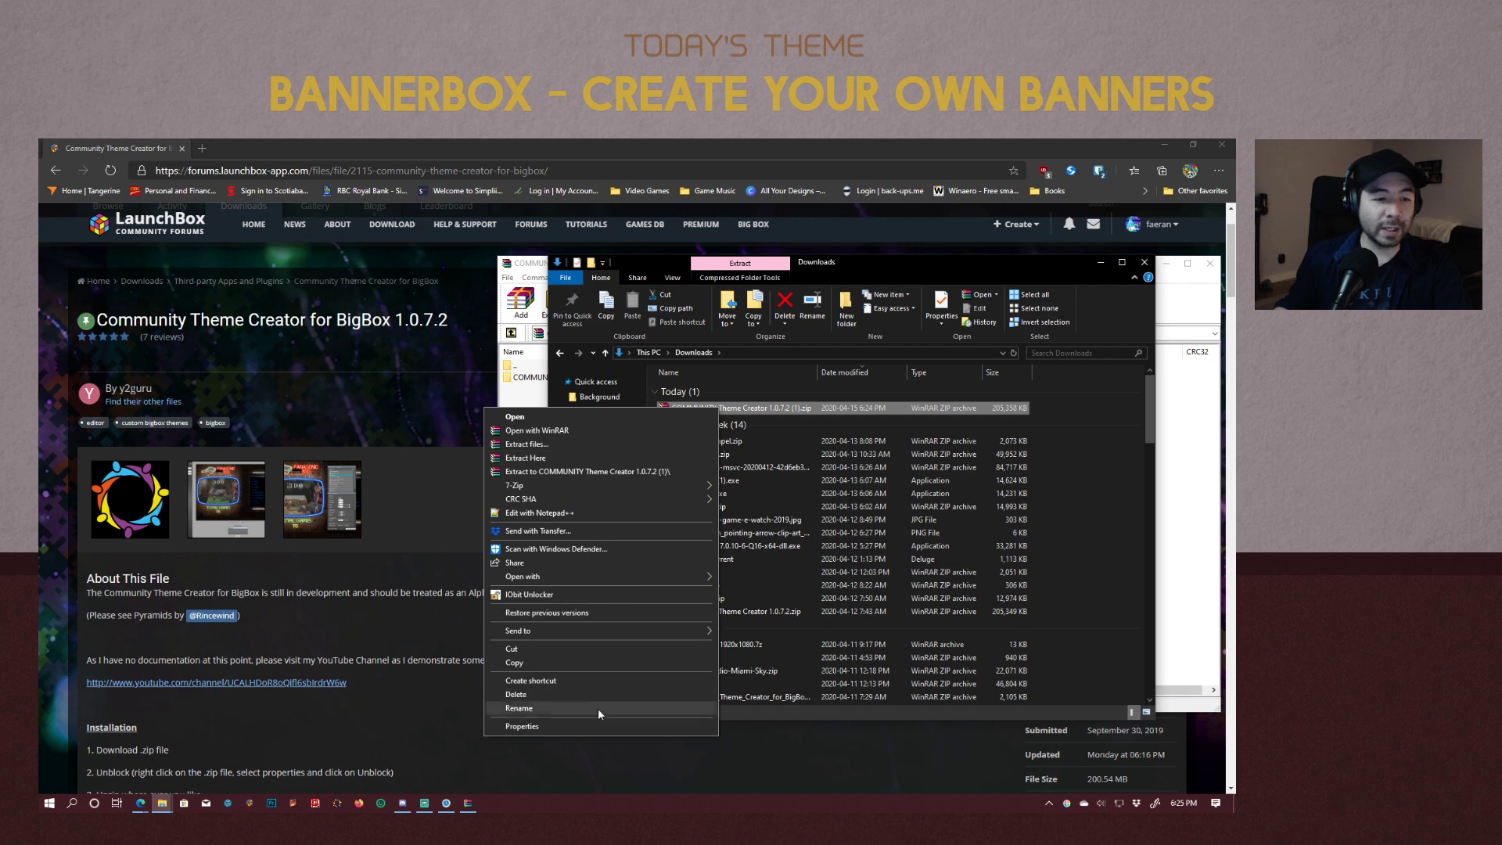
left_click(566, 725)
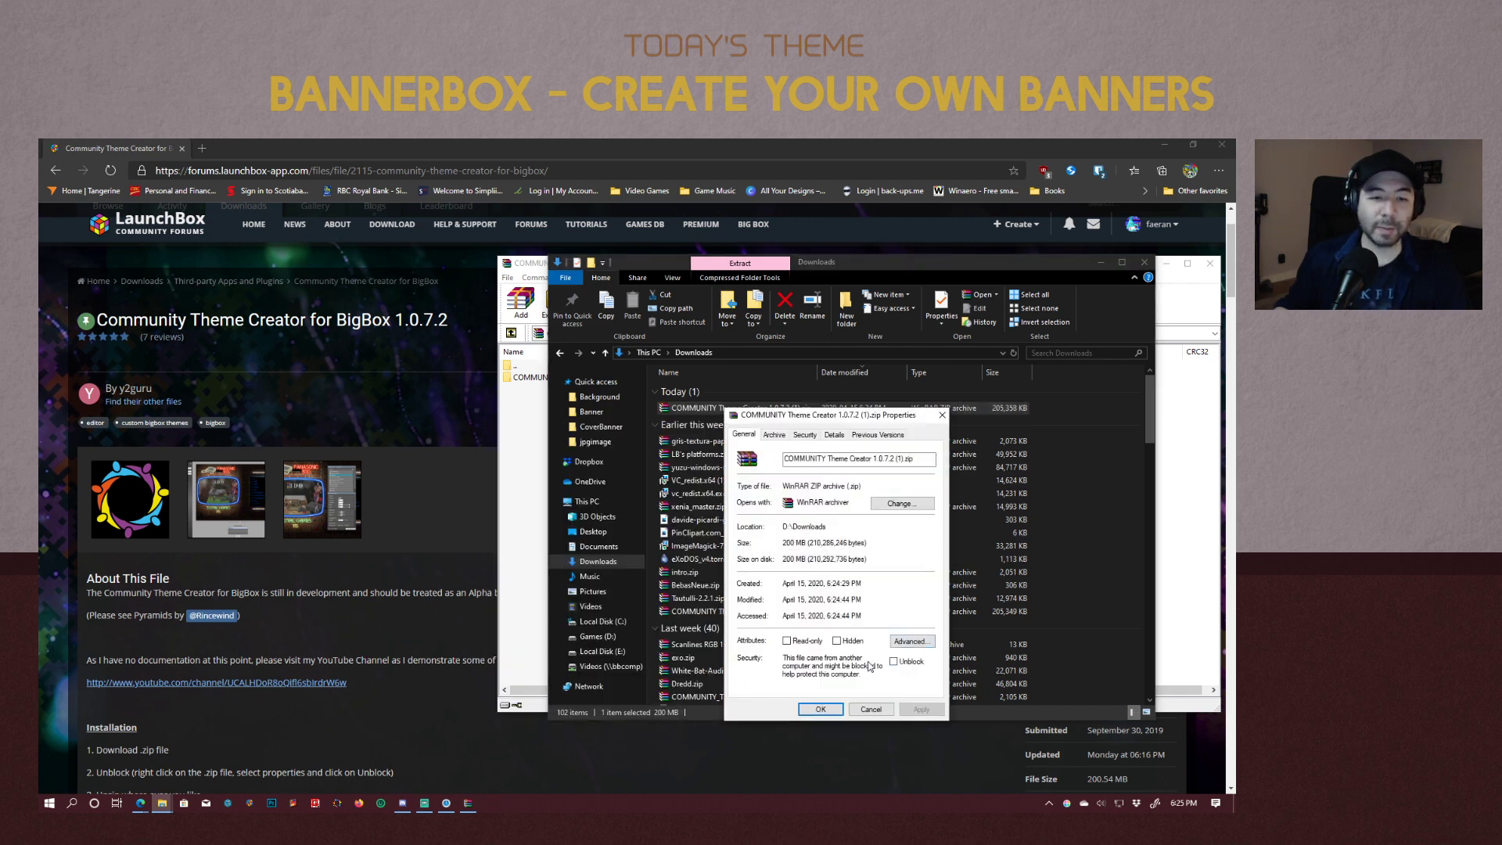
left_click(894, 662)
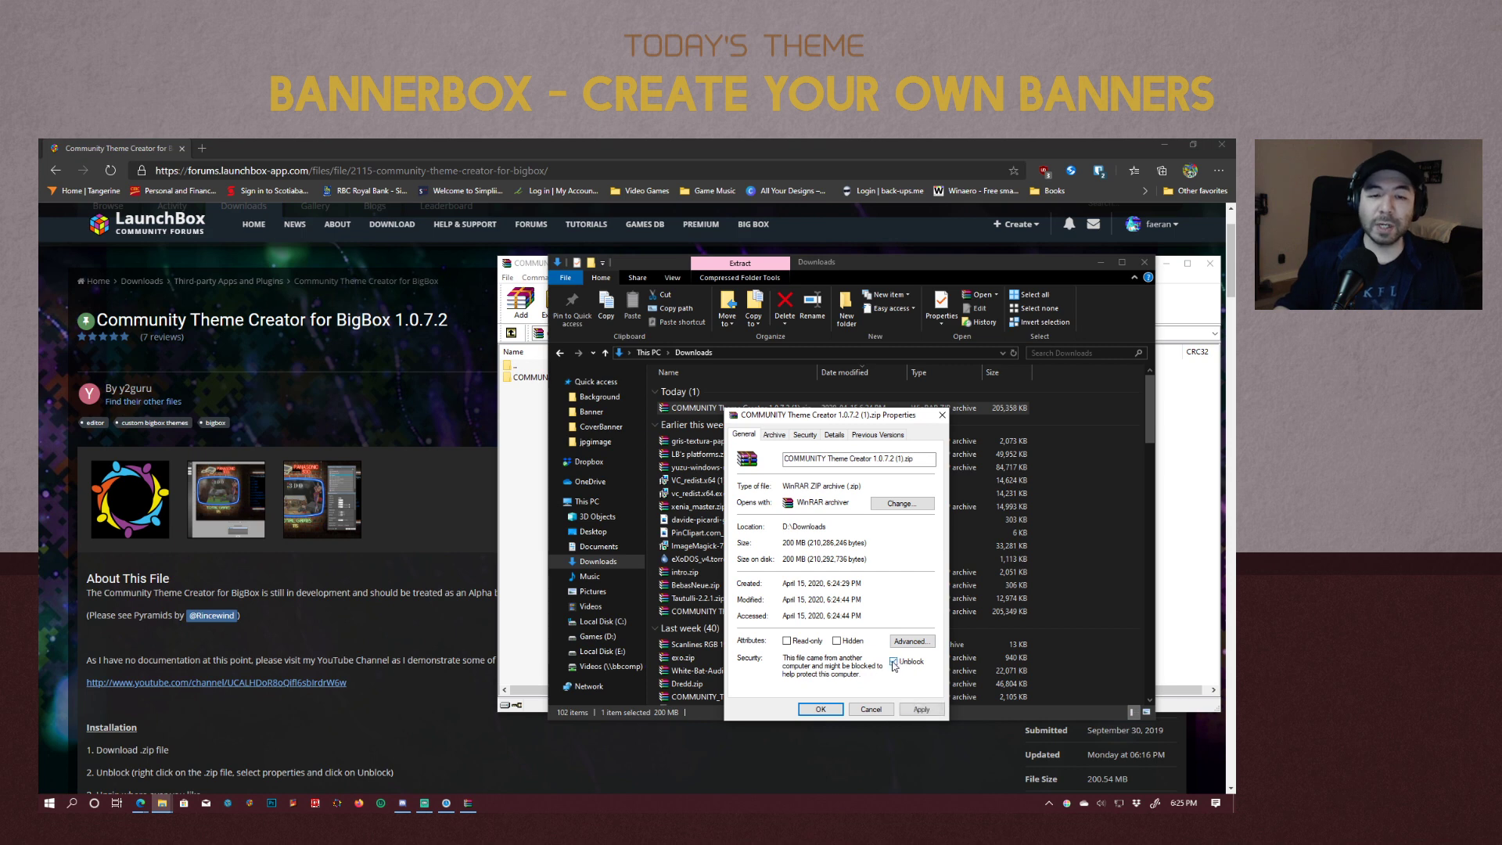
left_click(922, 709)
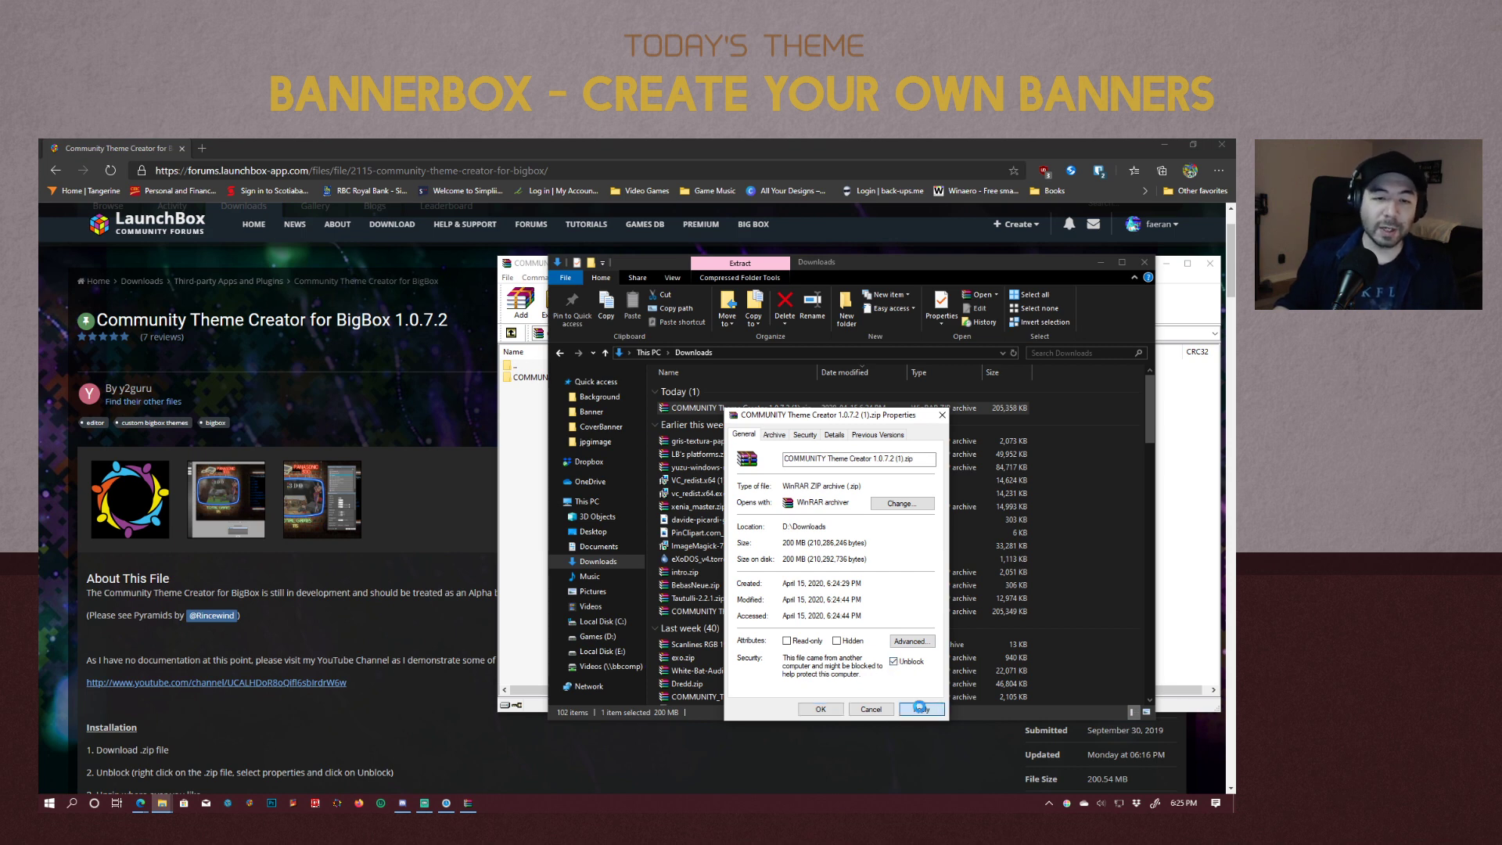
left_click(820, 709)
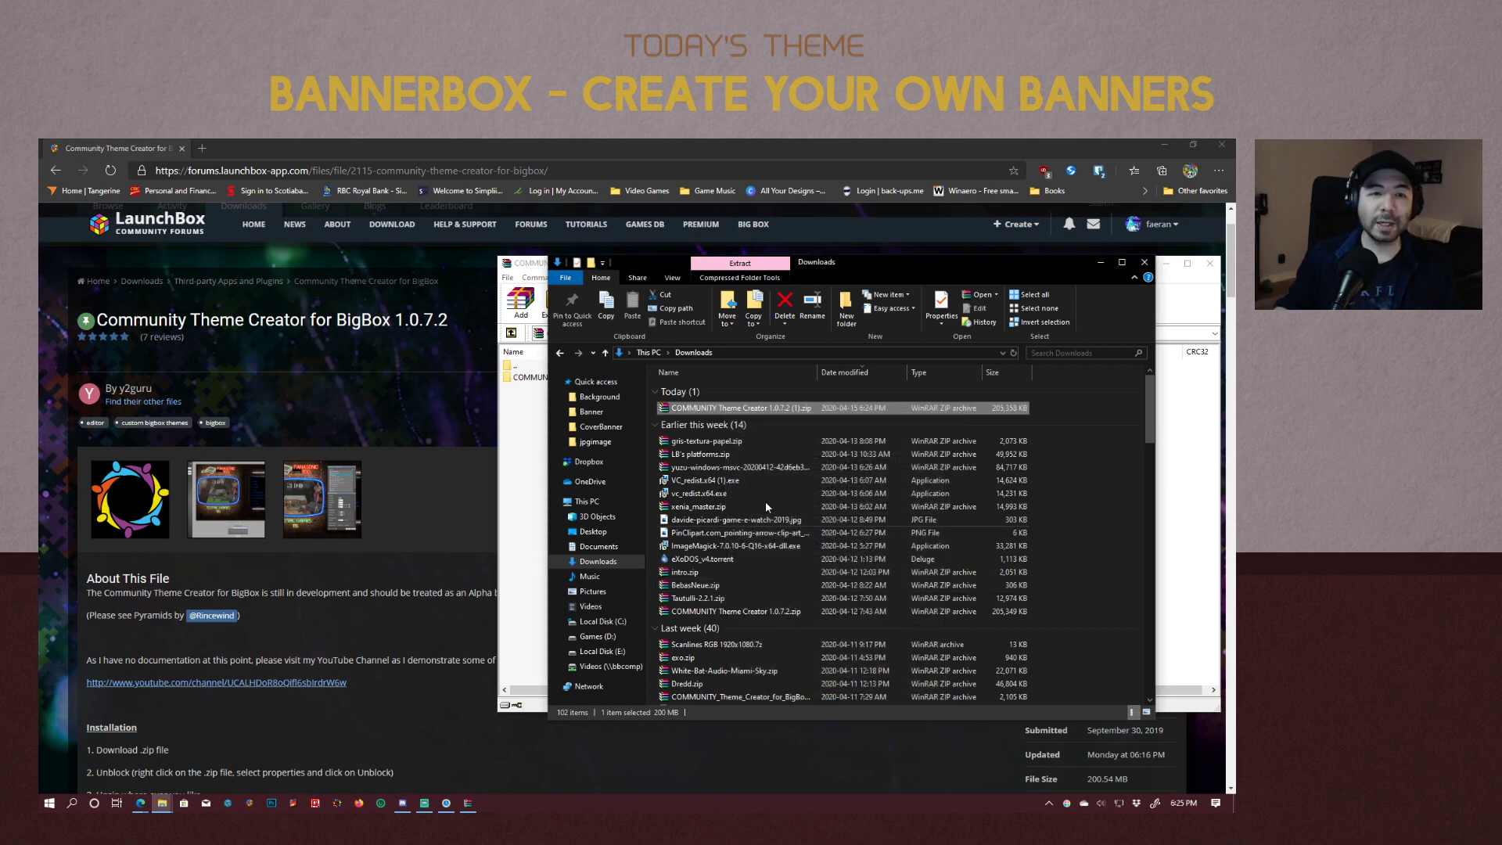
Extract the COMMUNITY Theme Creator 1.0.7.2 folder from the unblocked archive to the root of the Games (D:) drive.
double_click(759, 409)
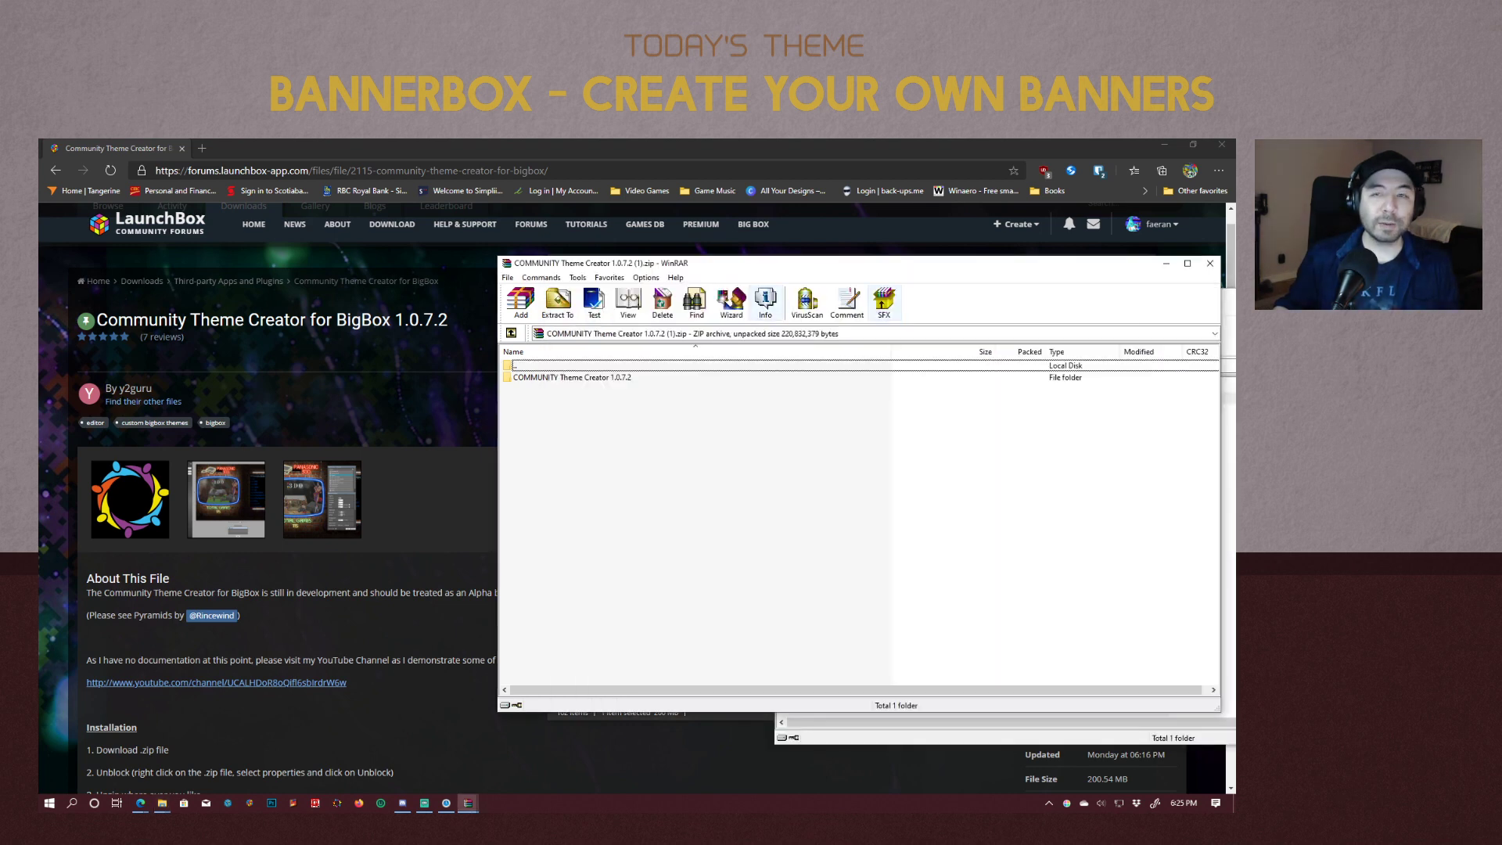
left_click(1209, 266)
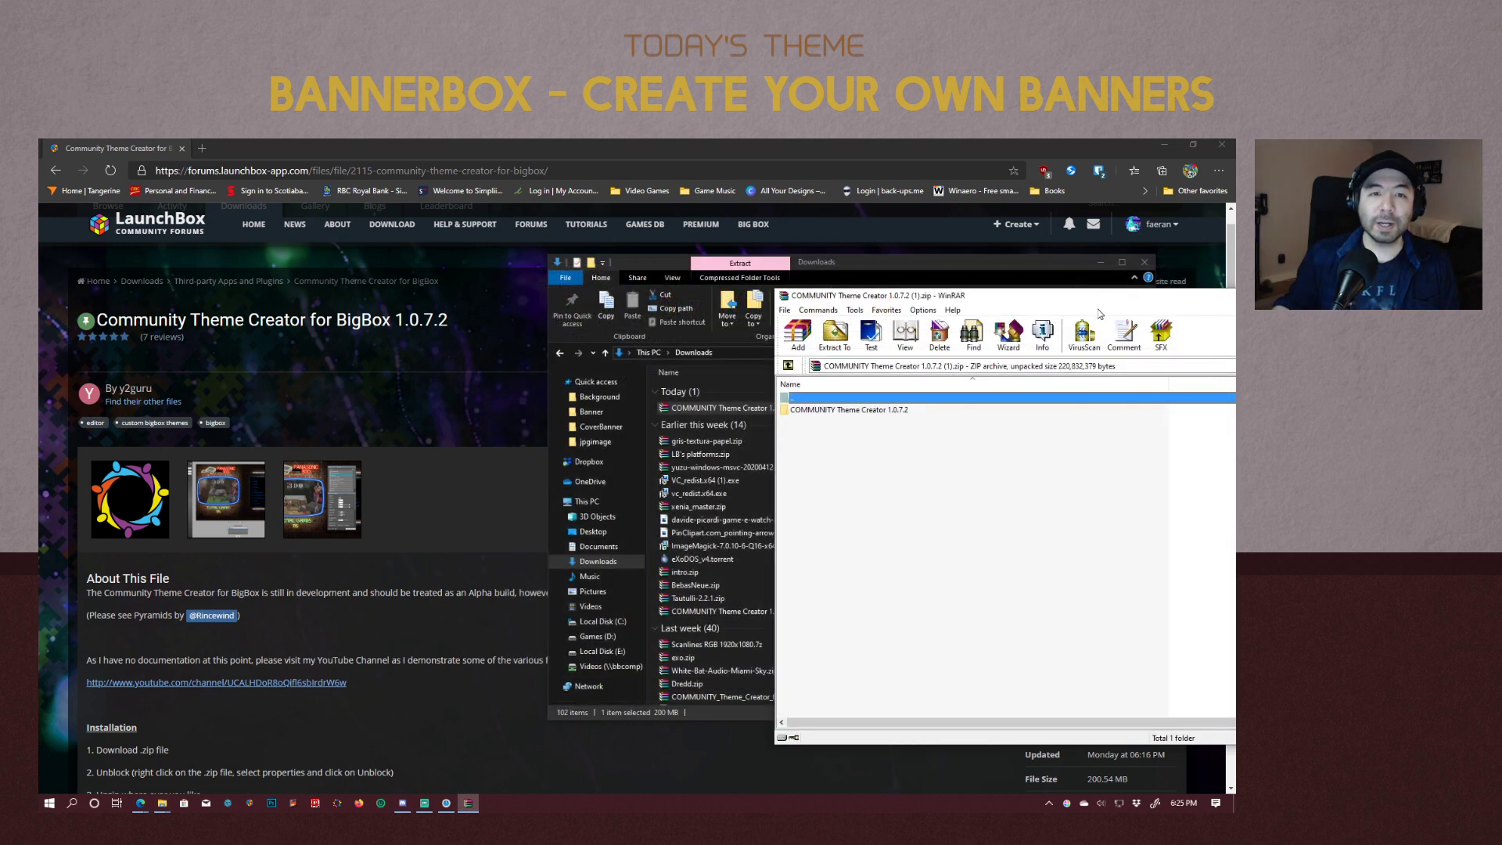
left_click_drag(1009, 308, 941, 321)
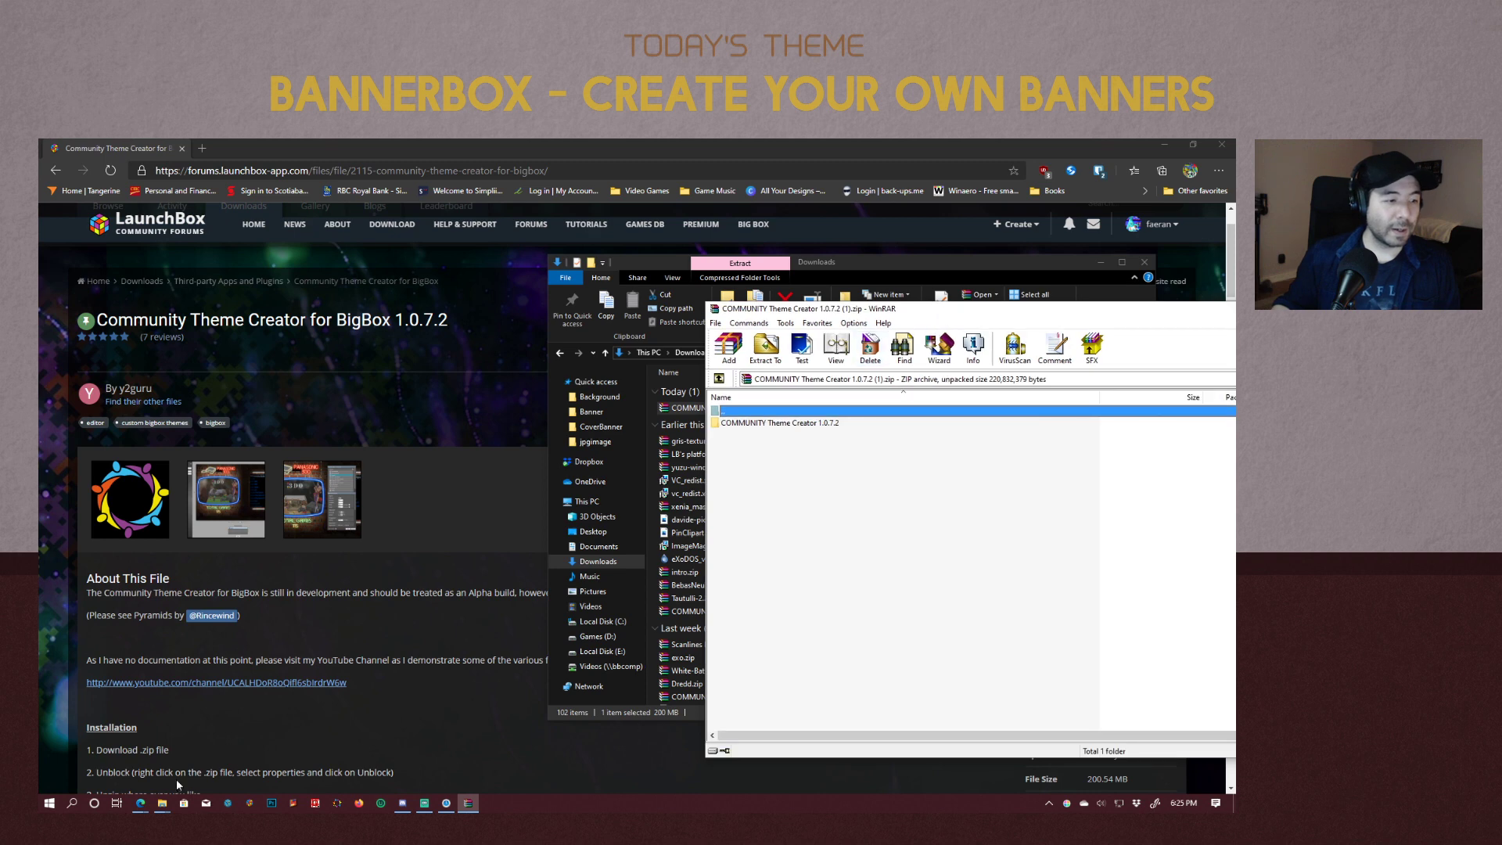
left_click(161, 802)
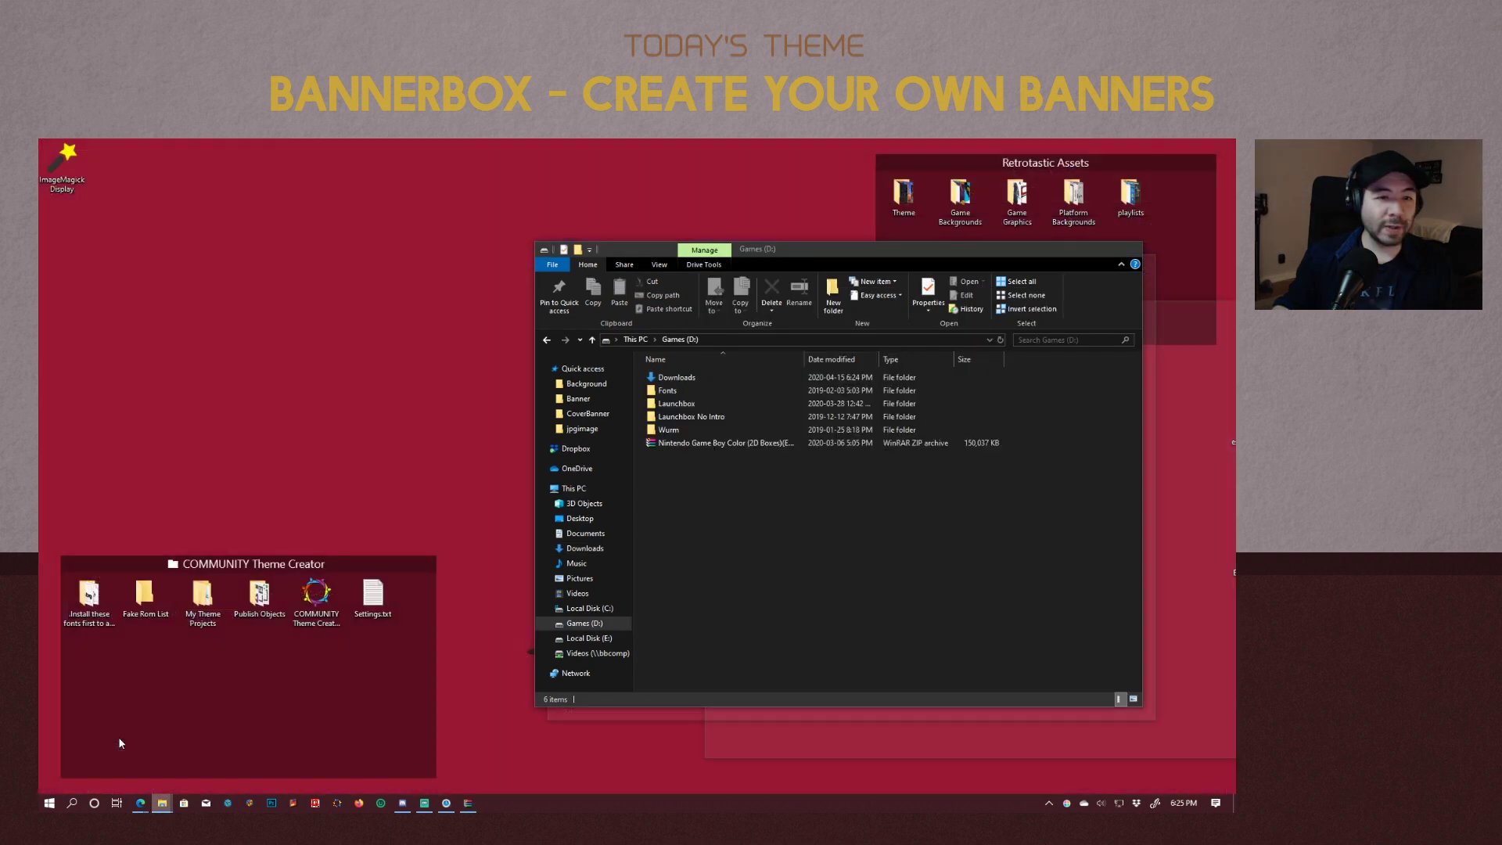
left_click(121, 743)
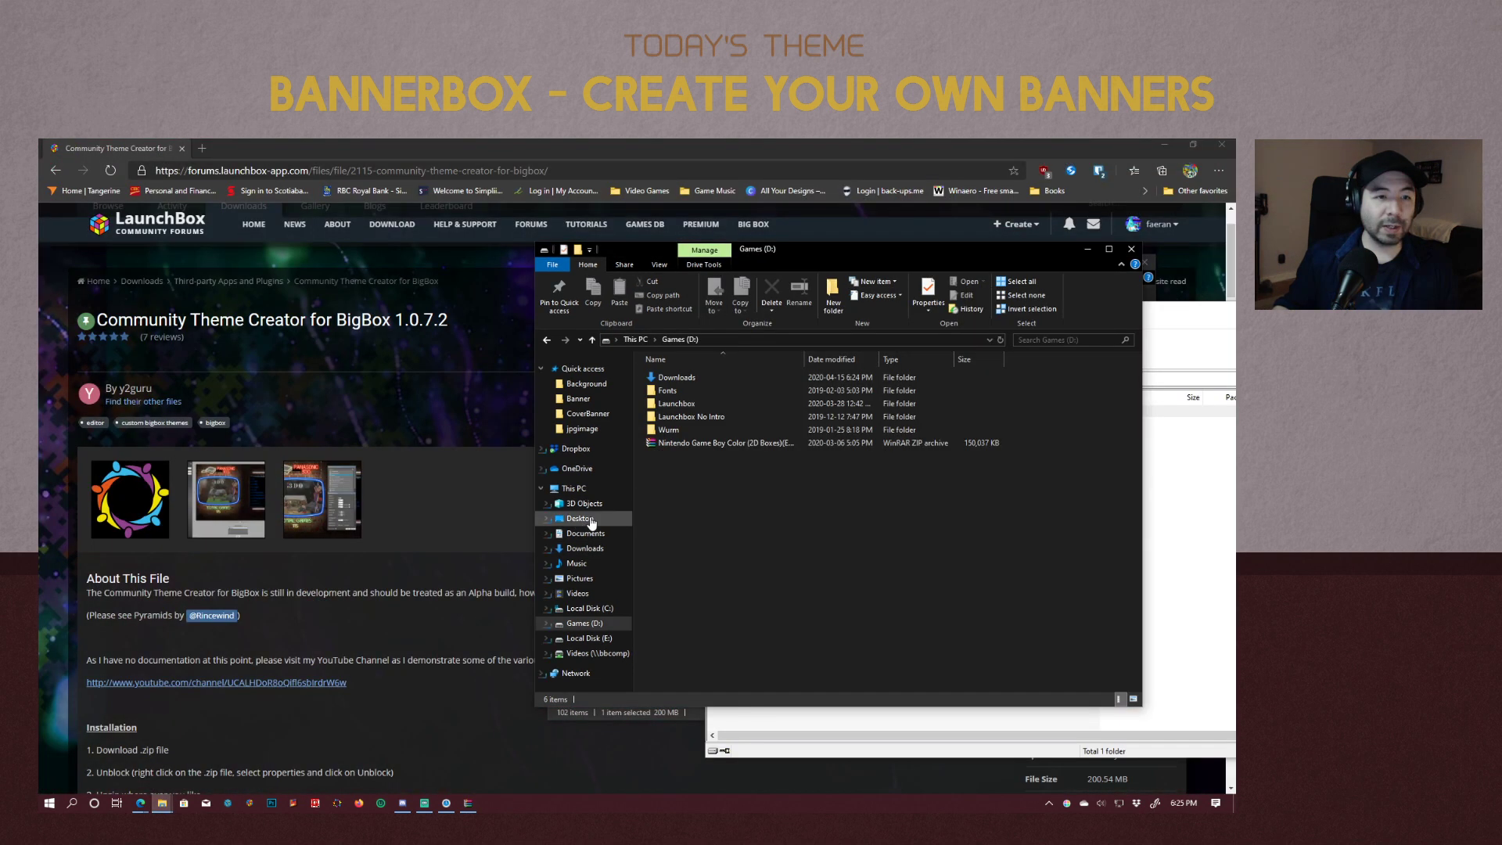
left_click(1161, 501)
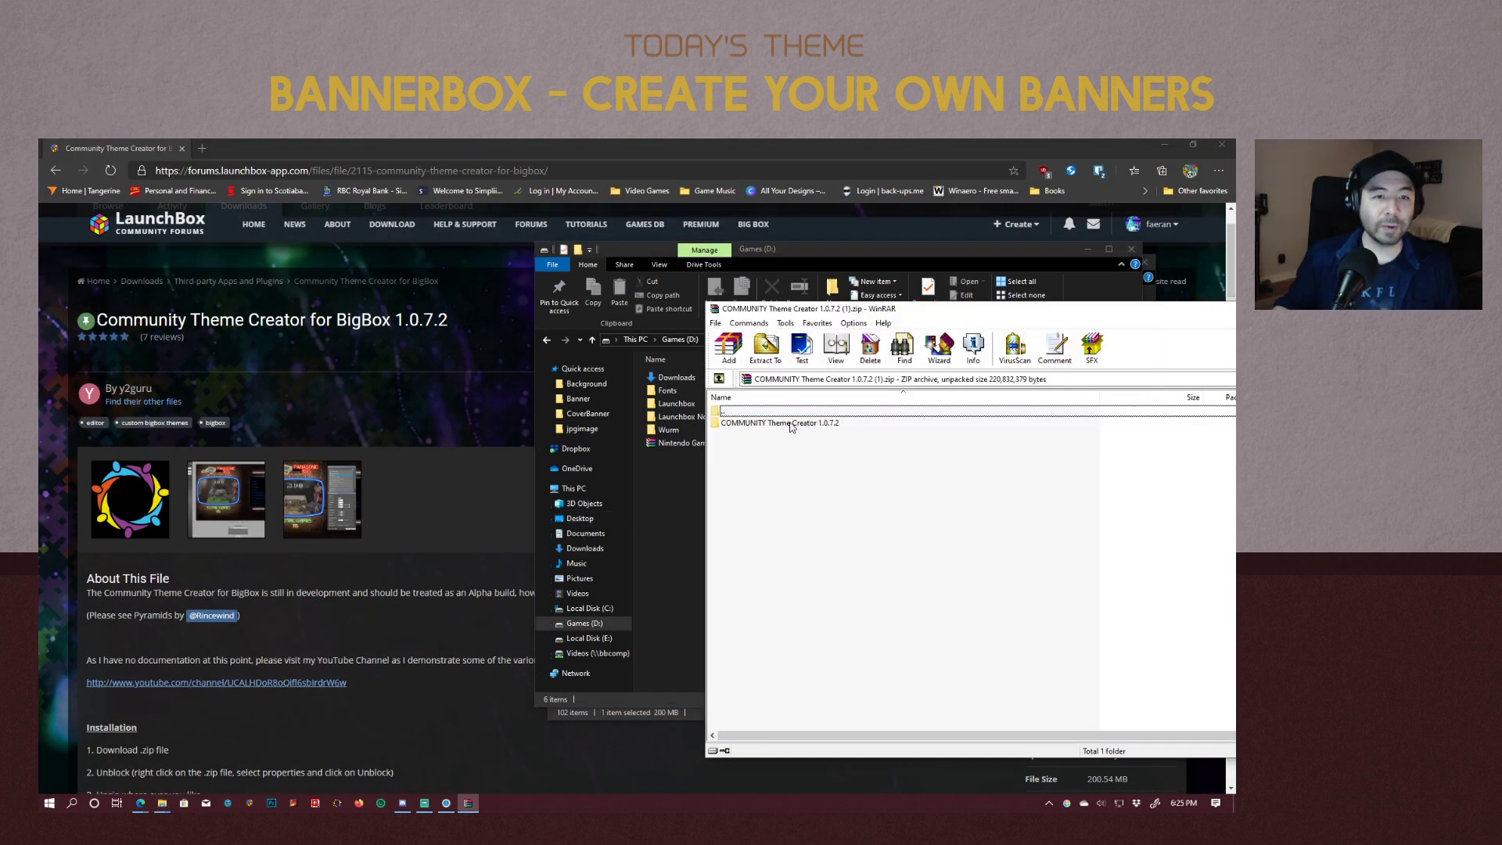
left_click_drag(787, 423, 659, 543)
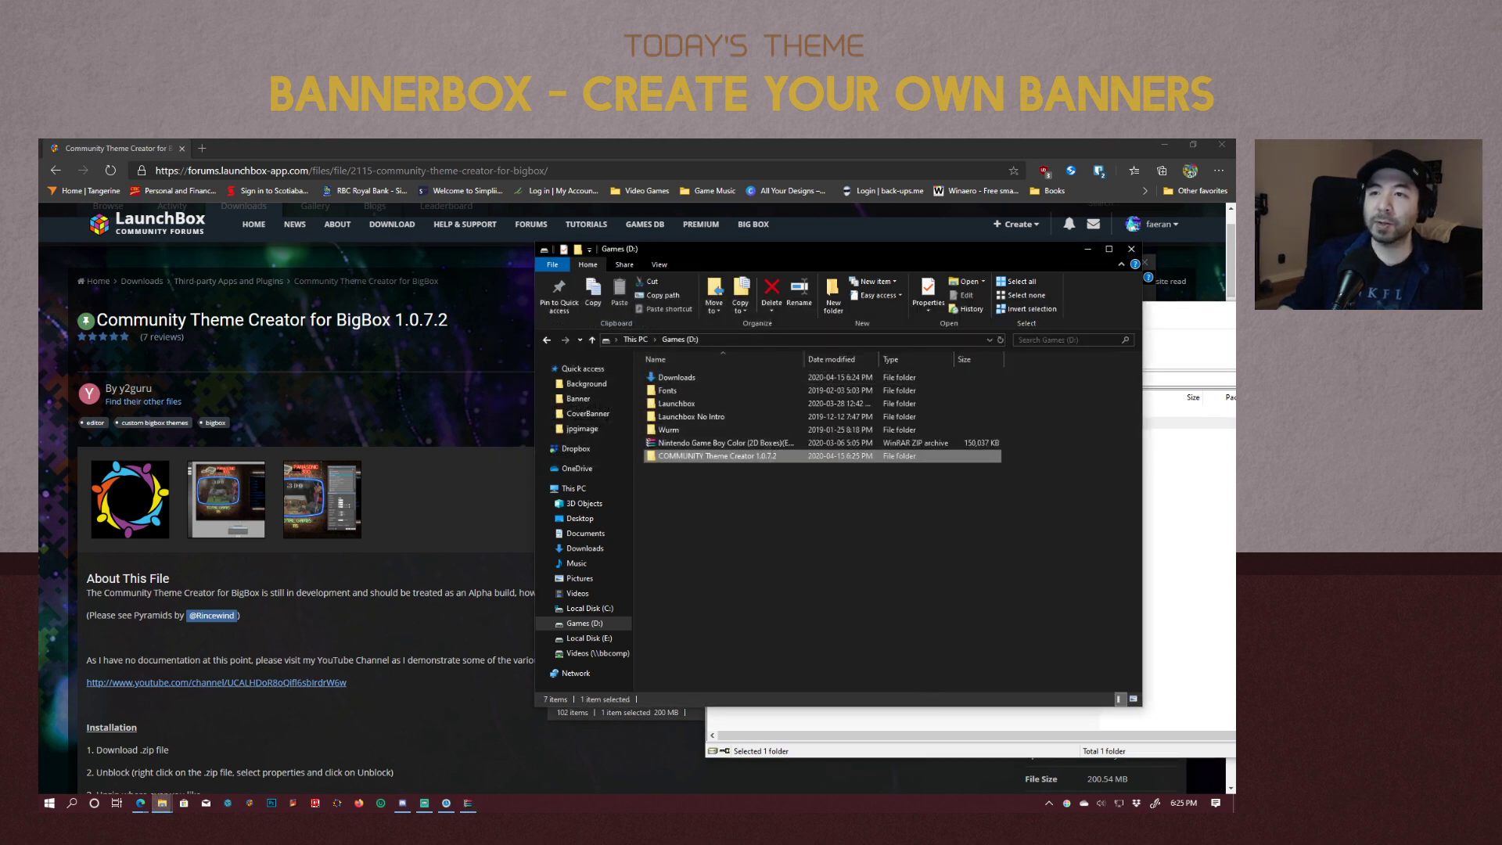
Clear the Downloads window out of the way and open My Theme Projects inside the extracted COMMUNITY Theme Creator 1.0.7.2 folder.
left_click_drag(880, 249, 951, 290)
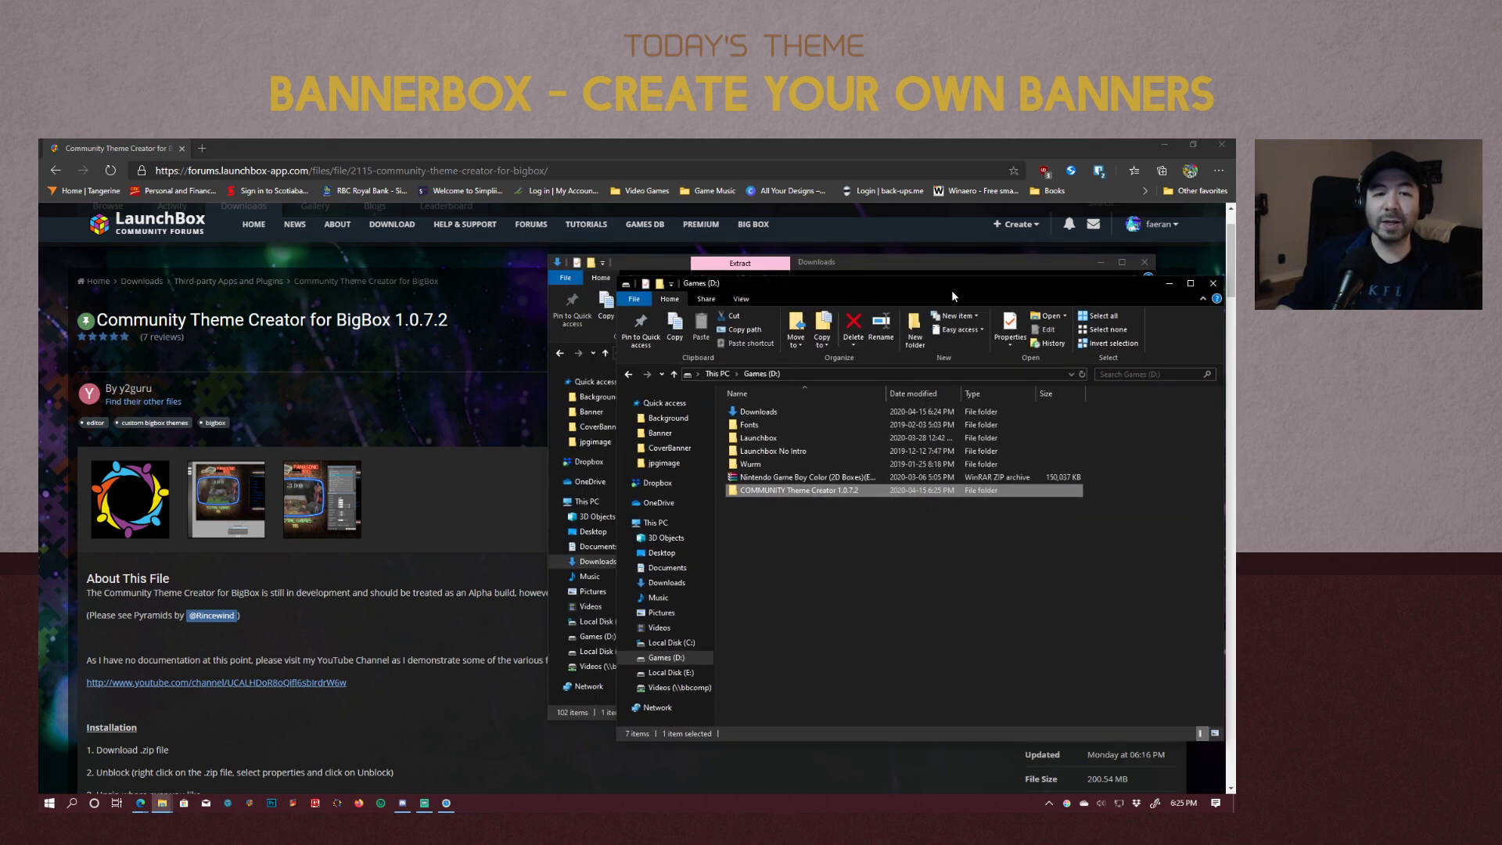
left_click(833, 262)
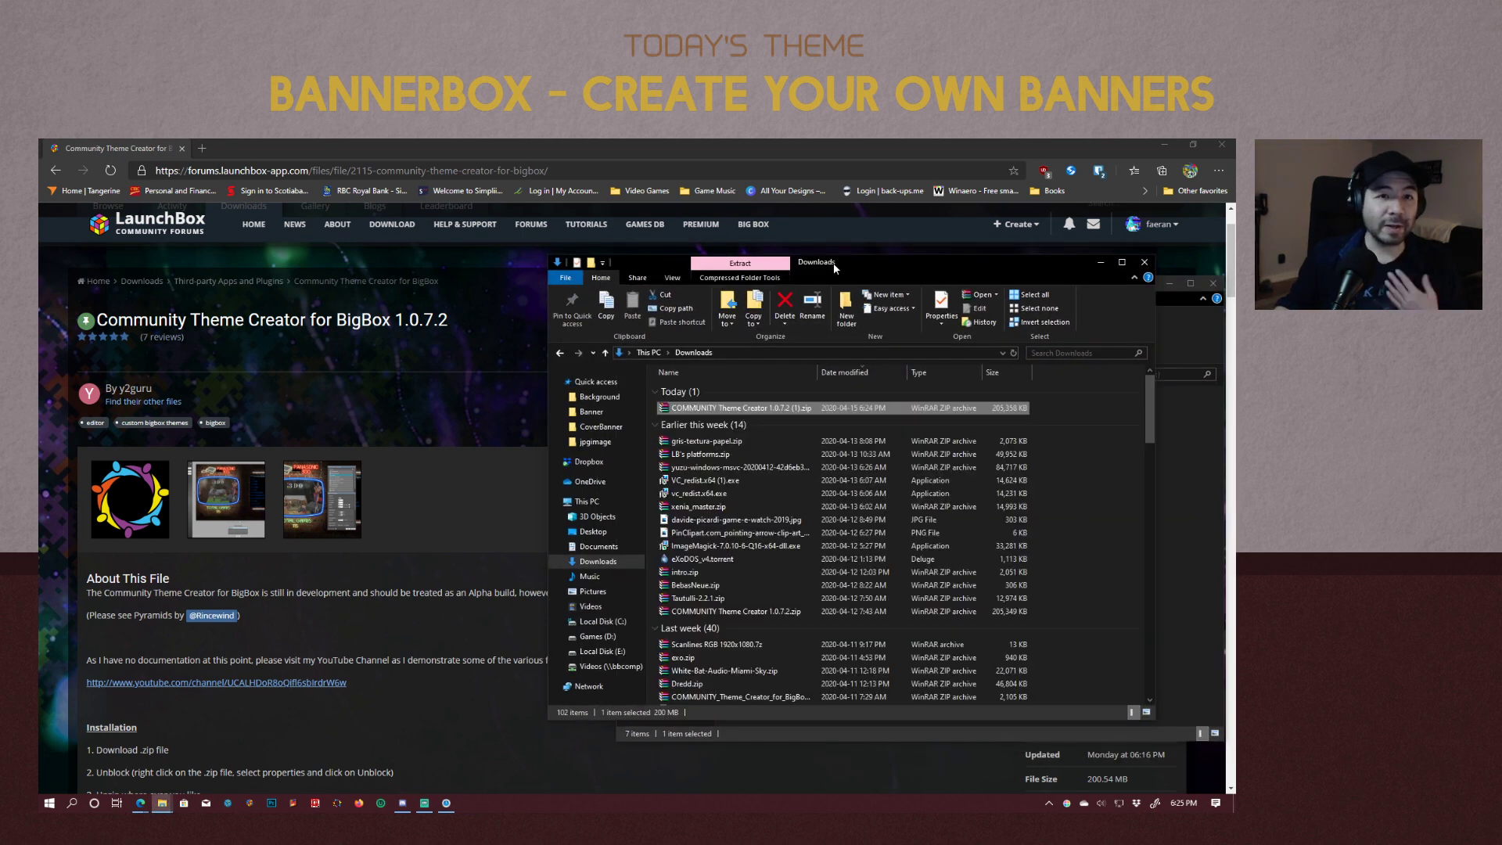
left_click(1101, 263)
left_click_drag(838, 281, 837, 327)
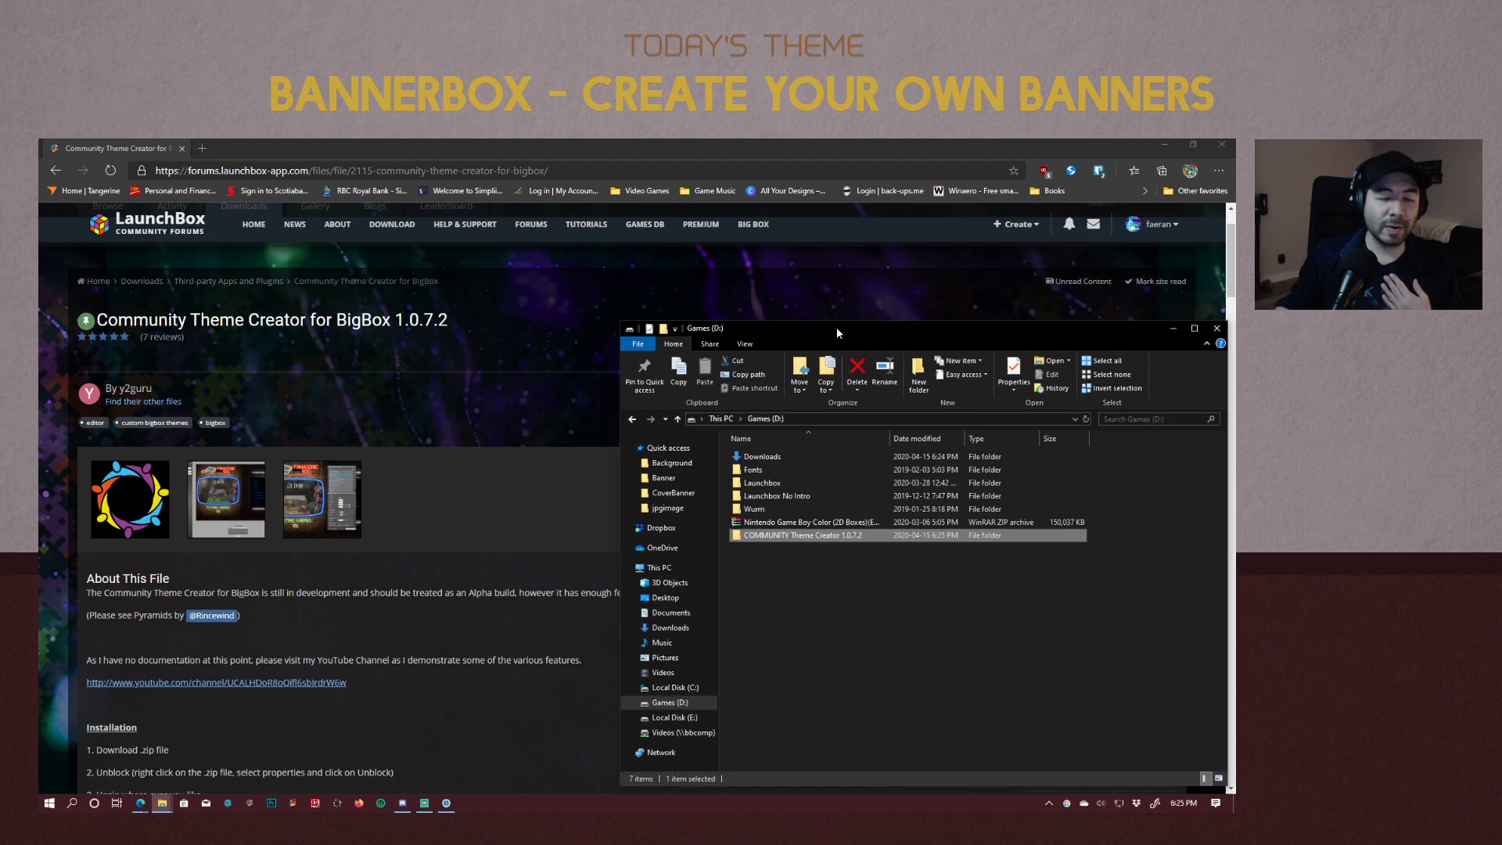
double_click(816, 536)
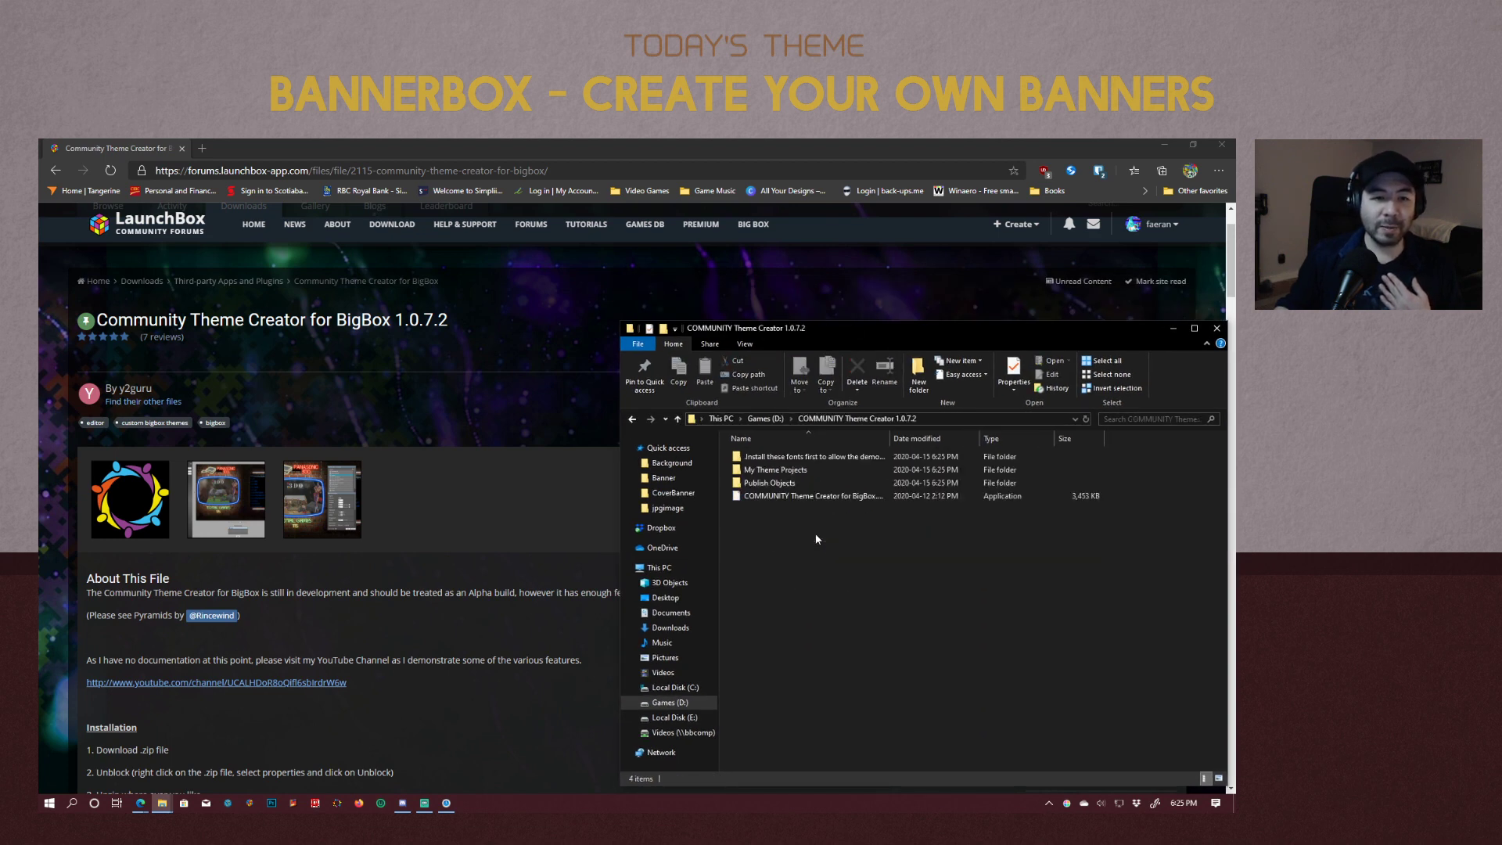
double_click(791, 469)
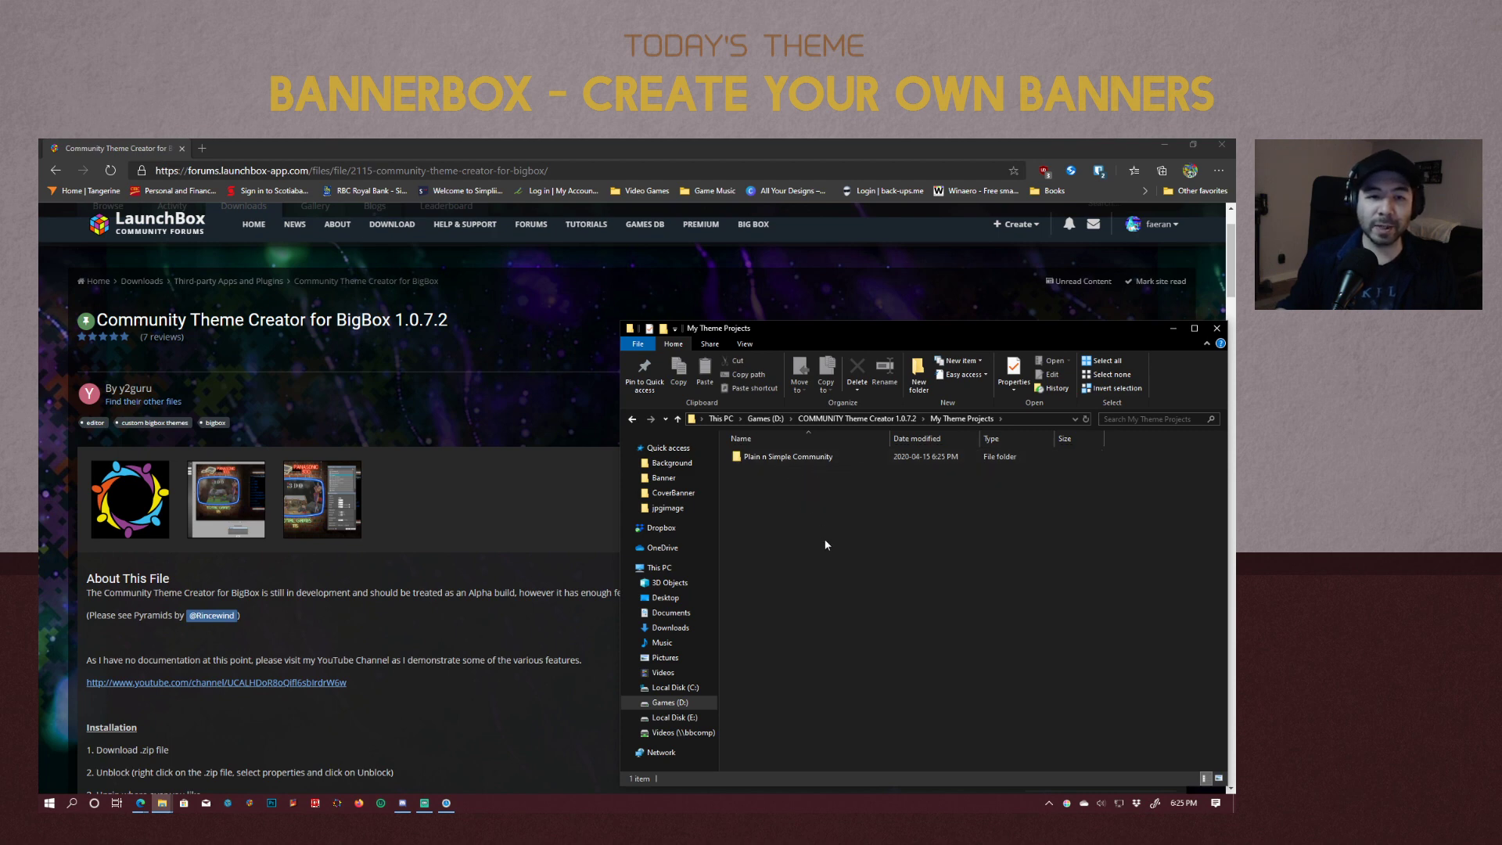
Open the BannerBox theme page from the Big Box Custom Themes category of the LaunchBox forum downloads.
left_click(606, 486)
scroll(372, 341, "up", 2)
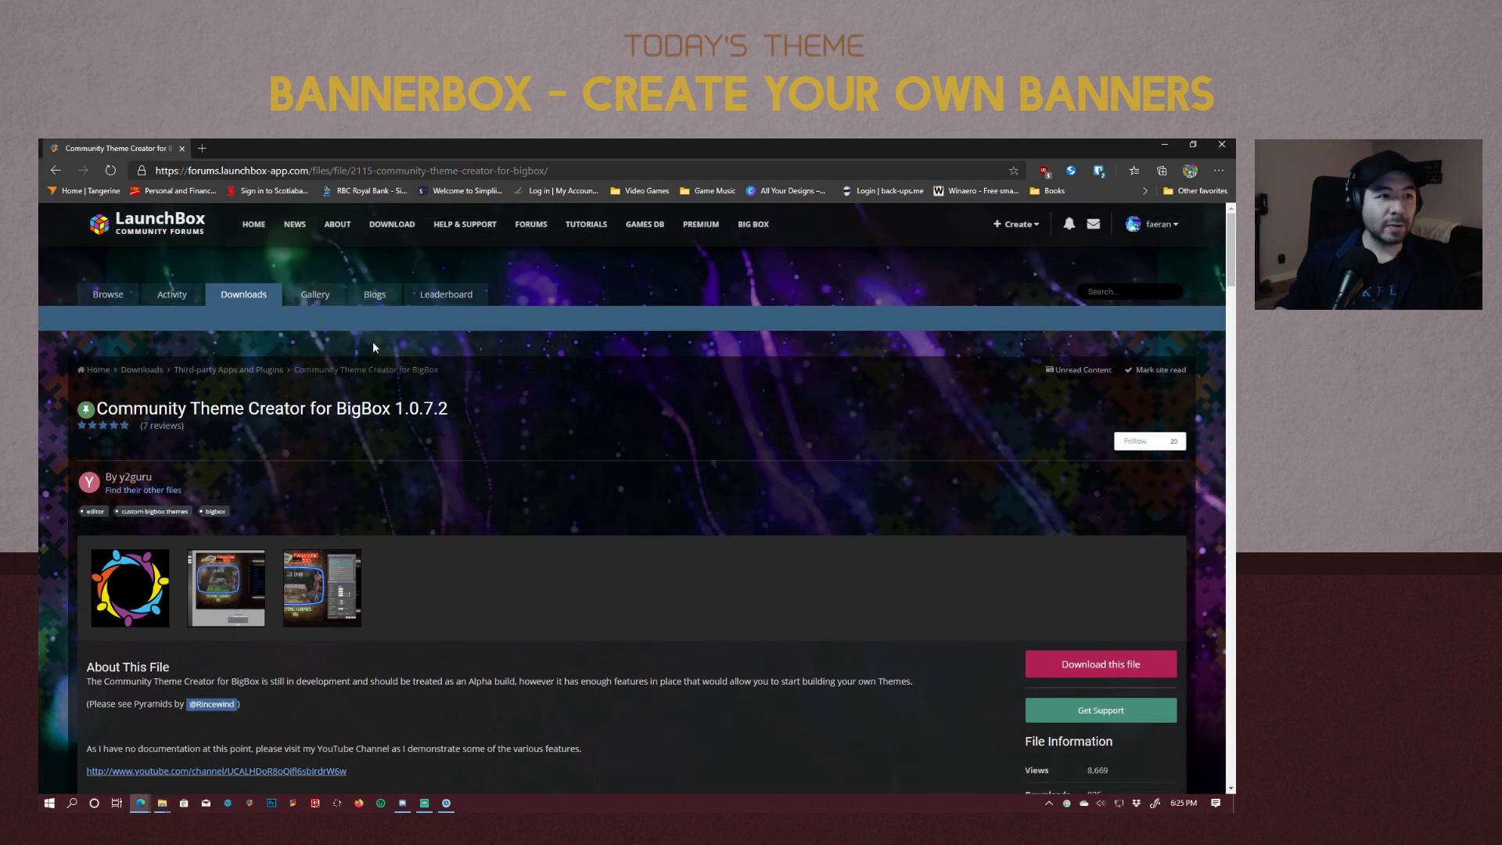
left_click(242, 299)
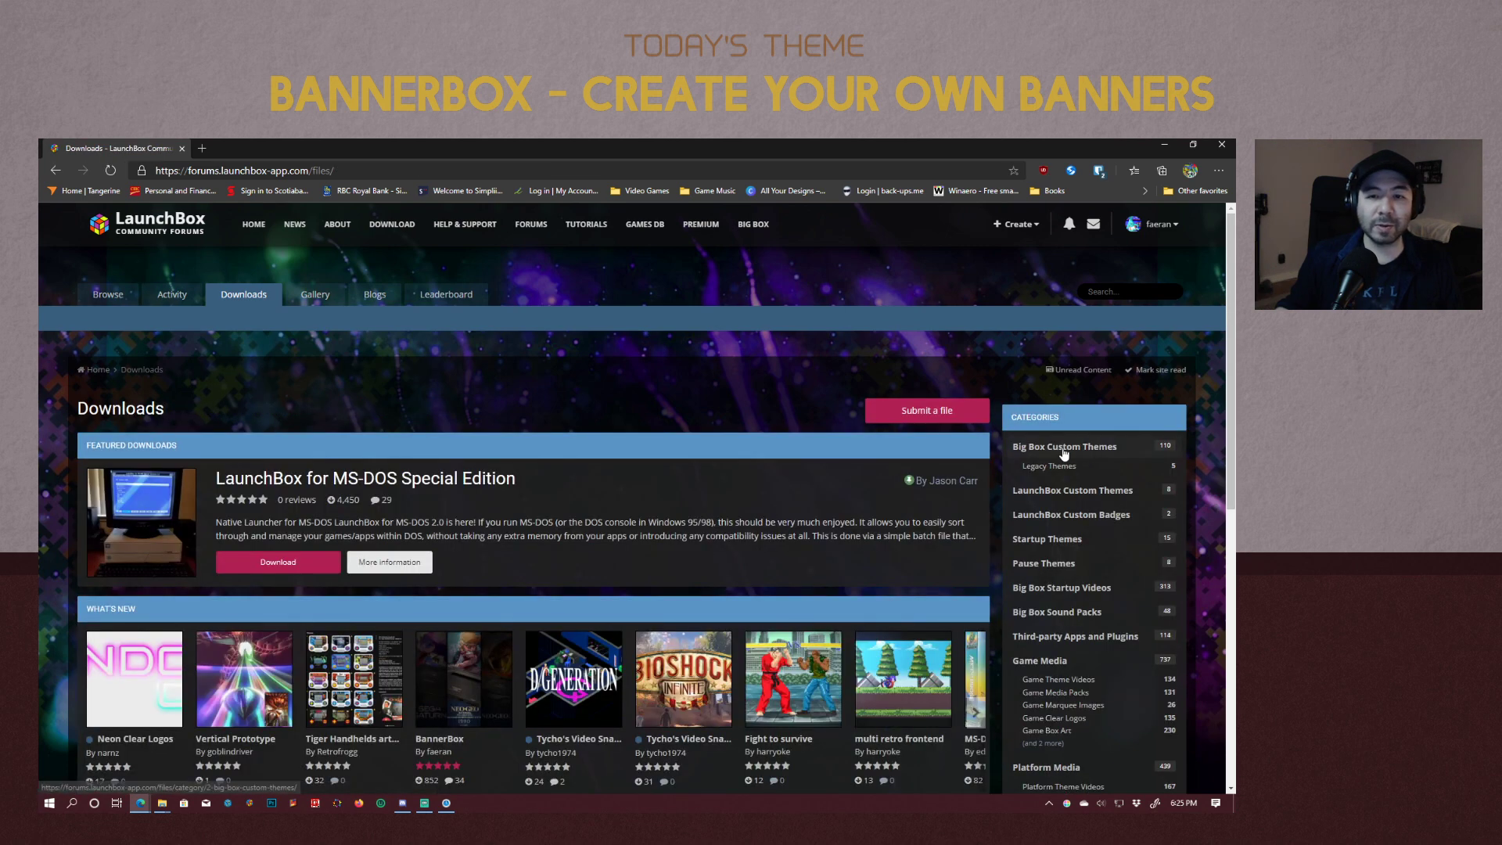
left_click(1063, 451)
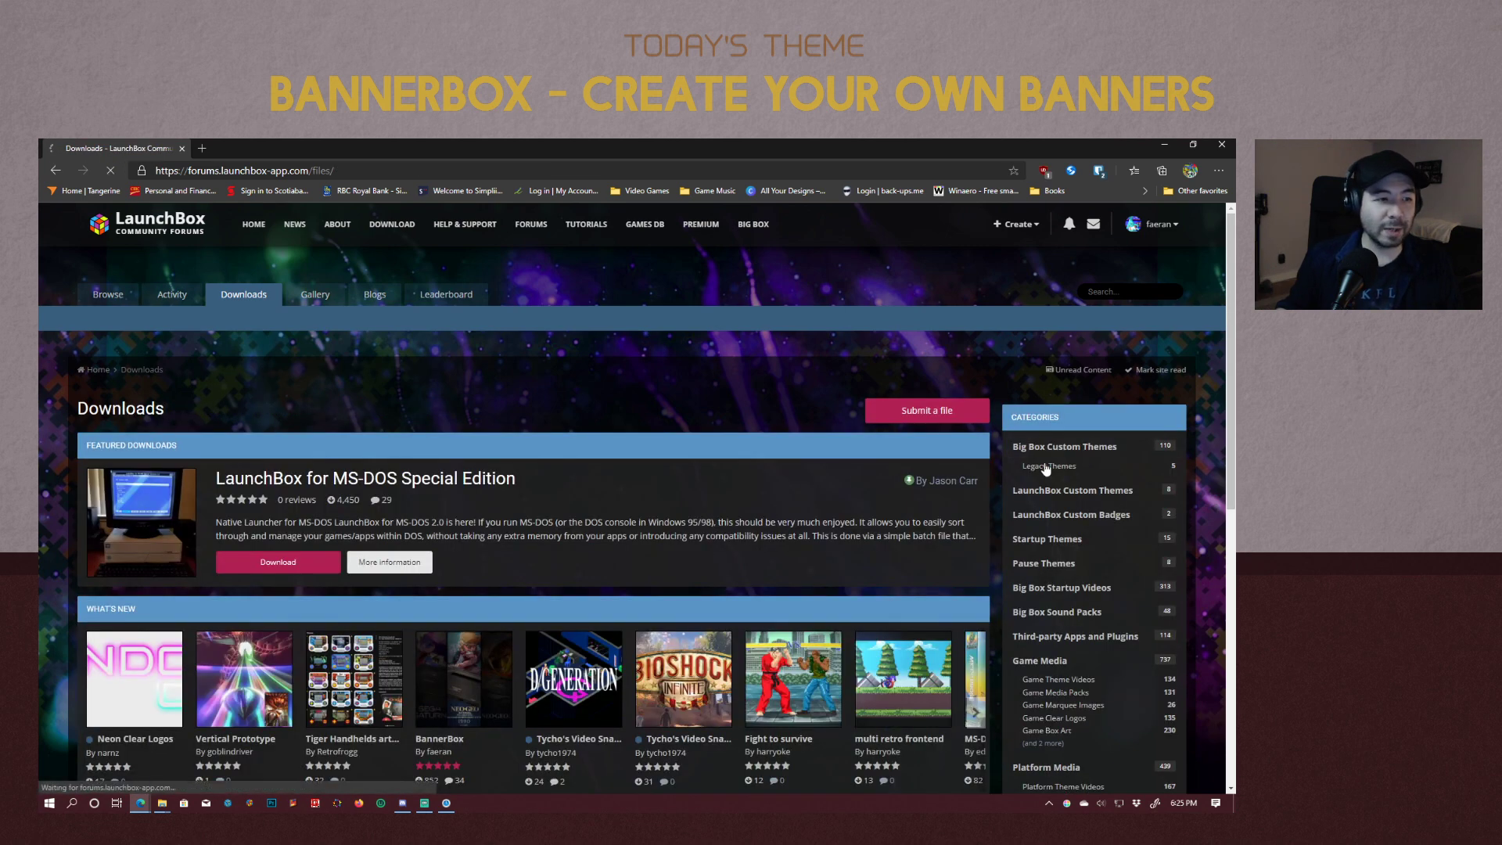
scroll(460, 507, "down", 2)
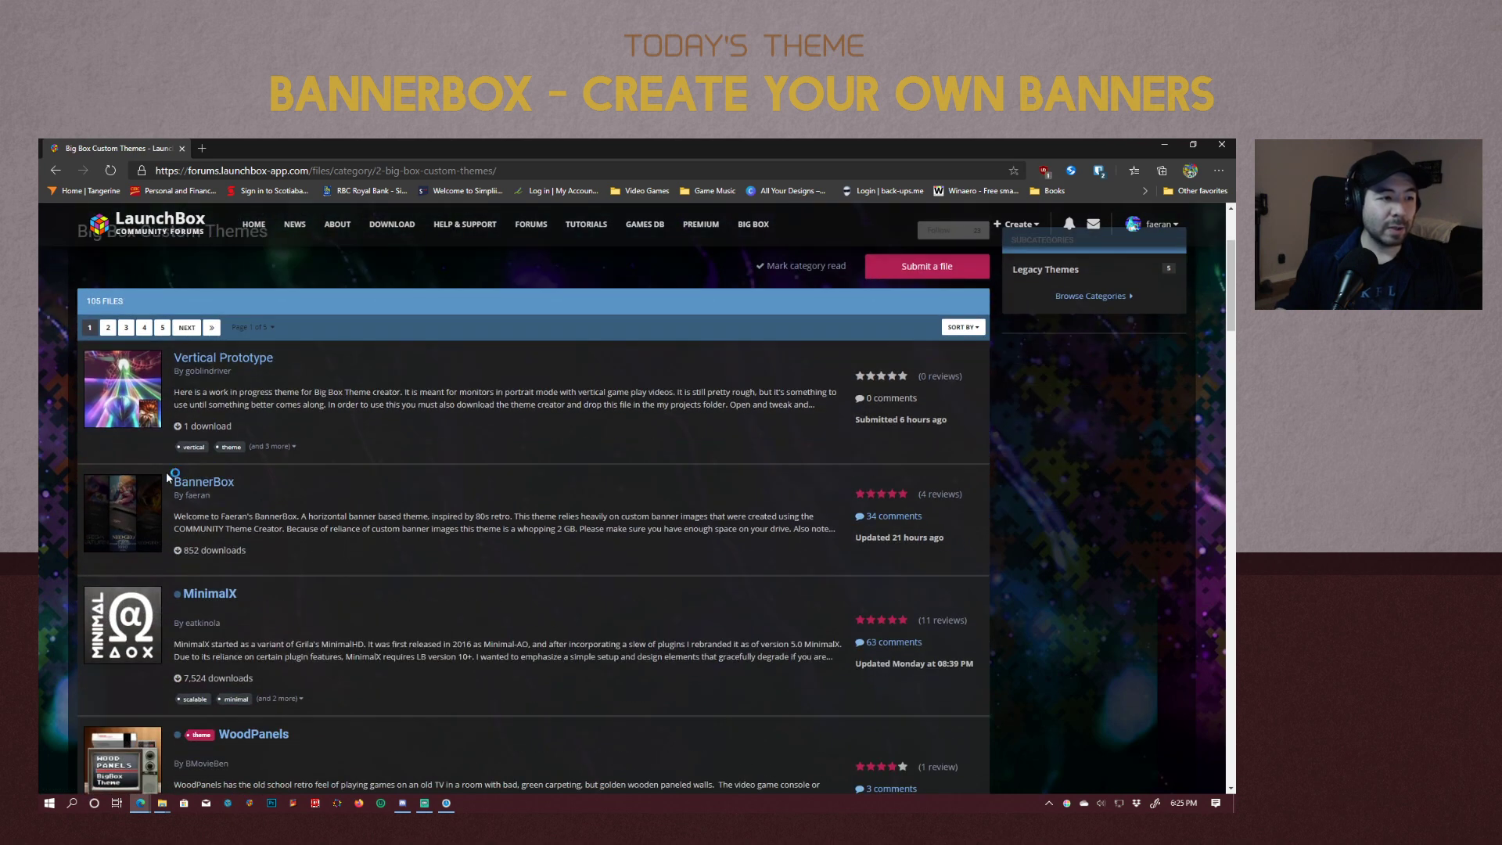
left_click(216, 484)
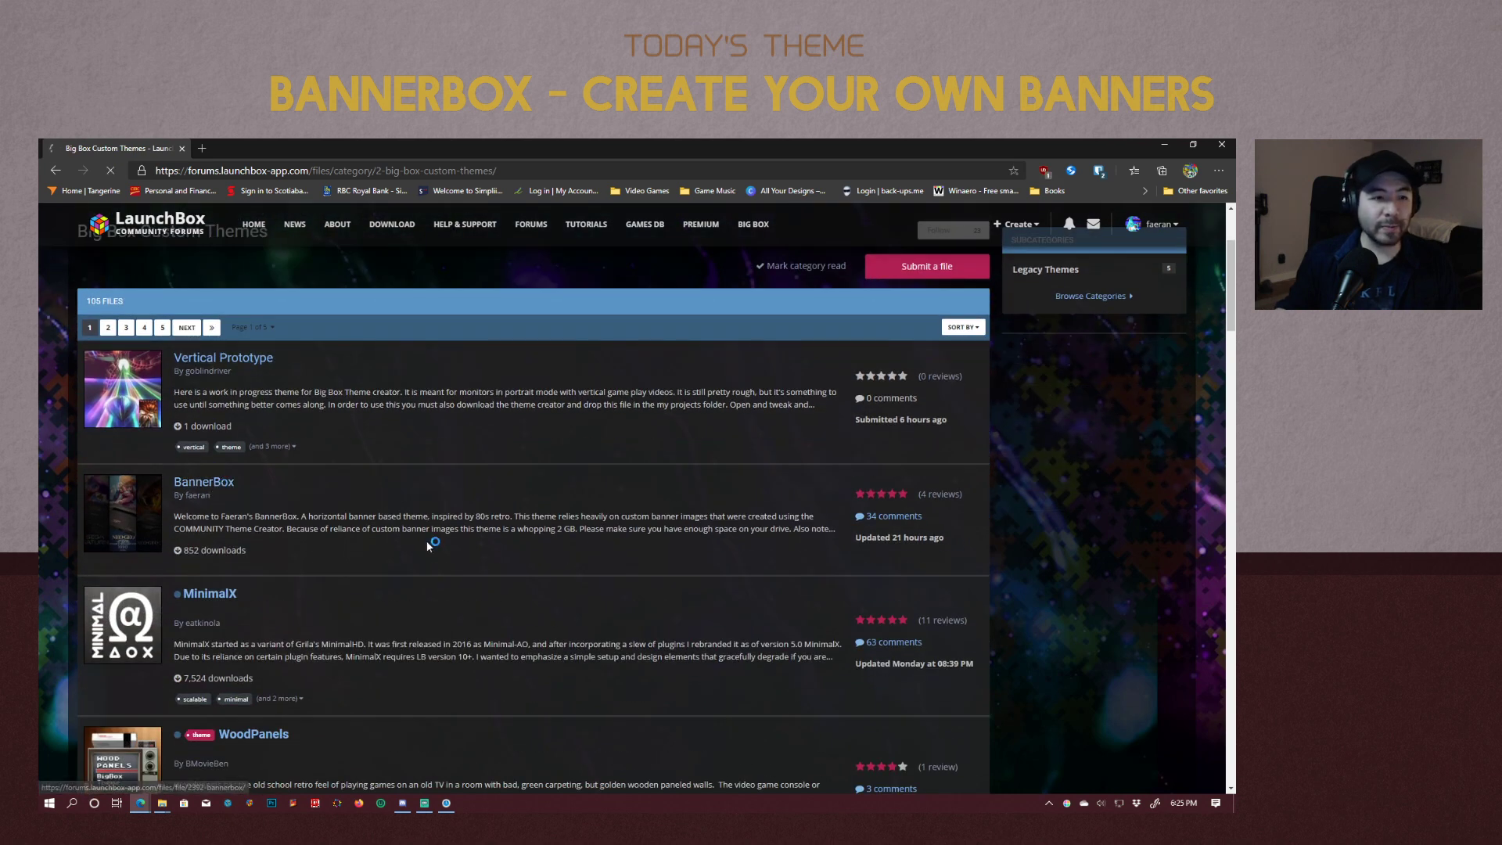
scroll(591, 556, "down", 2)
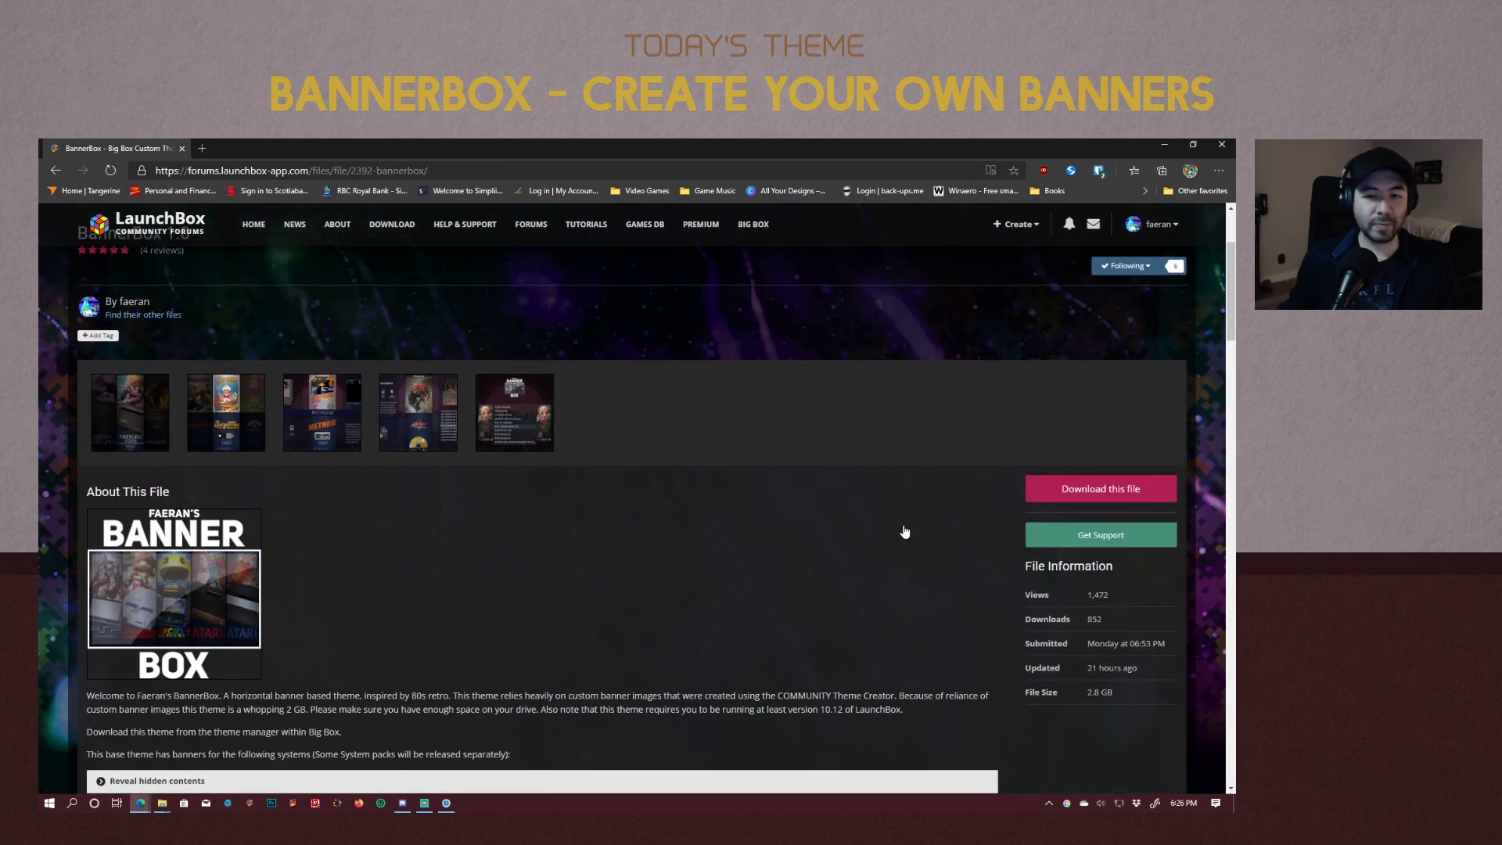
Download BannerBox - Template - Create Your Own Banners.zip from the BannerBox file list.
left_click(1084, 496)
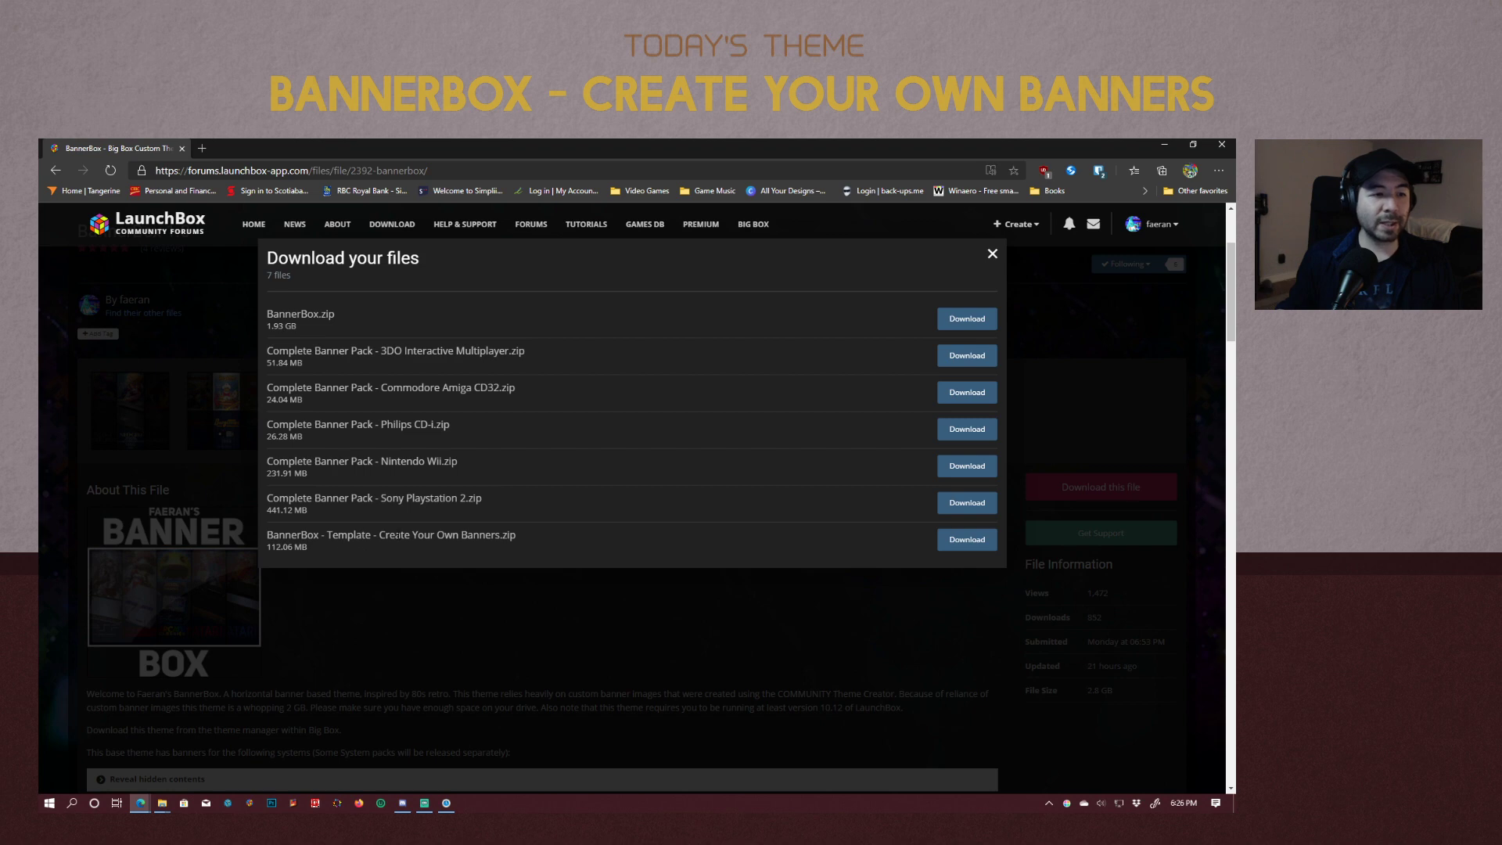
left_click(952, 546)
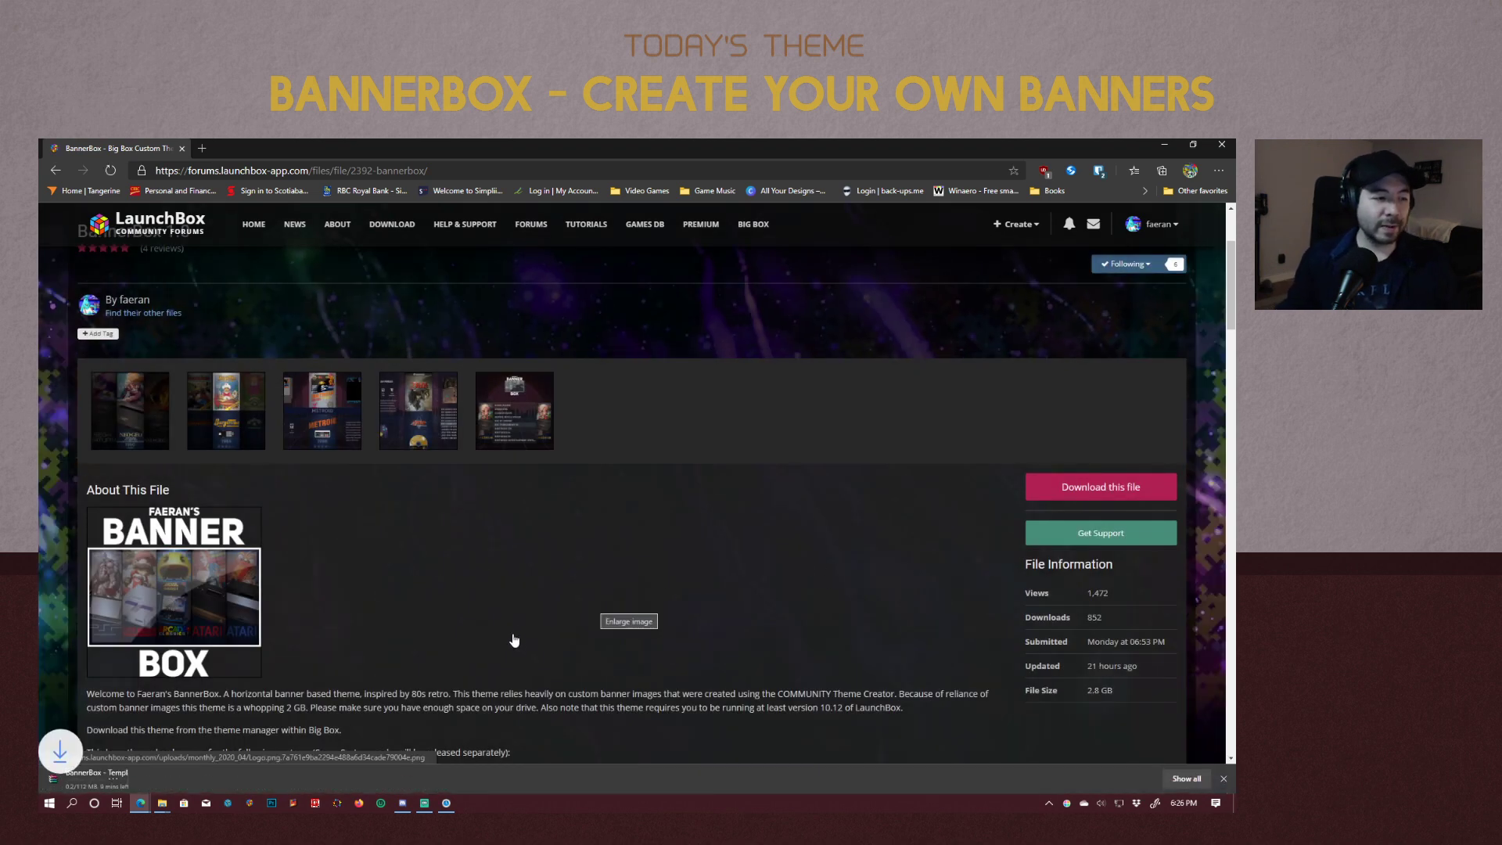
left_click(429, 657)
left_click(1187, 240)
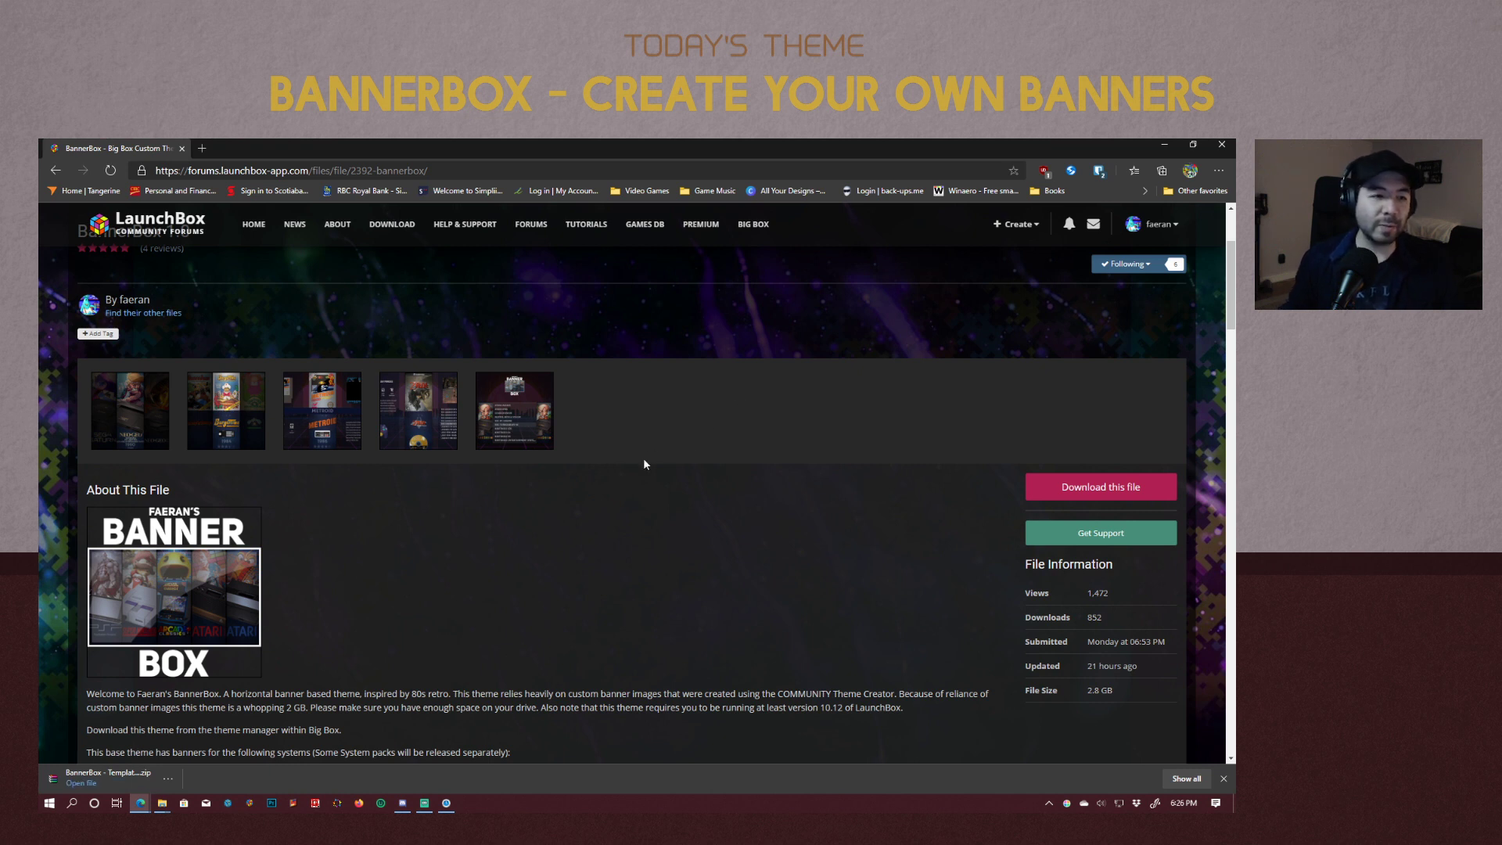
Extract the BannerBox Custom Images folder from the downloaded template archive into My Theme Projects and close the archive.
left_click(120, 775)
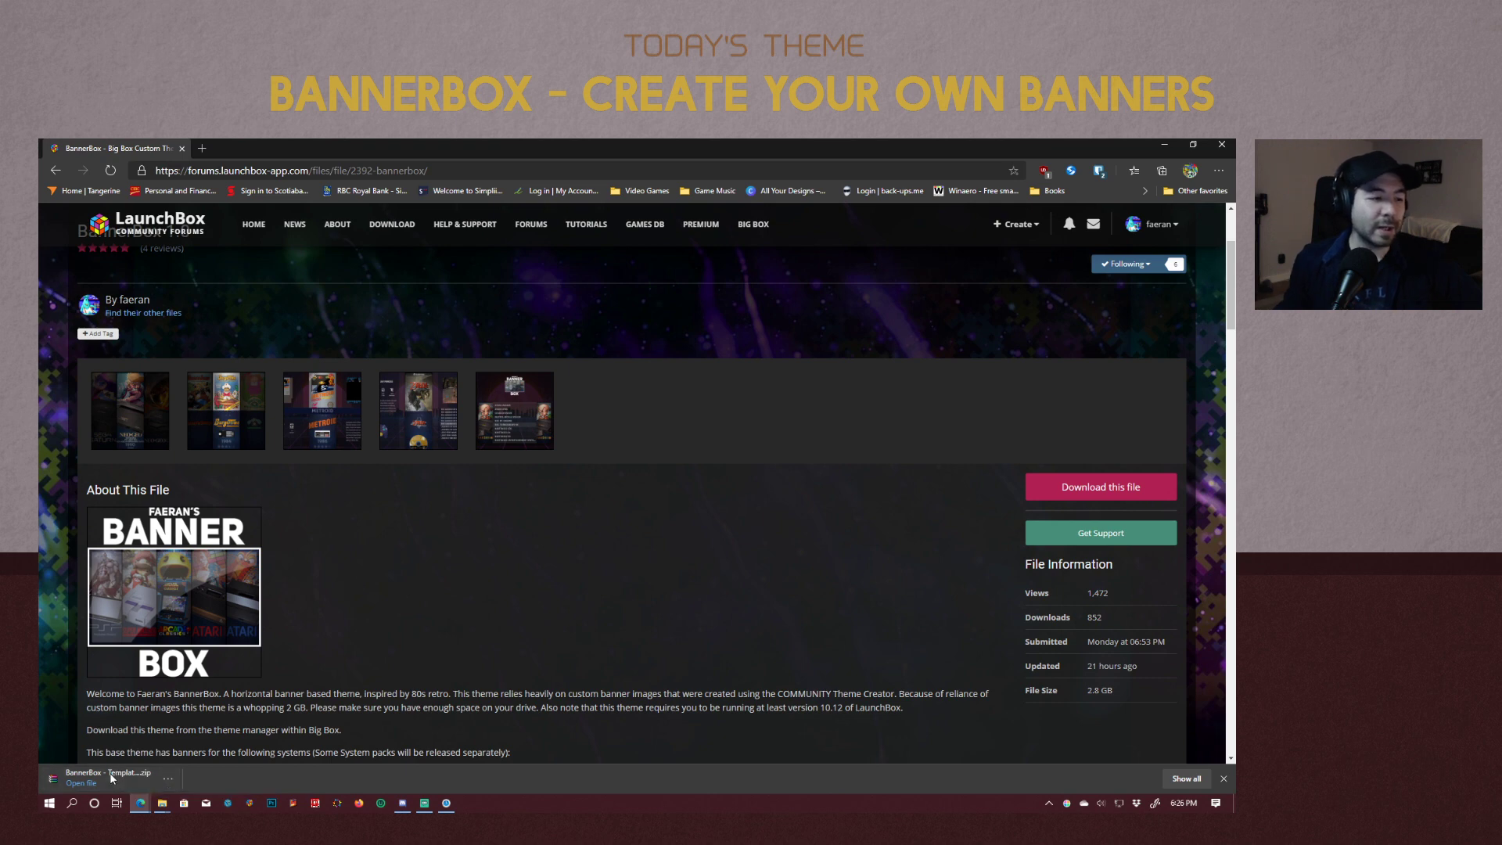
mouse_move(162, 803)
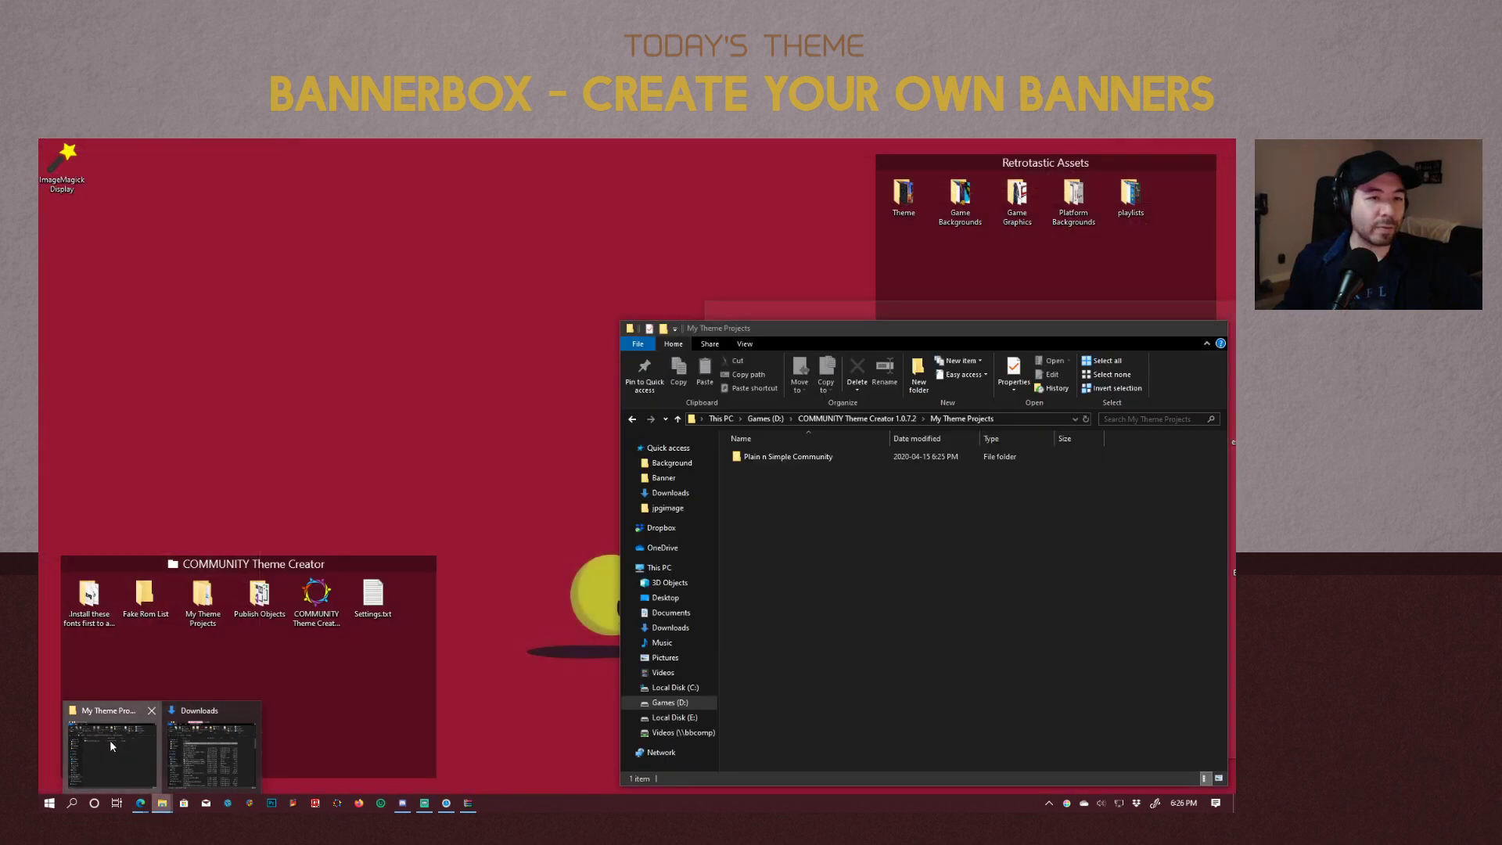
left_click(112, 739)
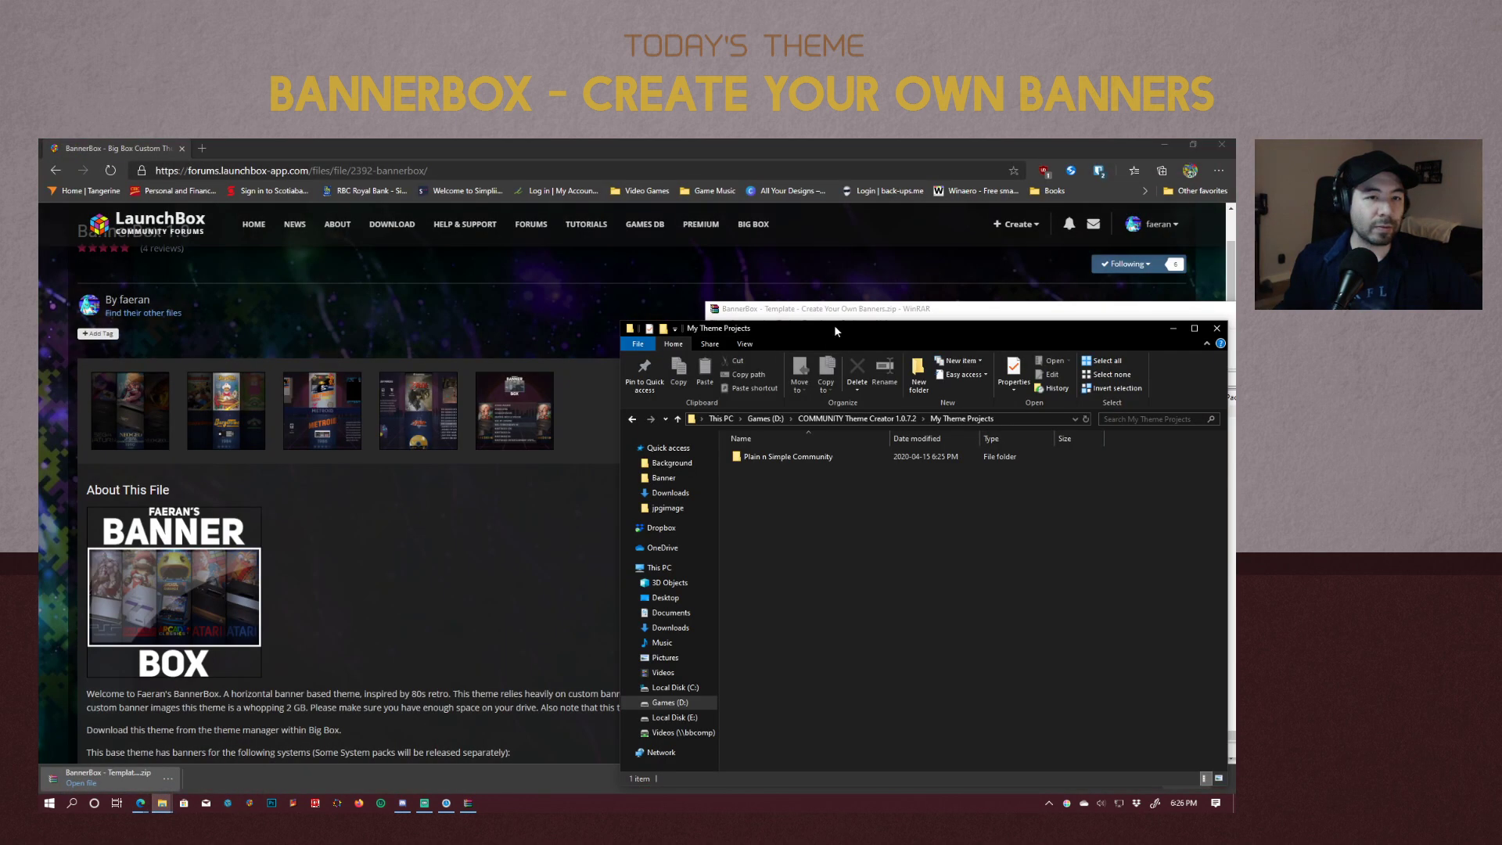
left_click_drag(834, 326, 343, 271)
left_click(821, 529)
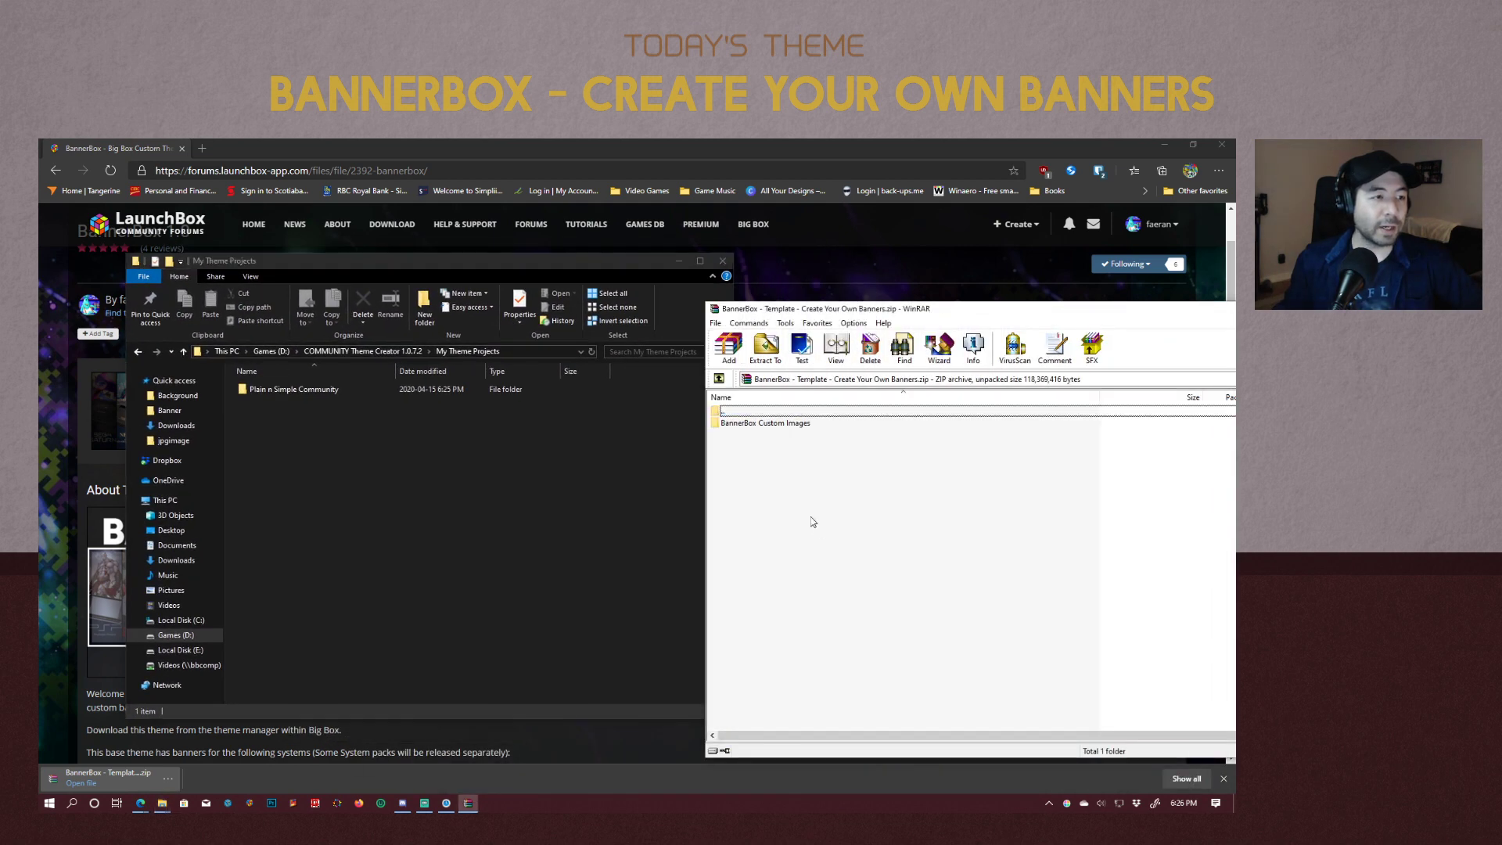
left_click_drag(771, 424, 395, 467)
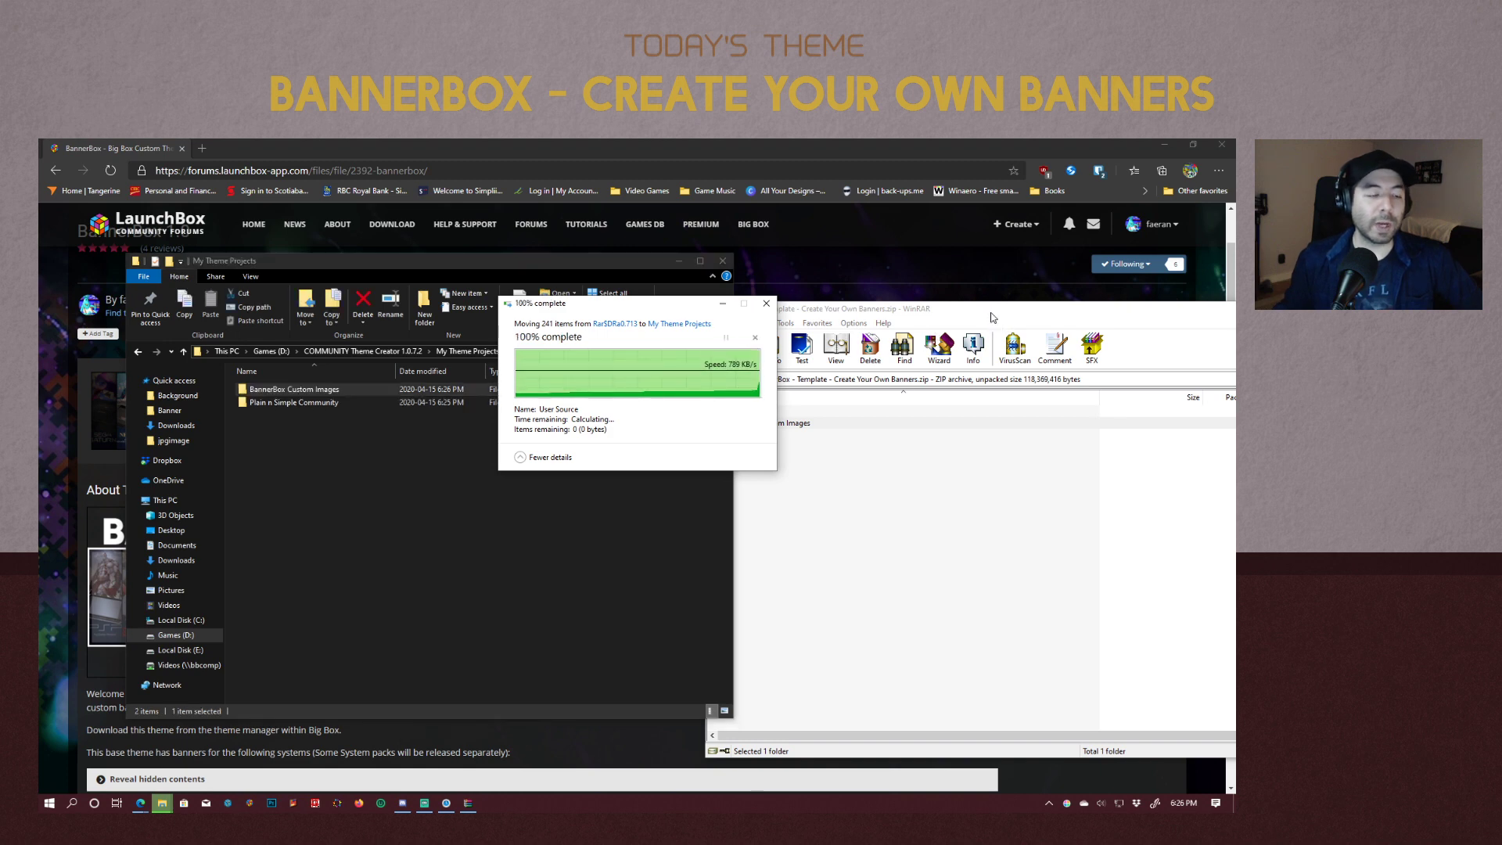
left_click_drag(999, 311, 709, 289)
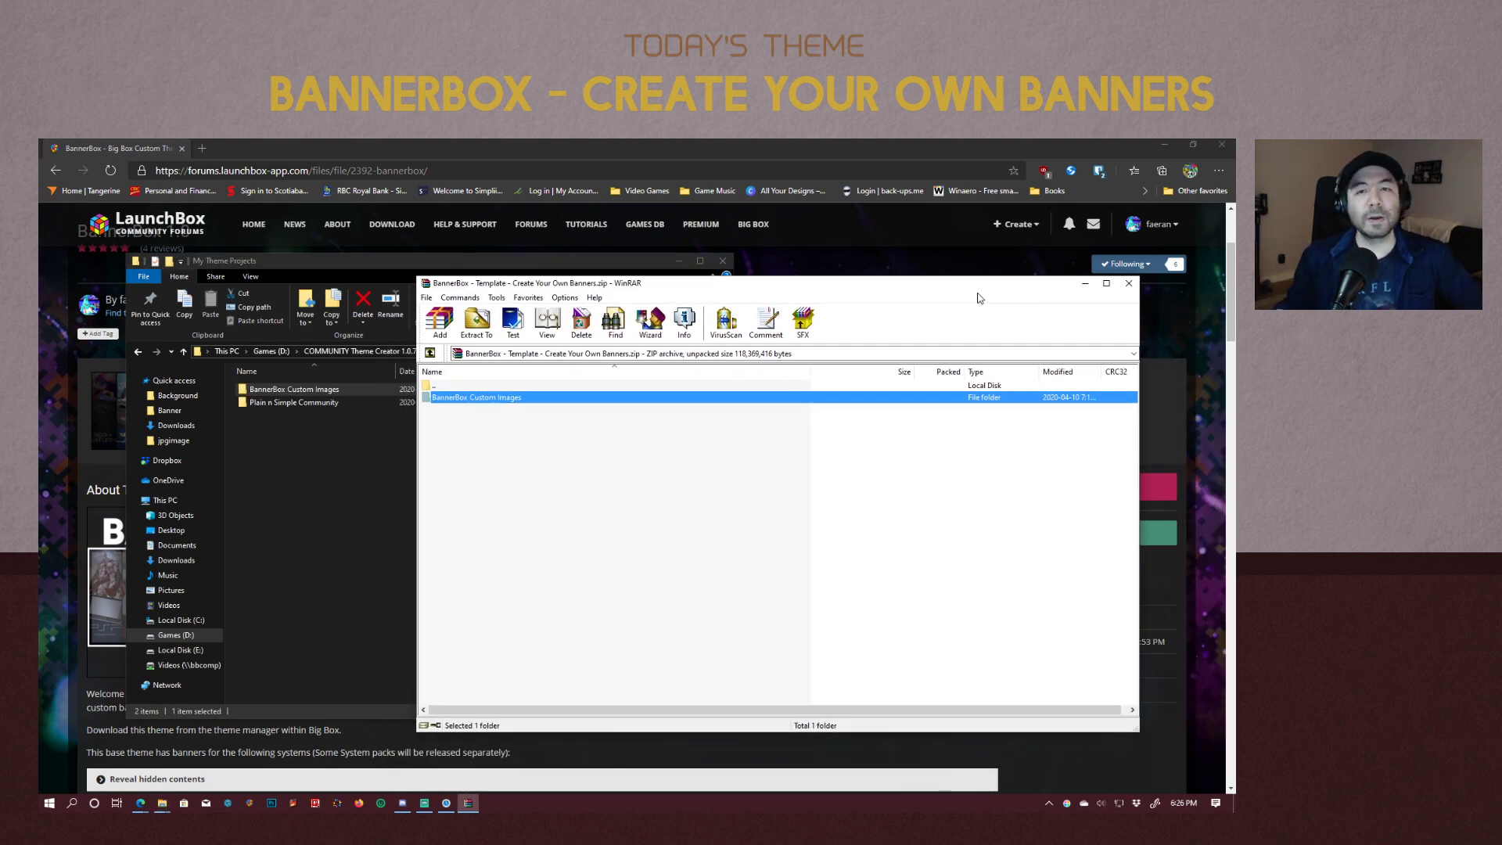
left_click(1127, 284)
left_click(463, 526)
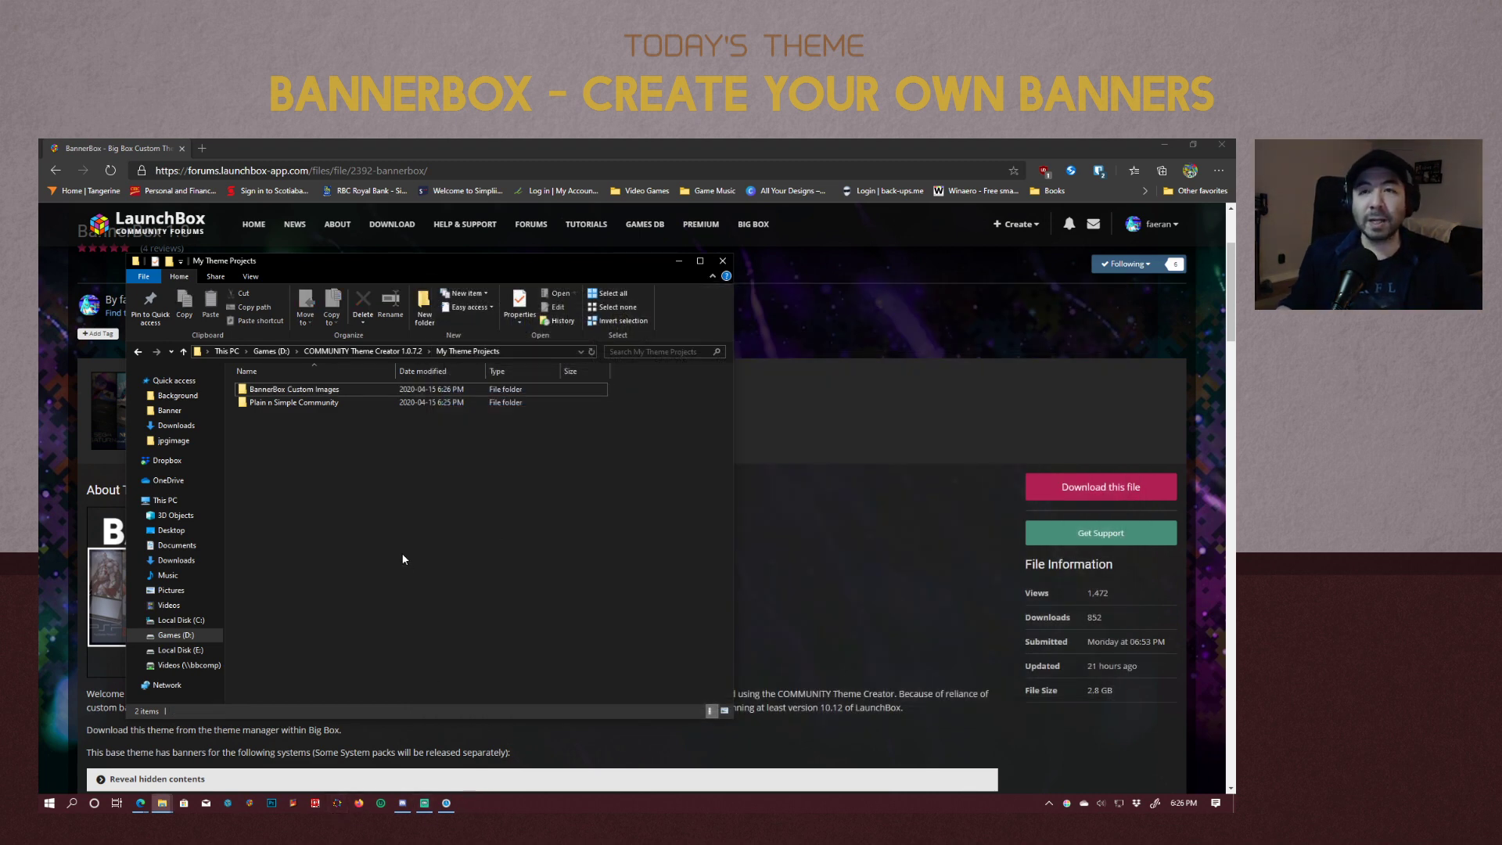
Return to the COMMUNITY Theme Creator 1.0.7.2 folder and launch the Theme Creator application.
left_click(378, 353)
left_click(495, 550)
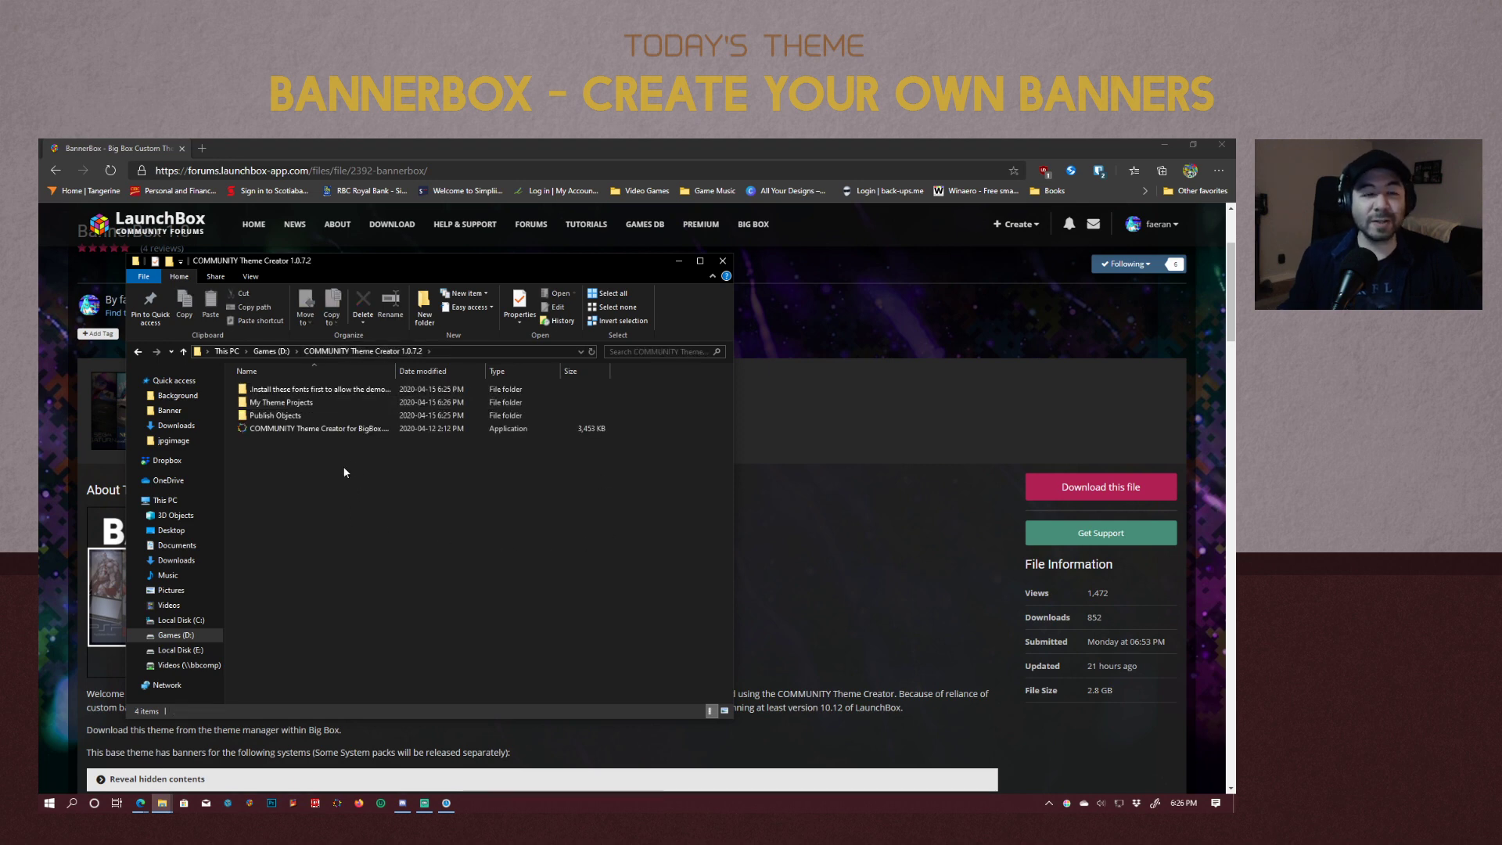
double_click(298, 430)
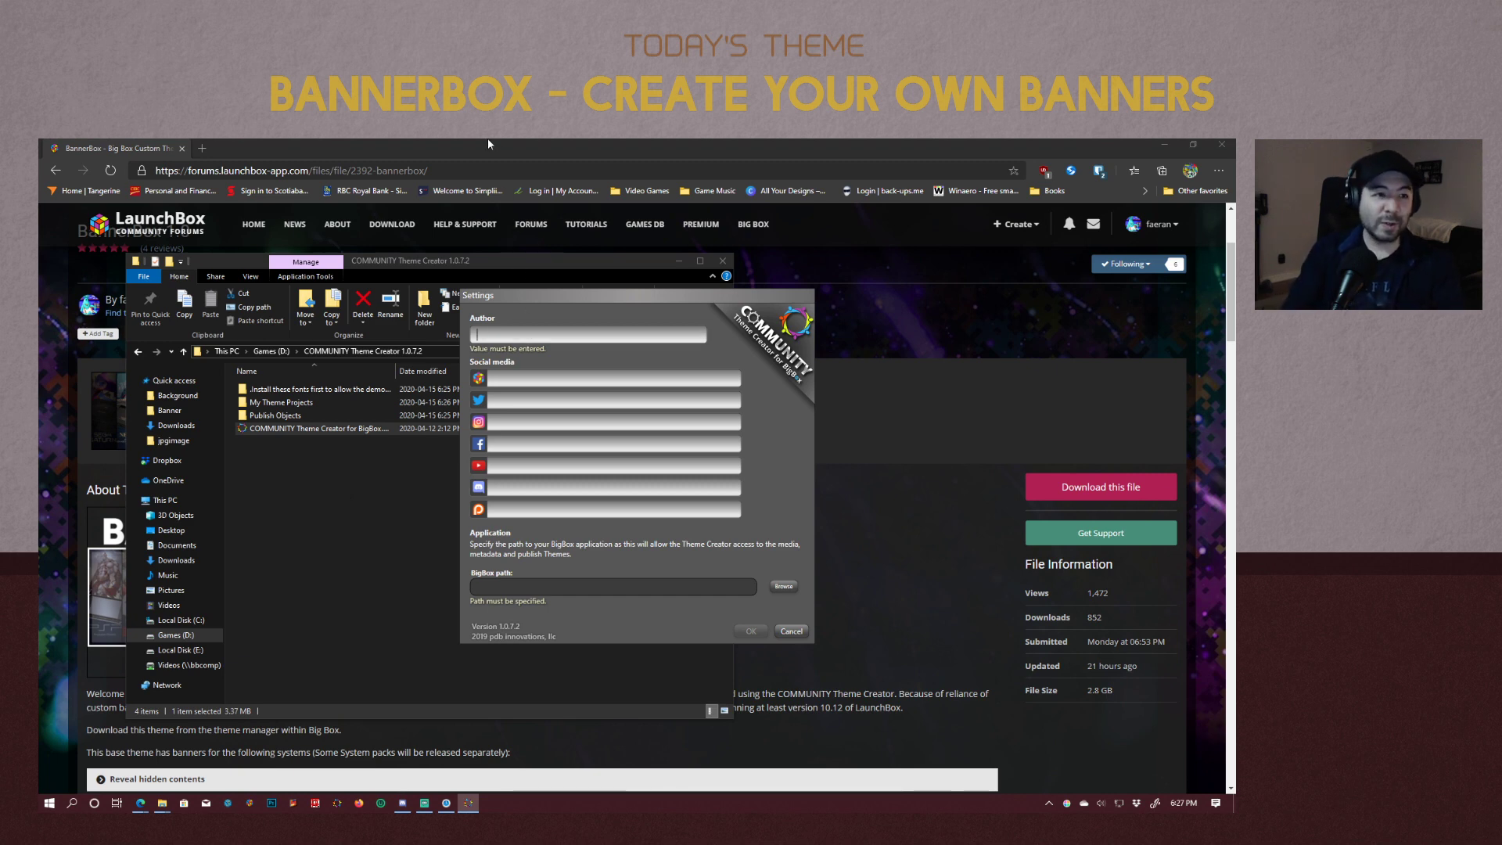
Enter the author's name, set the BigBox path by selecting BigBox.exe in D:\Launchbox\Launchbox, and save the settings.
type("Faeran")
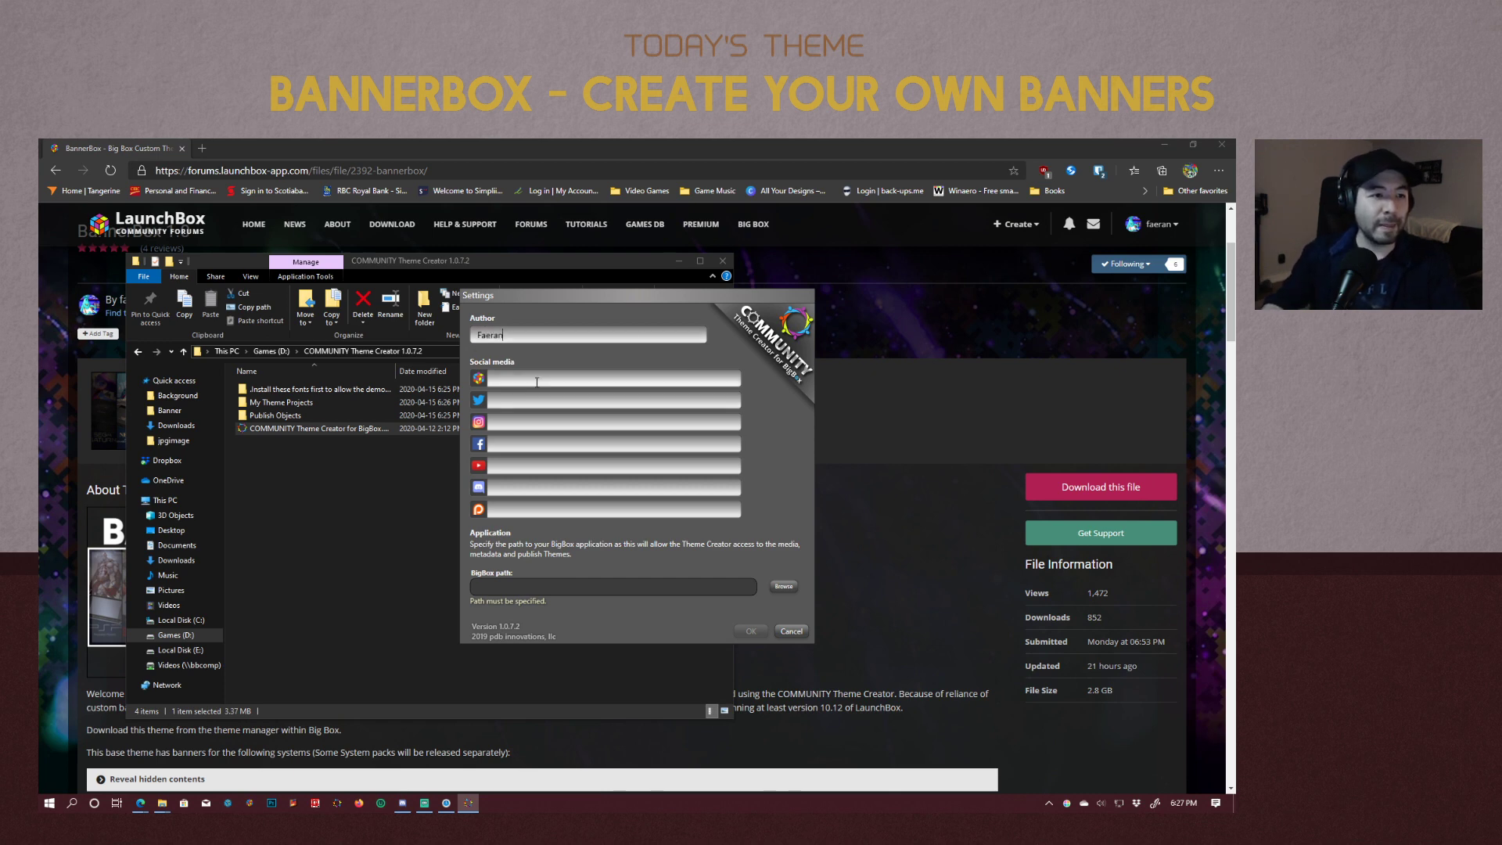
left_click(783, 586)
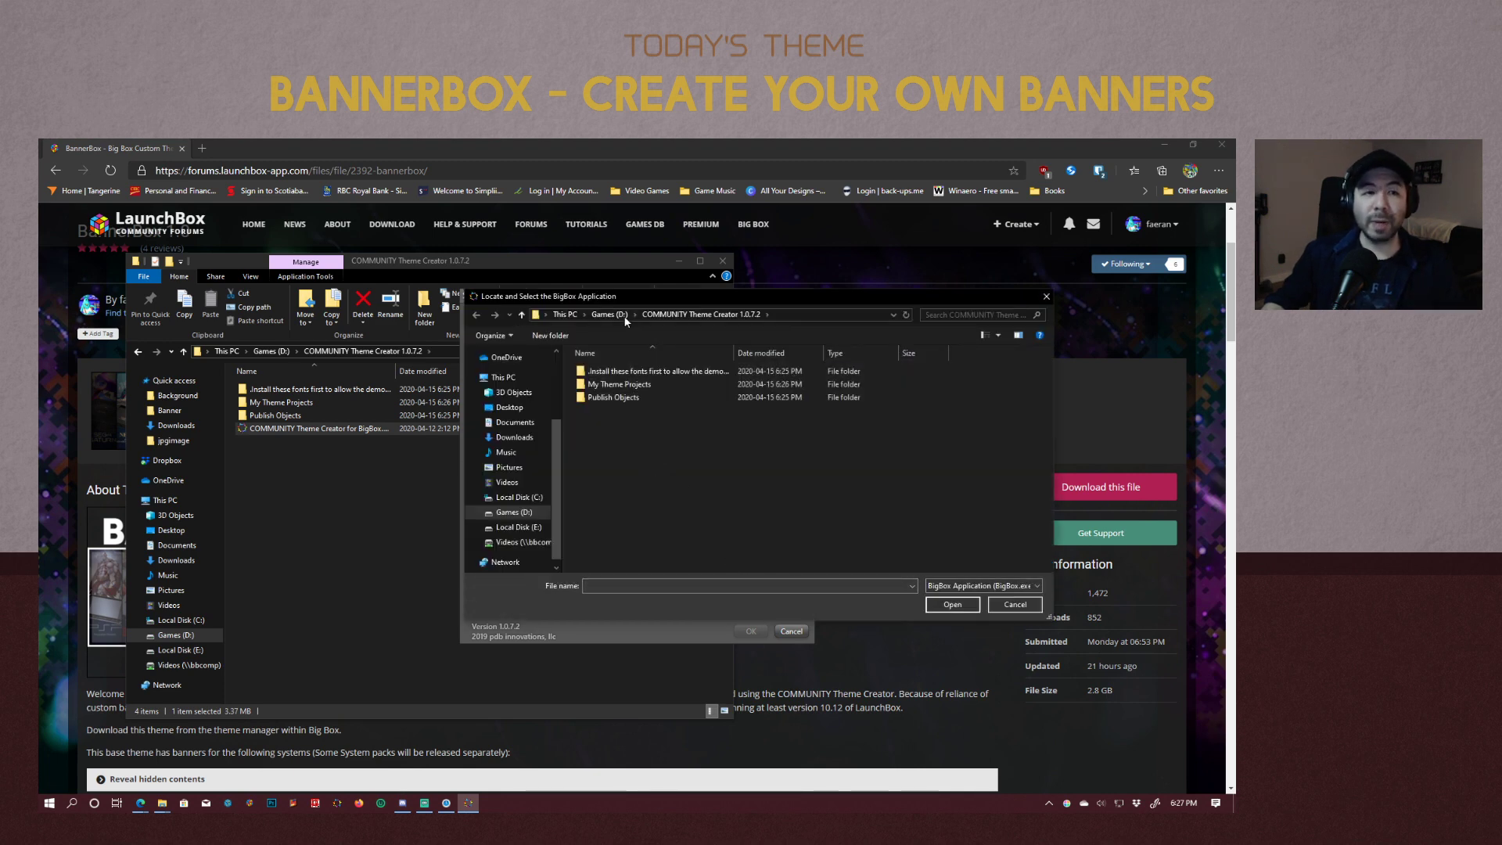
left_click_drag(627, 298, 628, 250)
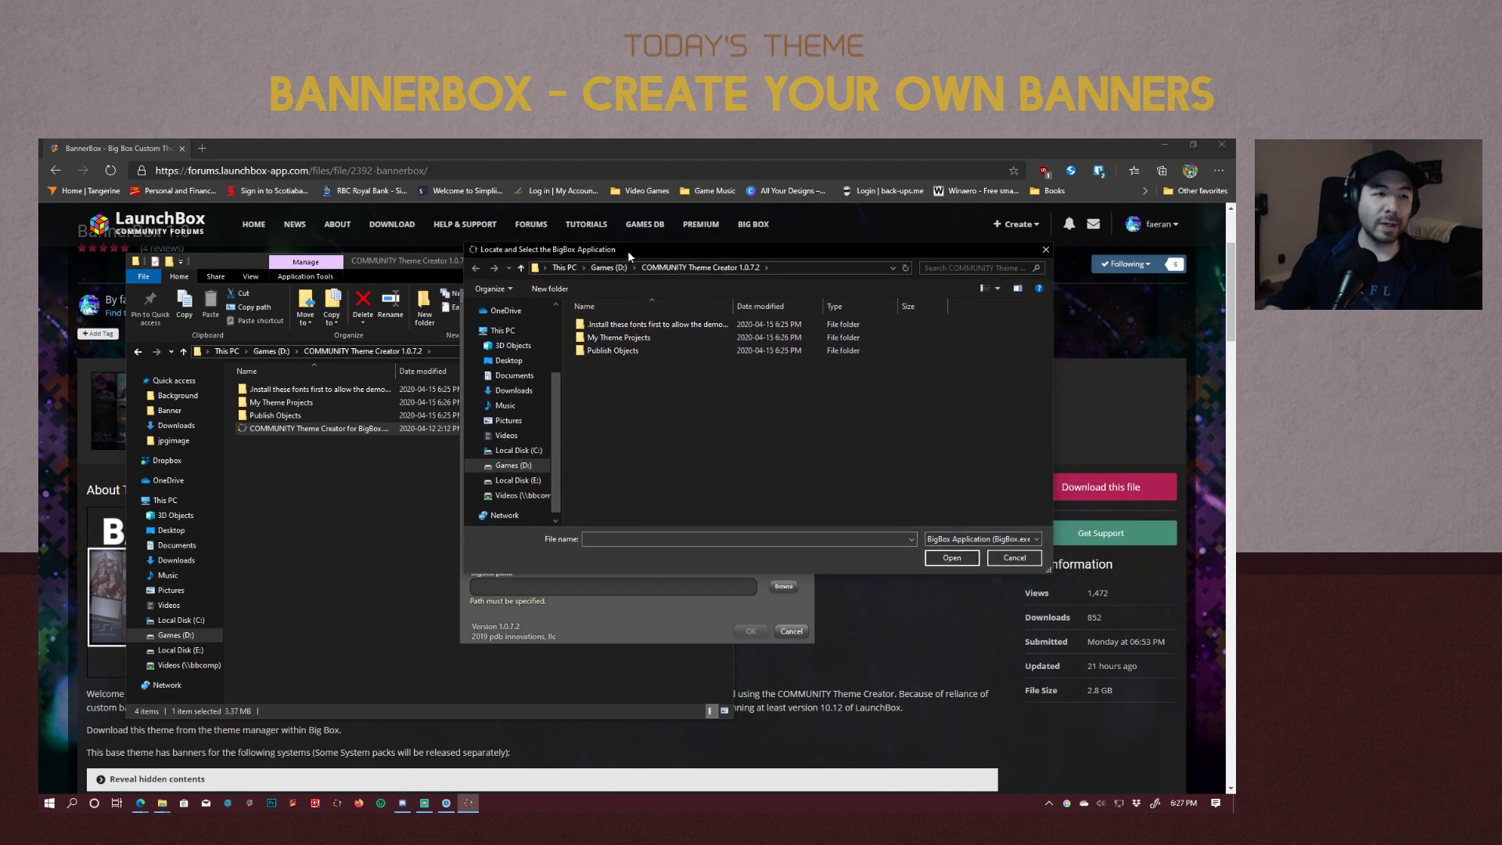
left_click(619, 269)
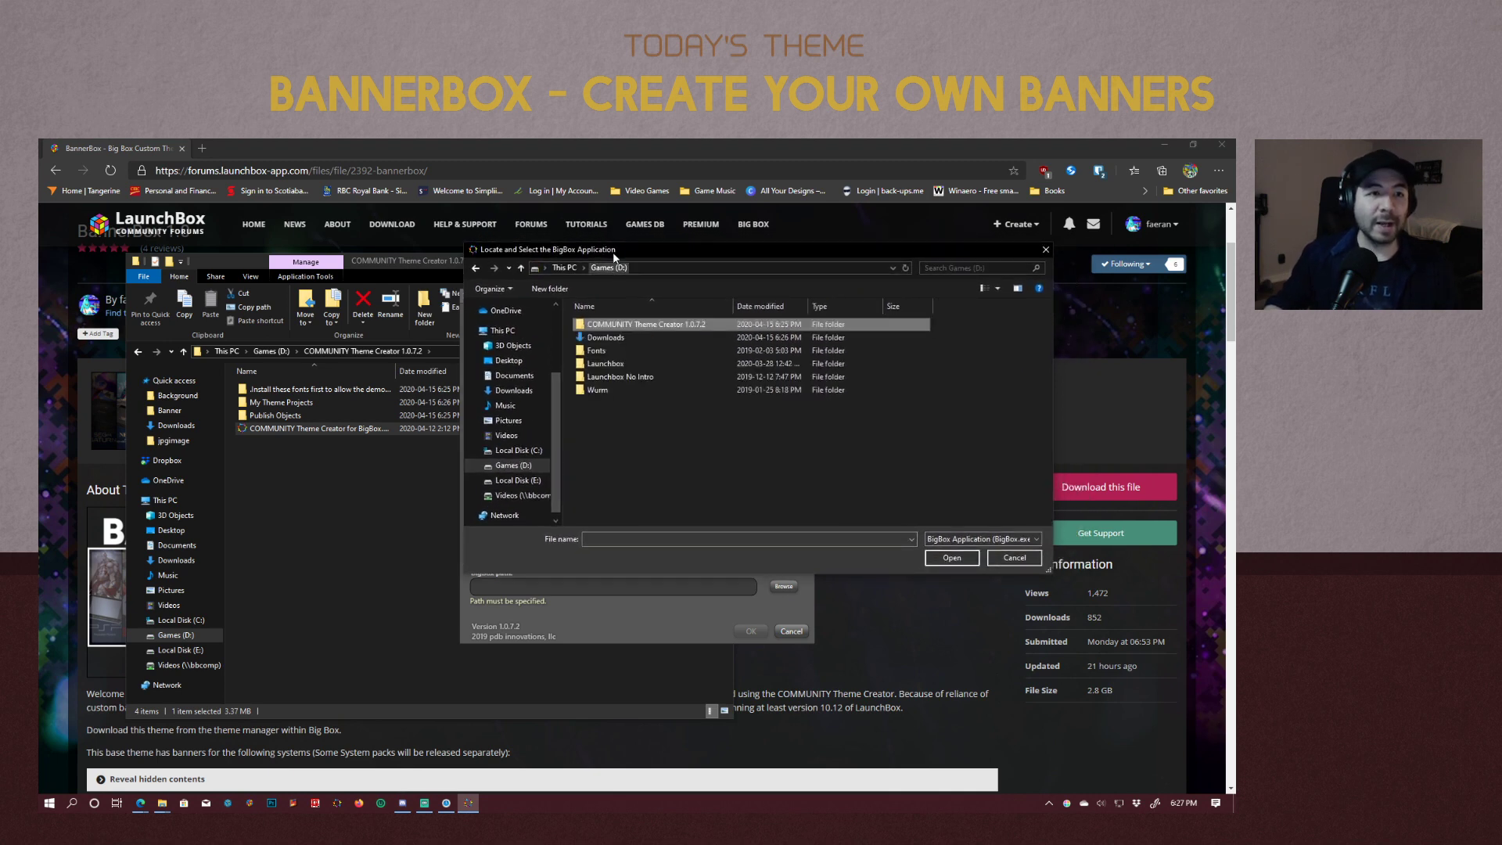
left_click(677, 482)
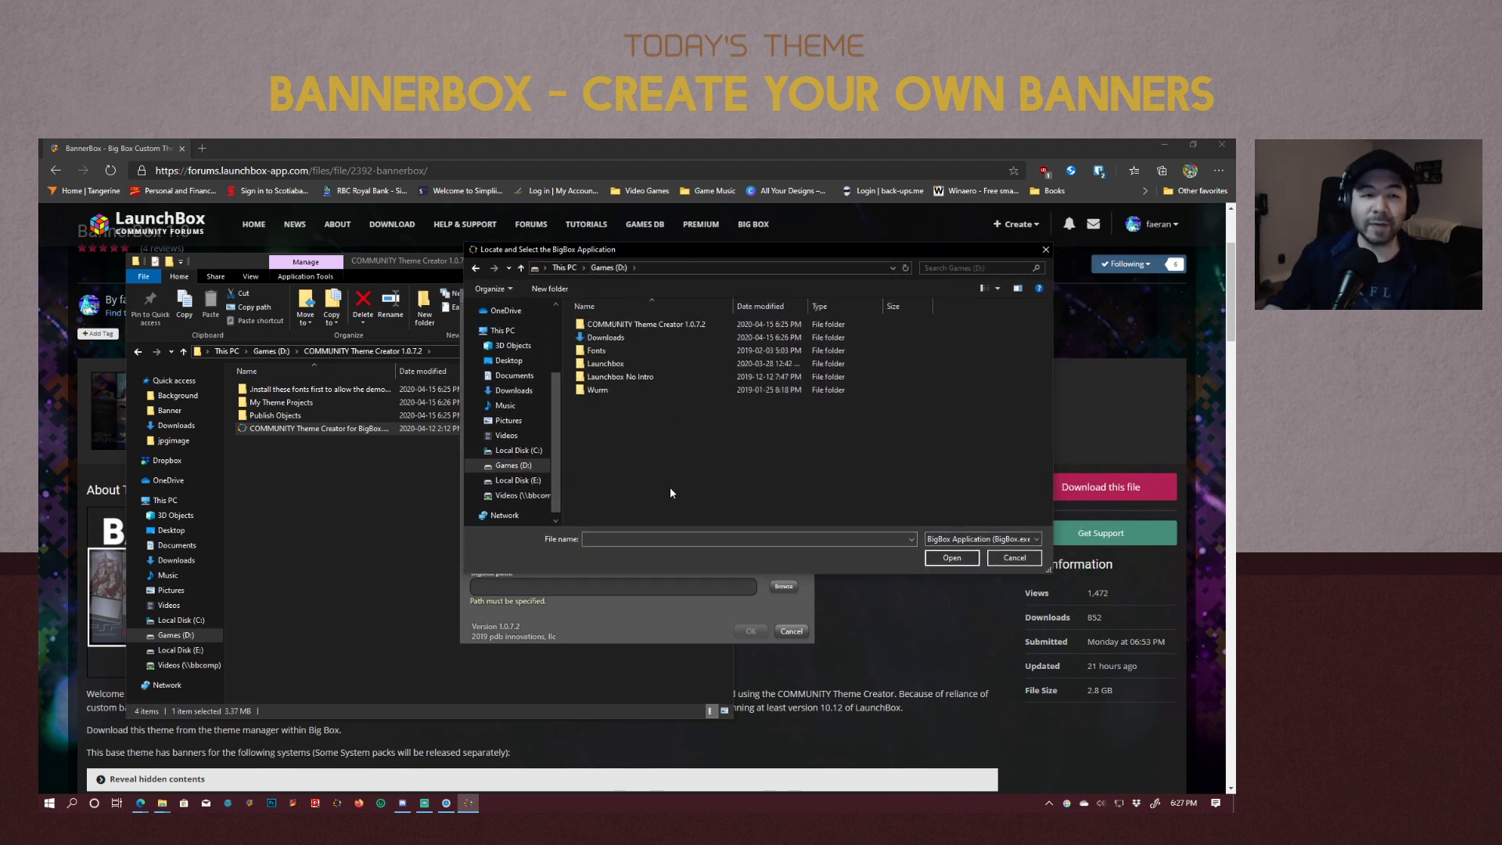
double_click(606, 364)
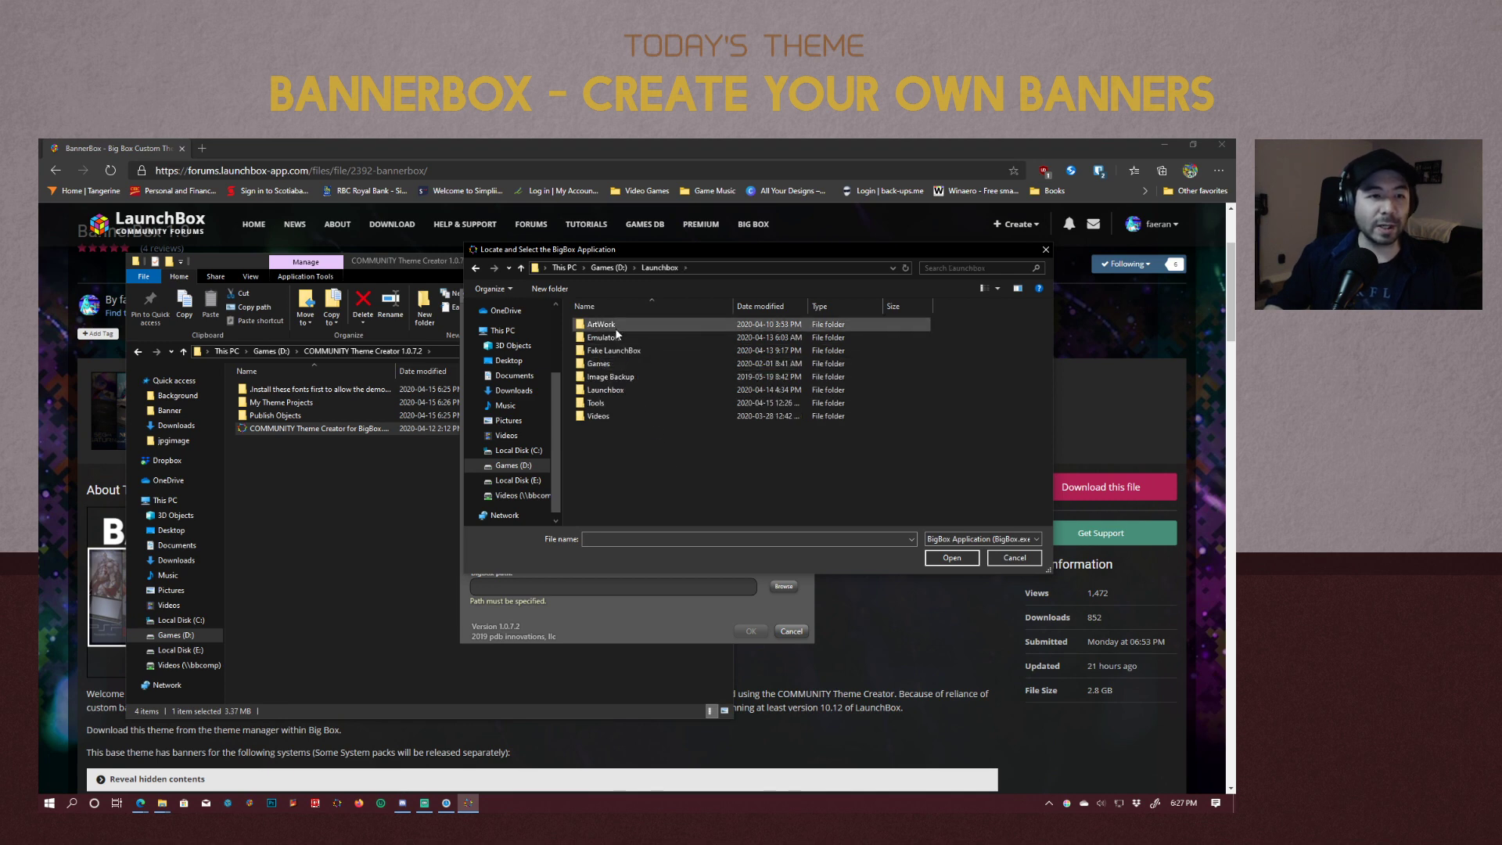
double_click(607, 389)
scroll(648, 421, "down", 3)
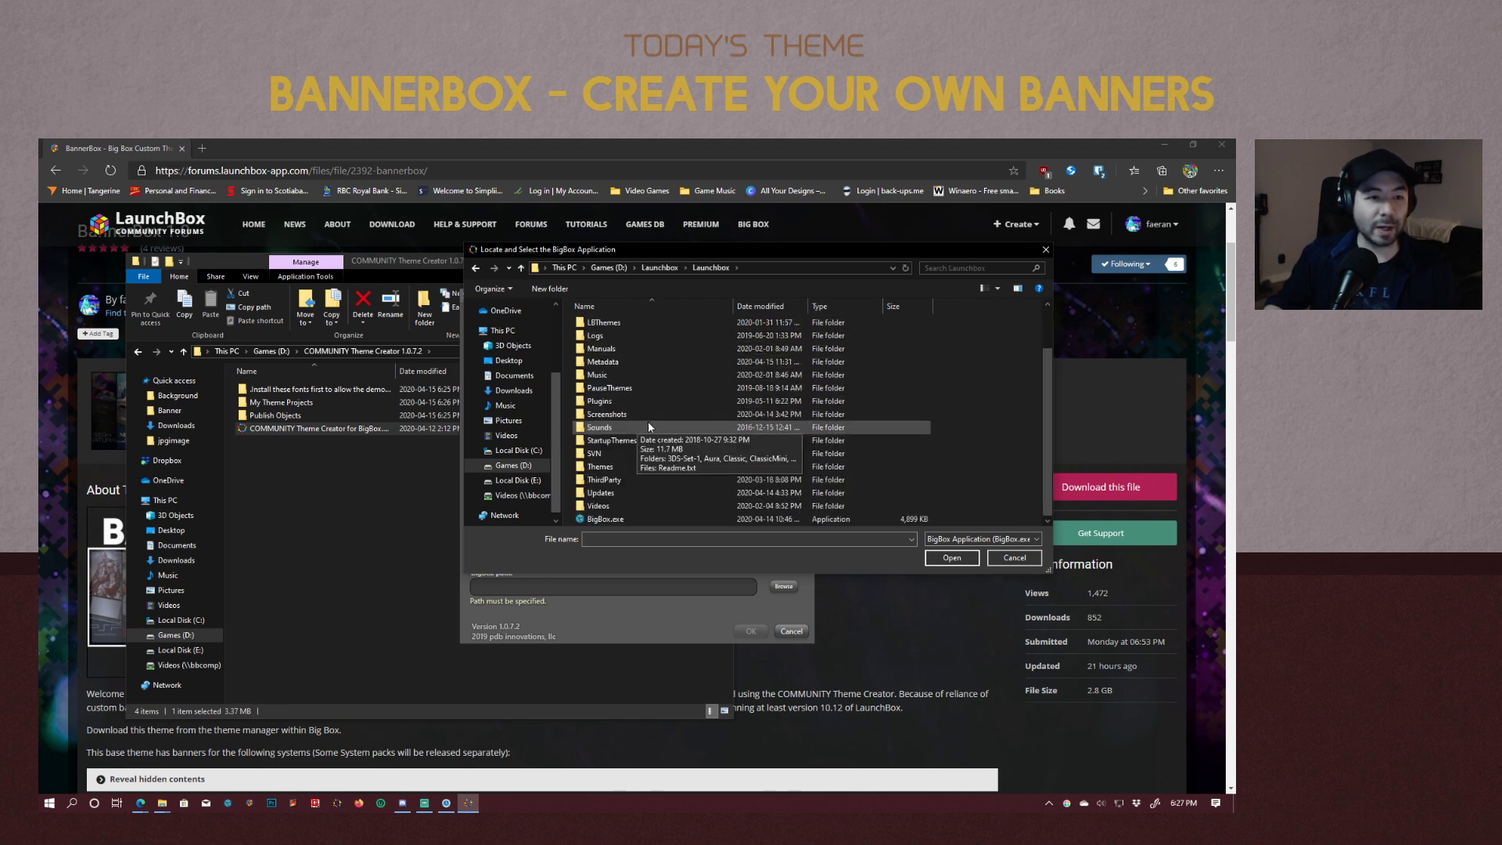
double_click(605, 518)
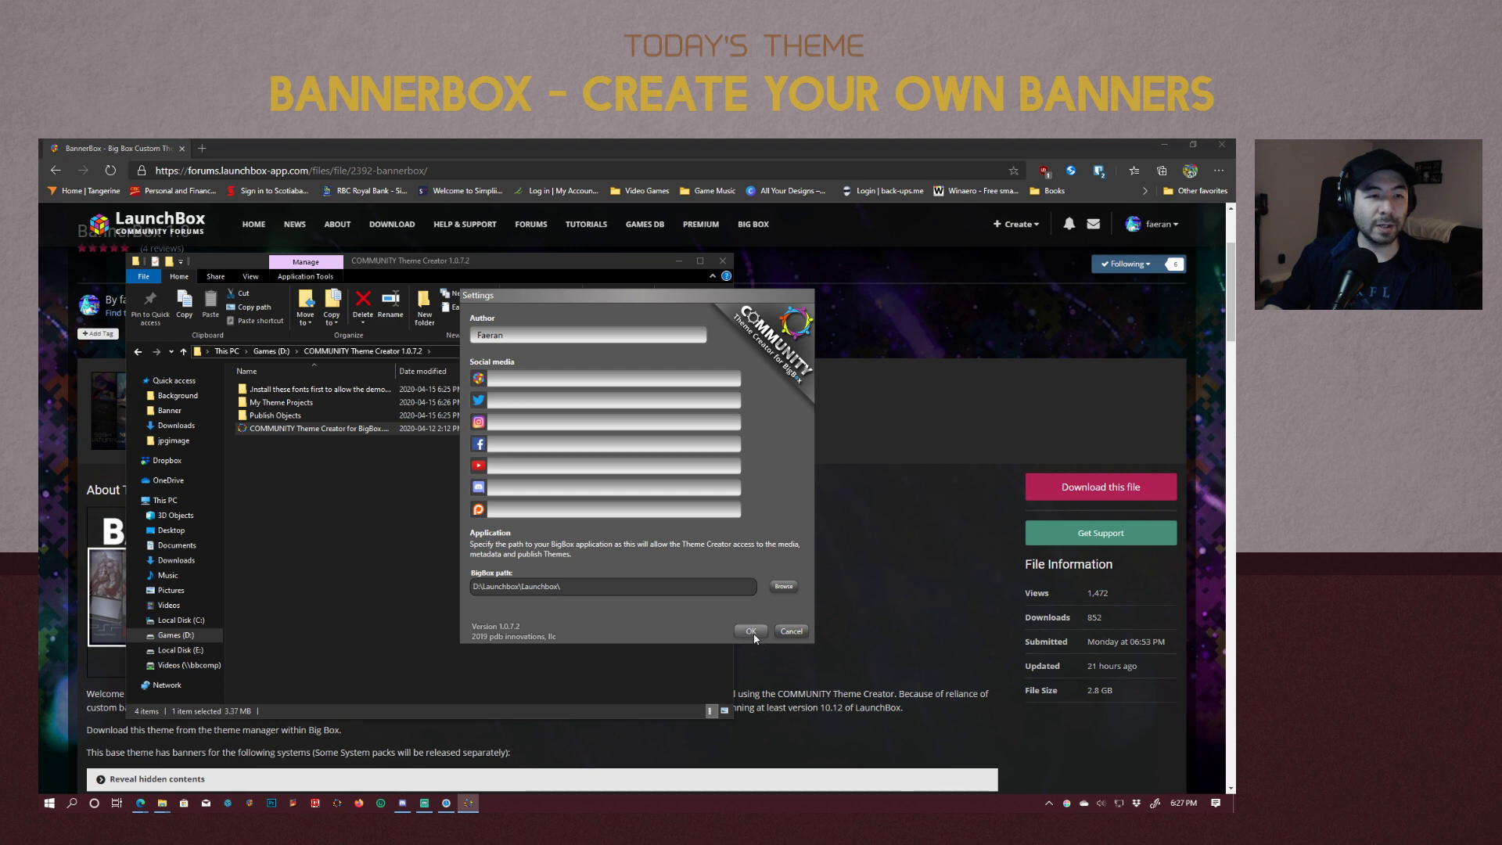
left_click(751, 631)
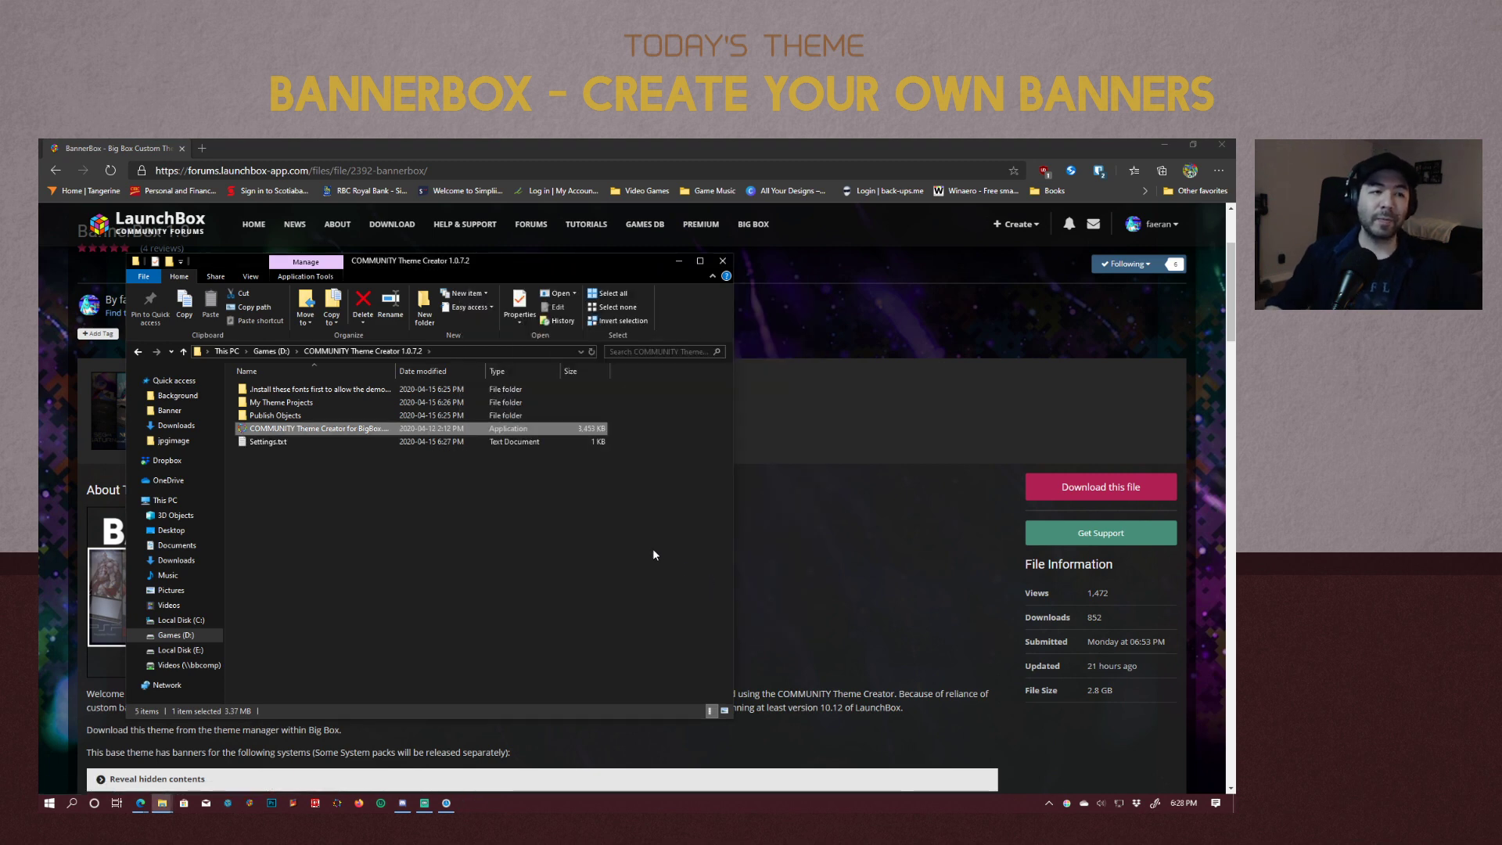
Launch the Theme Creator again and choose BannerBox Custom Images as the theme project.
double_click(269, 428)
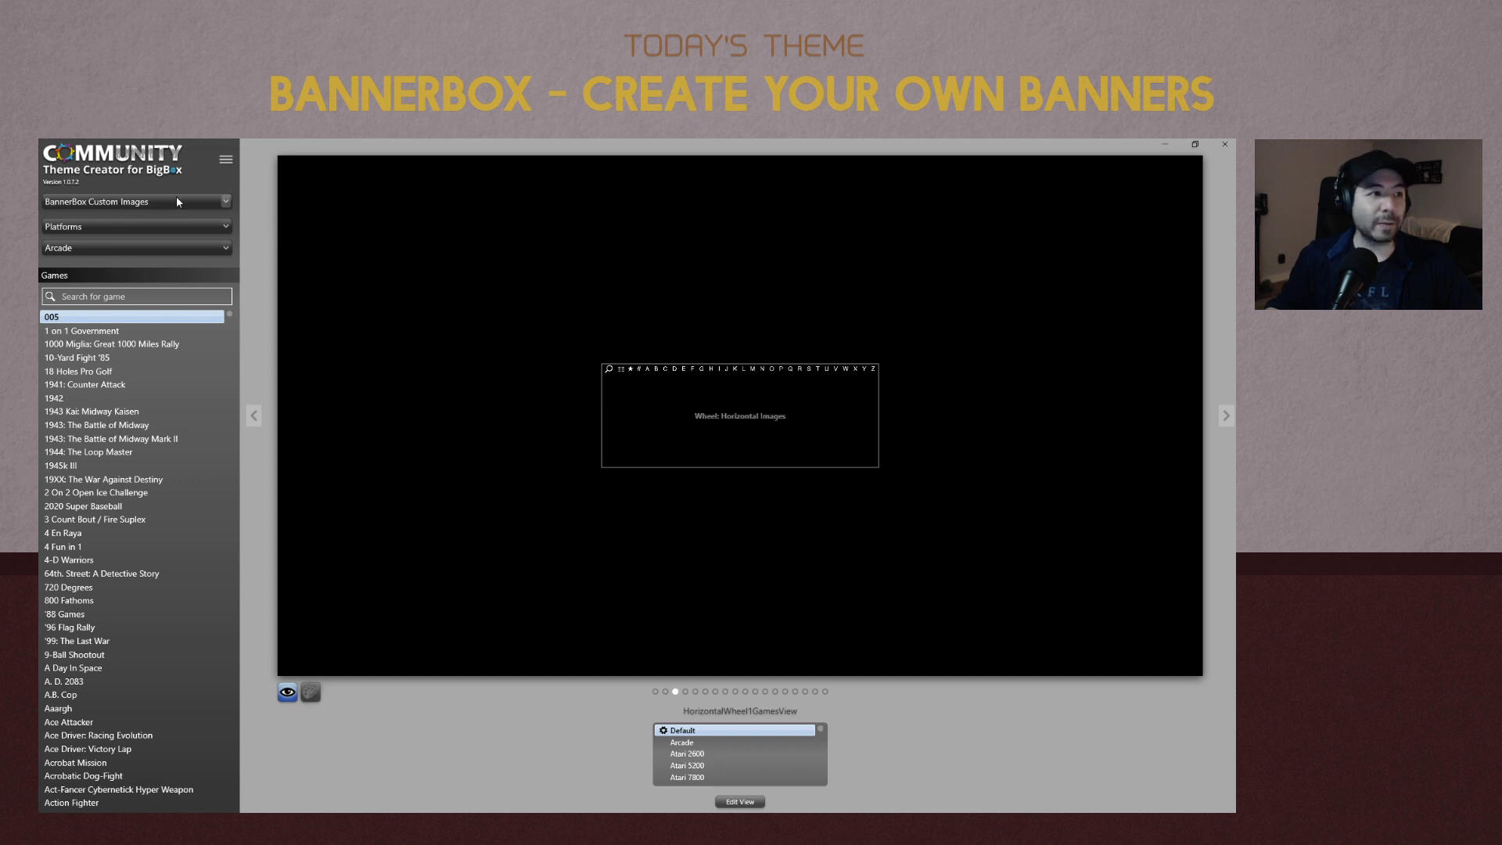
left_click(227, 202)
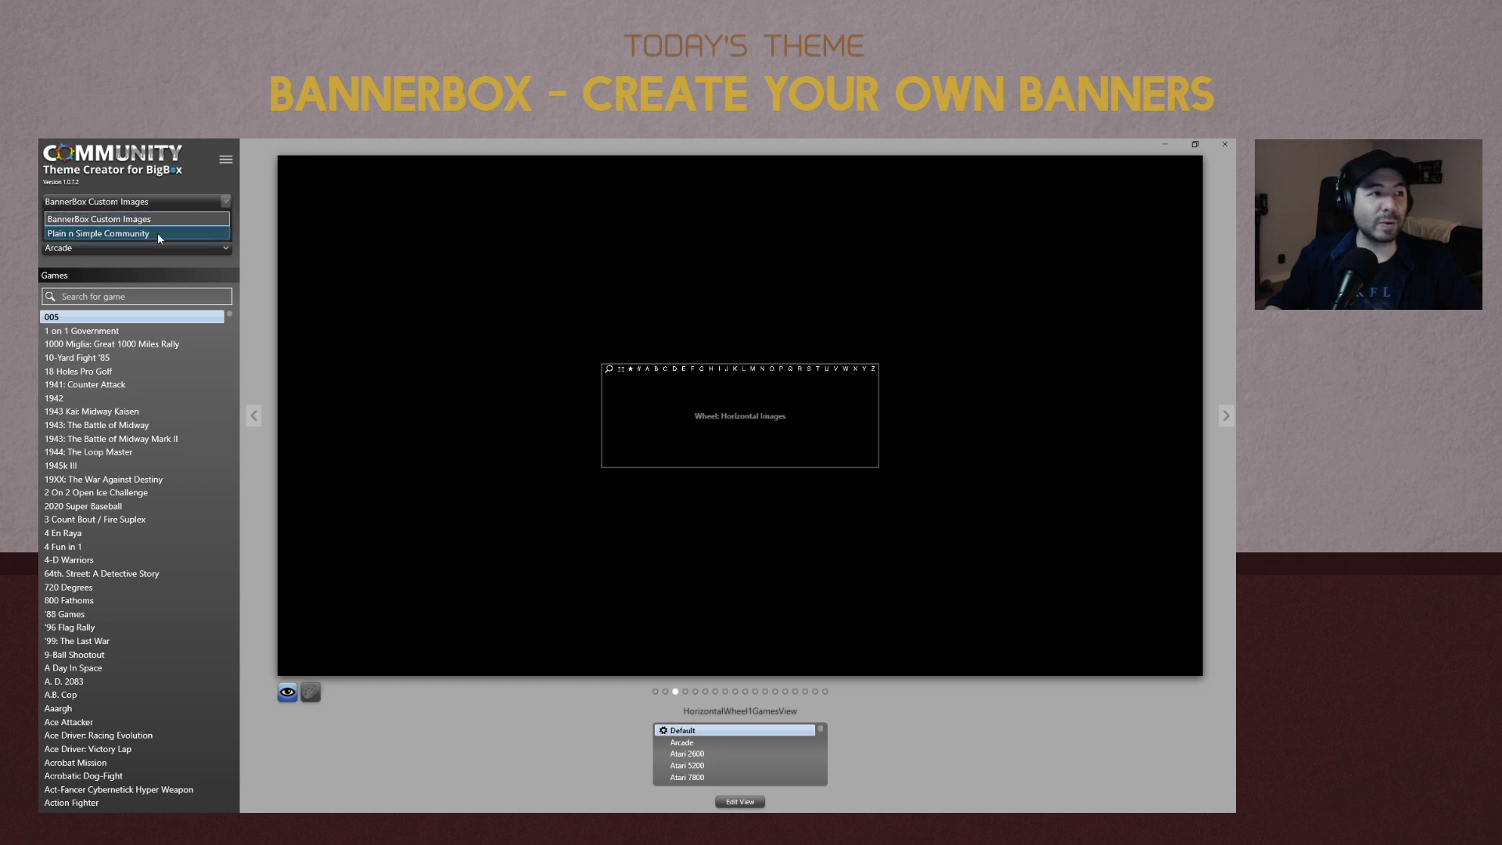
left_click(120, 219)
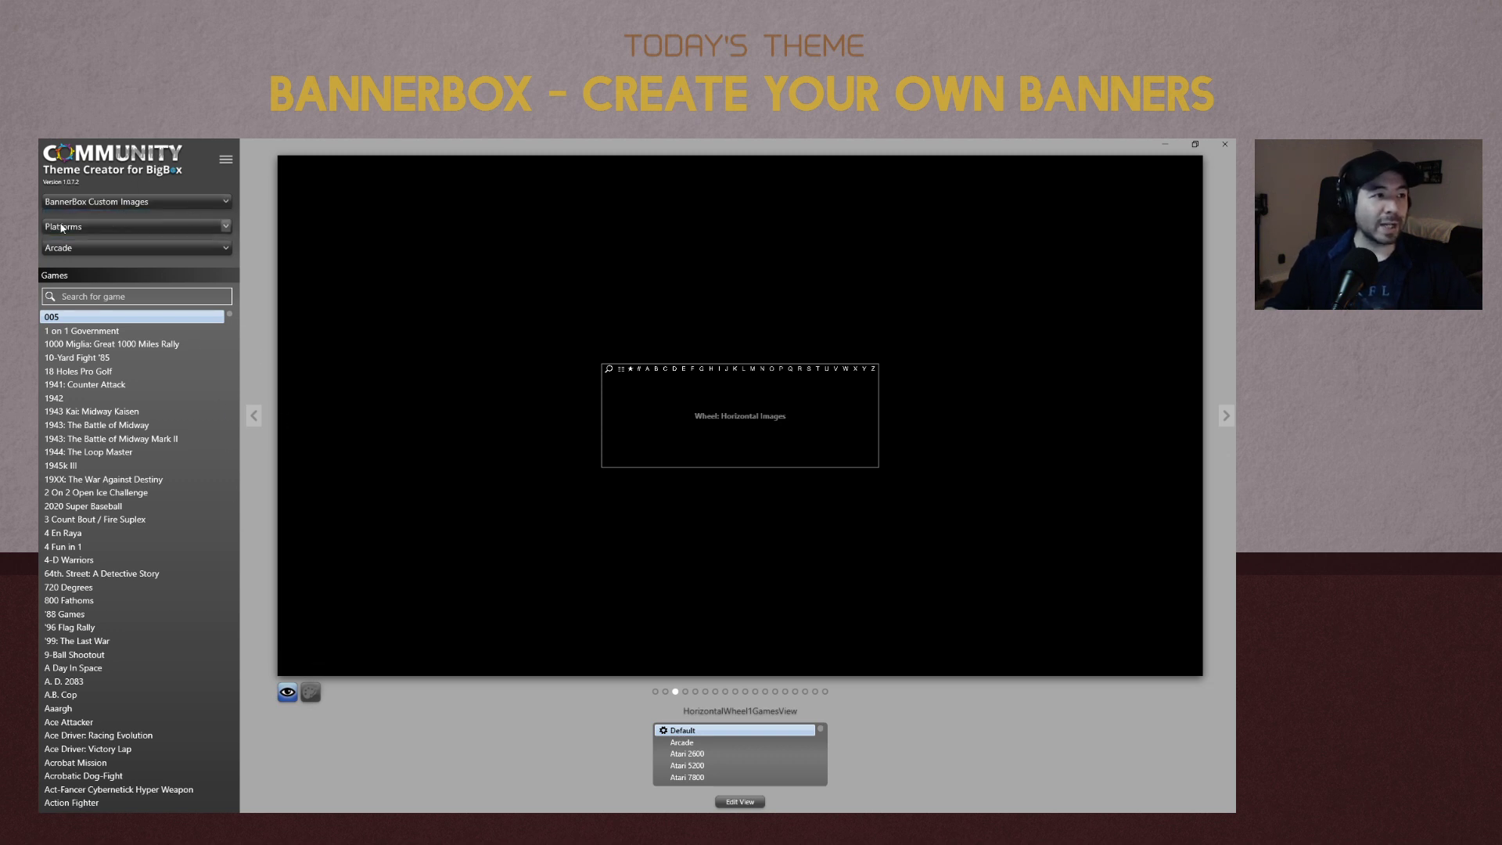
Look through the available game groupings and the list of platforms for the BannerBox Custom Images project.
left_click(144, 224)
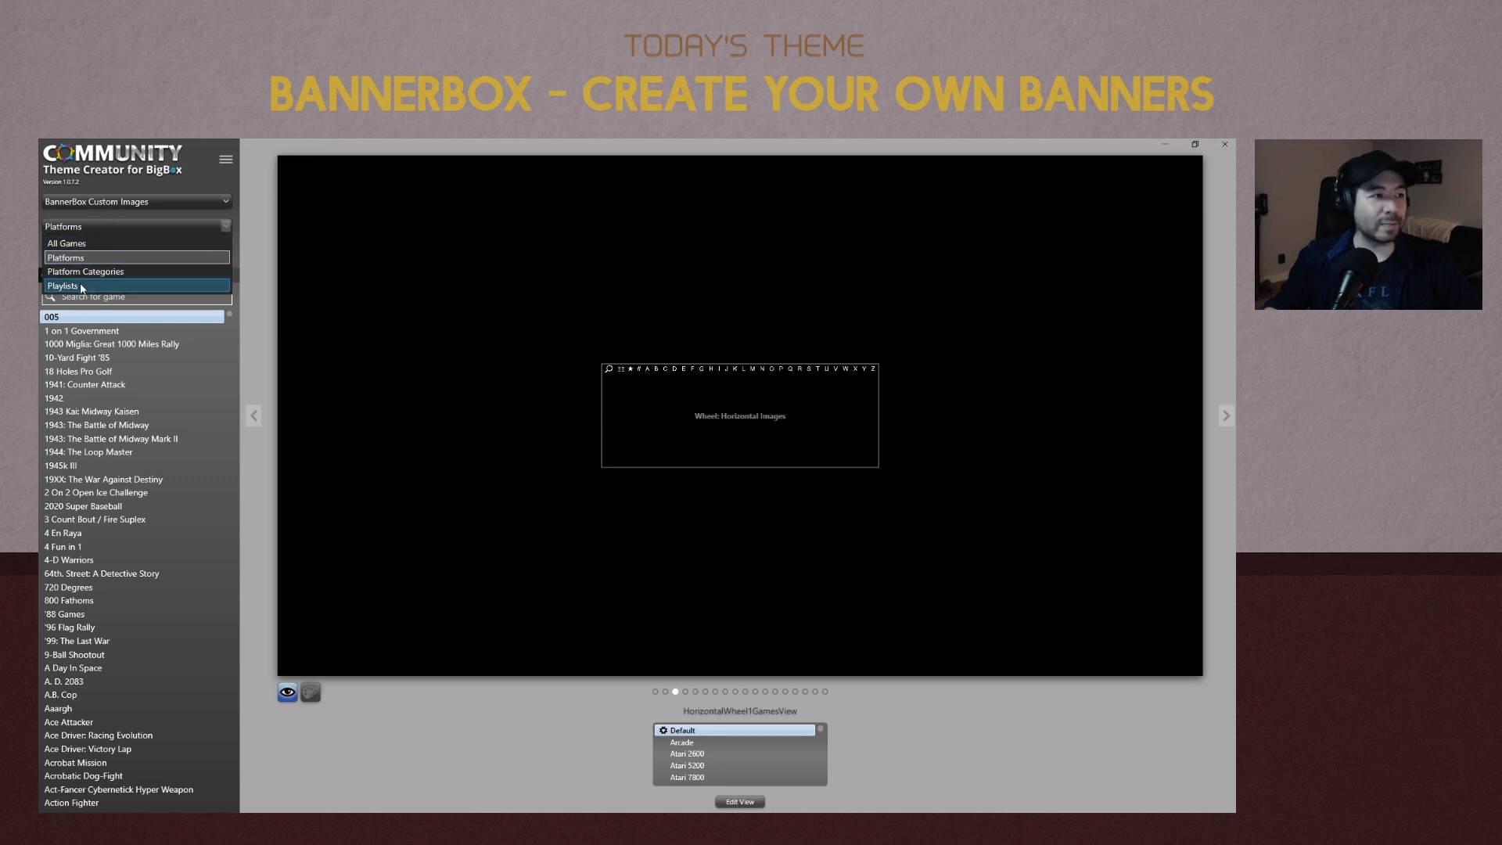
left_click(105, 222)
left_click(100, 247)
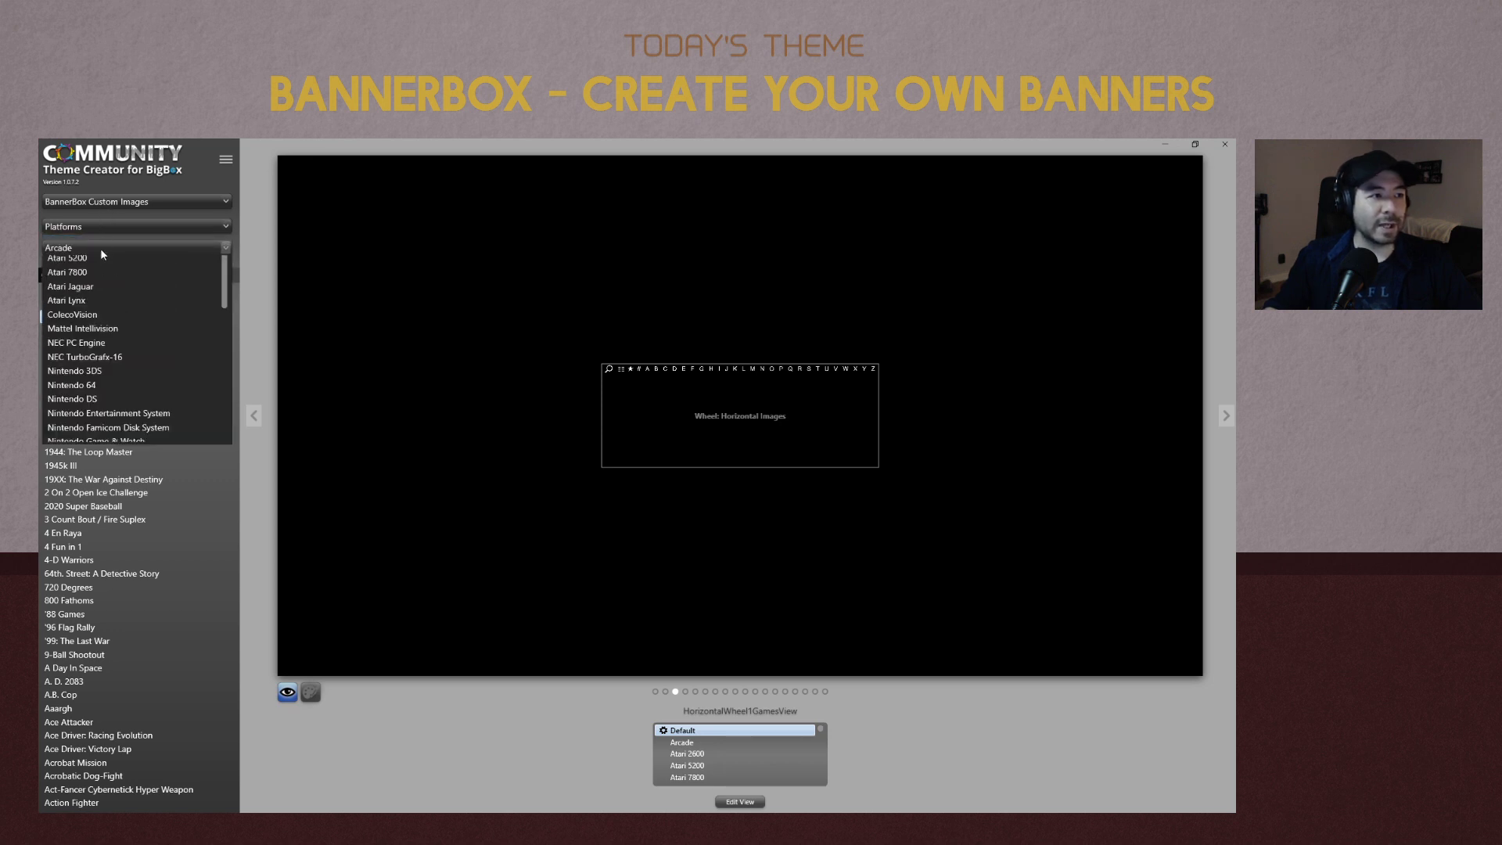
scroll(125, 329, "down", 10)
scroll(119, 378, "up", 5)
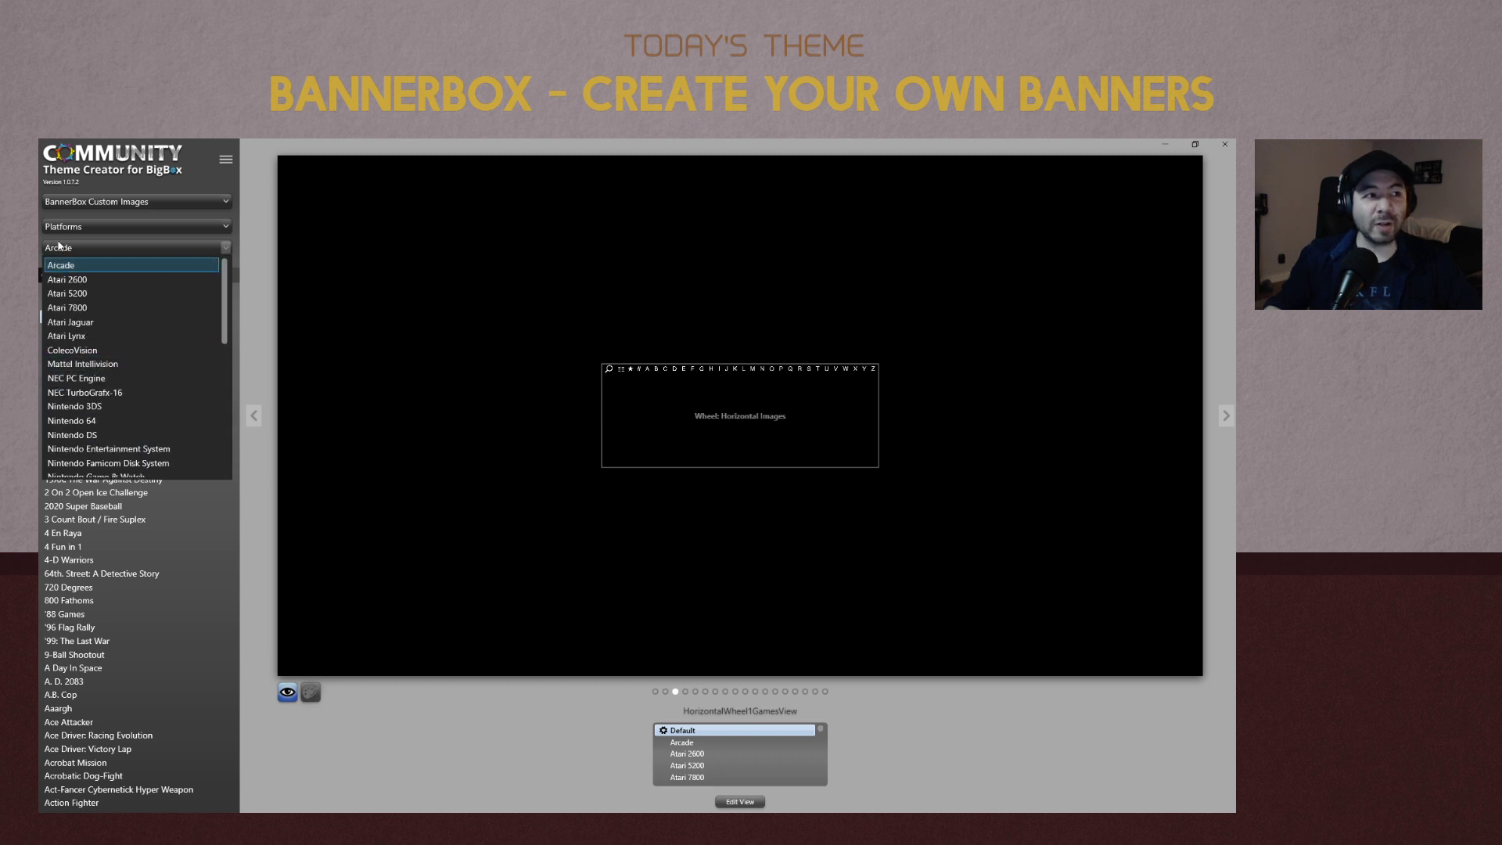
left_click(261, 481)
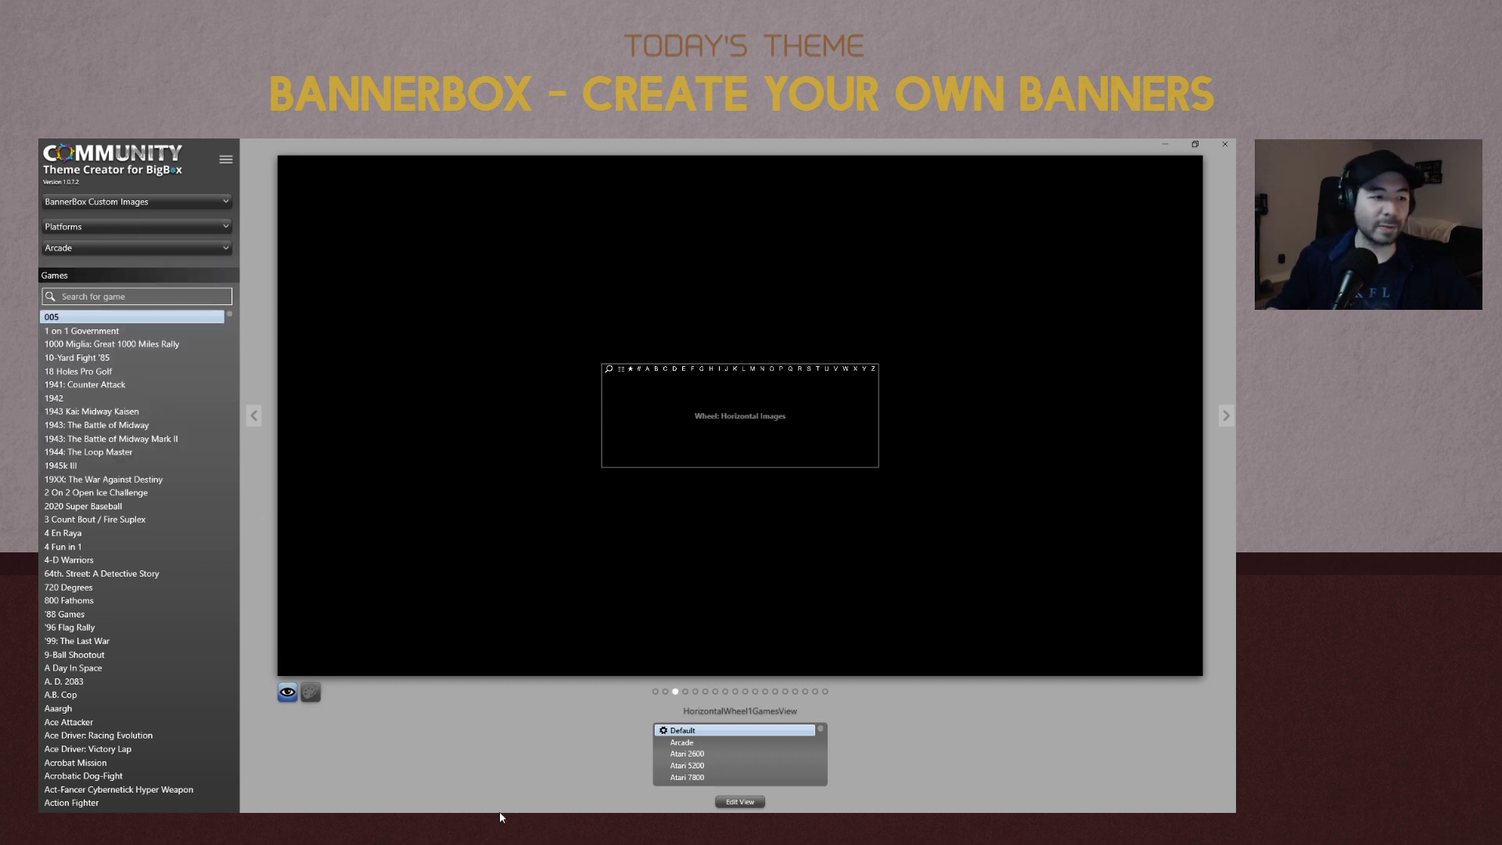
Switch the project preview from the theme views to the custom image designs.
left_click(309, 694)
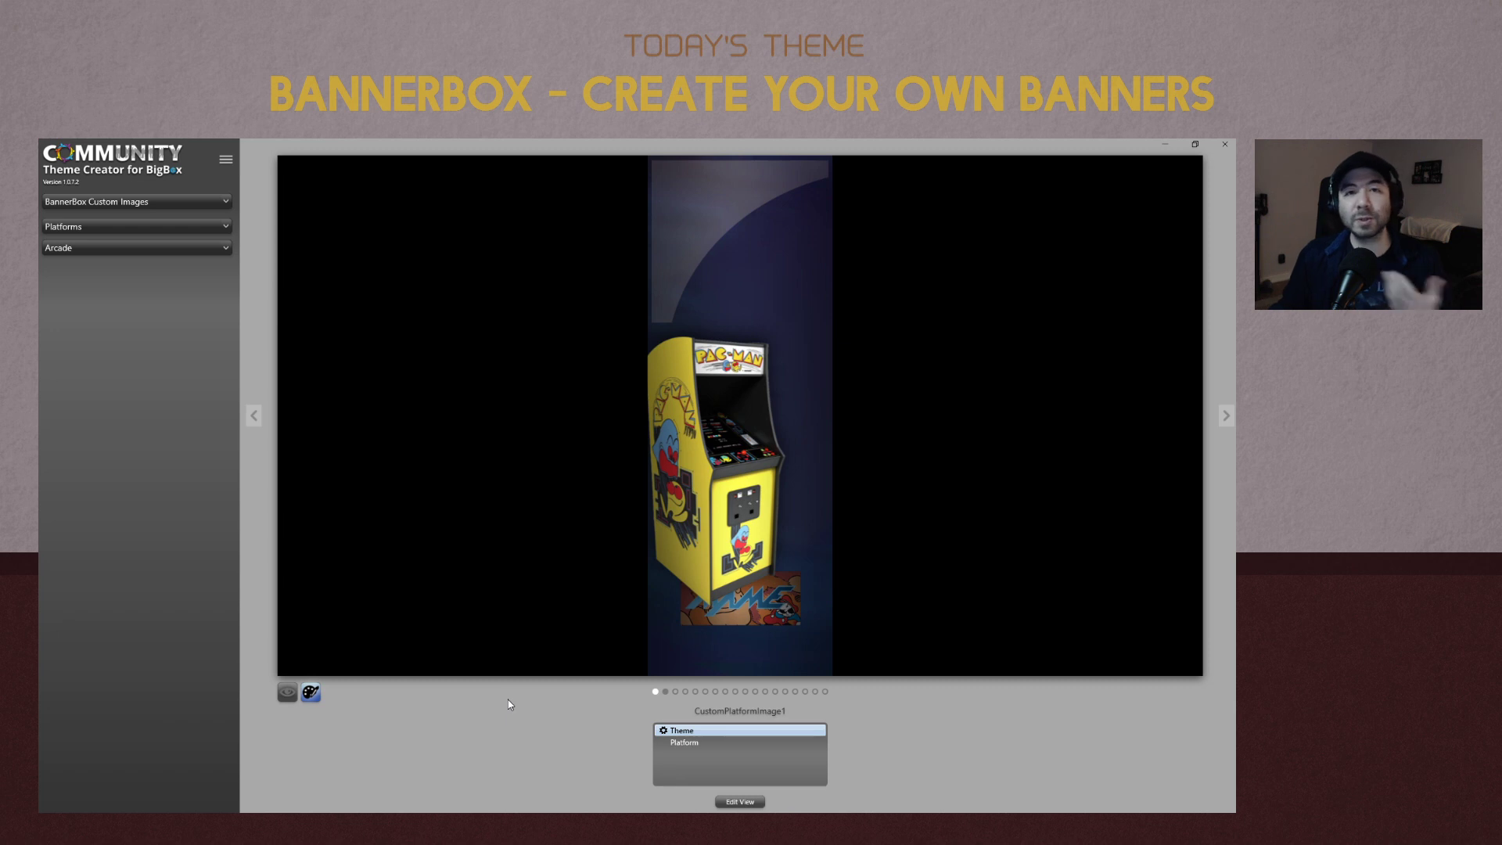
Show the CustomGameImage1 design with the Nintendo Entertainment System platform and preview it for Advanced Dungeons & Dragons: Hillsfar.
left_click(666, 693)
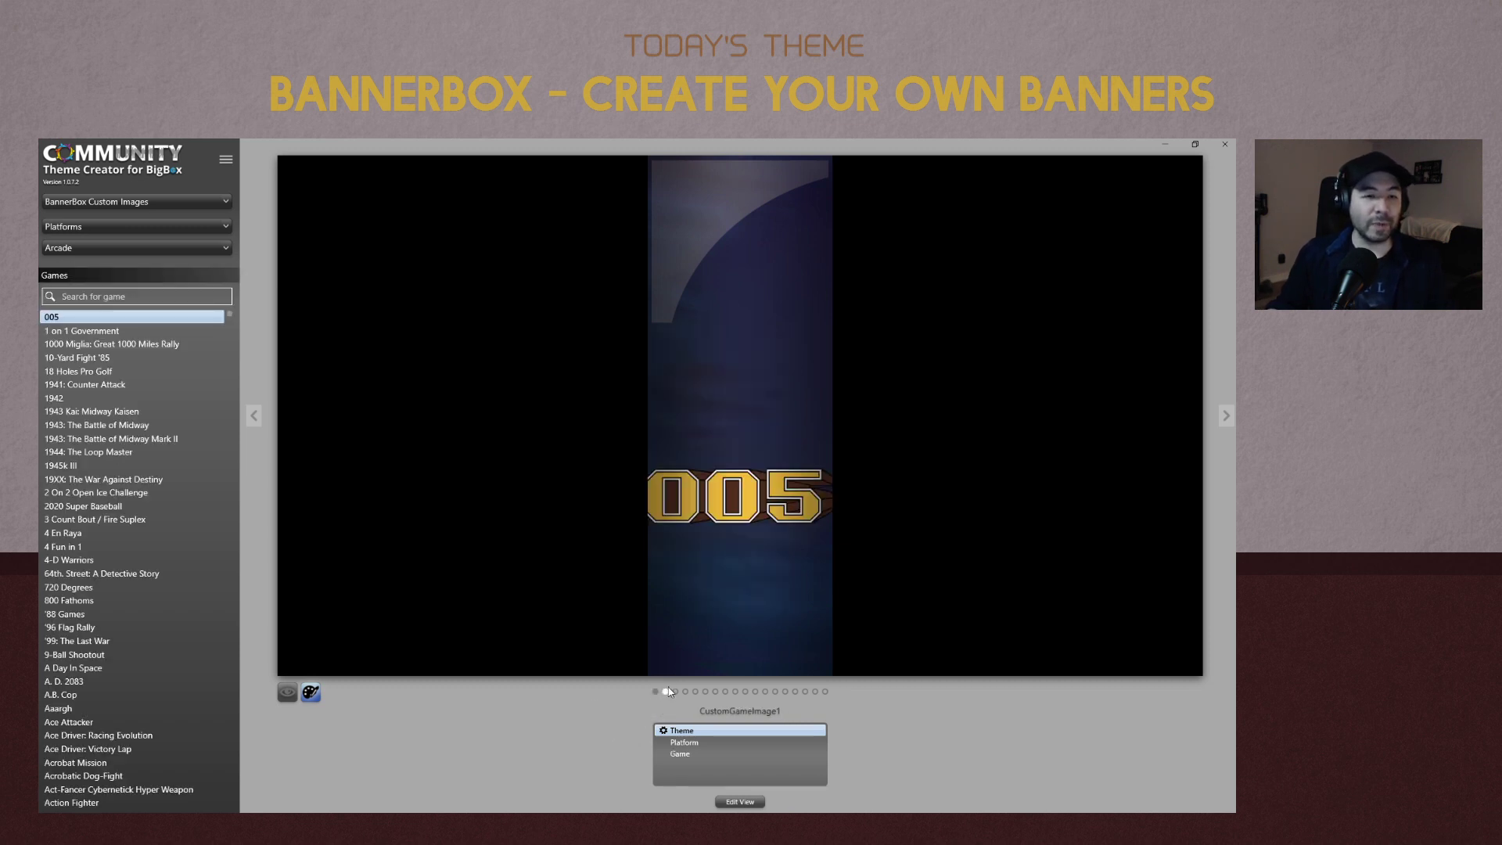
left_click(142, 247)
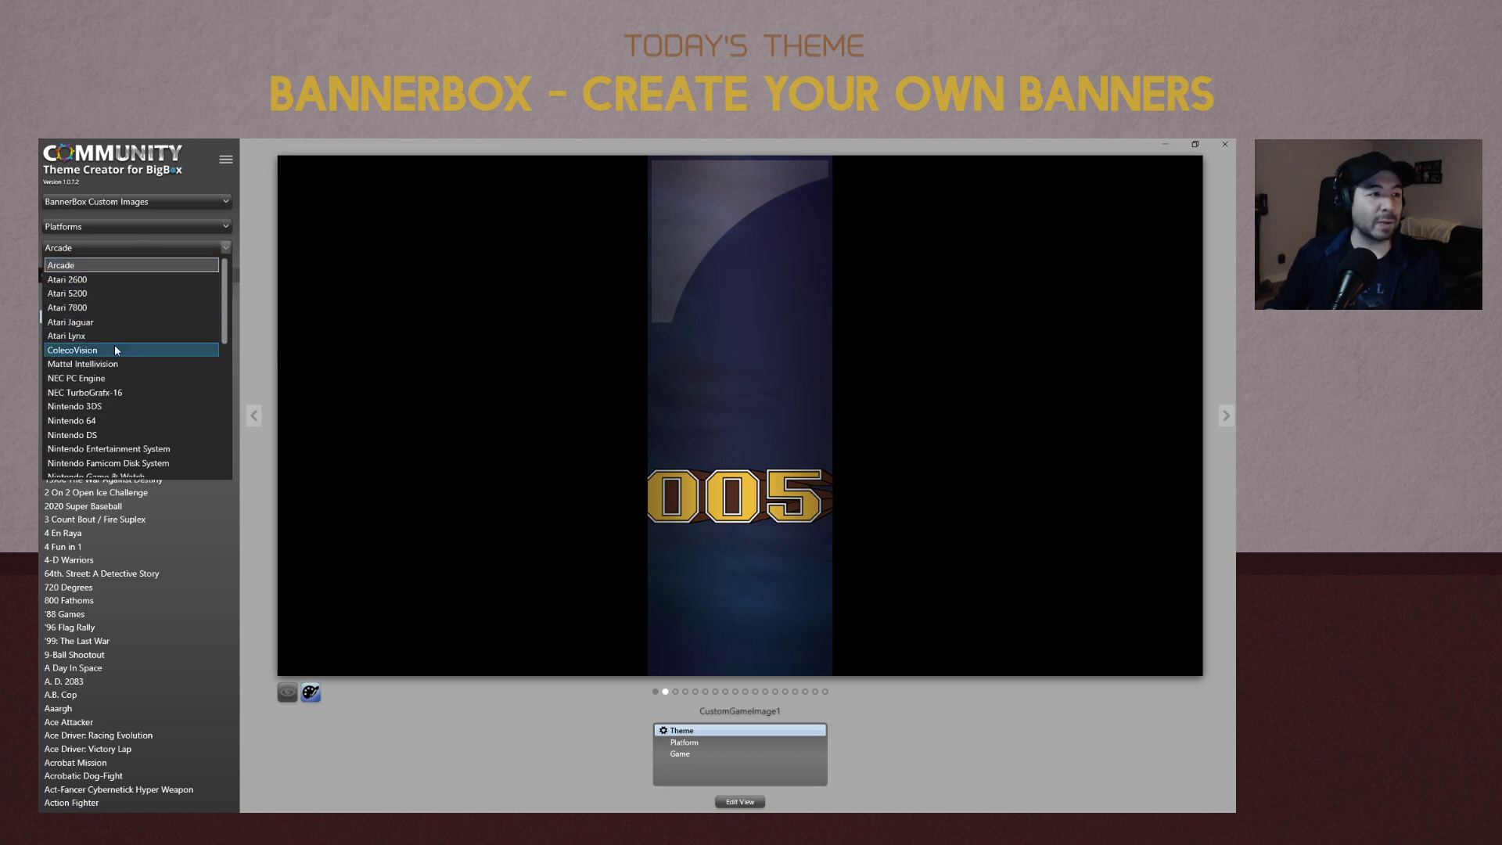
scroll(114, 344, "down", 5)
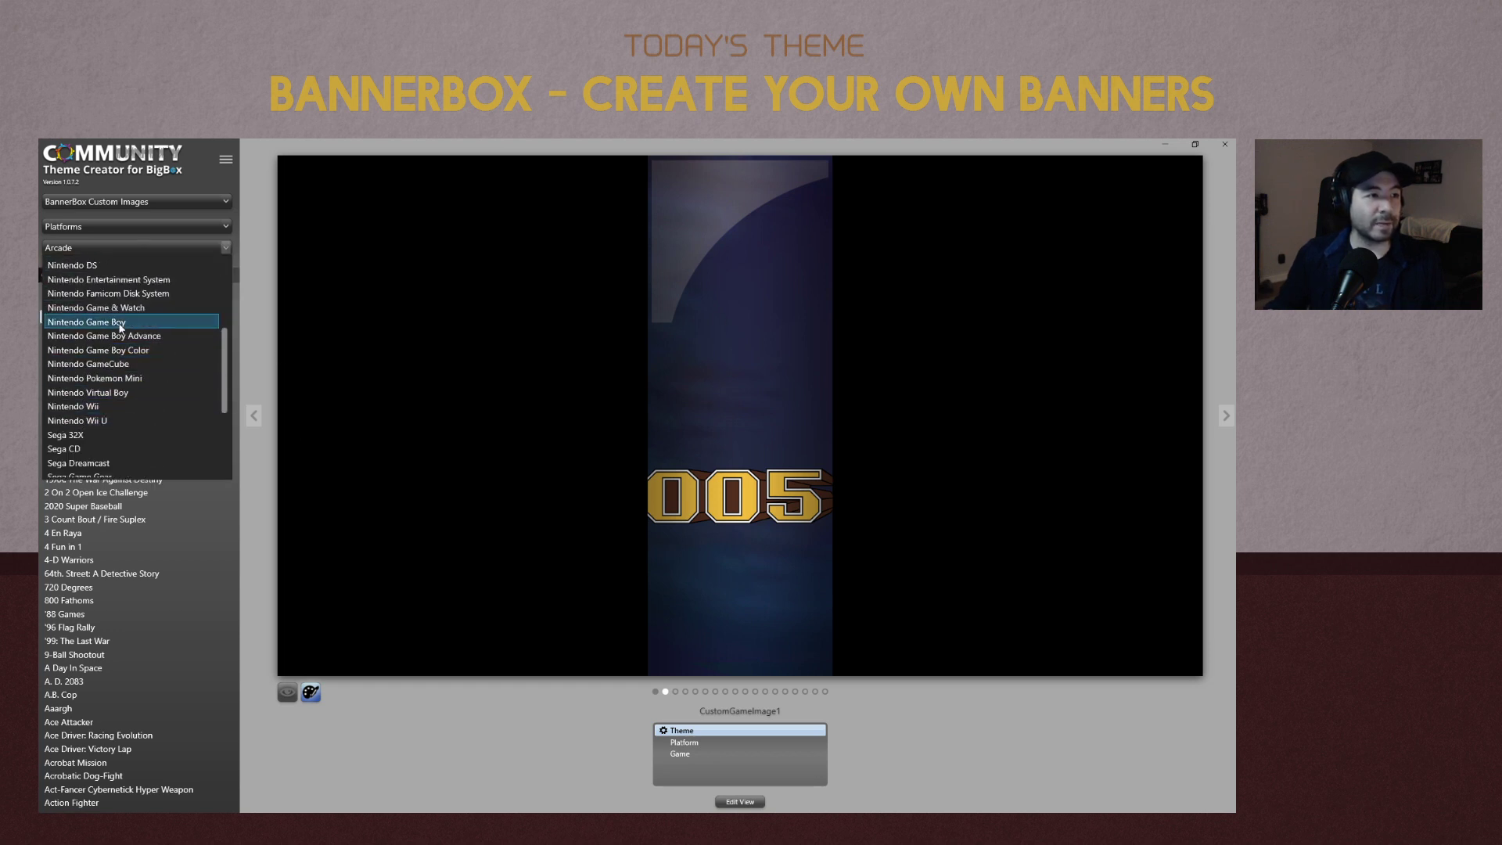
left_click(123, 281)
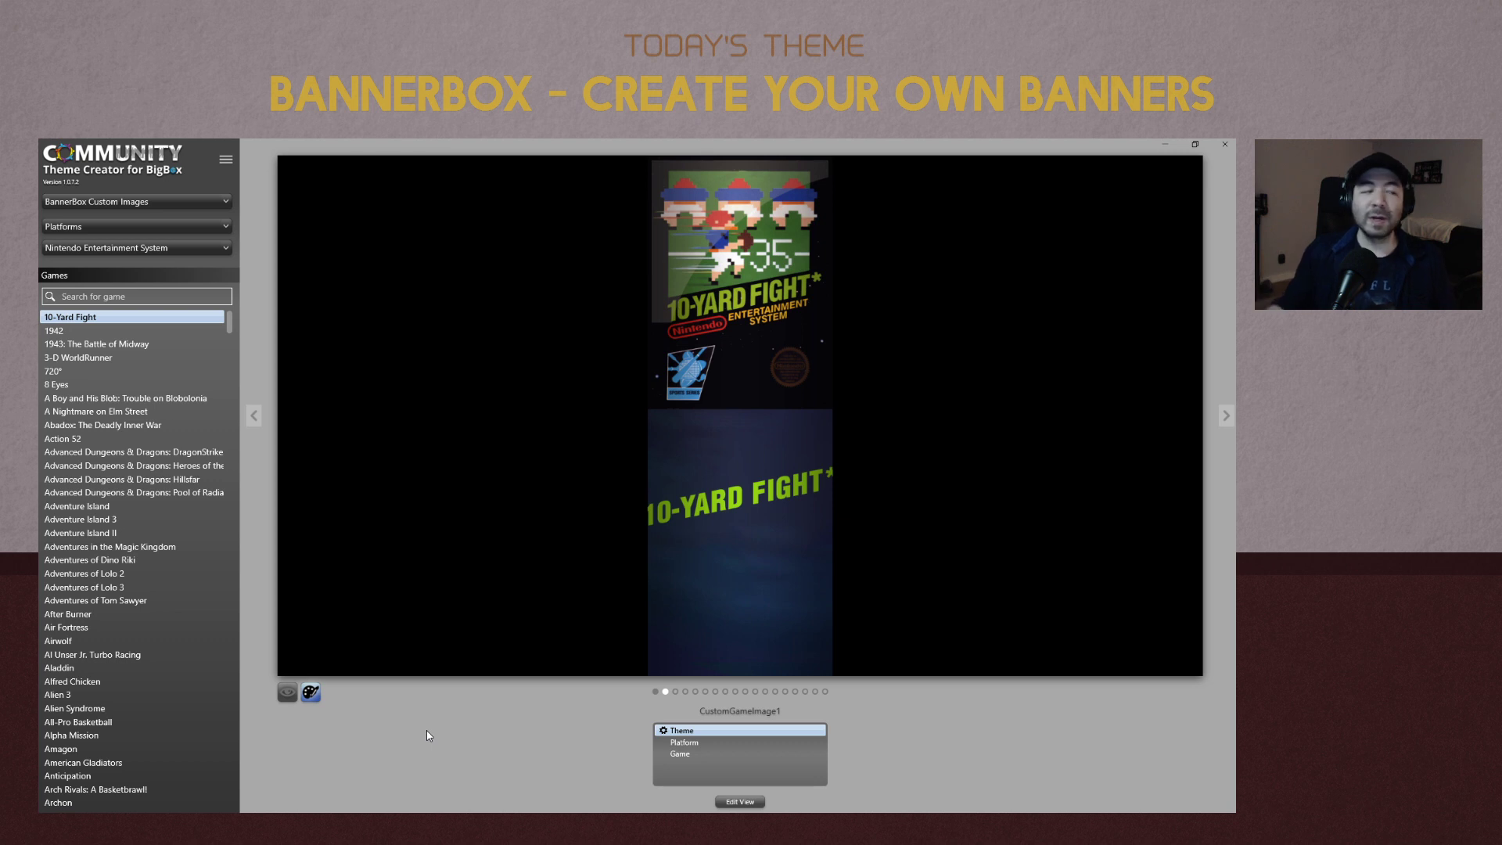
left_click(109, 475)
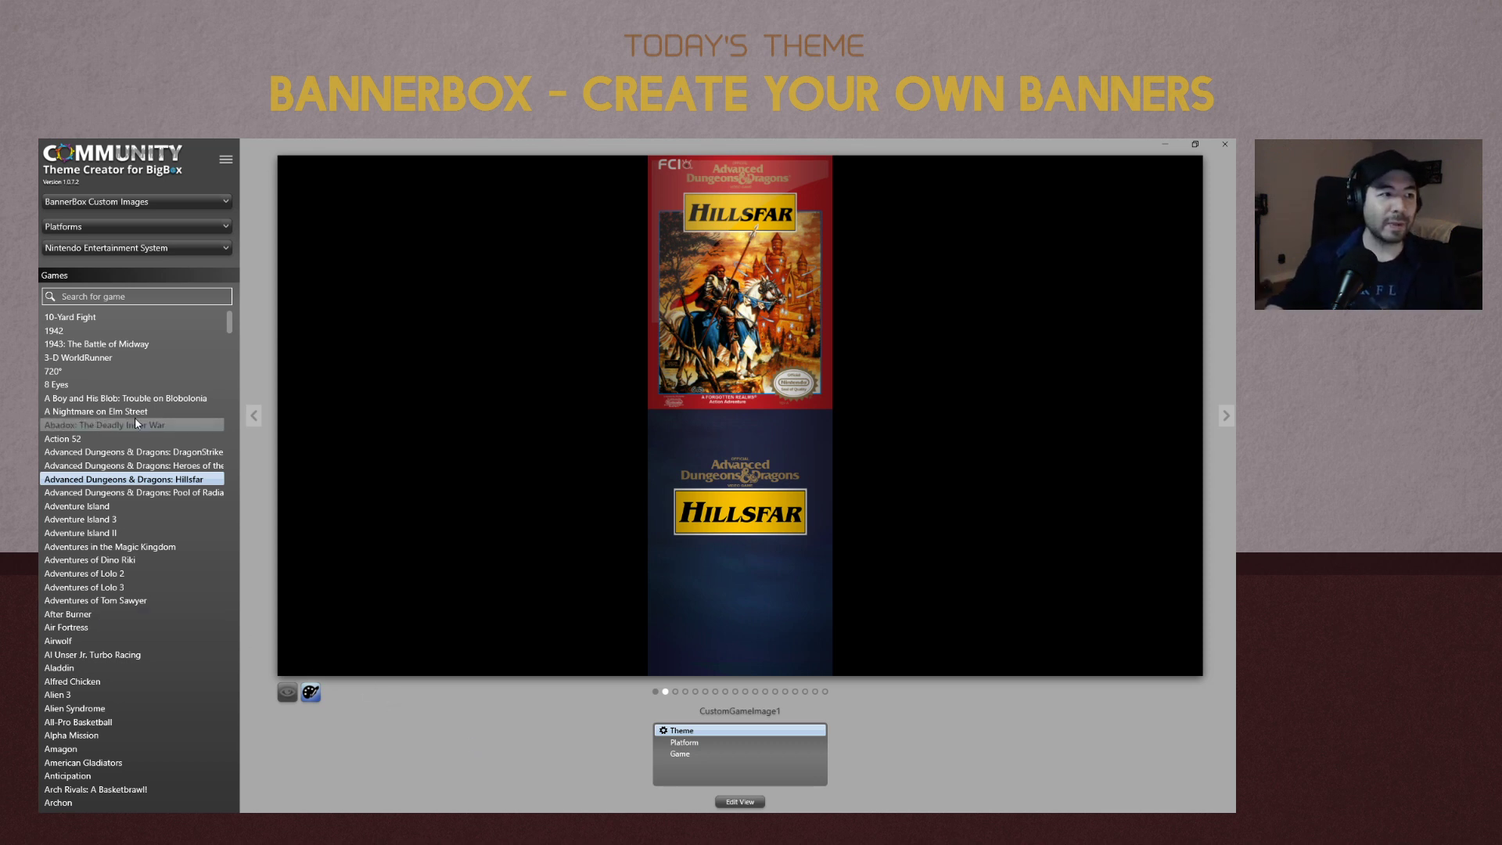
Render custom images for all games of the selected platform, cancelling the rendering partway through.
left_click(227, 161)
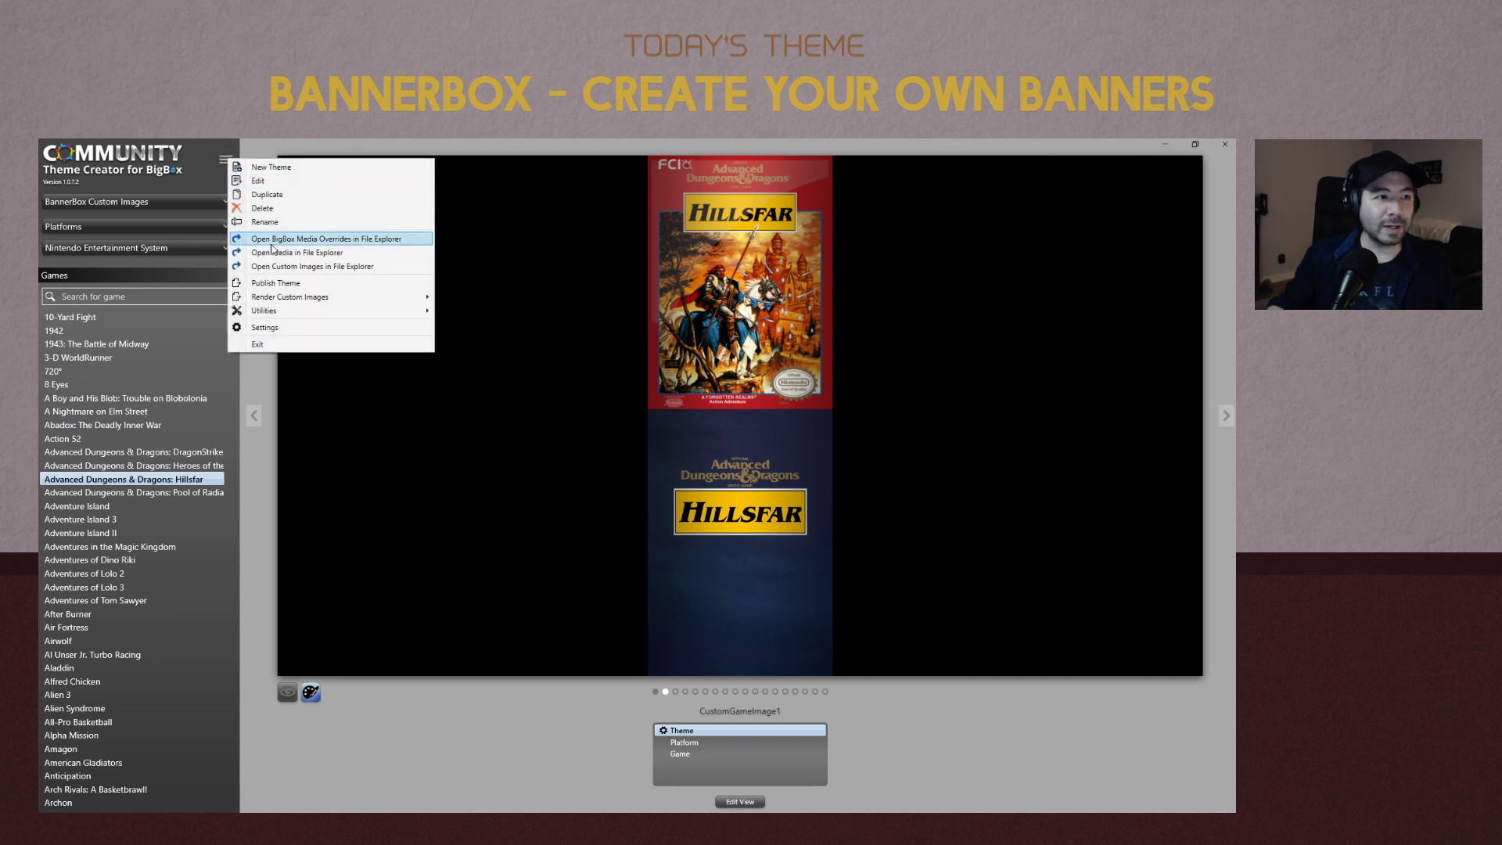
mouse_move(284, 302)
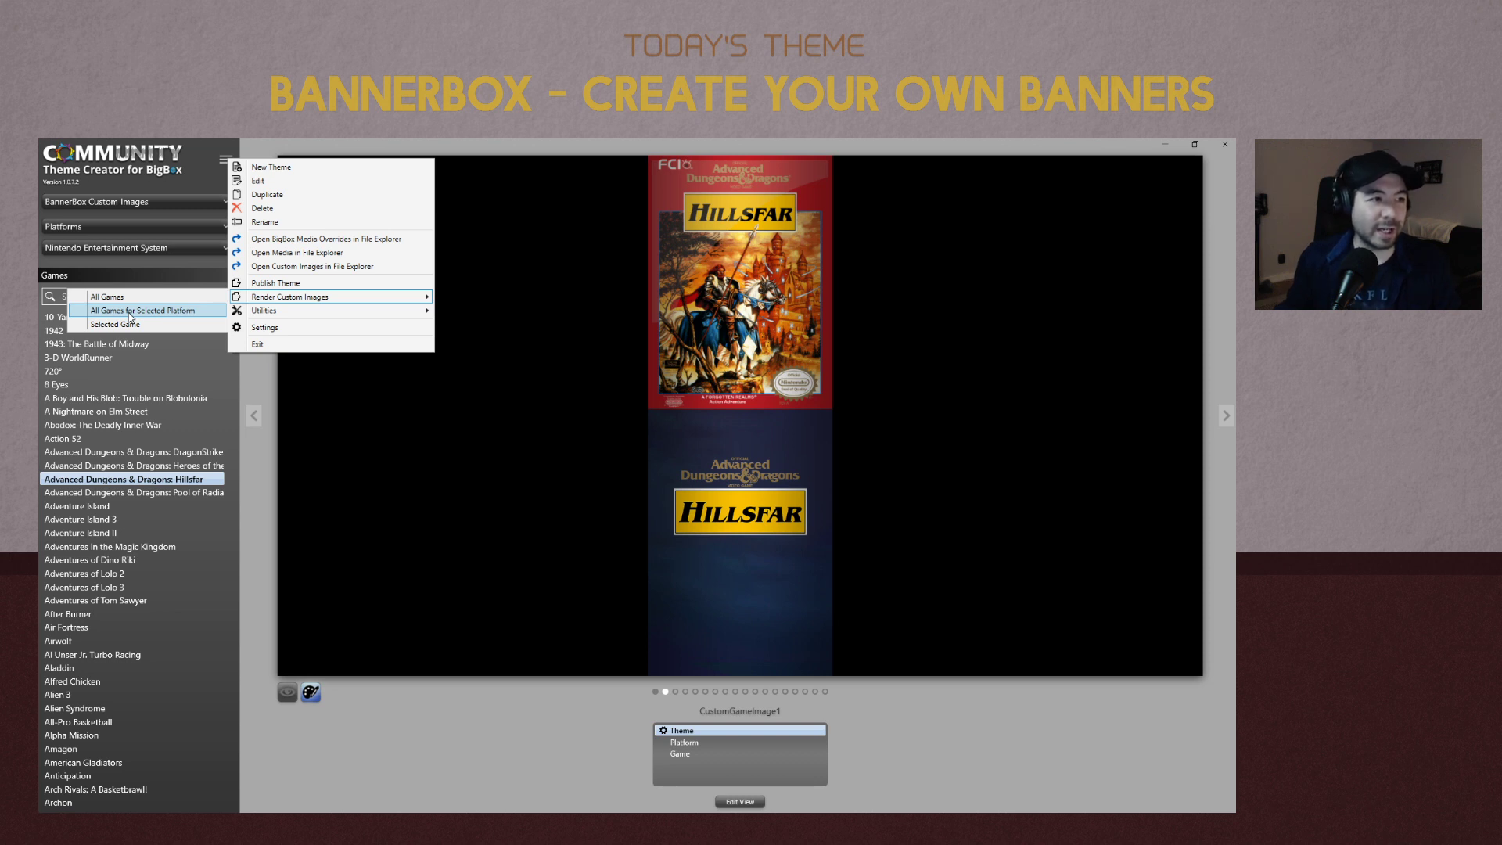
left_click(131, 311)
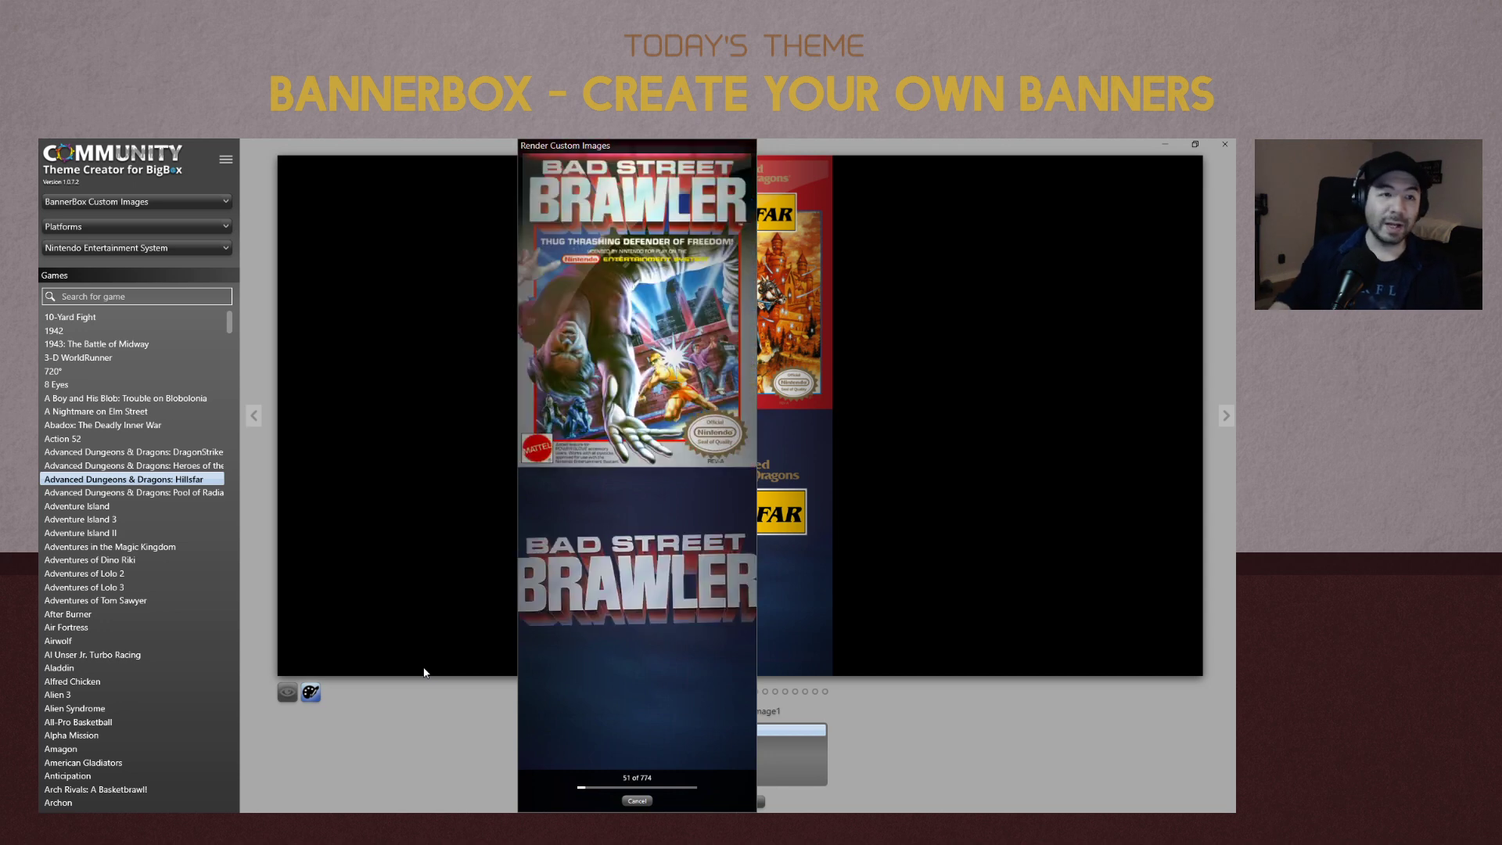
left_click(638, 800)
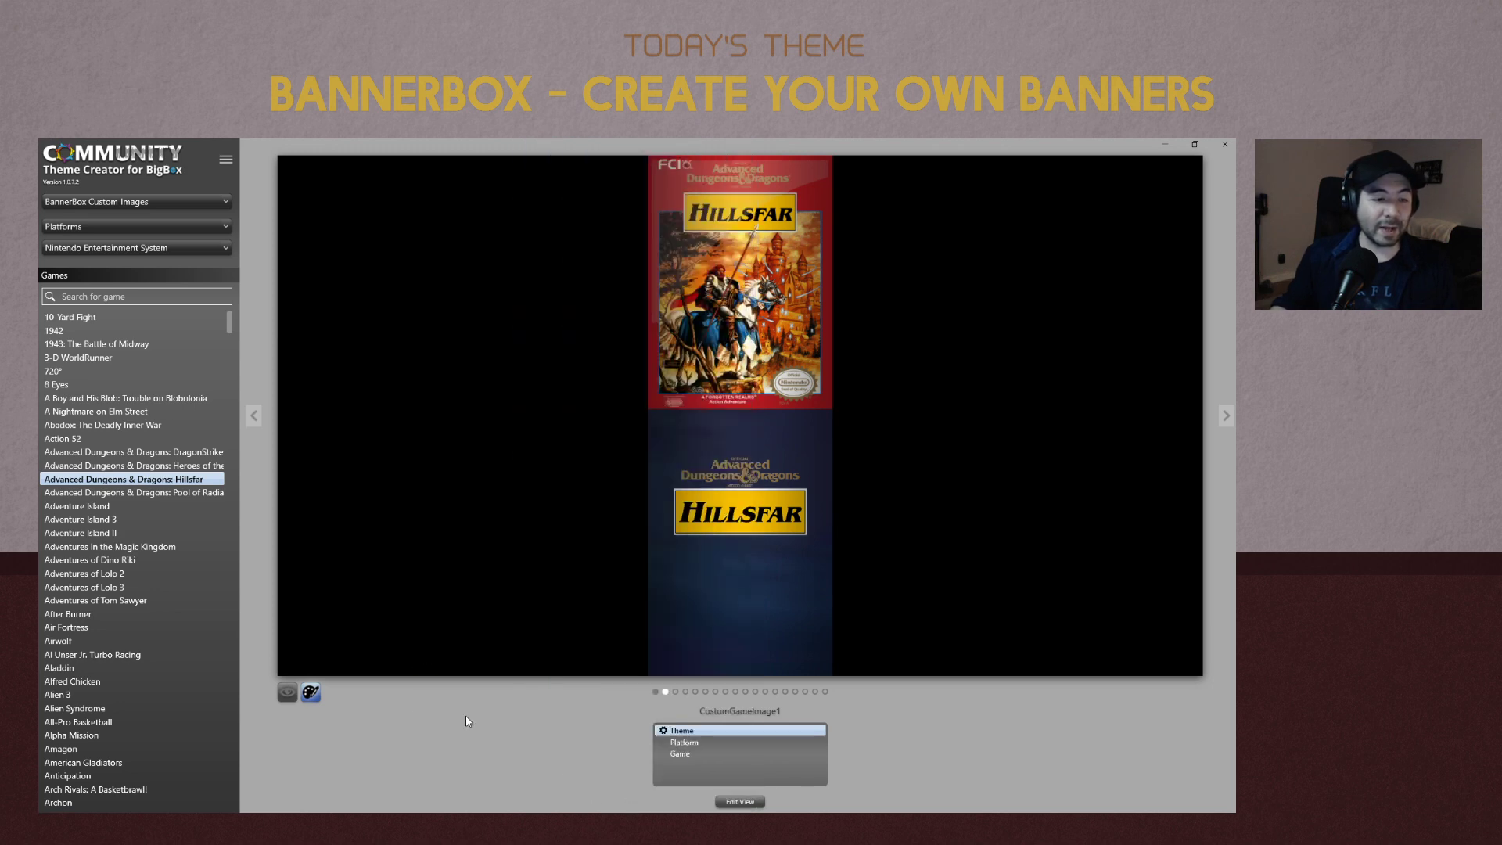
Switch to File Explorer and open My Theme Projects > BannerBox Custom Images > Custom Images > Custom Images 1 in the Theme Creator folder.
key("super")
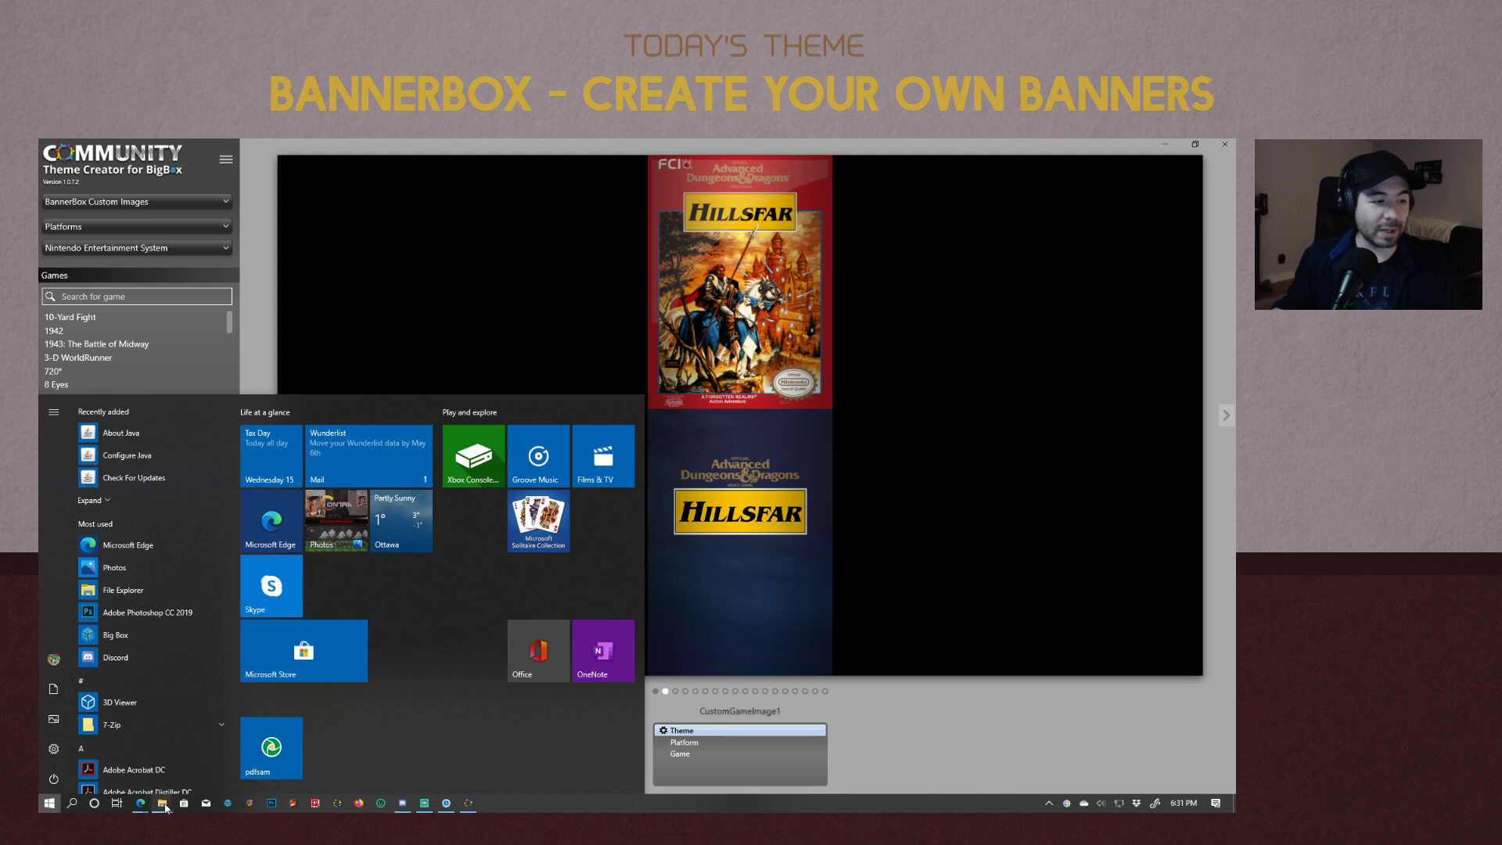
mouse_move(162, 802)
left_click(121, 733)
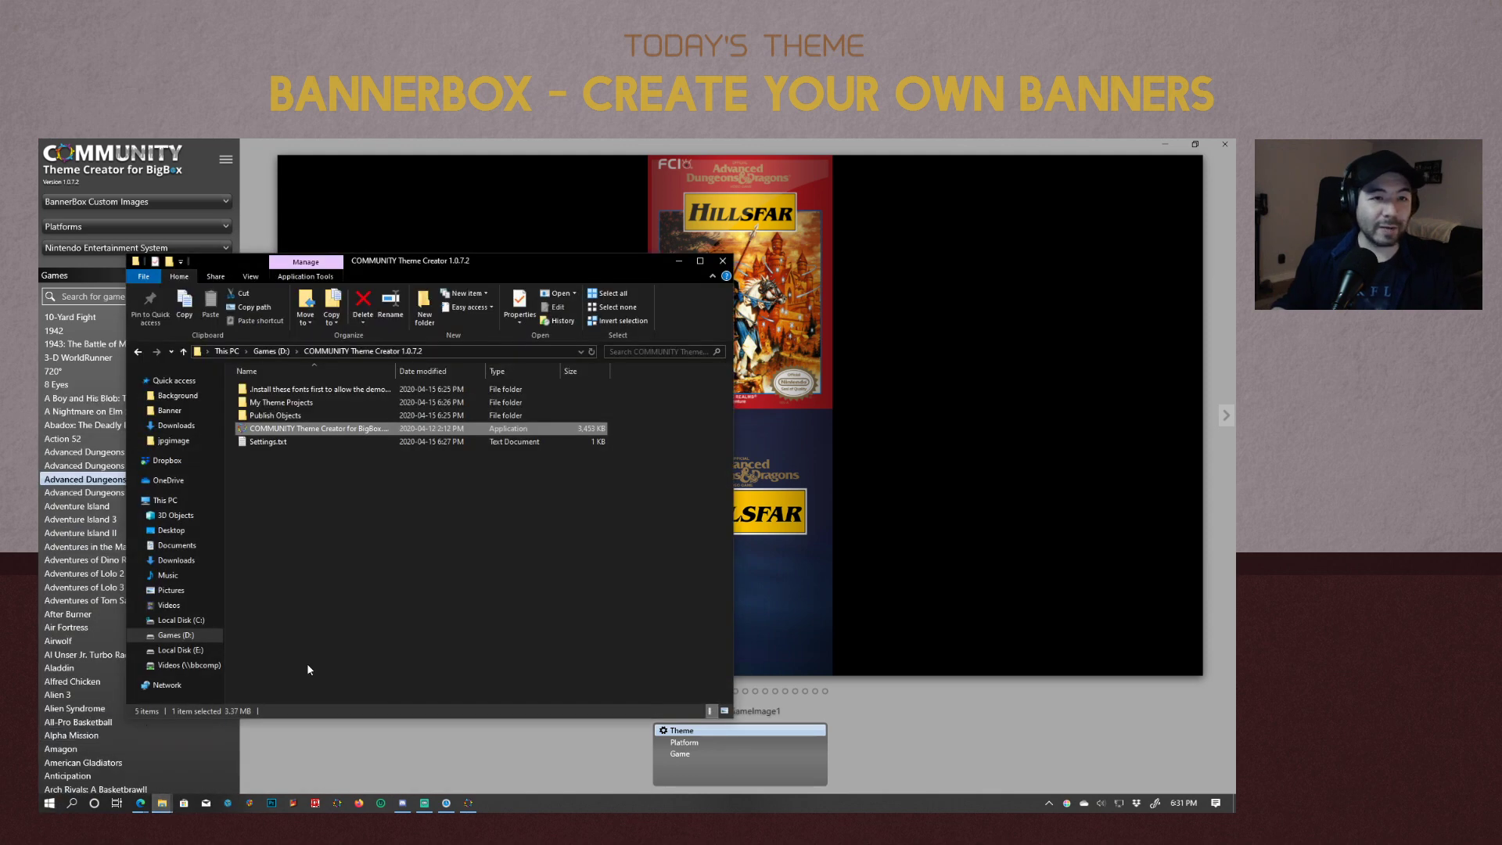
left_click(478, 502)
left_click_drag(408, 261, 815, 233)
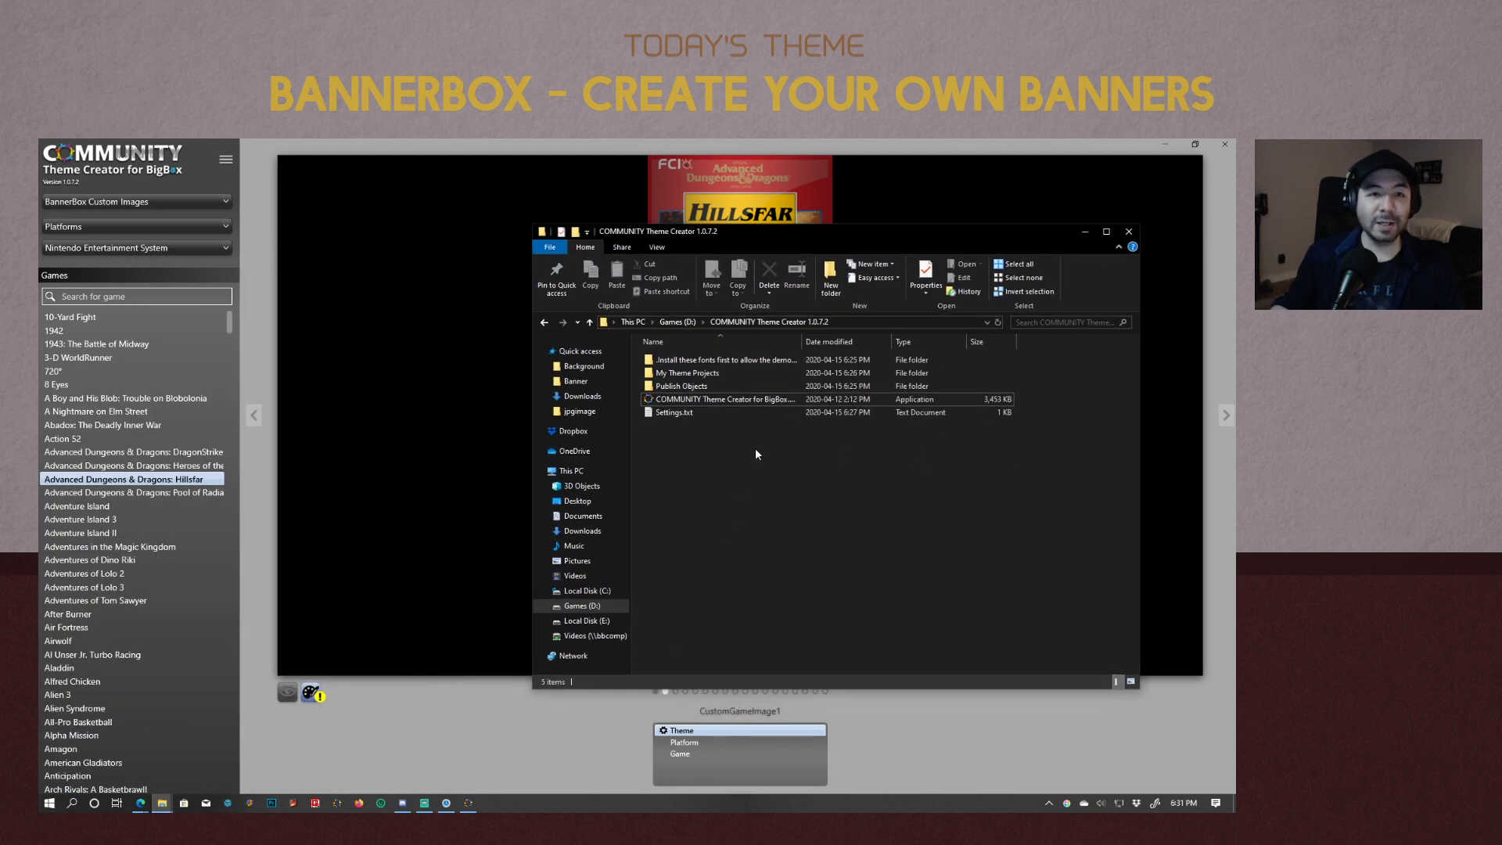
double_click(676, 376)
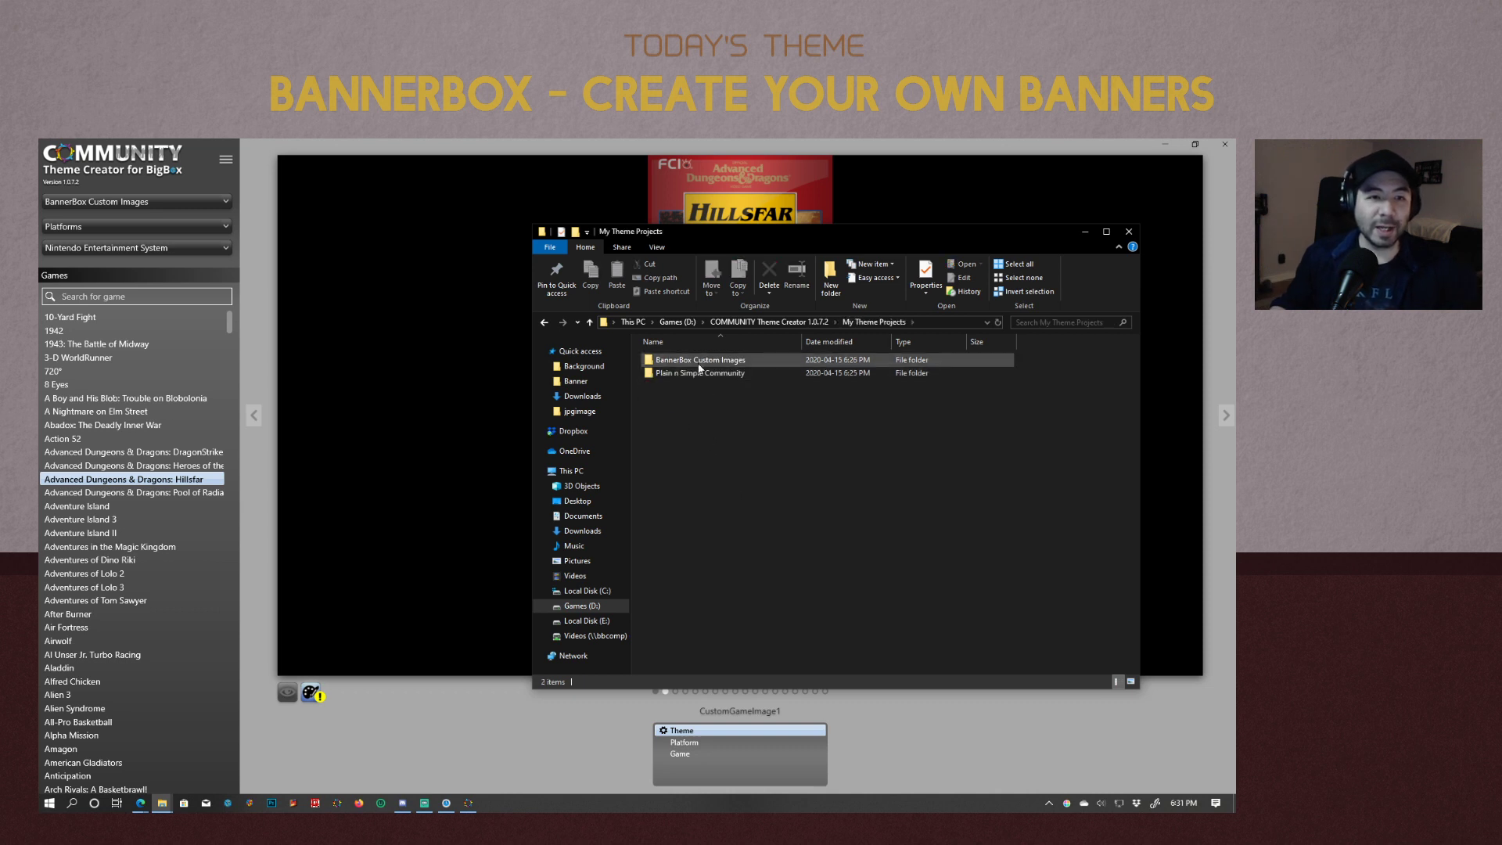
double_click(699, 362)
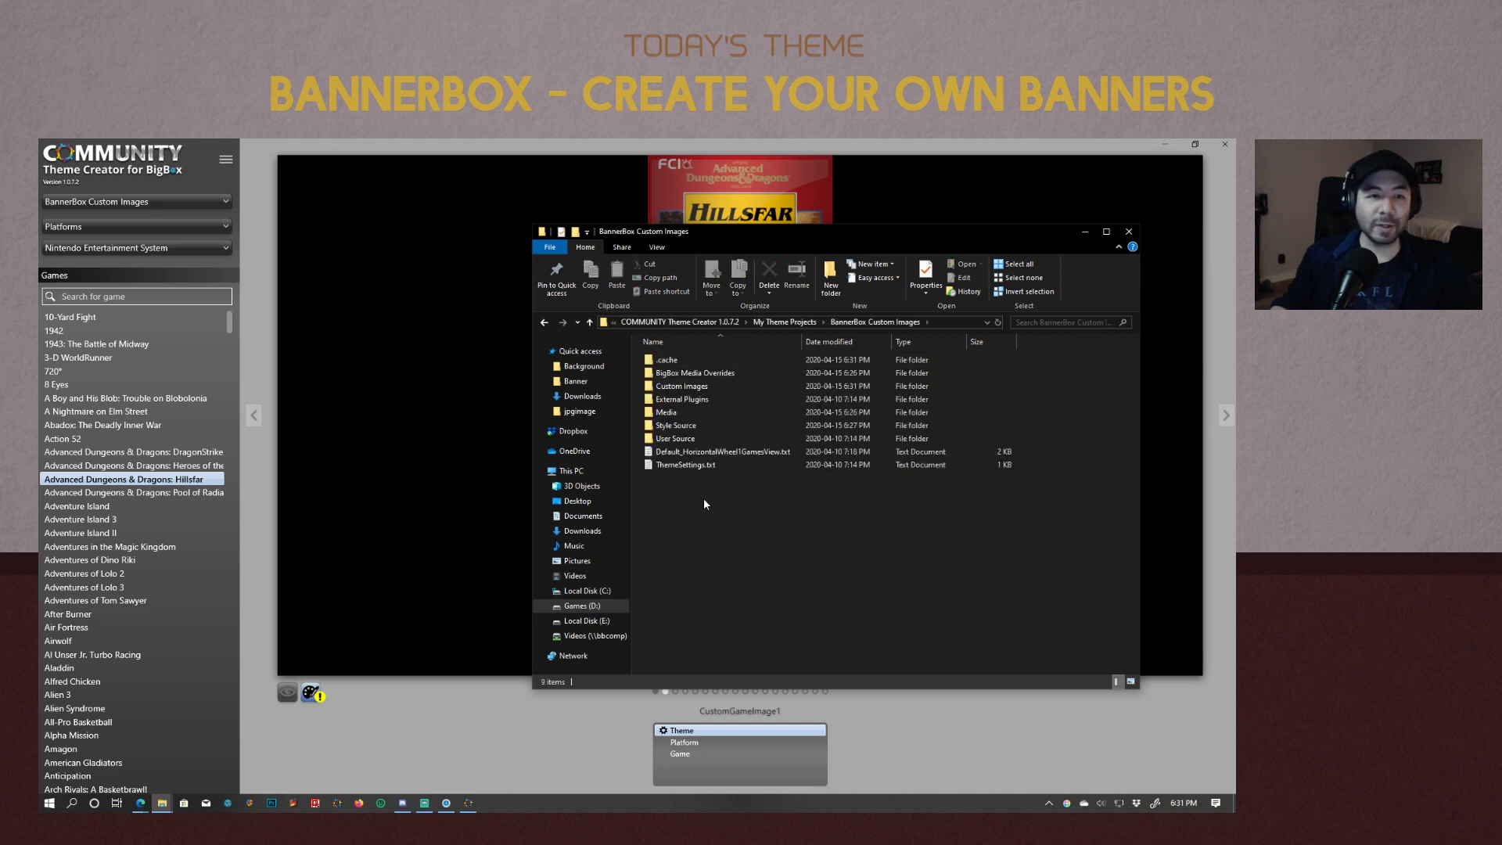
double_click(695, 389)
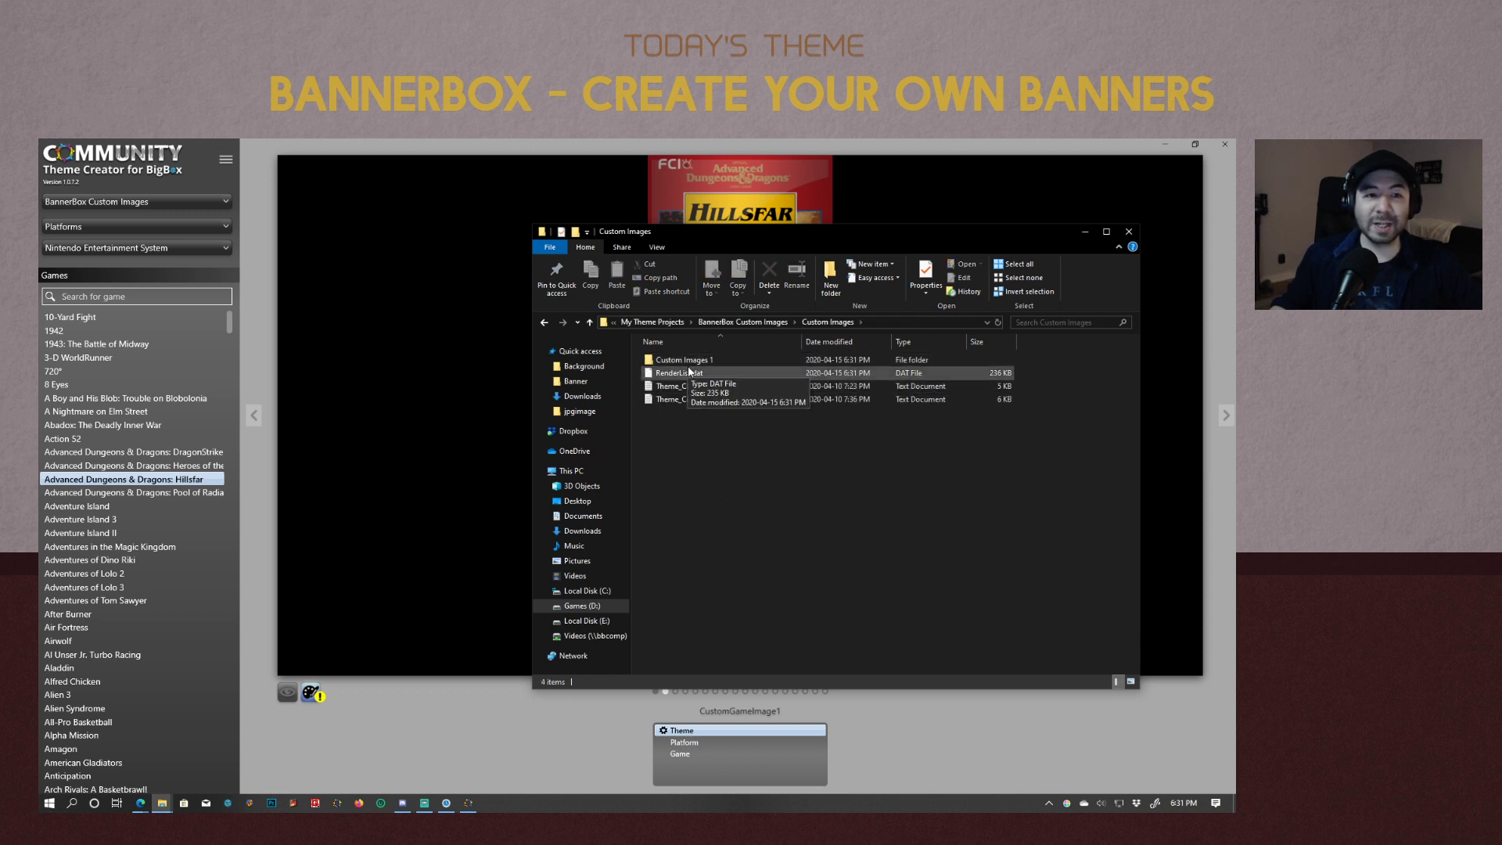
double_click(694, 363)
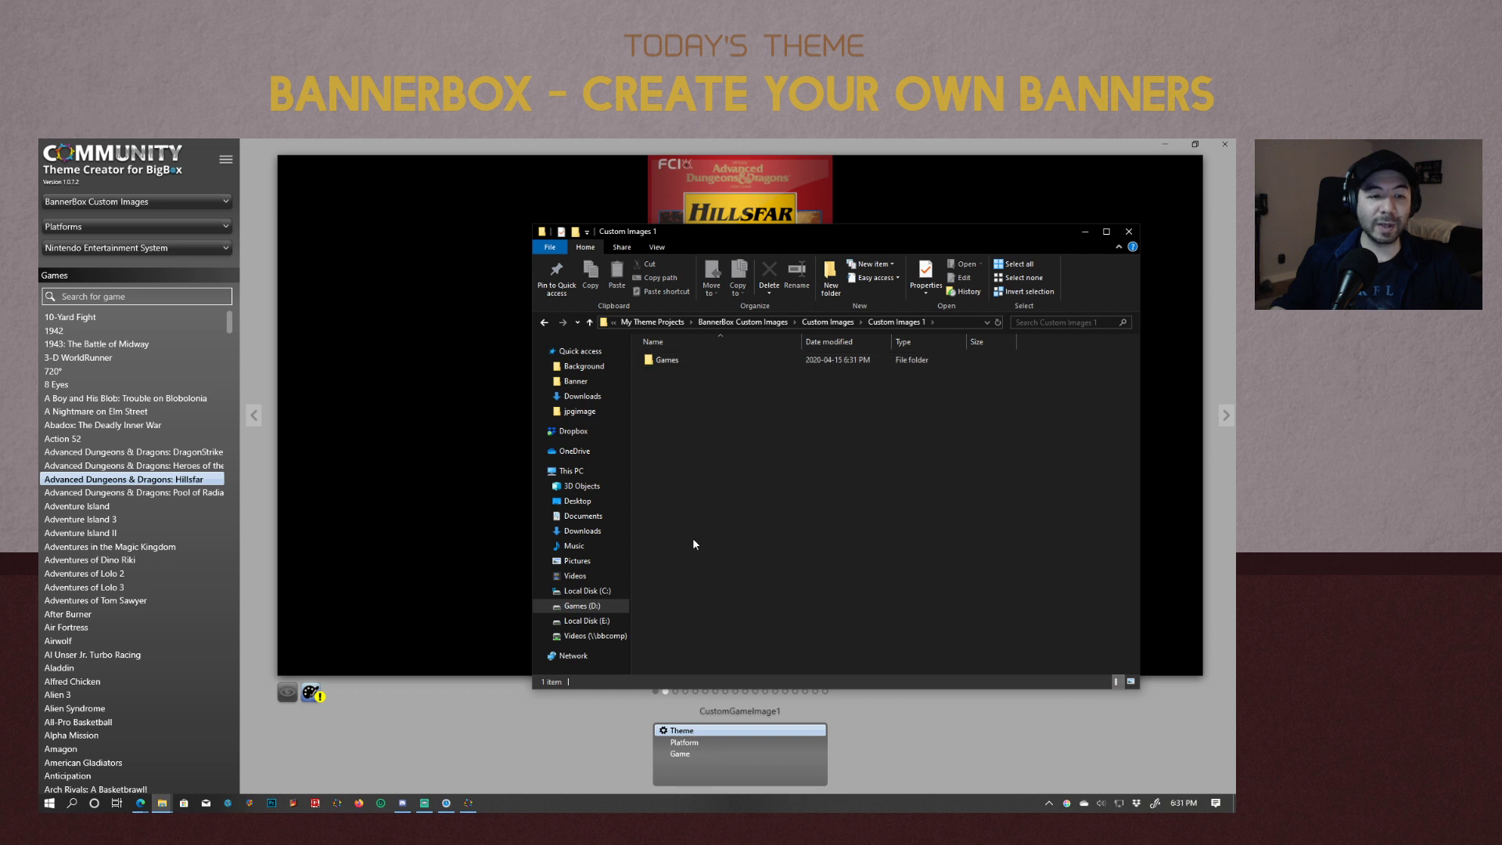
Return to the Custom Images 1 folder and open its Games > Nintendo Entertainment System subfolder.
left_click(632, 718)
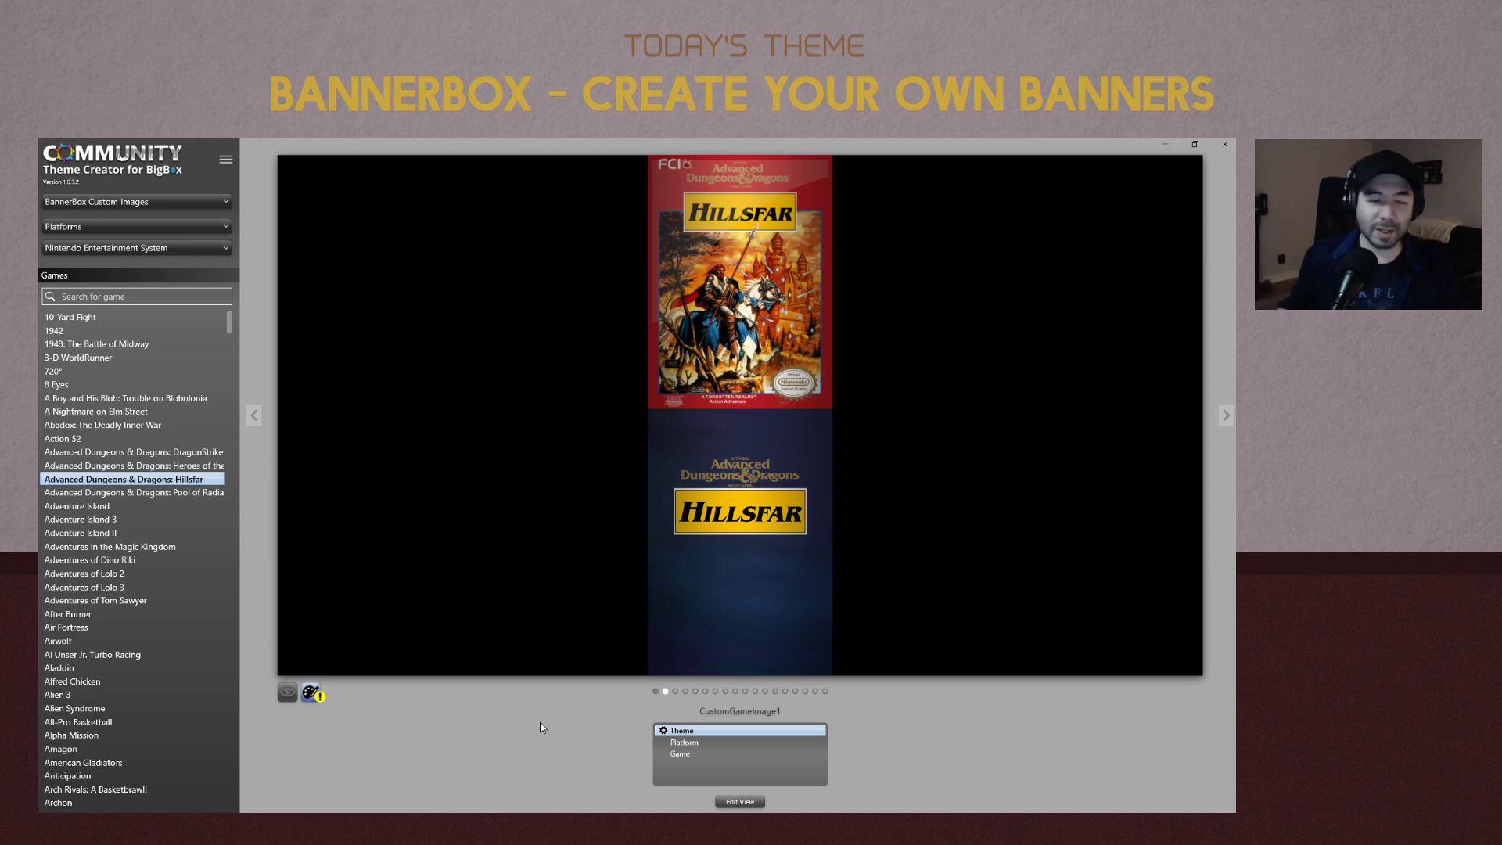
key("alt+Tab")
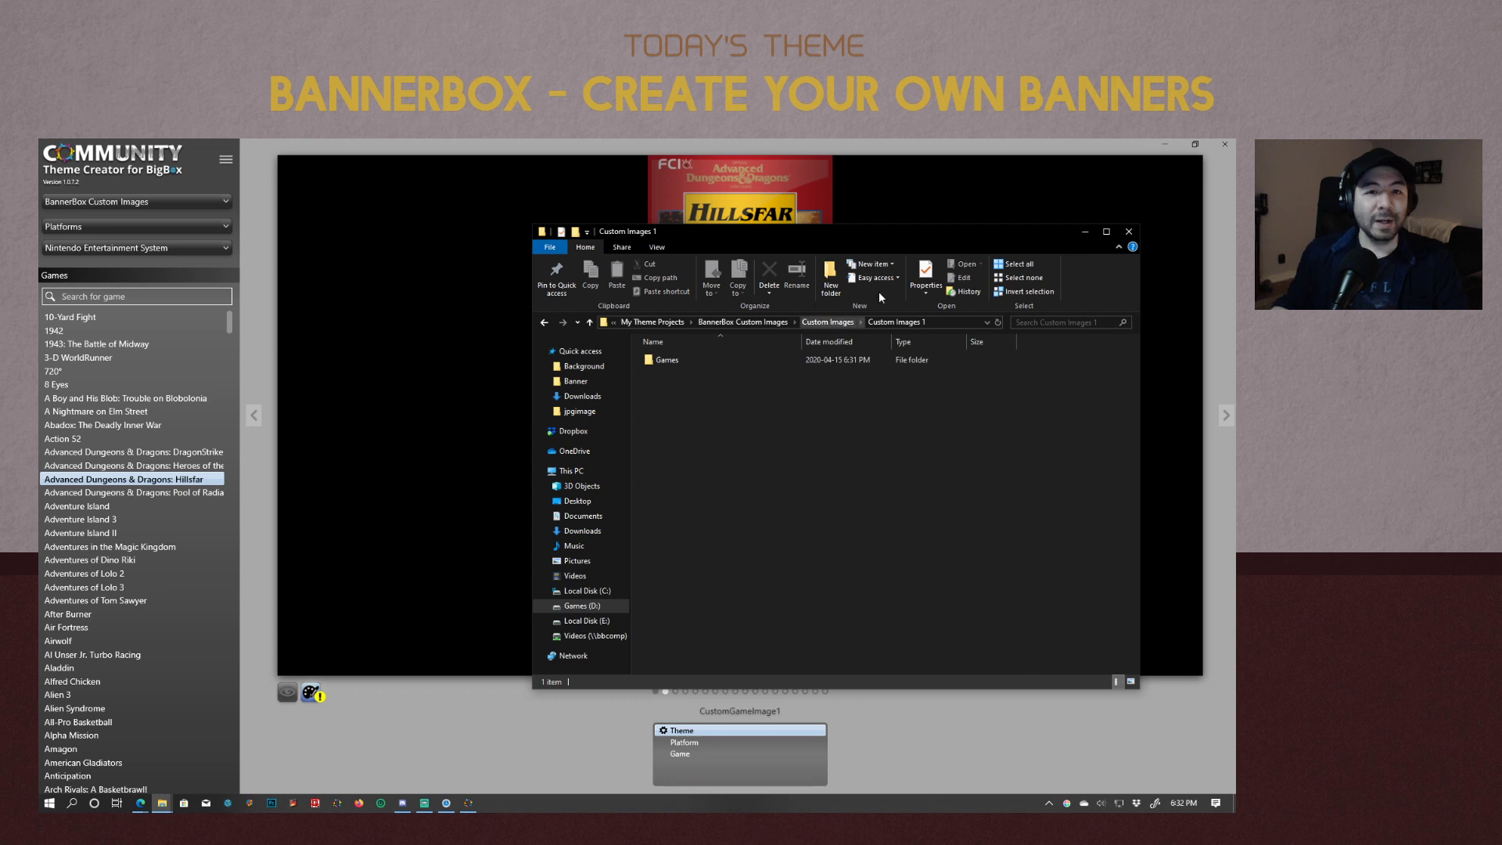
double_click(669, 363)
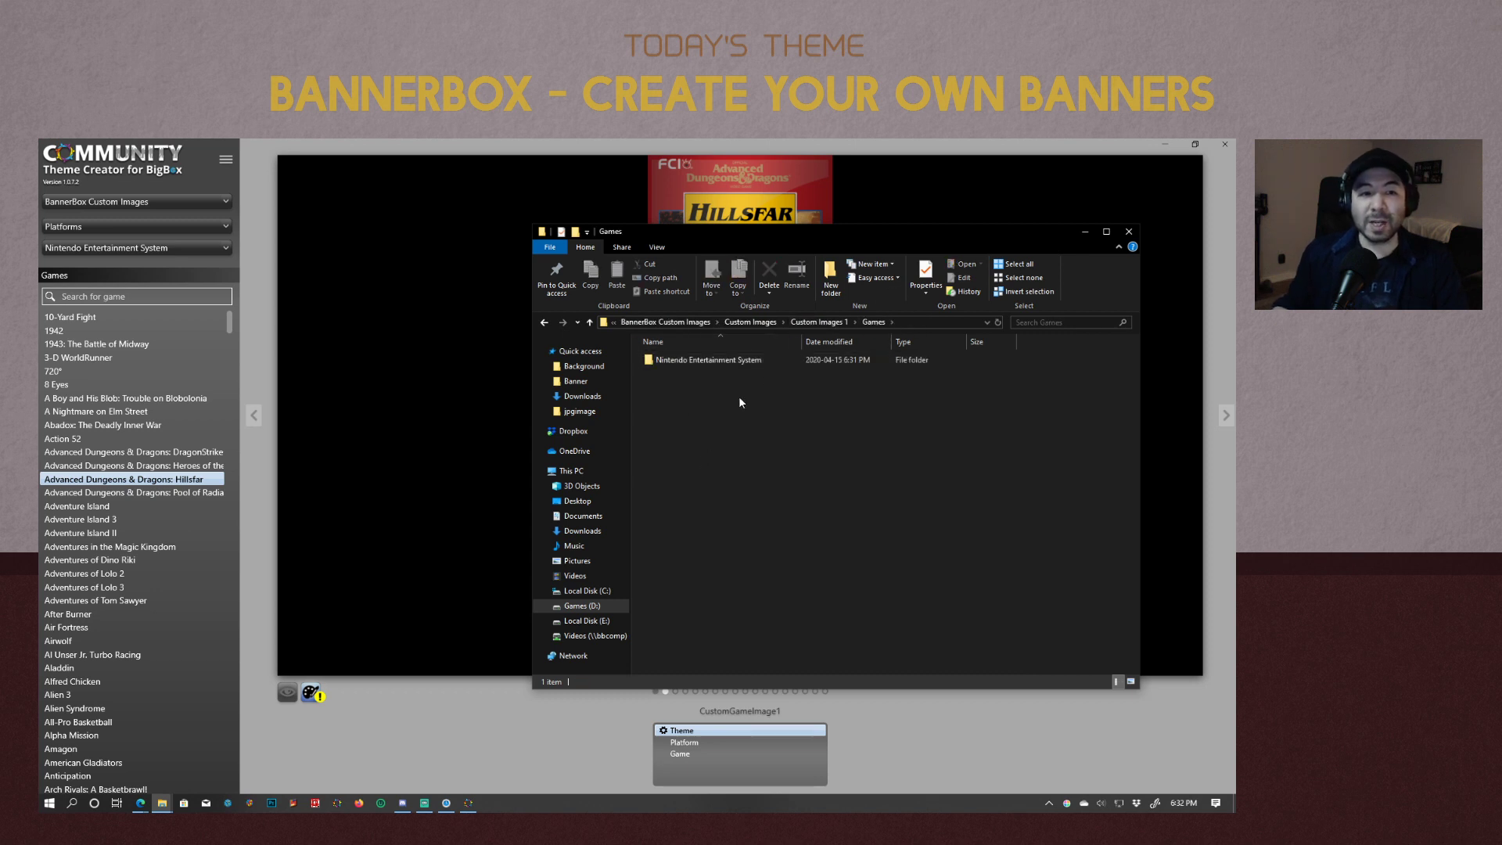
left_click(707, 362)
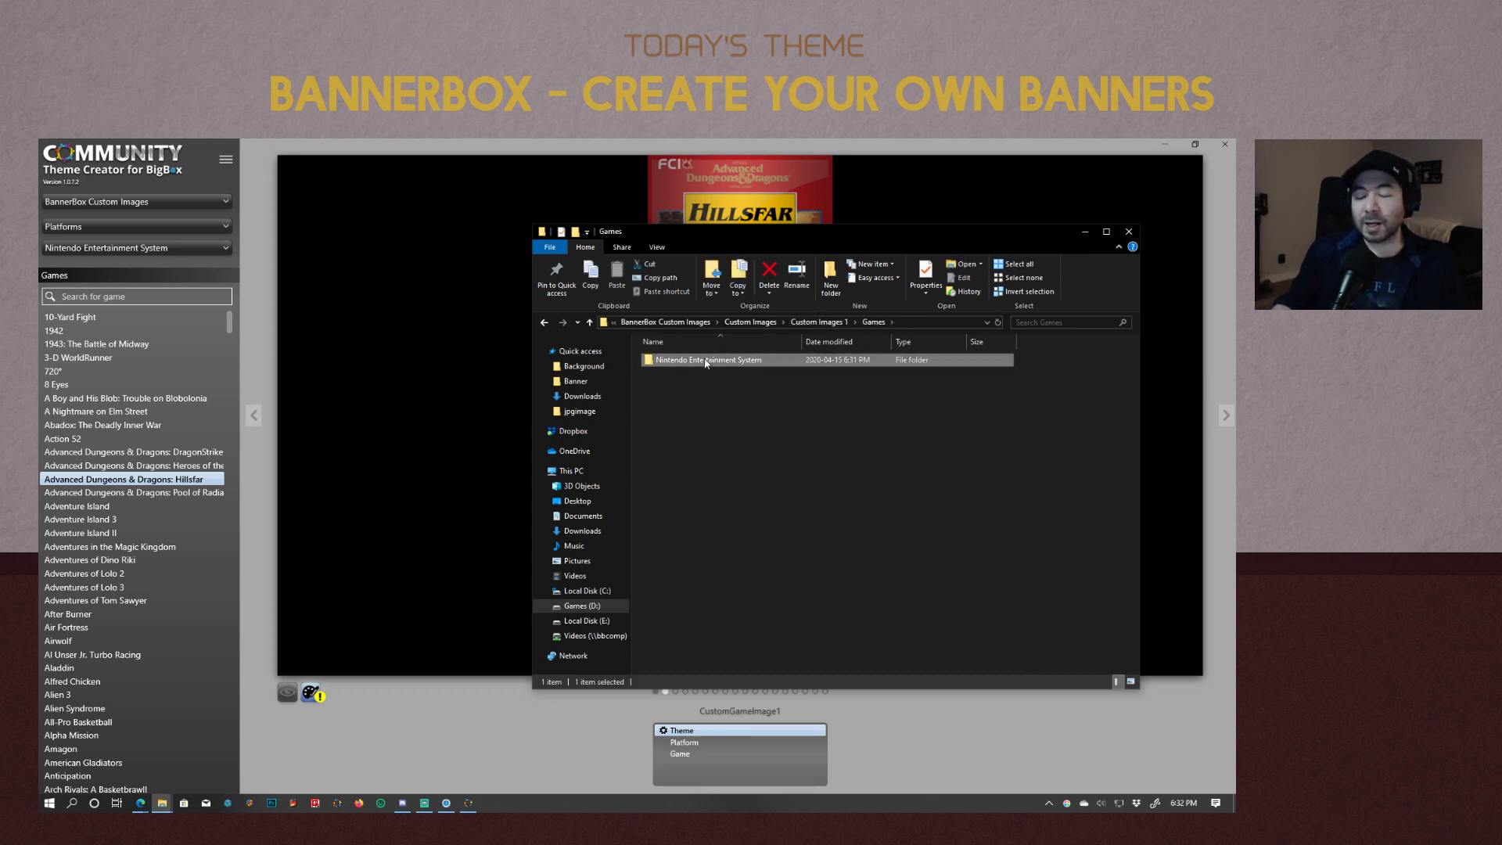
double_click(706, 362)
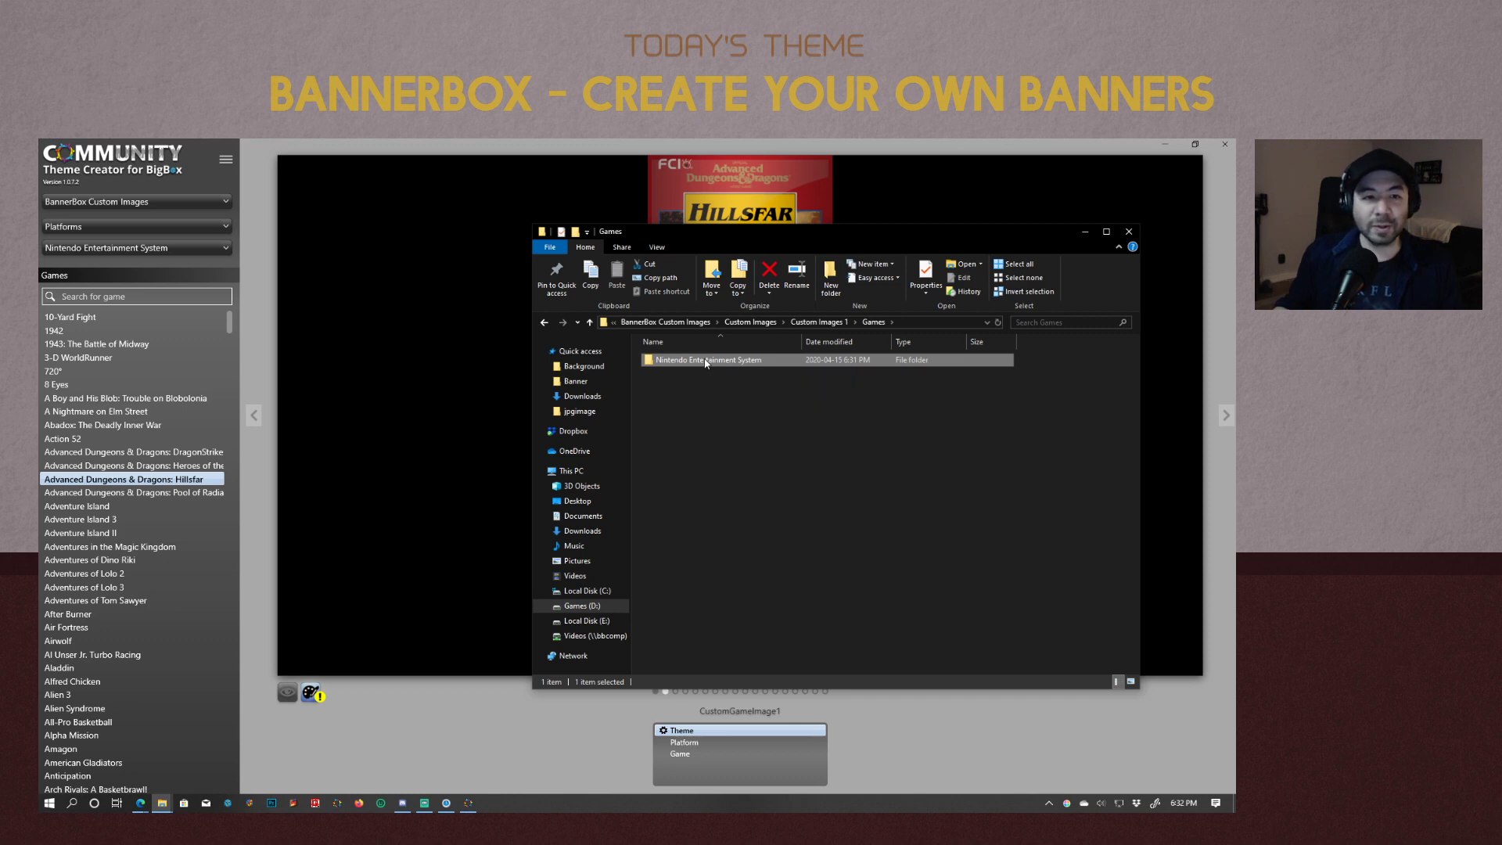
left_click(701, 397)
left_click(738, 401)
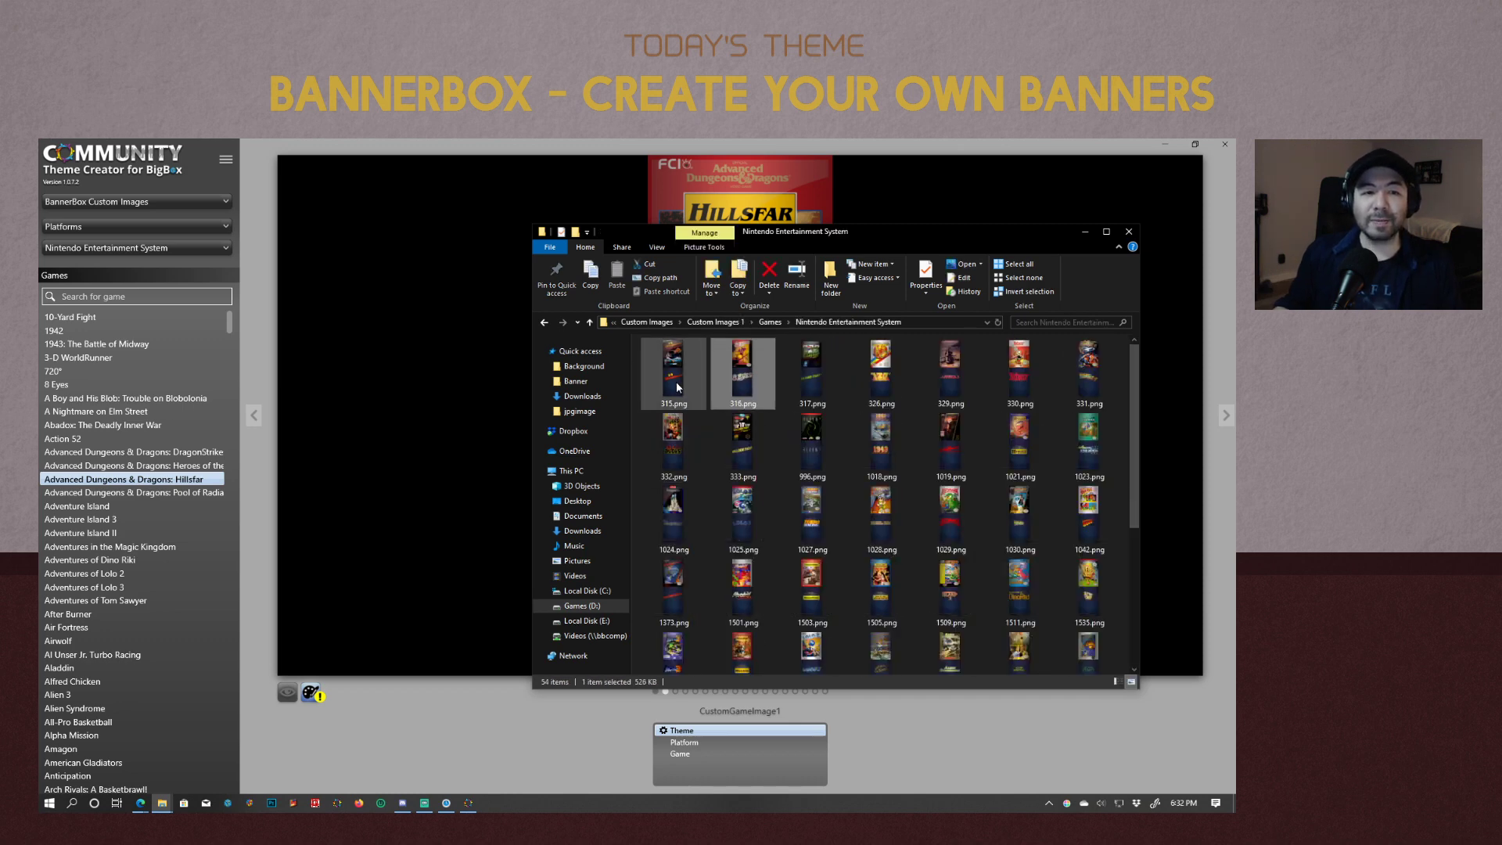
Open 315.png in the Photos viewer, examine the rendered game banners one after another, and close the viewer.
double_click(675, 384)
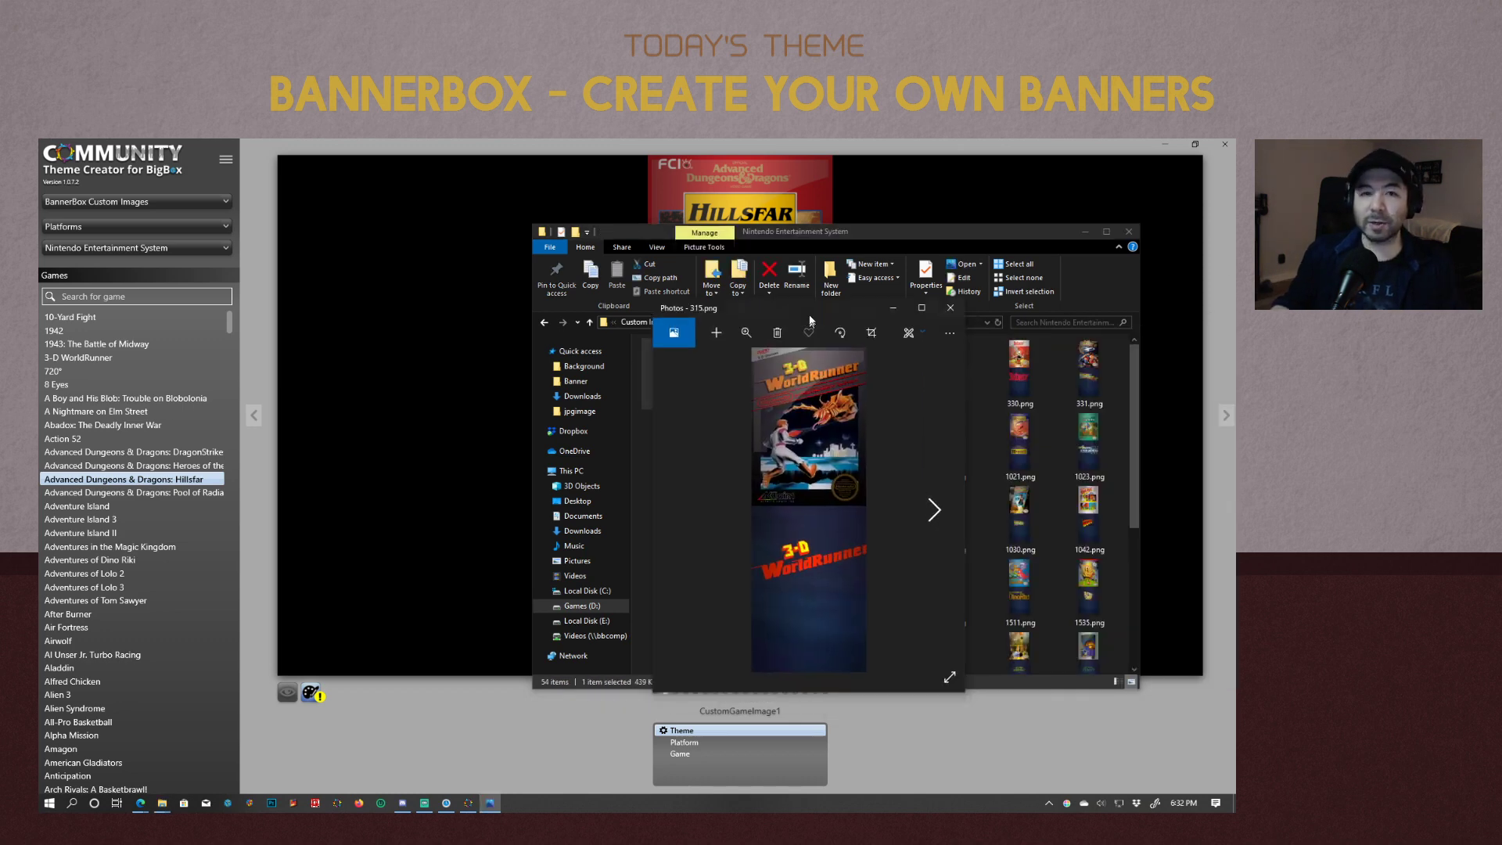
key("Right")
key("Right")
key("Right")
key("Right")
key("Right")
key("Right")
key("Right")
key("Right")
key("Right")
key("Right")
key("Right")
key("Right")
key("Right")
key("Right")
key("Right")
key("Right")
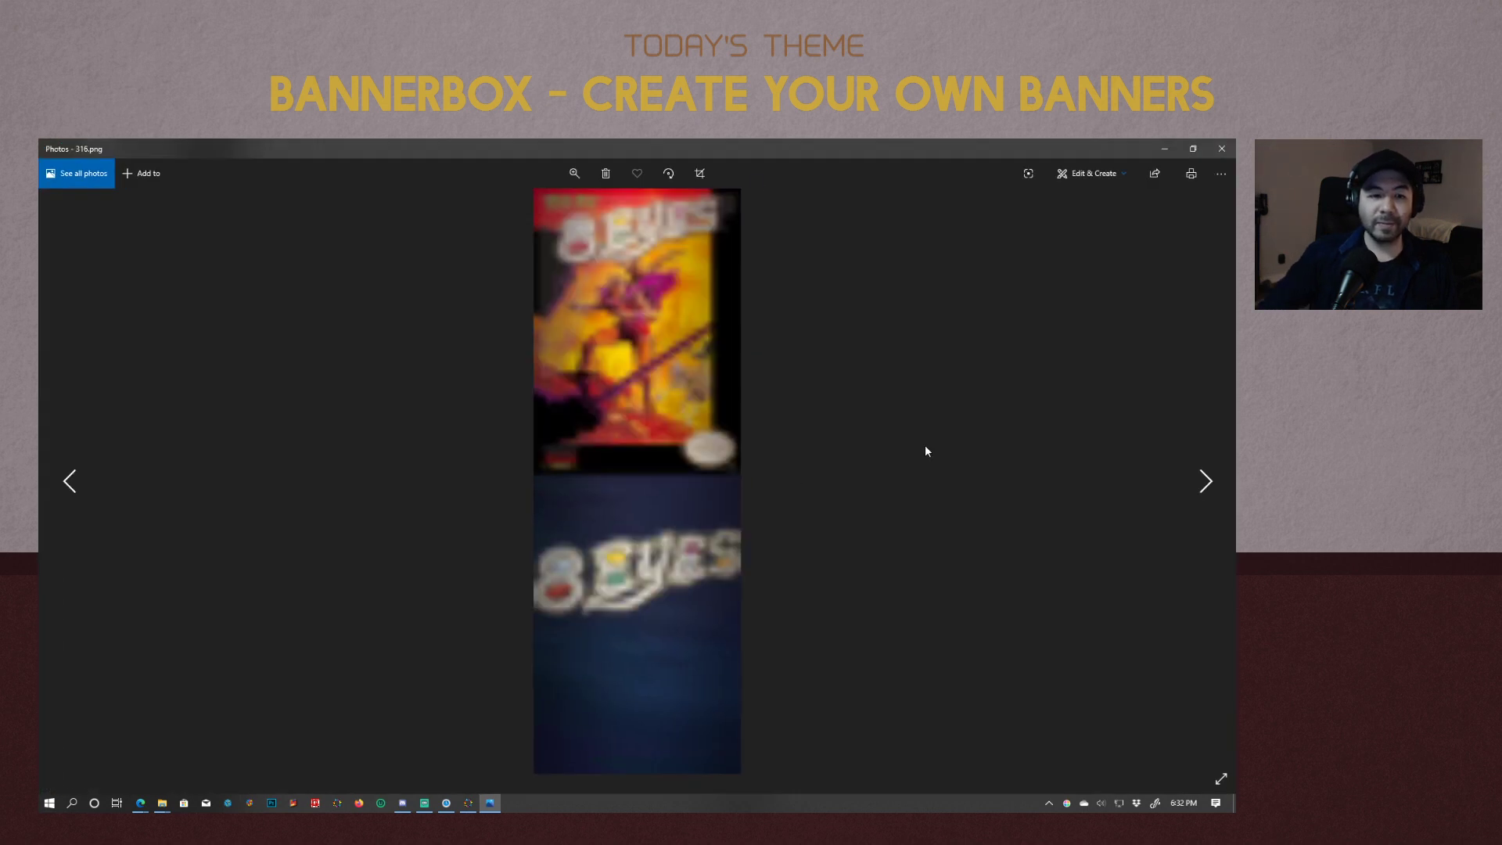
key("Right")
key("Right")
key("Right")
key("Right")
key("Right")
key("Right")
key("Right")
key("Right")
key("Right")
key("Right")
key("Right")
key("Right")
key("Right")
key("Right")
key("Right")
key("Right")
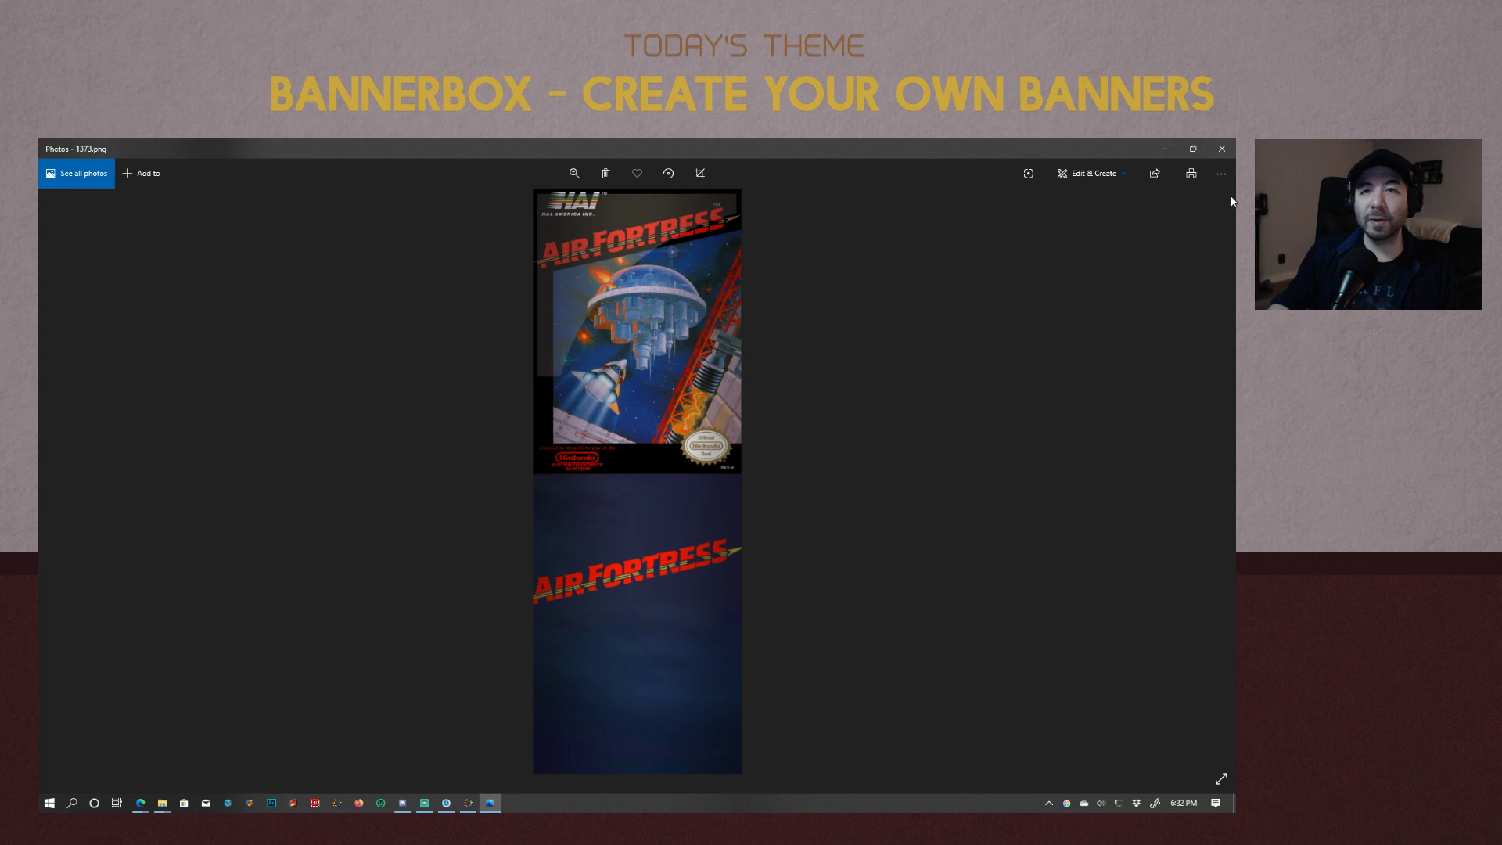
left_click(1222, 148)
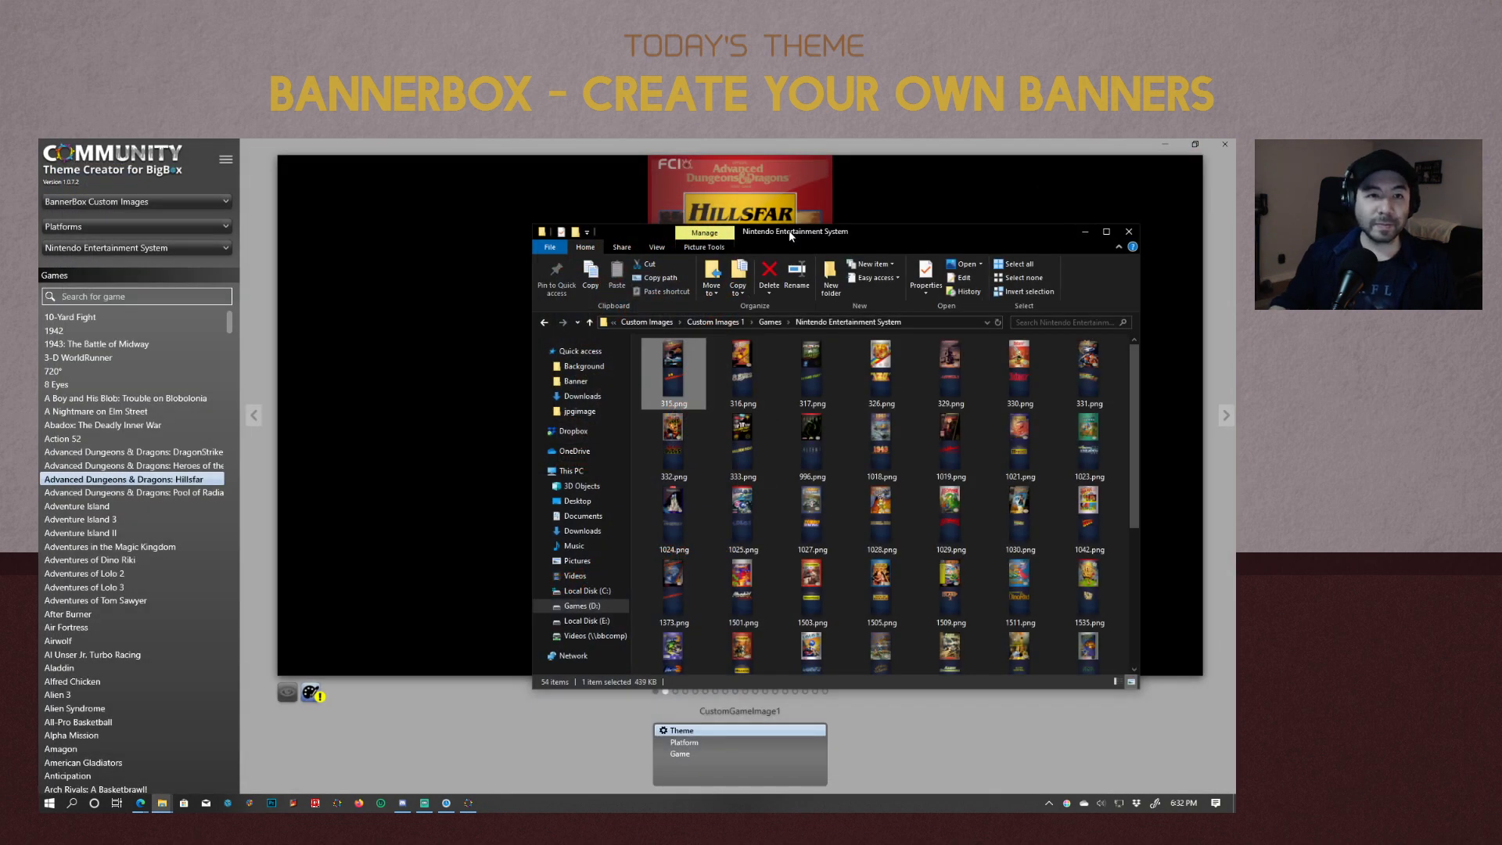
left_click_drag(789, 230, 828, 233)
left_click(798, 399)
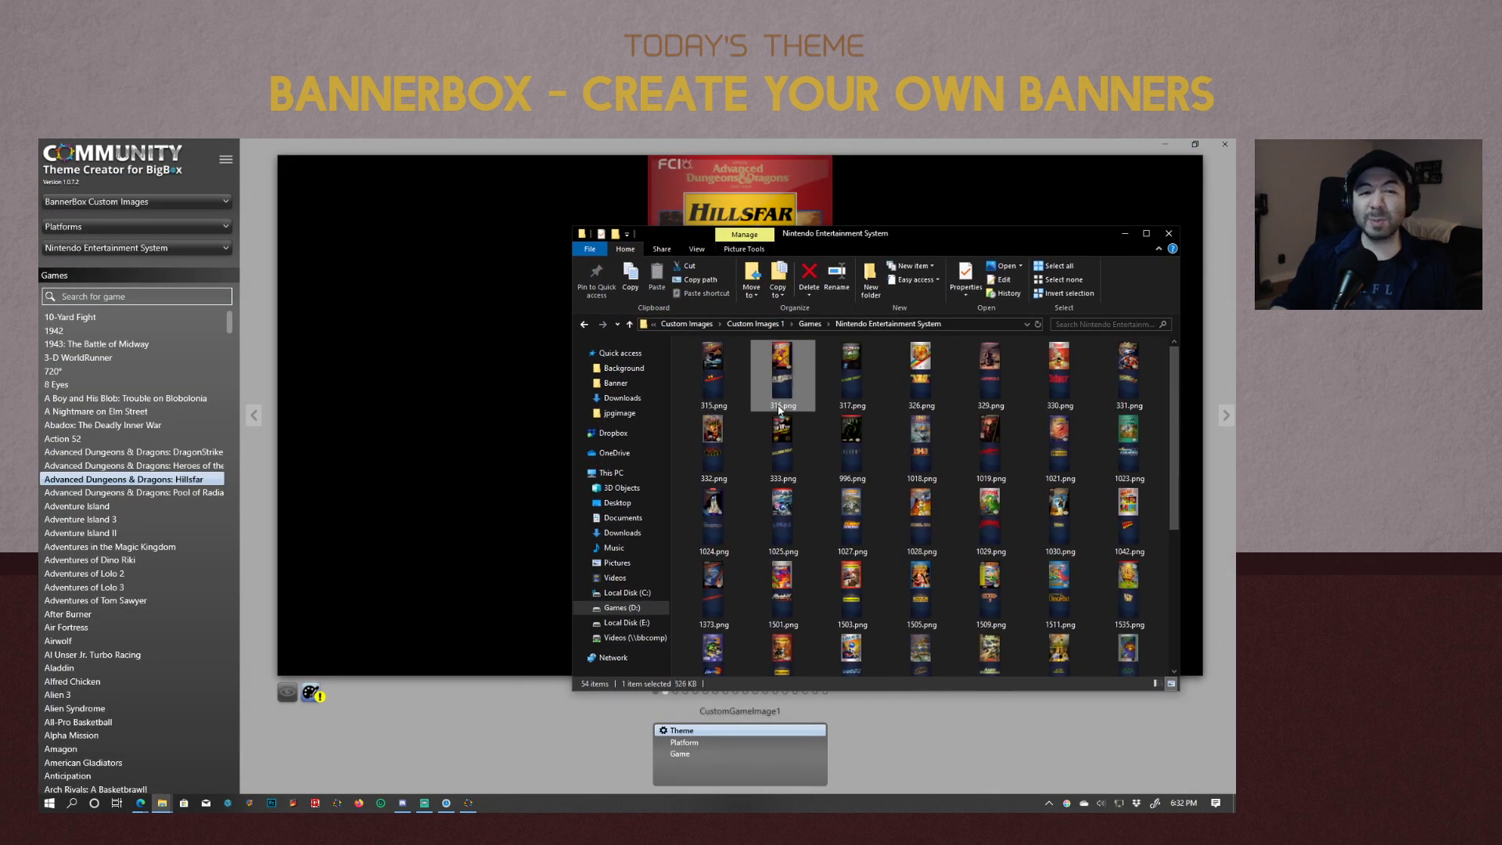
left_click(819, 406)
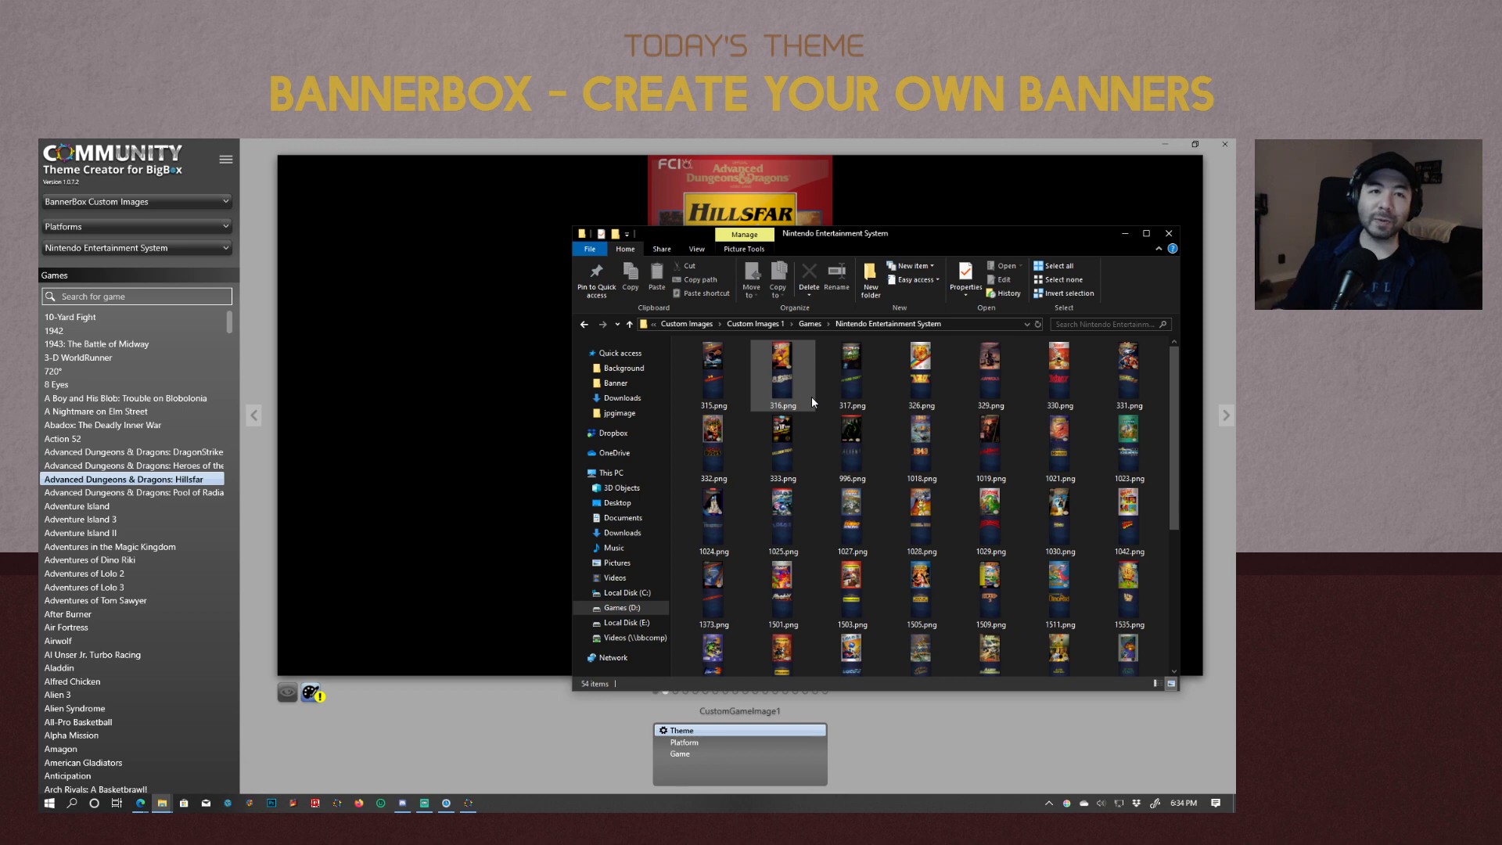
left_click(657, 143)
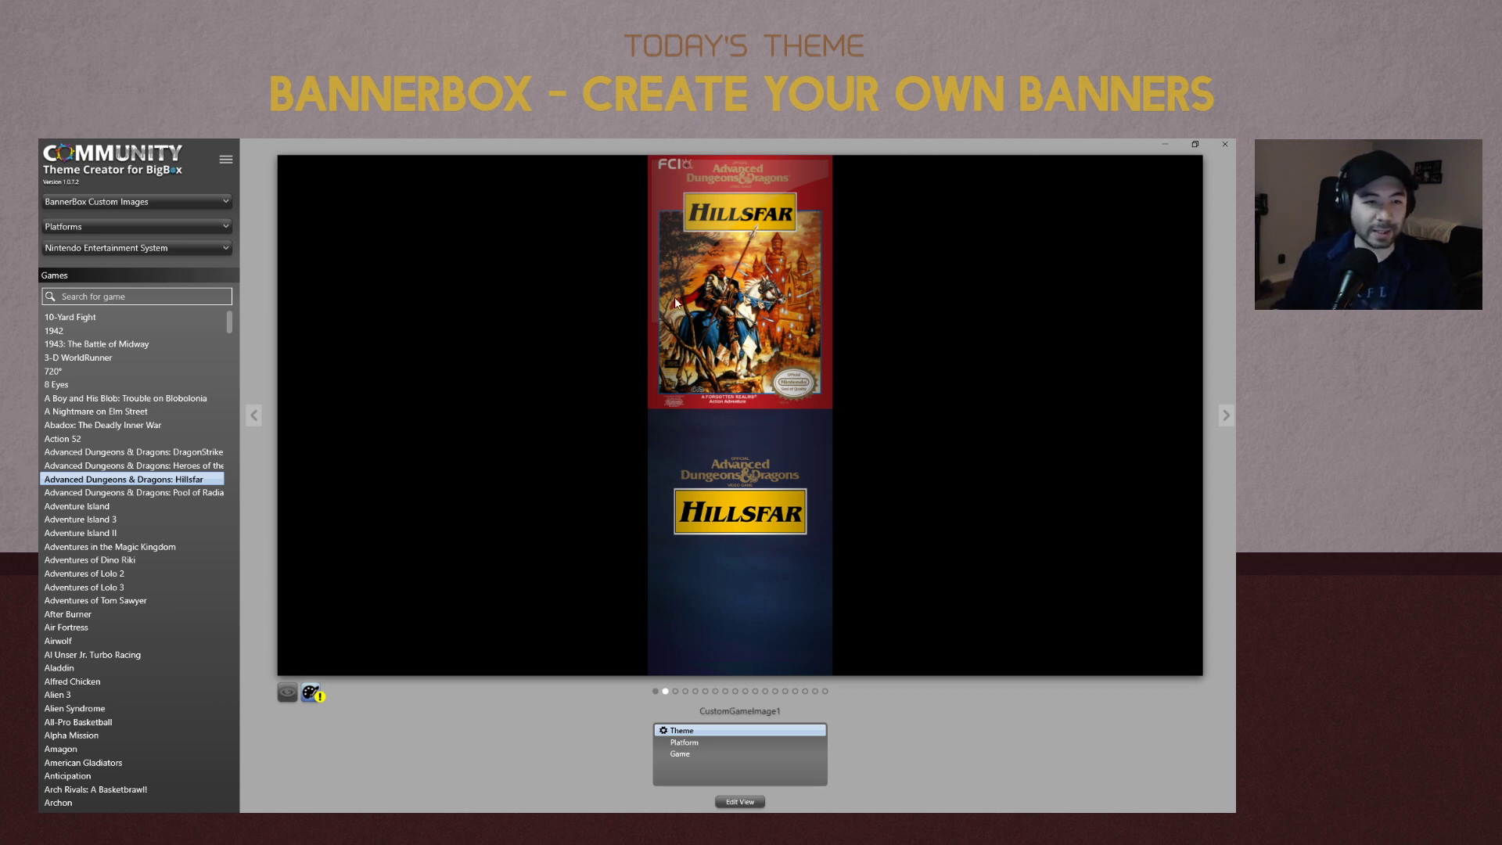
key("super")
mouse_move(162, 810)
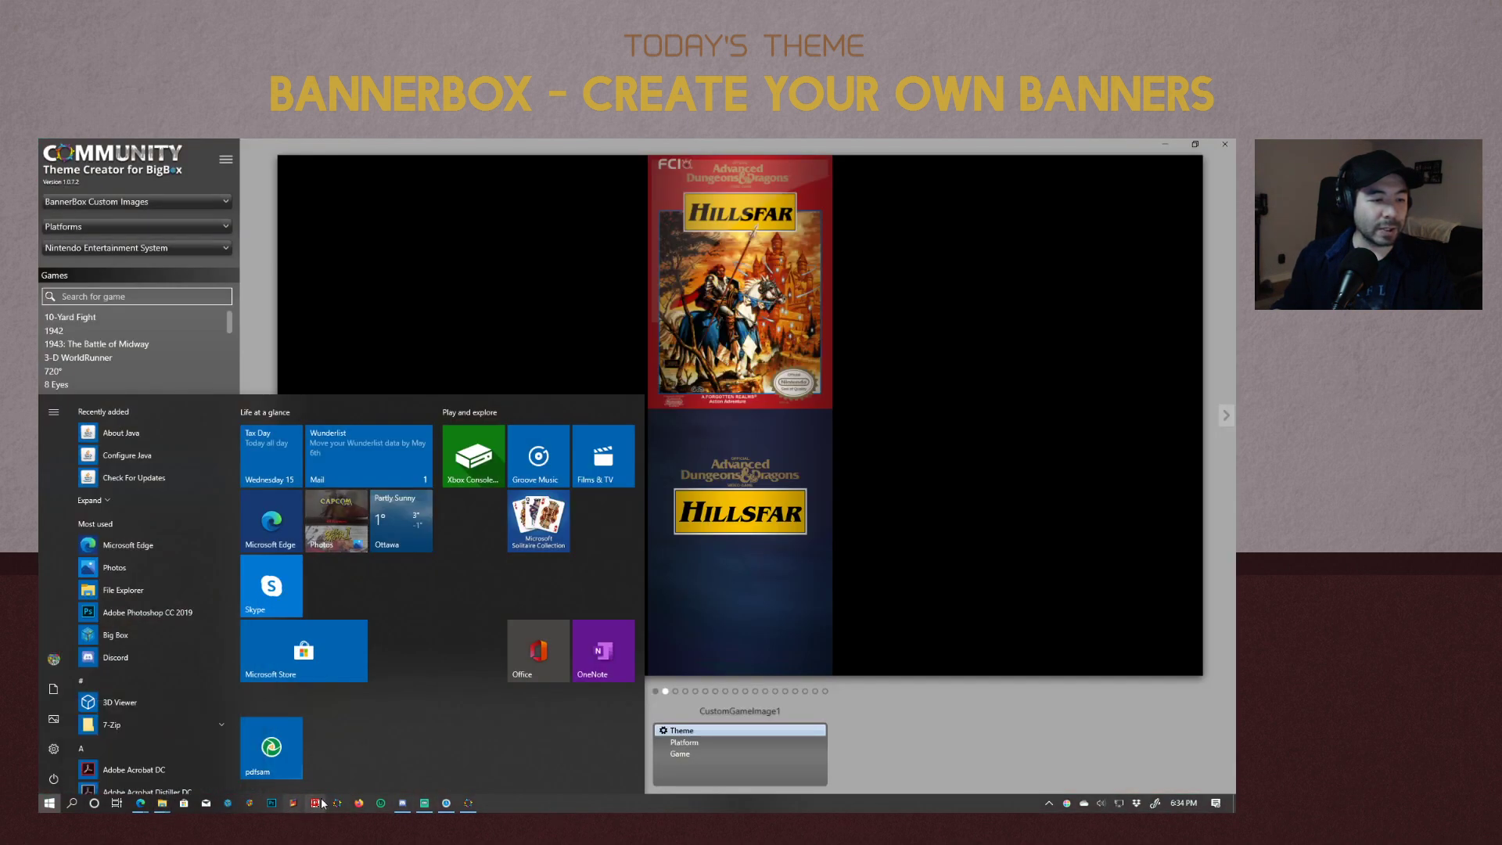
left_click(251, 804)
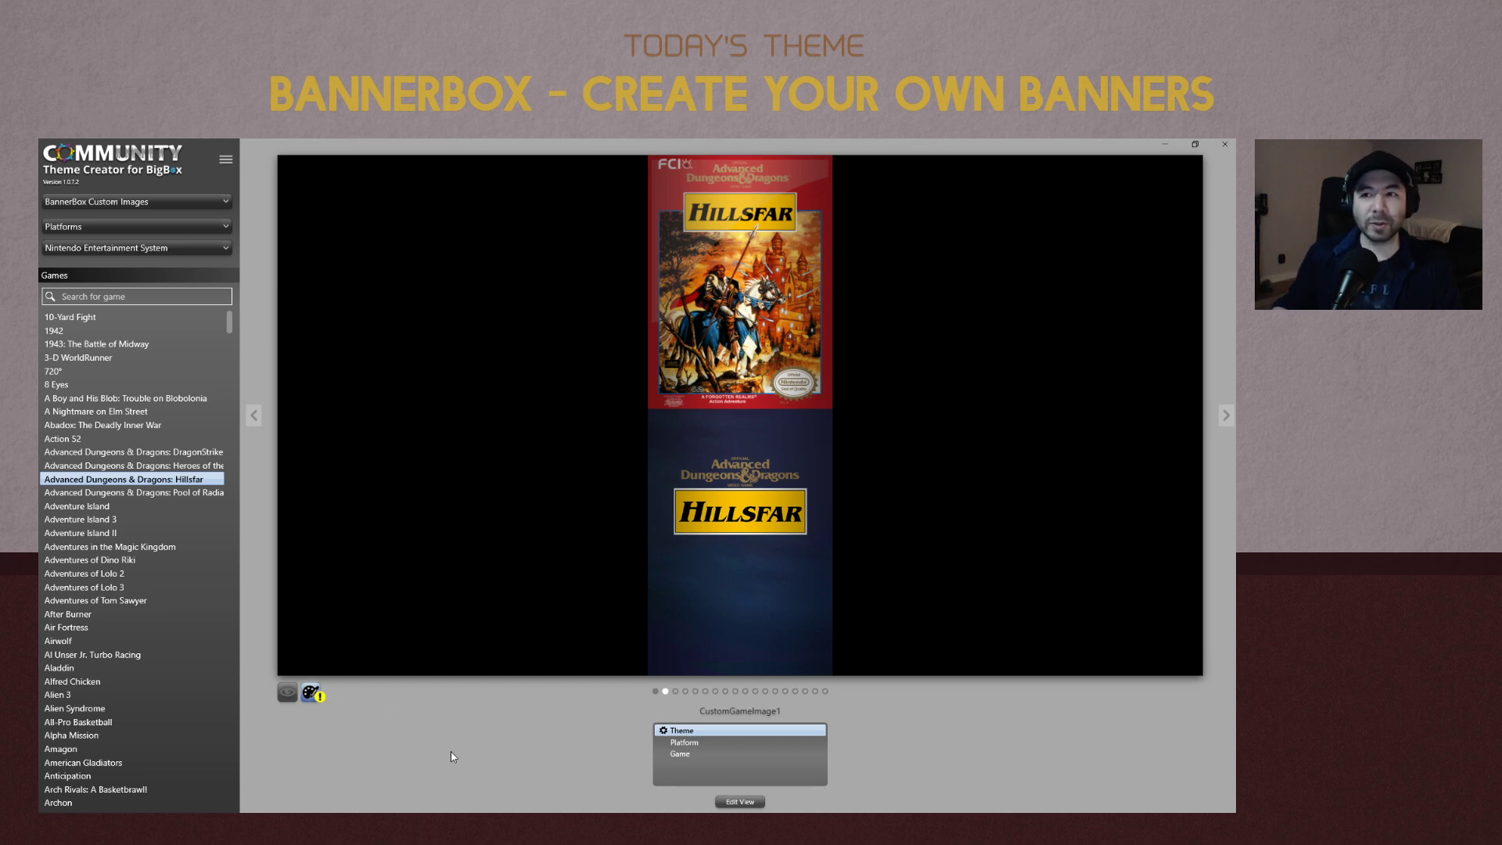
Switch to the File Explorer Downloads window and open Games (D:) > Launchbox > Launchbox > Metadata.
key("super")
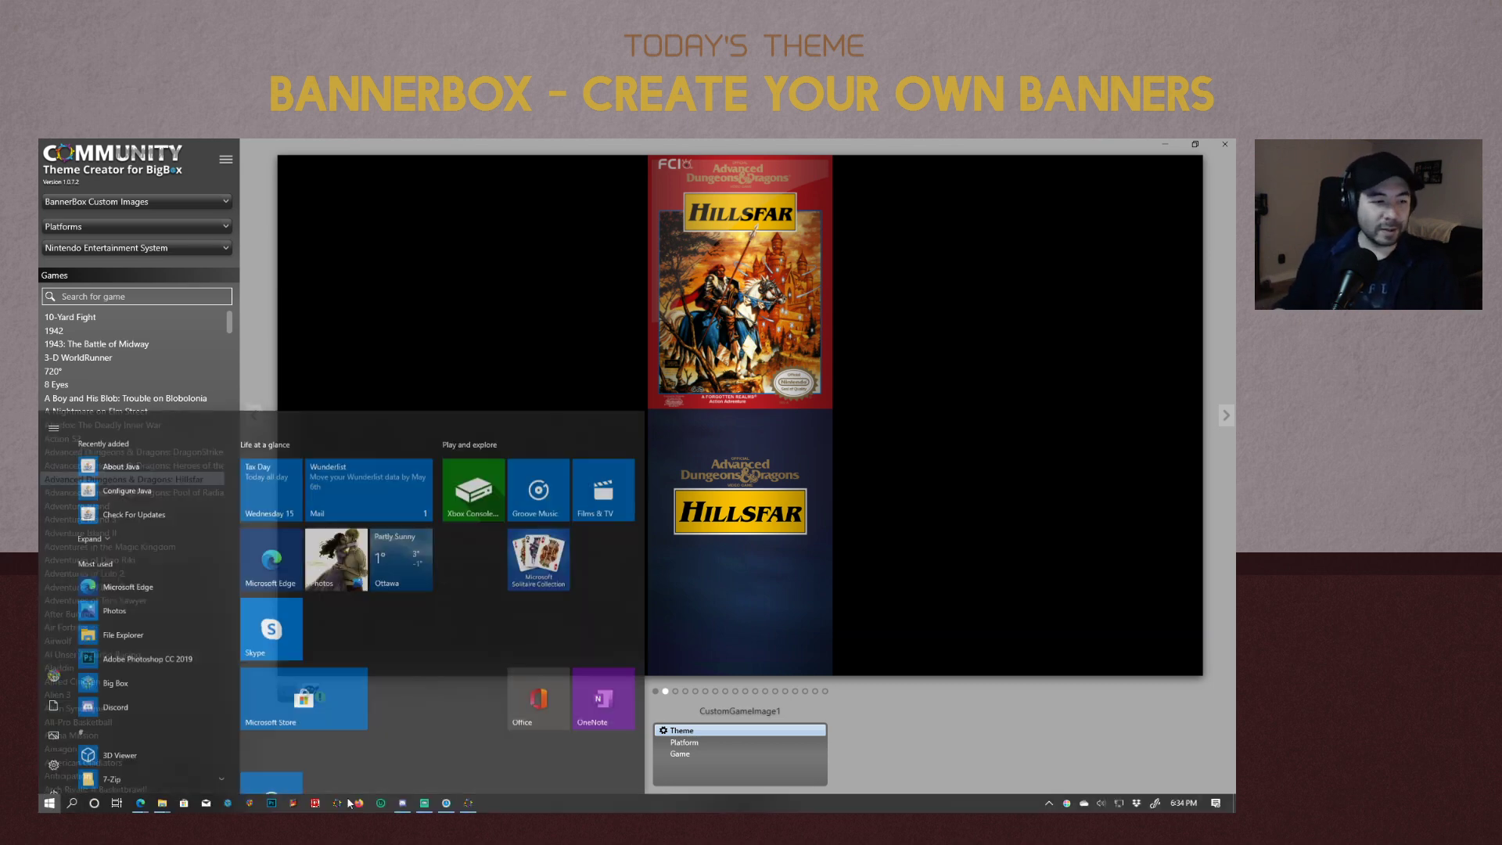
mouse_move(162, 803)
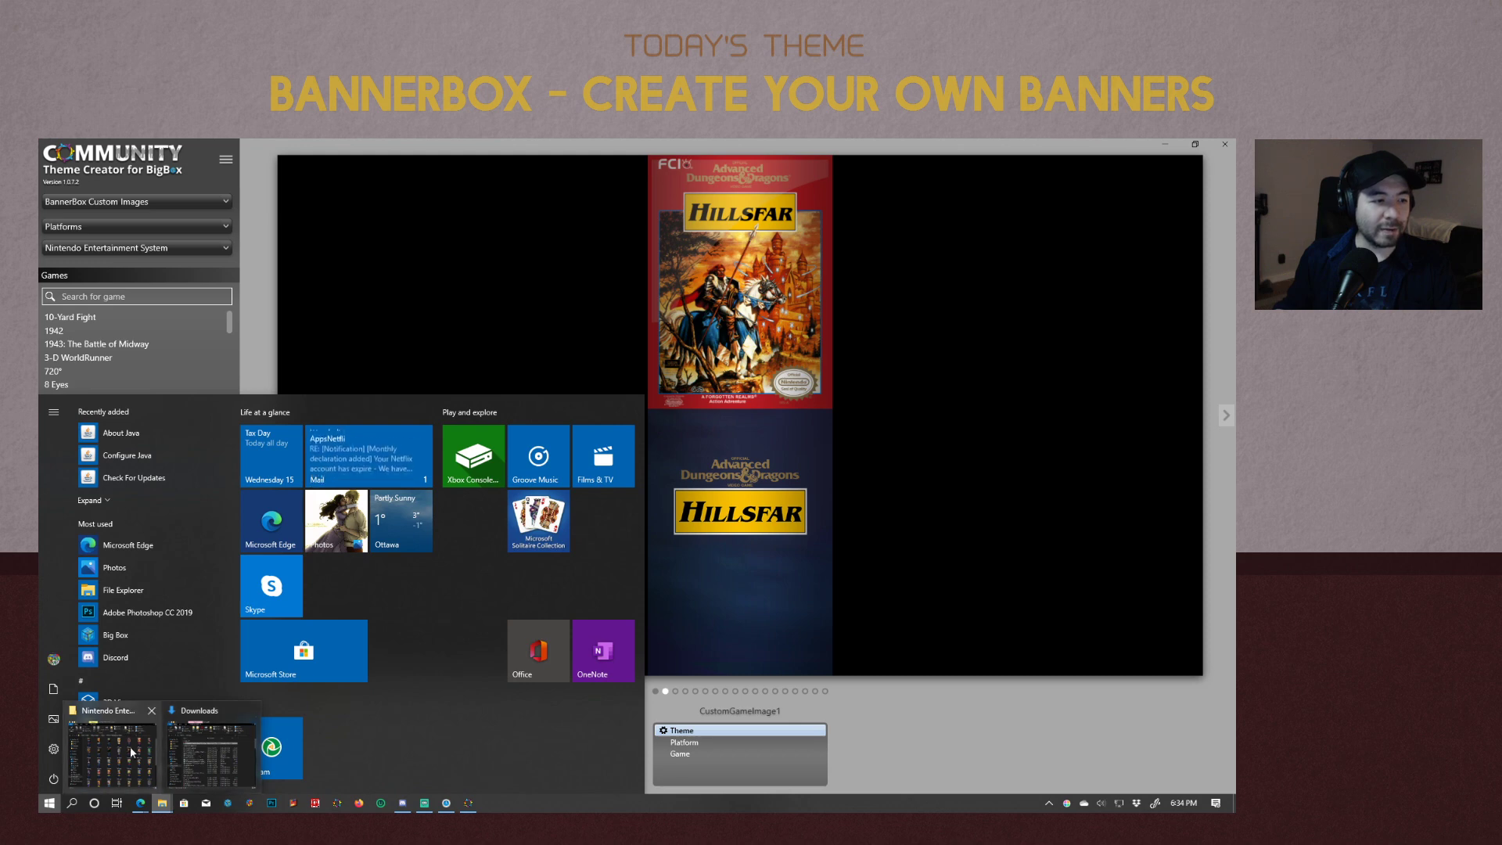
left_click(210, 749)
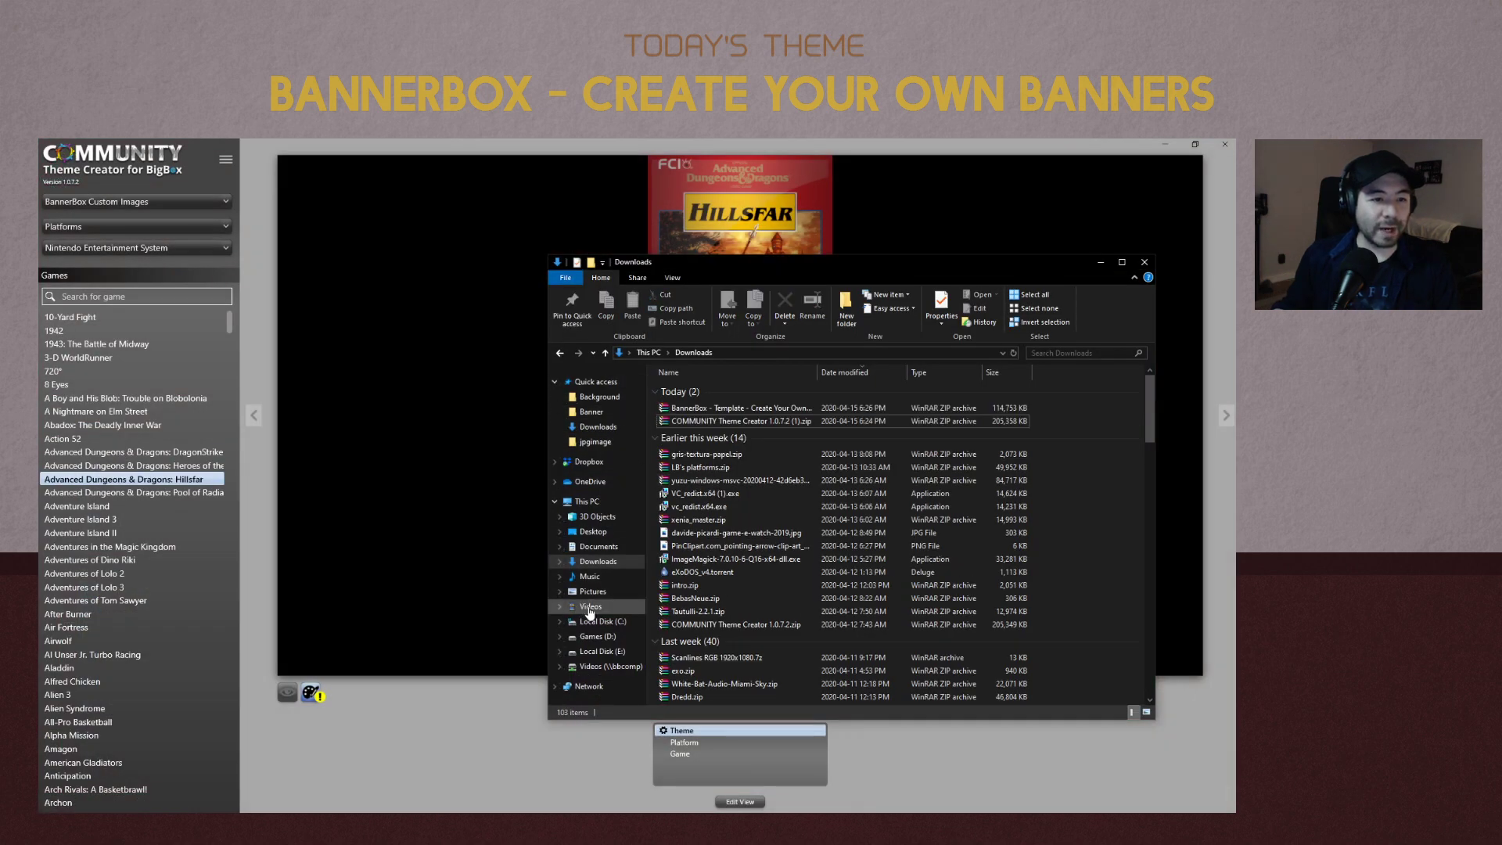
left_click(598, 636)
left_click(683, 432)
double_click(682, 435)
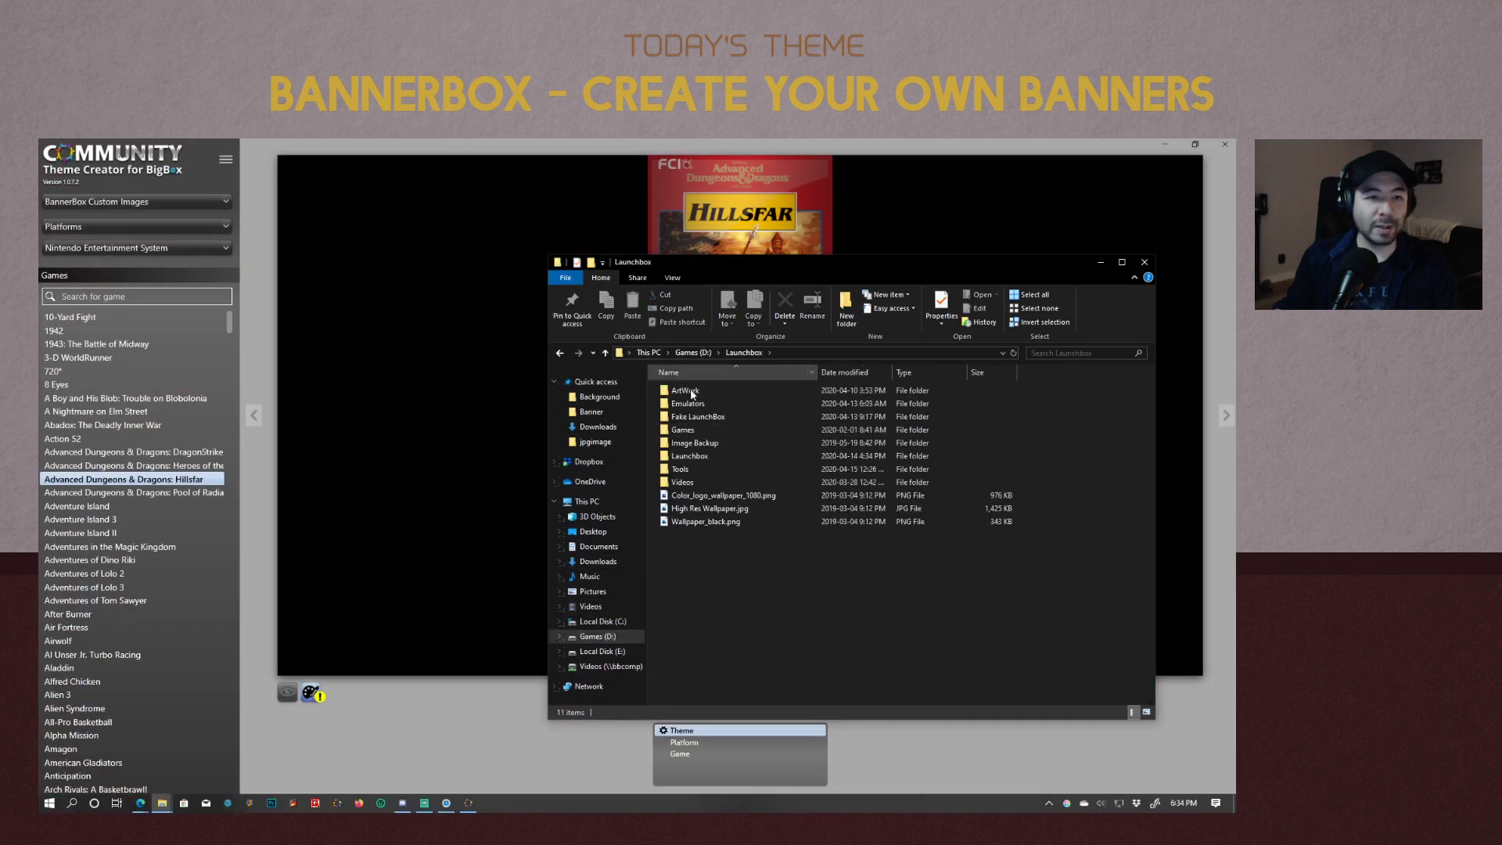
double_click(692, 443)
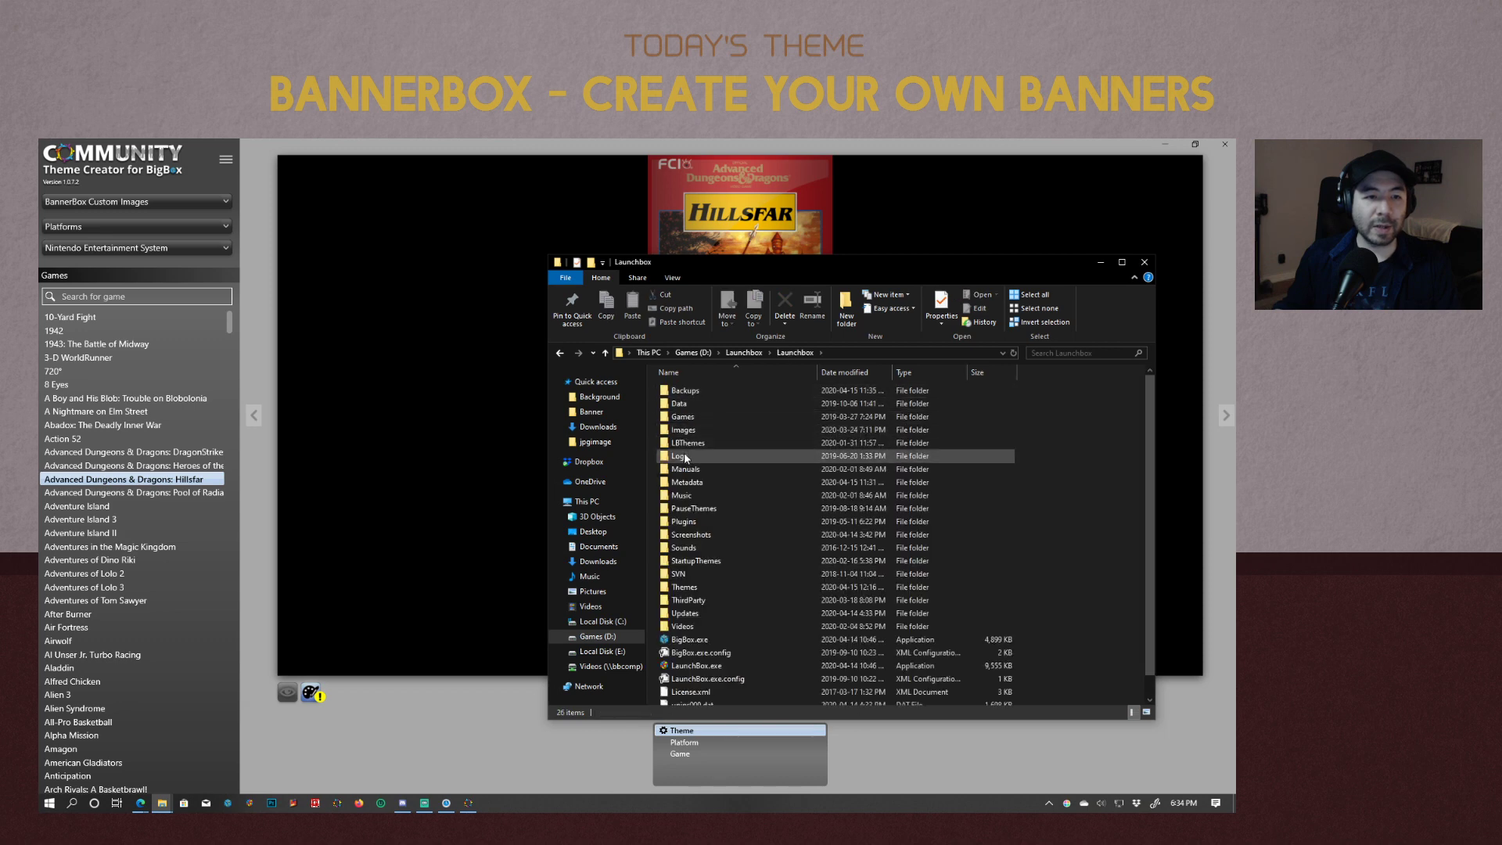
double_click(688, 484)
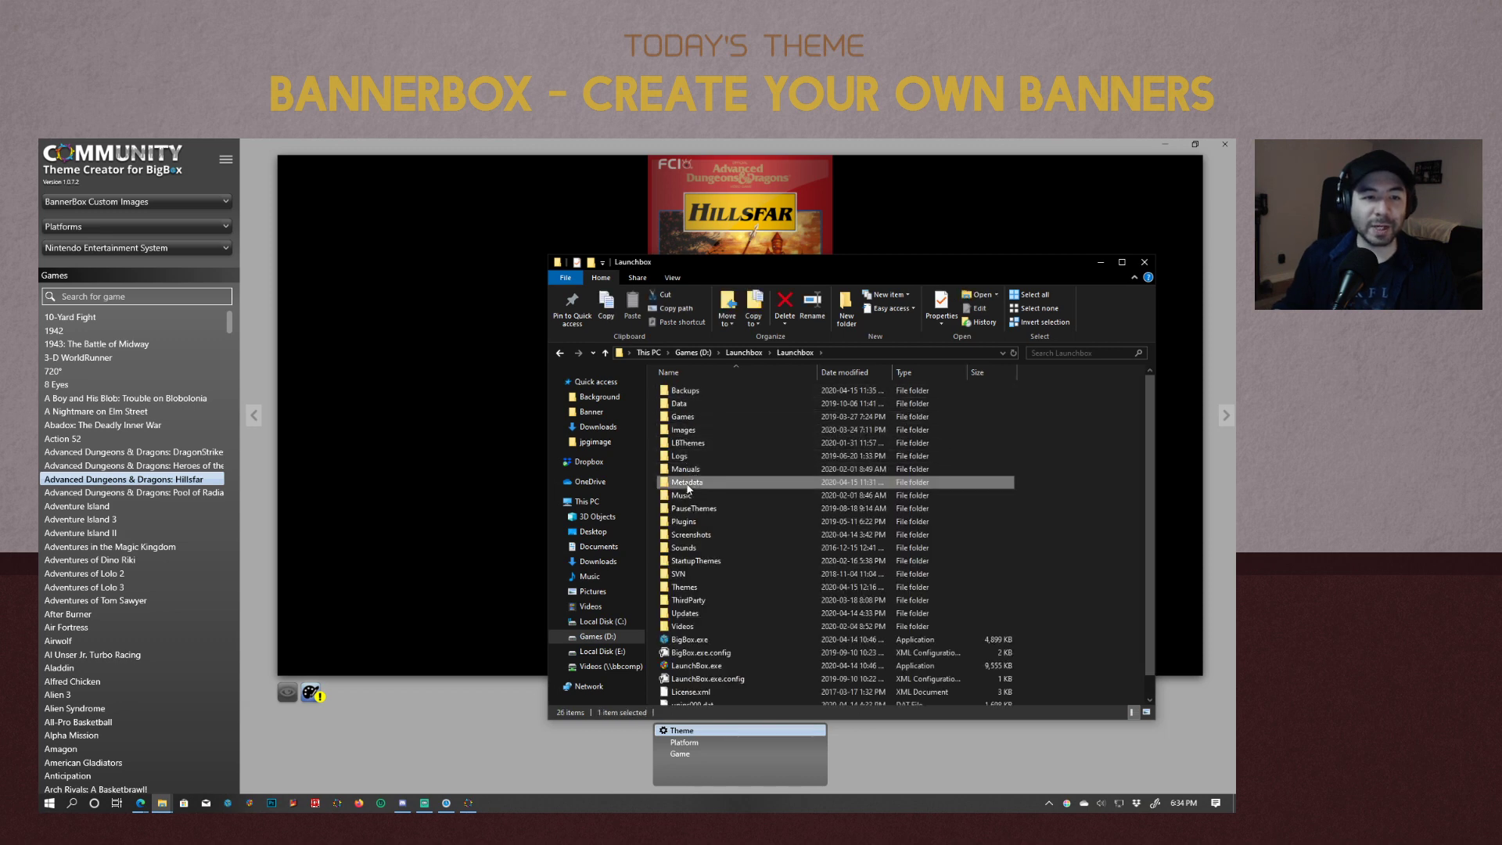
Look through the Metadata folder and locate the Metadata.xml file.
scroll(704, 548, "down", 5)
scroll(765, 560, "down", 20)
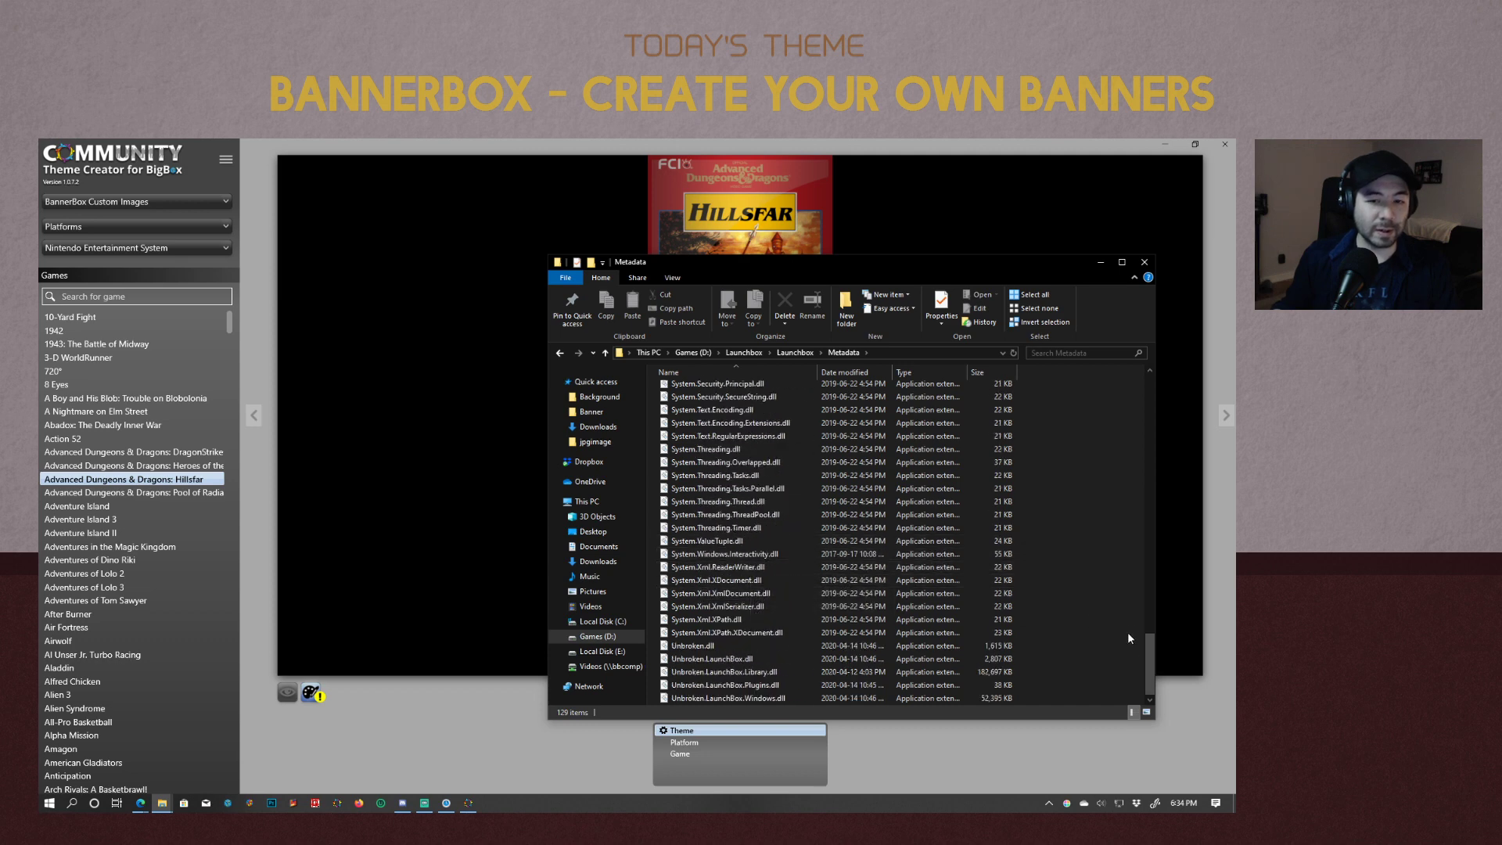
left_click_drag(1150, 655, 1146, 375)
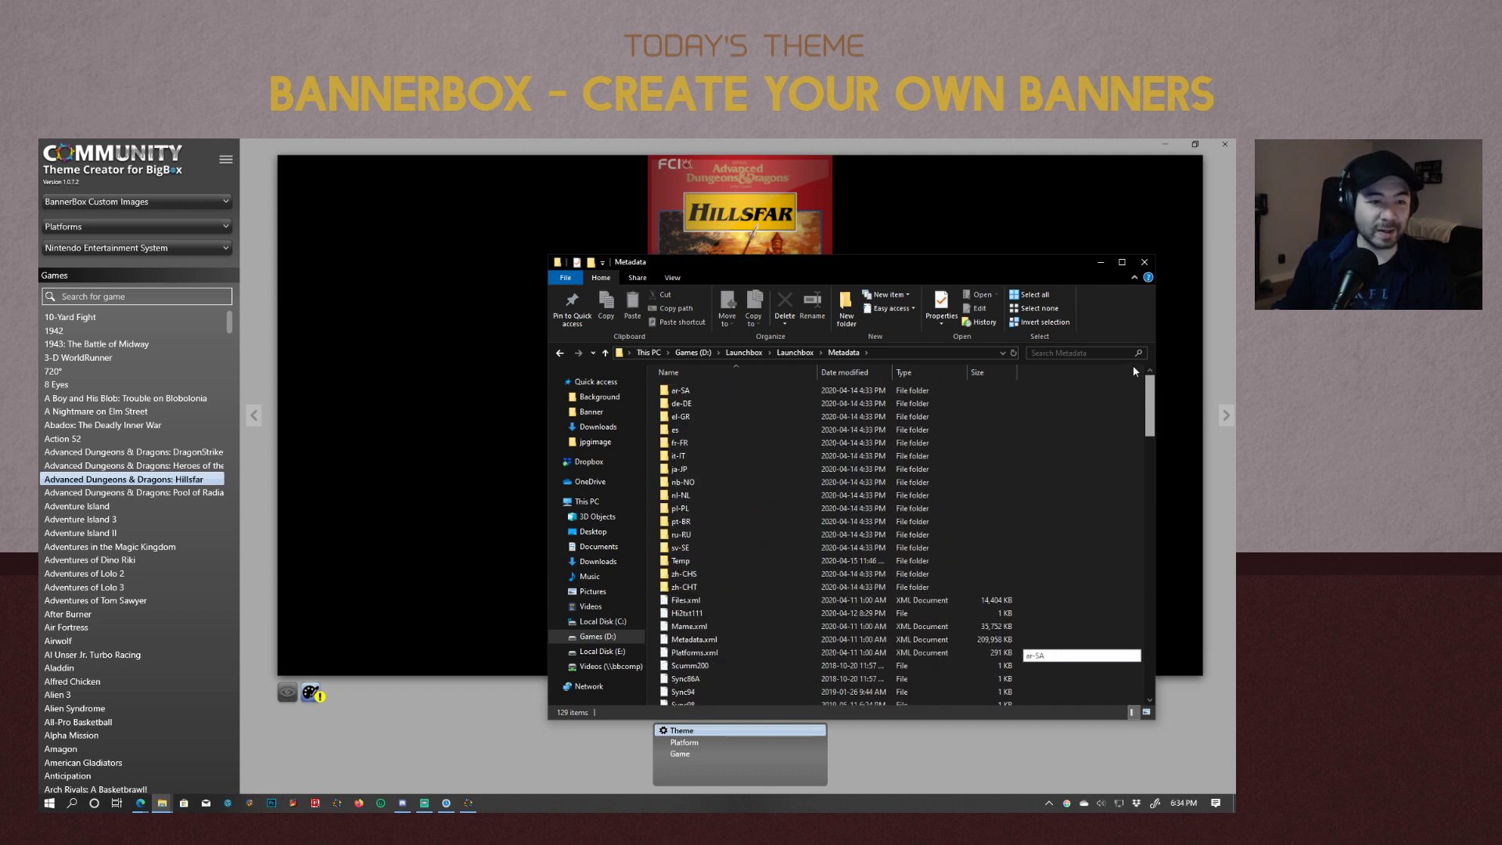
left_click(678, 643)
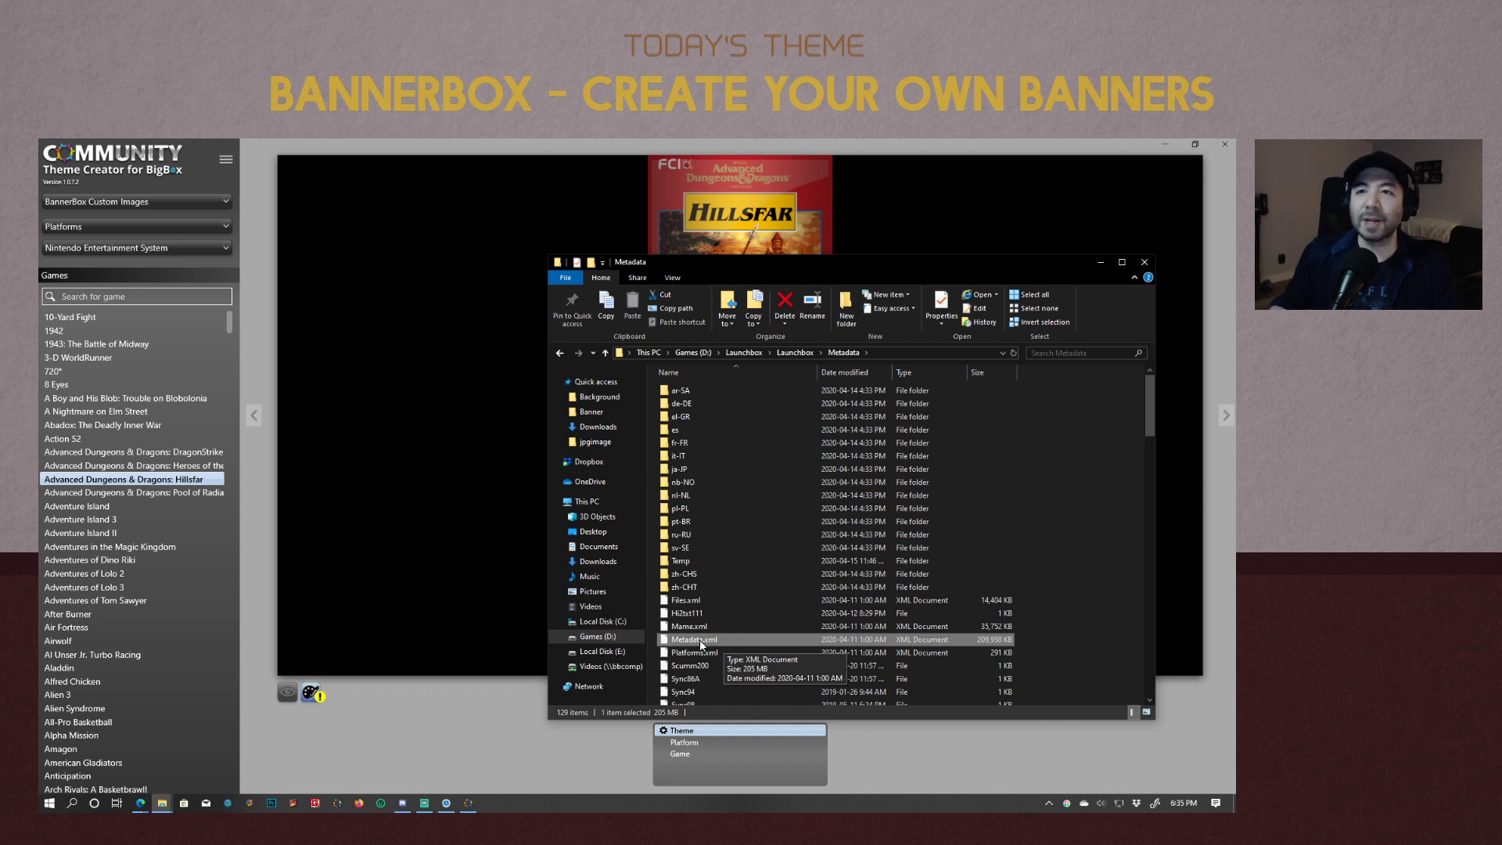
left_click(1040, 570)
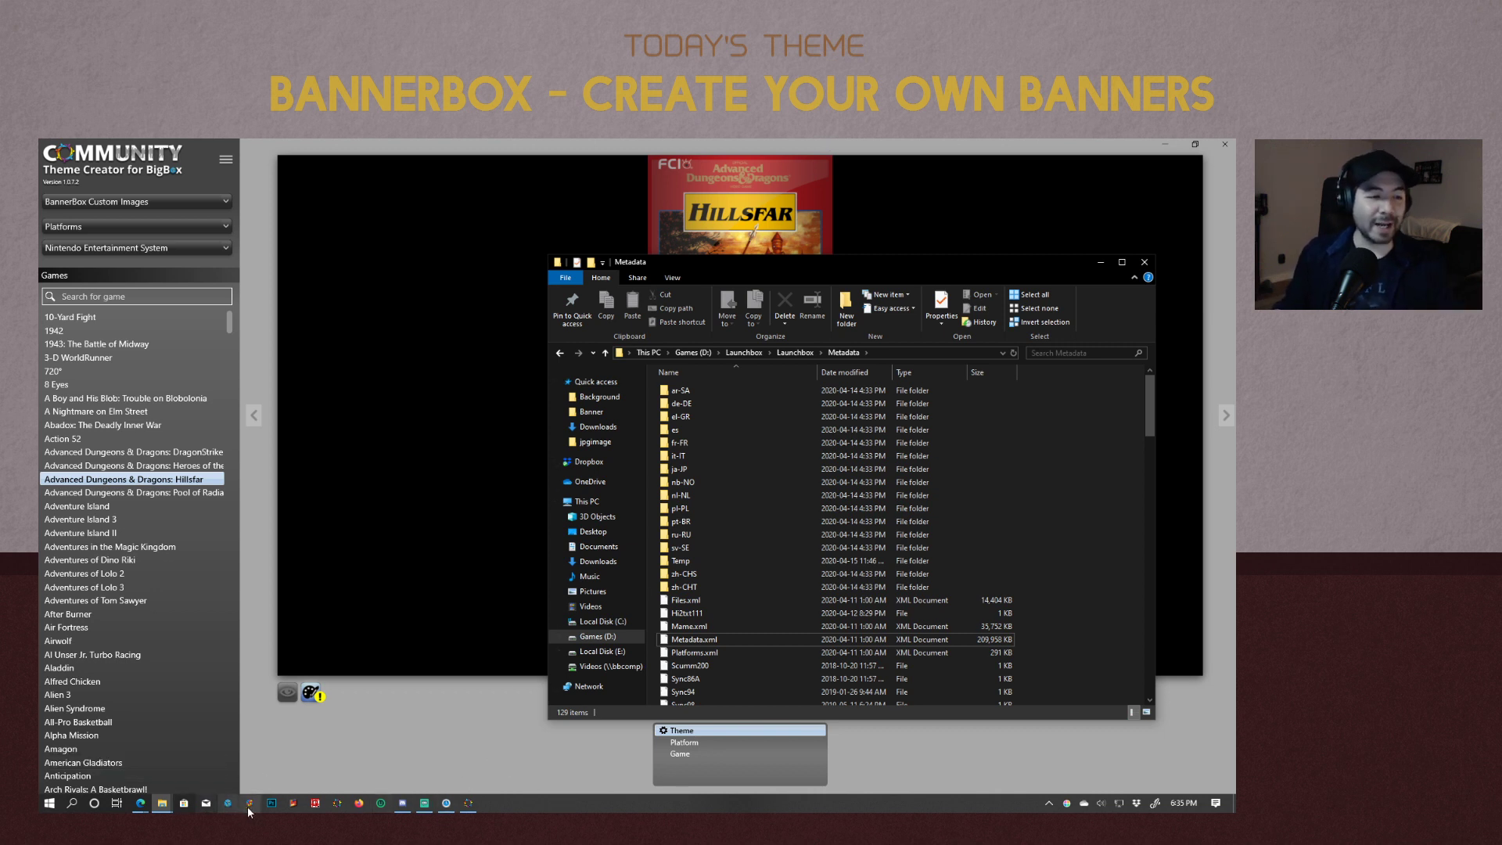
Open Task Manager and move its window off the main display.
left_click(507, 807)
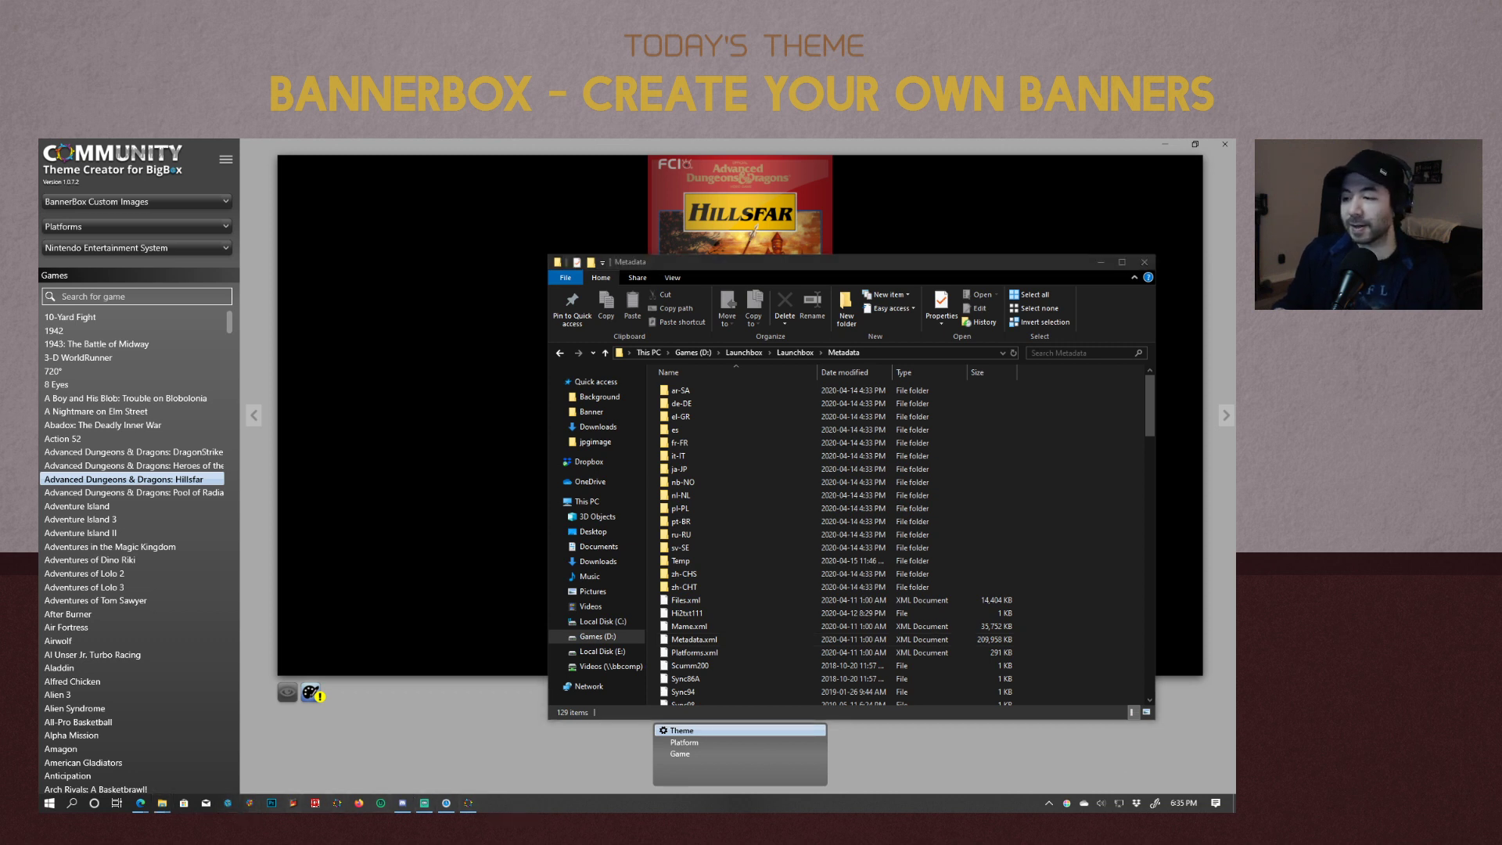
key("ctrl+shift+Escape")
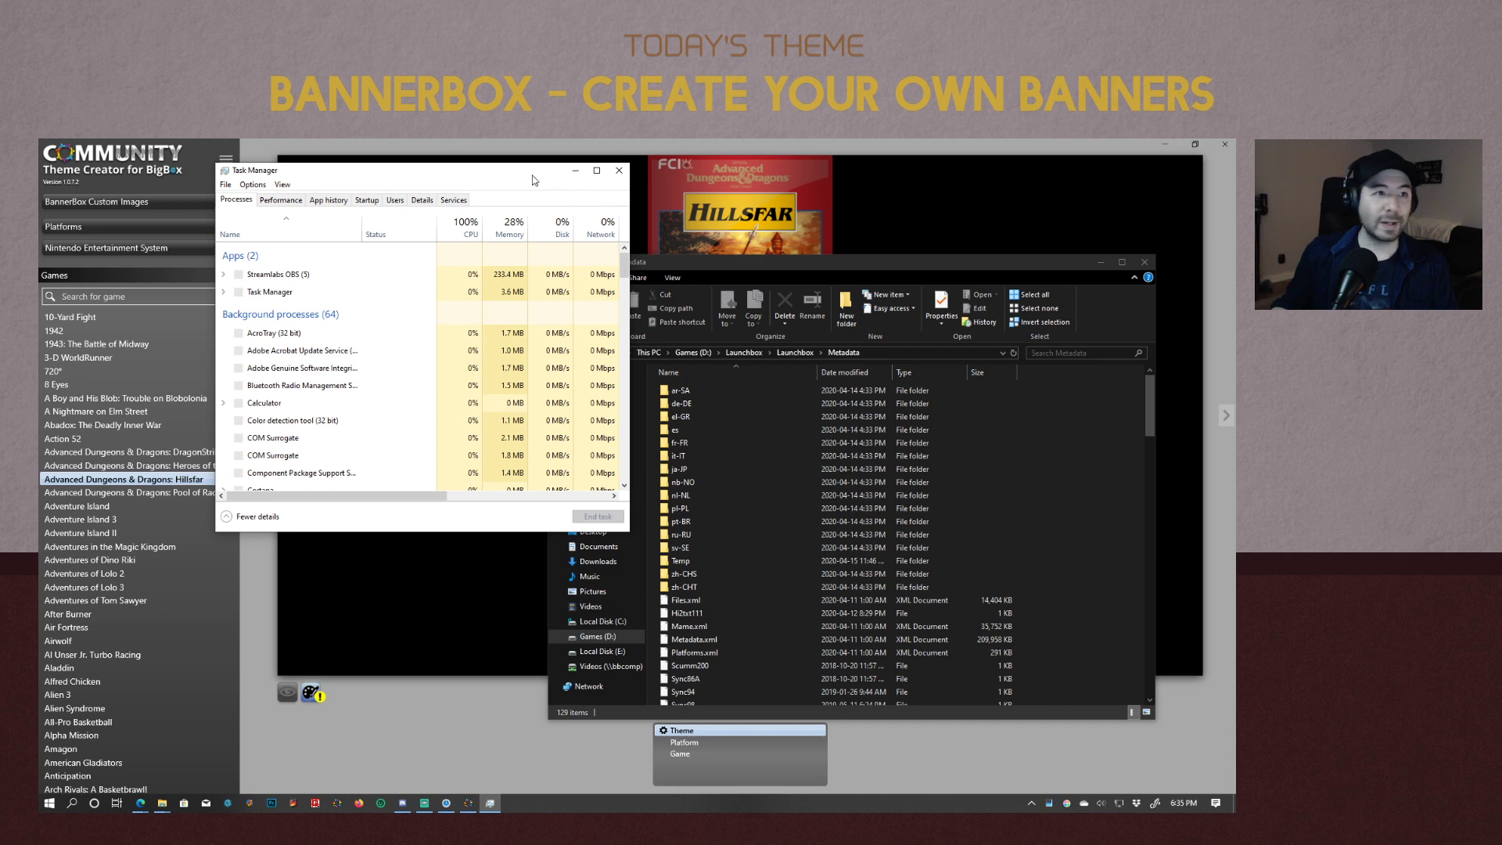
left_click_drag(533, 174, 1234, 368)
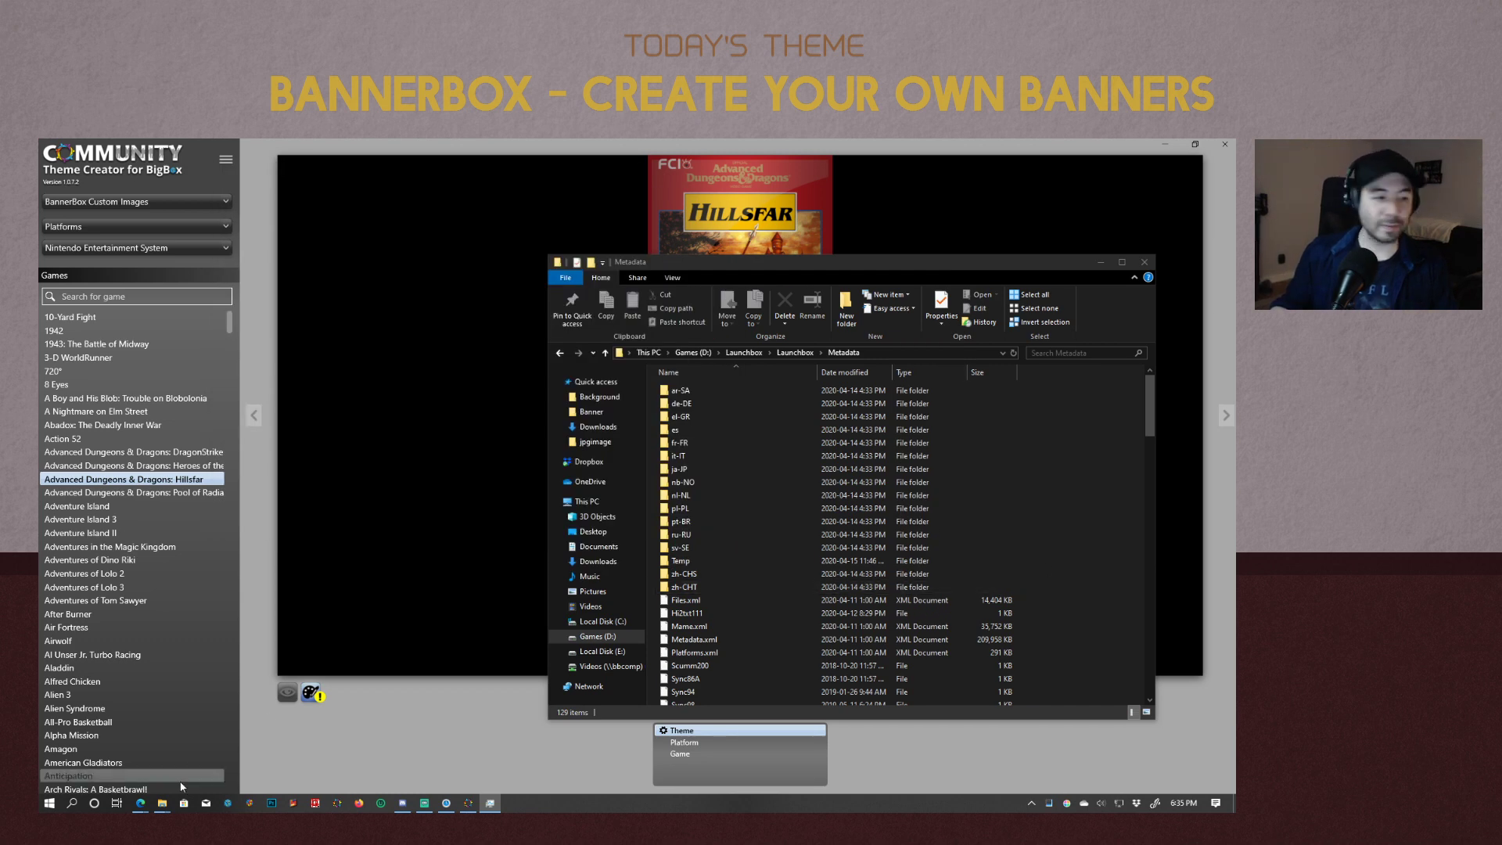
Start LaunchBox, dismiss the welcome window, and force an update of the Games Database Metadata.
left_click(252, 803)
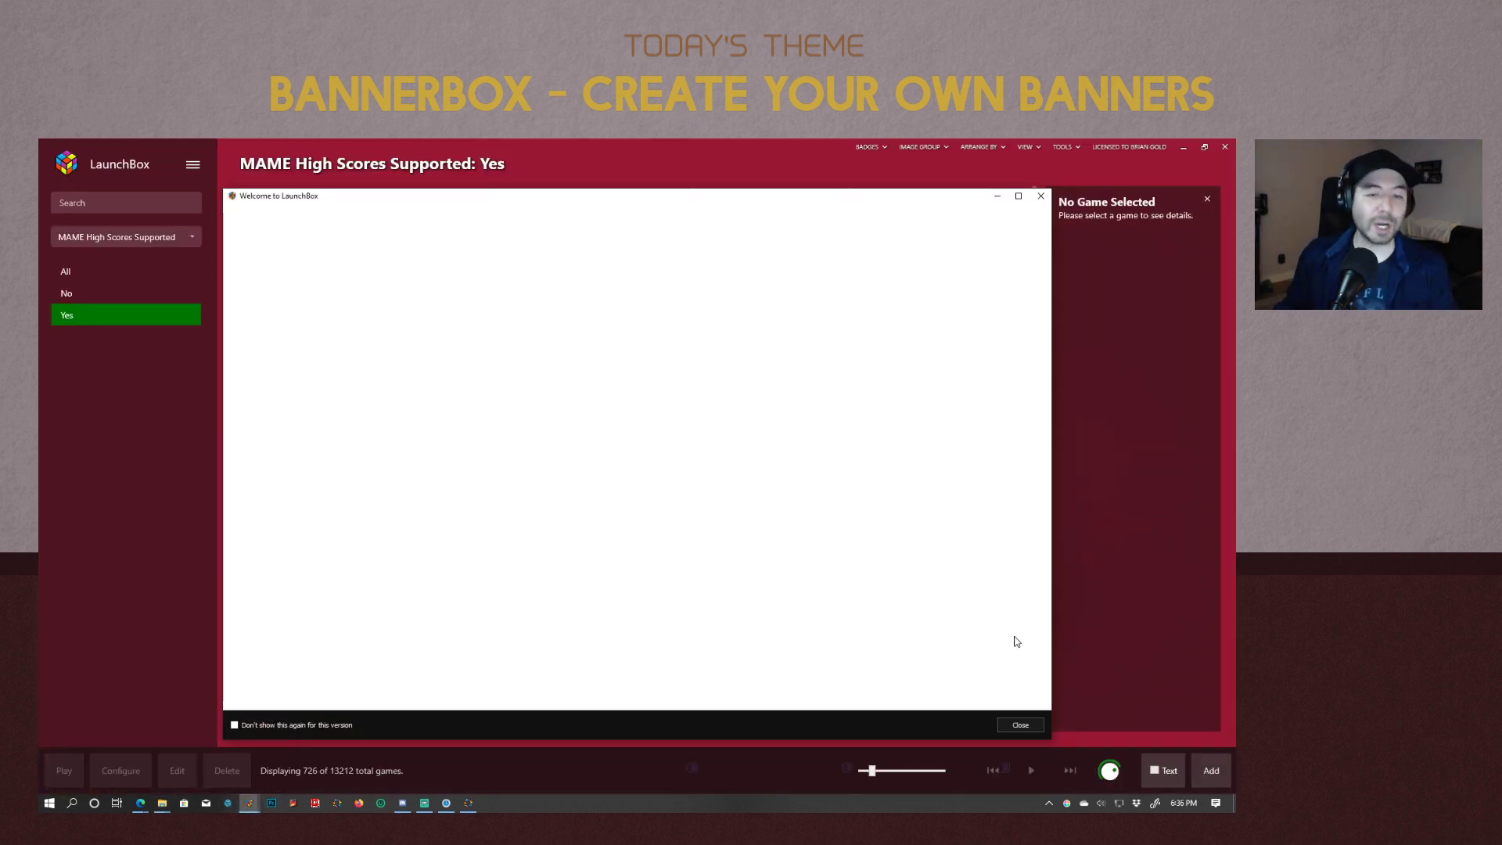
left_click(1020, 724)
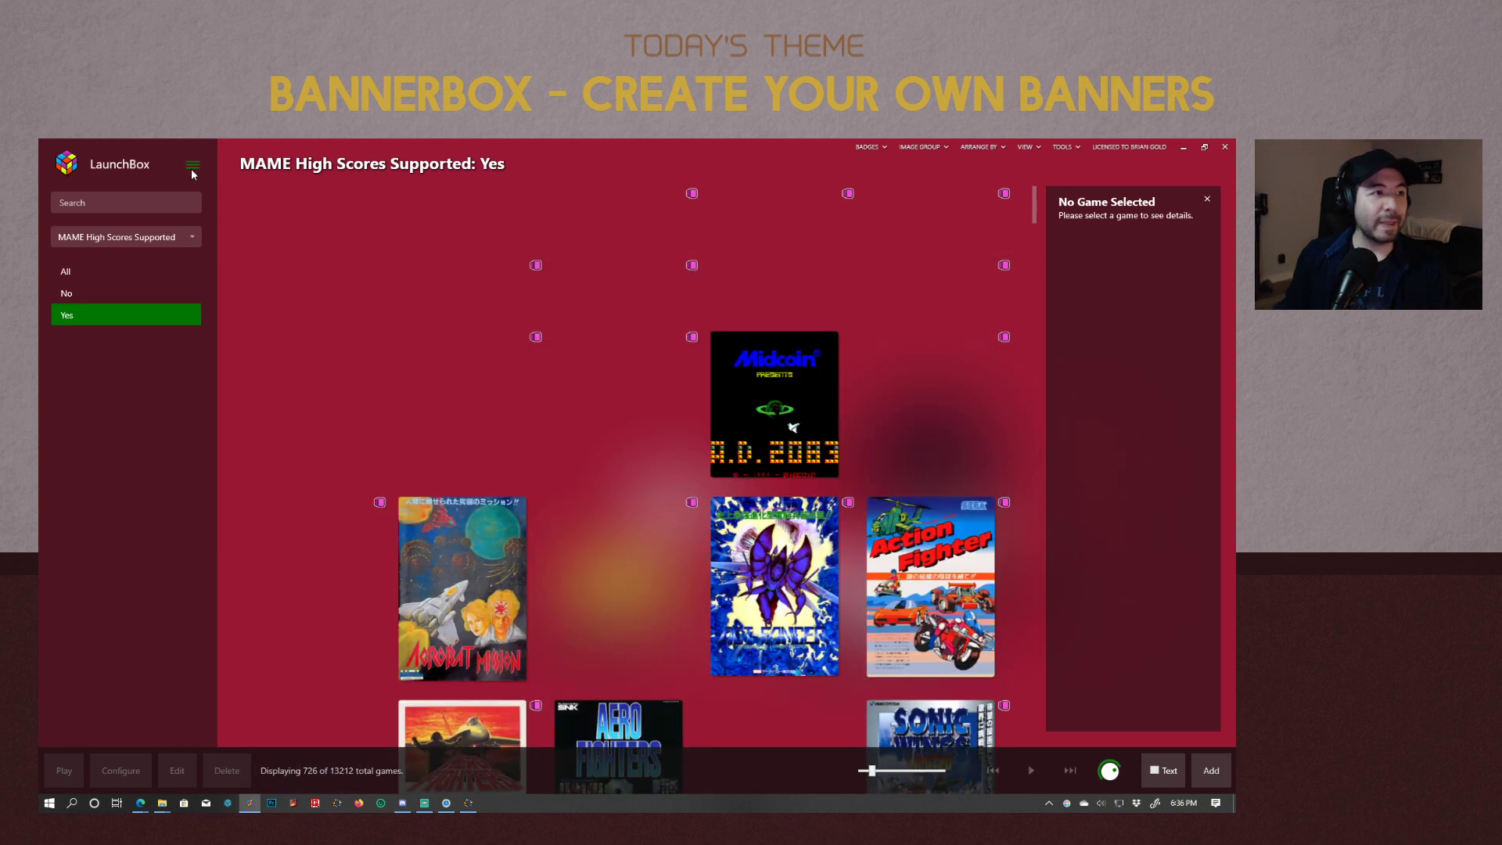
left_click(192, 166)
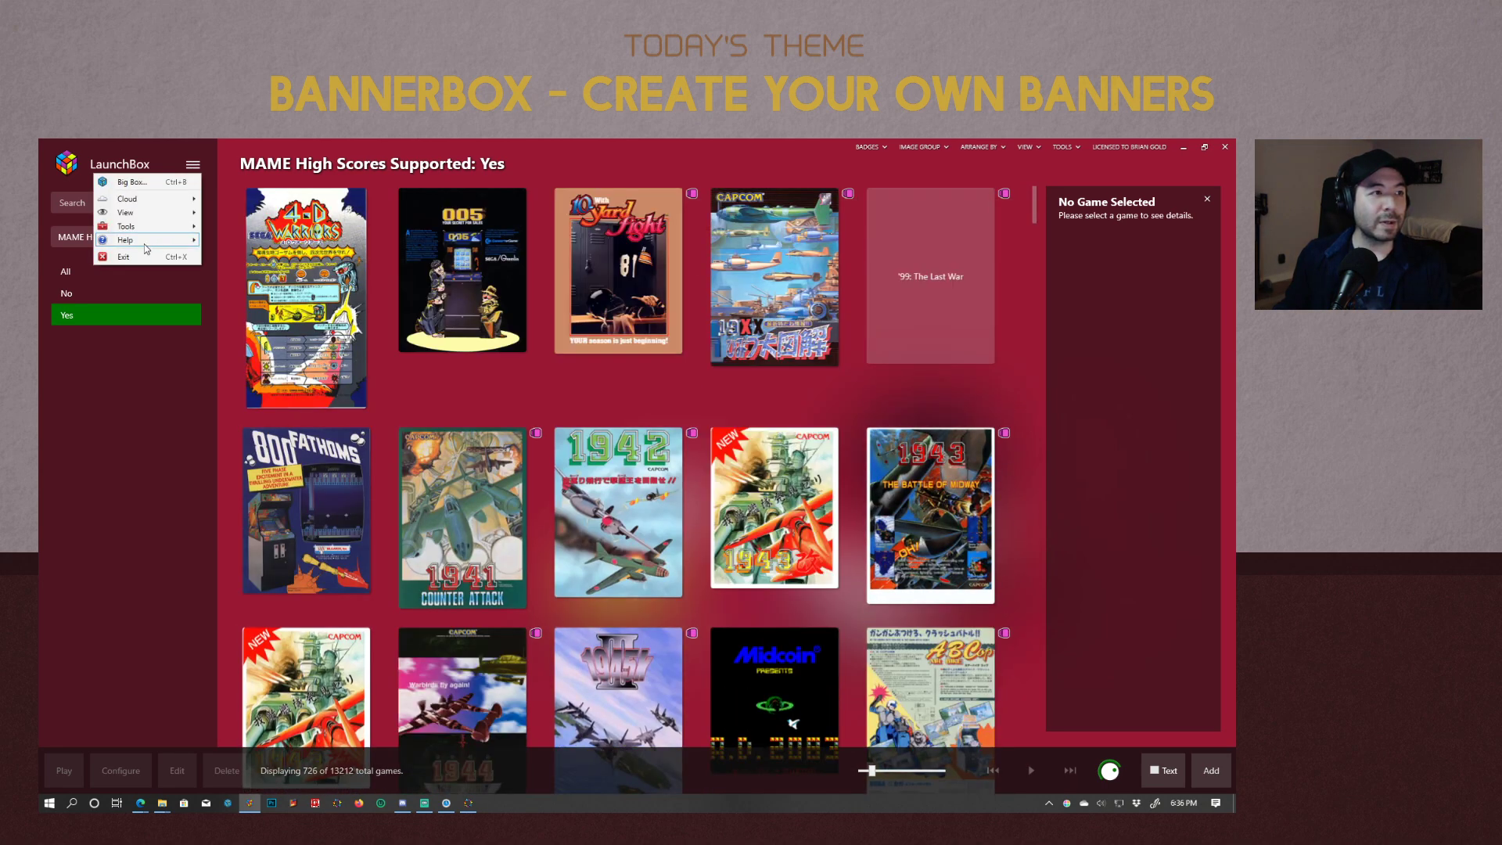
mouse_move(144, 245)
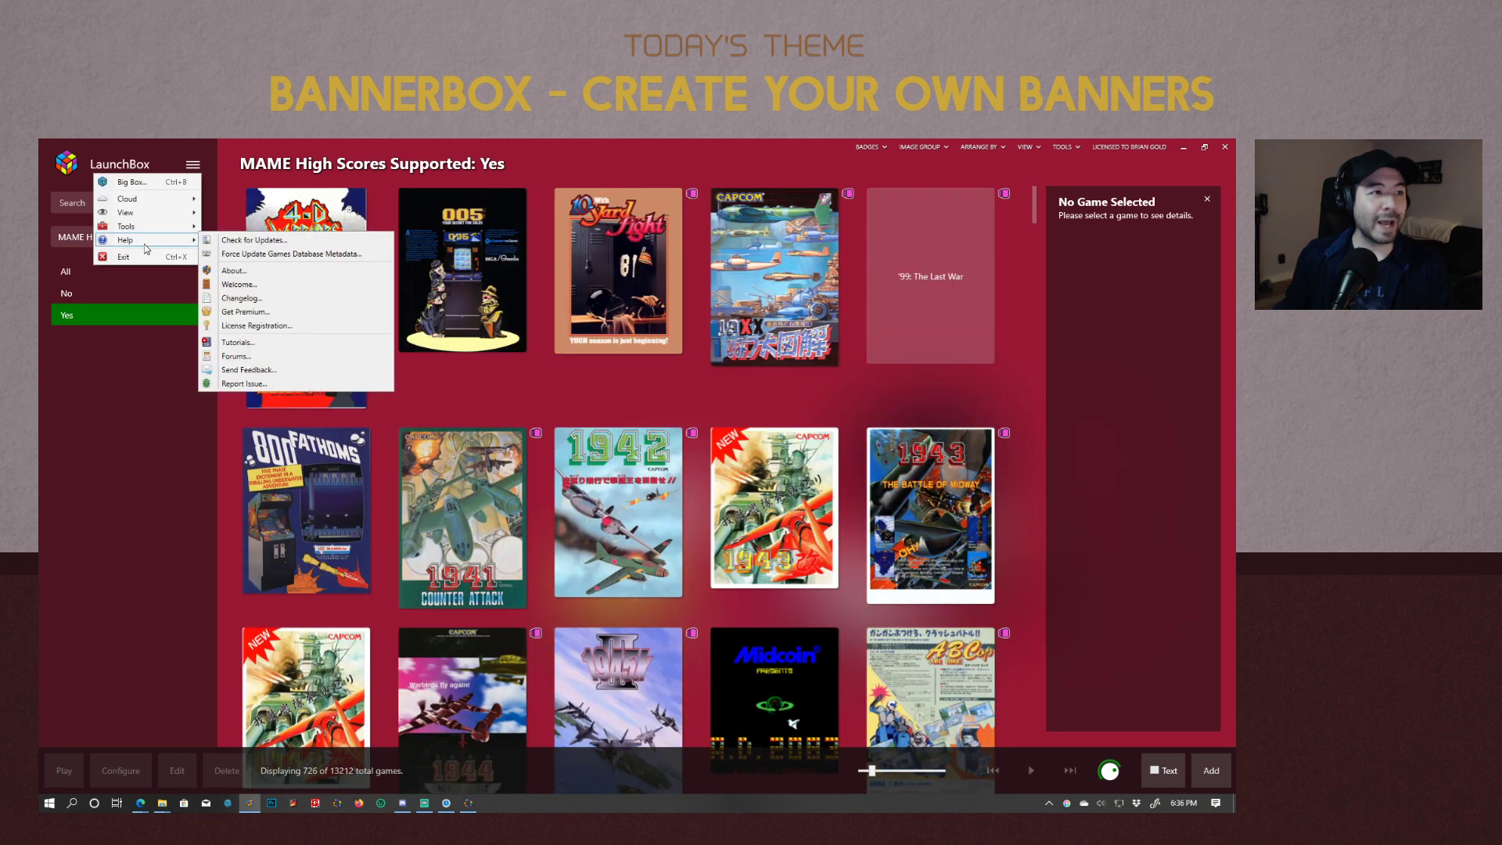
left_click(301, 261)
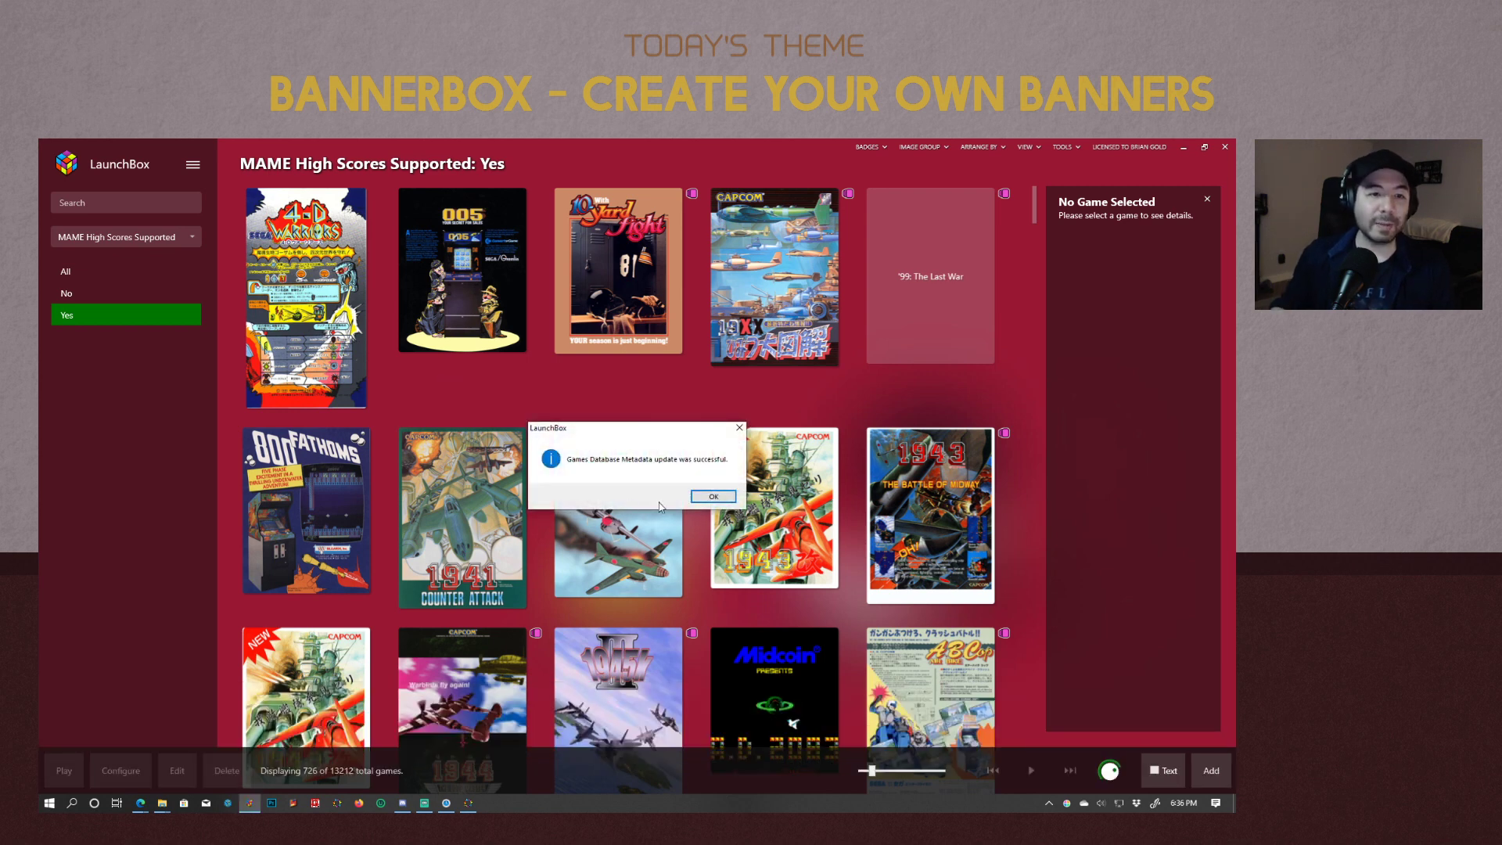
left_click(713, 496)
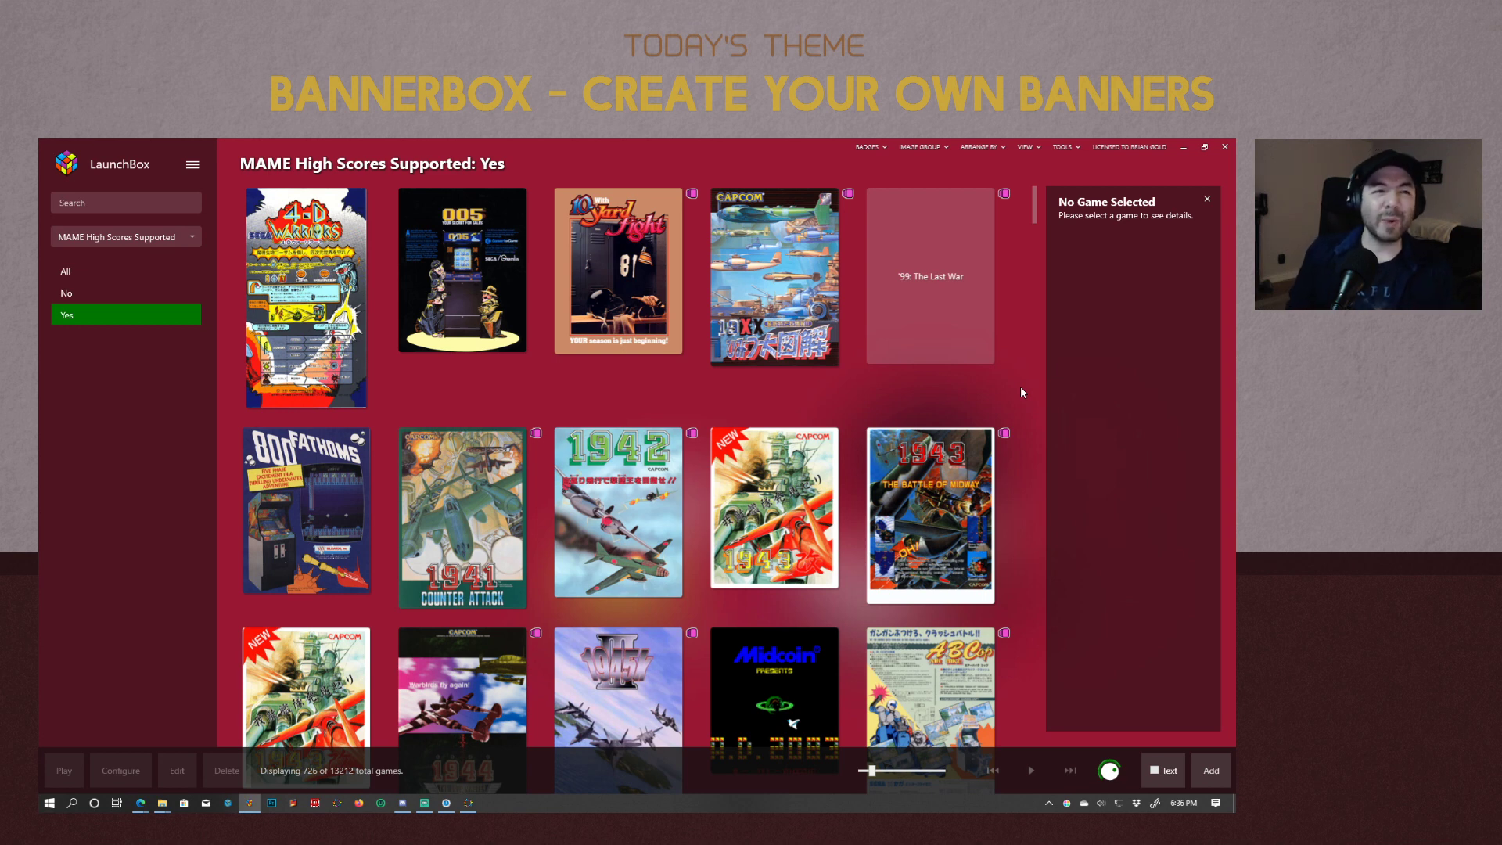
Group the LaunchBox library by Platform and show the Nintendo 64 games.
left_click(95, 237)
scroll(98, 360, "up", 3)
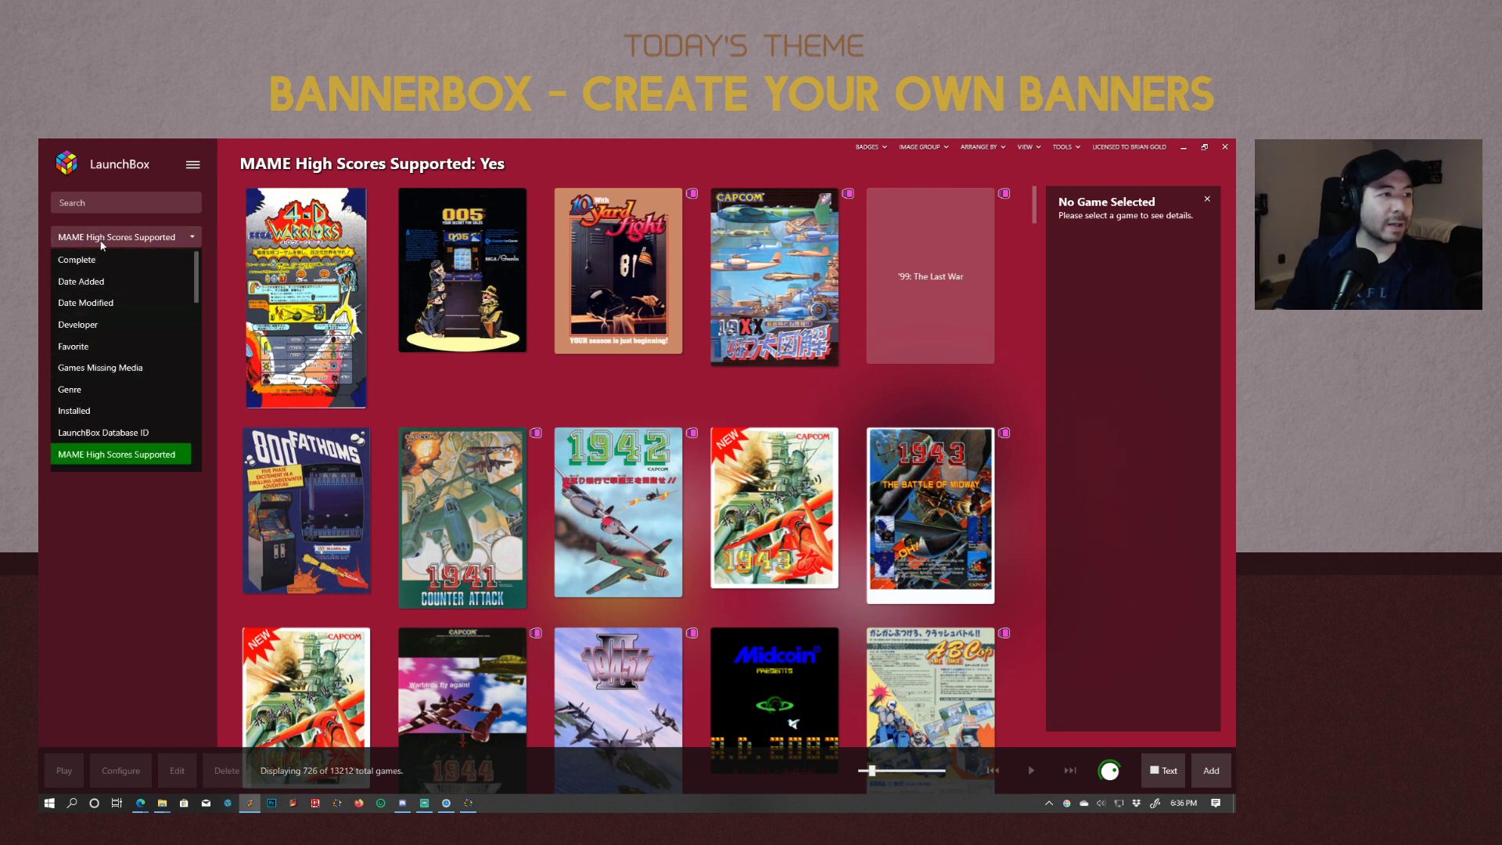
scroll(93, 361, "down", 2)
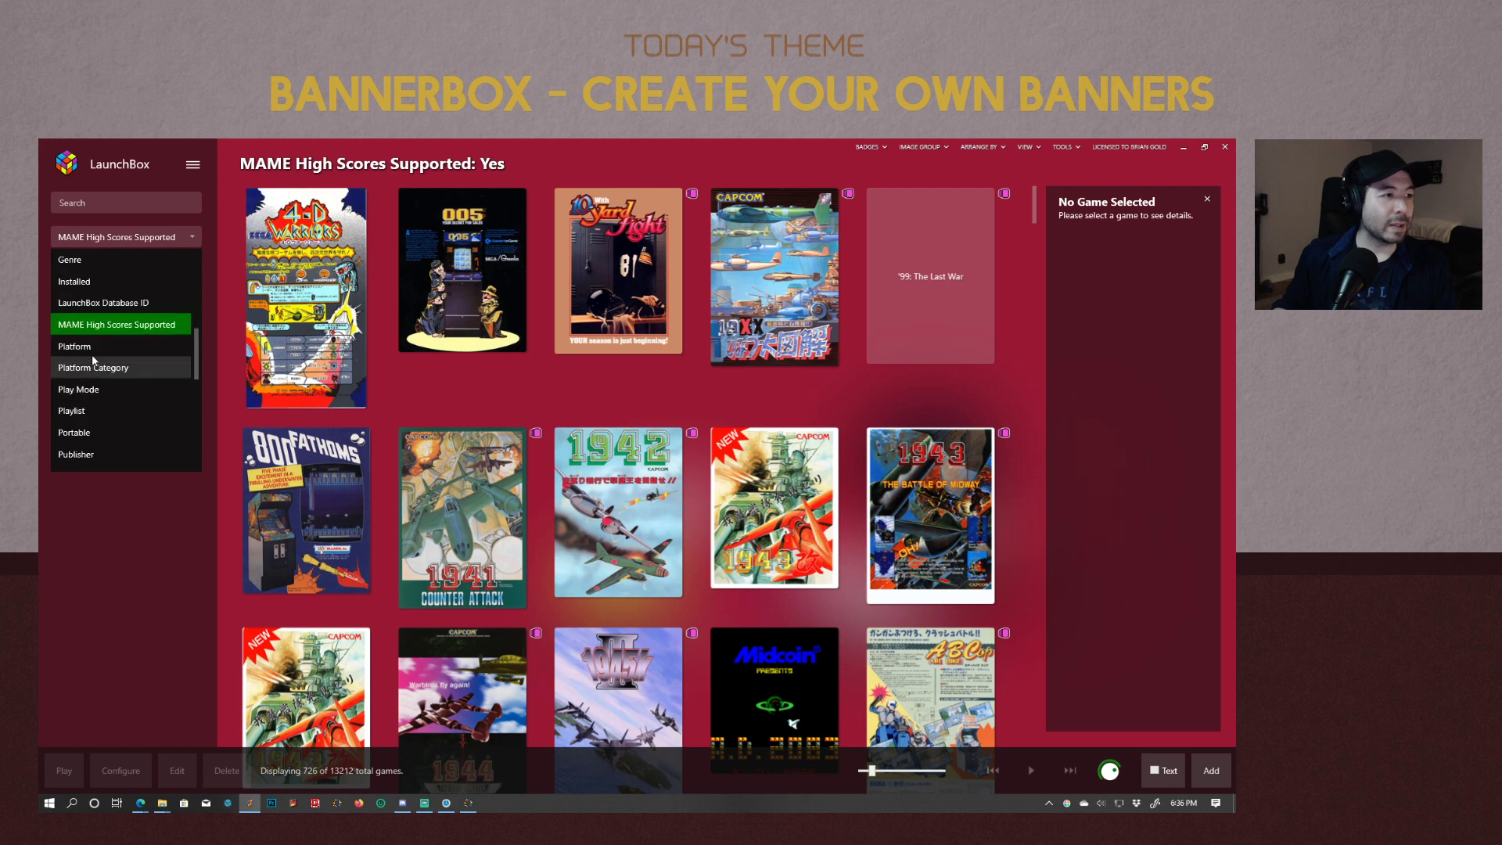
left_click(92, 346)
scroll(133, 462, "down", 5)
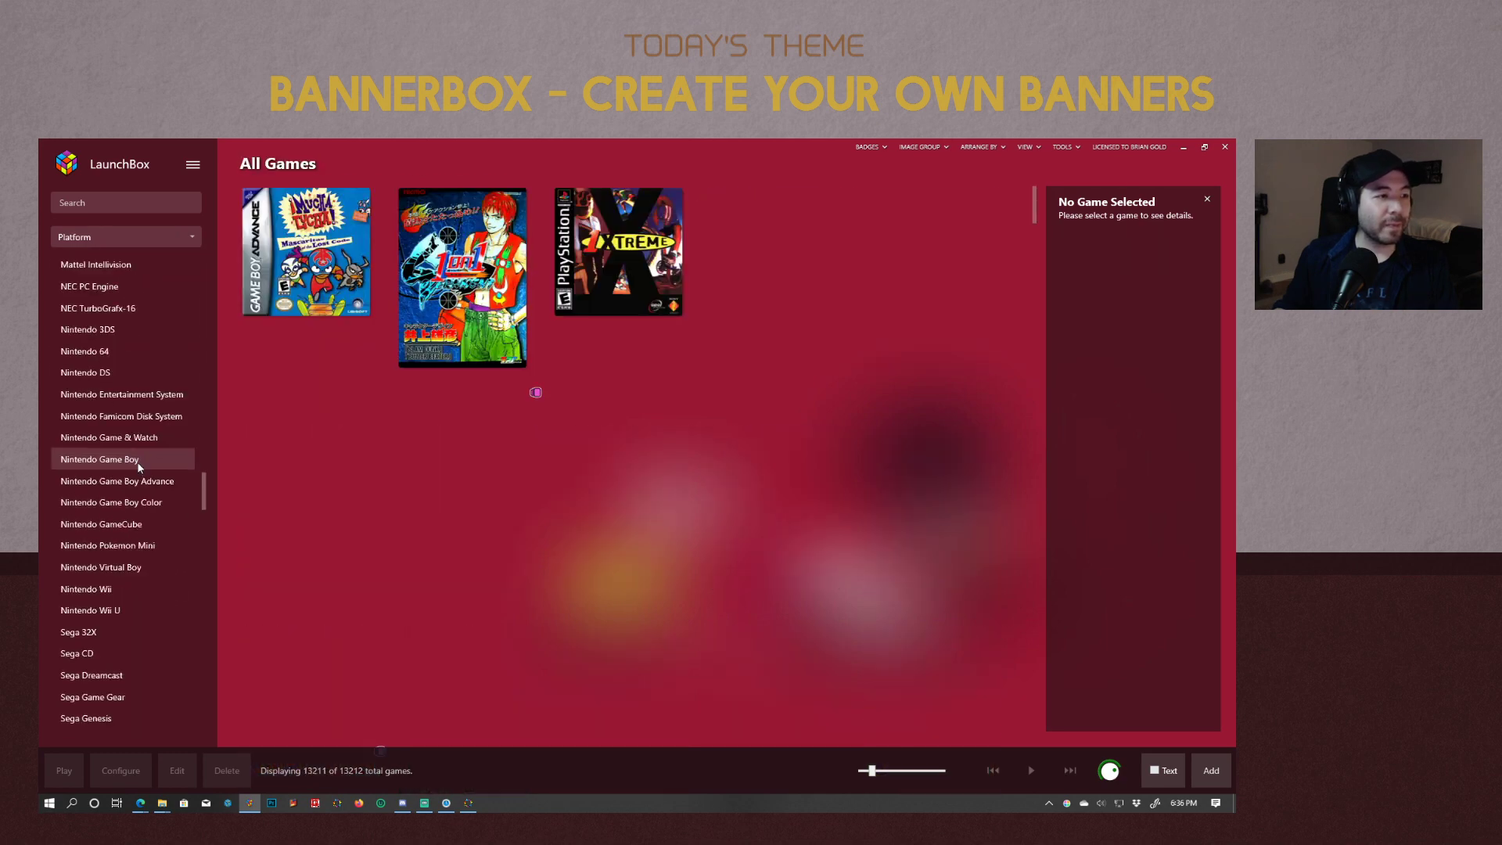
left_click(100, 358)
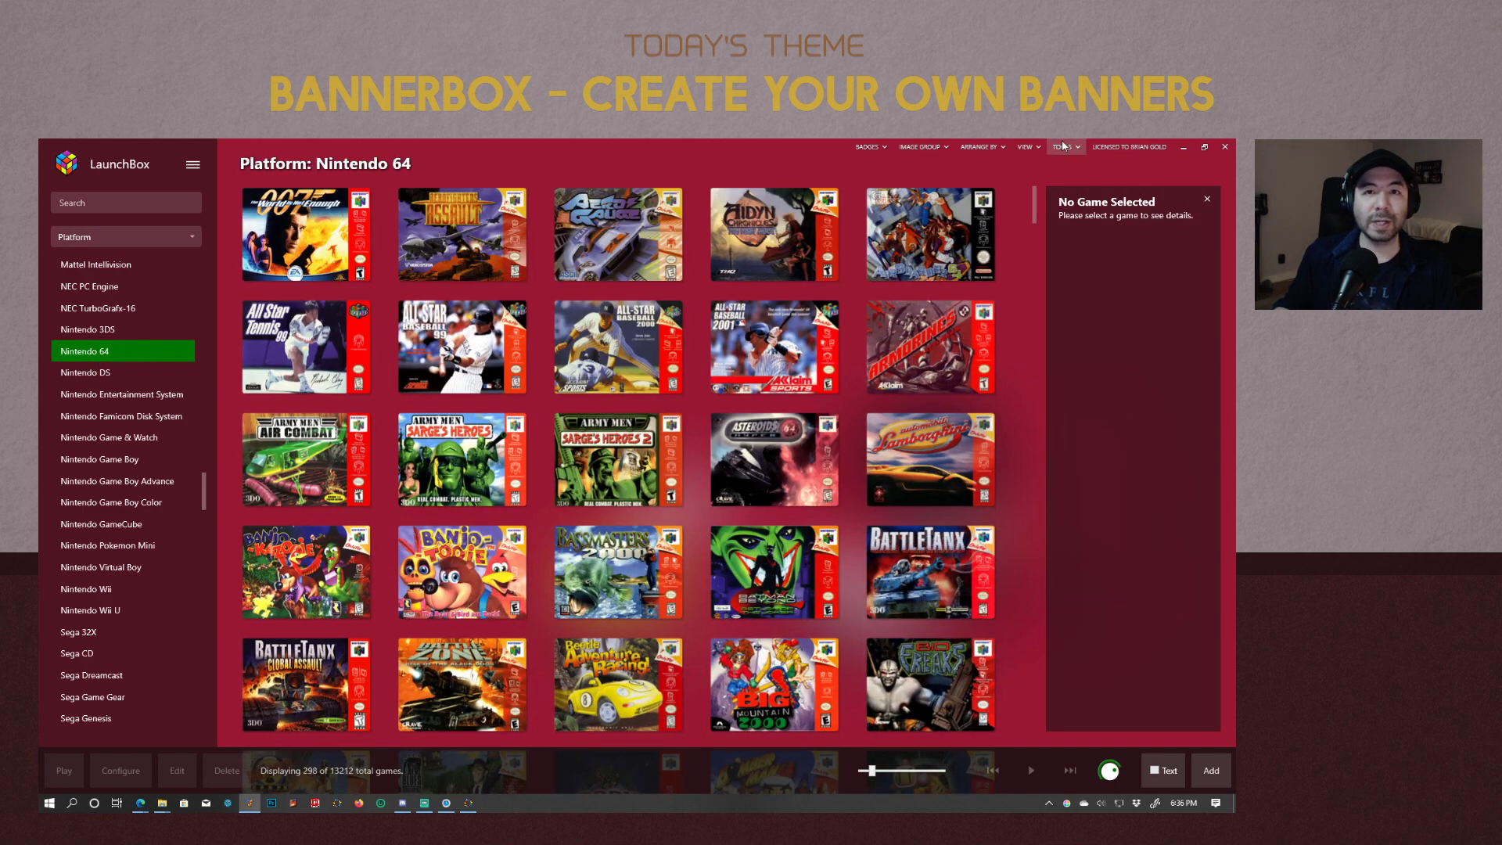
Audit the Nintendo 64 platform and bring up the LaunchBox Games Database ID column in the results.
left_click(1063, 146)
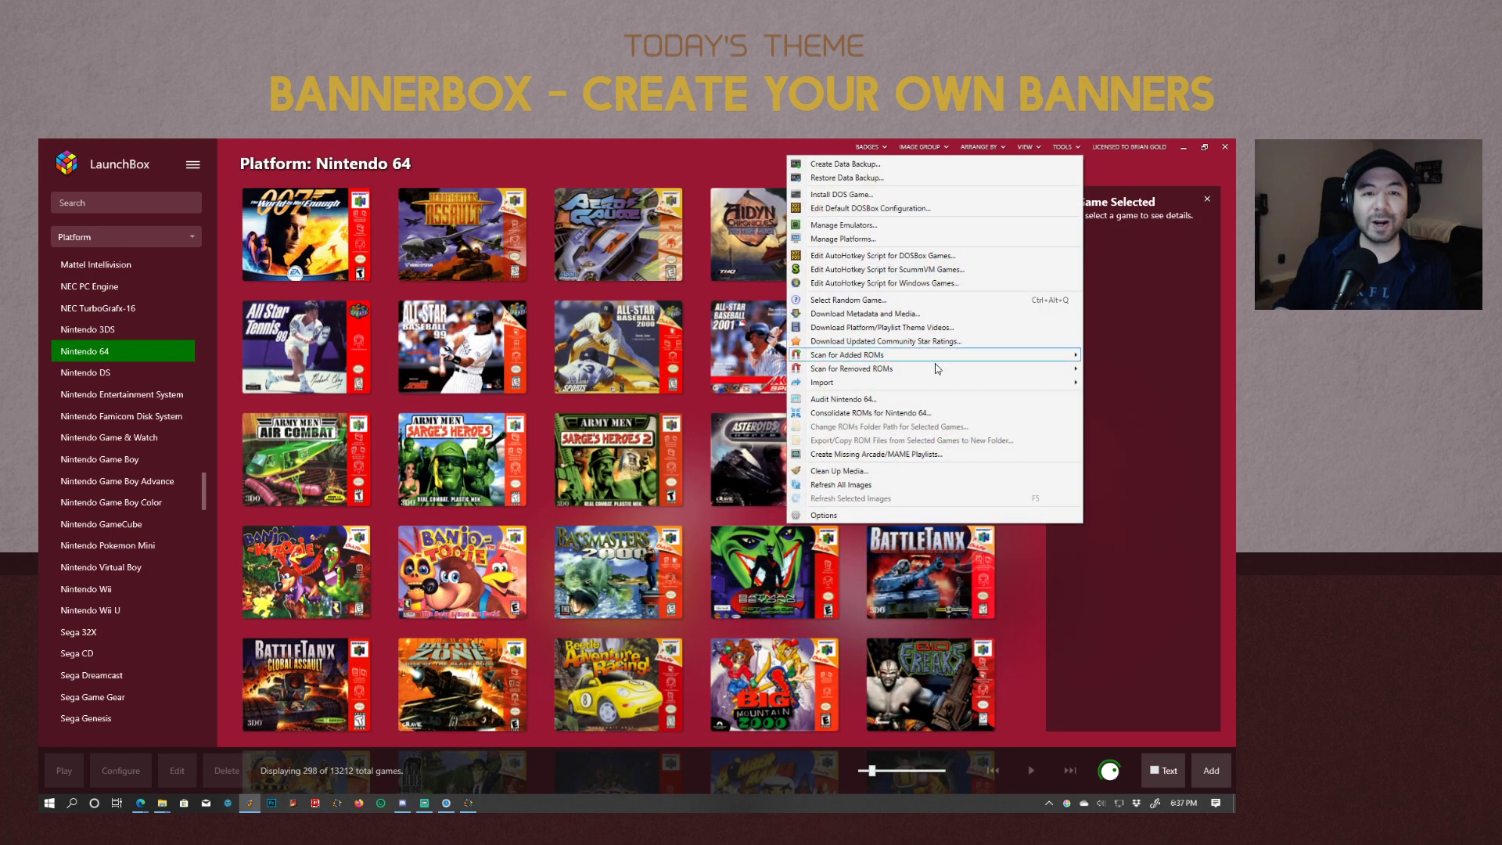
left_click(864, 399)
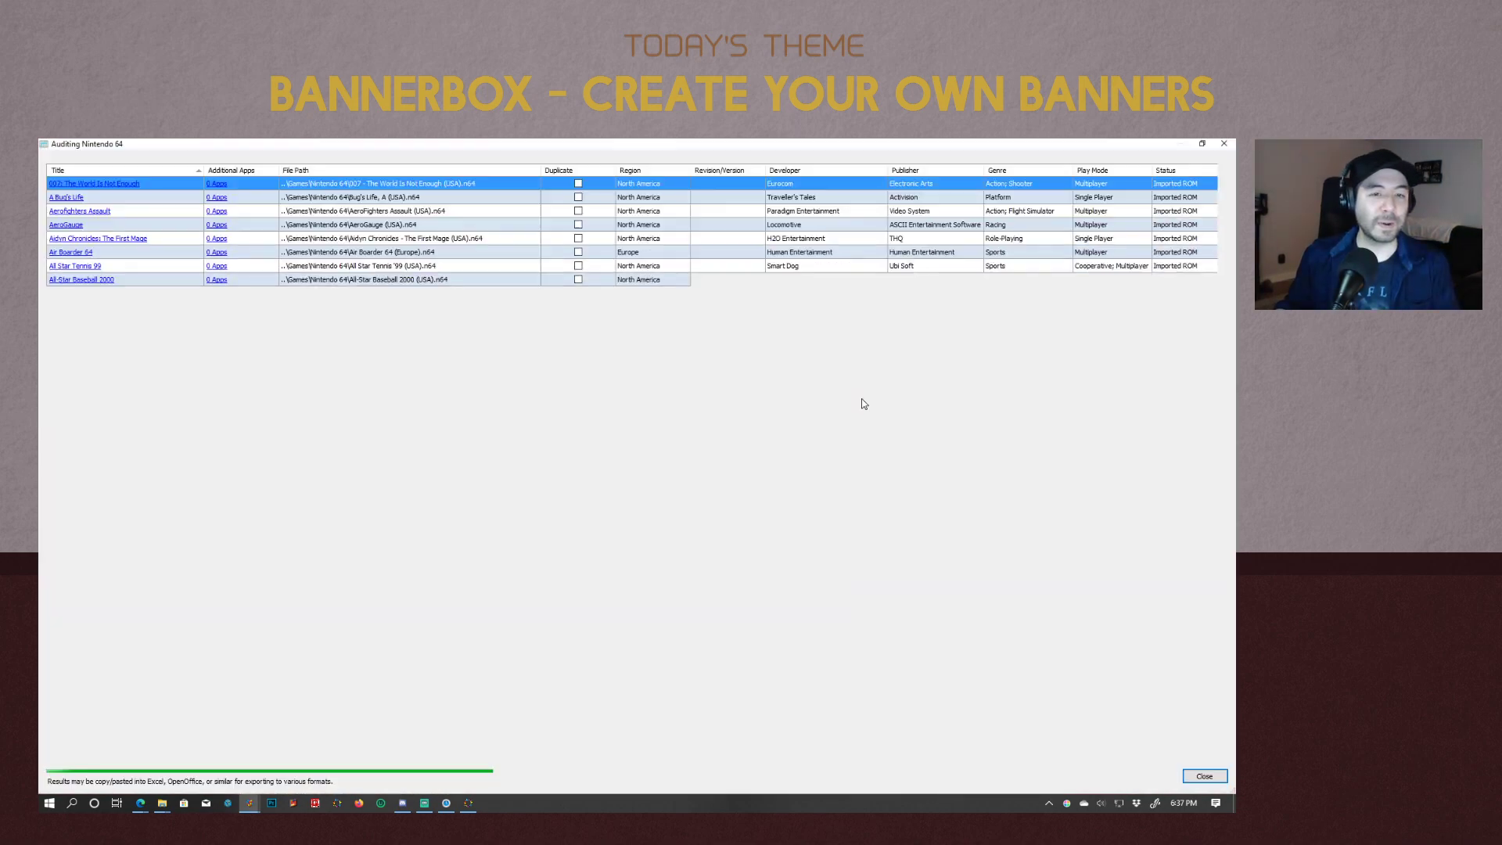
scroll(798, 468, "down", 5)
scroll(798, 467, "up", 5)
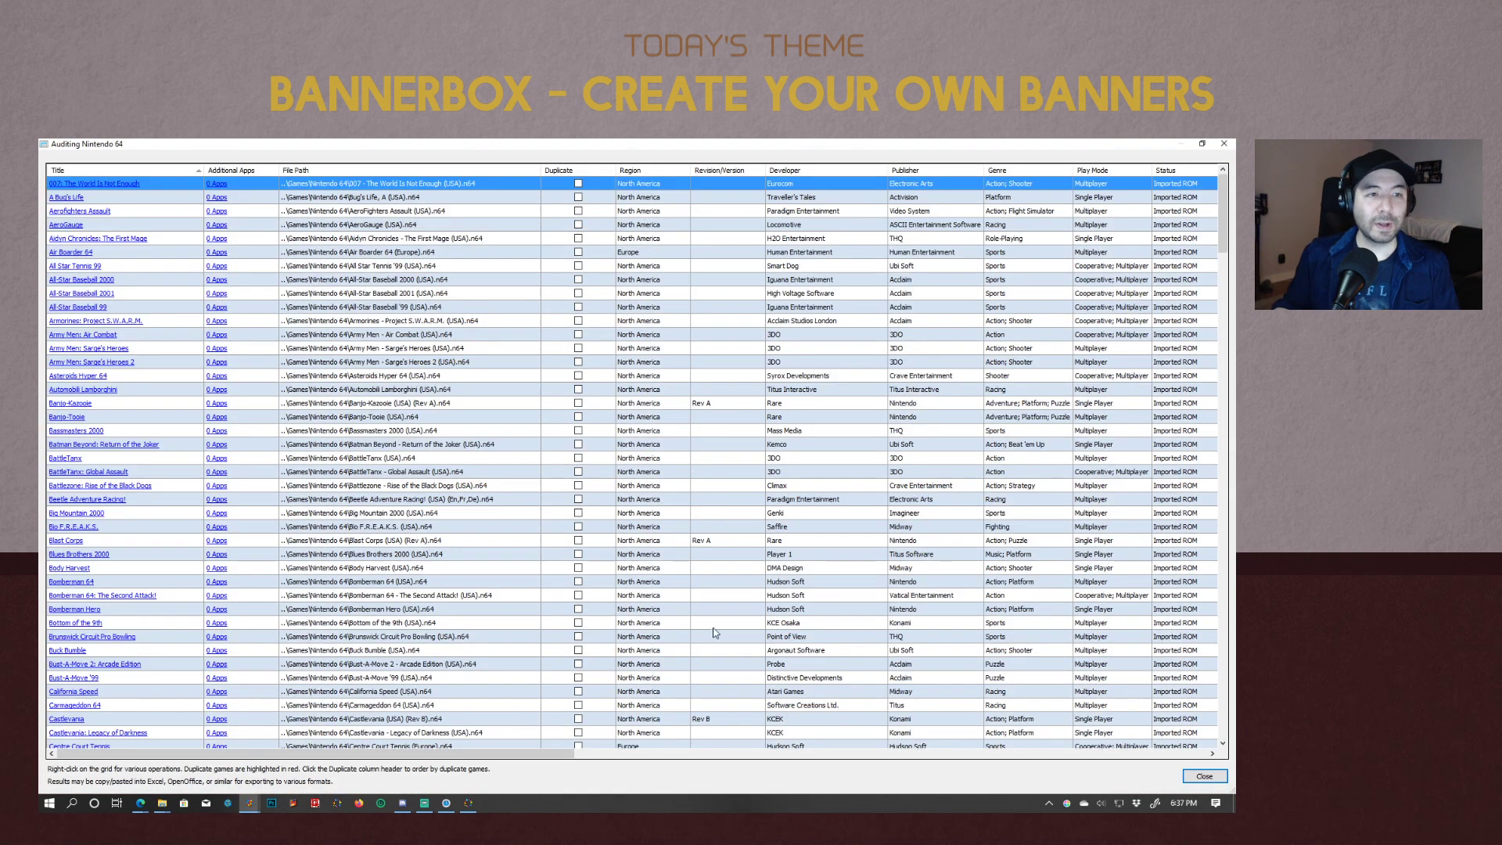
left_click_drag(548, 753, 1180, 755)
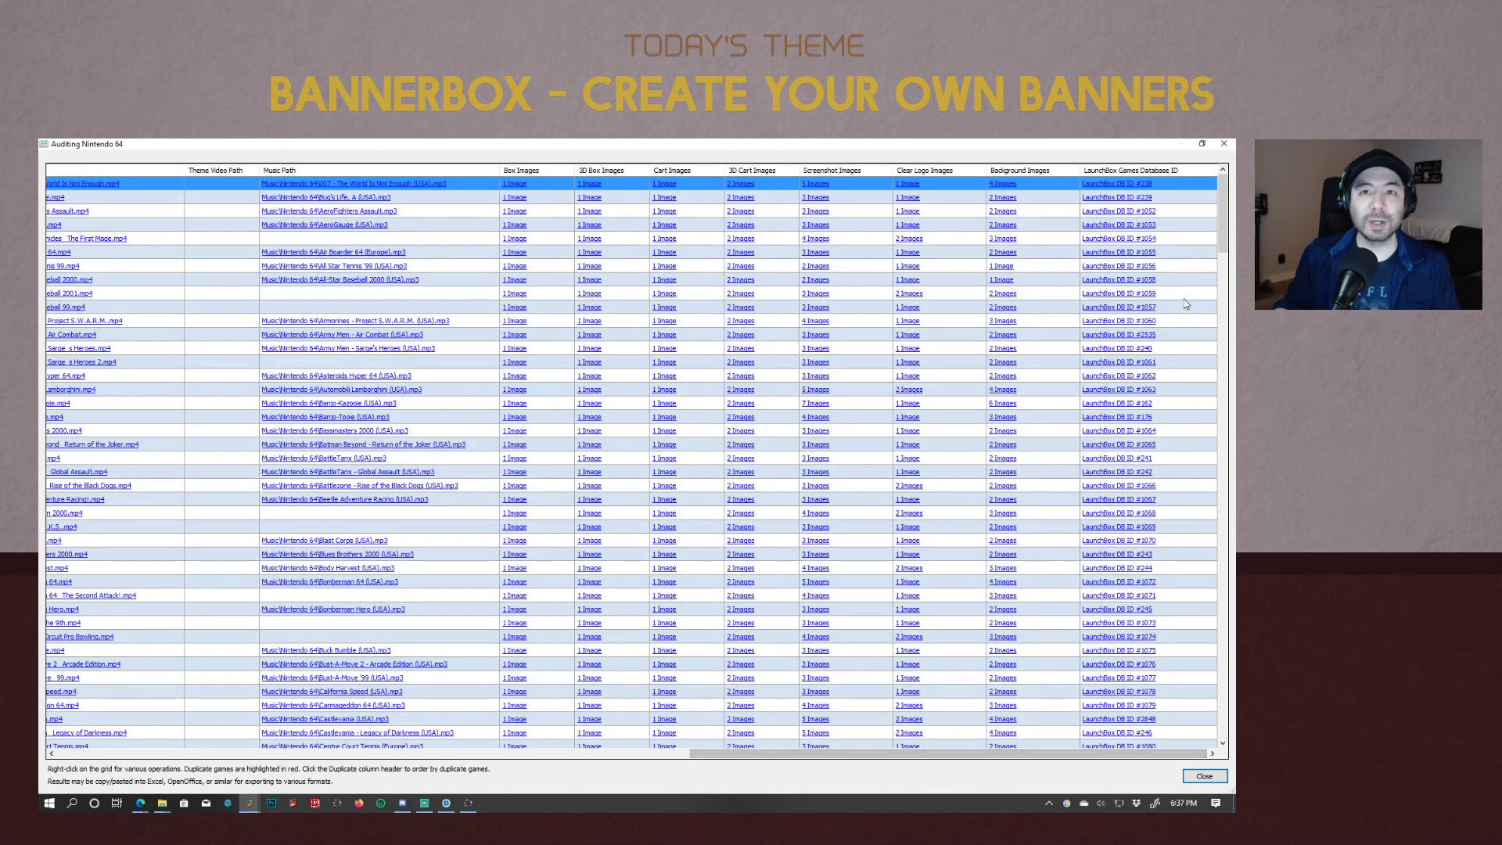
Sort the audit by LaunchBox Games Database ID in ascending and descending order to check for missing IDs, and close it.
left_click(1147, 171)
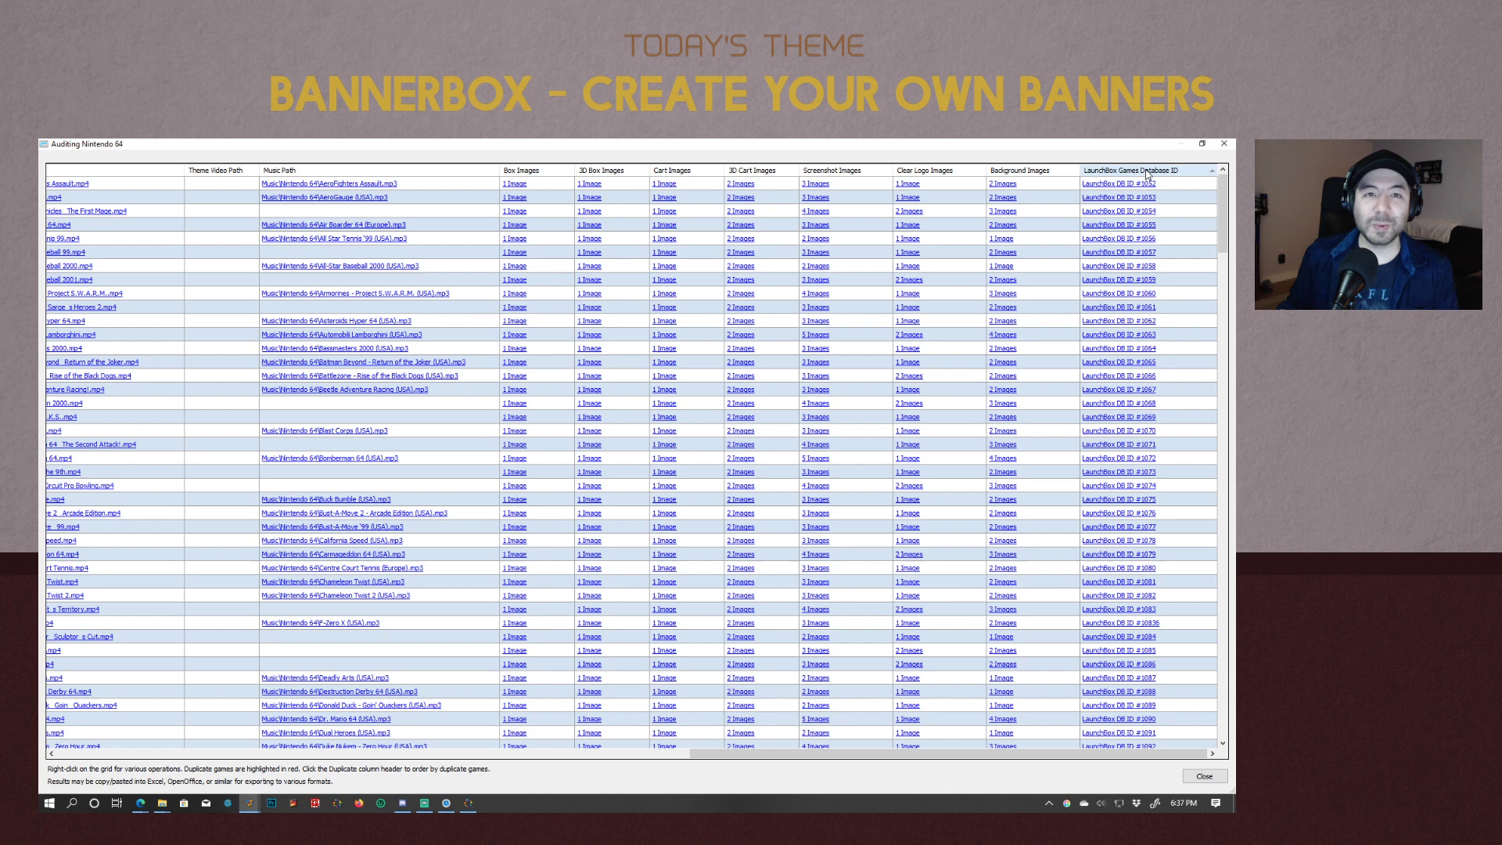
left_click(1148, 174)
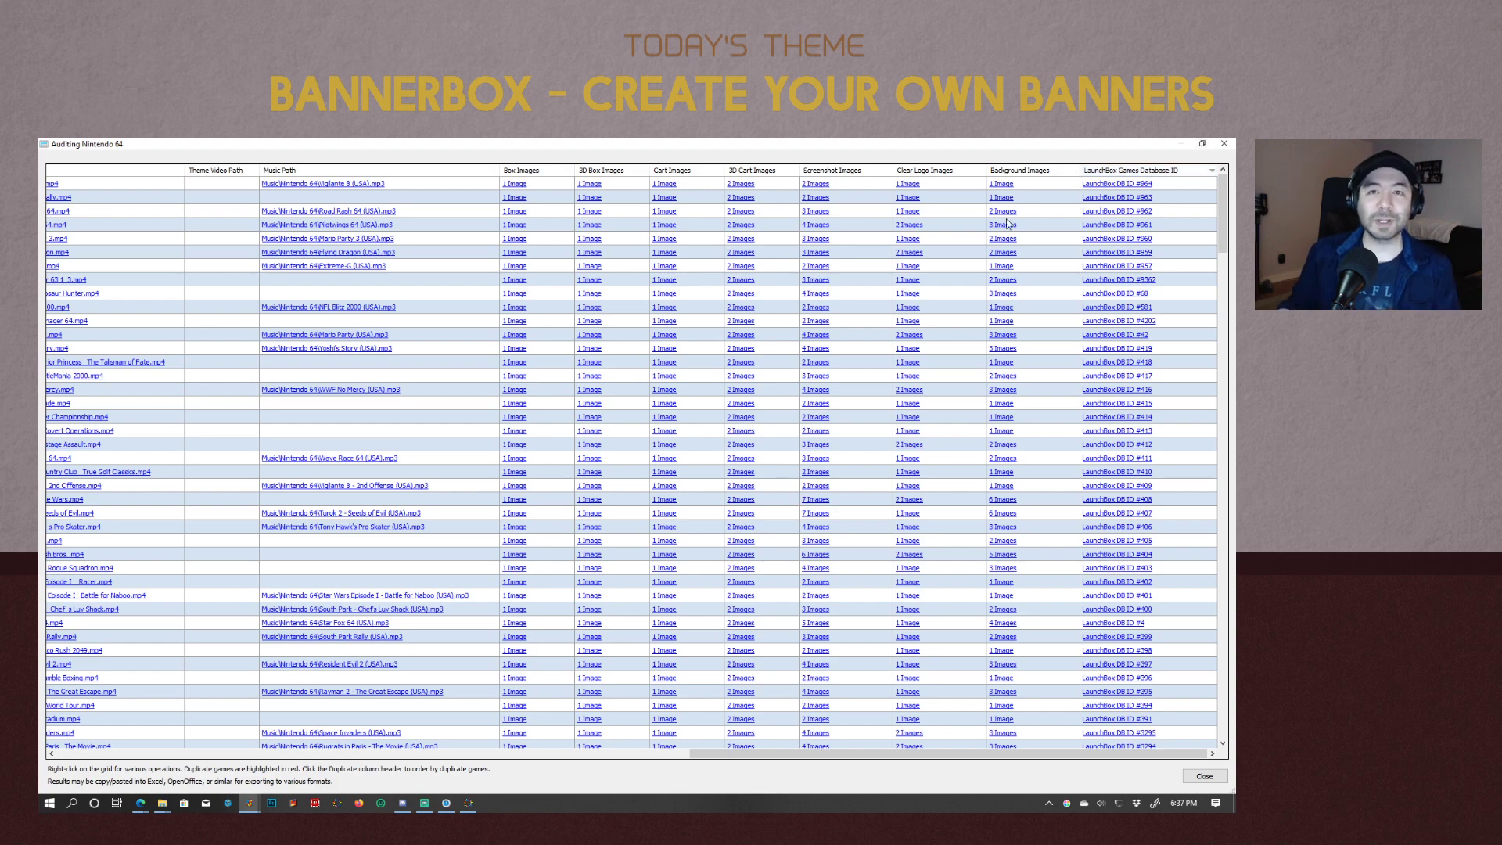
mouse_move(843, 753)
left_mouse_down()
mouse_move(196, 728)
mouse_move(787, 720)
mouse_move(842, 744)
left_mouse_up()
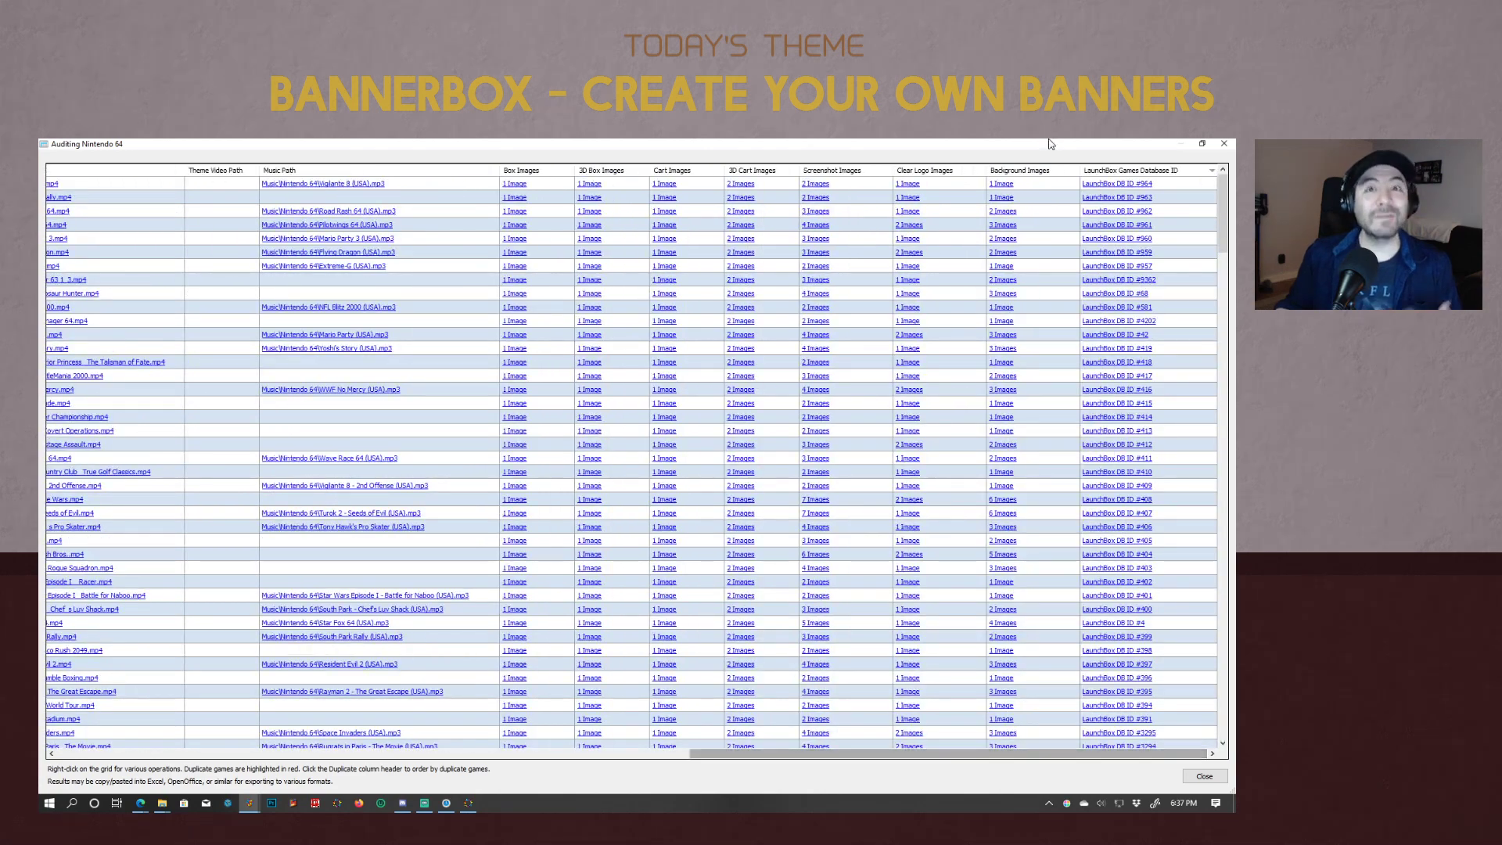
left_click(1224, 143)
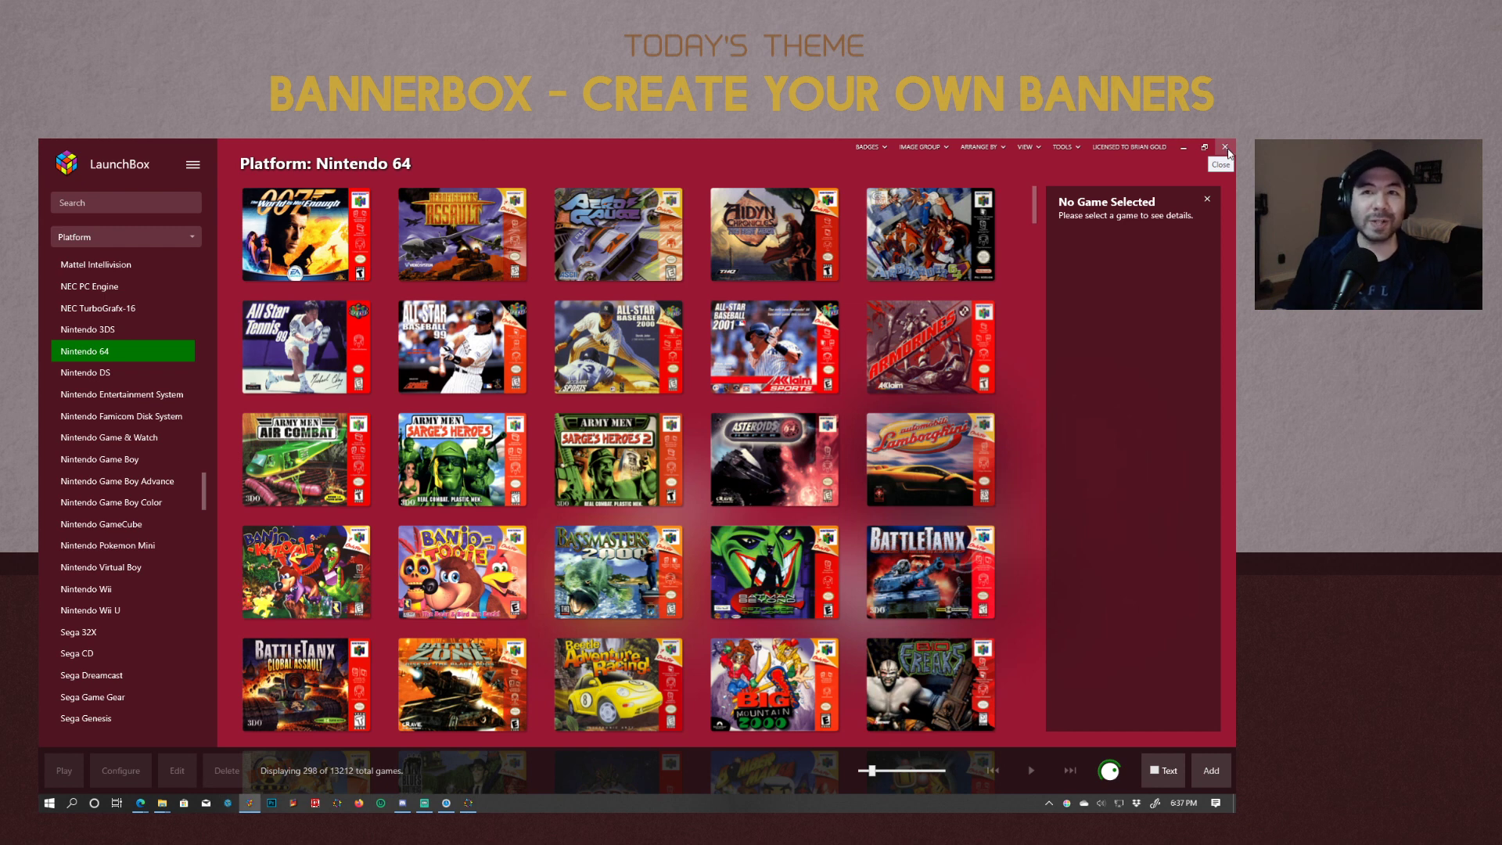
Return to the Theme Creator, open the CustomGameImage1 view for editing, and expand its Background element group.
left_click(1182, 147)
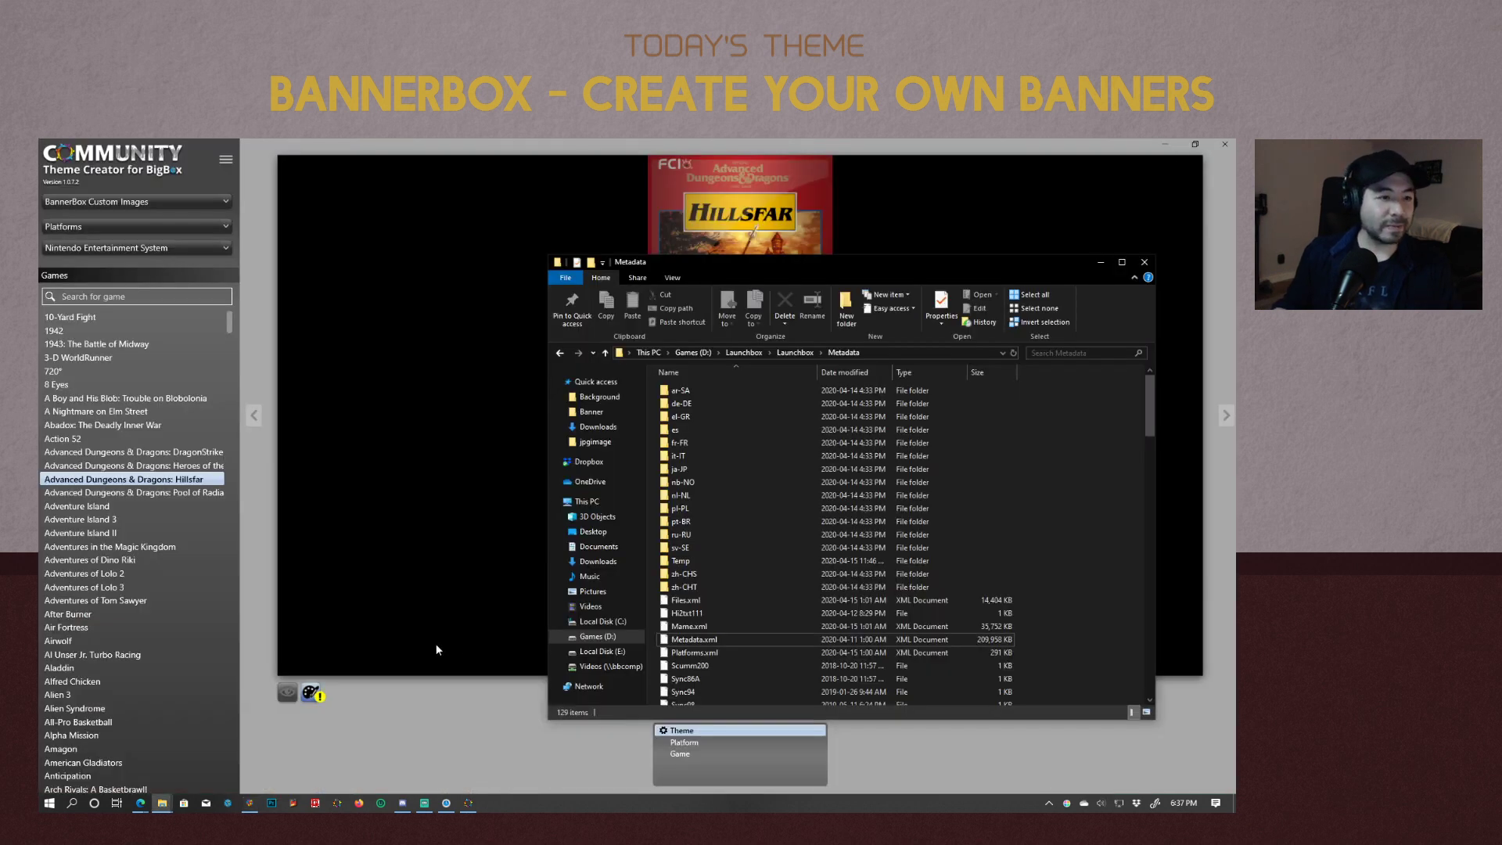
left_click(402, 724)
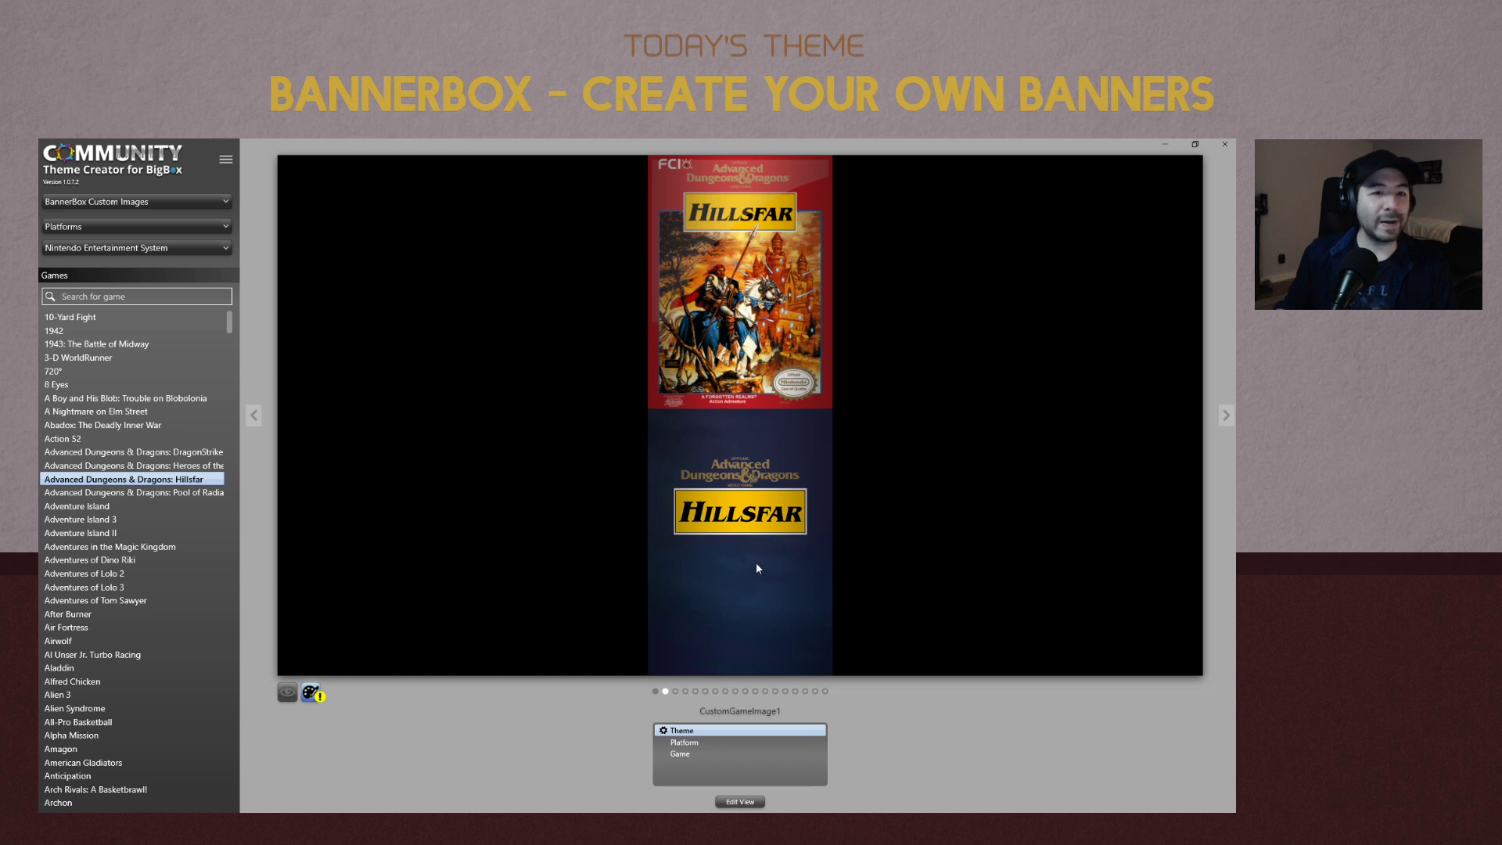
left_click(743, 803)
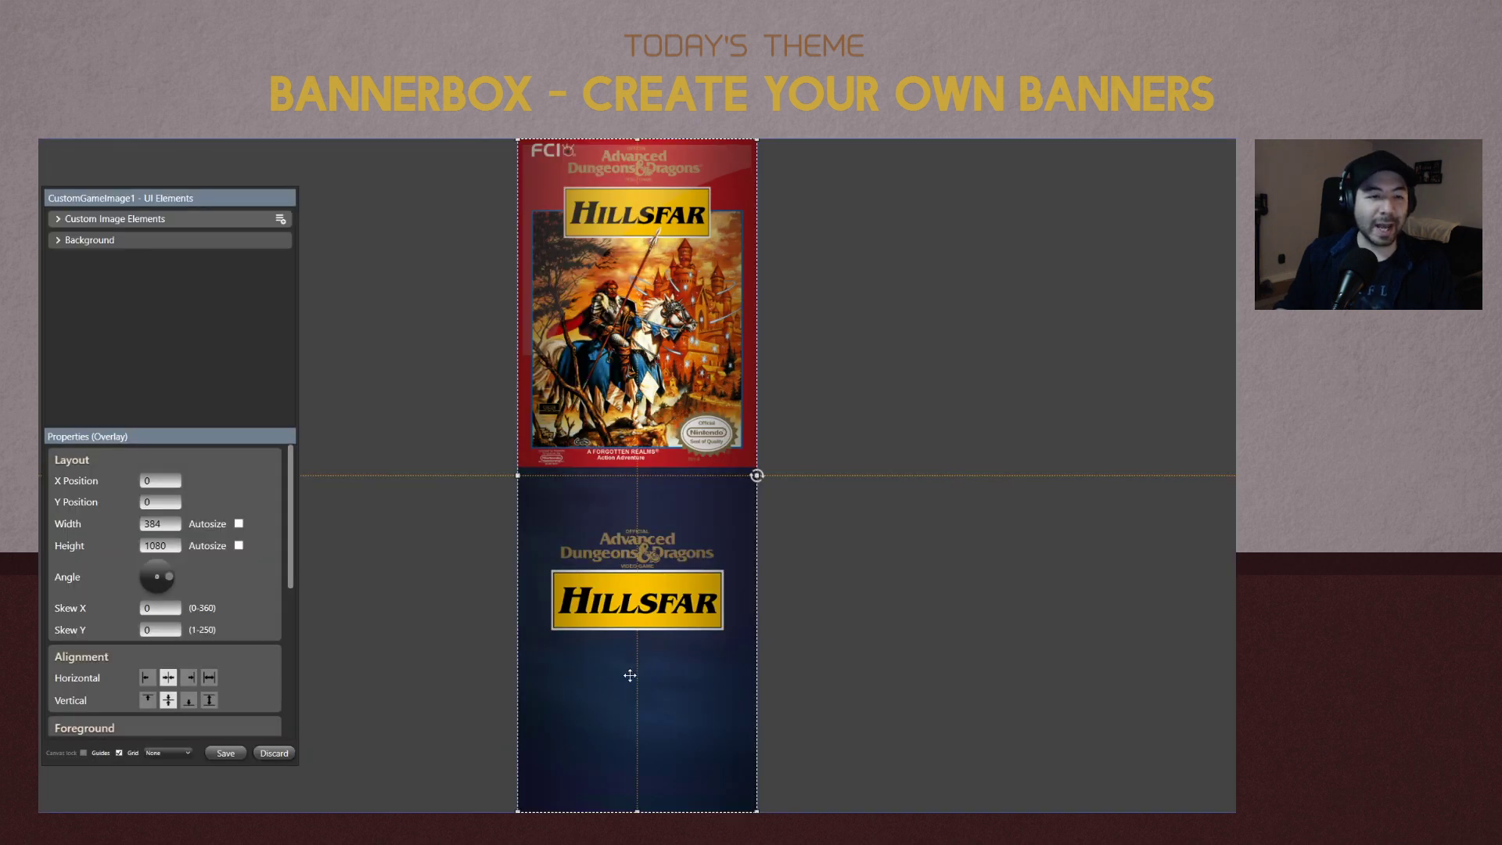
left_click_drag(139, 193, 327, 187)
left_click(248, 234)
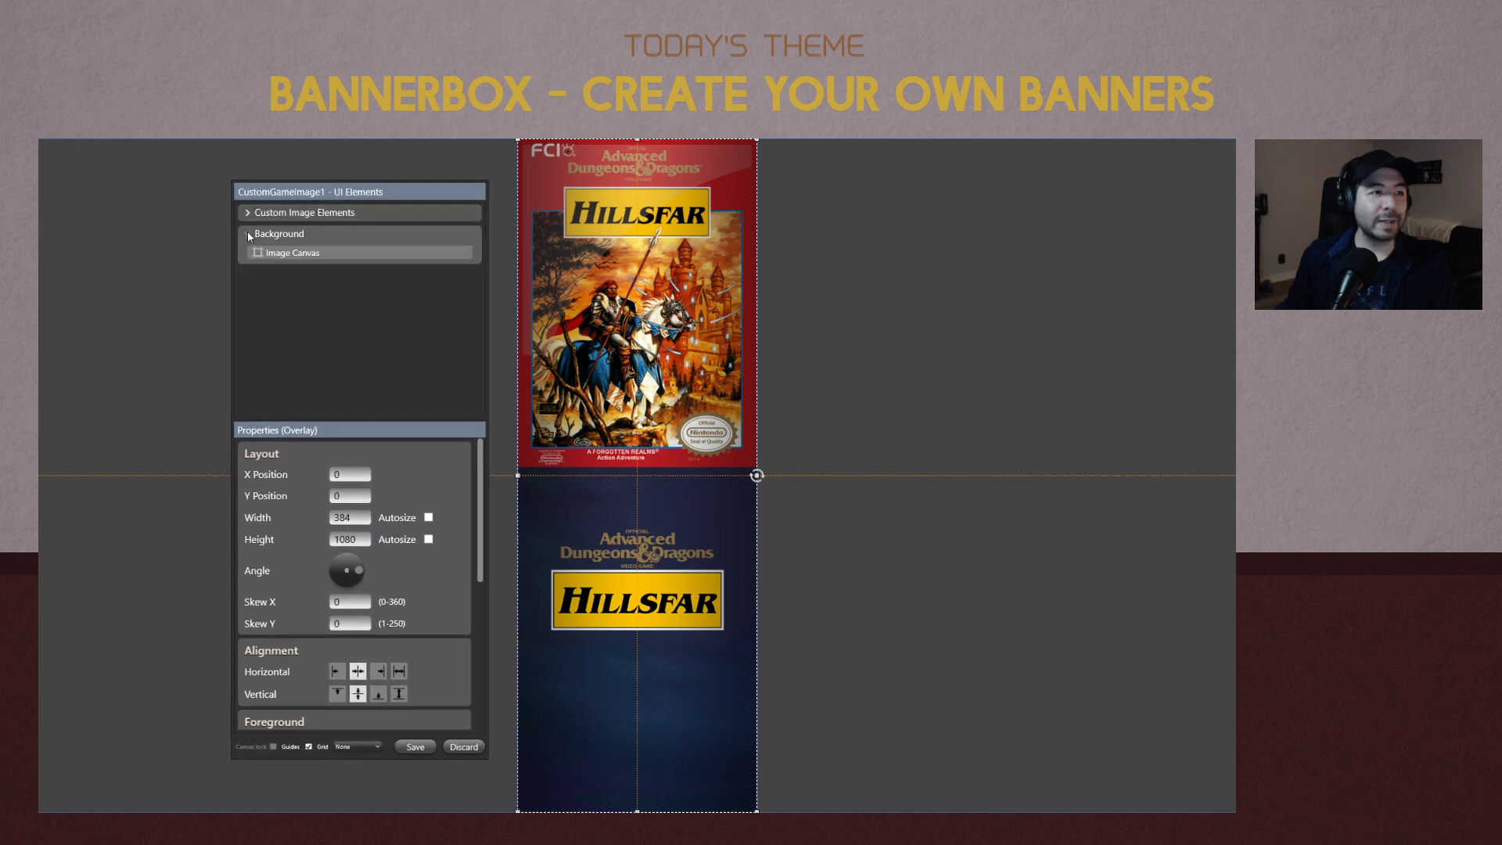
Examine the Image Canvas dimensions, expand the Custom Image Elements group, and inspect its Background image's properties.
left_click(309, 254)
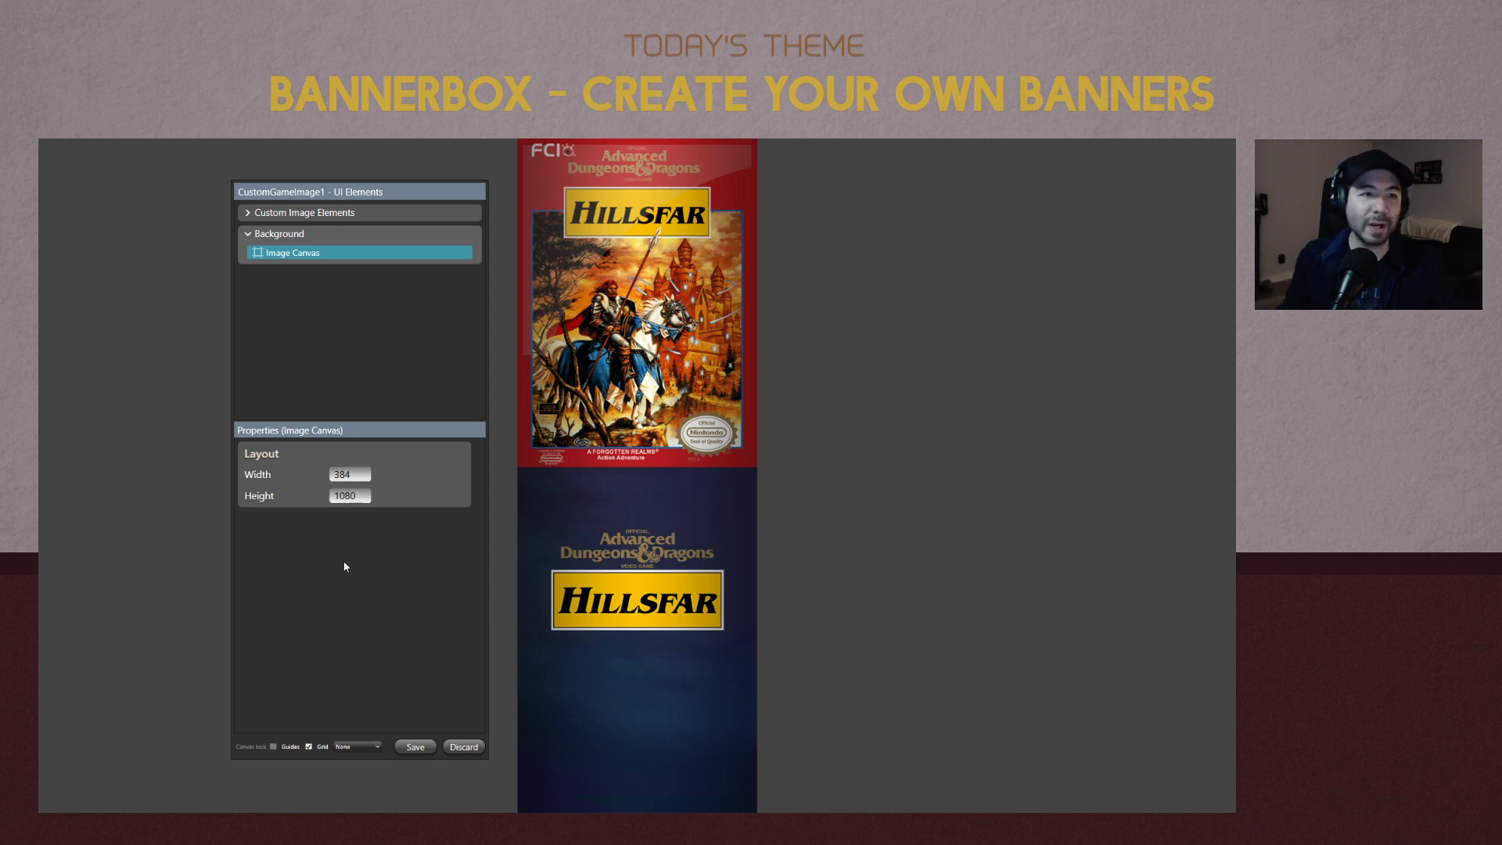
left_click(249, 234)
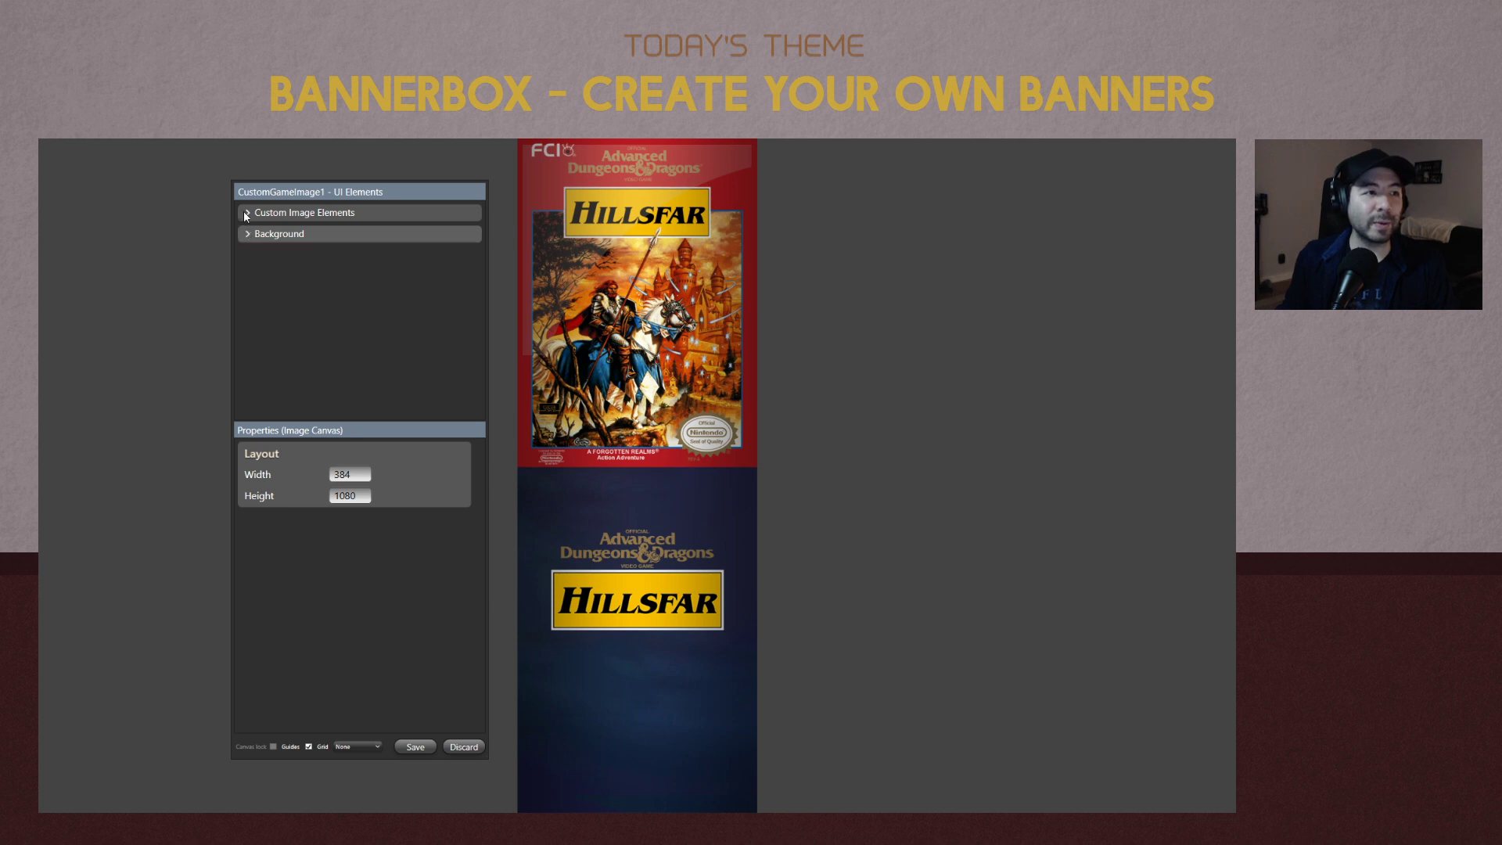
left_click(246, 213)
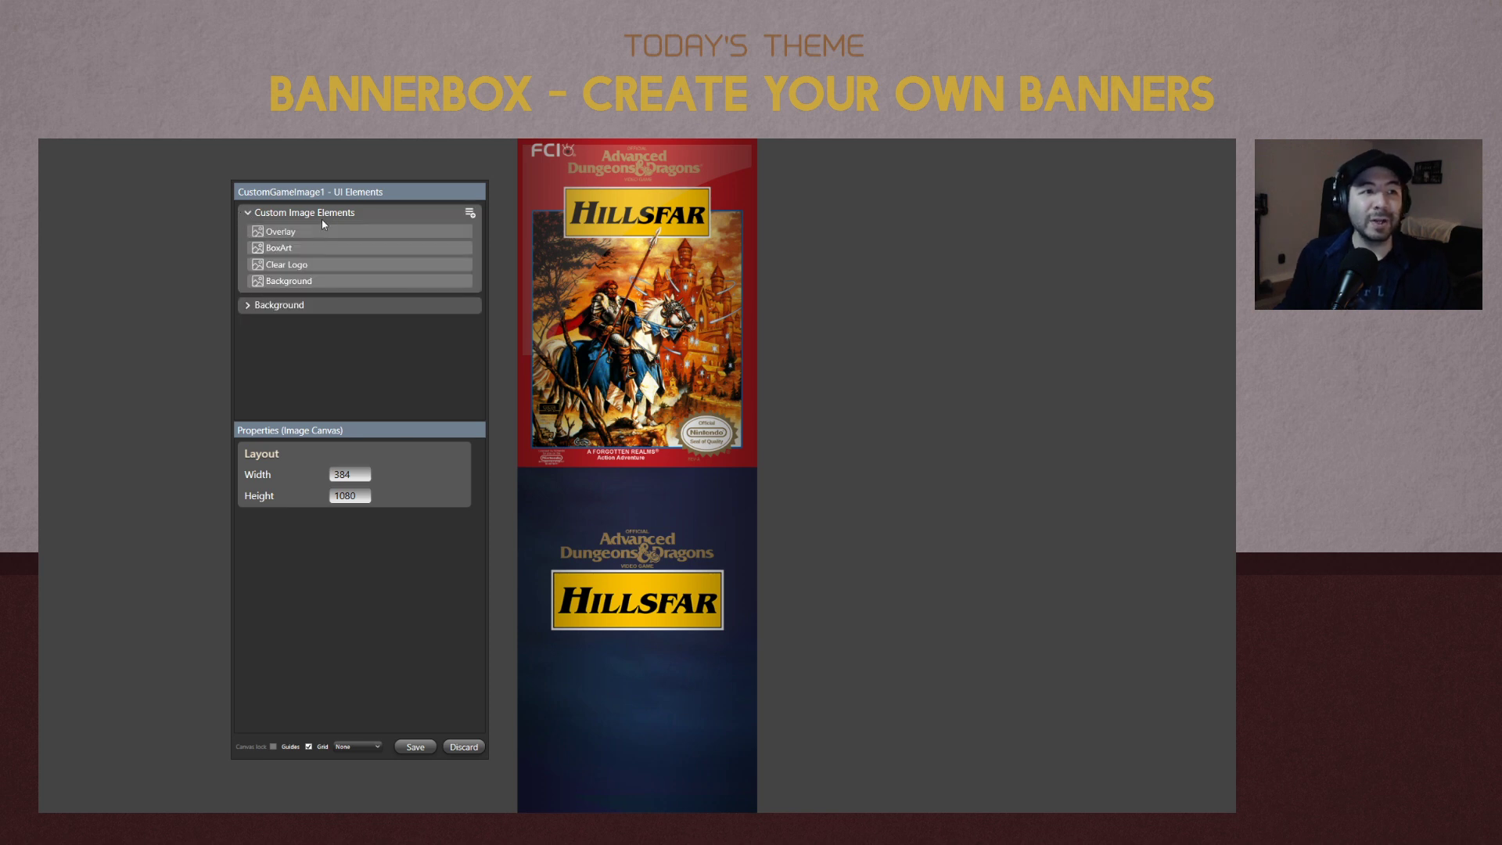
left_click(322, 282)
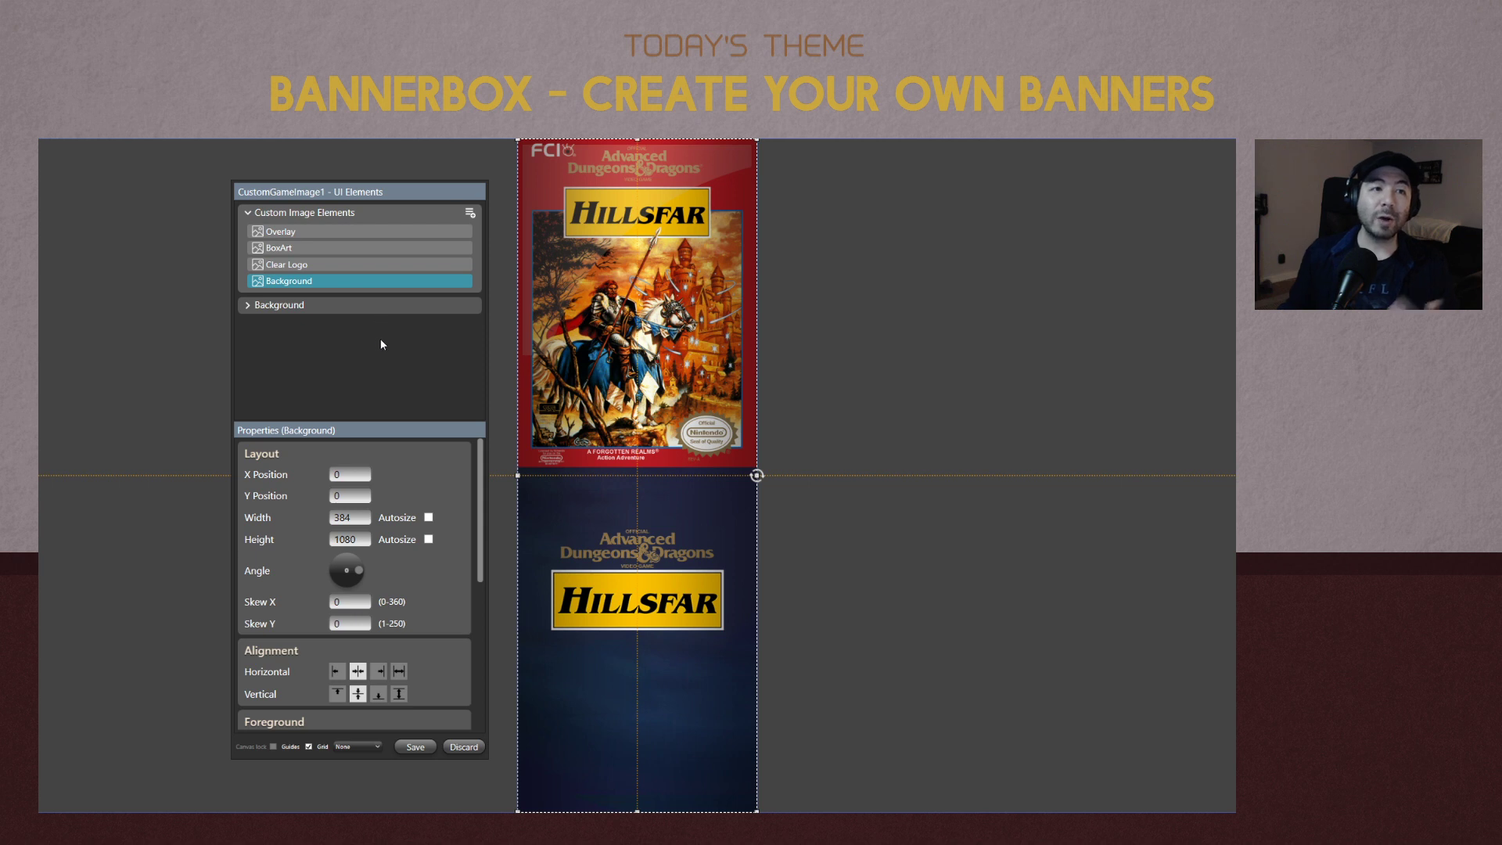
Preview the banner with the Overlay image's opacity at 0%, and restore the opacity to 100%.
left_click(337, 232)
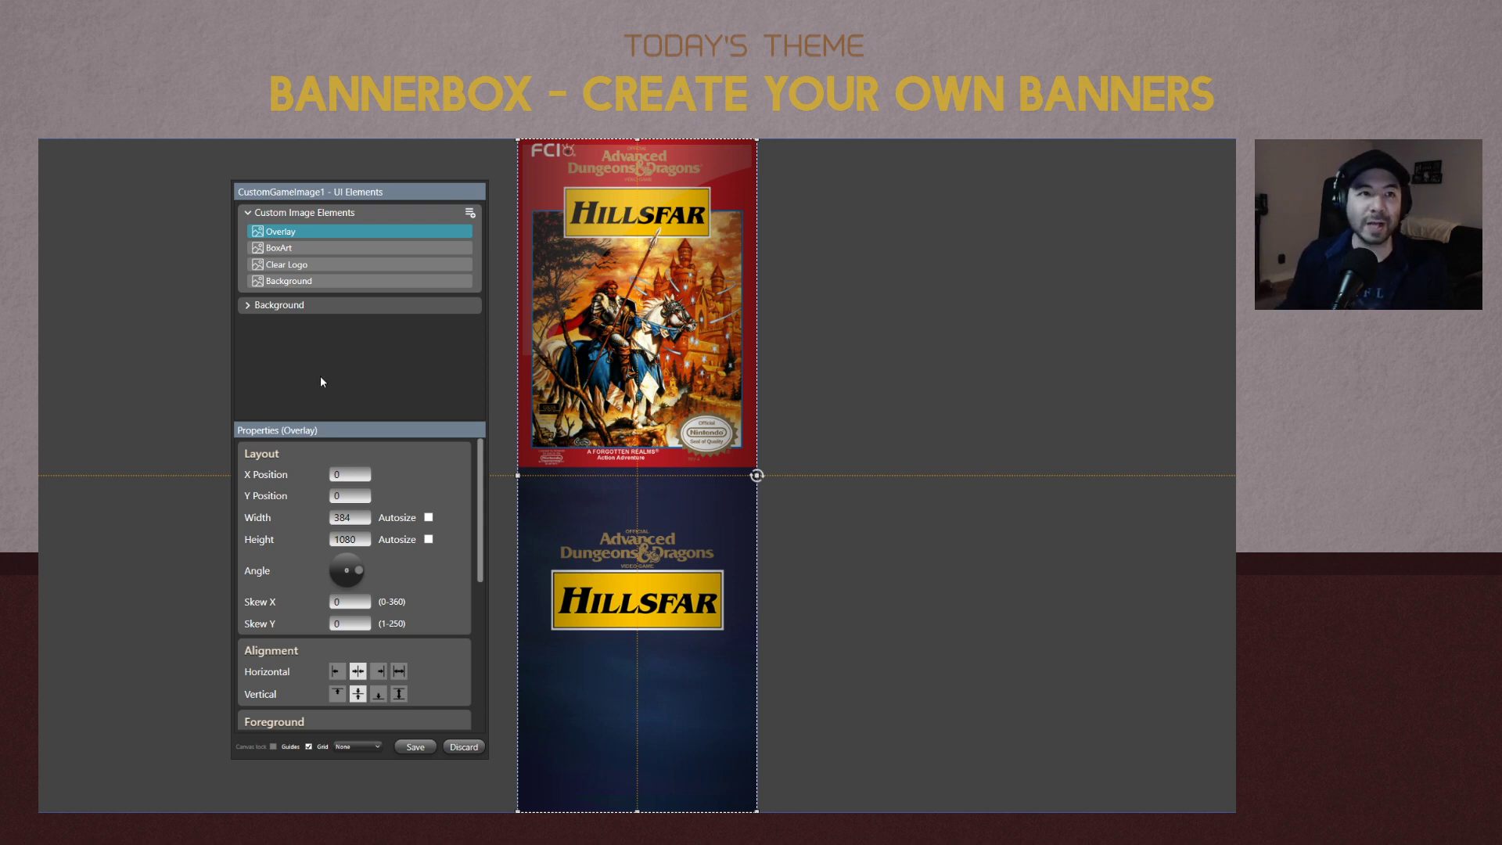
scroll(443, 608, "down", 5)
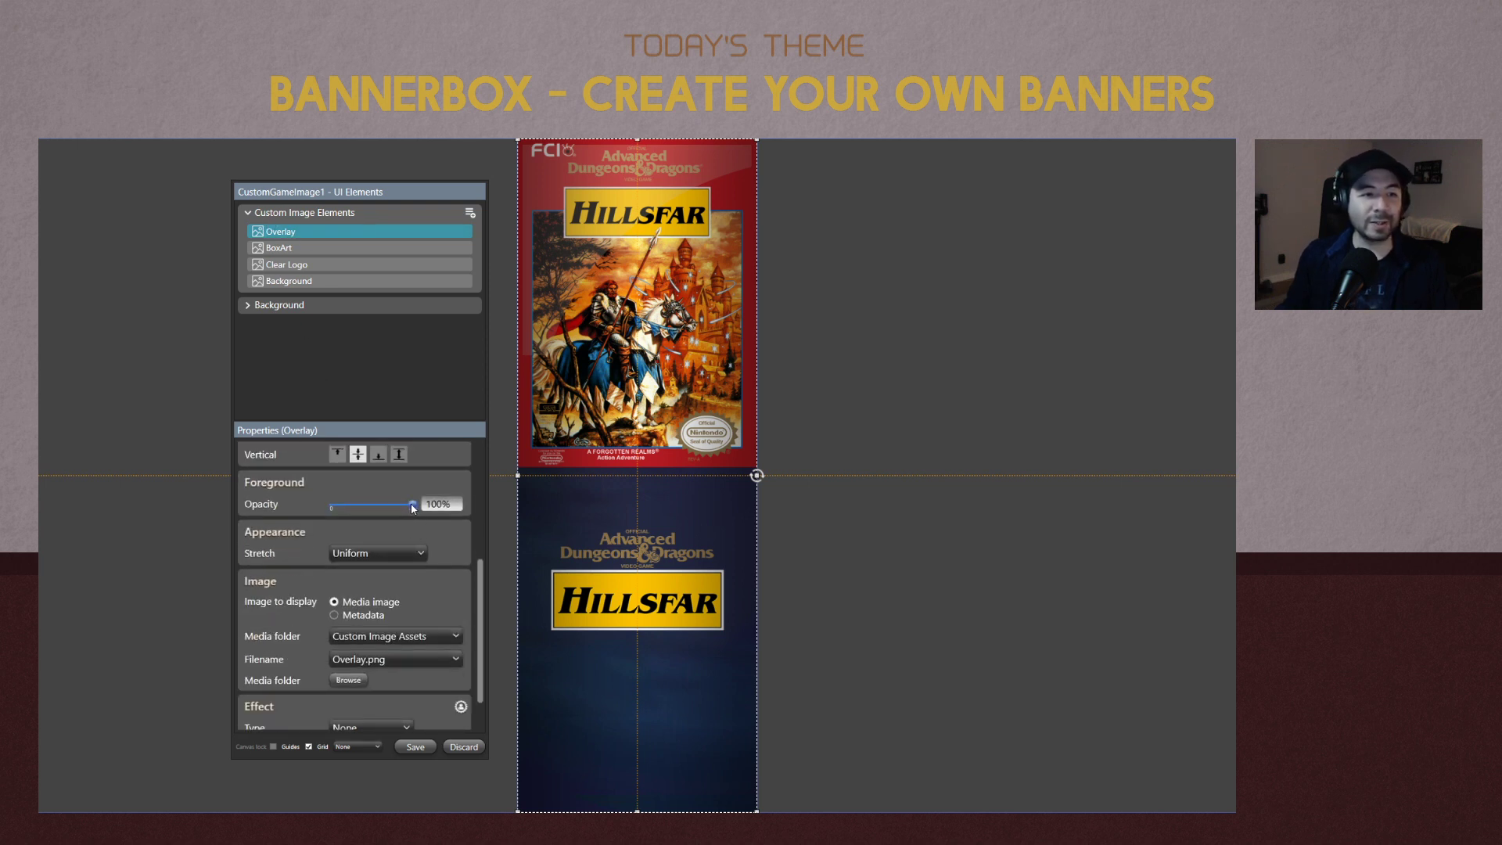
left_click_drag(413, 509, 225, 494)
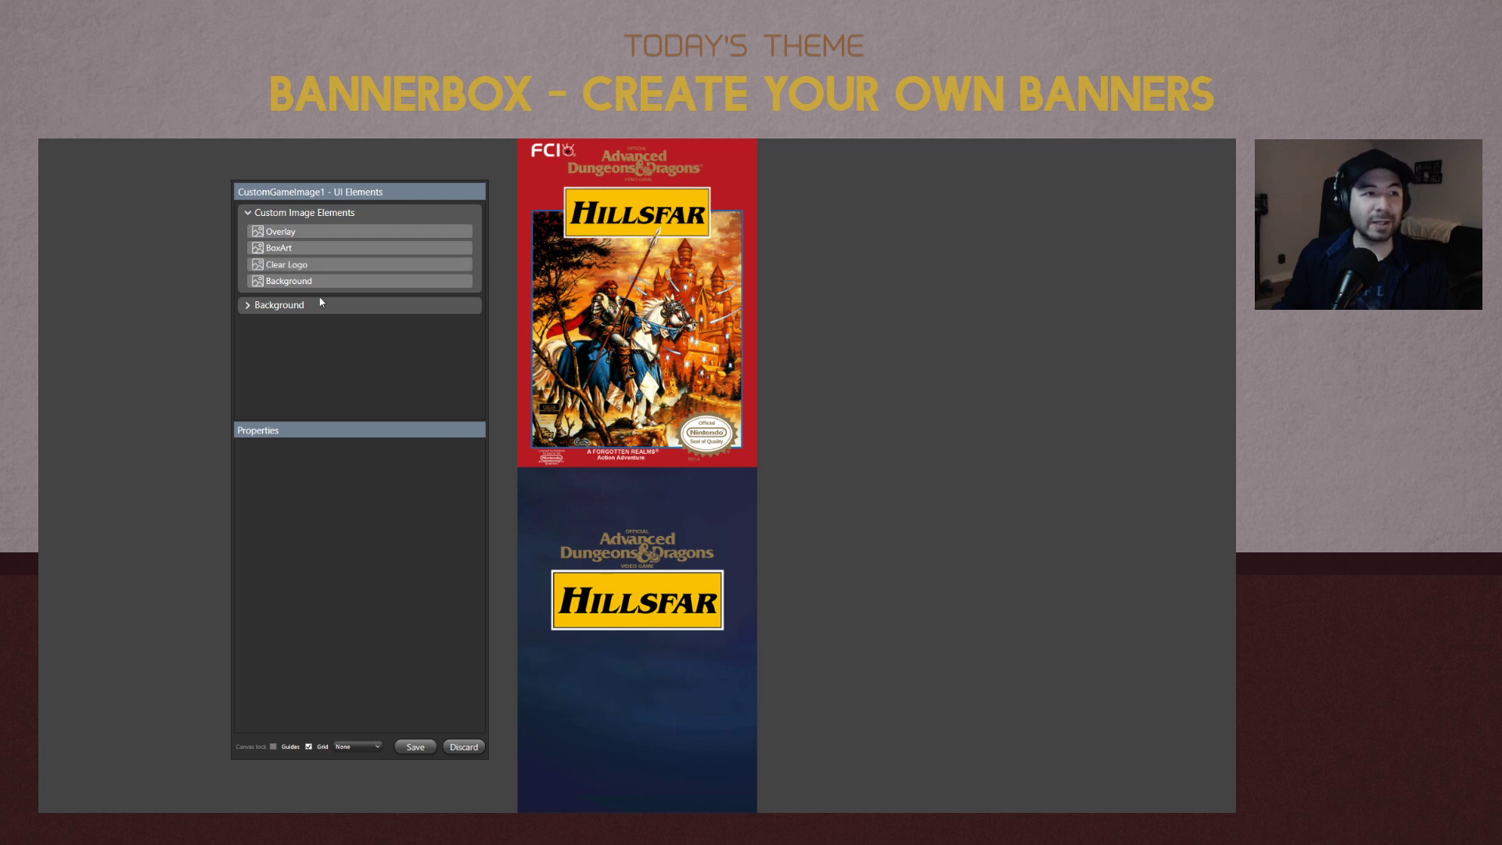
left_click(297, 234)
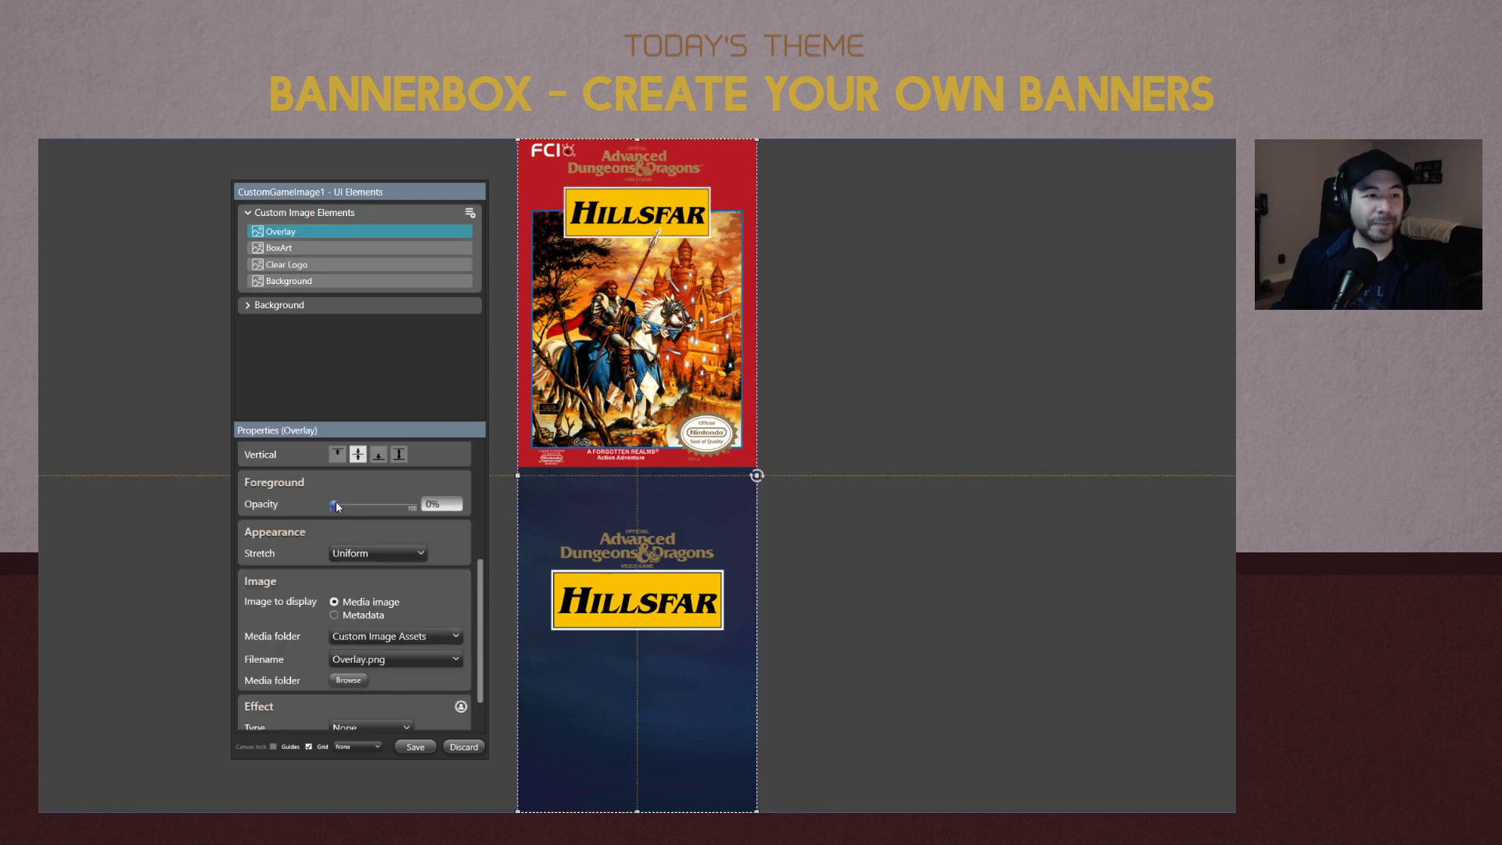
left_click_drag(336, 506, 522, 521)
left_click(1055, 662)
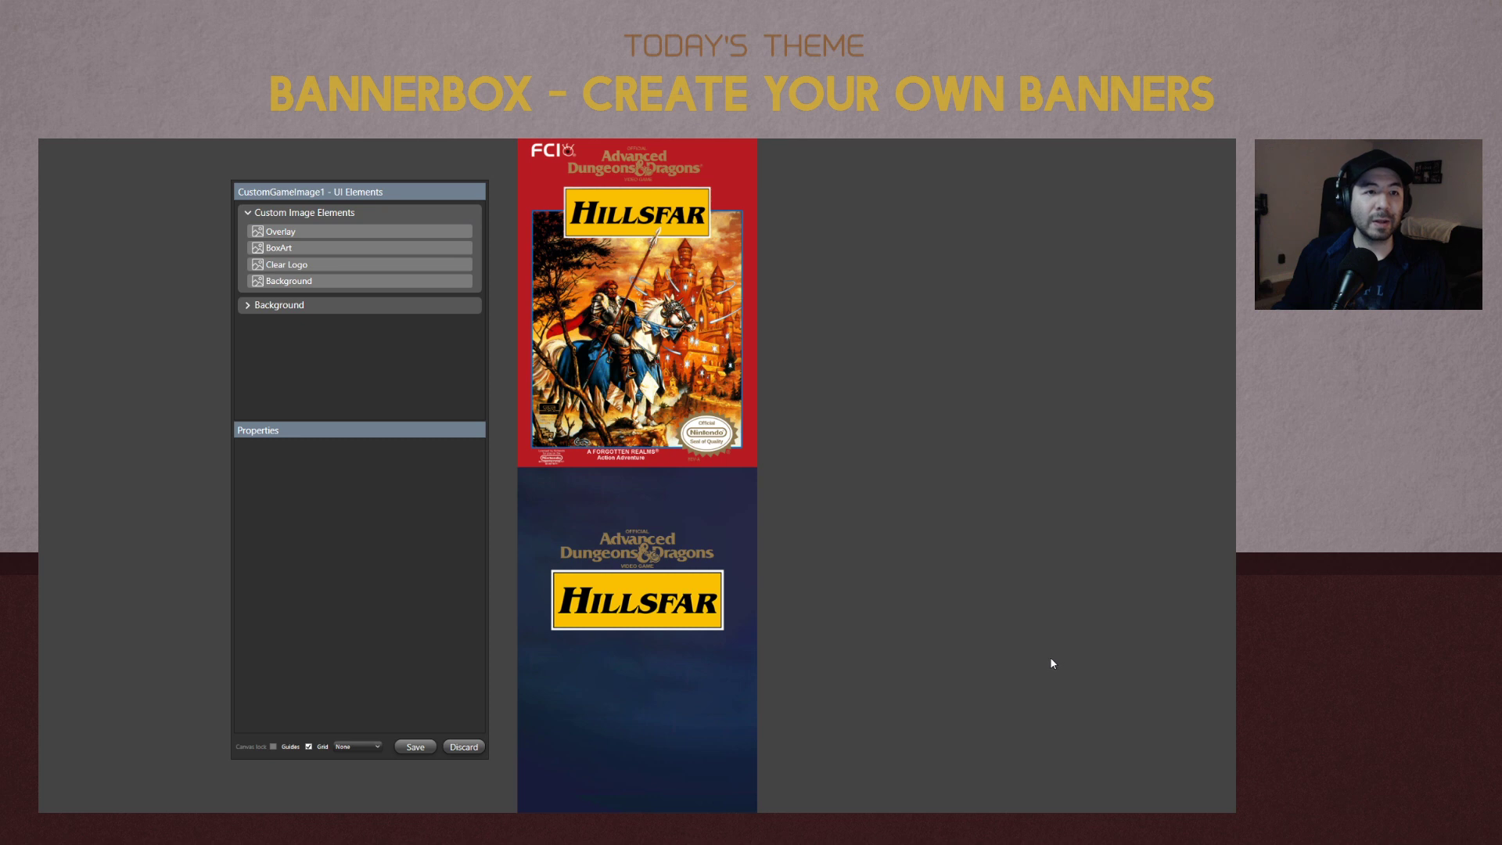
left_click(358, 232)
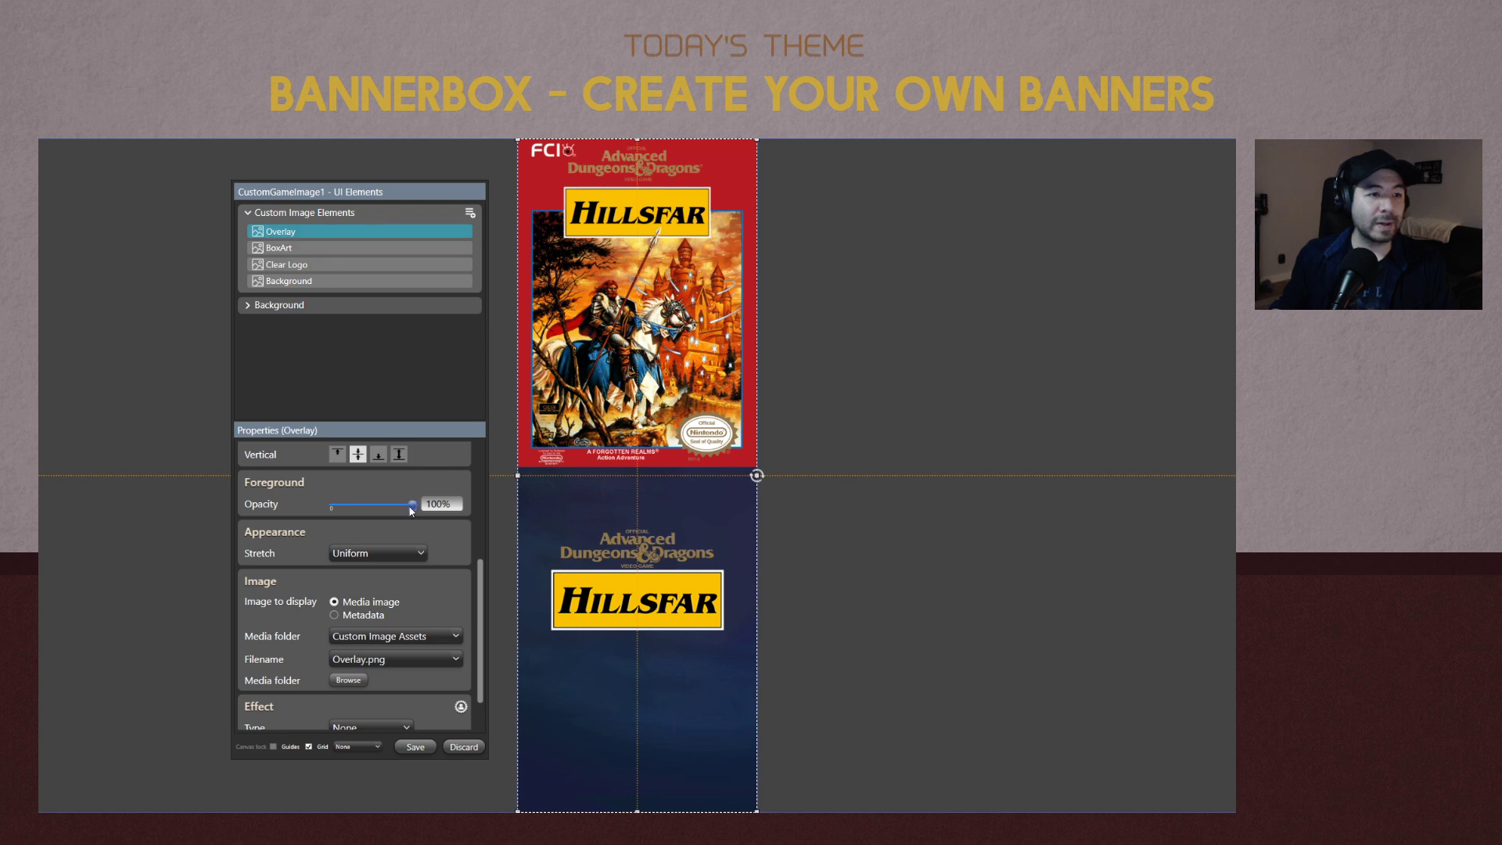
left_click_drag(413, 505, 377, 503)
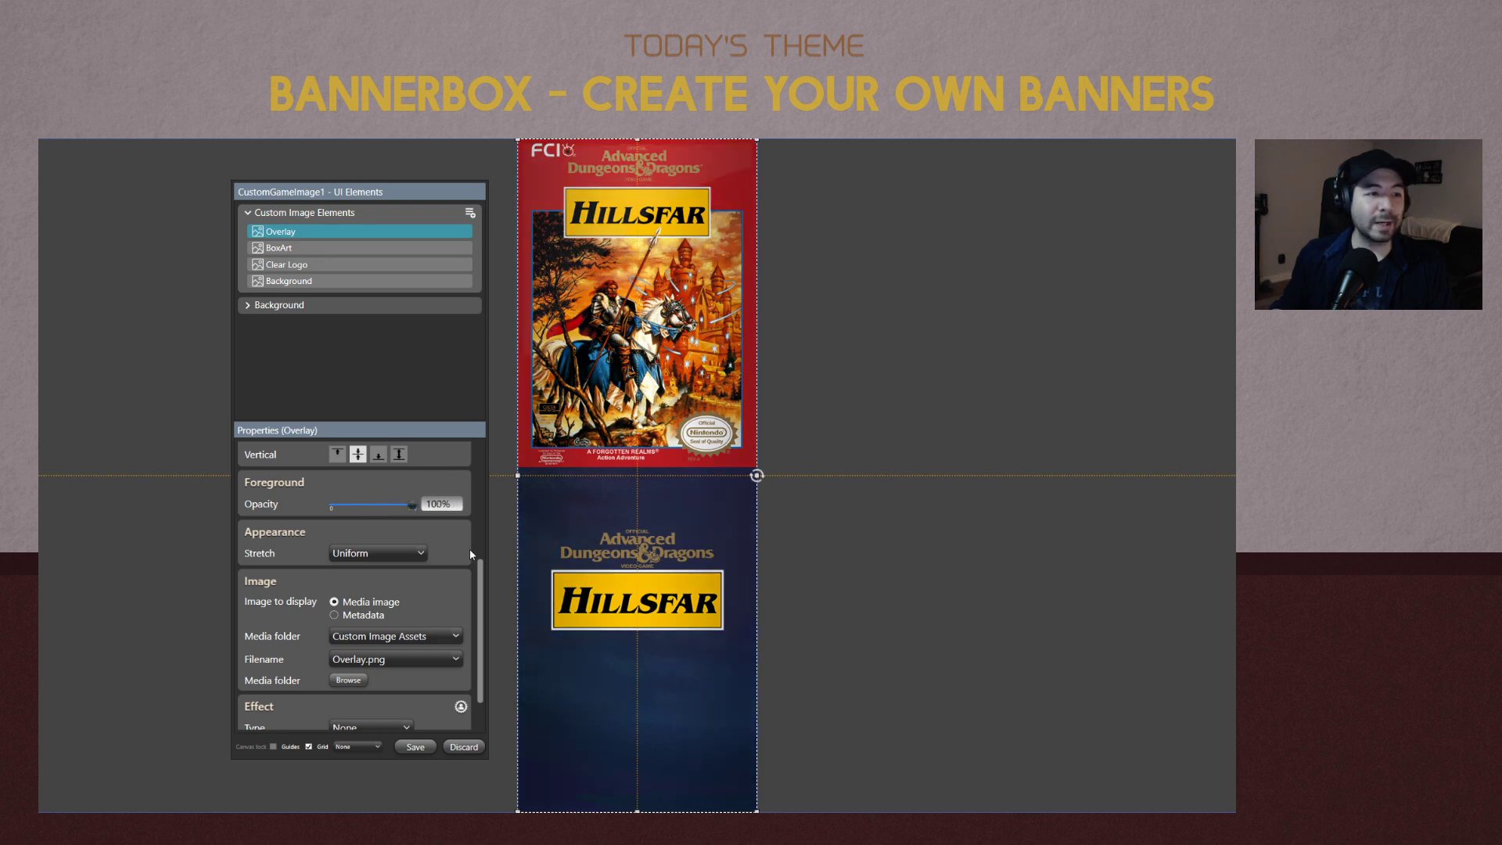
Review the remaining Overlay properties and the BoxArt element's image source and layout settings.
scroll(469, 548, "up", 3)
scroll(463, 524, "down", 3)
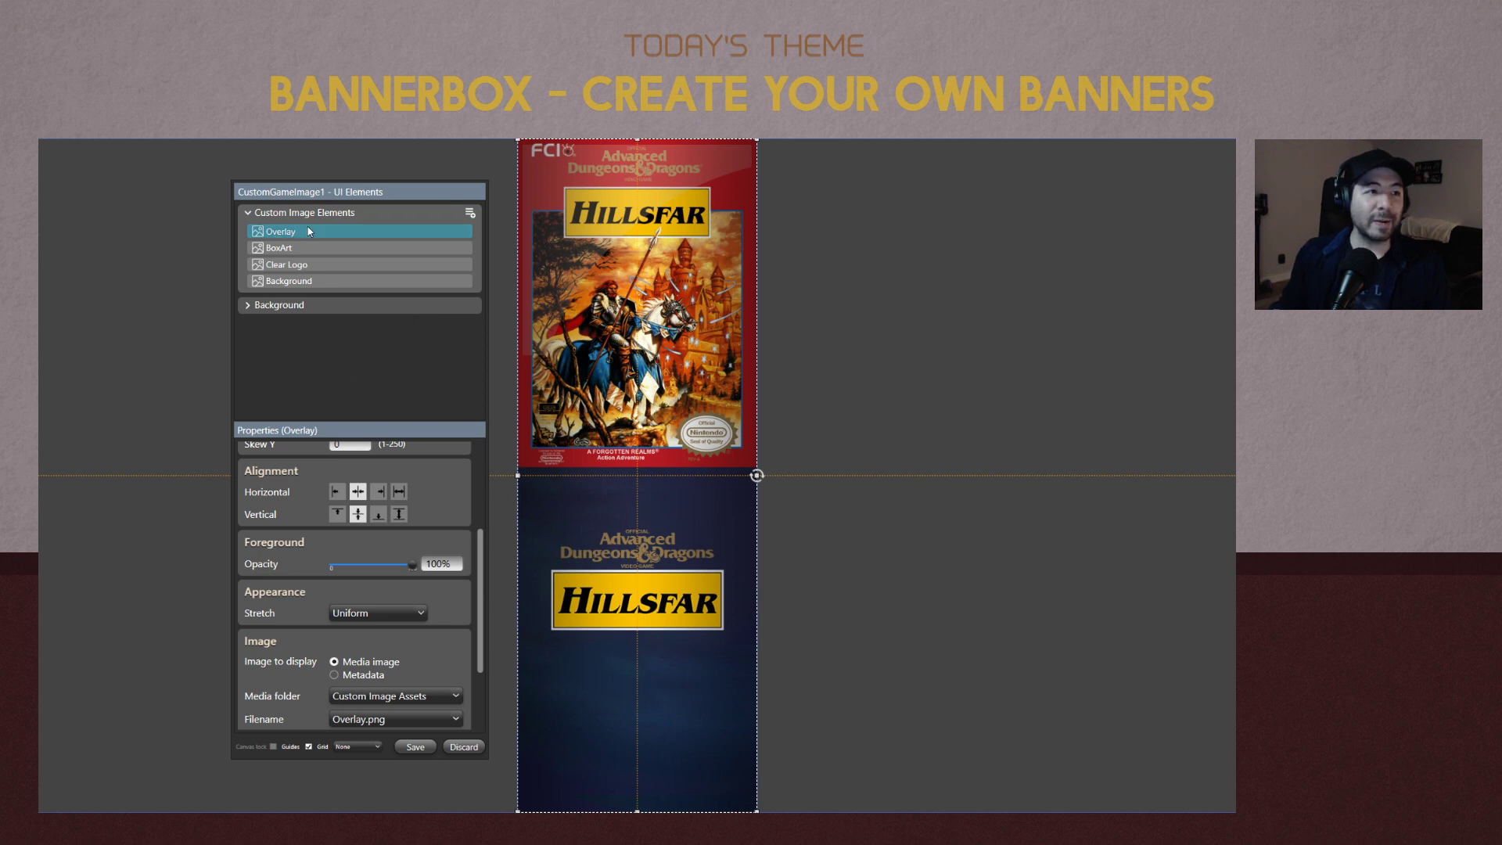
left_click(310, 249)
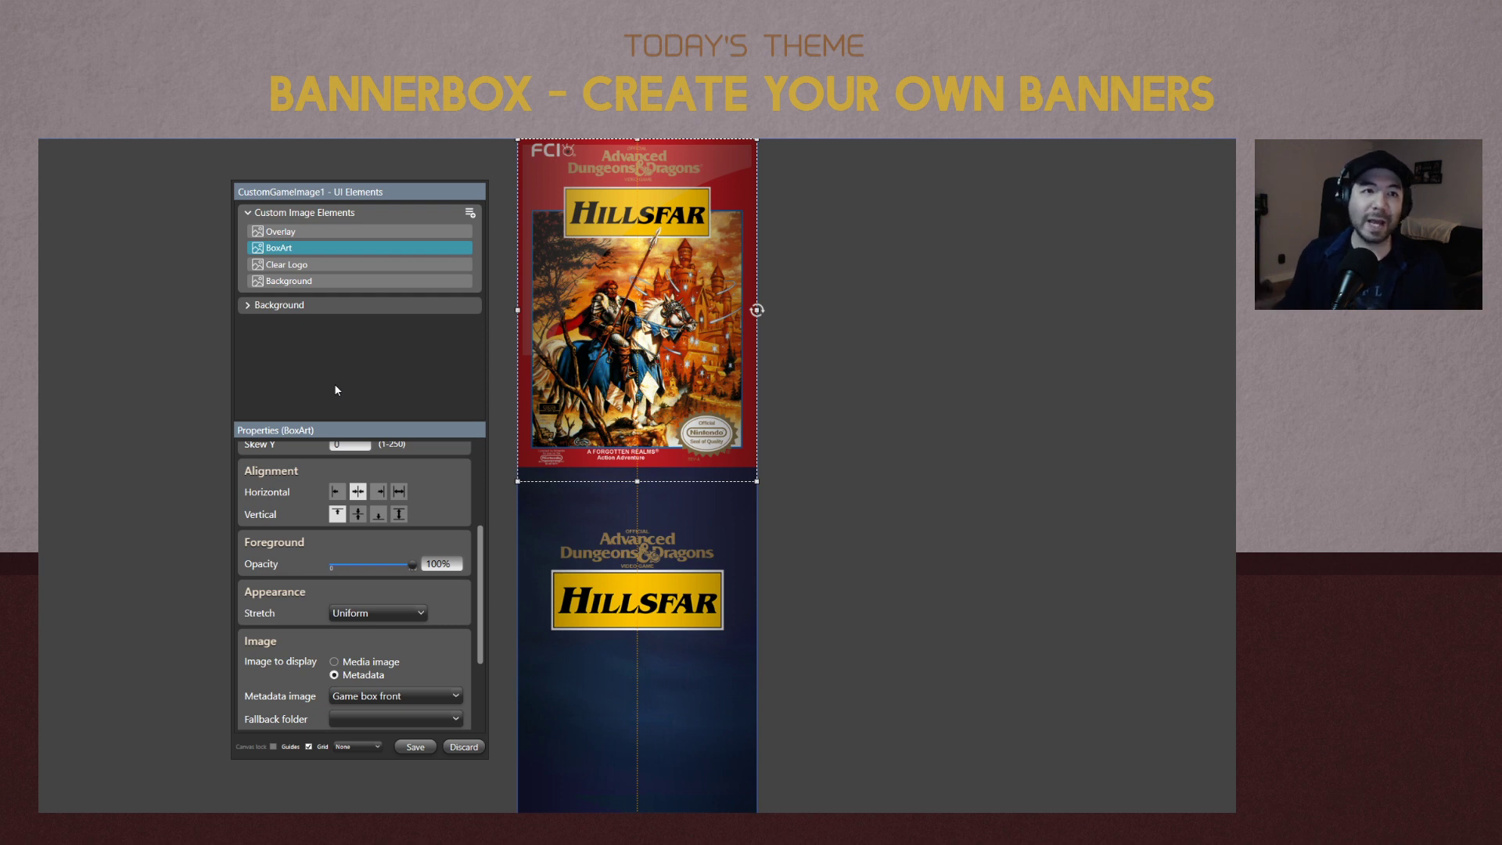
scroll(460, 495, "up", 3)
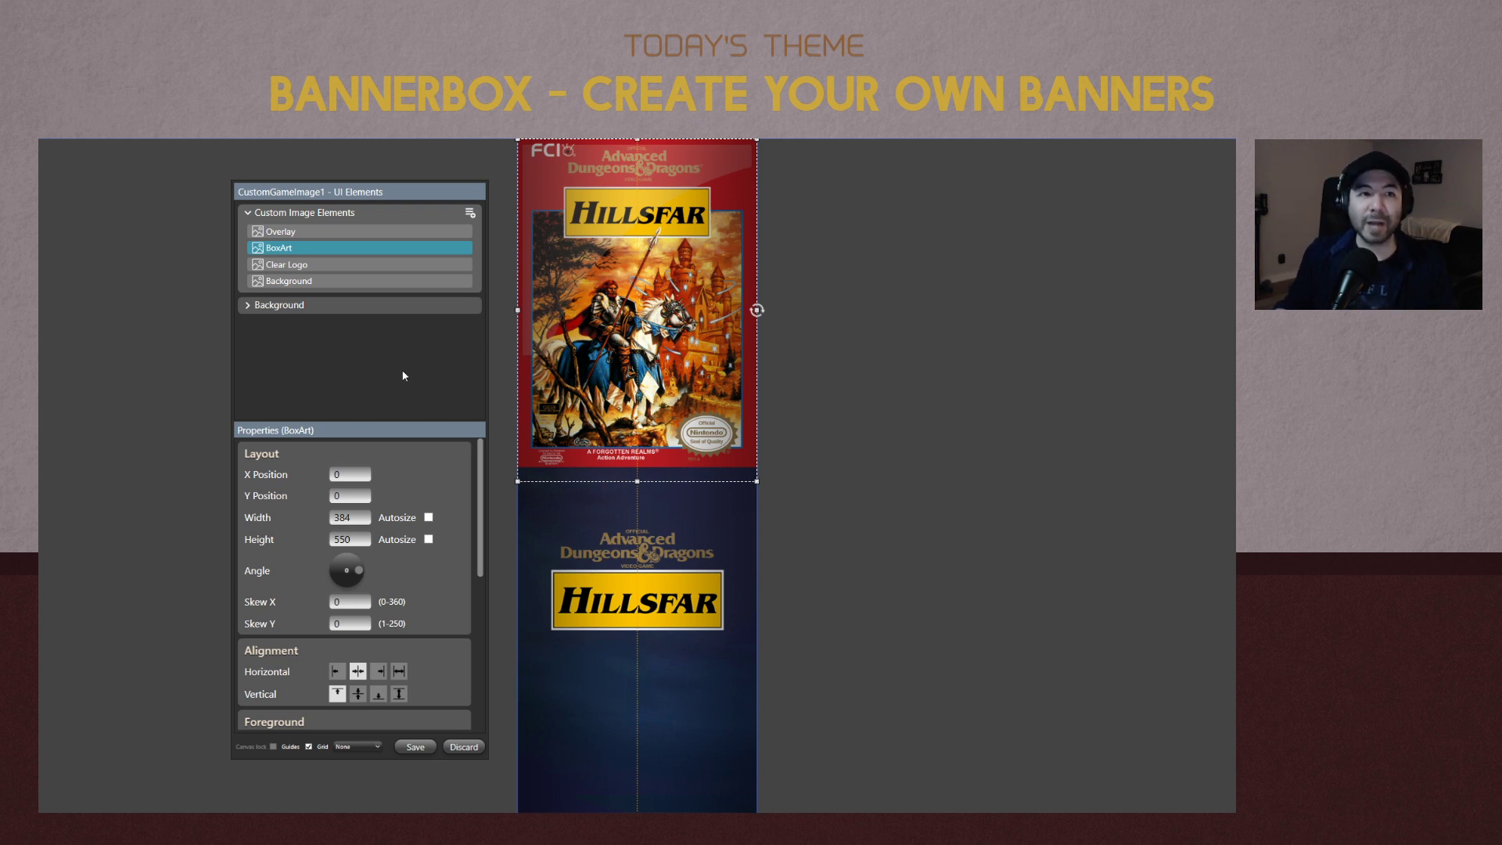
Try out a Release Date element in the Custom Image Elements group and delete it.
left_click(469, 213)
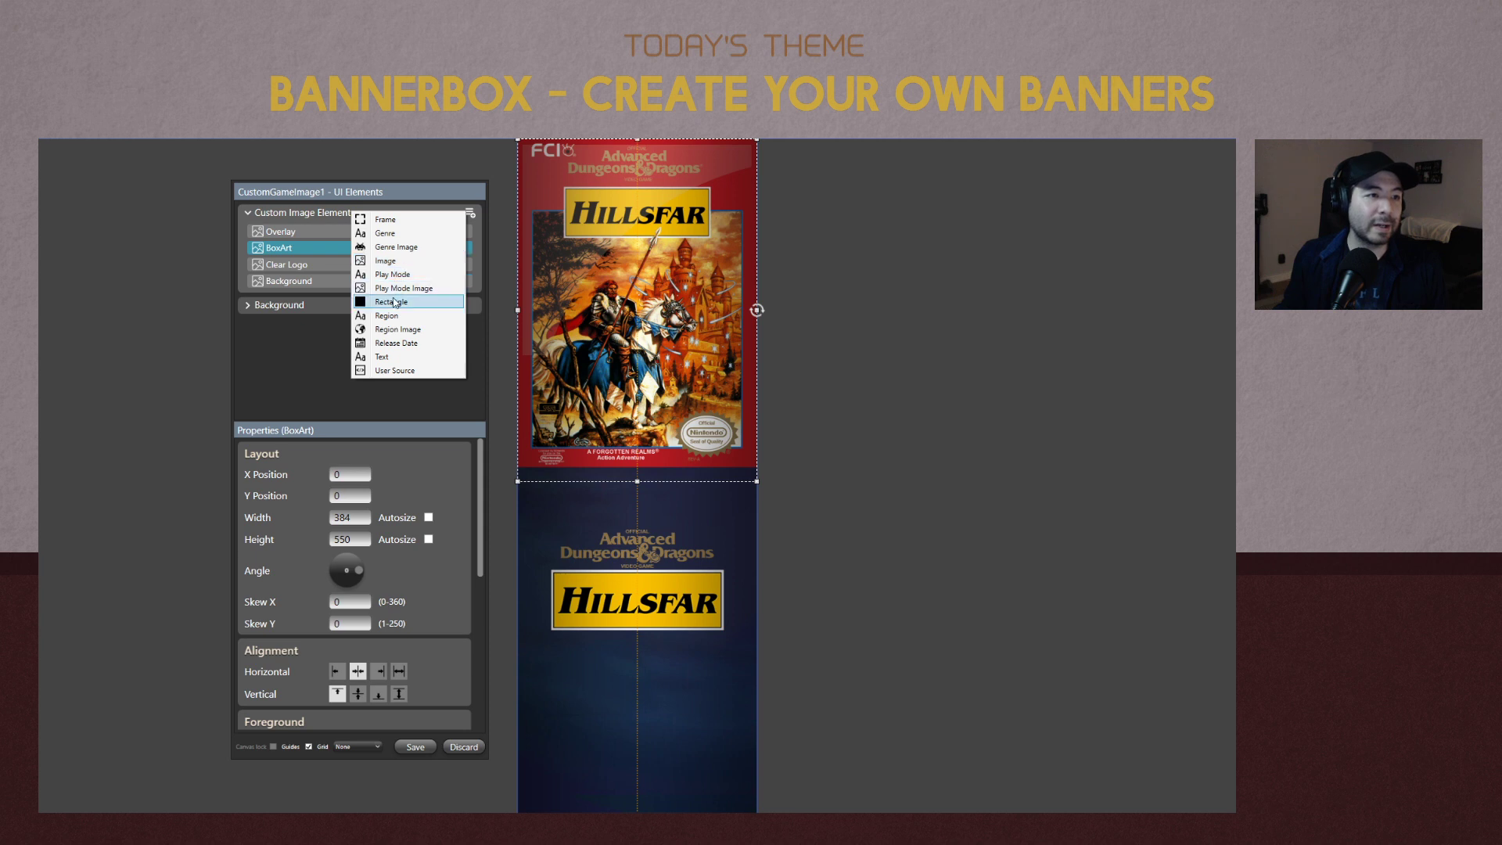
left_click(388, 347)
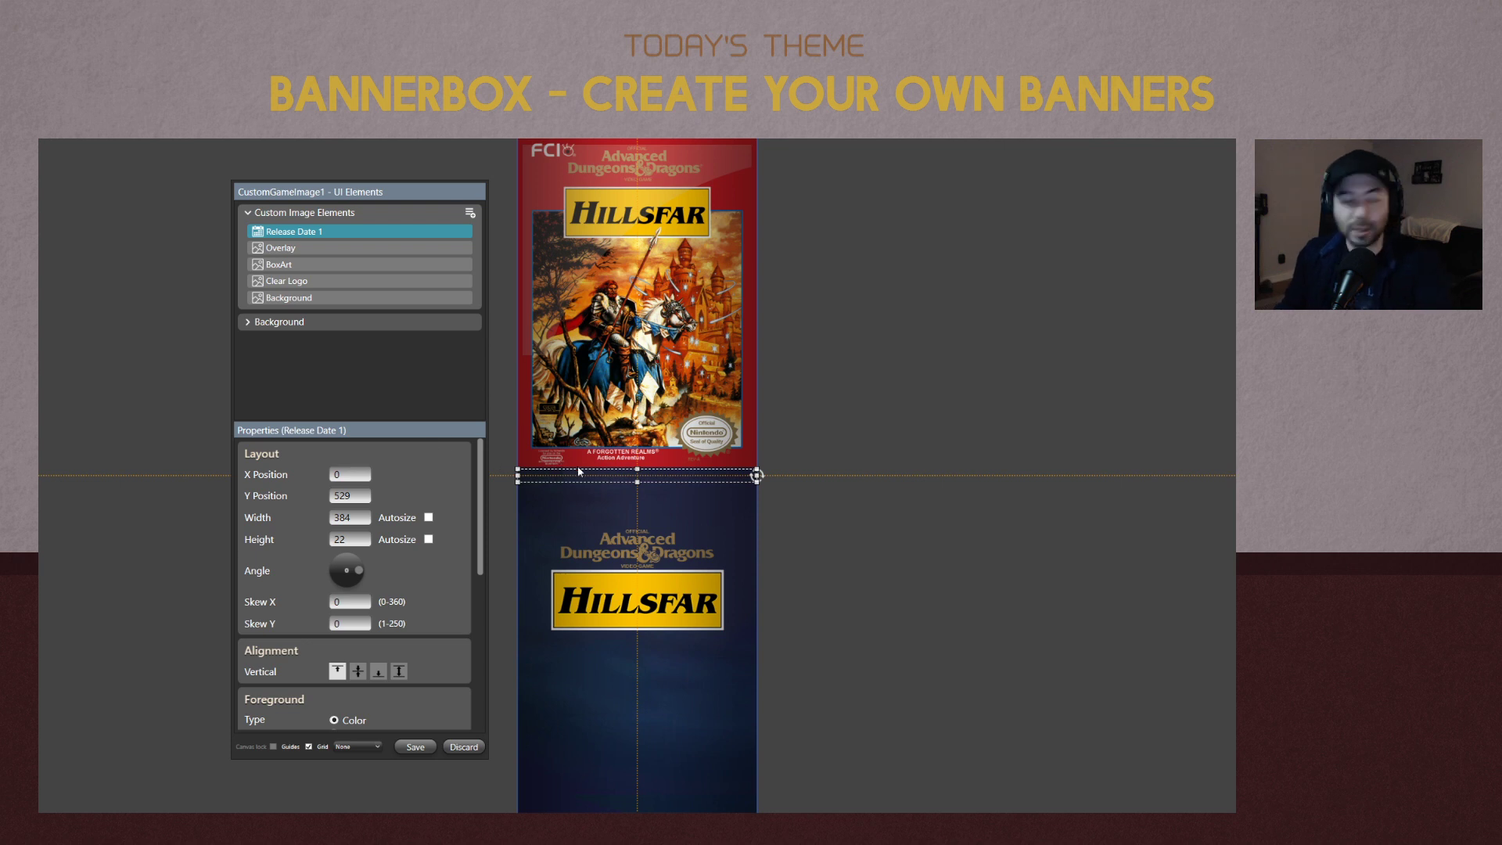
right_click(362, 231)
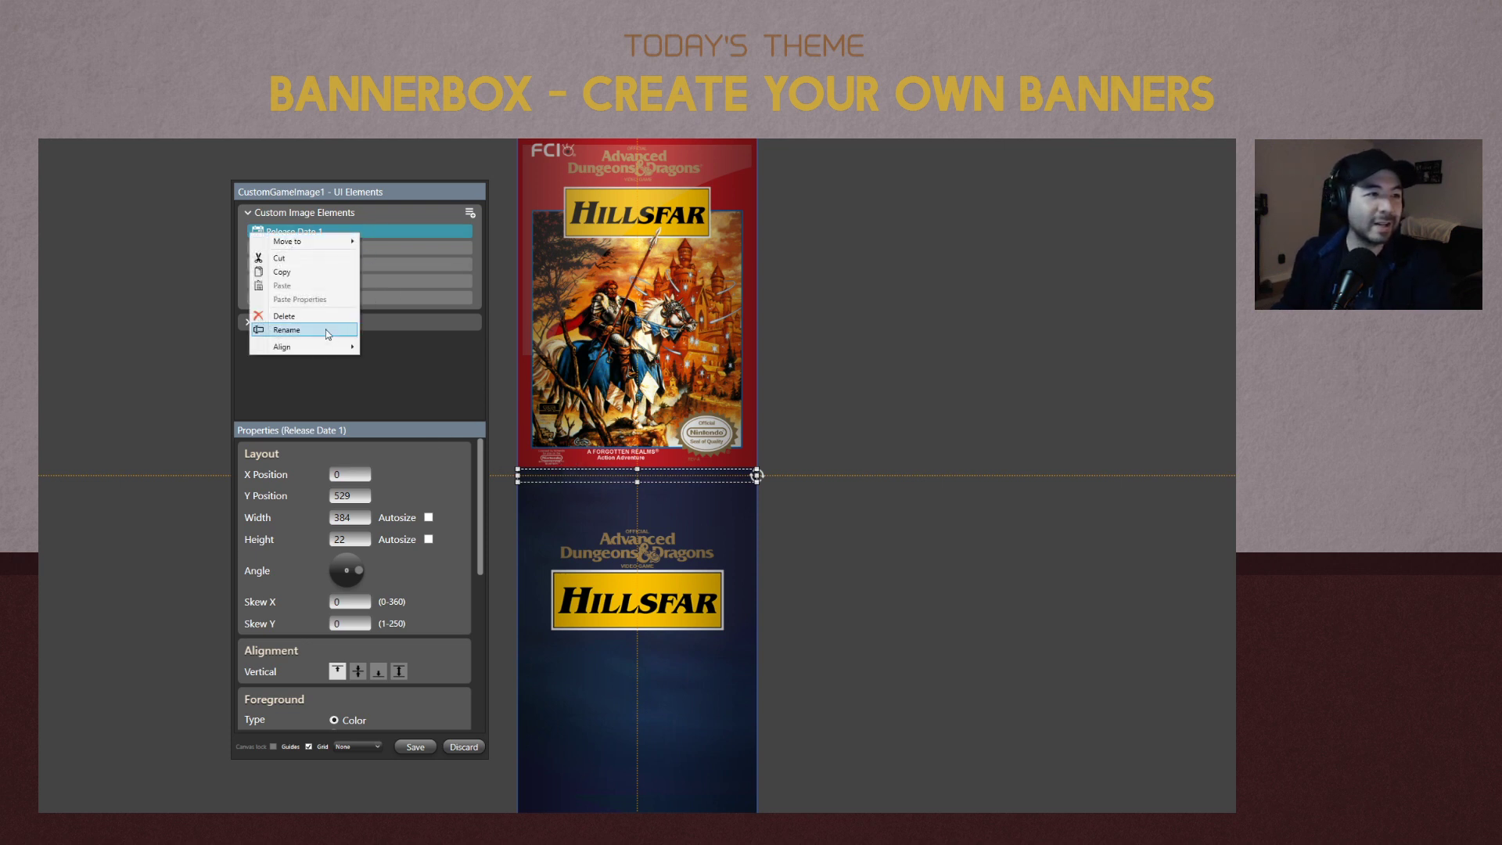
left_click(284, 316)
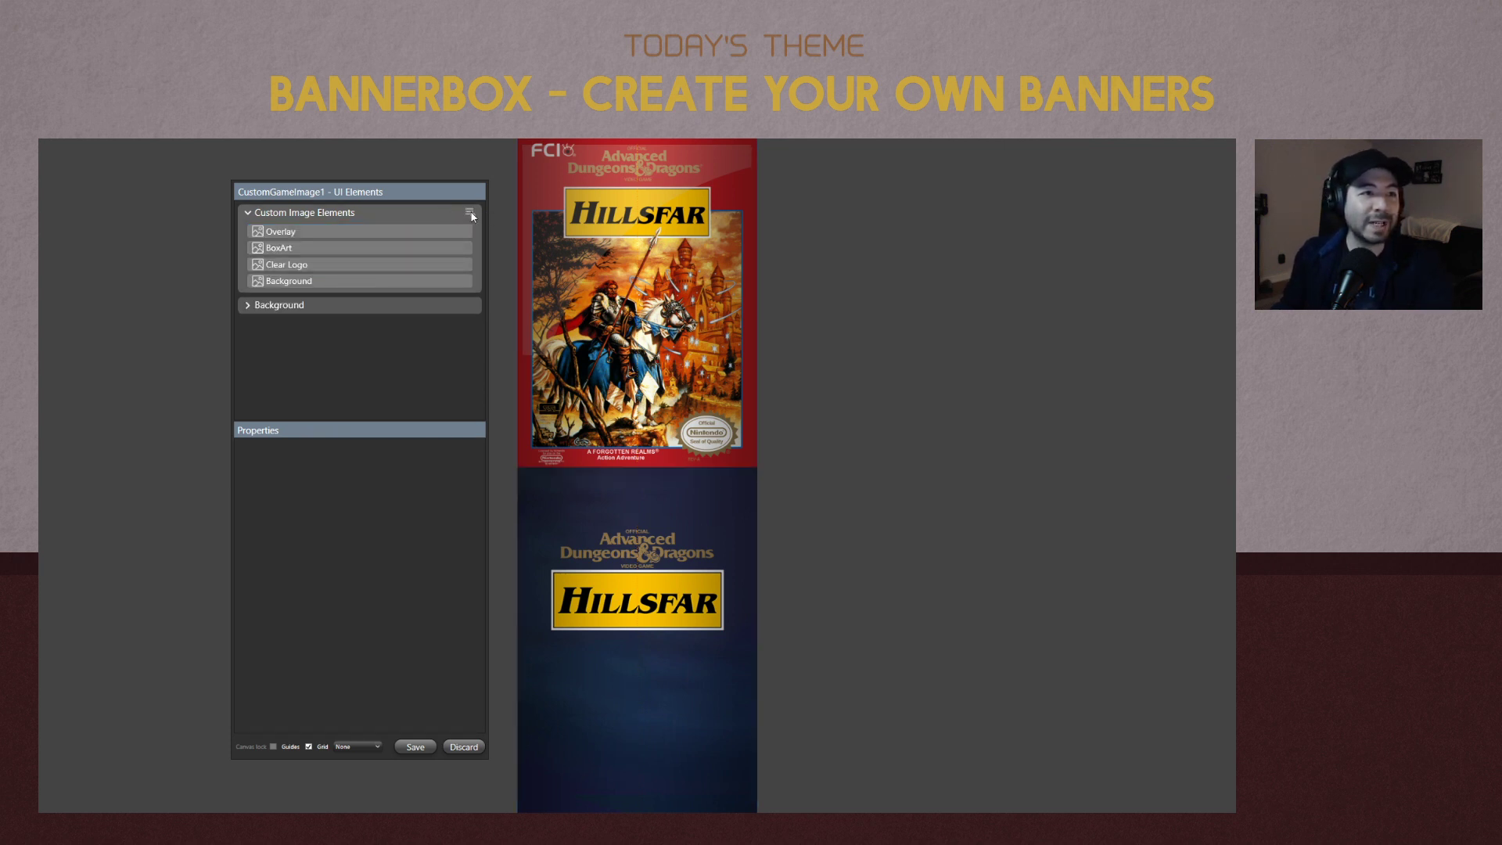
Add an Image element to the Custom Image Elements group and set its horizontal alignment to center.
left_click(469, 213)
left_click(395, 261)
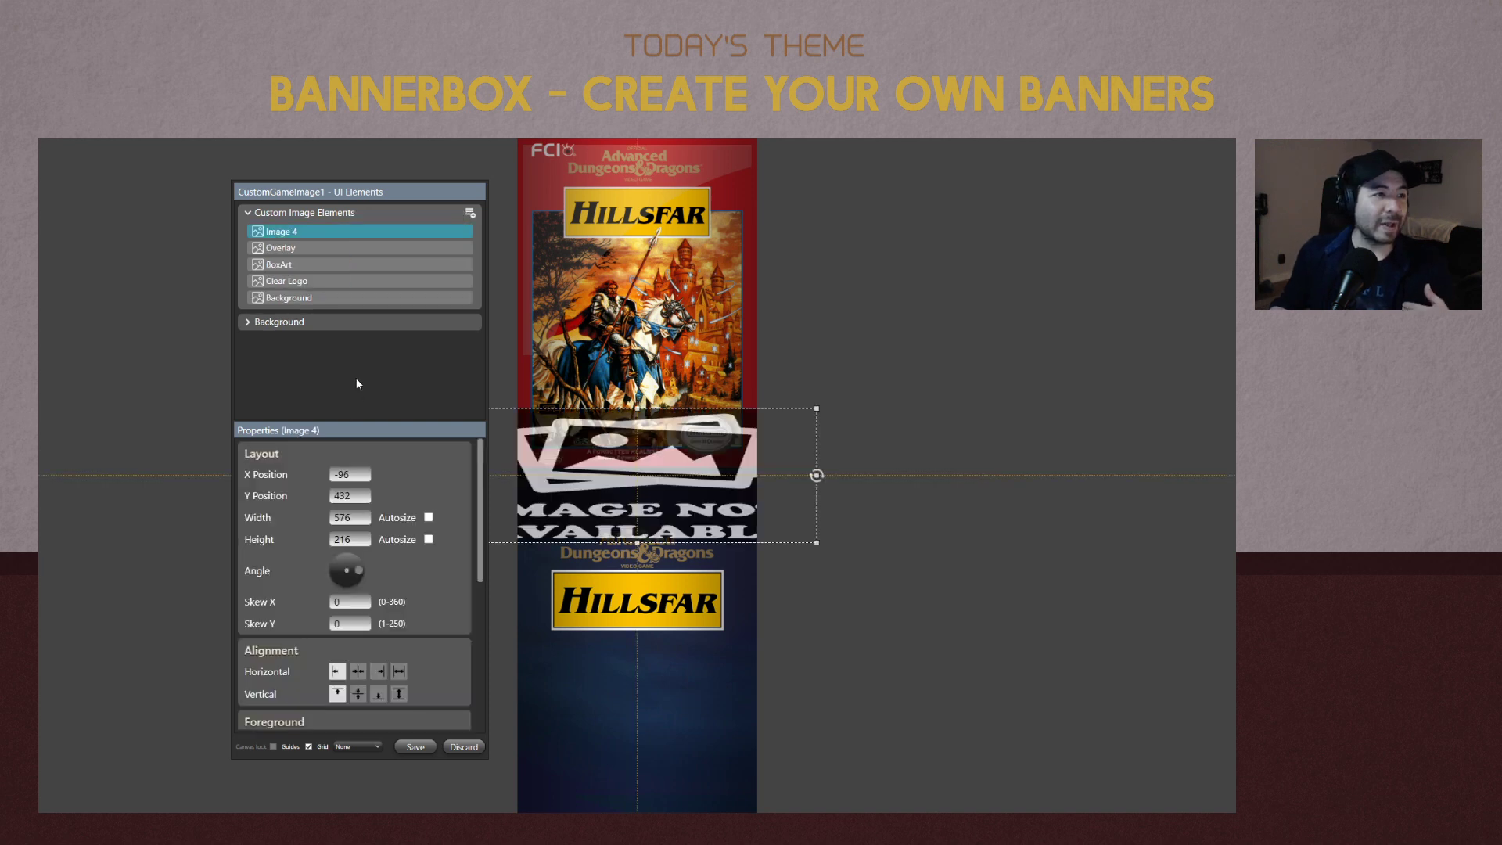
scroll(472, 542, "down", 3)
scroll(461, 547, "down", 1)
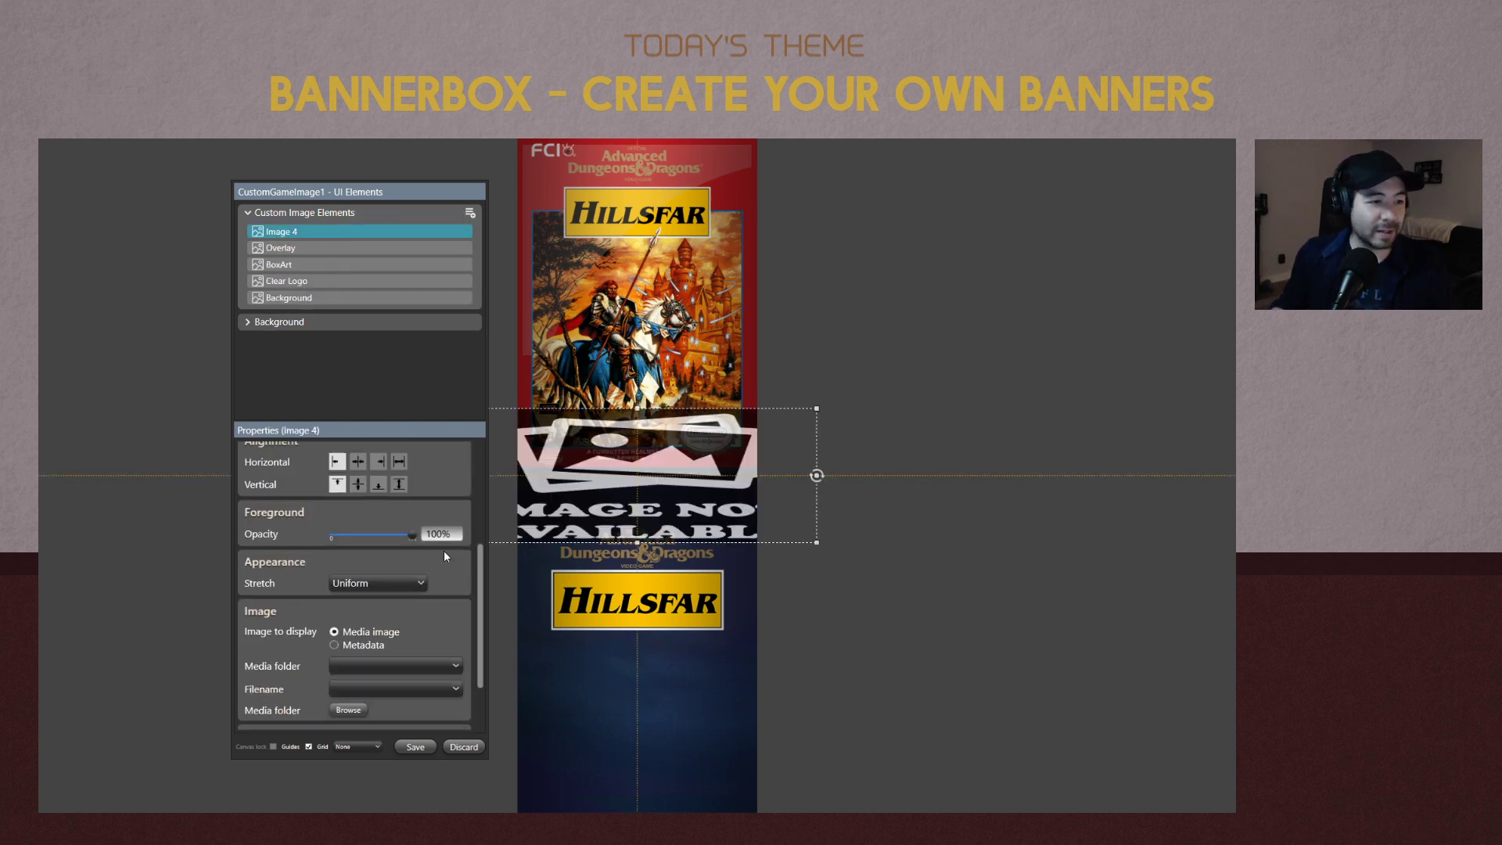
scroll(399, 551, "up", 2)
scroll(360, 551, "up", 2)
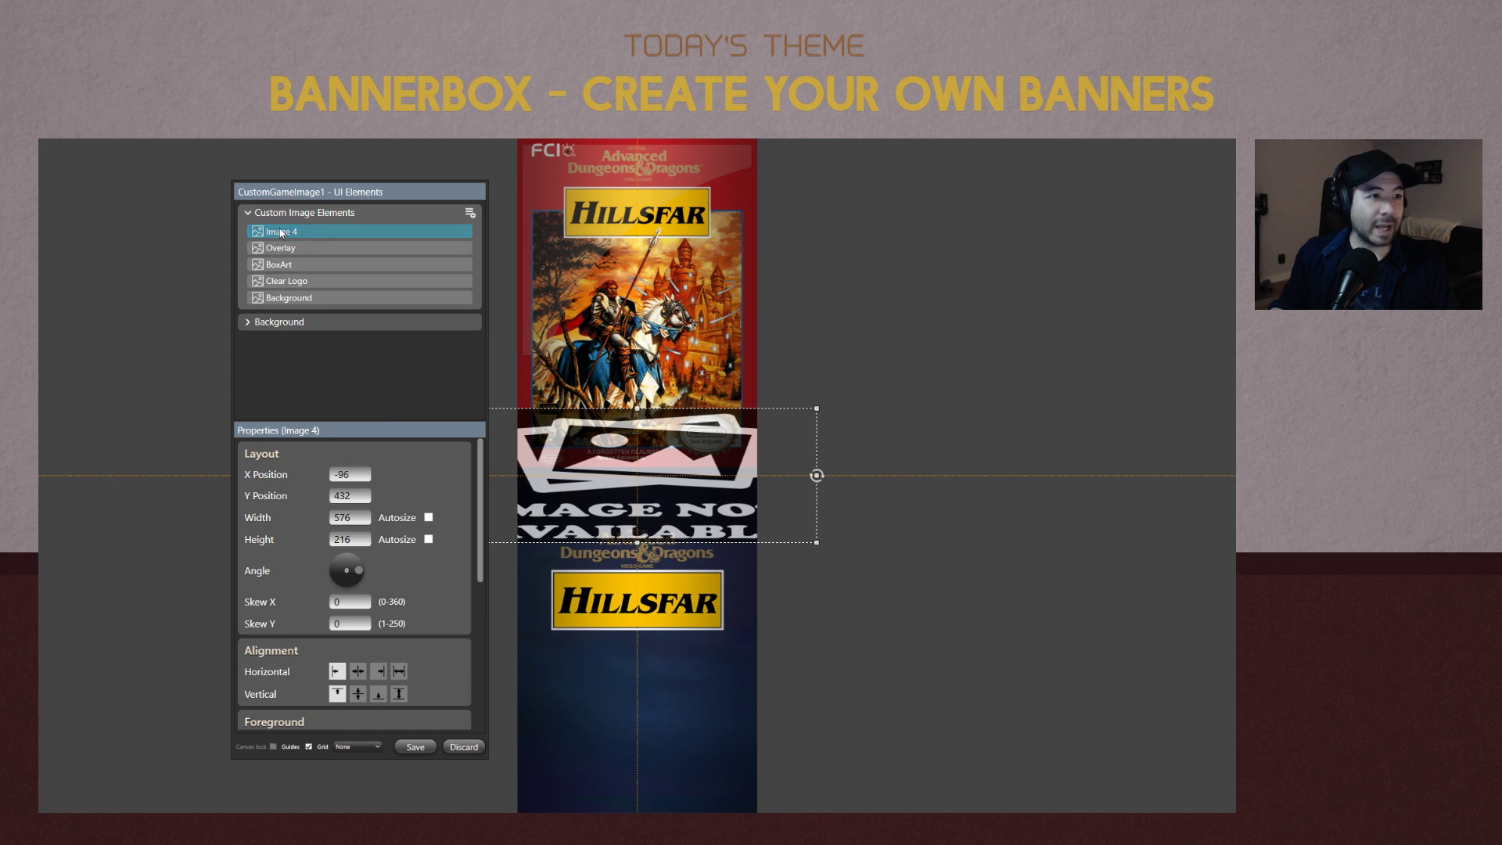
scroll(460, 599, "down", 2)
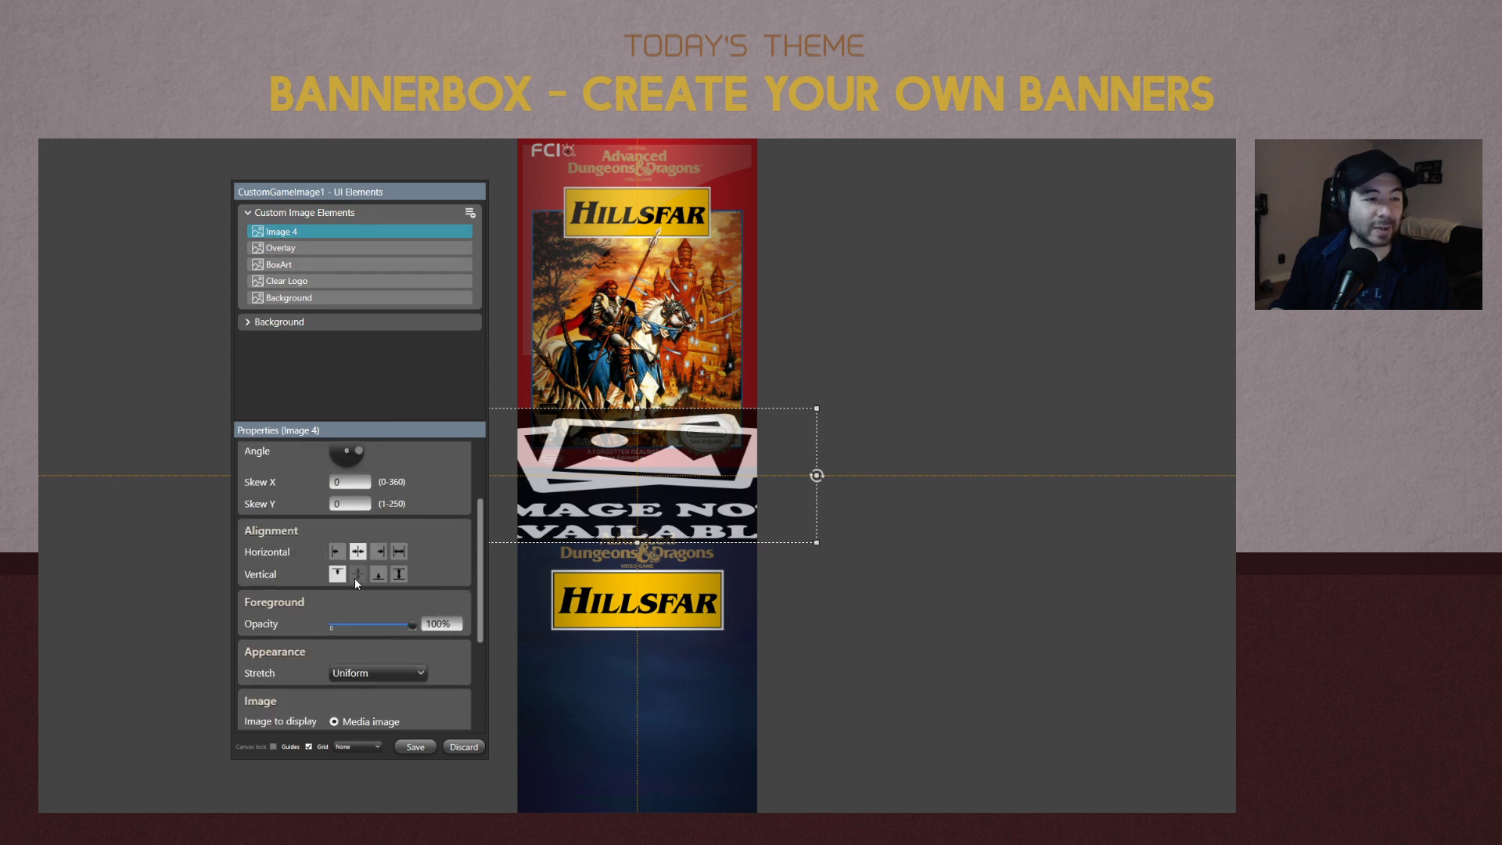
scroll(457, 586, "down", 3)
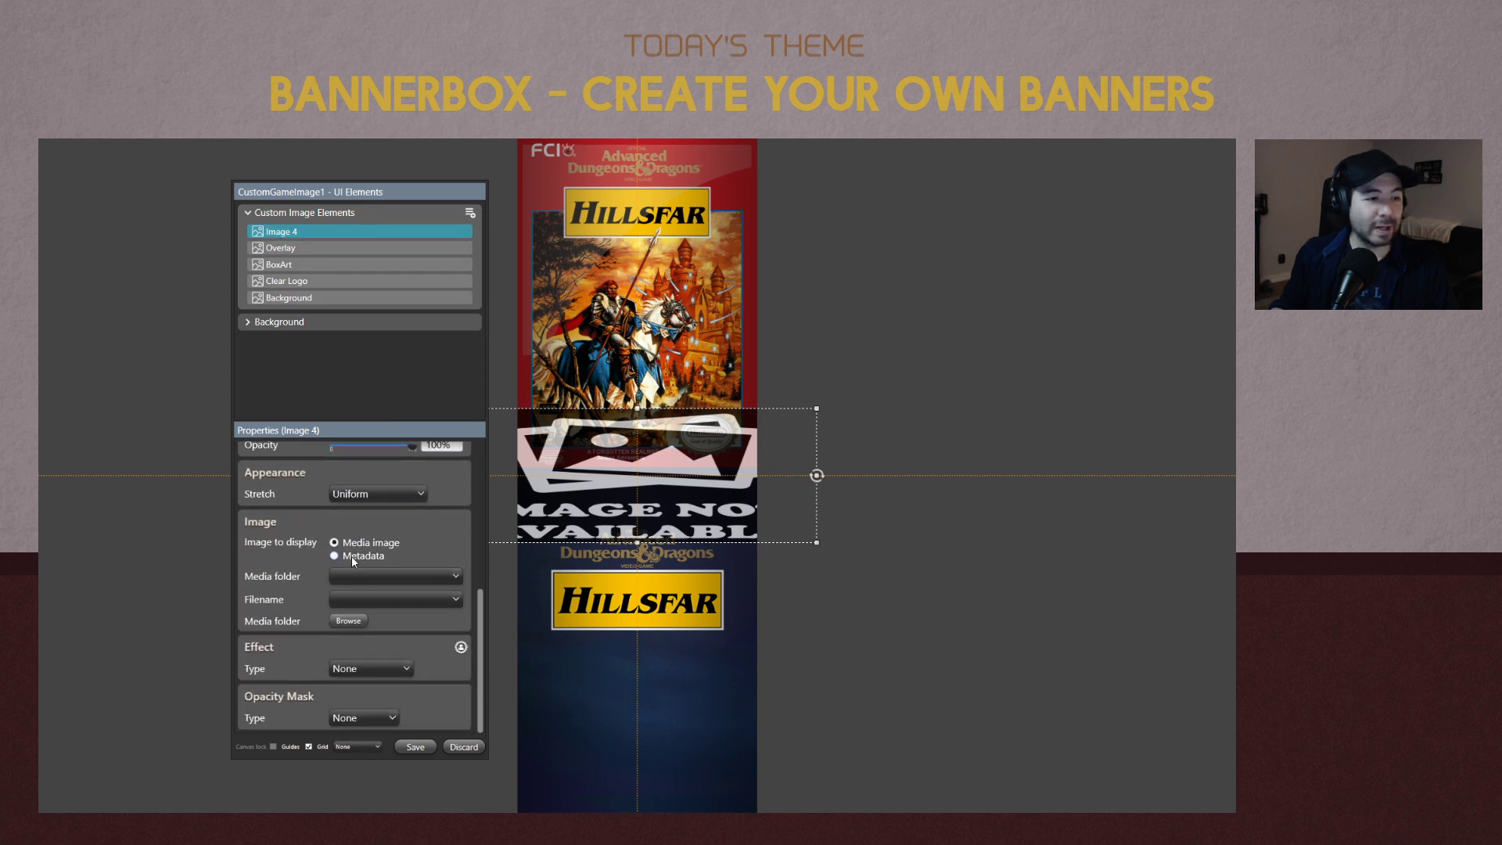
Make the new image display metadata, using Screenshot - Gameplay 1 as its metadata image.
left_click(336, 555)
left_click(388, 576)
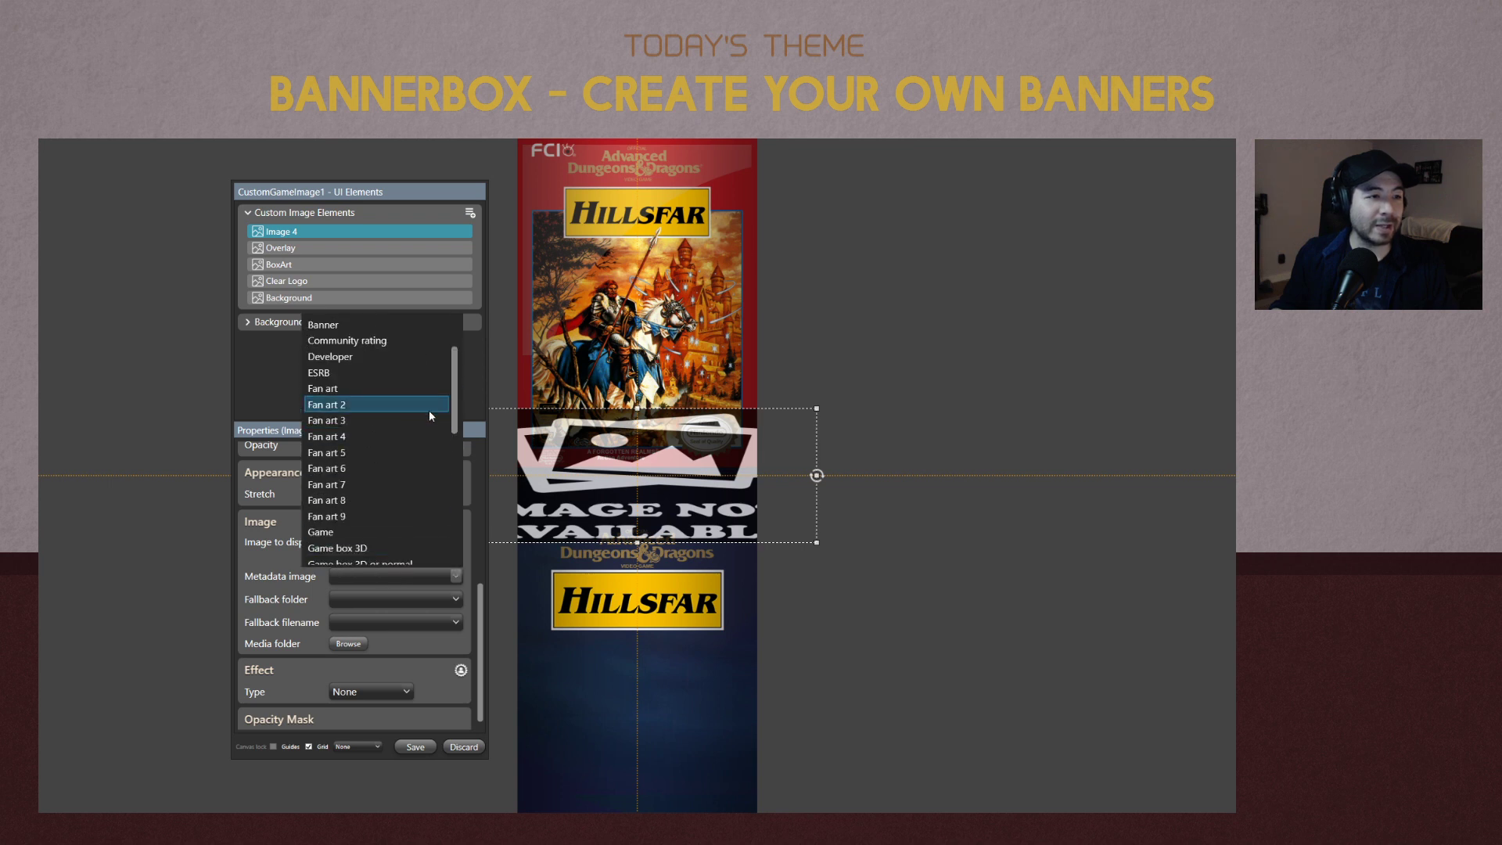
left_click_drag(457, 379, 454, 524)
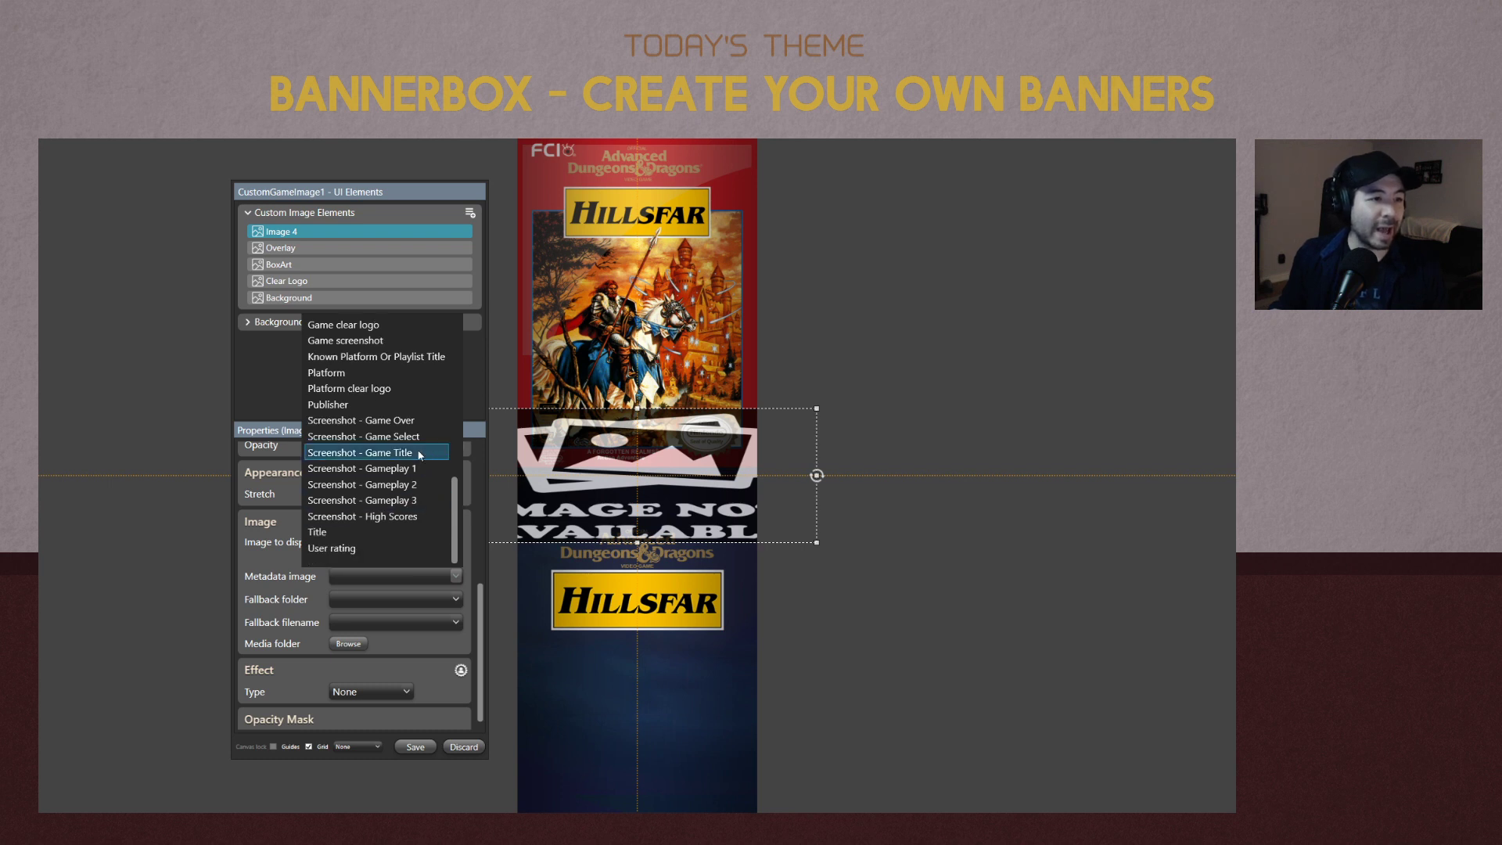
left_click(404, 501)
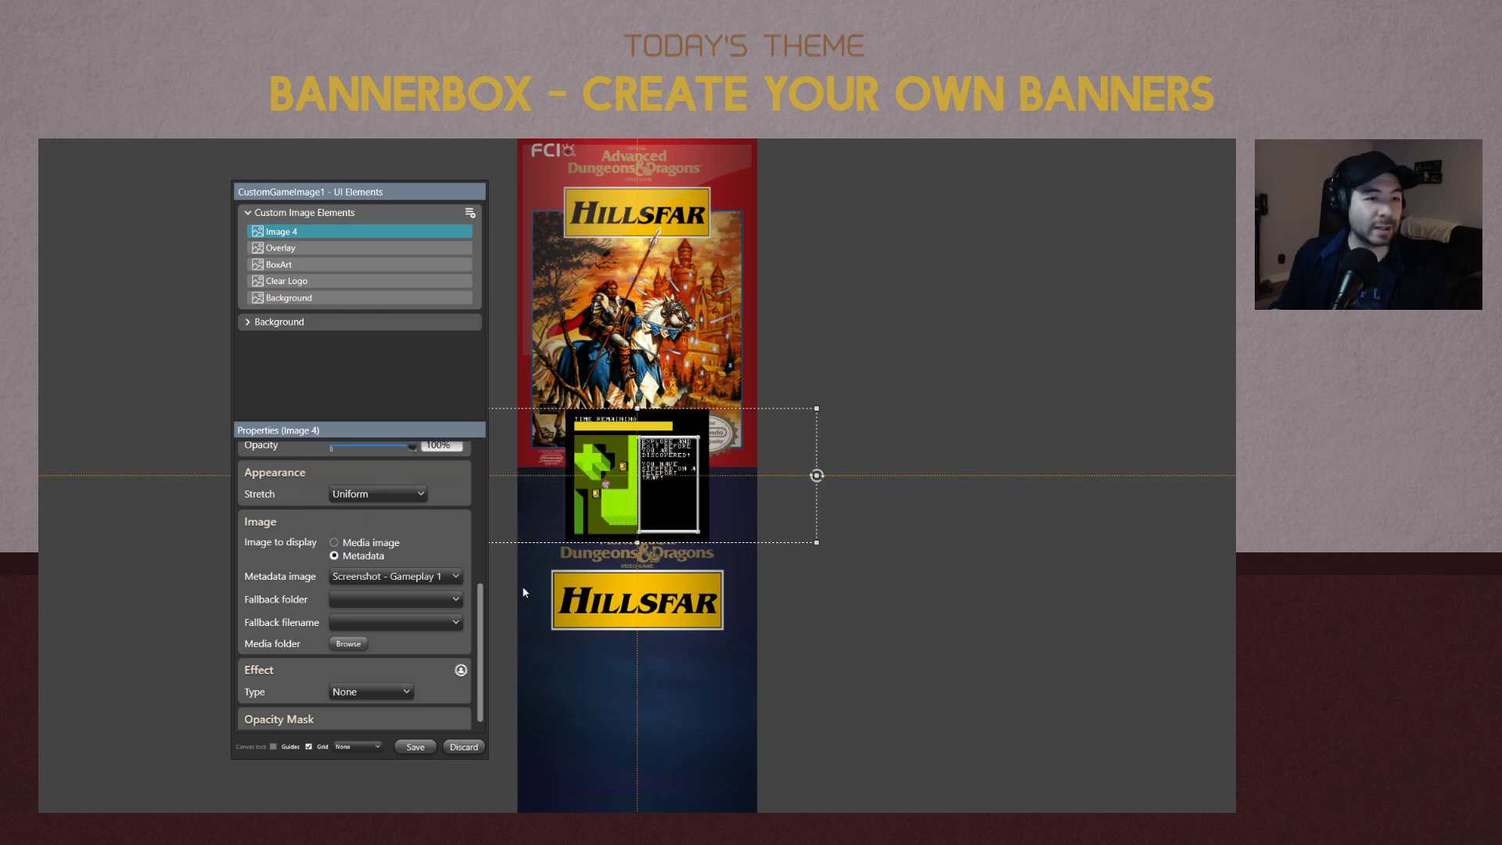
Shrink the gameplay screenshot and center it horizontally across the lower edge of the box art, above the clear logo.
left_click_drag(637, 408, 648, 313)
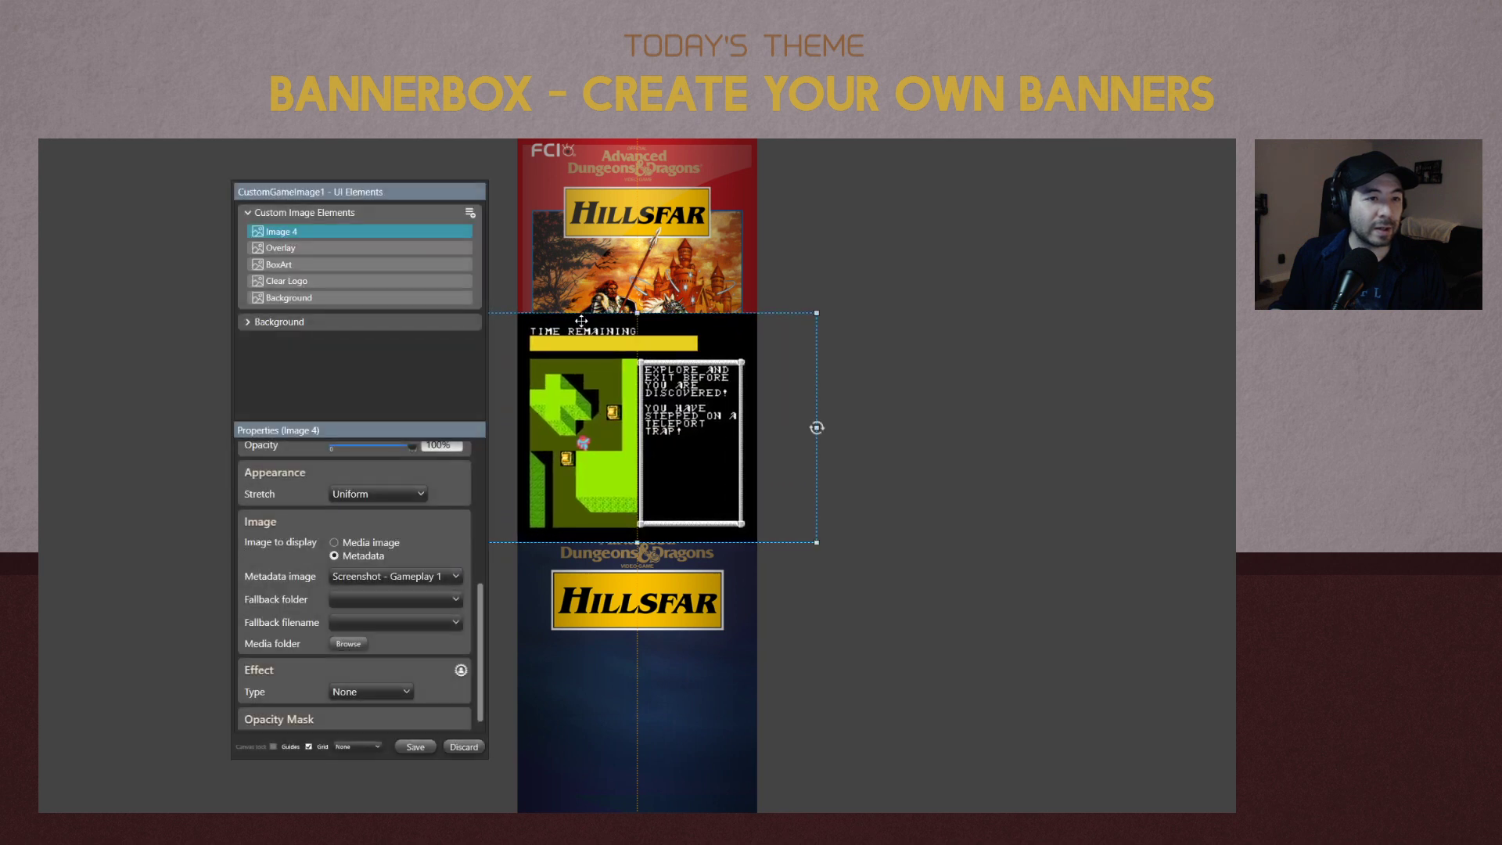
left_click_drag(801, 542, 797, 810)
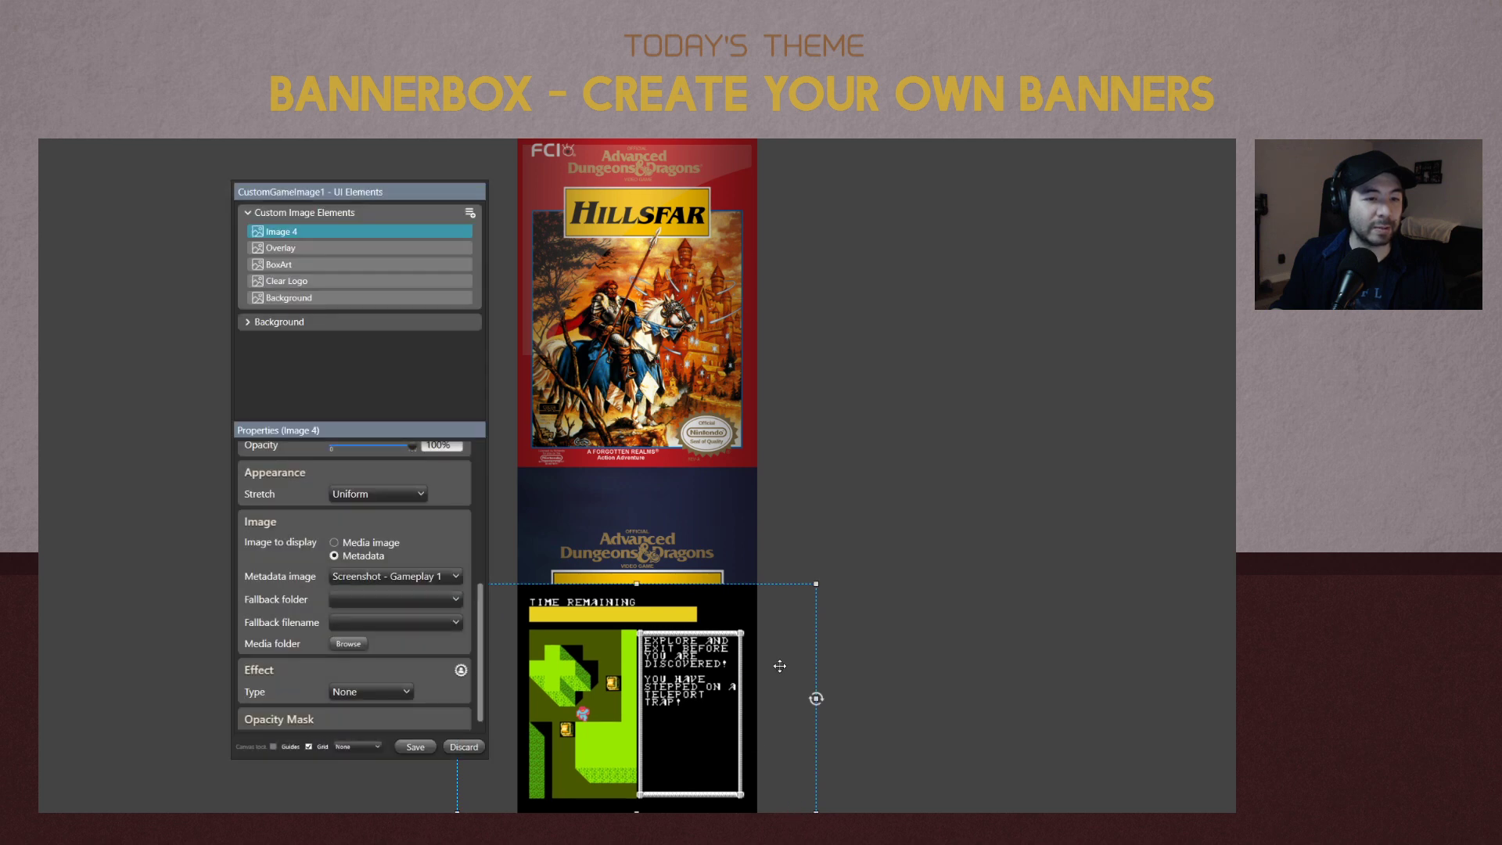
left_click_drag(787, 668, 828, 468)
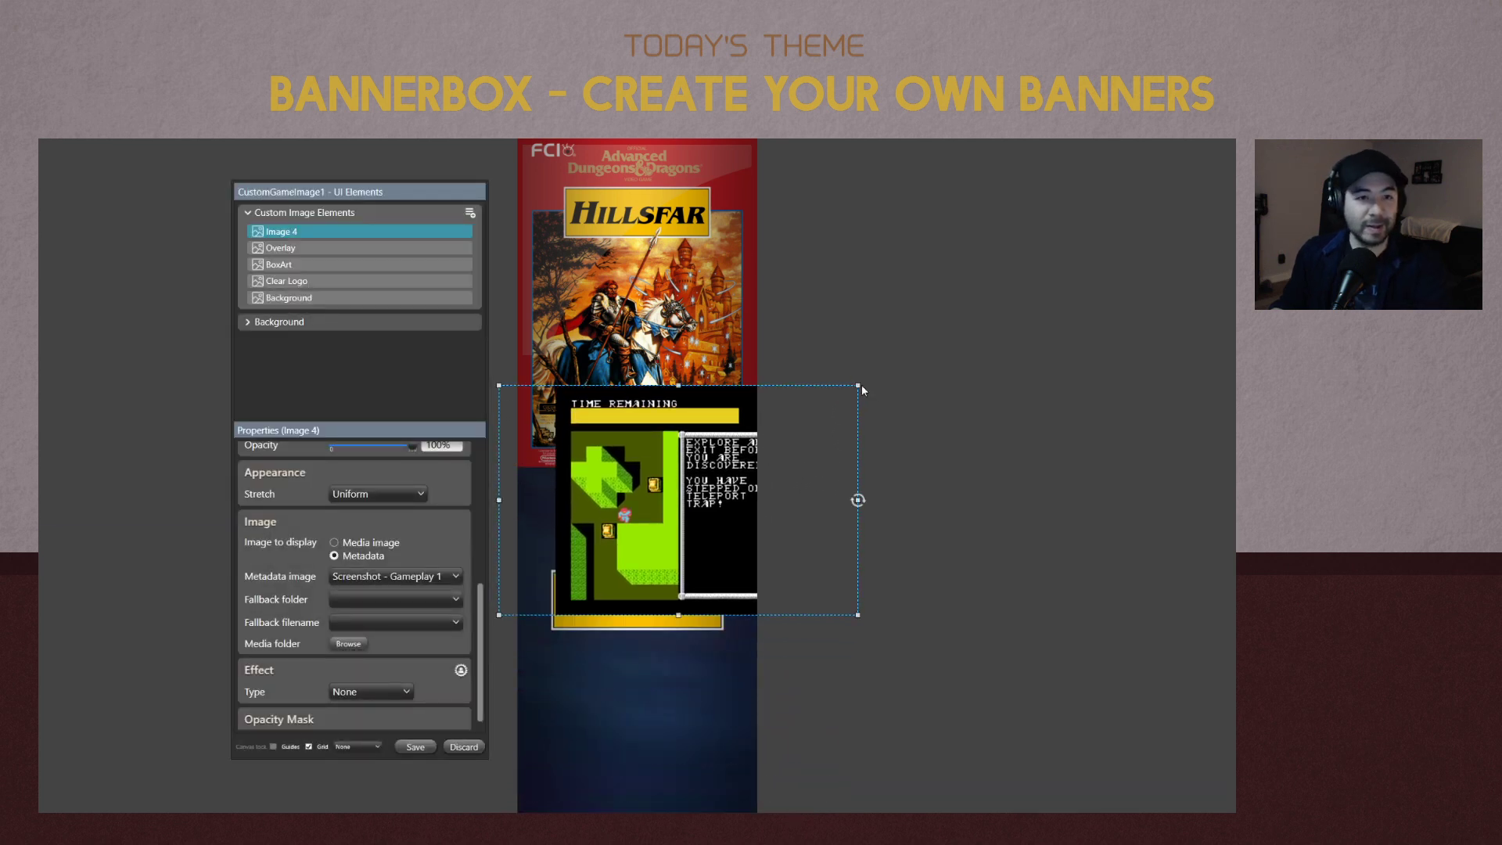
left_click_drag(858, 386, 640, 525)
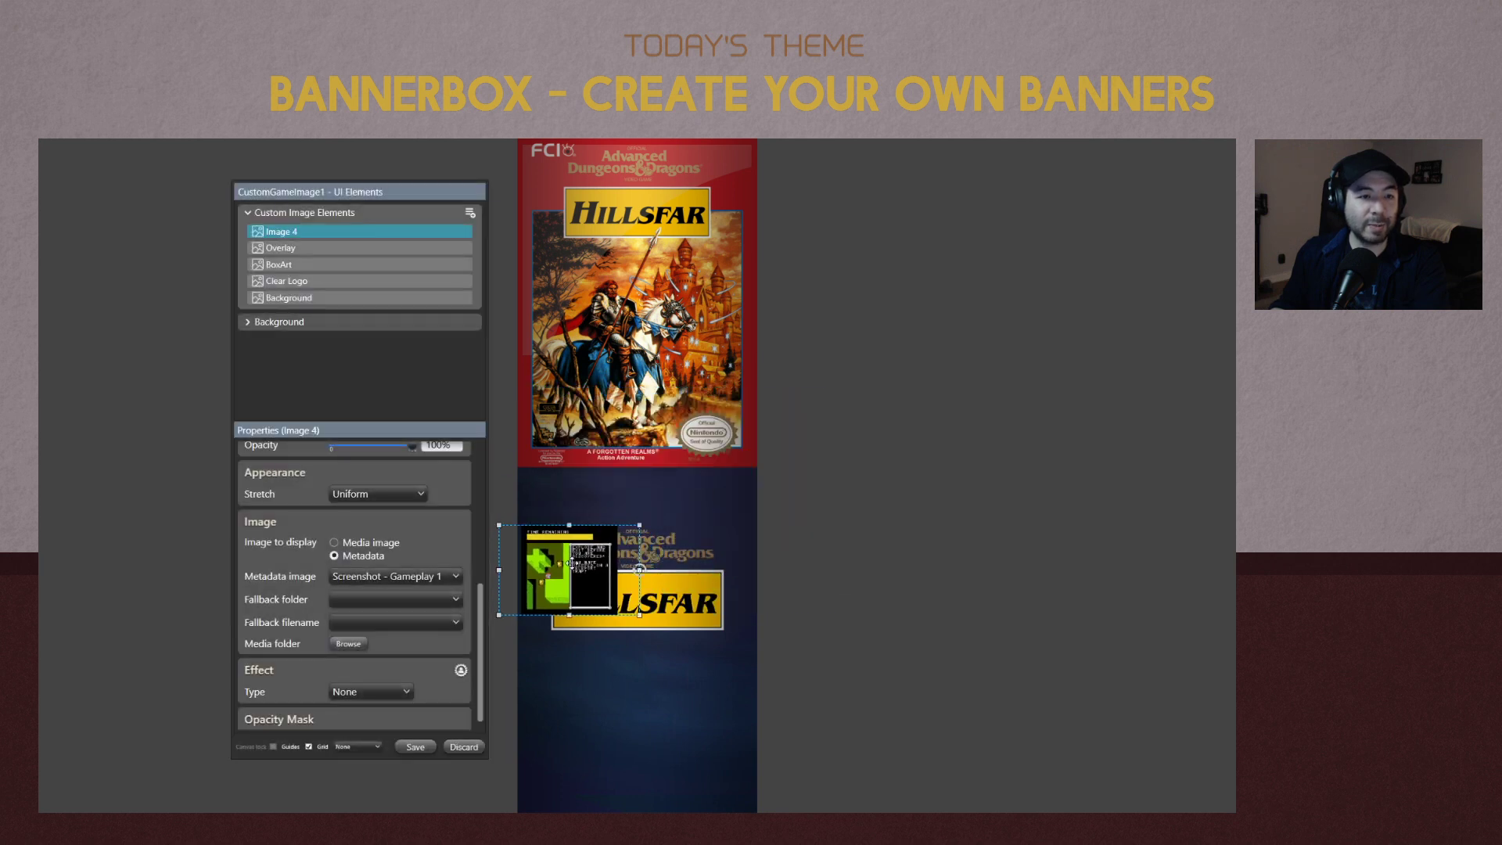
left_click_drag(572, 562, 646, 448)
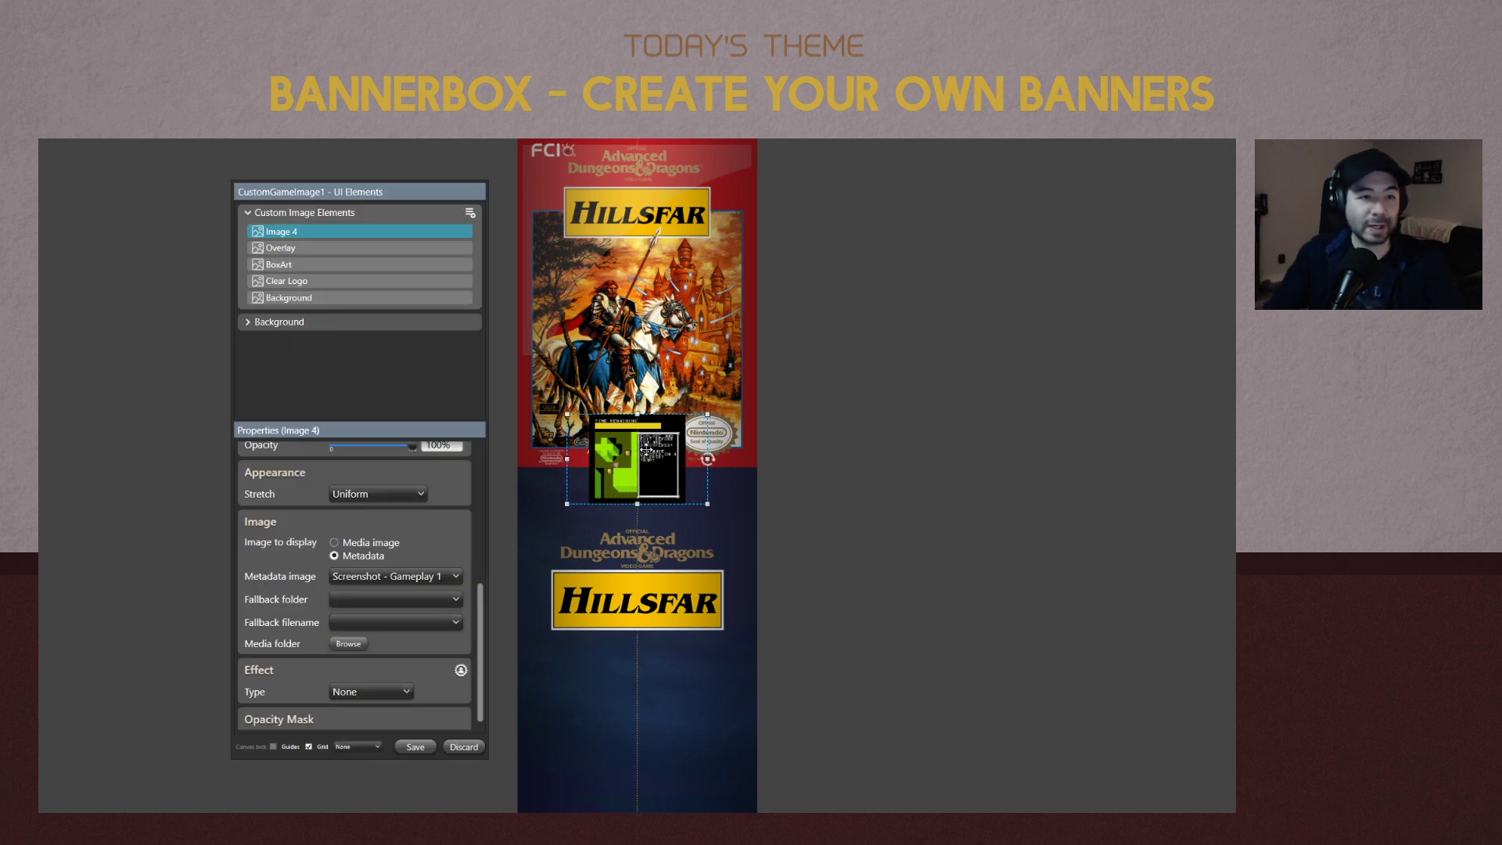
left_click_drag(646, 449, 645, 449)
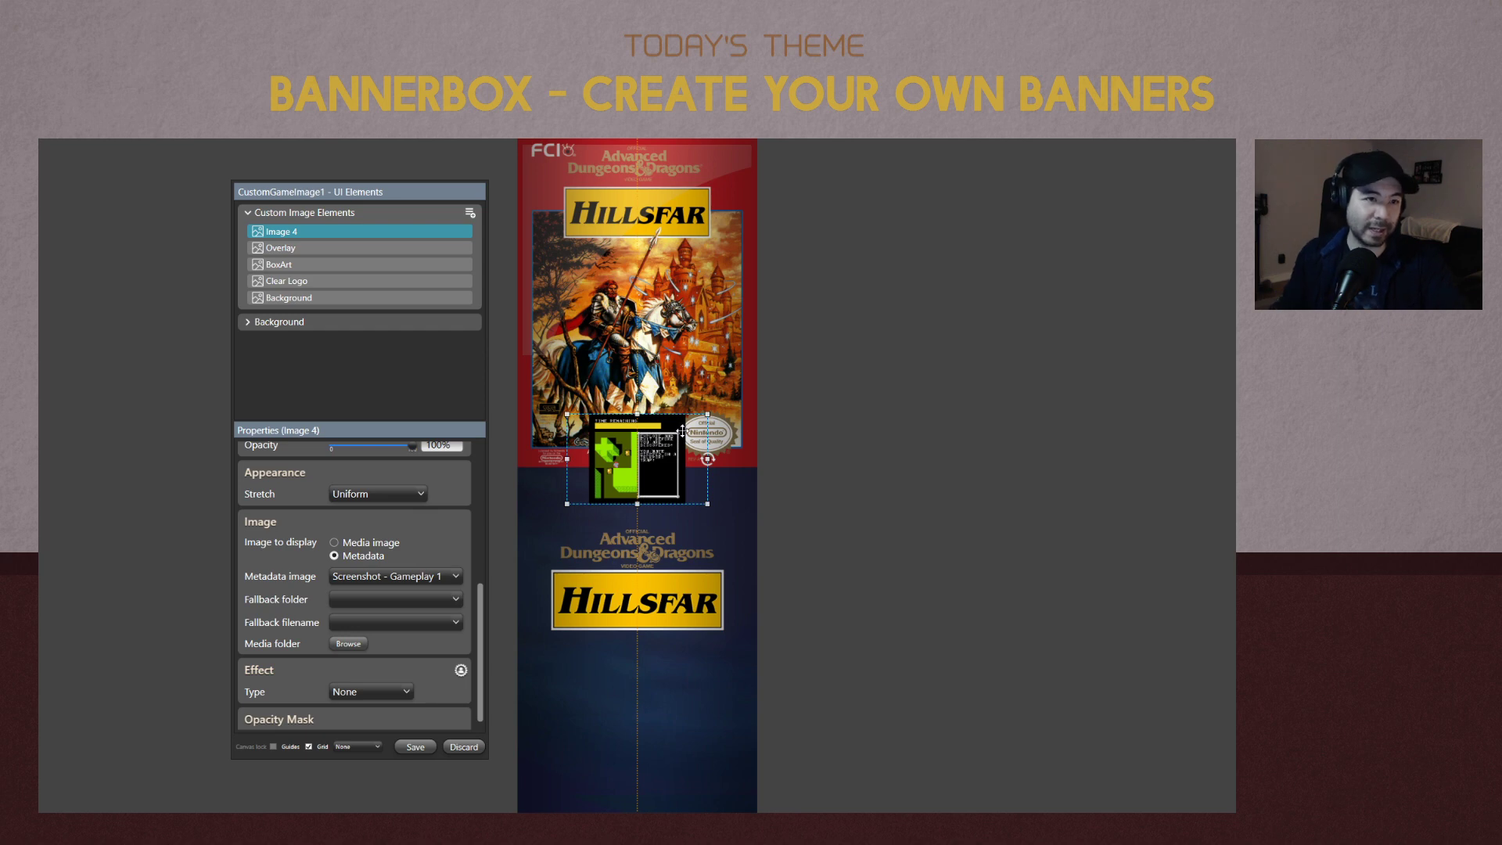
left_click(903, 602)
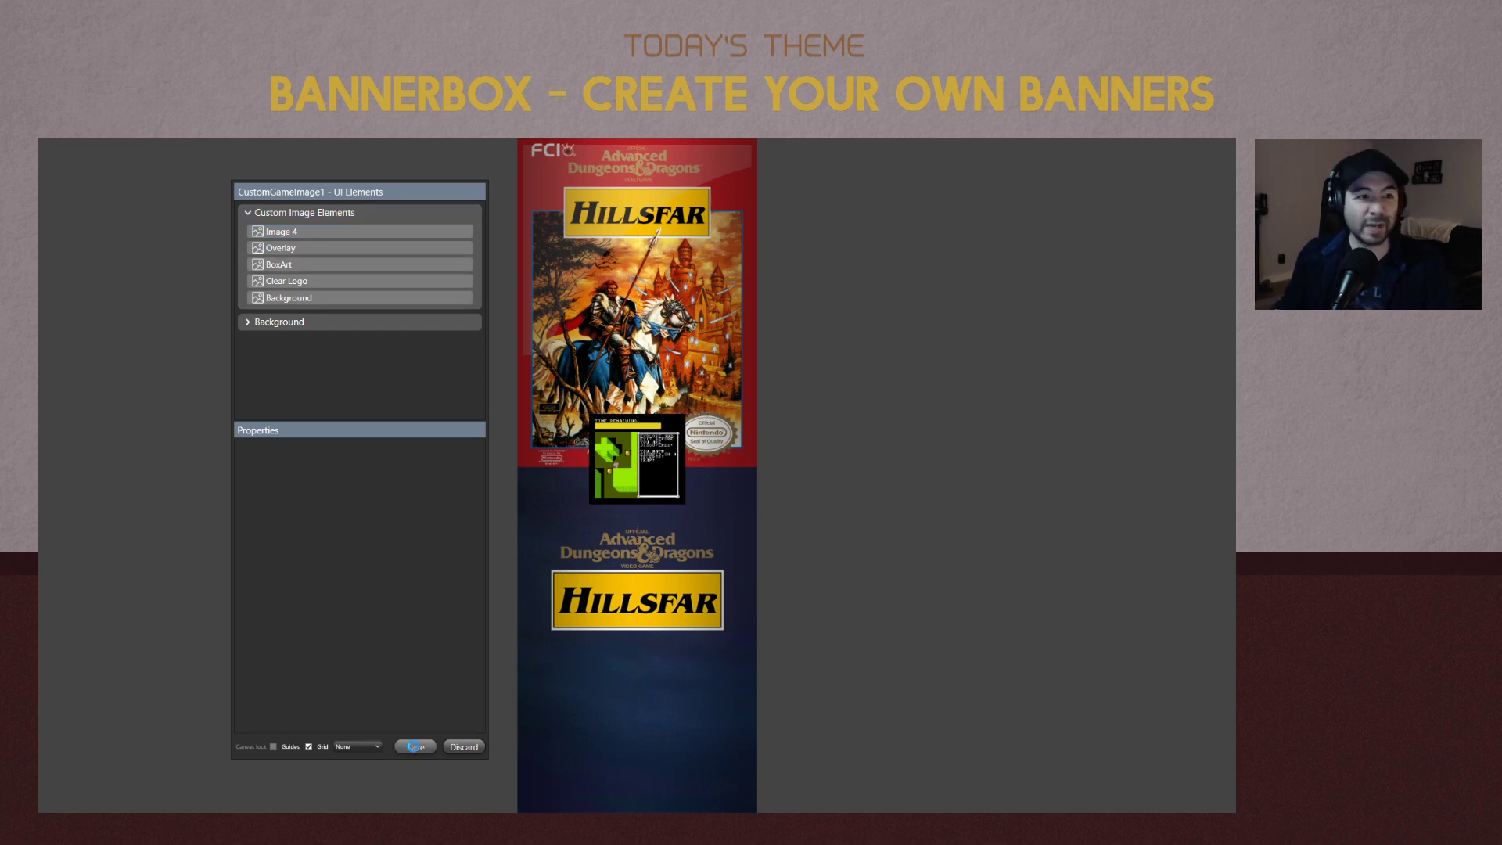
Save the edited view and preview the banner for Advanced Dungeons & Dragons: DragonStrike.
left_click(413, 746)
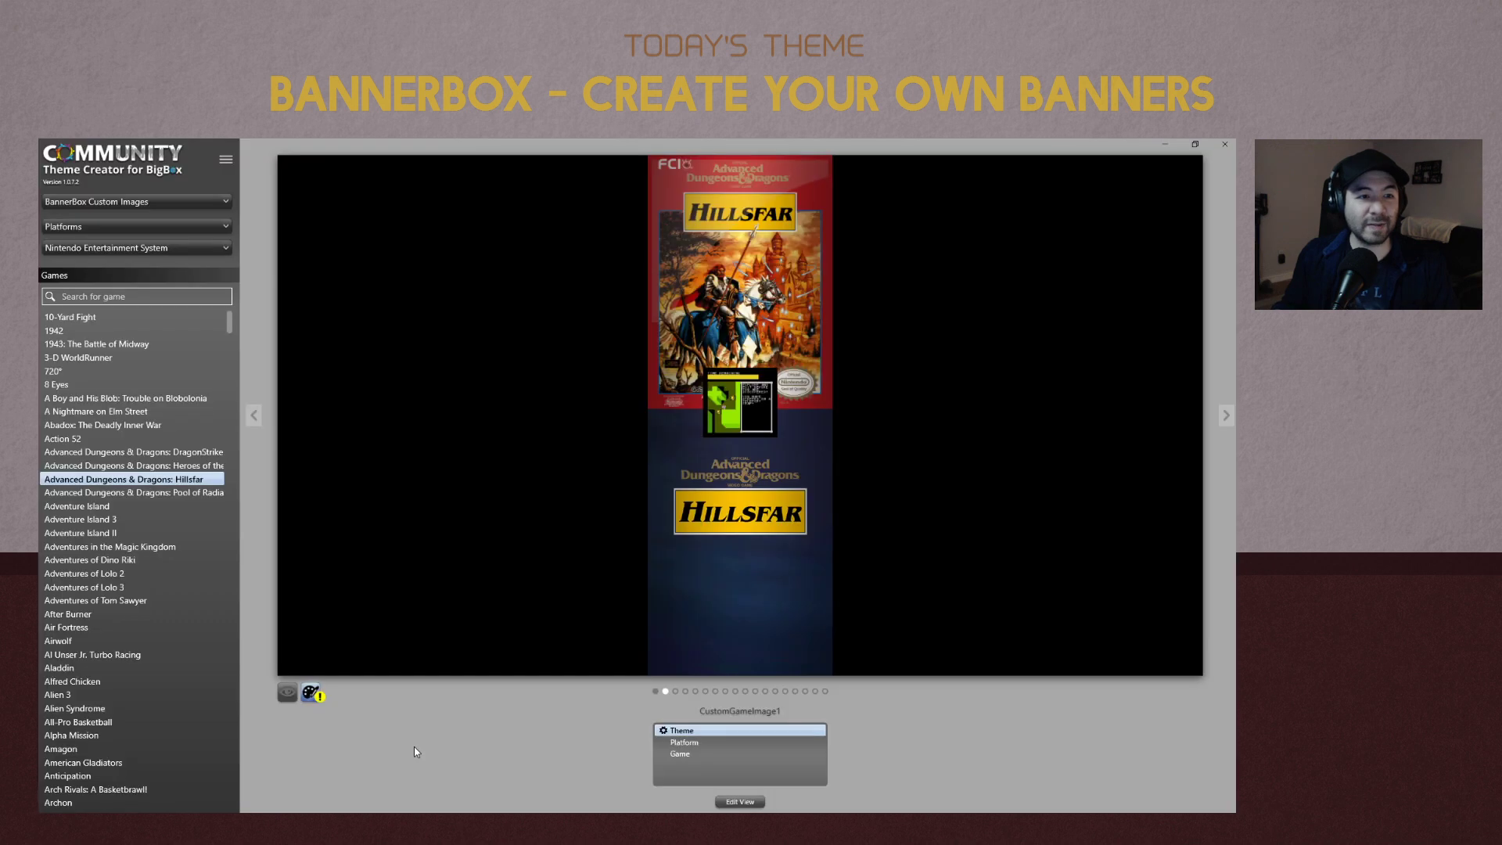
left_click(108, 466)
left_click(107, 449)
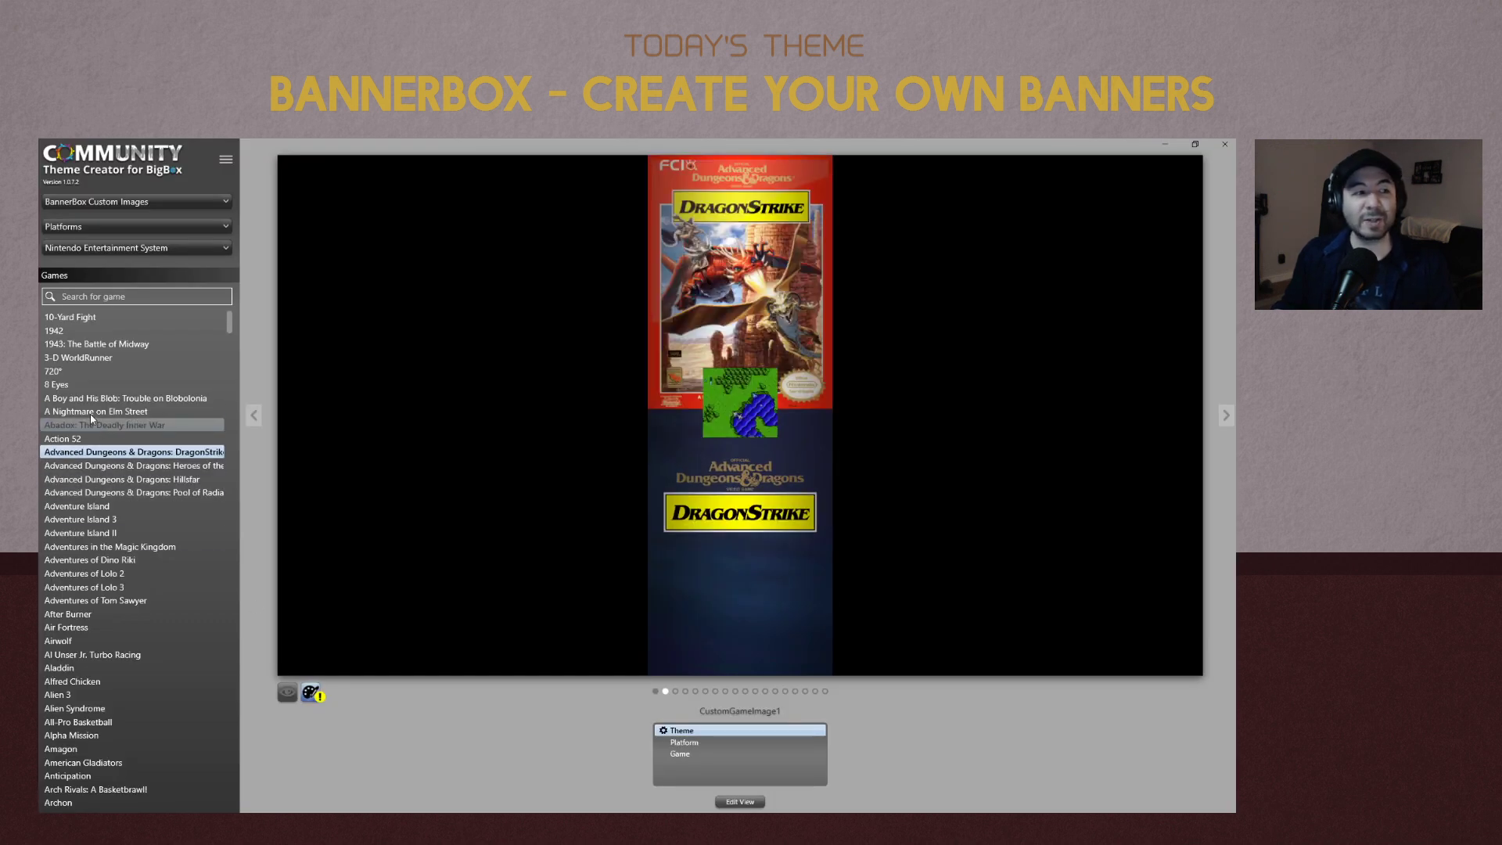
Preview the banners for Abadox: The Deadly Inner War, 8 Eyes, Adventures of Lolo 3 and Al Unser Jr. Turbo Racing.
left_click(90, 421)
left_click(93, 383)
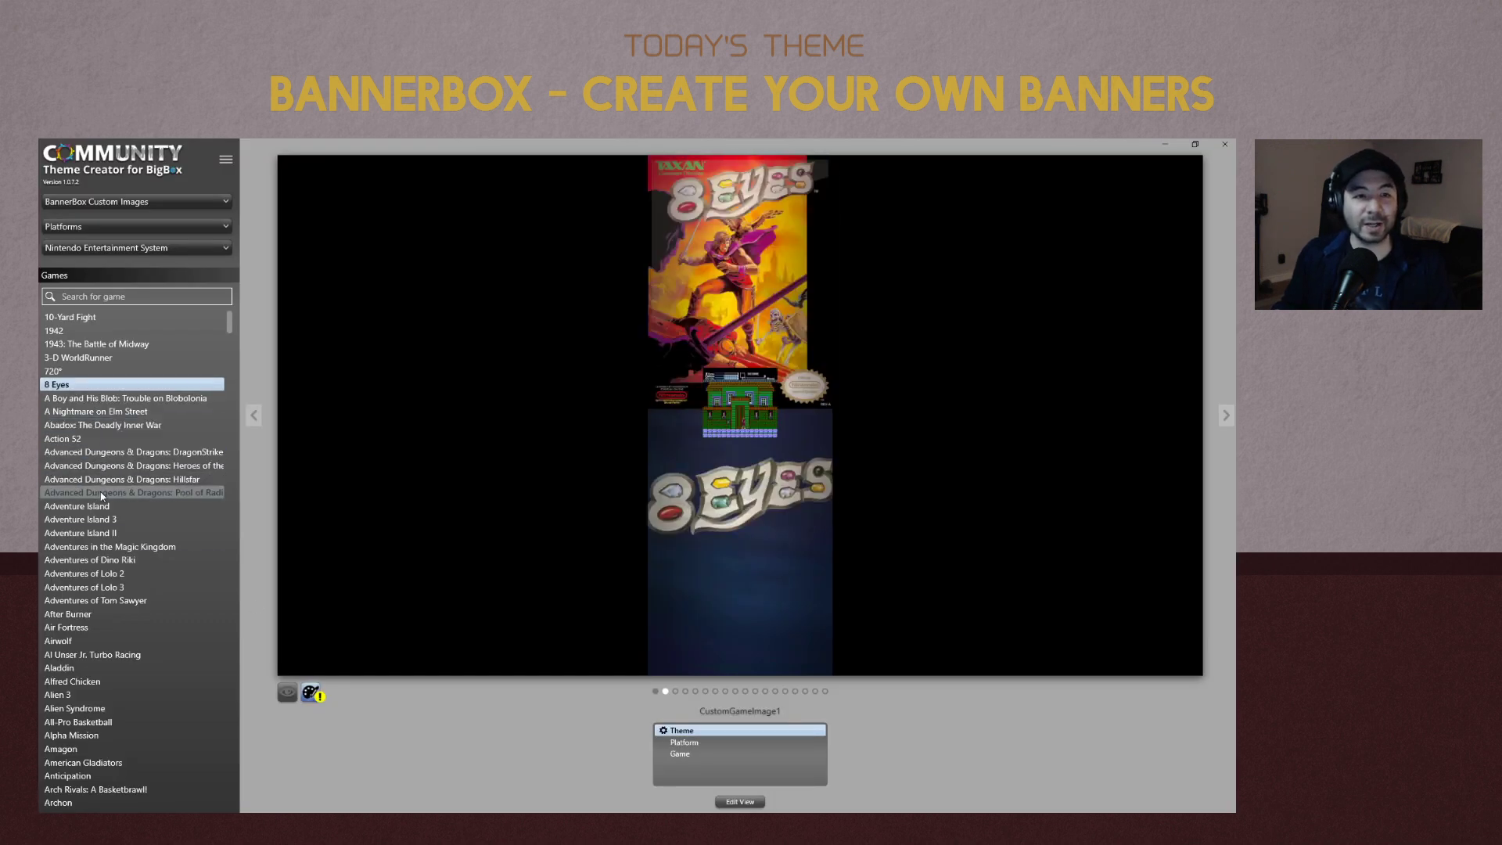
left_click(108, 593)
left_click(114, 656)
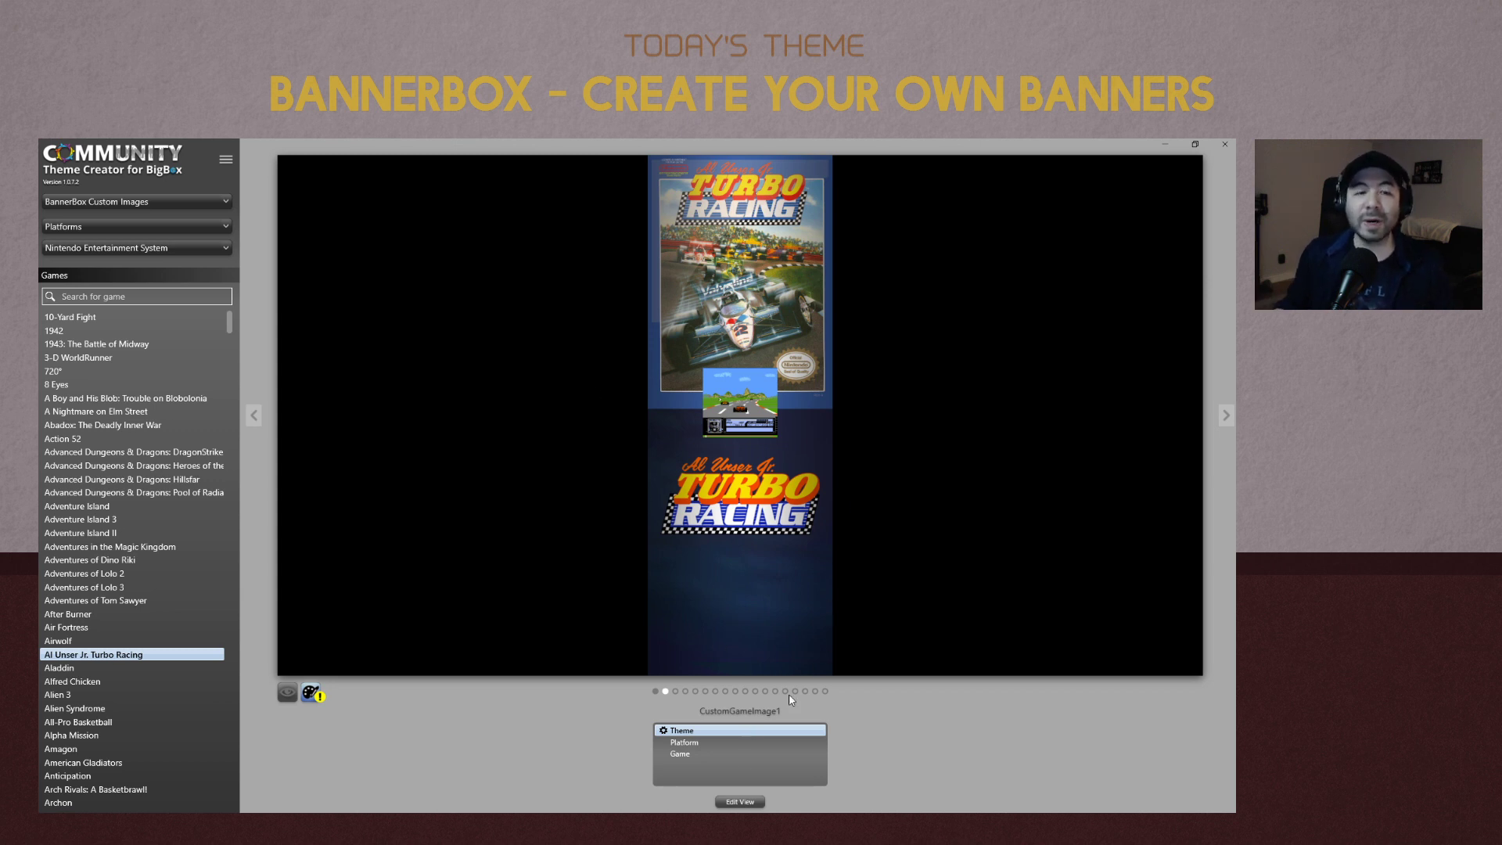
Reopen the CustomGameImage1 view for editing and delete the gameplay screenshot element Image 4.
left_click(730, 802)
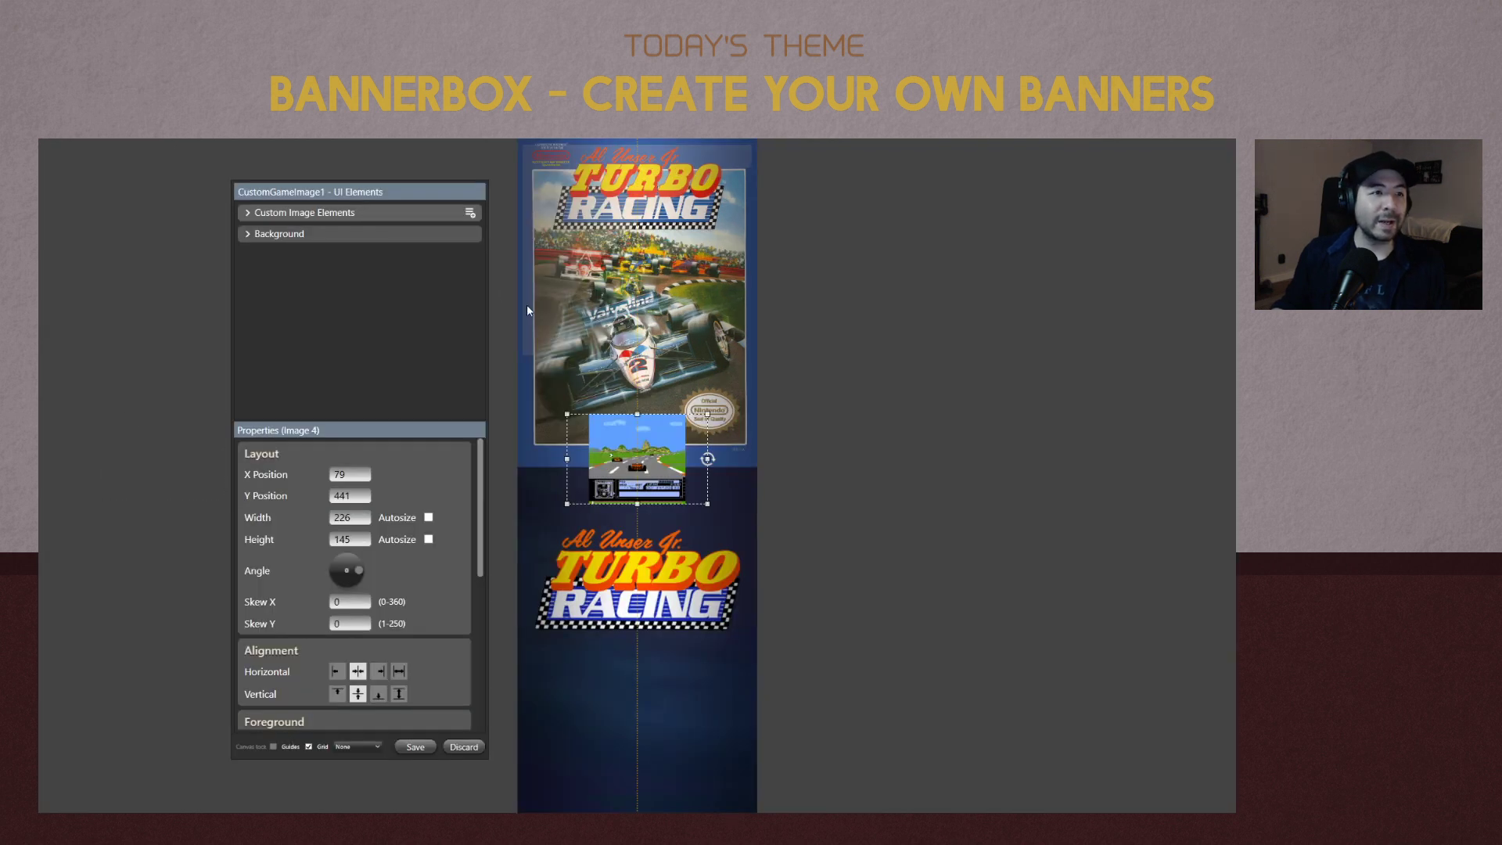
left_click(249, 213)
left_click(298, 264)
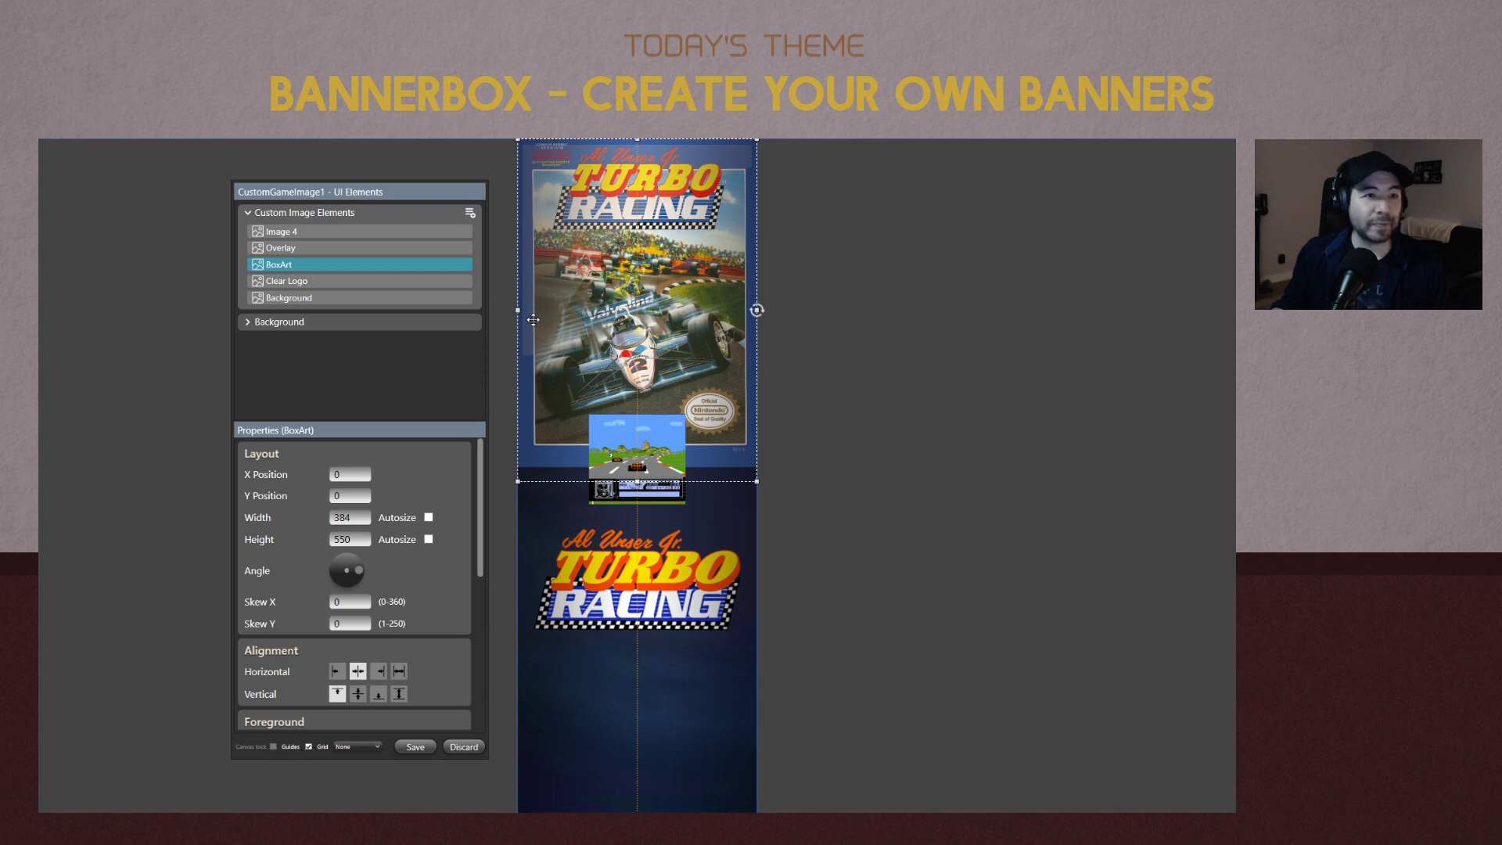
left_click(573, 337)
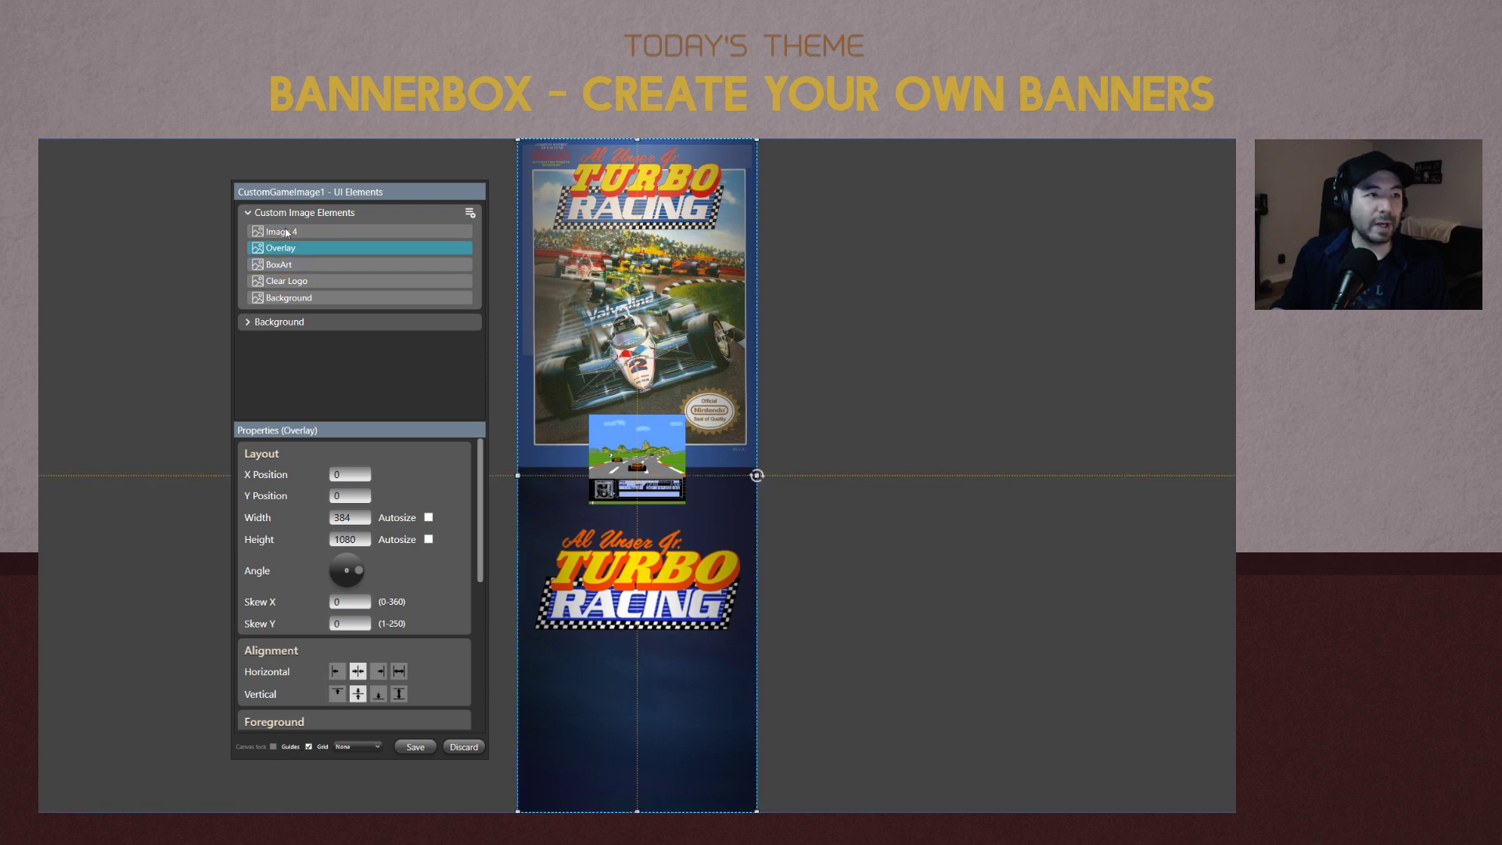
right_click(316, 233)
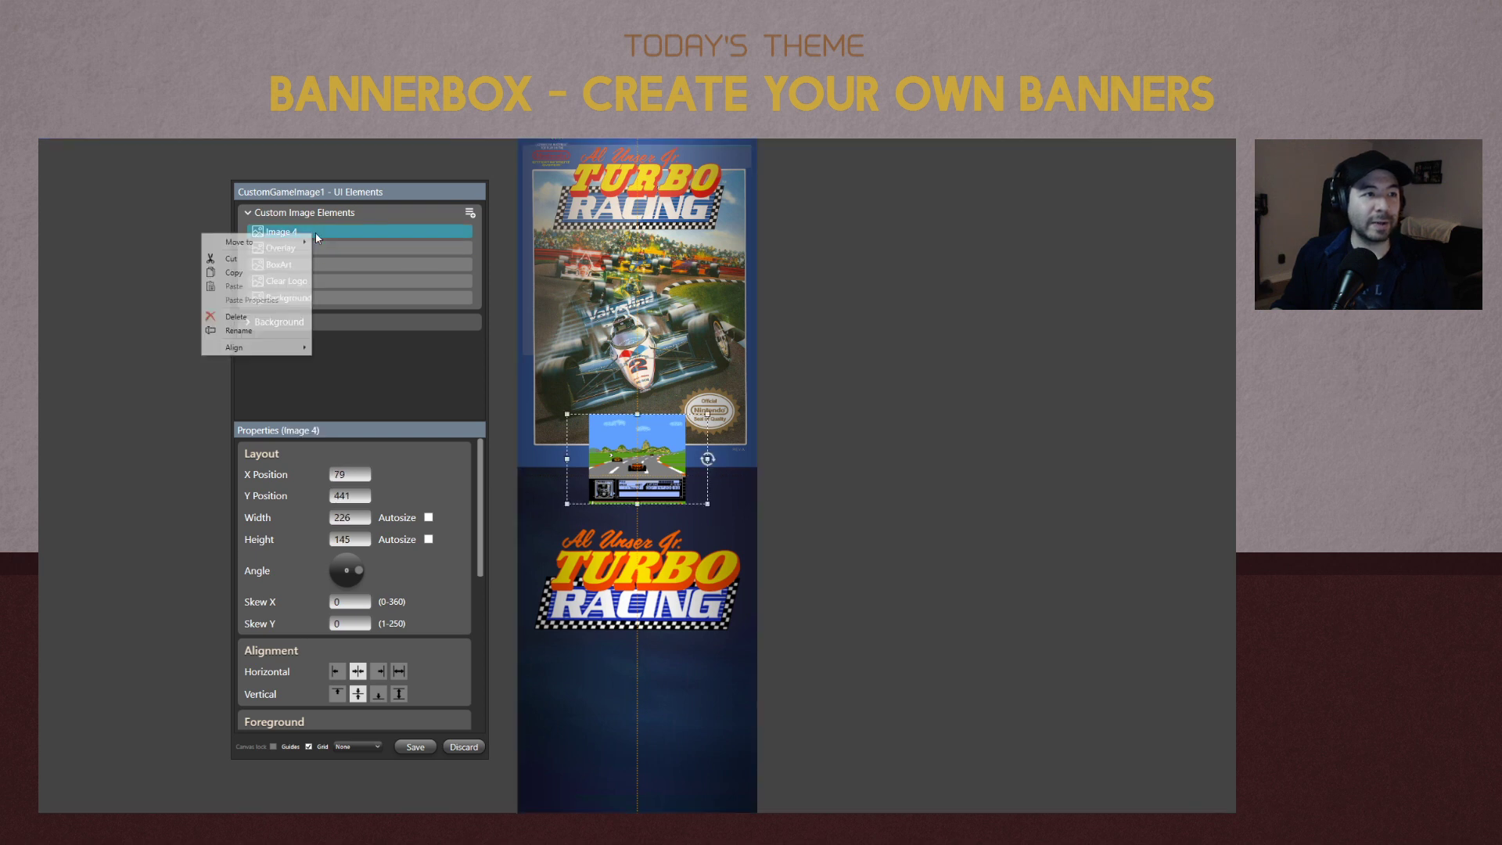
left_click(241, 316)
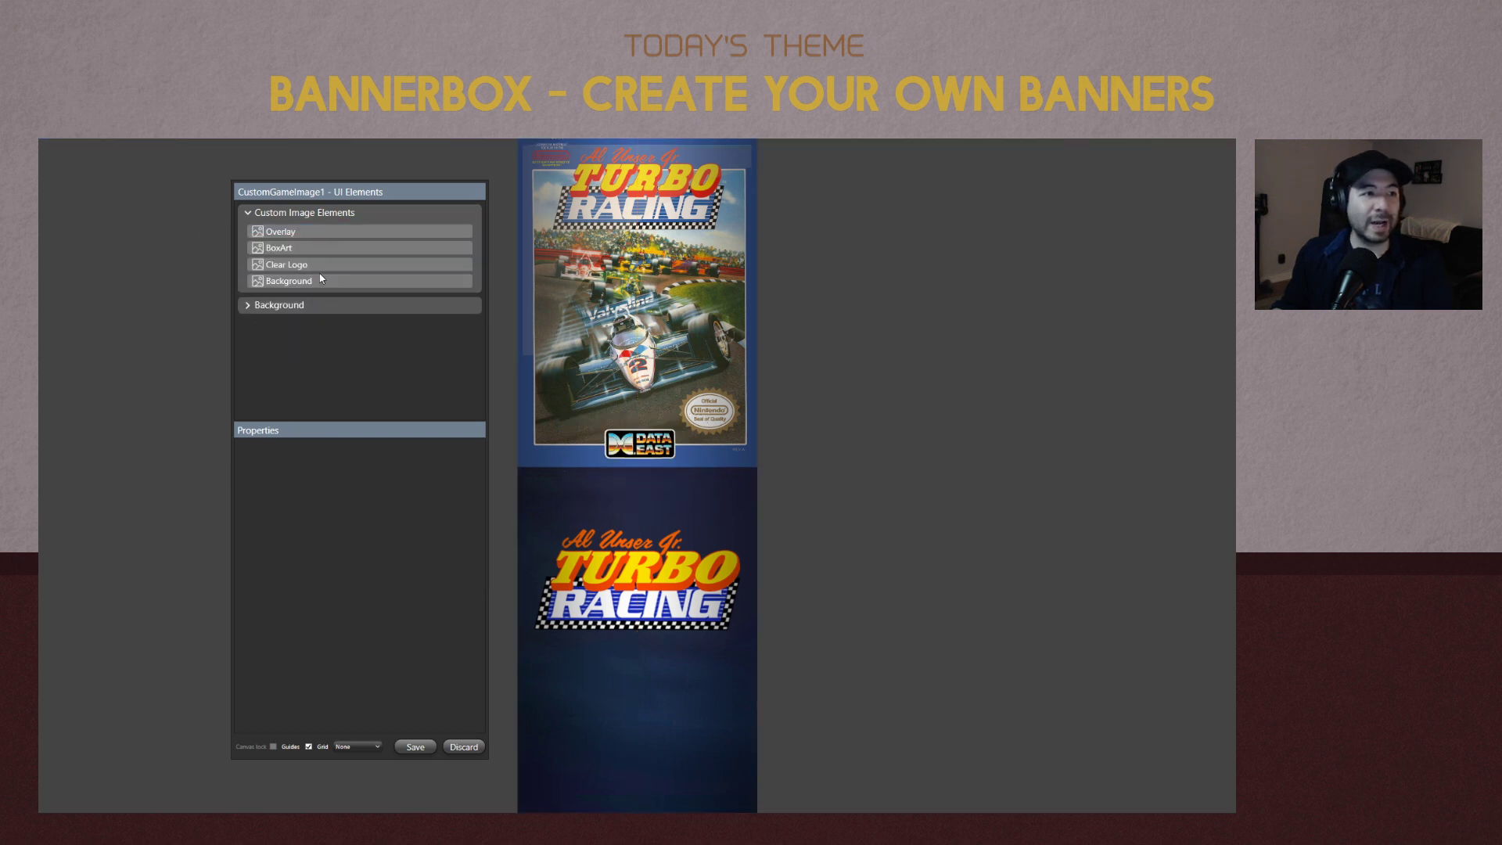
Enlarge the BoxArt element to about 879 by 836 and shift it up so its lower edge sits above the clear logo.
left_click(383, 248)
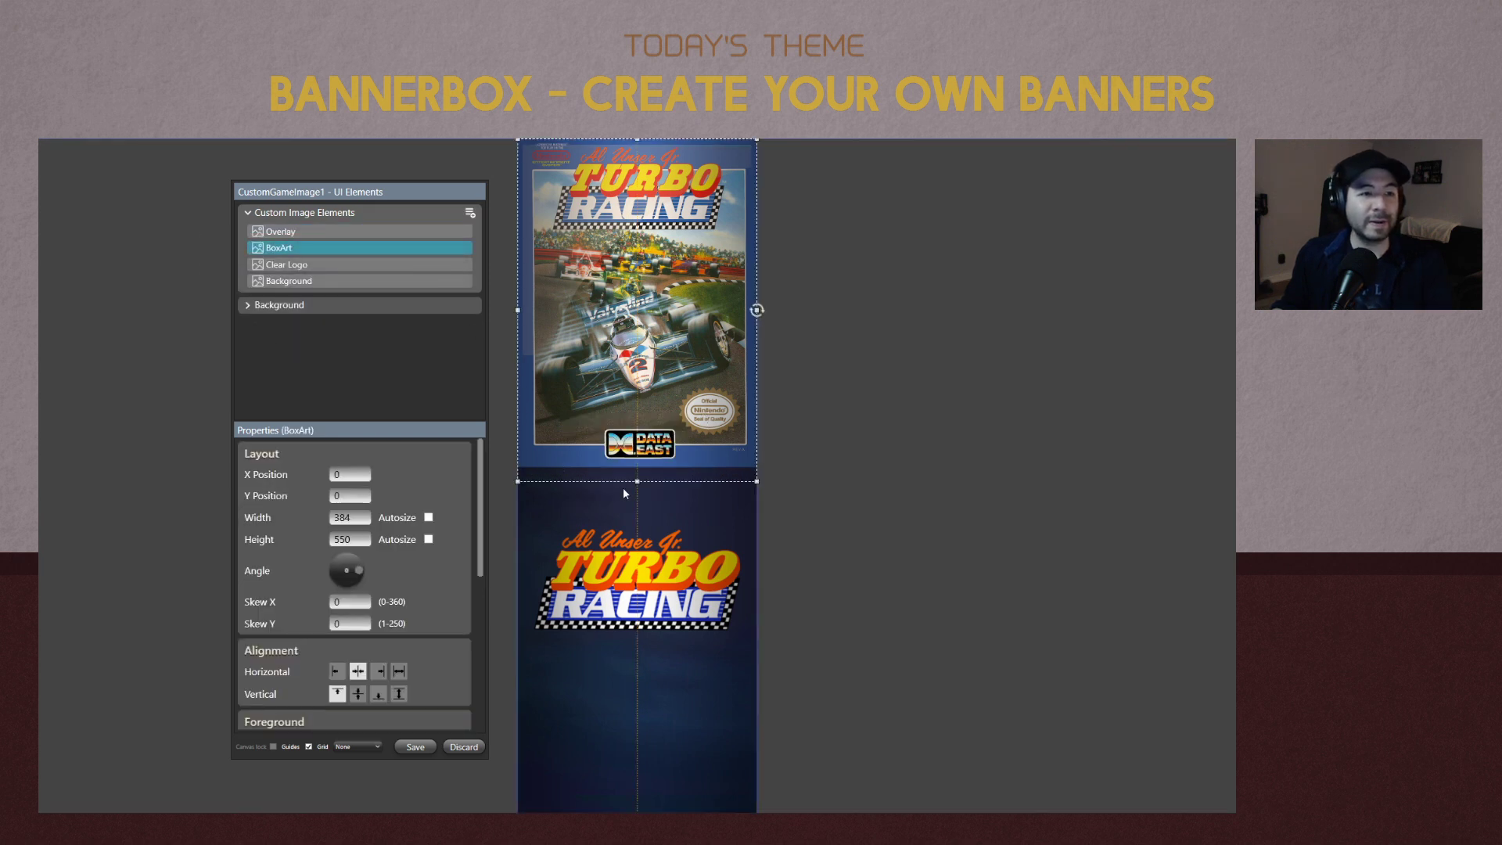
left_click_drag(636, 481, 637, 457)
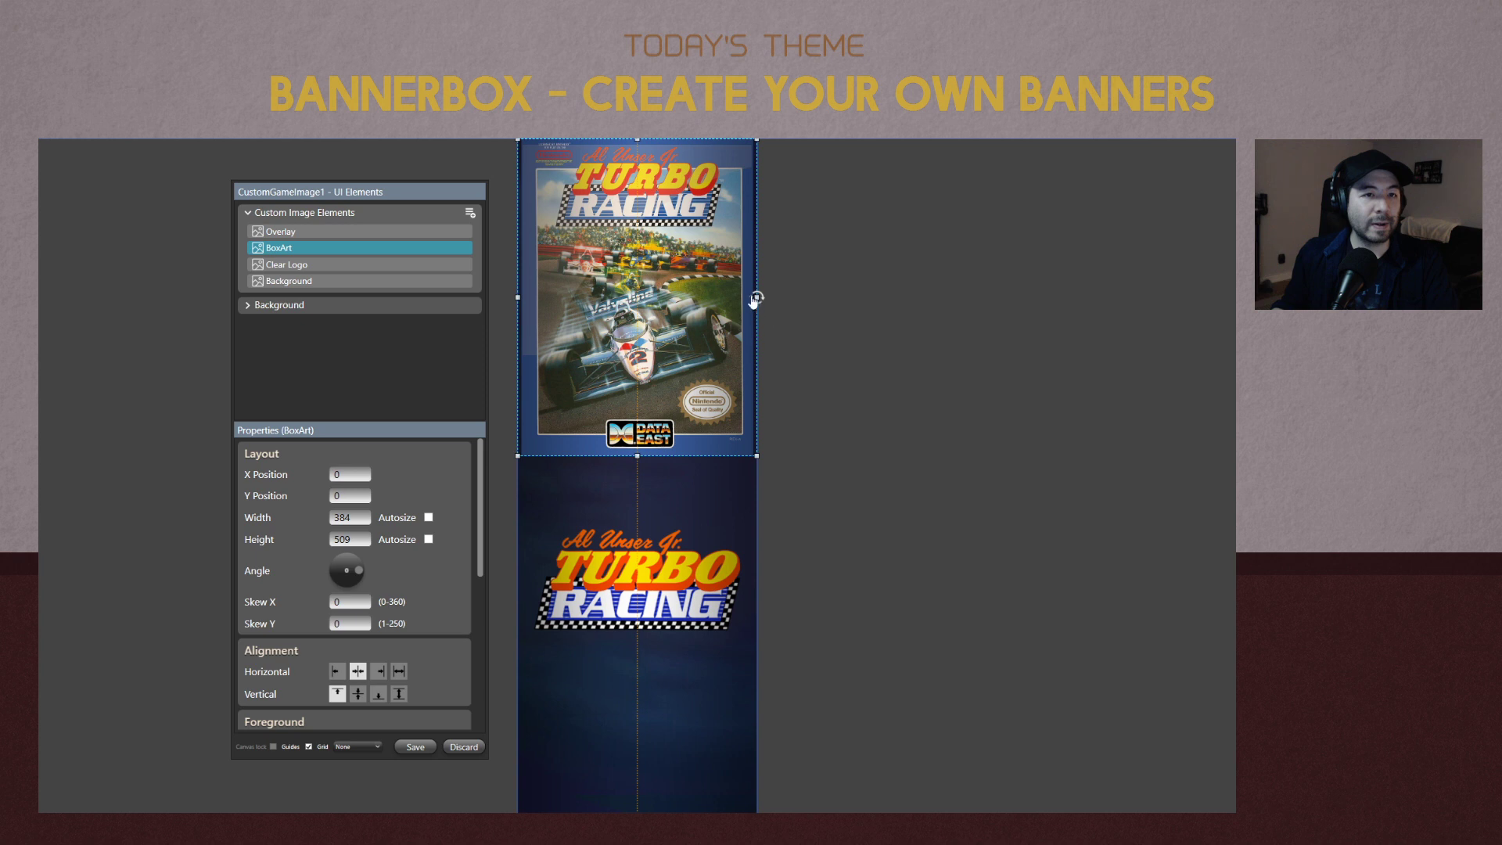
left_click_drag(757, 297, 911, 297)
left_click_drag(518, 298, 362, 295)
left_click_drag(638, 459, 640, 661)
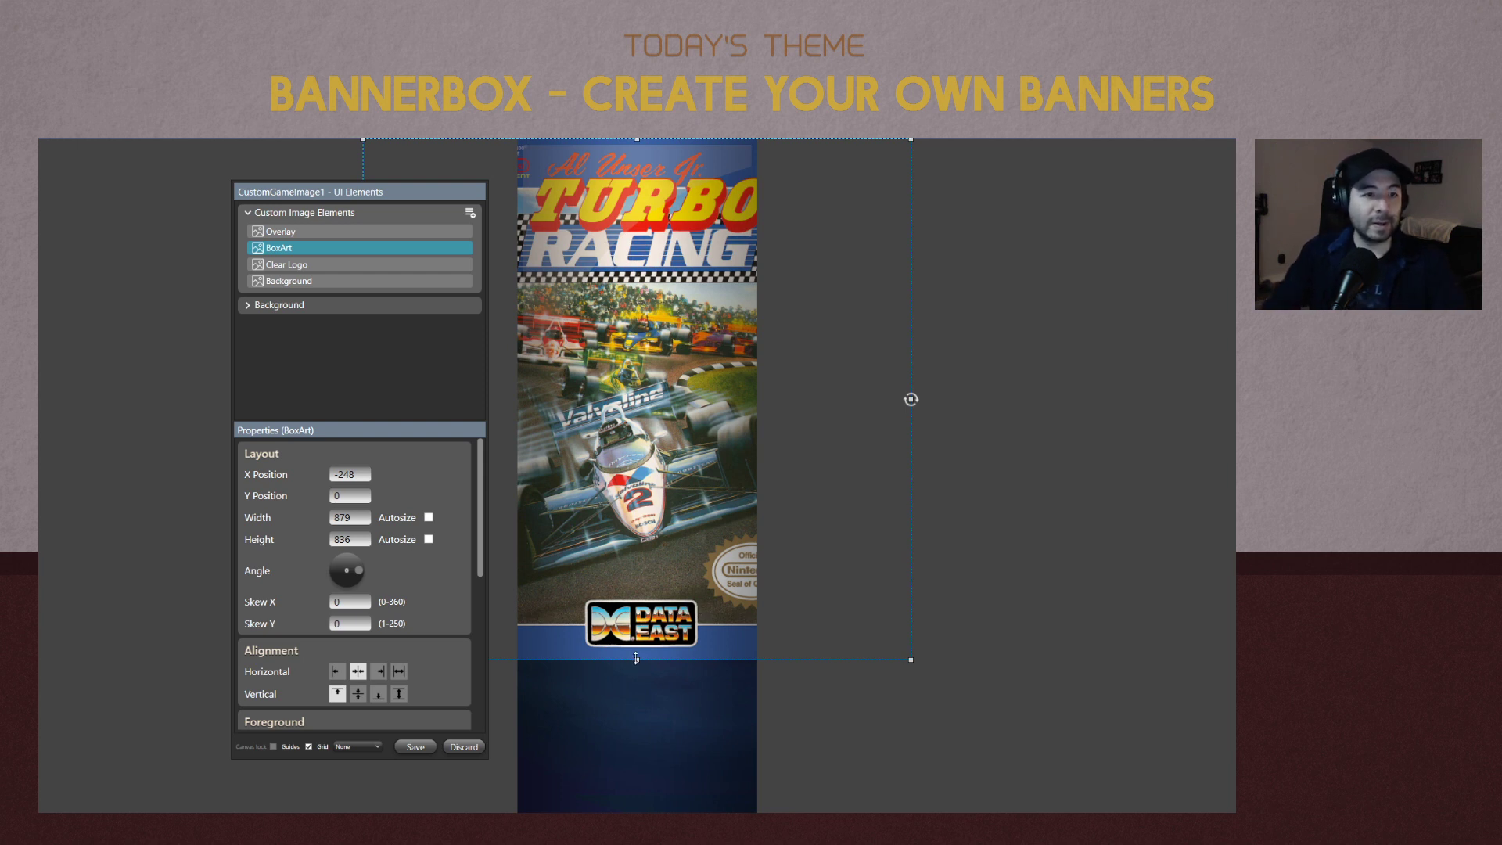
left_click_drag(867, 654, 873, 464)
left_click(1044, 462)
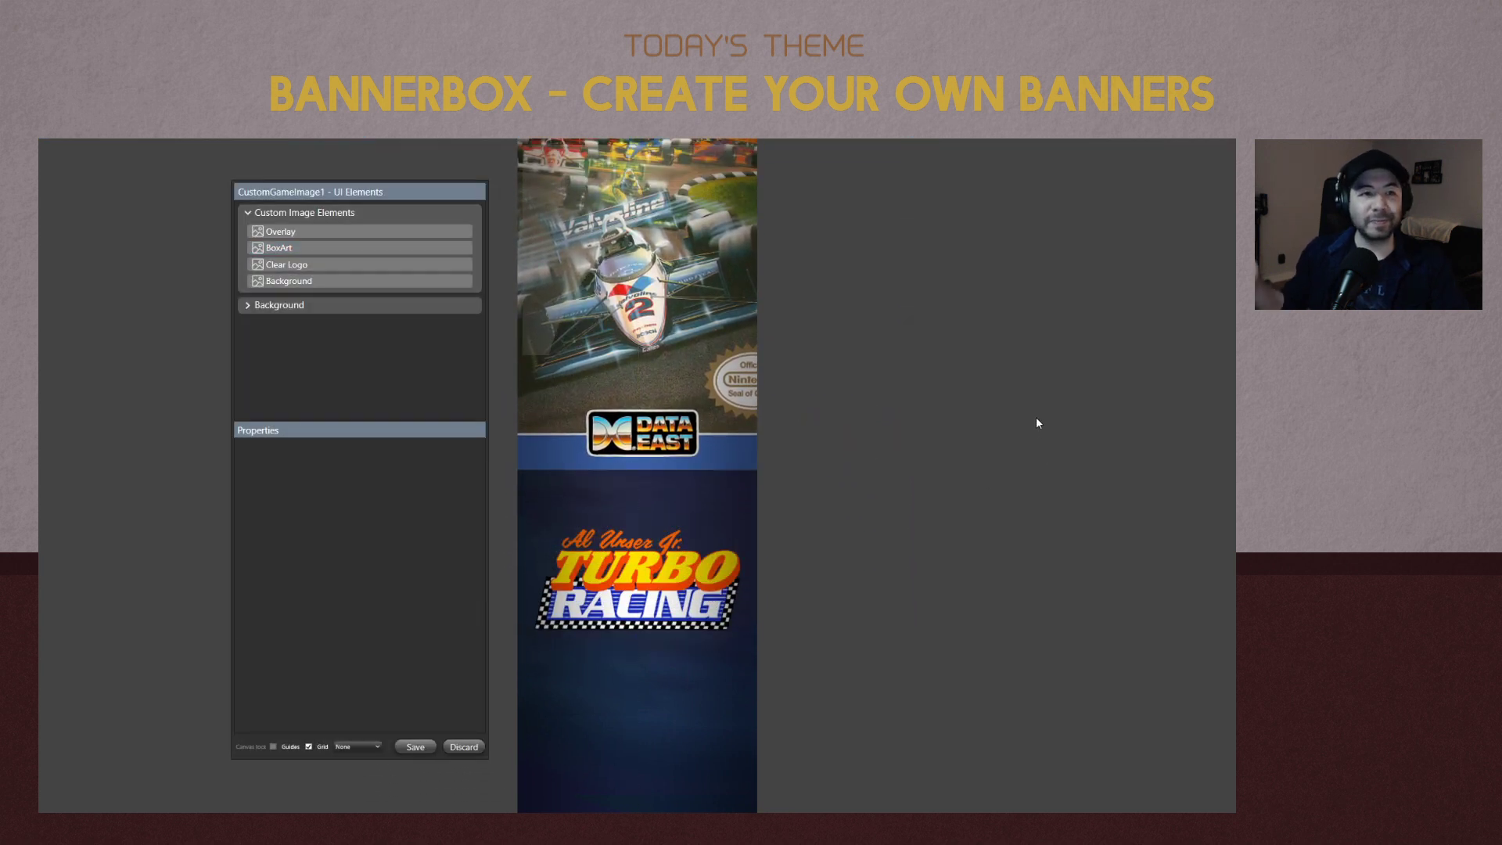
Save the edited view and preview the banners for A Nightmare on Elm Street and Adventure Island 3.
left_click(417, 747)
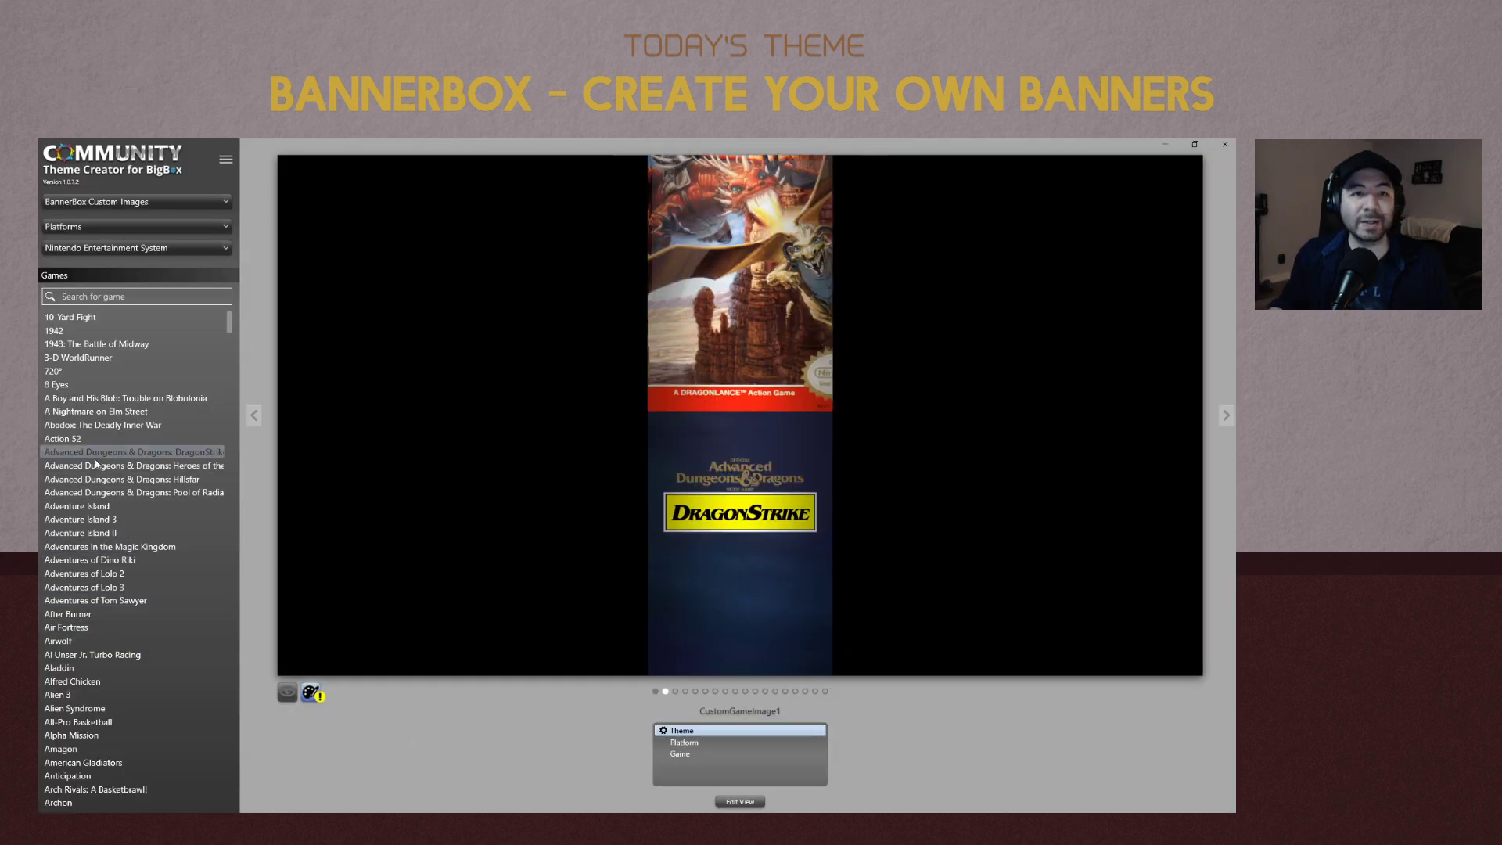
left_click(93, 410)
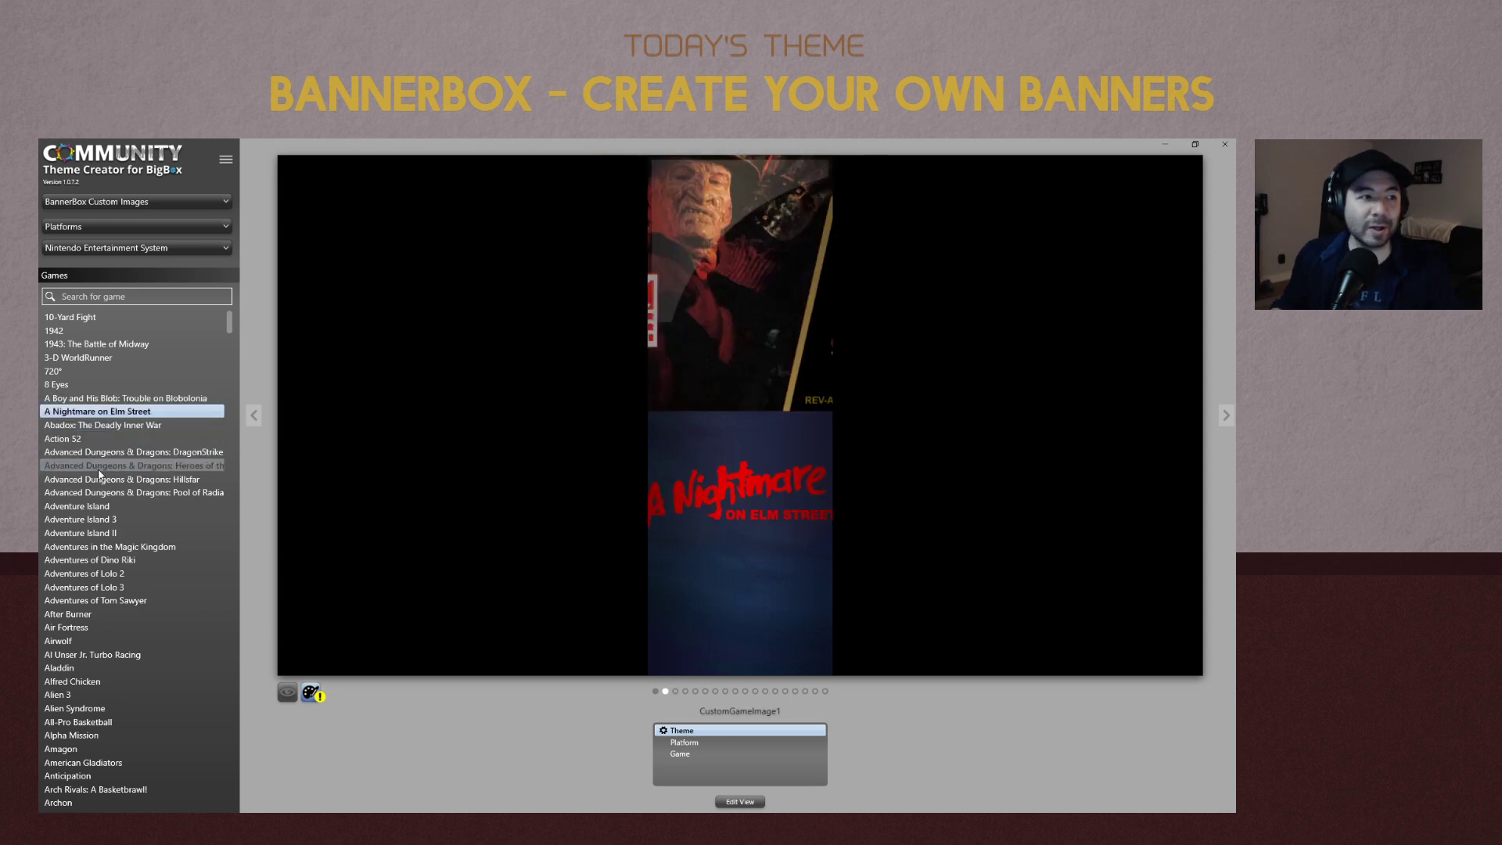
left_click(86, 519)
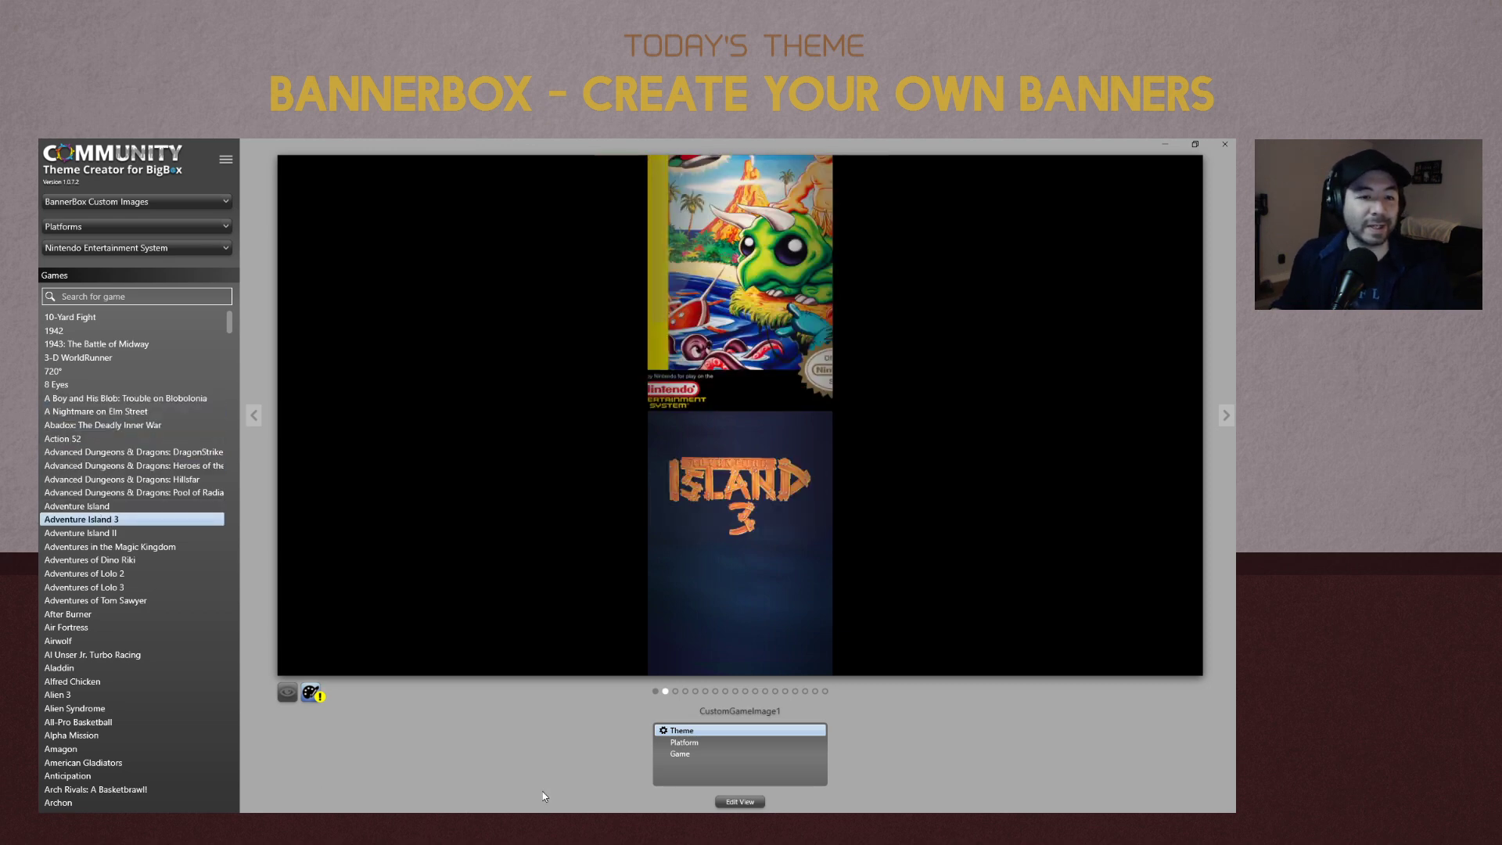
Reopen the view and narrow the BoxArt element to the banner's width, about 383 wide at X position 1.
left_click(749, 804)
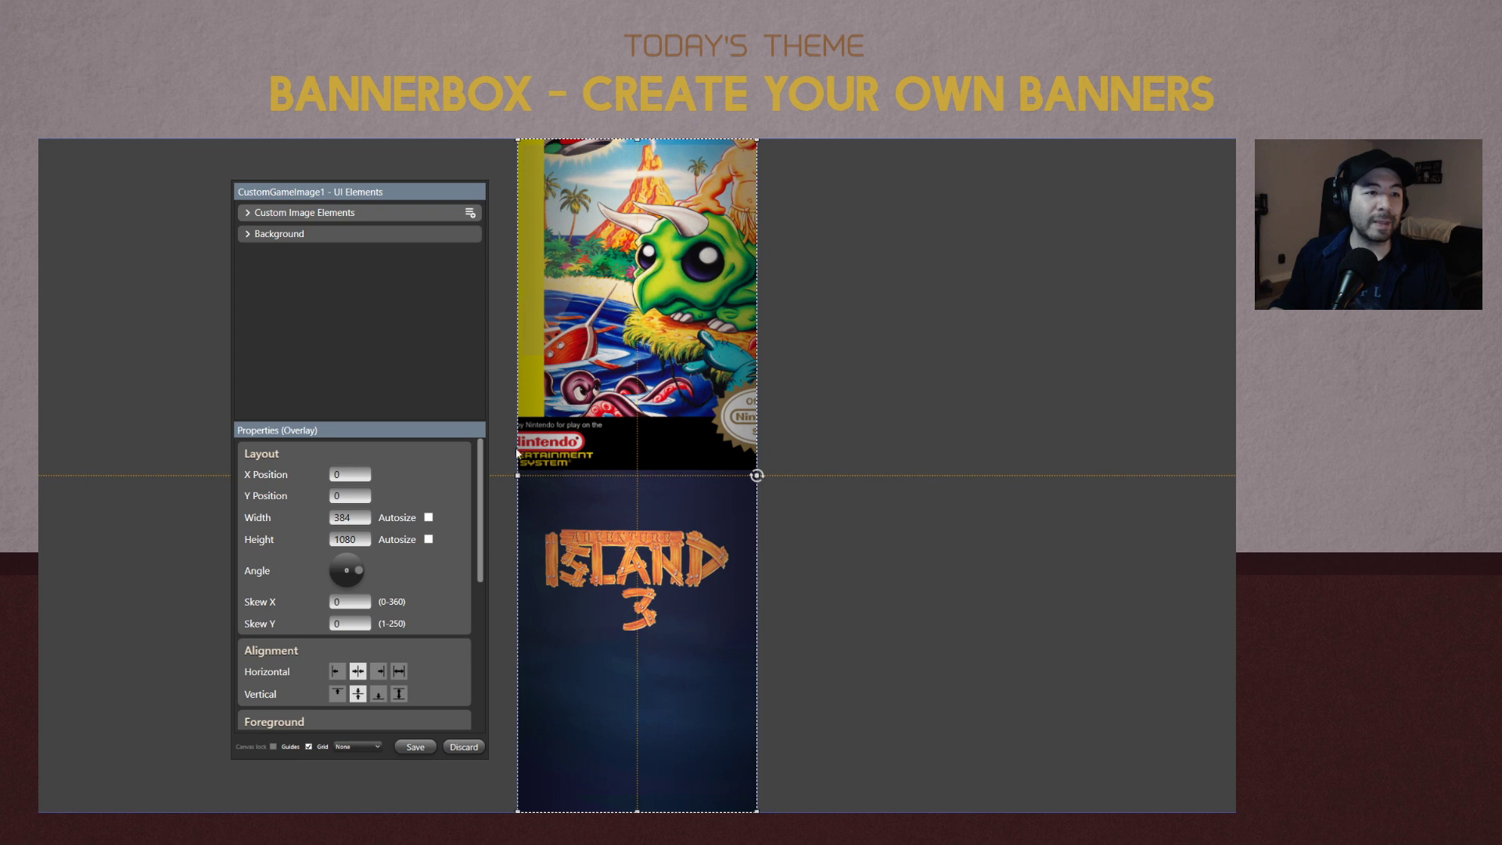
left_click(247, 214)
left_click(307, 249)
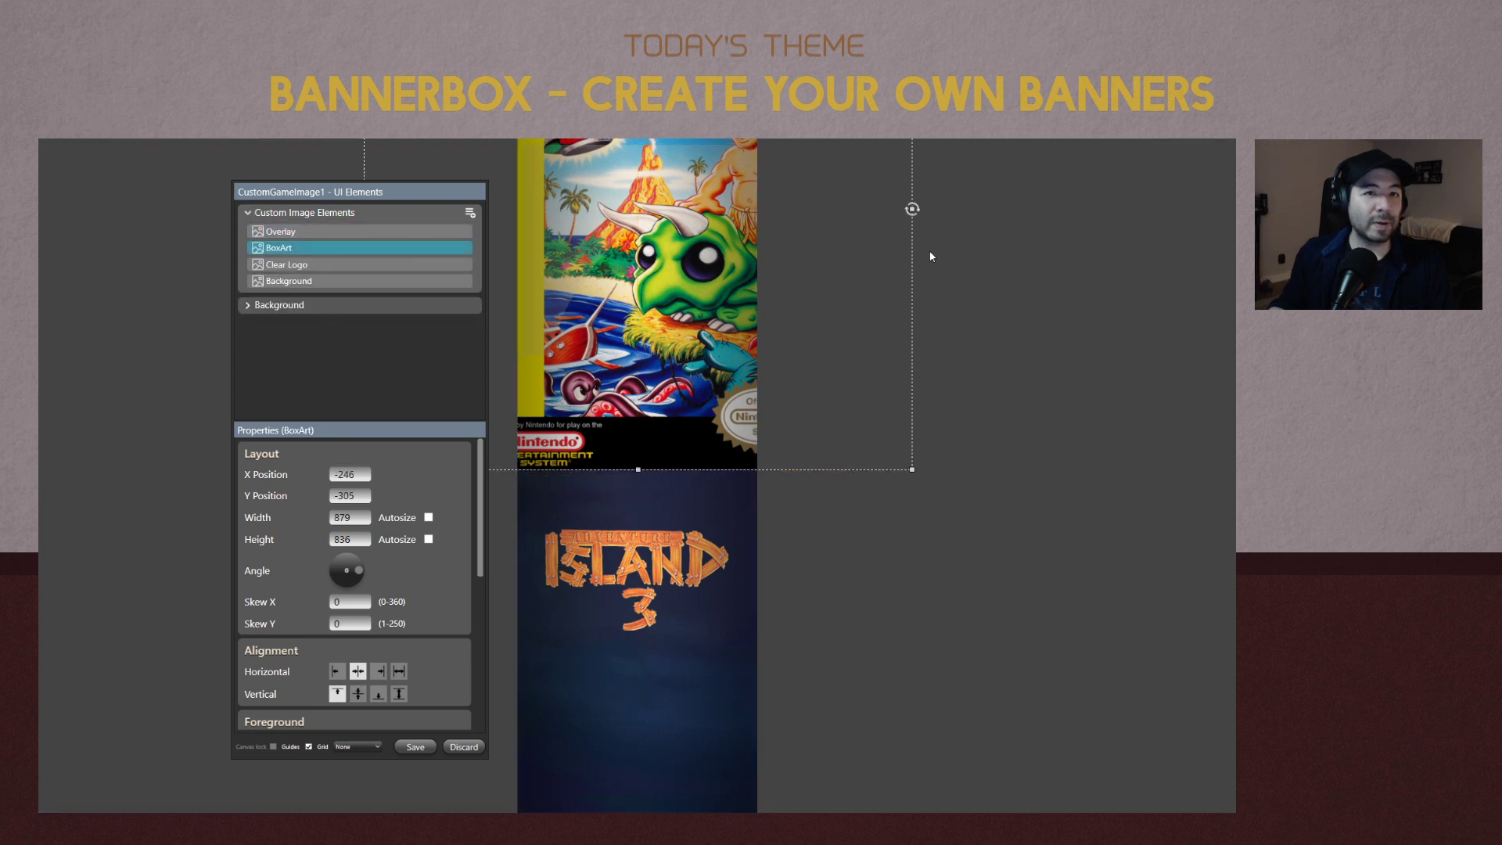
left_click_drag(912, 208, 757, 211)
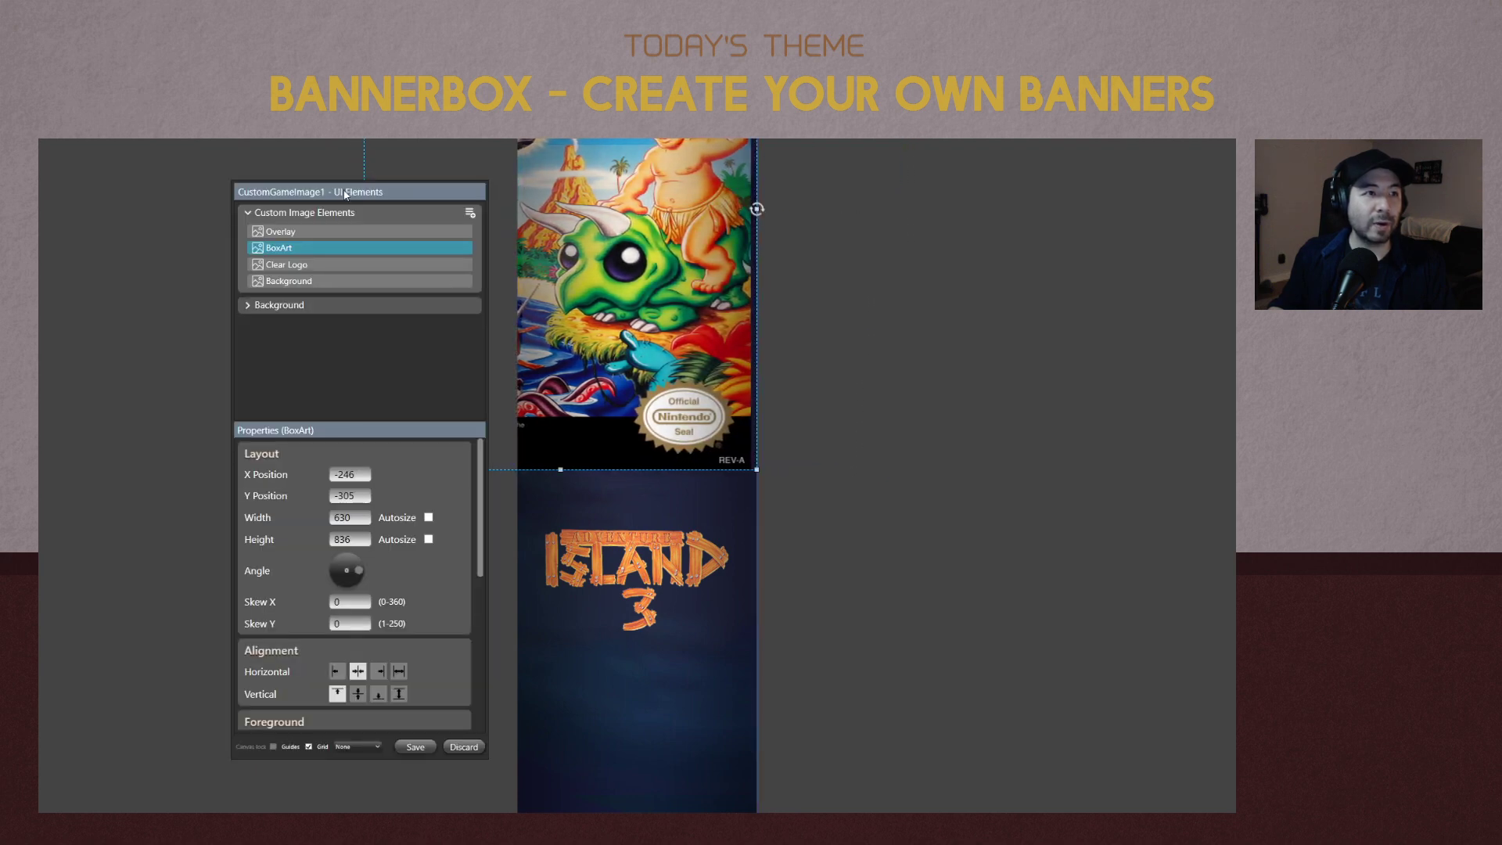
left_click_drag(345, 194, 157, 186)
left_click_drag(517, 209, 518, 225)
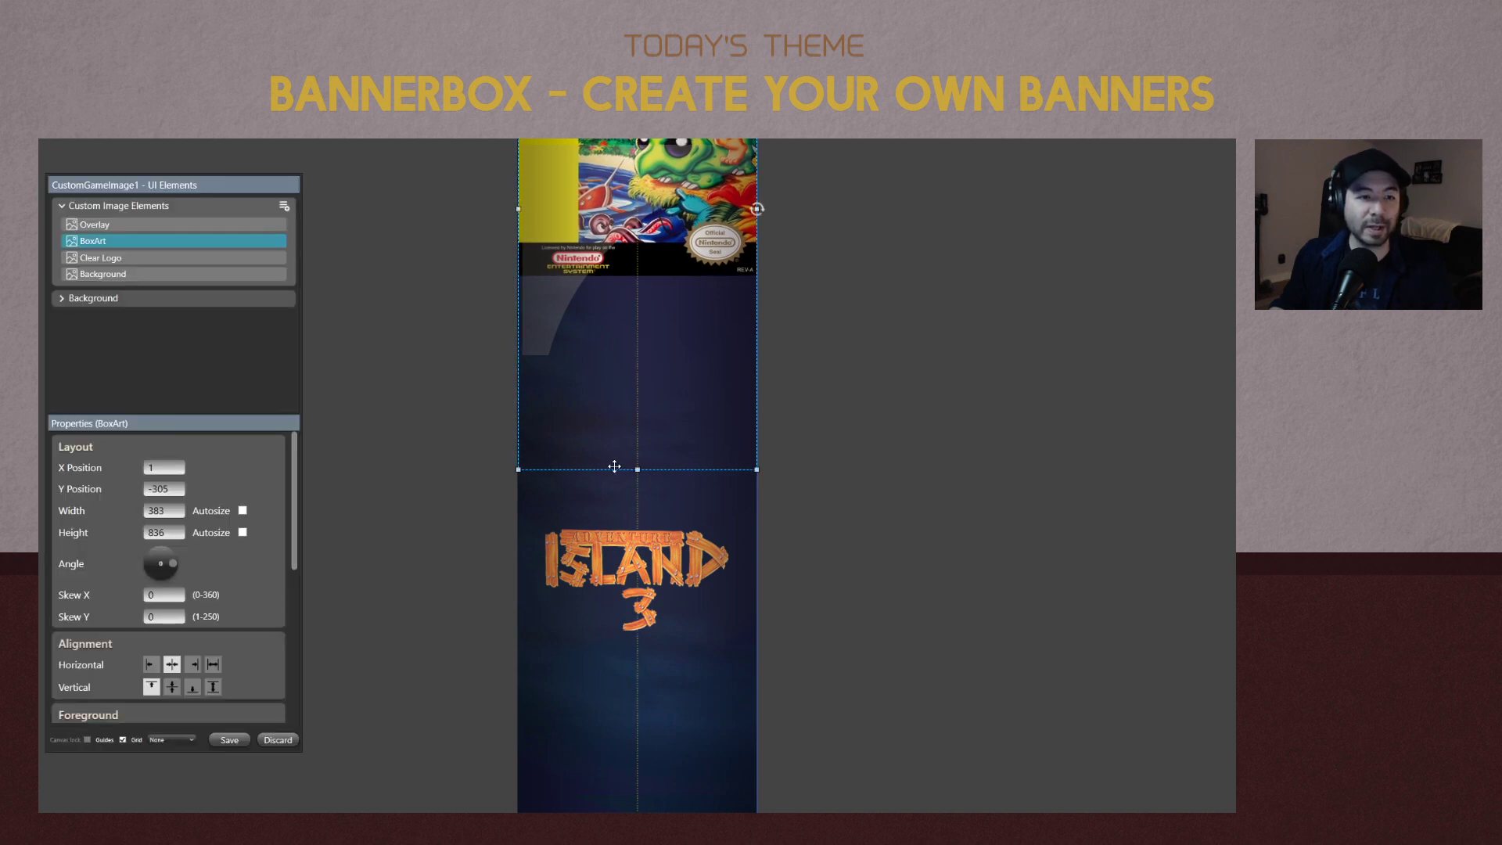
Shorten the BoxArt element to about 661 high and move it down to Y position 0 on the banner.
left_click_drag(637, 469, 638, 361)
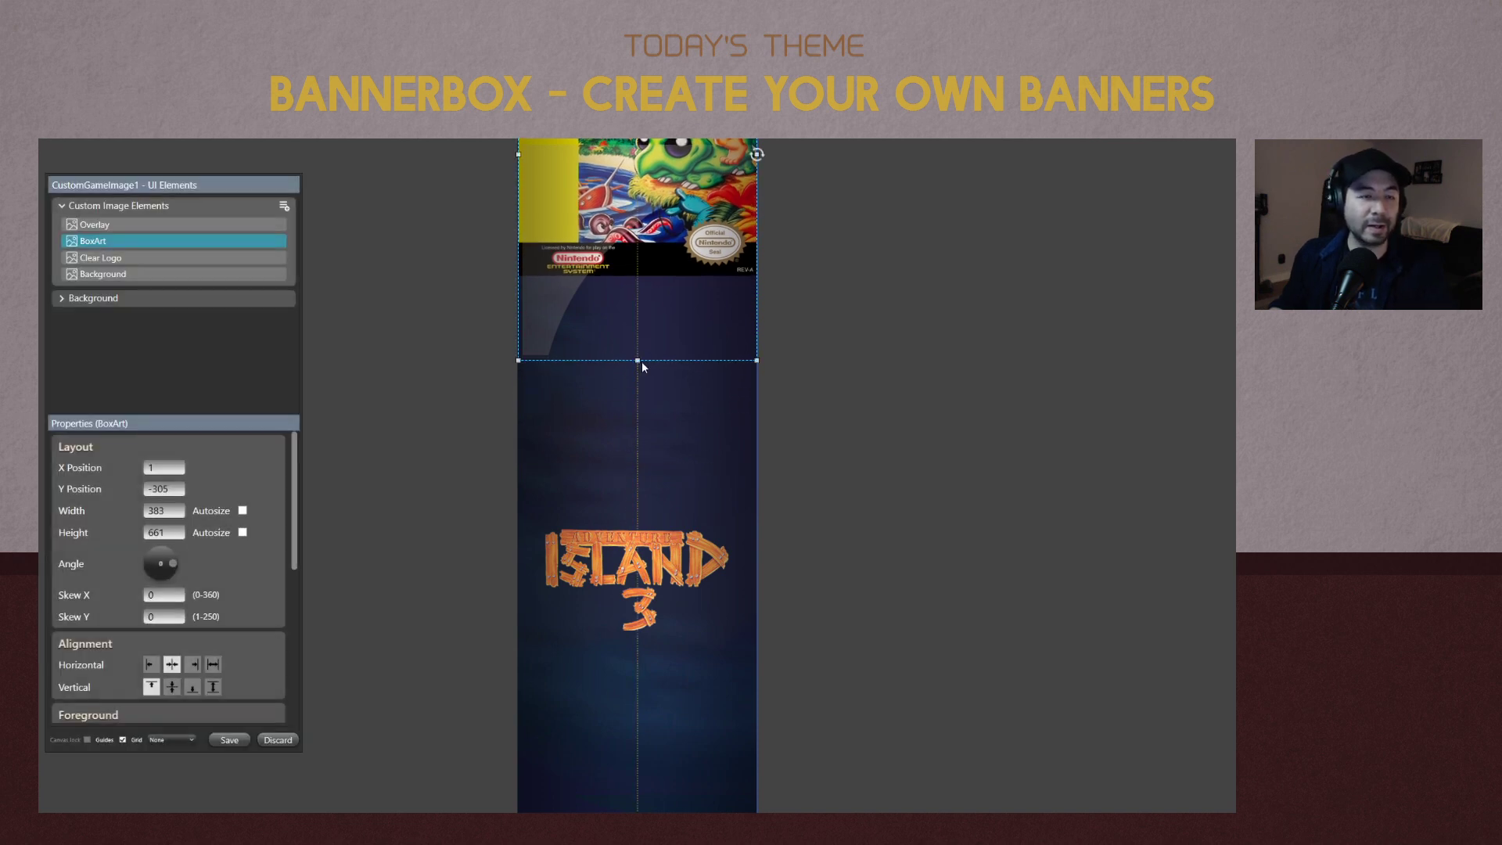
left_click_drag(627, 269, 627, 282)
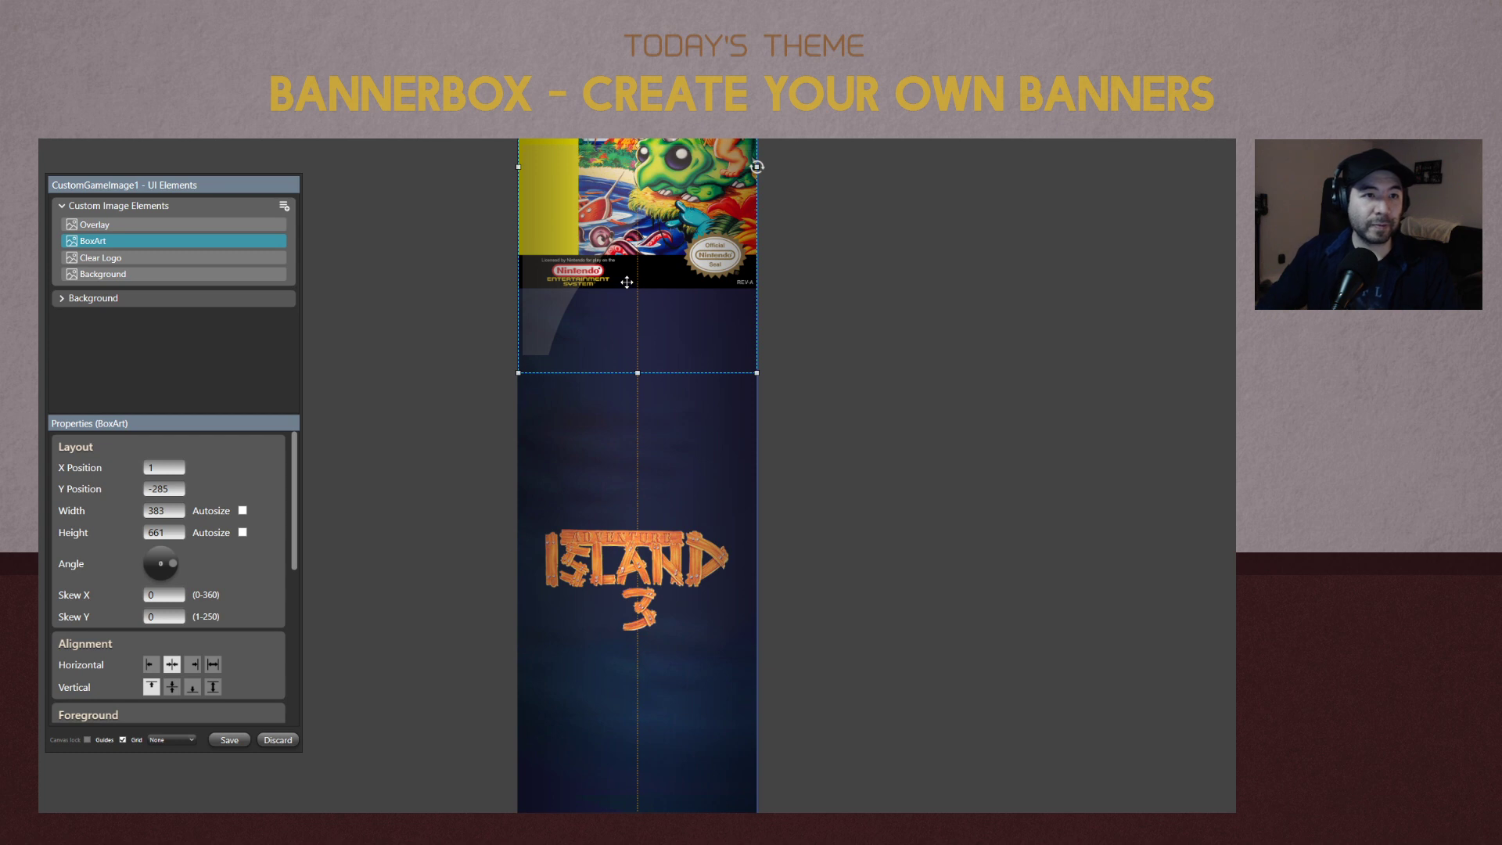
key("shift+Down")
key("shift+Down")
key("shift+Down")
key("shift+Down")
key("shift+Down")
key("shift+Down")
key("shift+Down")
key("shift+Down")
key("shift+Down")
key("shift+Down")
key("shift+Down")
key("shift+Down")
key("shift+Down")
key("shift+Down")
key("shift+Down")
key("shift+Down")
key("shift+Down")
key("shift+Down")
key("shift+Down")
key("shift+Down")
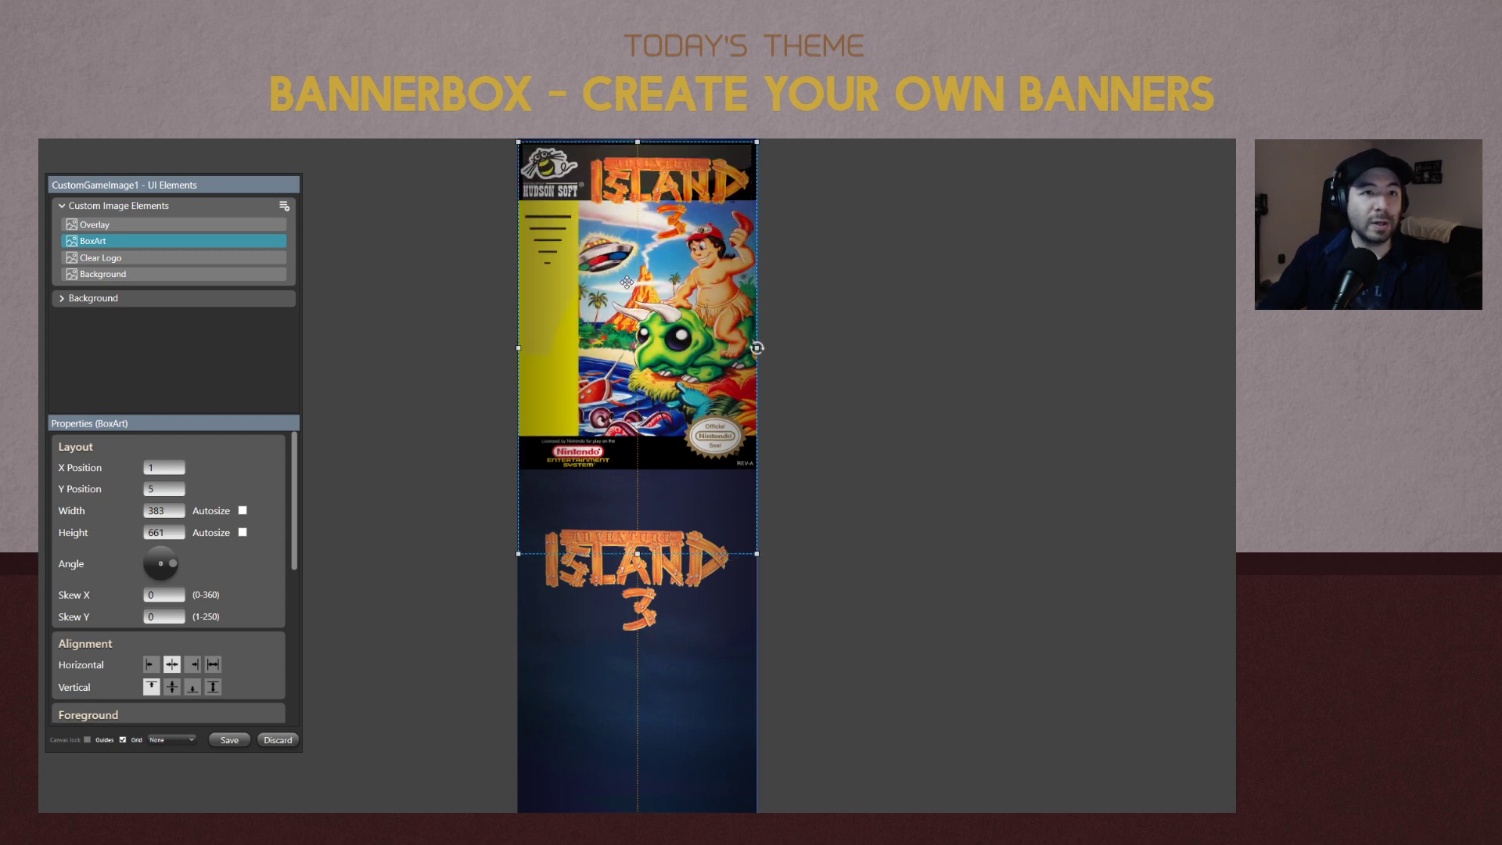
key("Up")
key("Up")
key("Up")
key("Up")
key("Up")
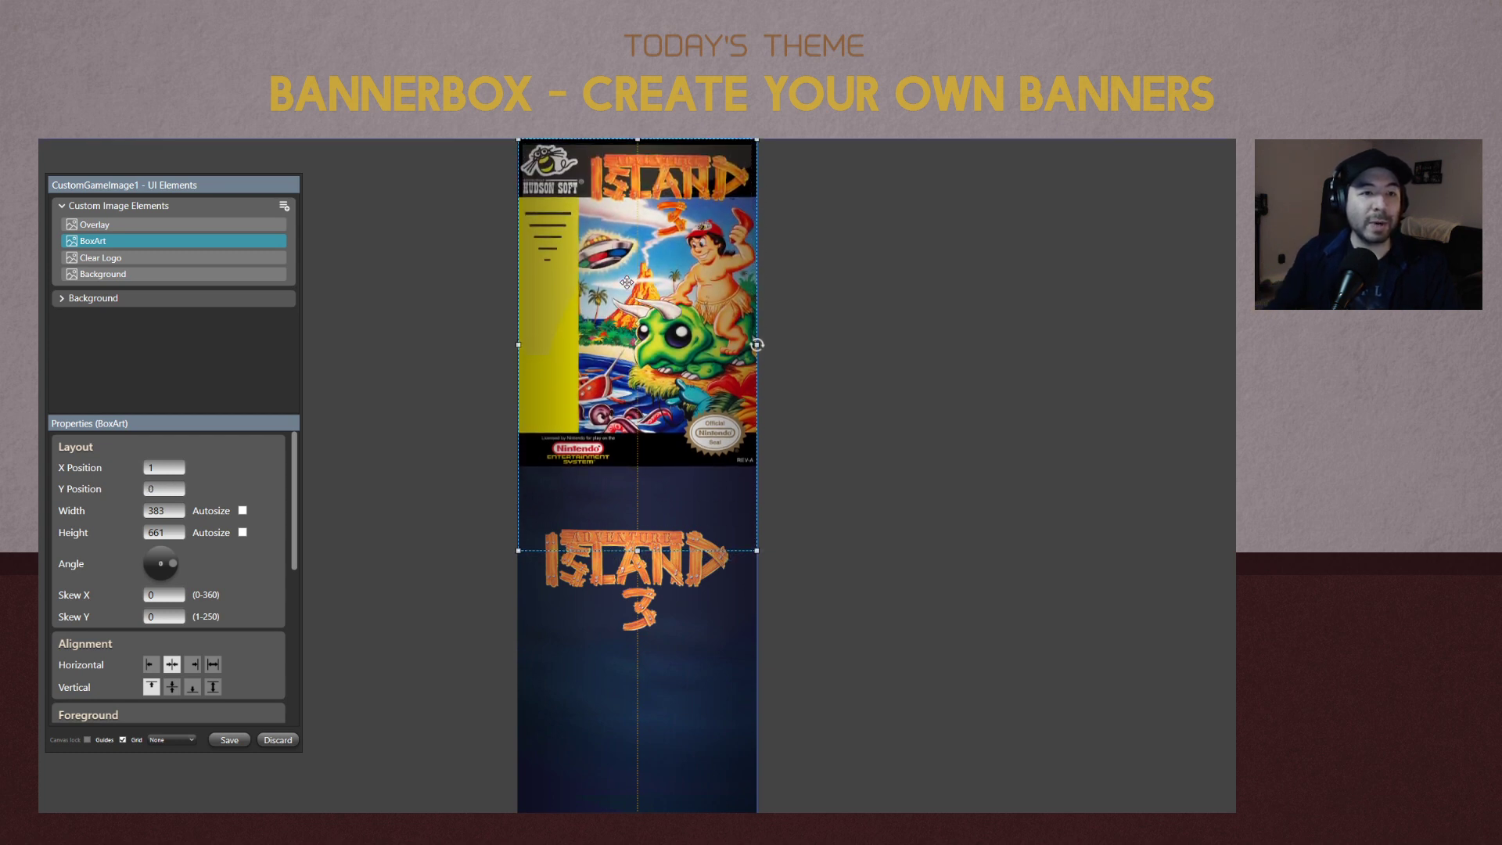
Reduce the BoxArt element's height to 555 and save the view.
left_click_drag(639, 551, 646, 486)
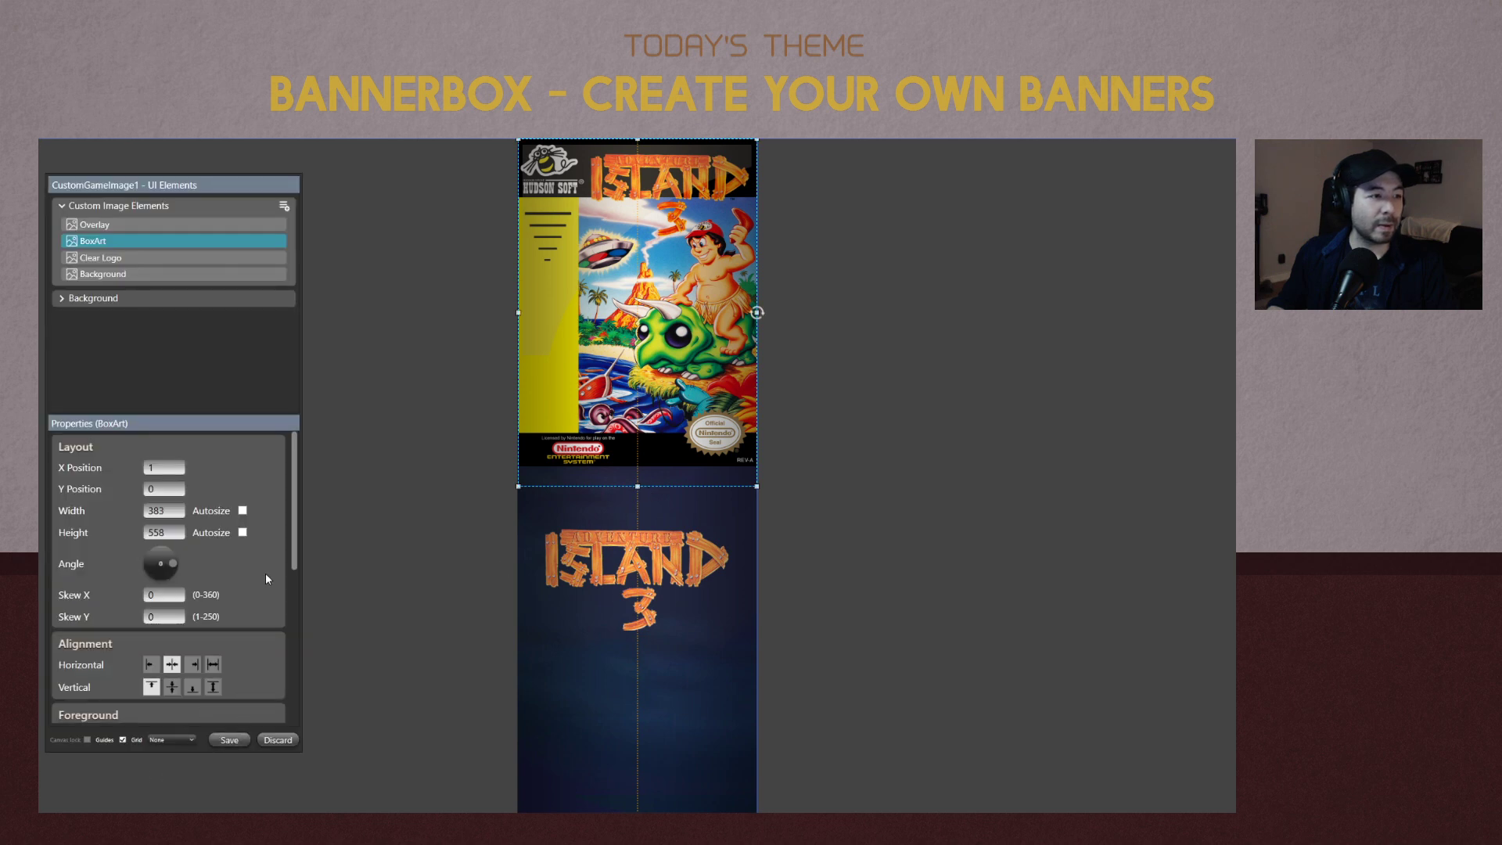
key("BackSpace")
type("5")
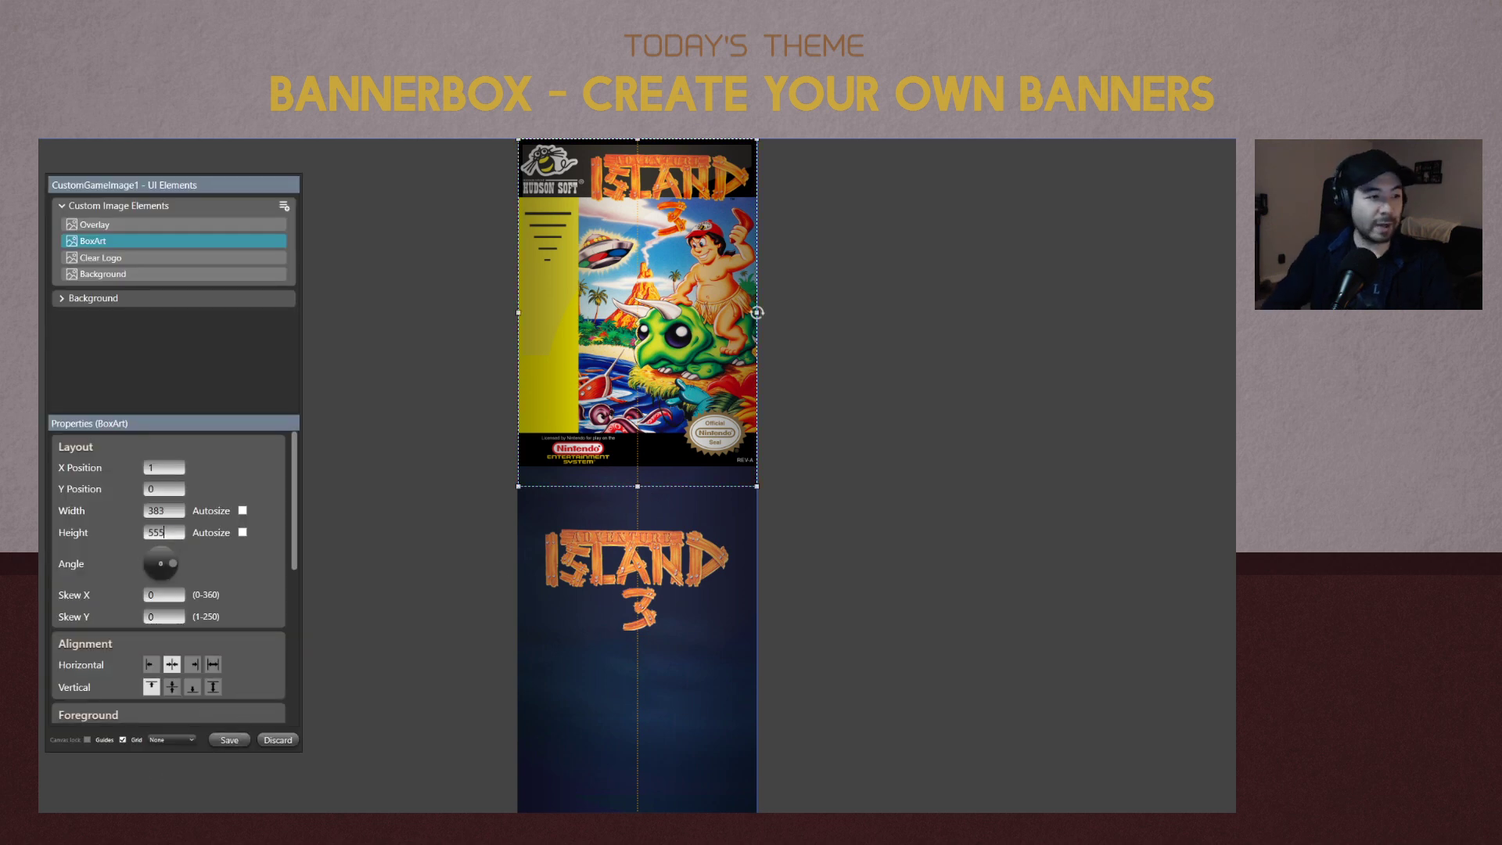
left_click(229, 741)
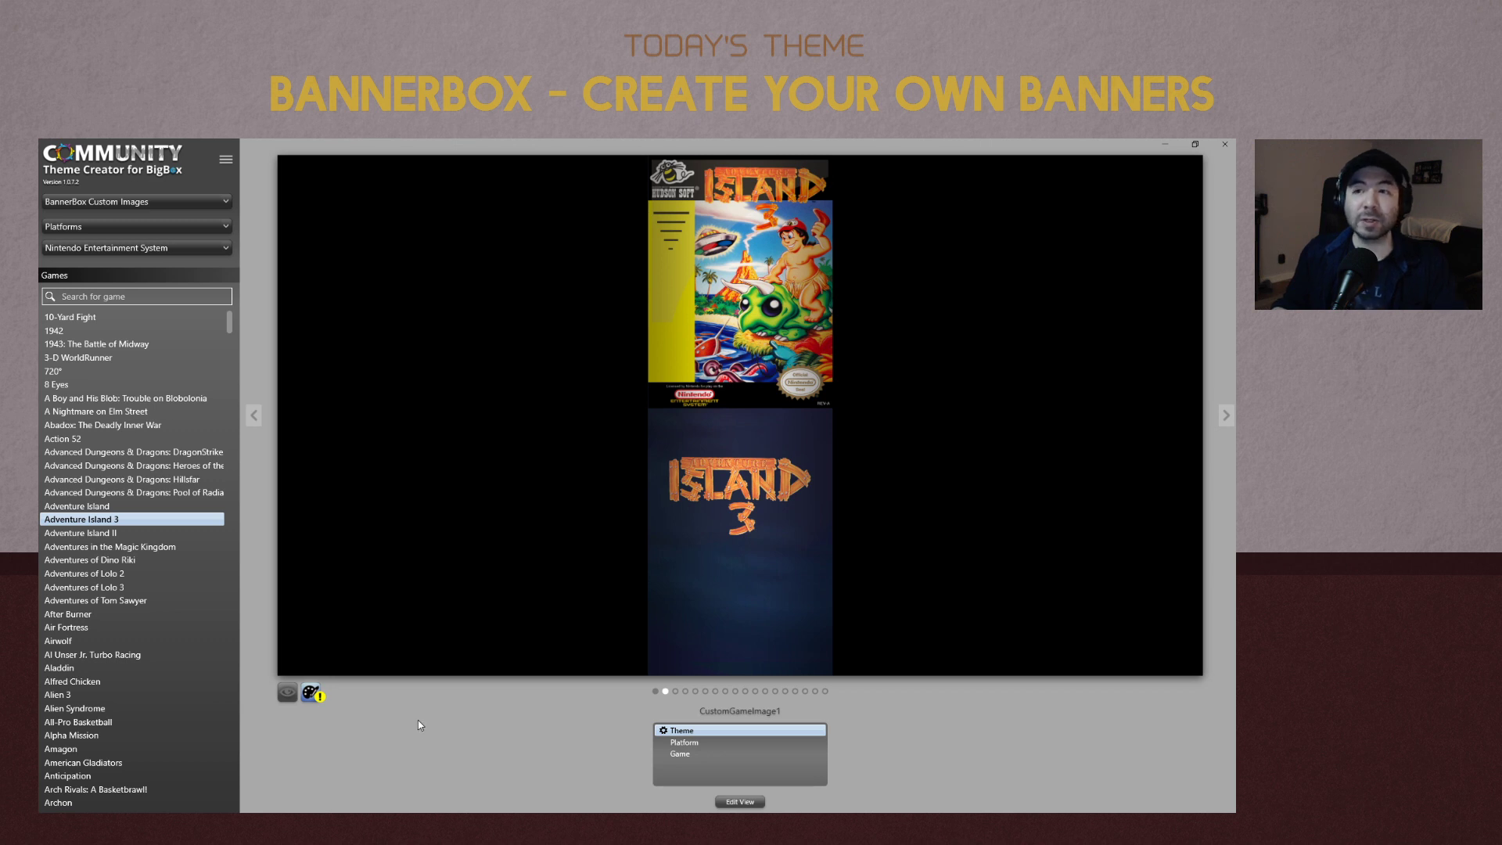
Switch the previewed platform to Super Nintendo Entertainment System.
left_click(100, 249)
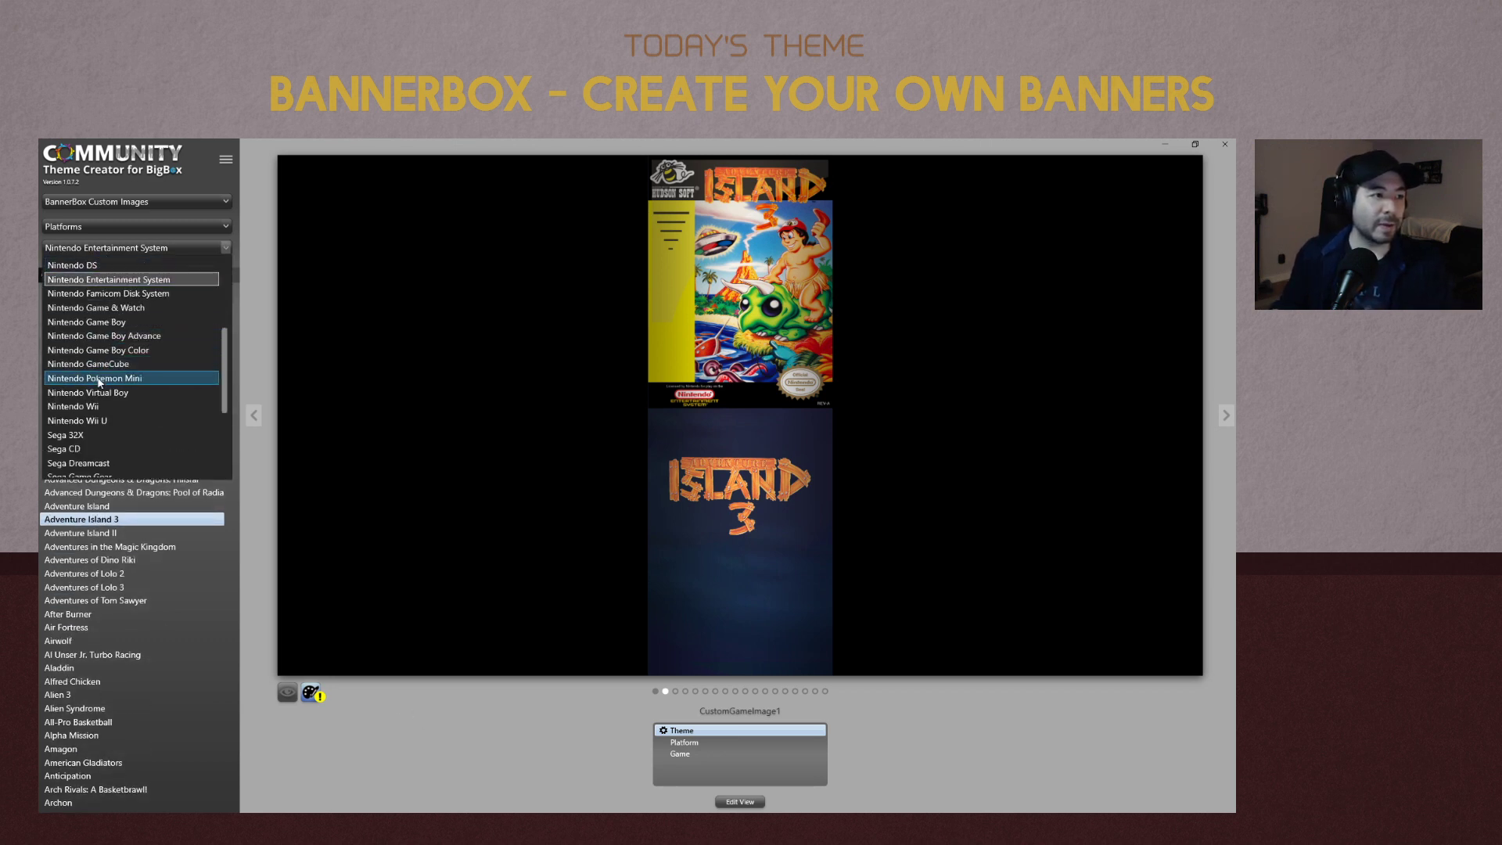
scroll(101, 407, "down", 4)
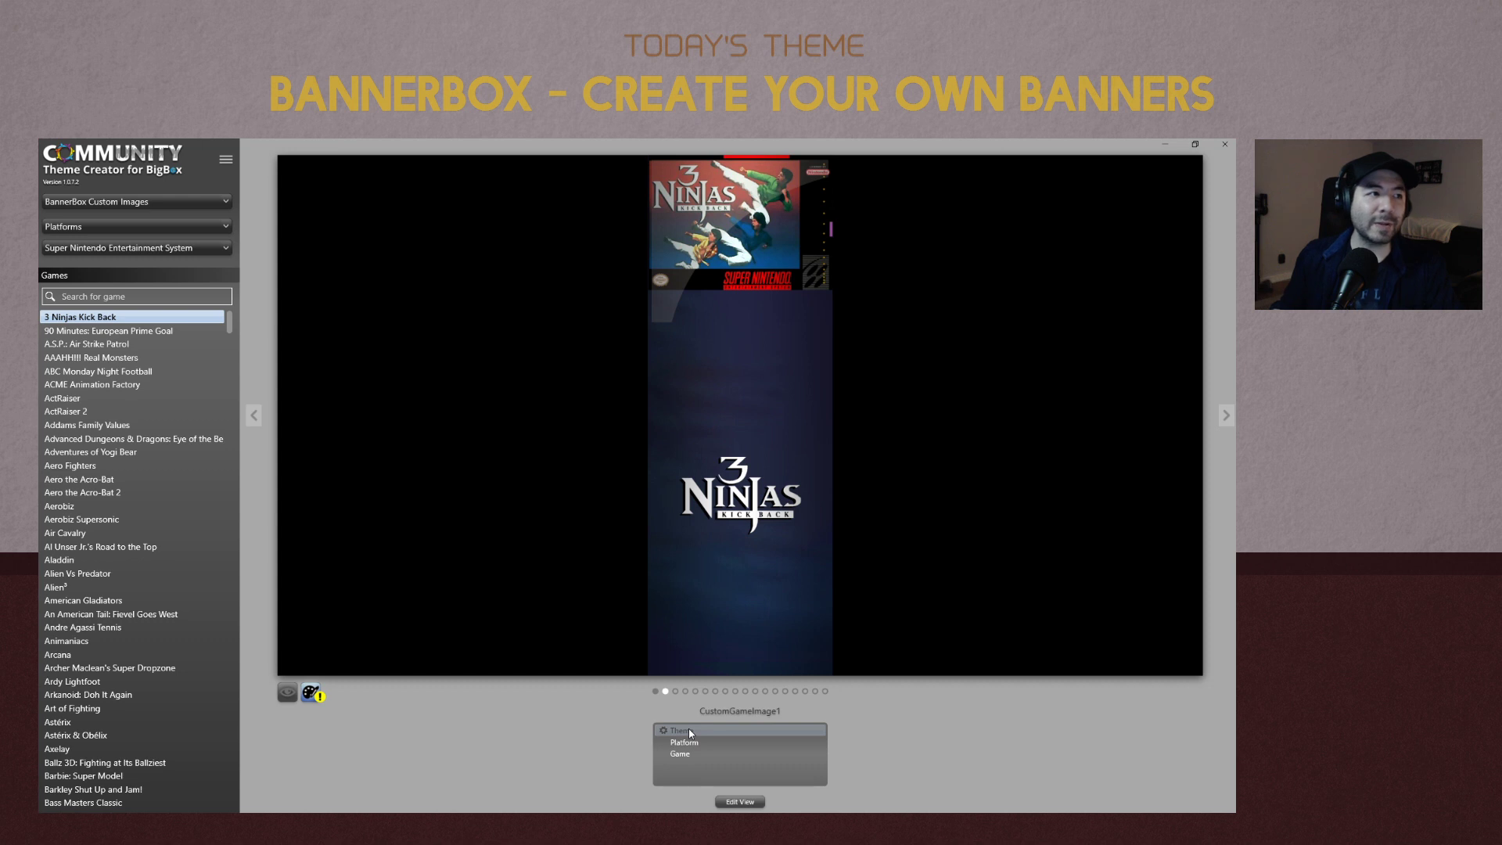
left_click(225, 248)
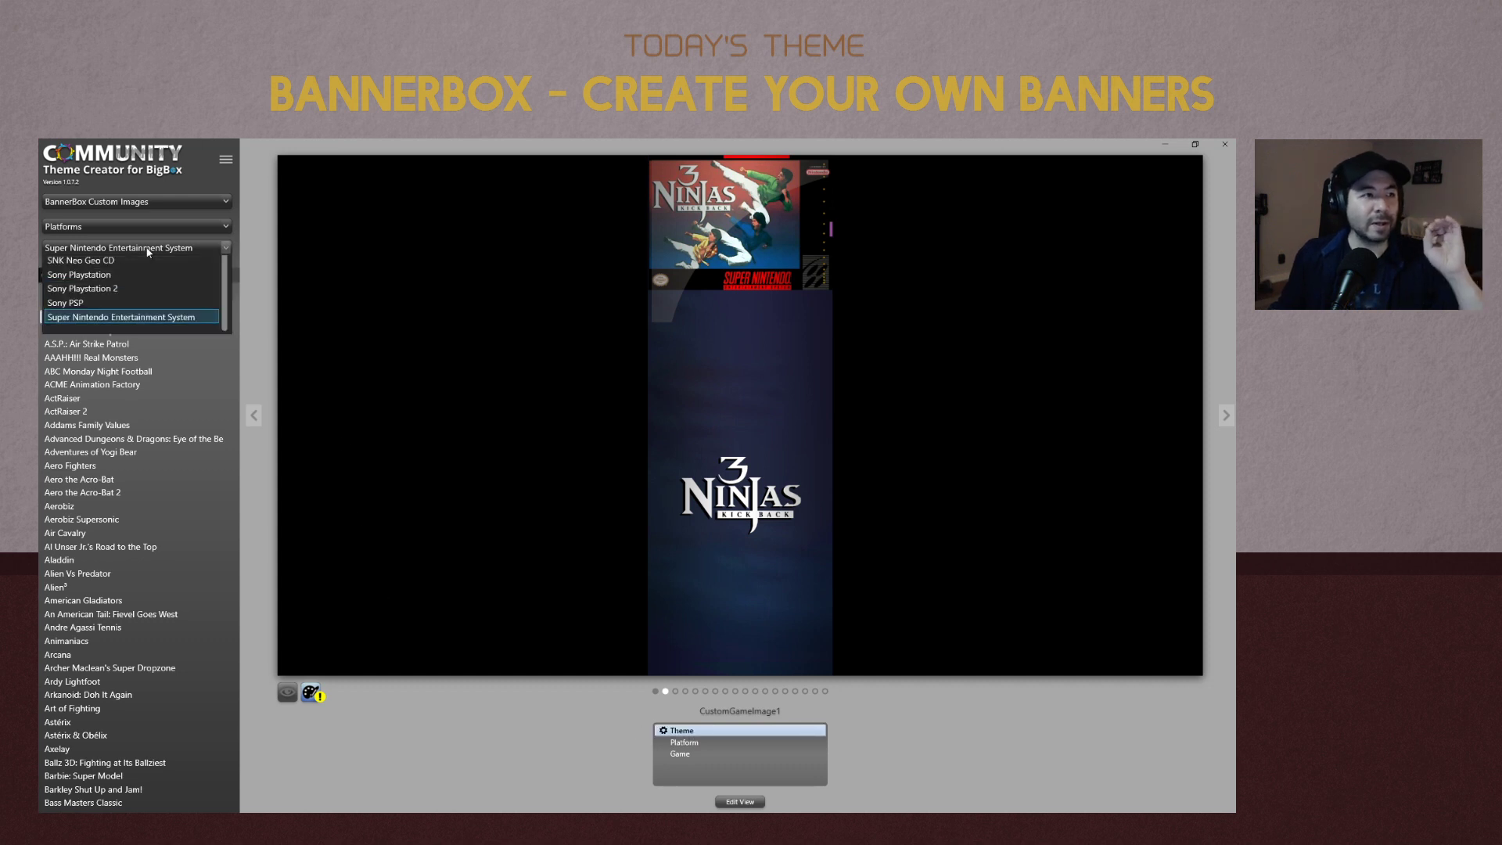
left_click(428, 735)
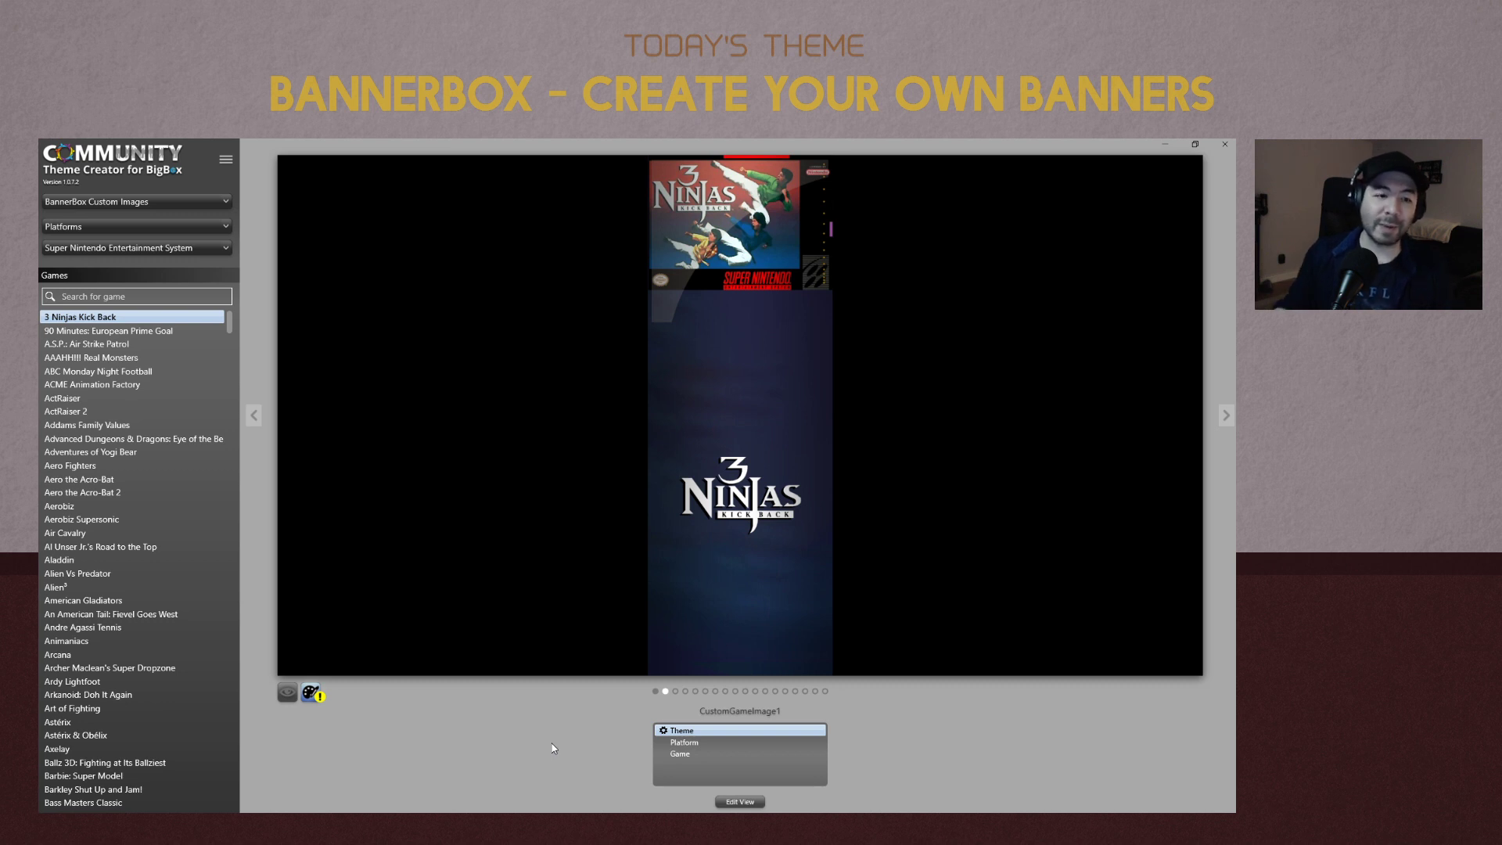
Copy the Theme-level CustomGameImage1 view and paste it at the Platform level for Super Nintendo Entertainment System.
right_click(687, 730)
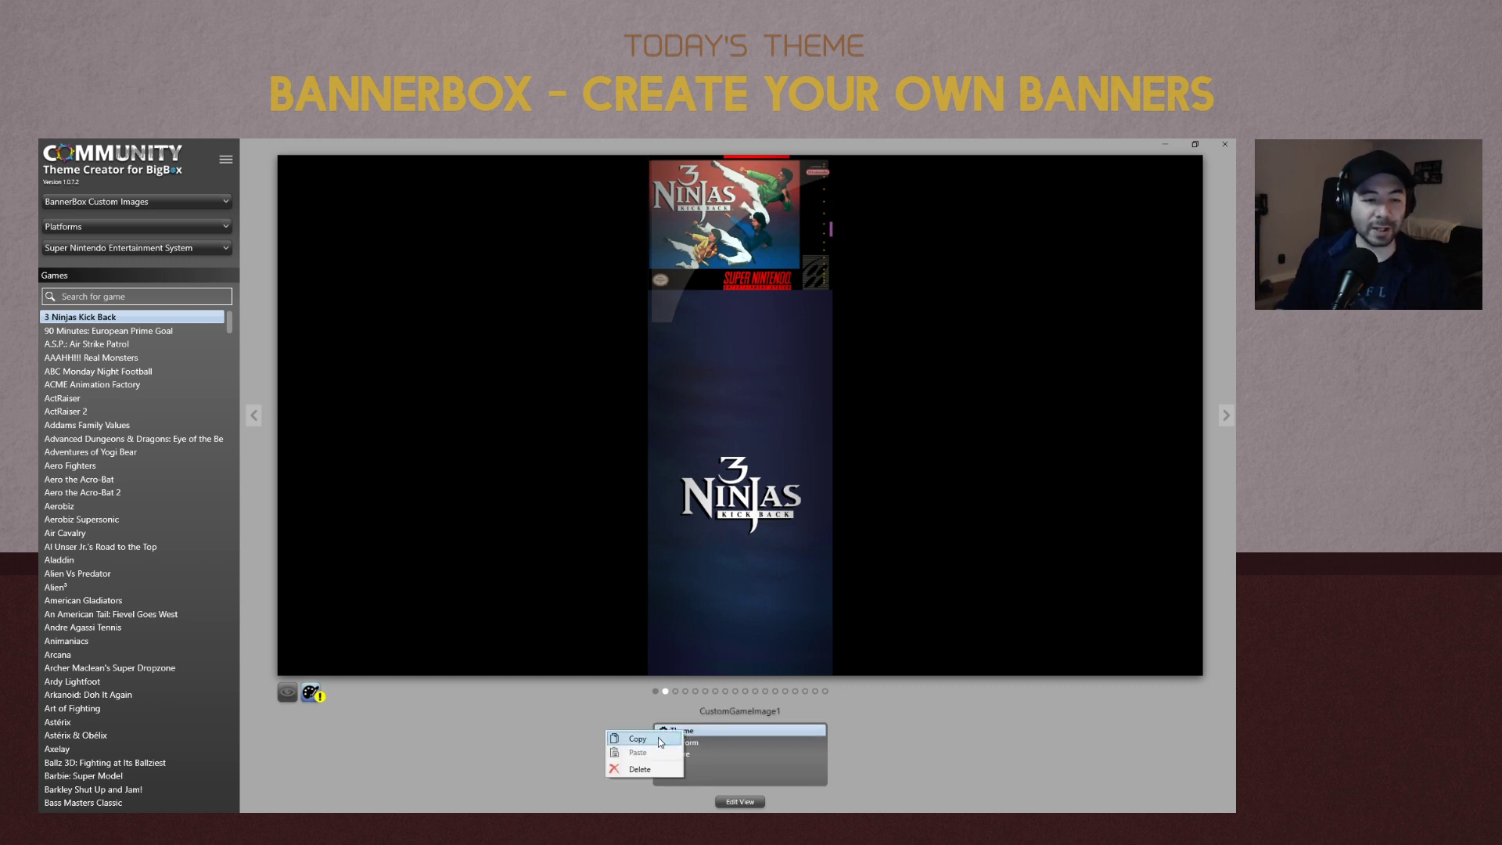
left_click(658, 737)
left_click(696, 740)
right_click(696, 740)
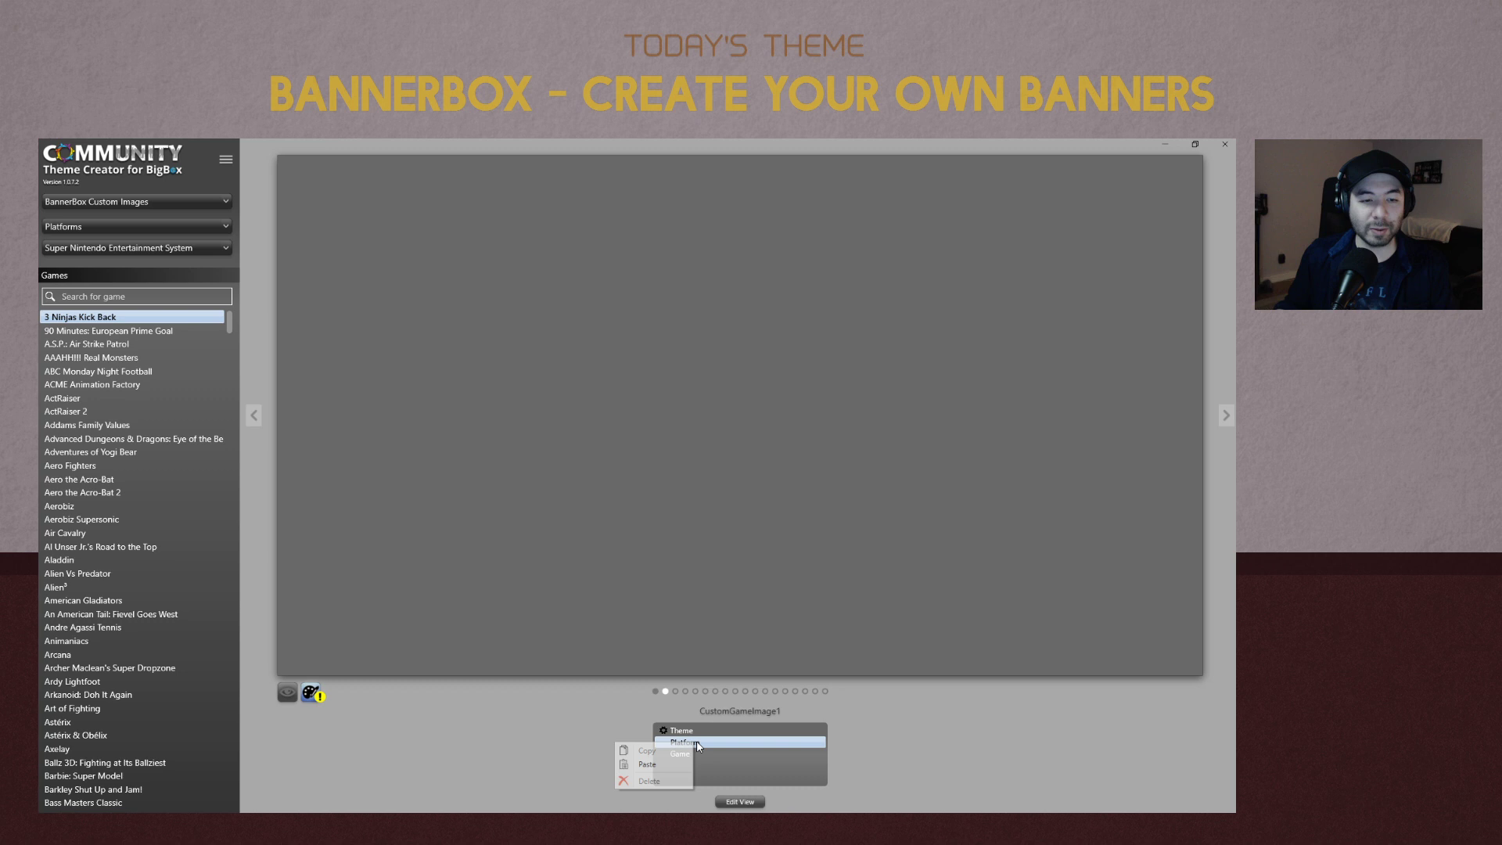
left_click(647, 763)
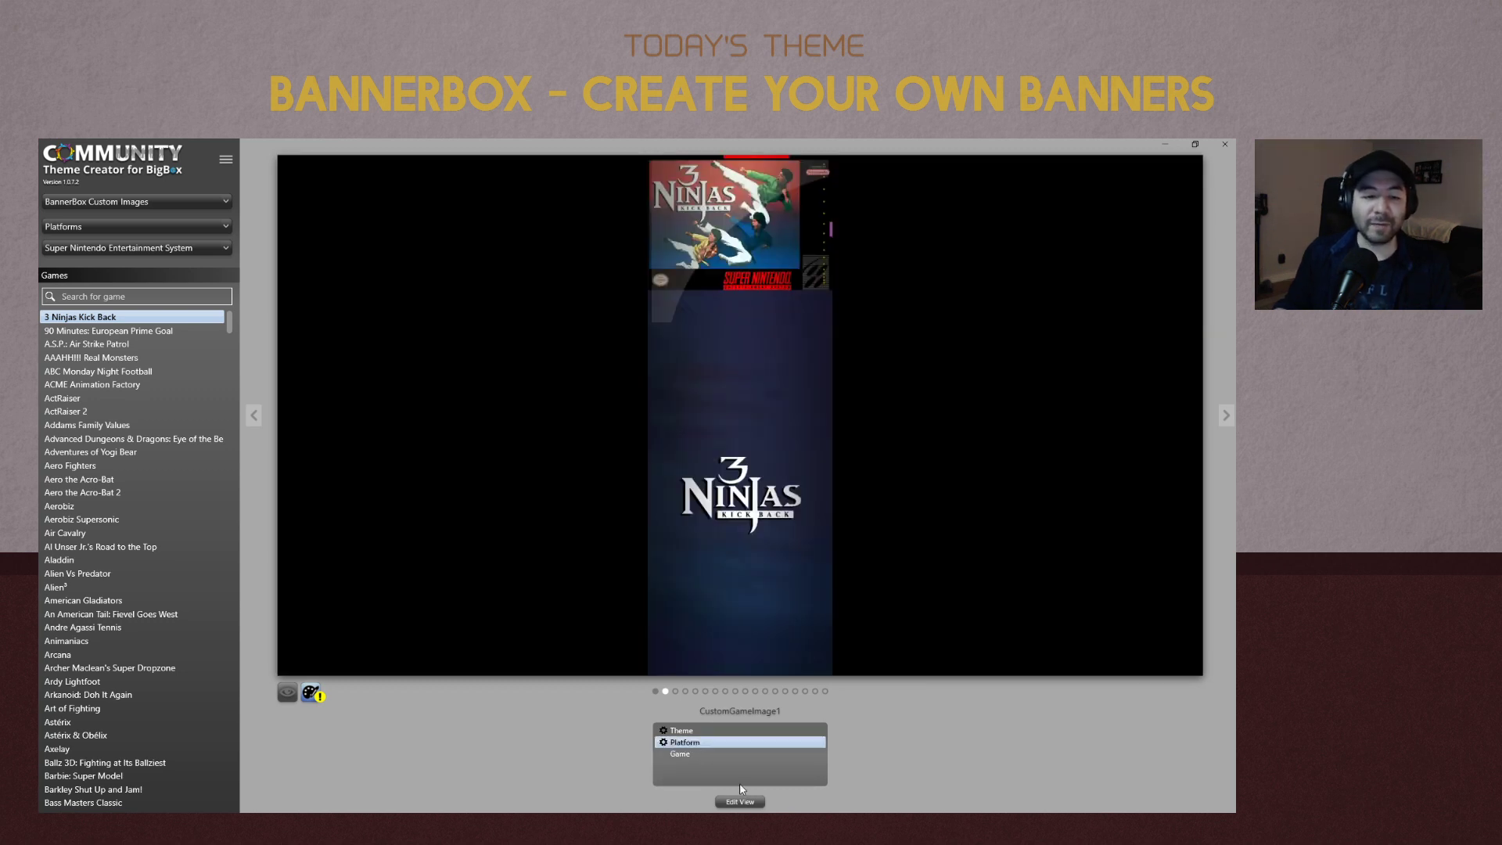
left_click(682, 745)
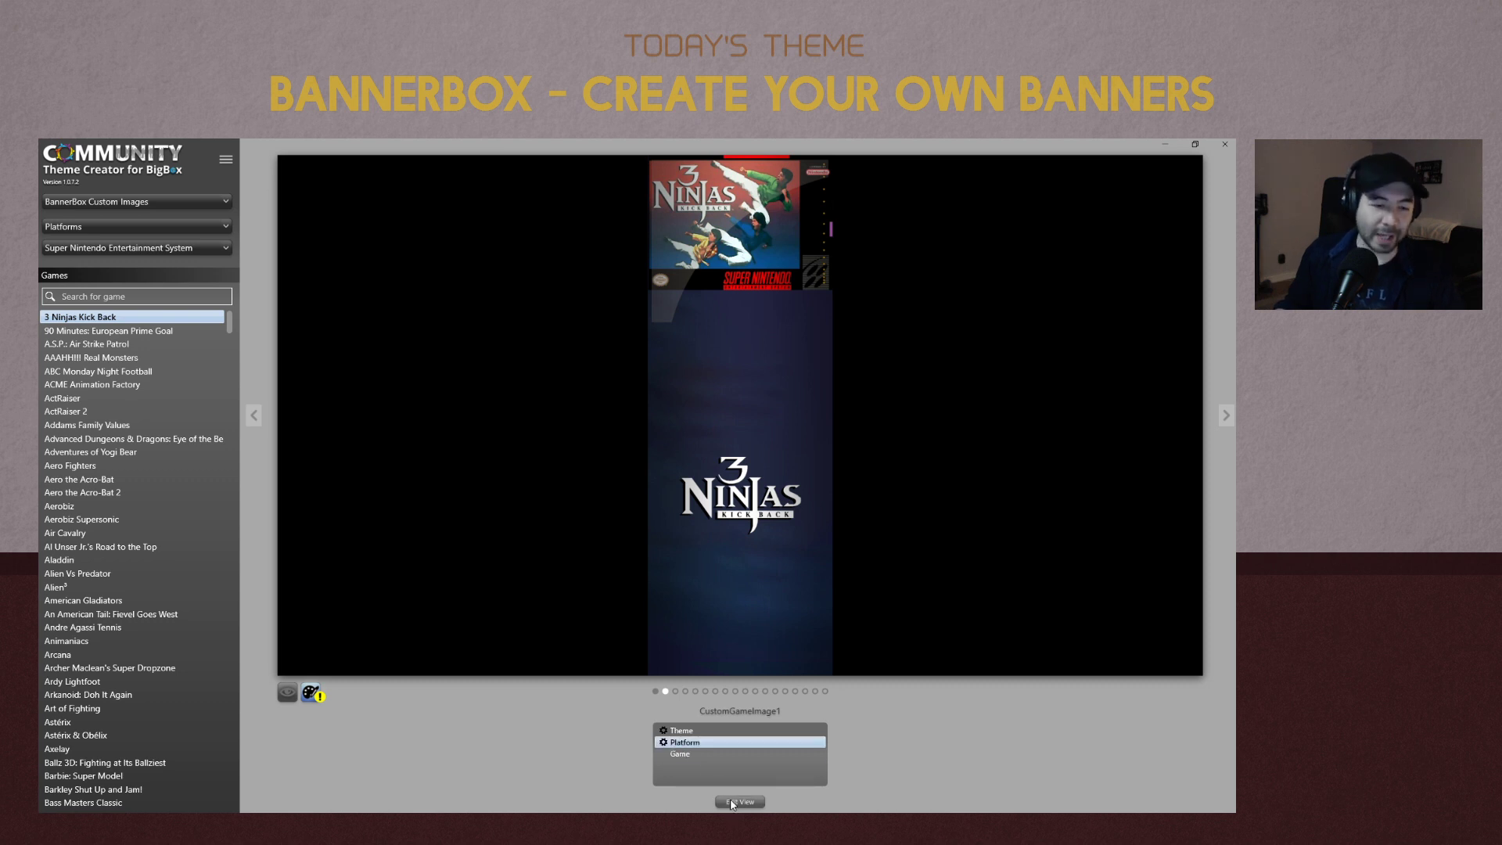
Edit the Platform-level CustomGameImage1 view and set the Overlay element's image file to Overlay-Horizontal.png.
left_click(735, 805)
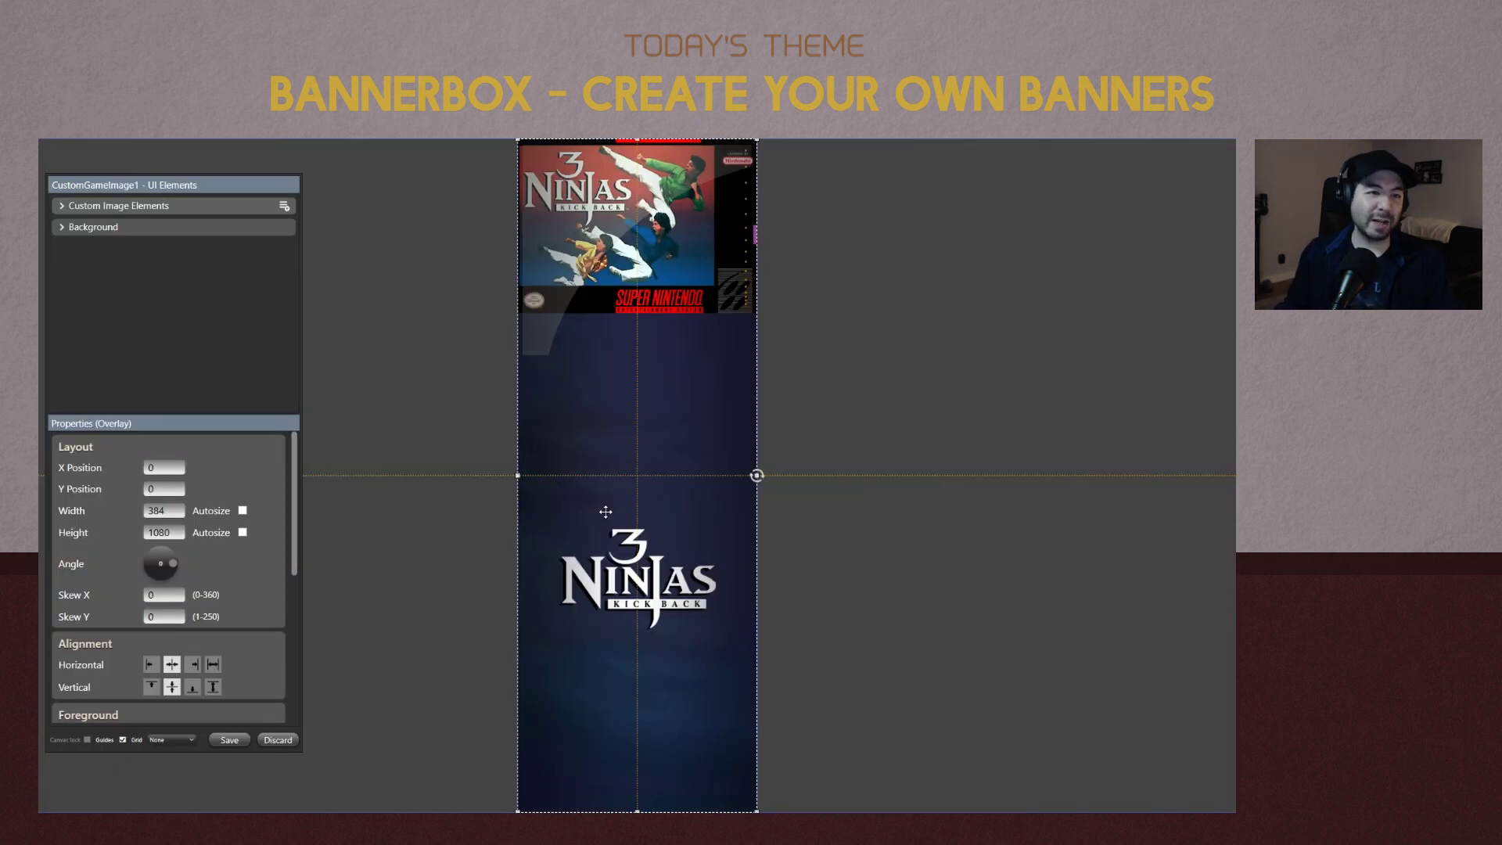
left_click(62, 205)
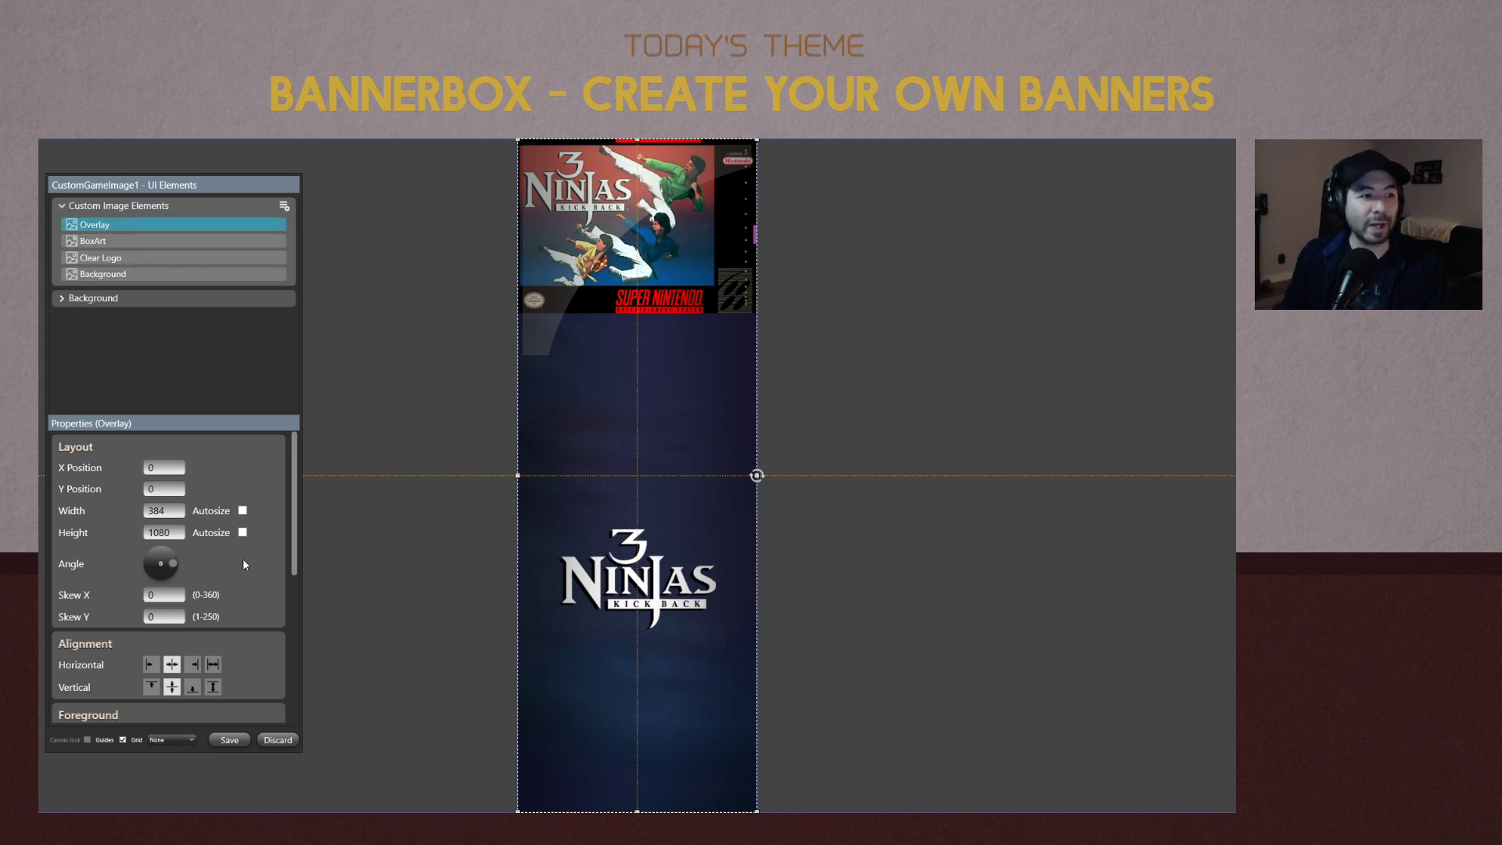
scroll(244, 563, "down", 5)
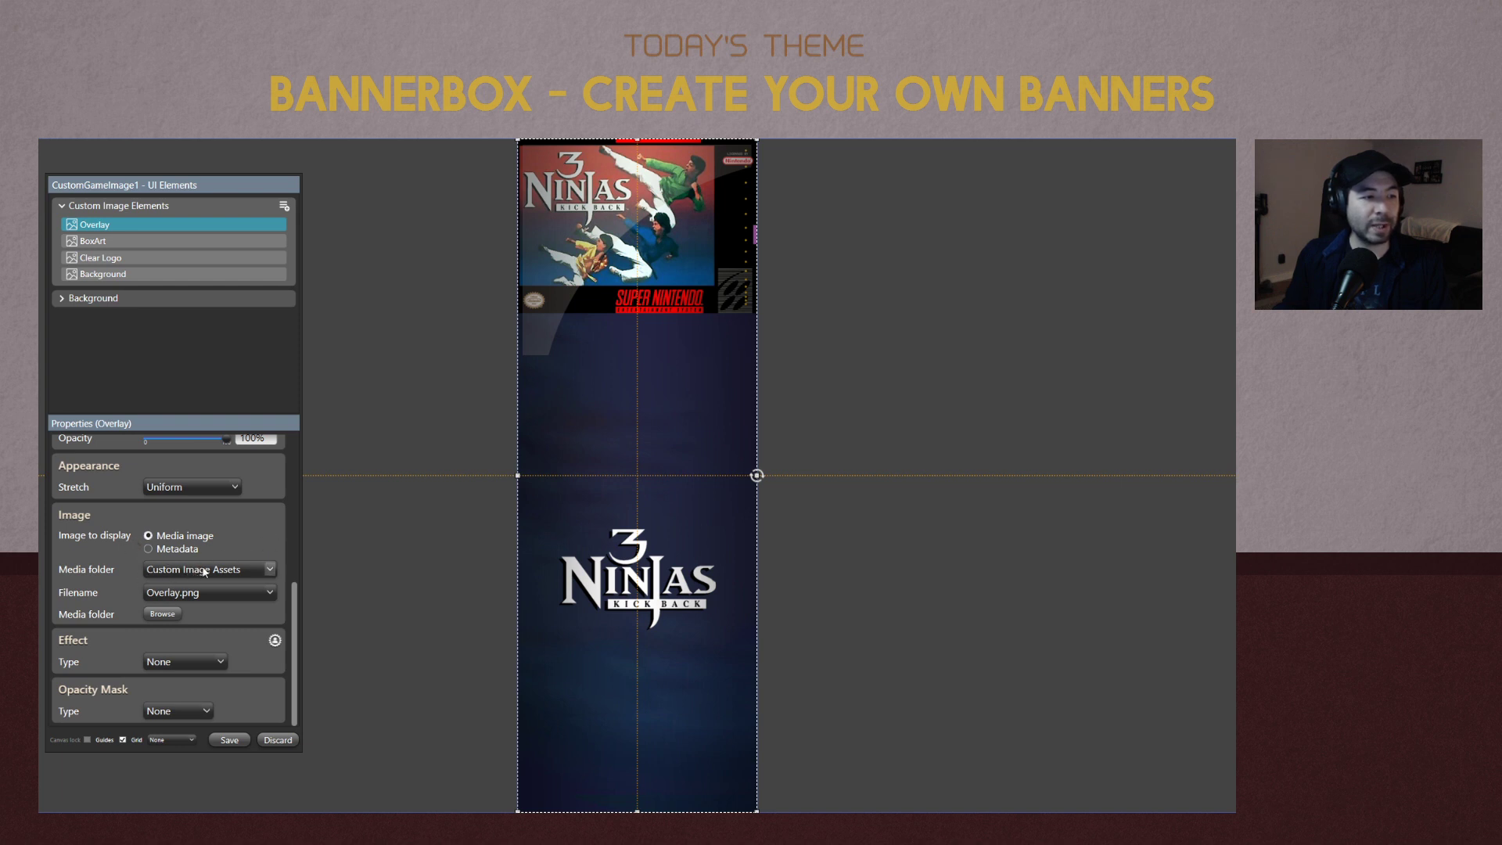
left_click(214, 593)
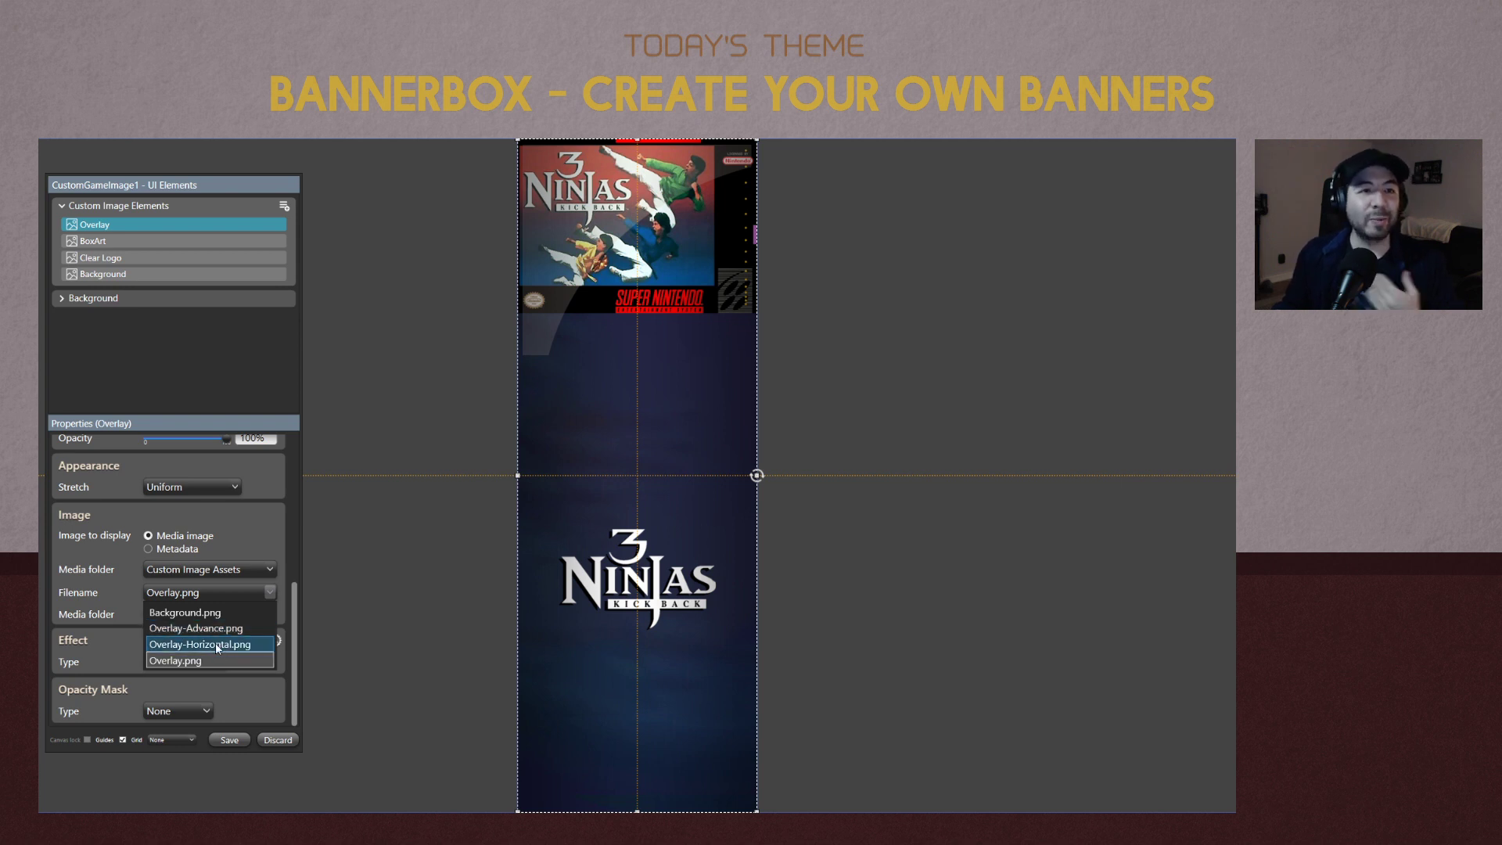
left_click(219, 647)
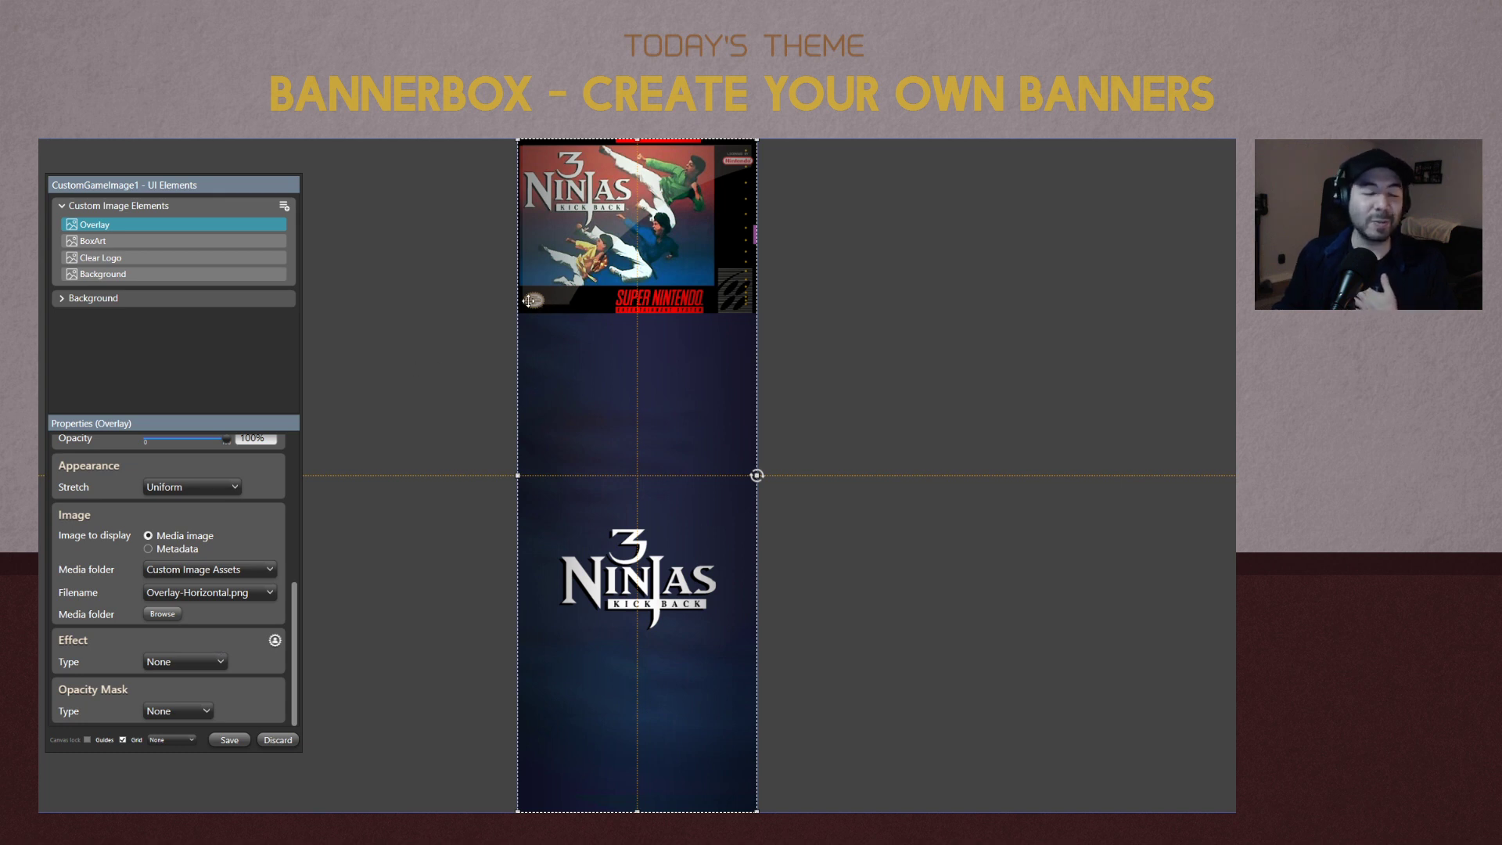
Try Overlay.png and Overlay-Advance.png as the Overlay element's image, return to Overlay-Horizontal.png and deselect the element.
left_click(220, 593)
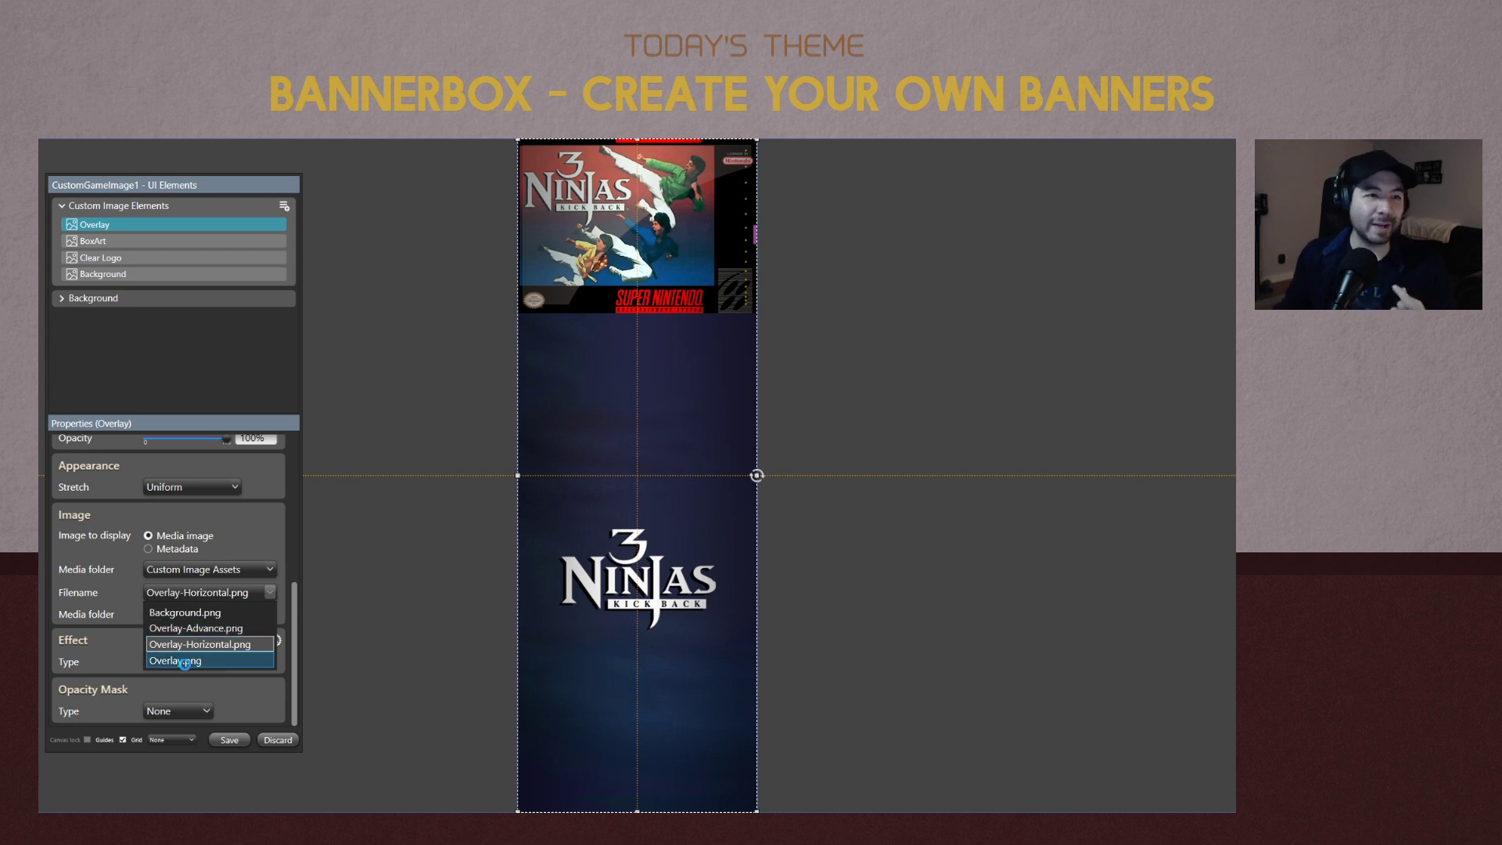
left_click(185, 662)
left_click(207, 598)
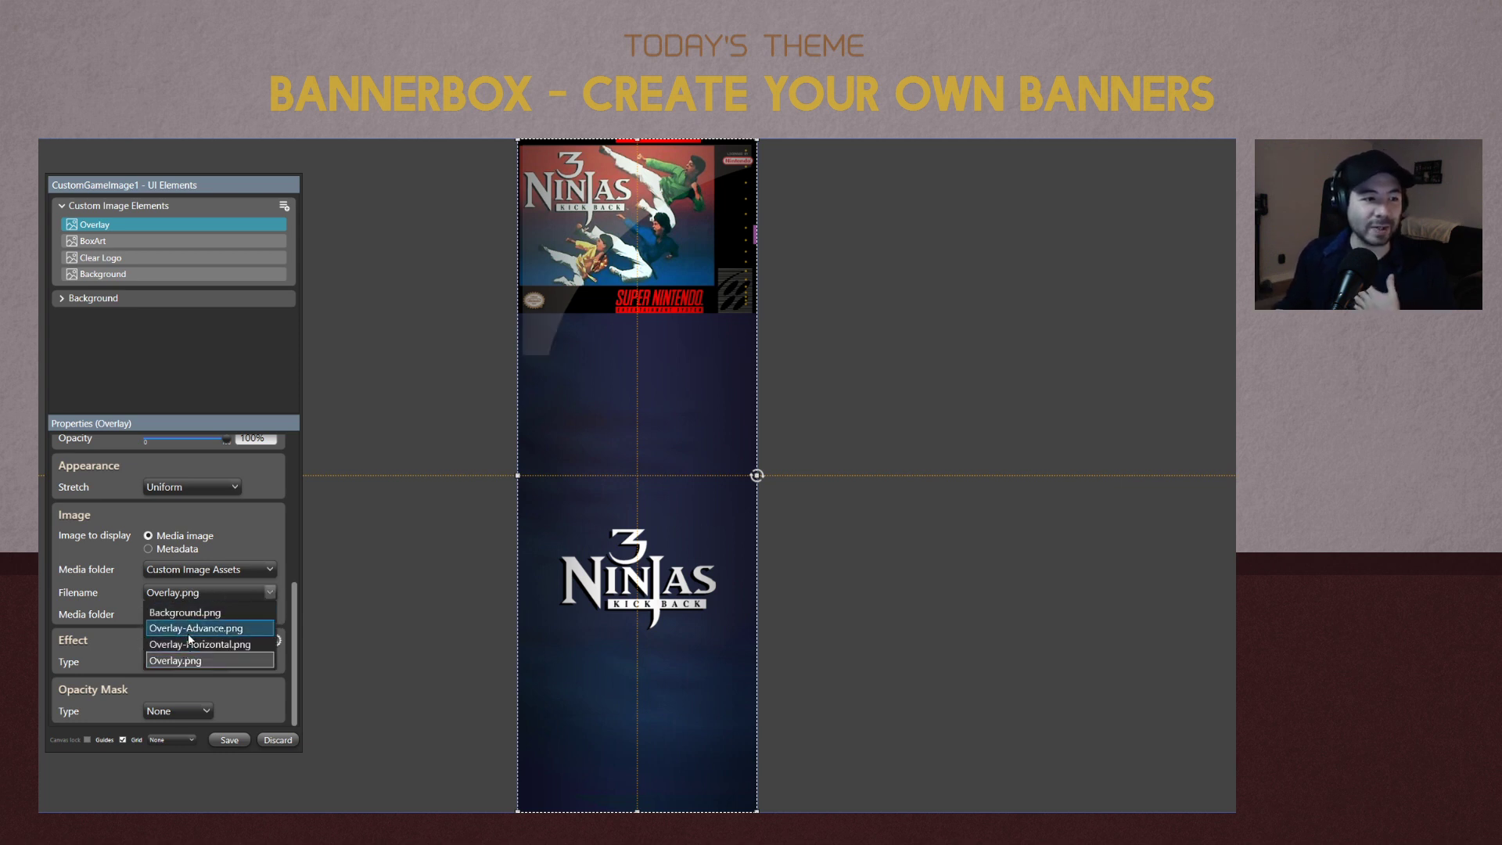
left_click(190, 633)
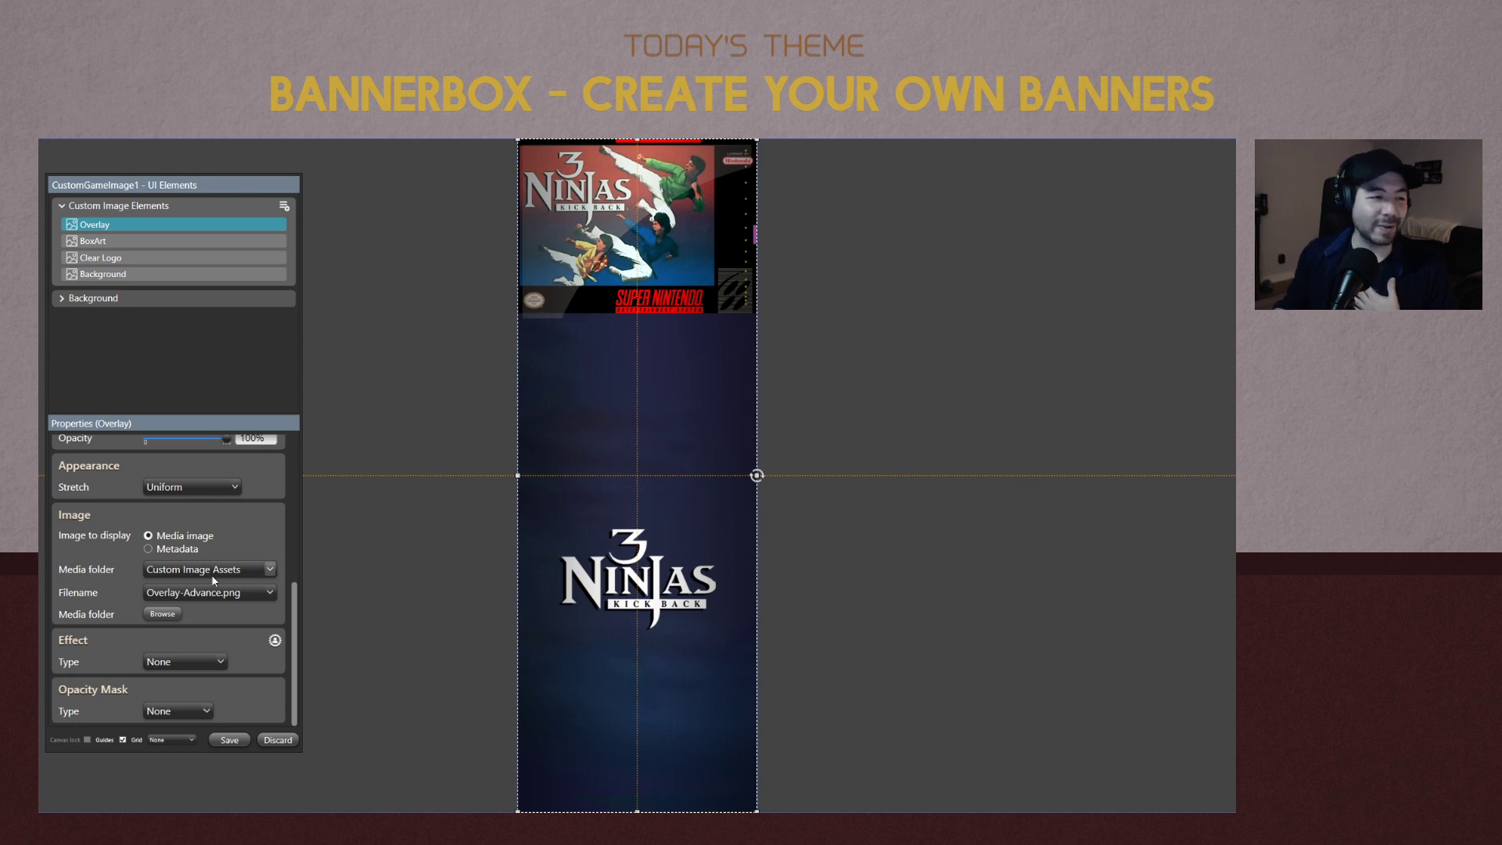
left_click(213, 594)
left_click(200, 641)
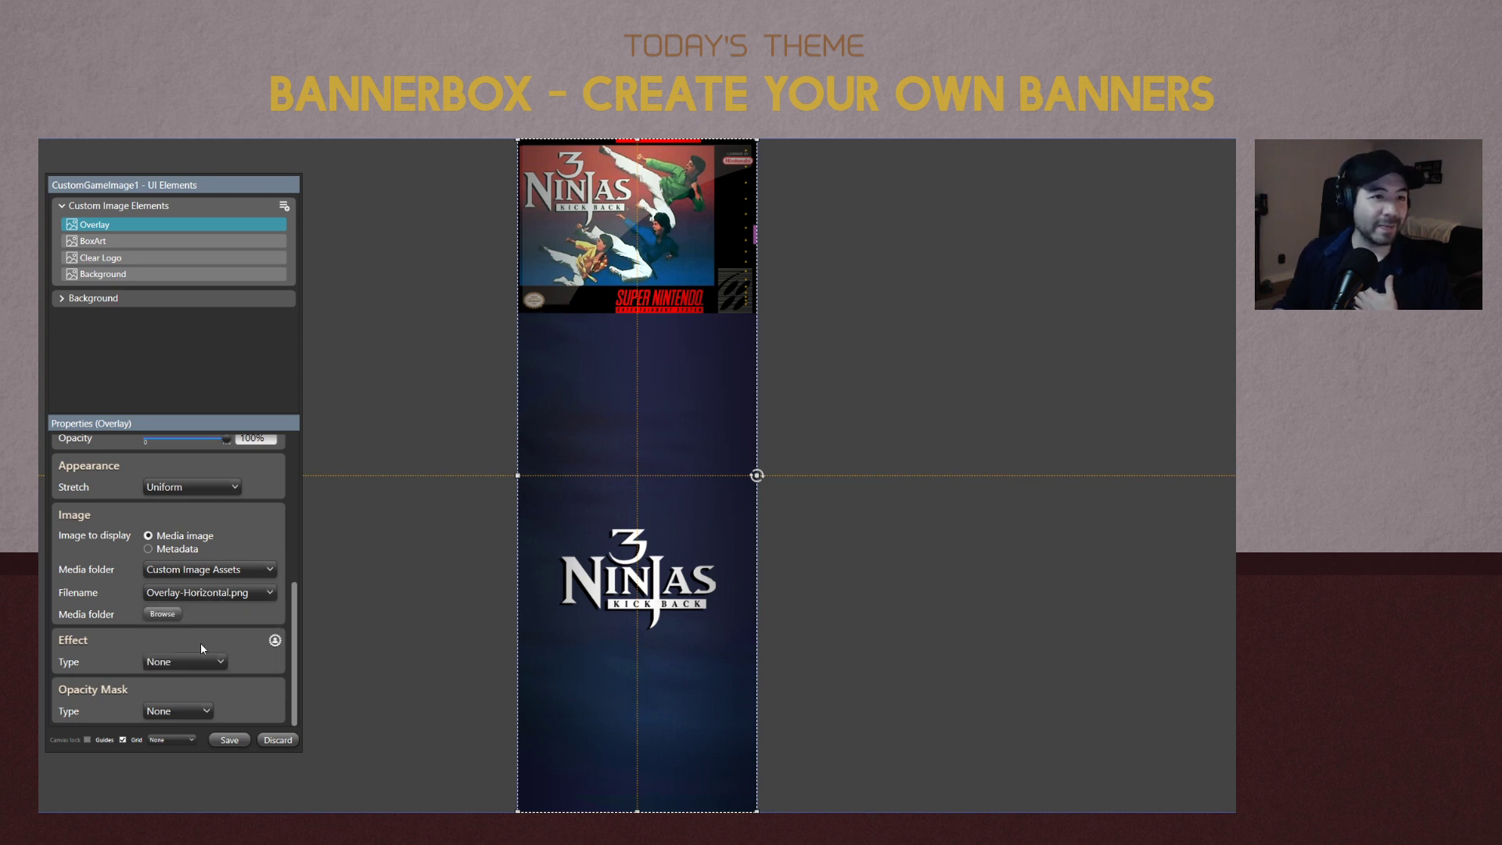
mouse_move(295, 614)
left_mouse_down()
mouse_move(307, 587)
mouse_move(303, 625)
left_mouse_up()
left_click(379, 509)
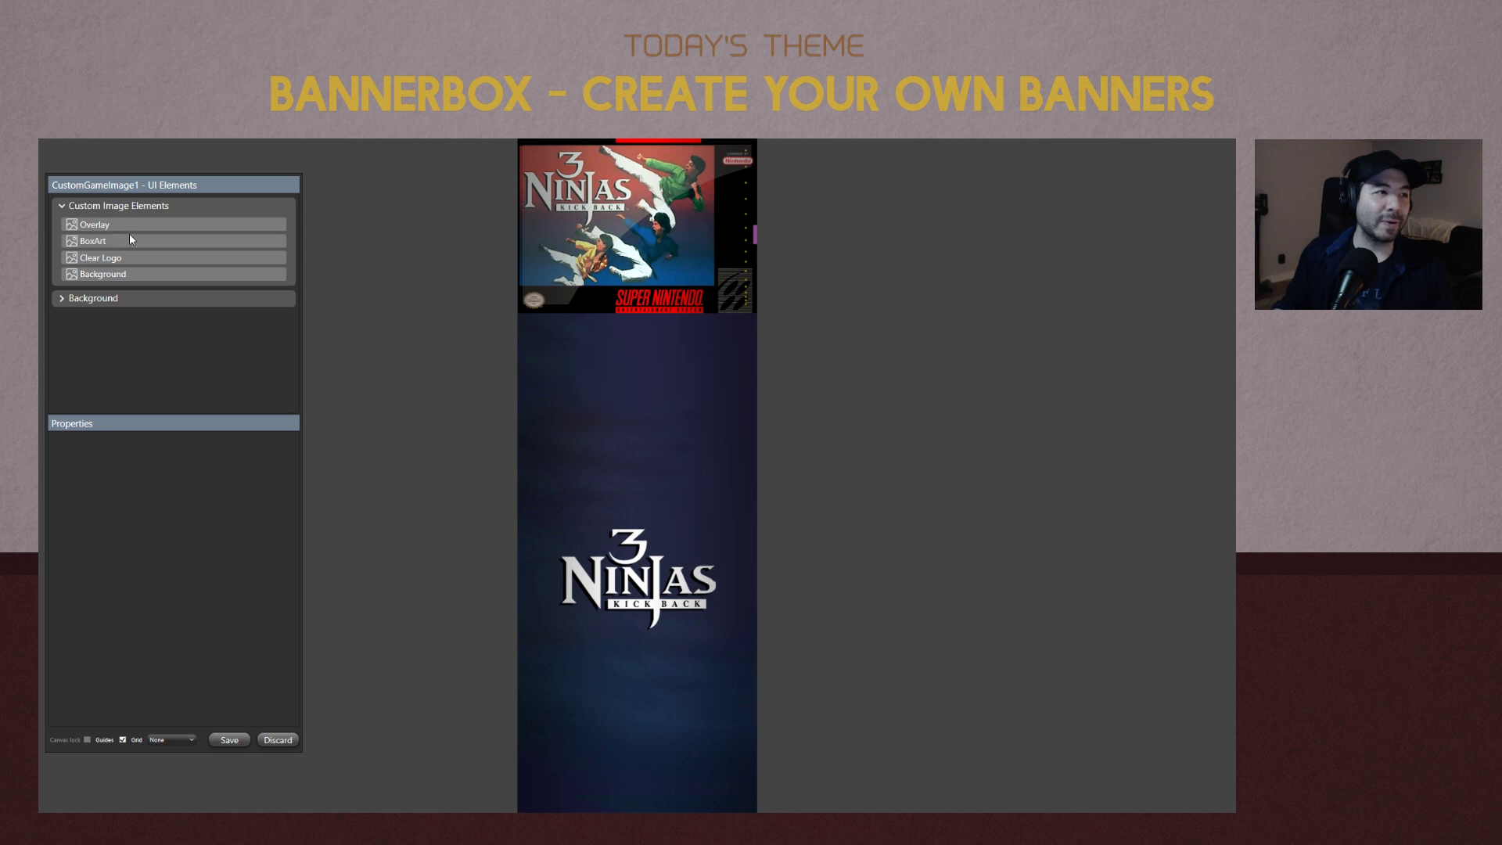
Add a new Image element to the custom image elements and name it Boxart 2.
left_click(285, 206)
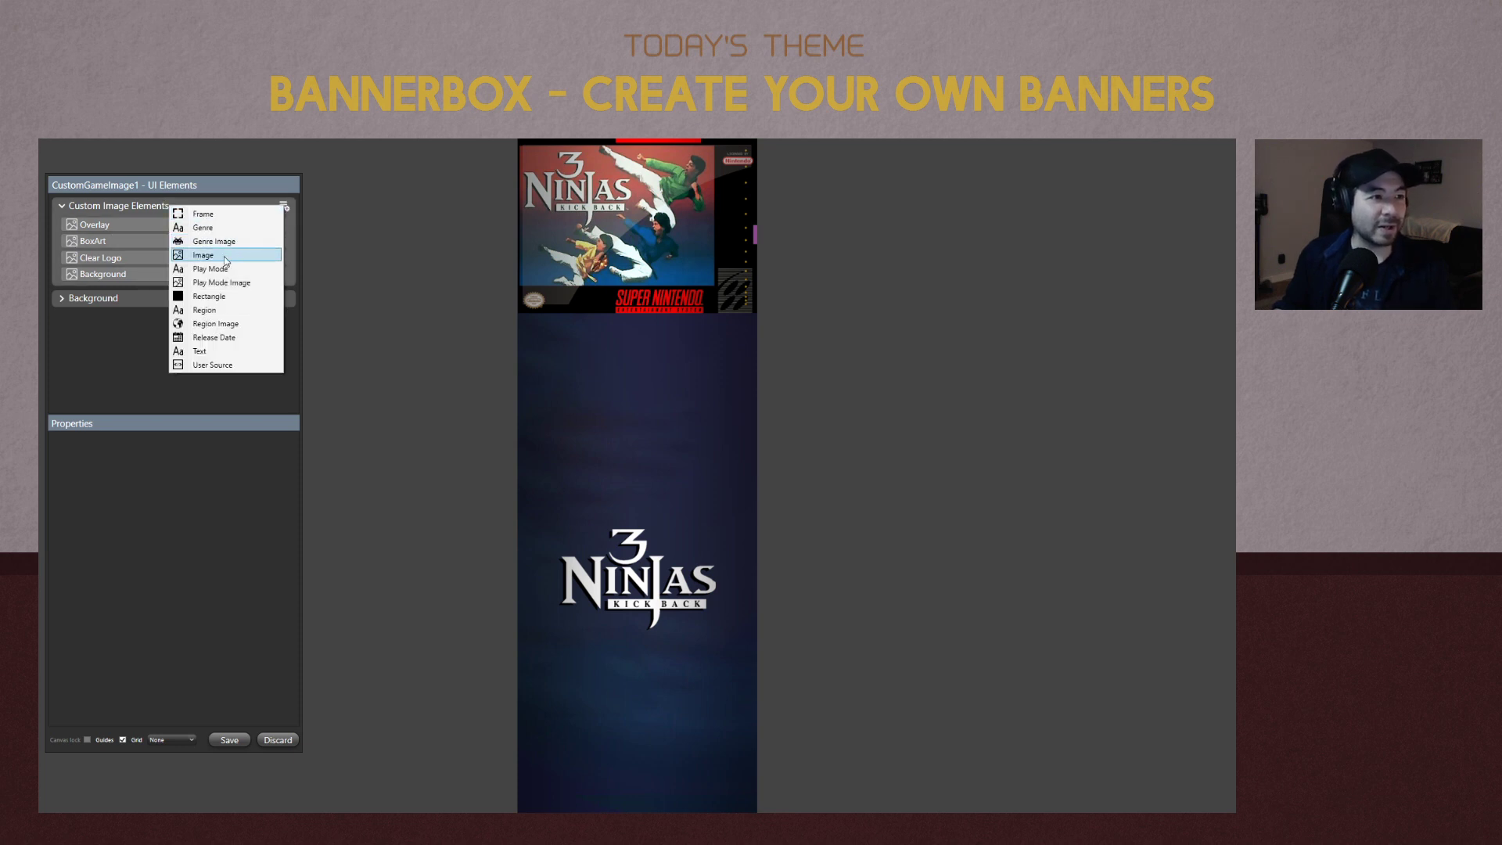
left_click(213, 256)
double_click(110, 224)
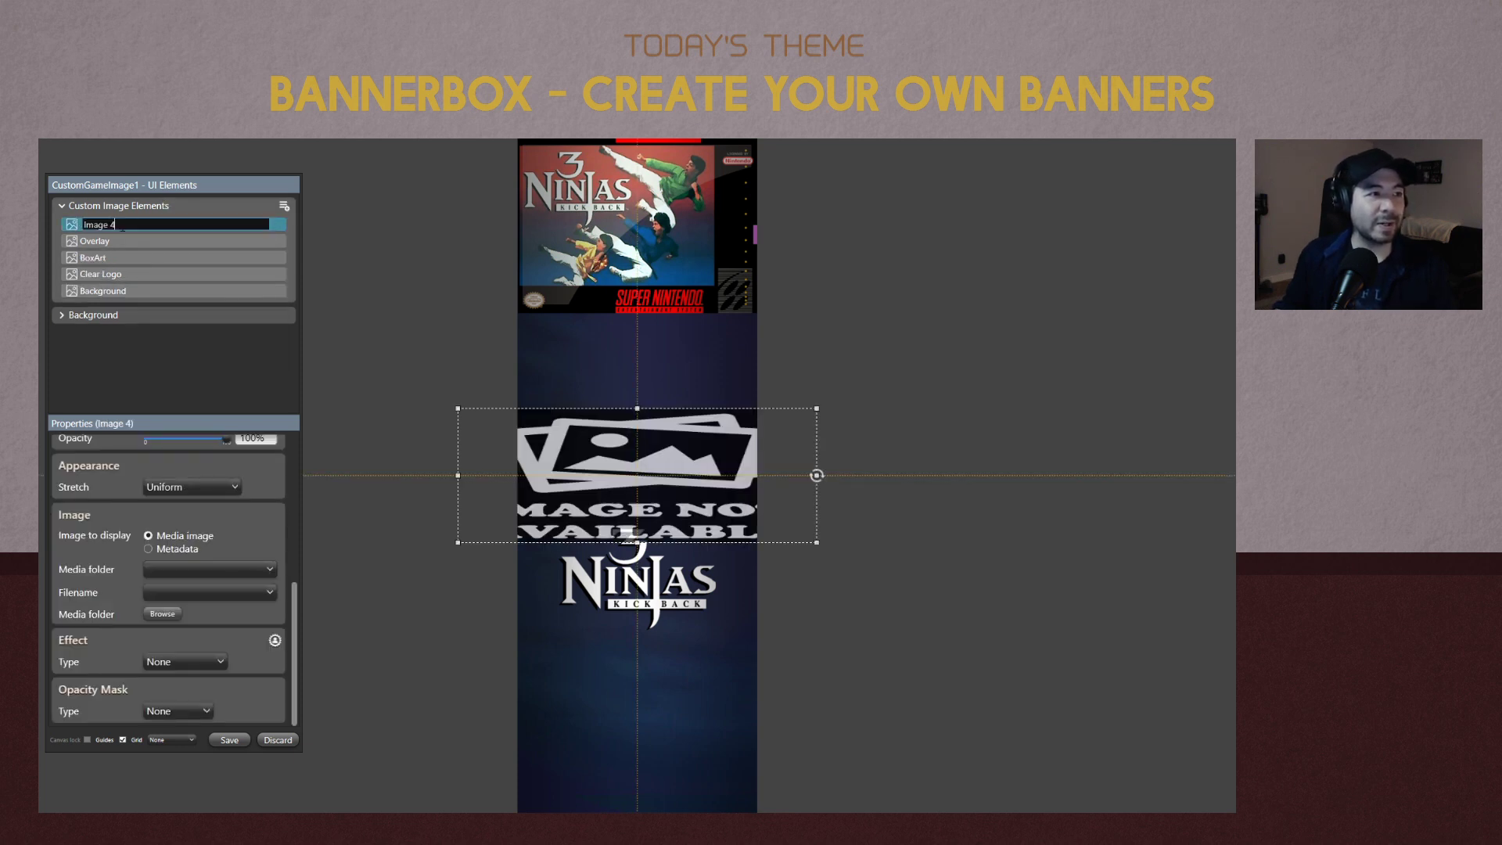
type("Boxart 2")
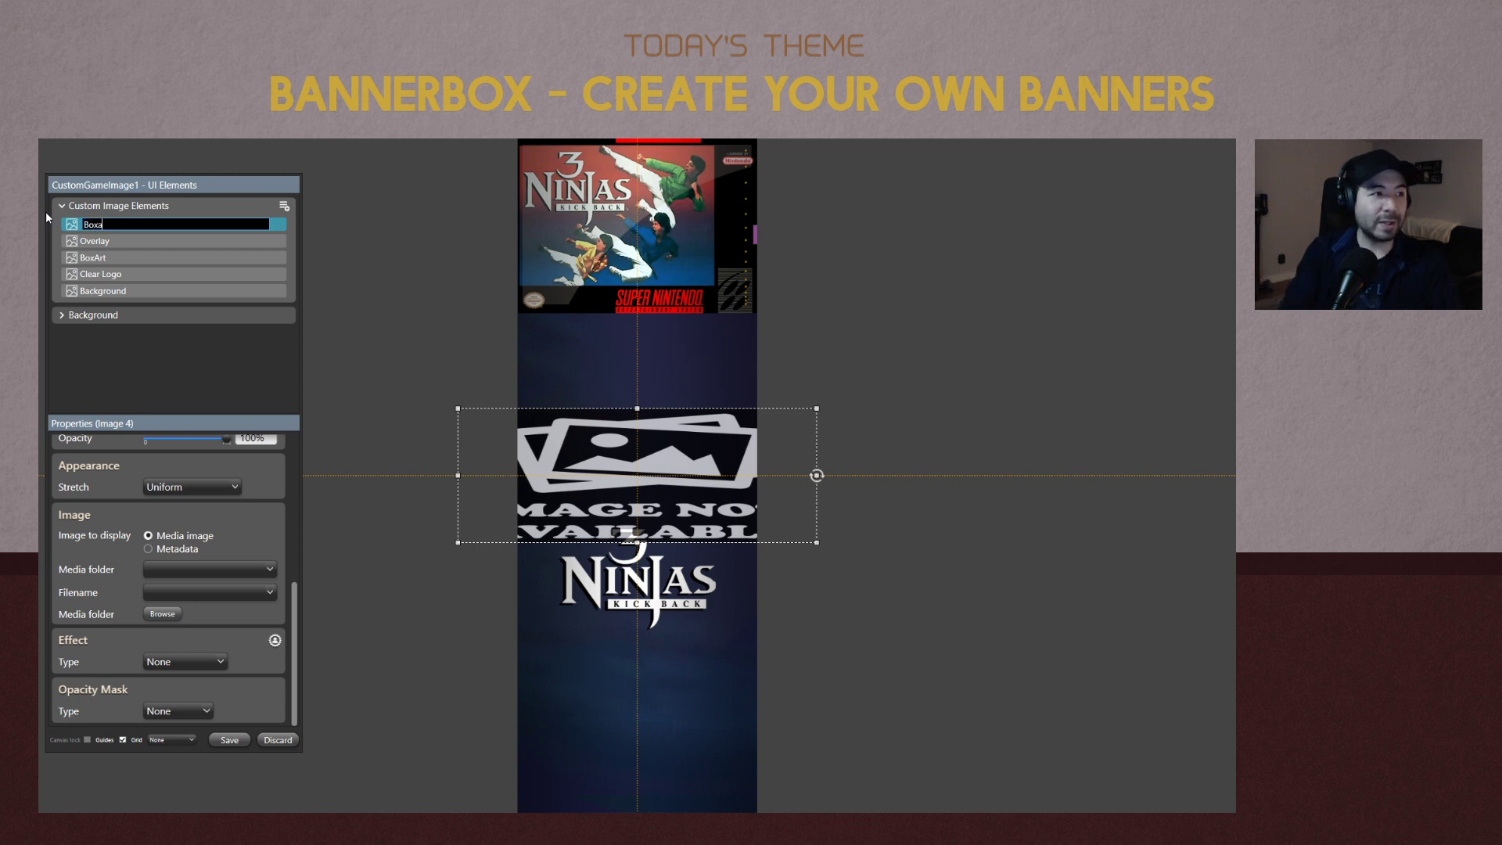
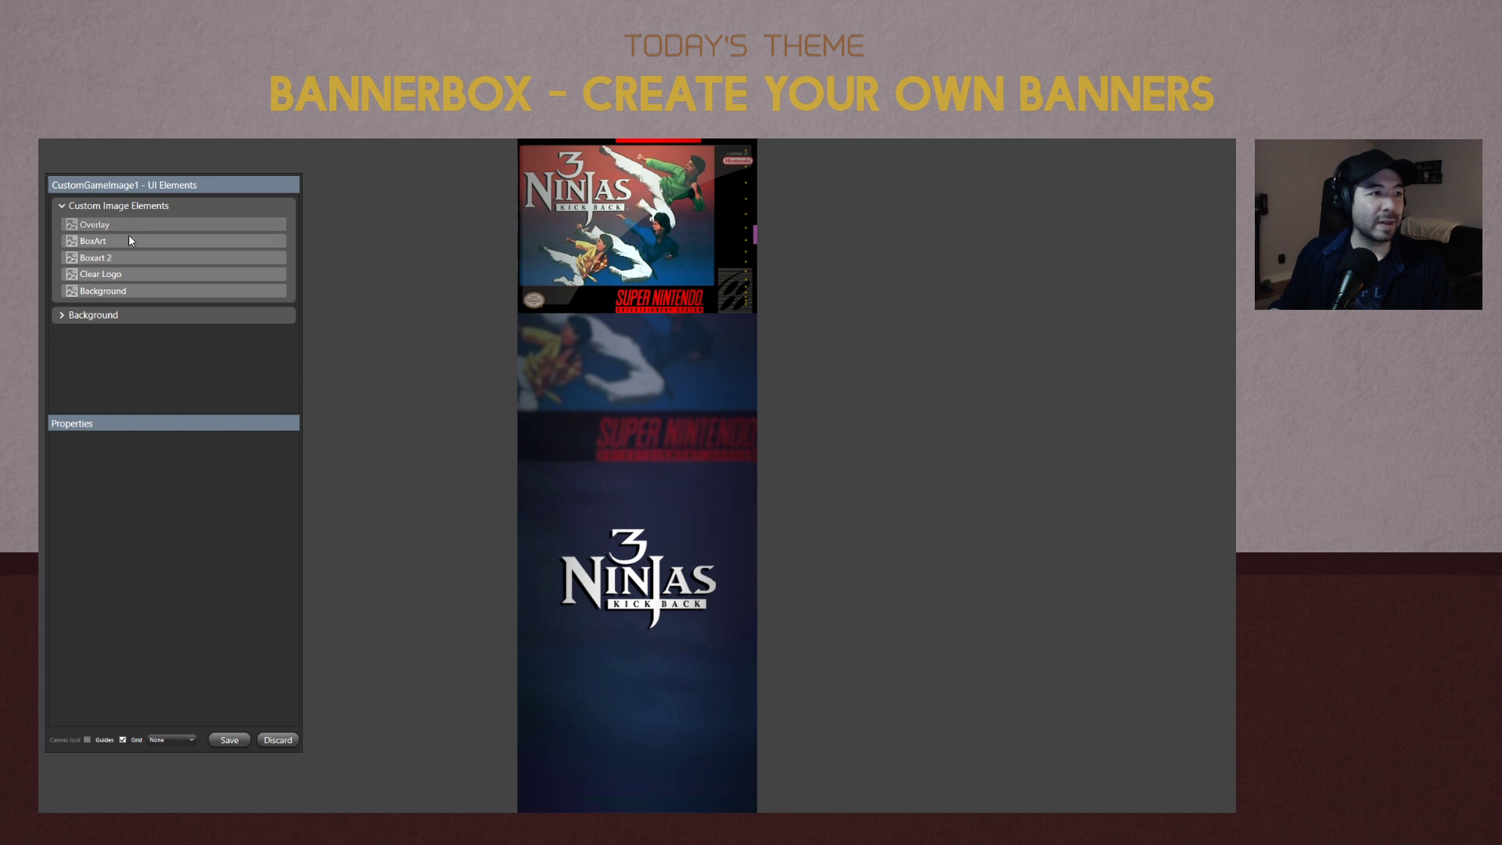
Set the blur radius of the Boxart 2 element to 10 and save the view.
left_click(124, 258)
scroll(263, 626, "down", 5)
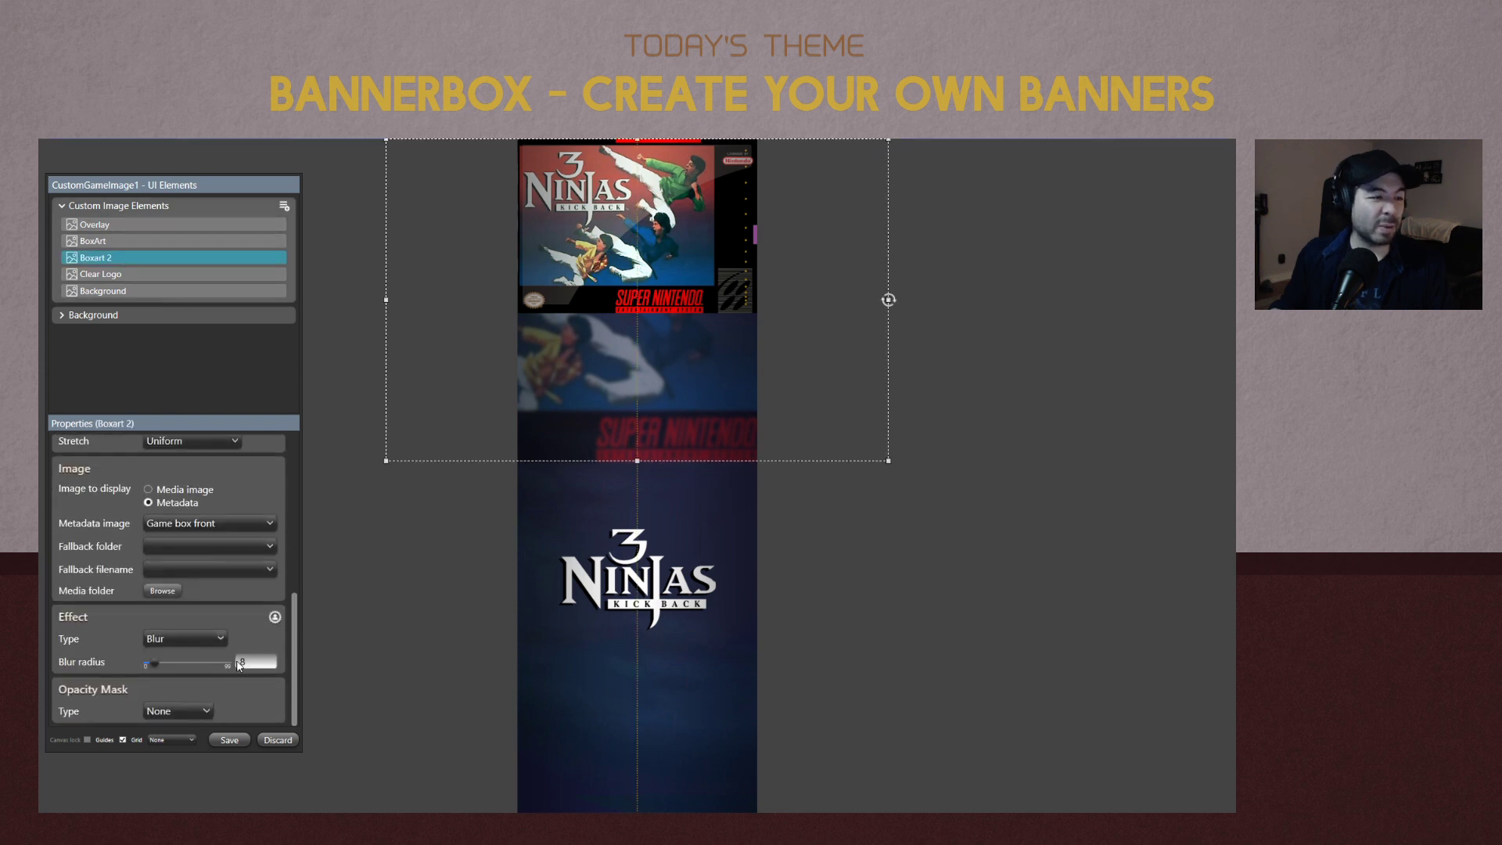
left_click_drag(237, 662, 229, 655)
type("10")
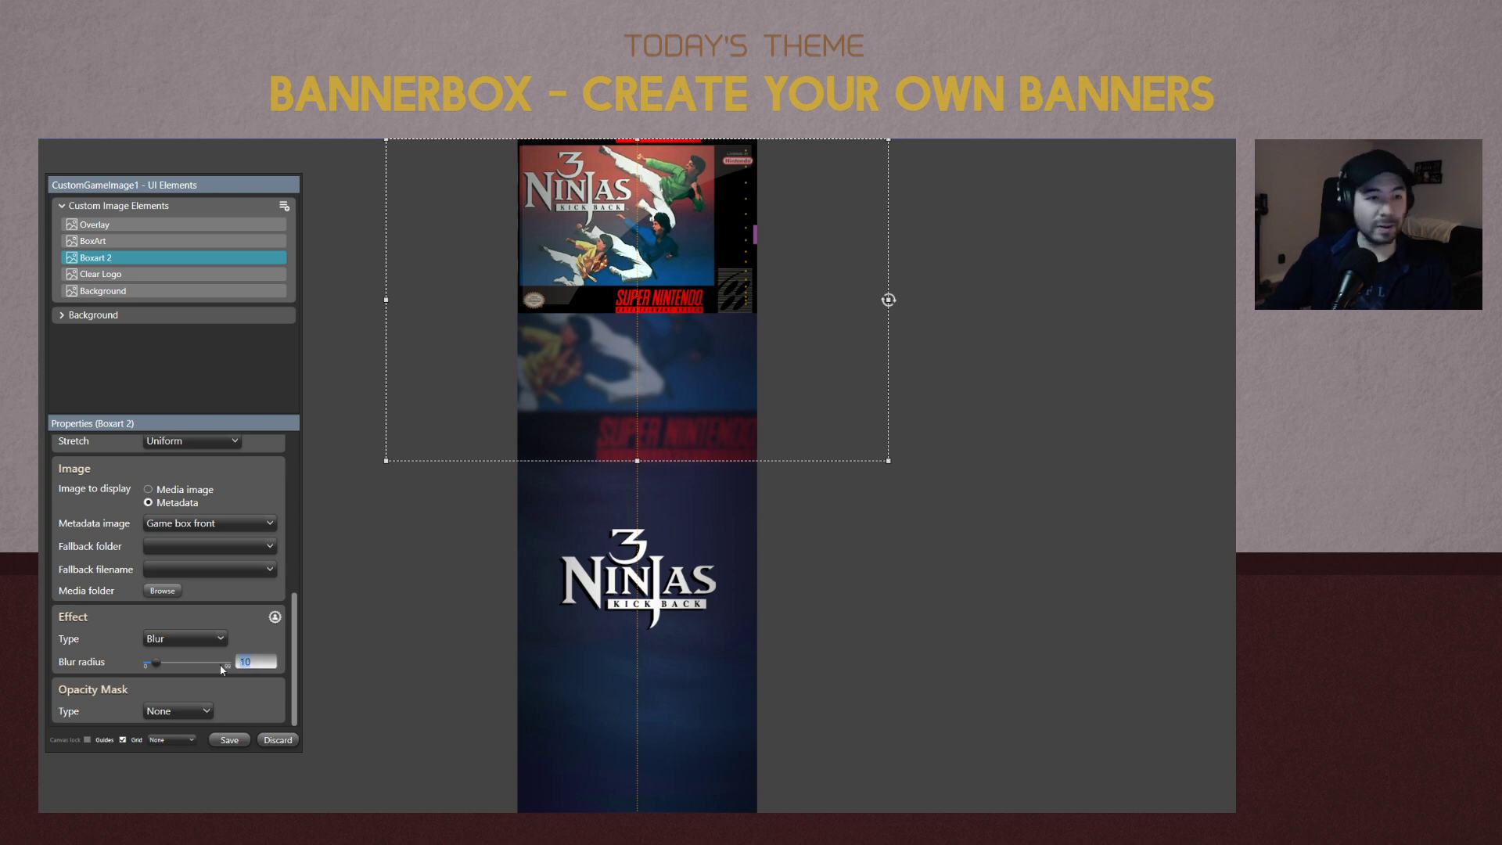
left_click(365, 608)
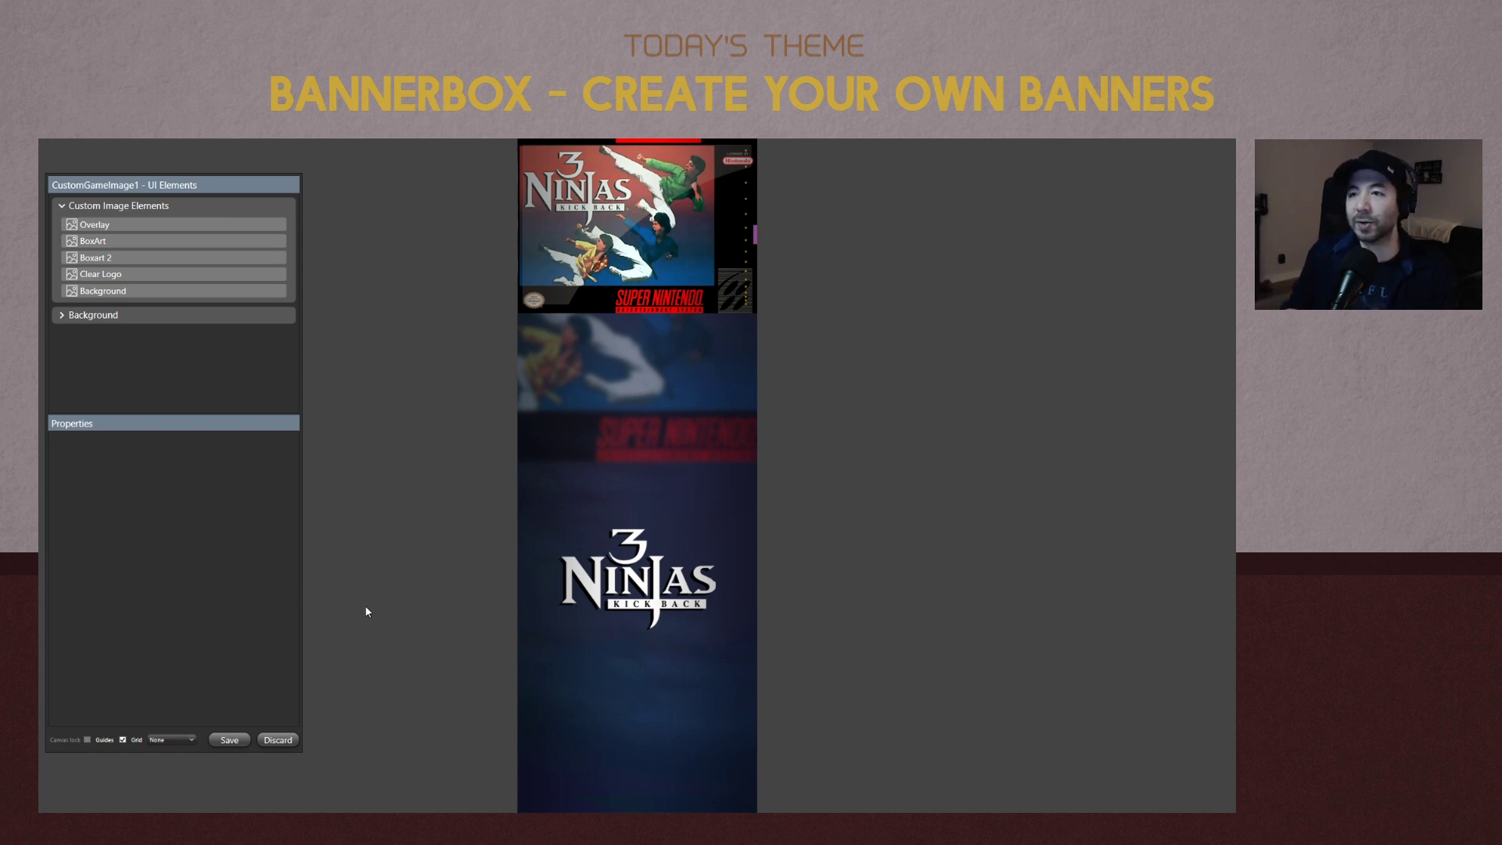
left_click(229, 740)
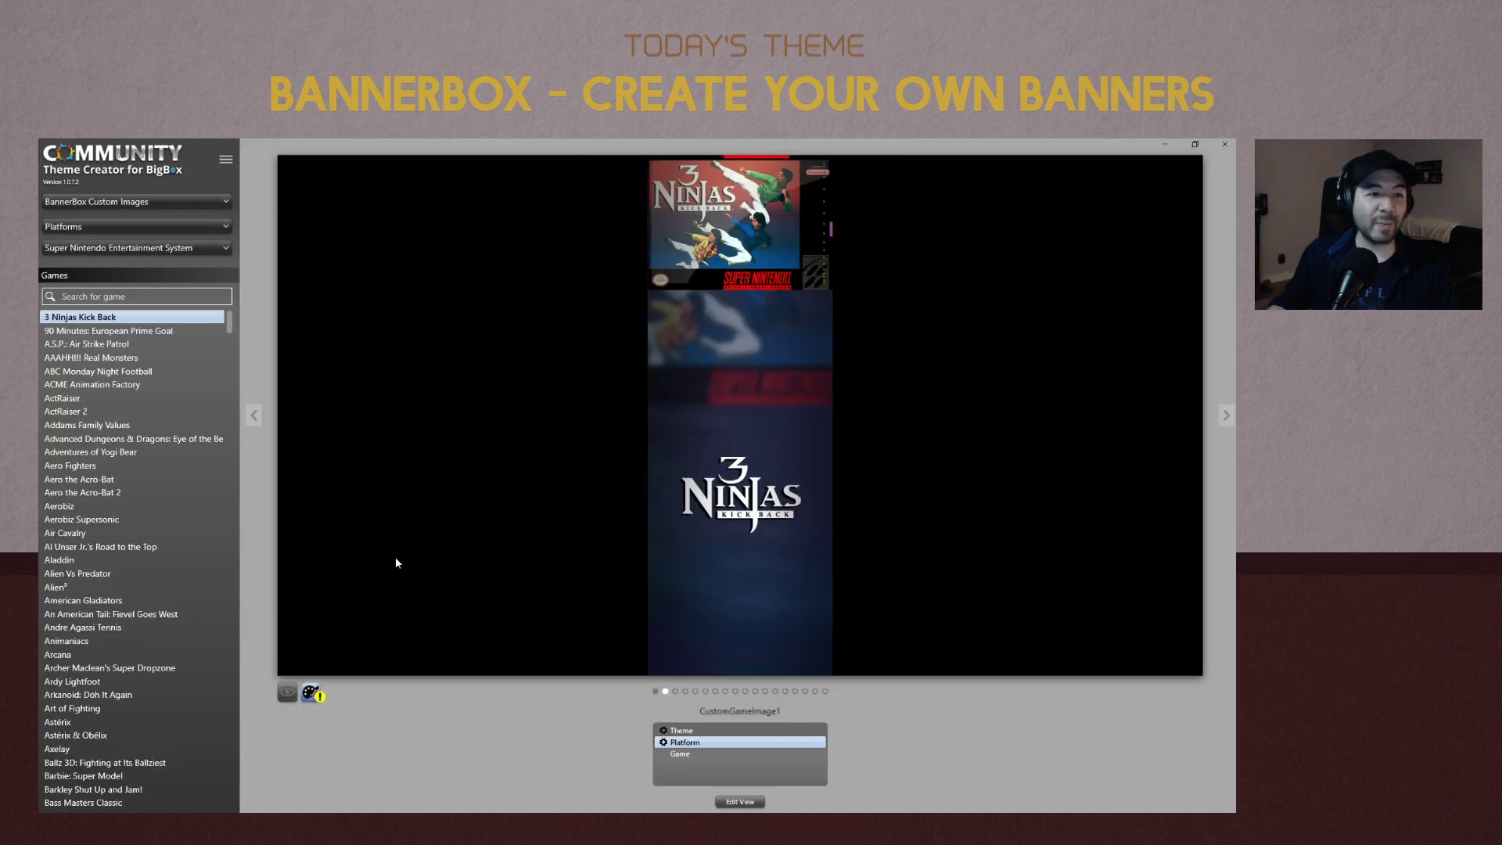
Look at the Render Custom Images option for all games of the selected platform.
left_click(226, 159)
mouse_move(289, 306)
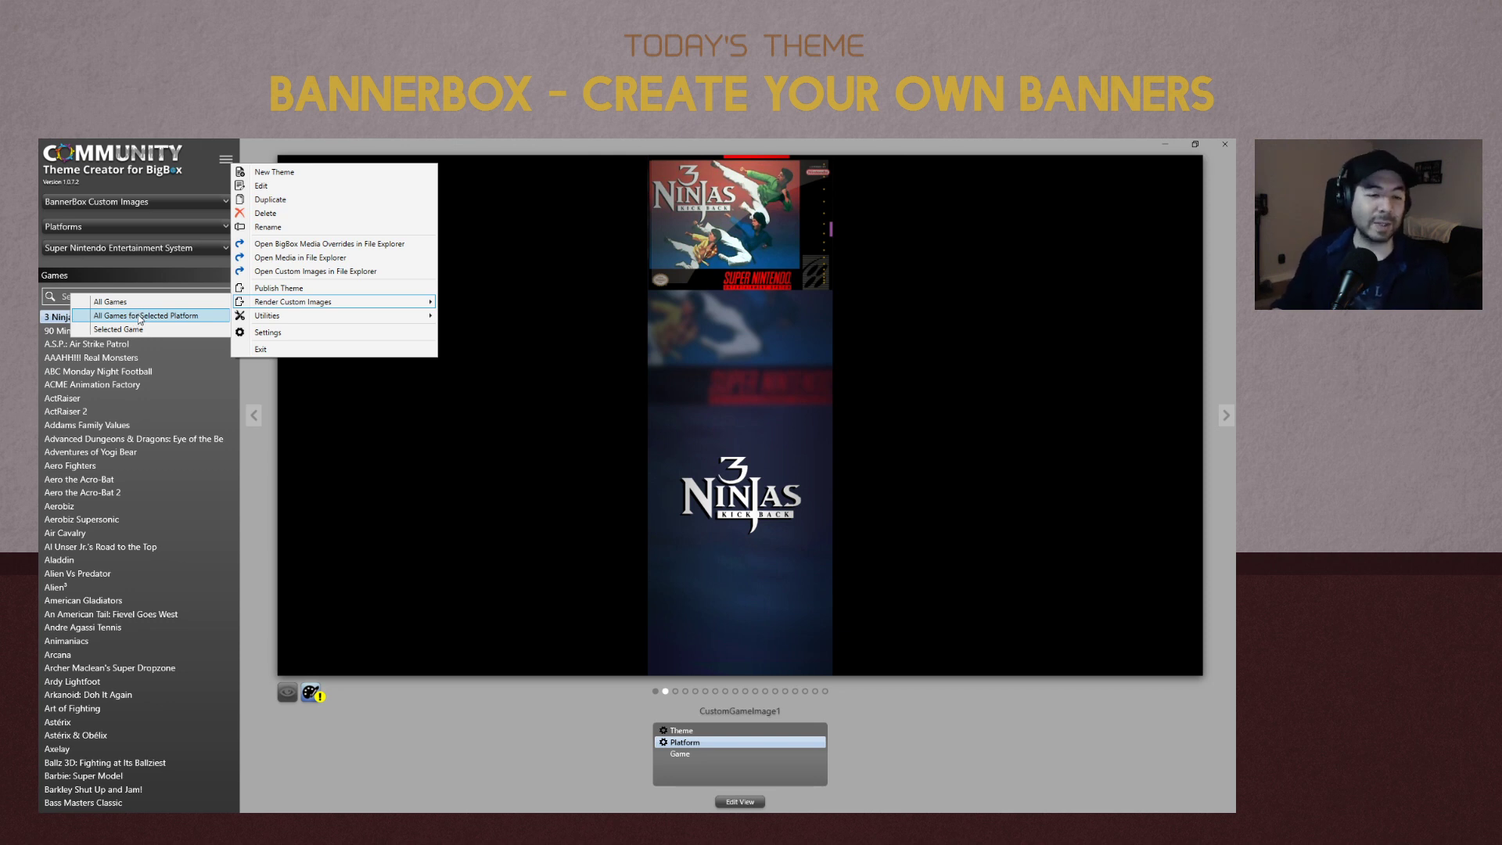
left_click(138, 317)
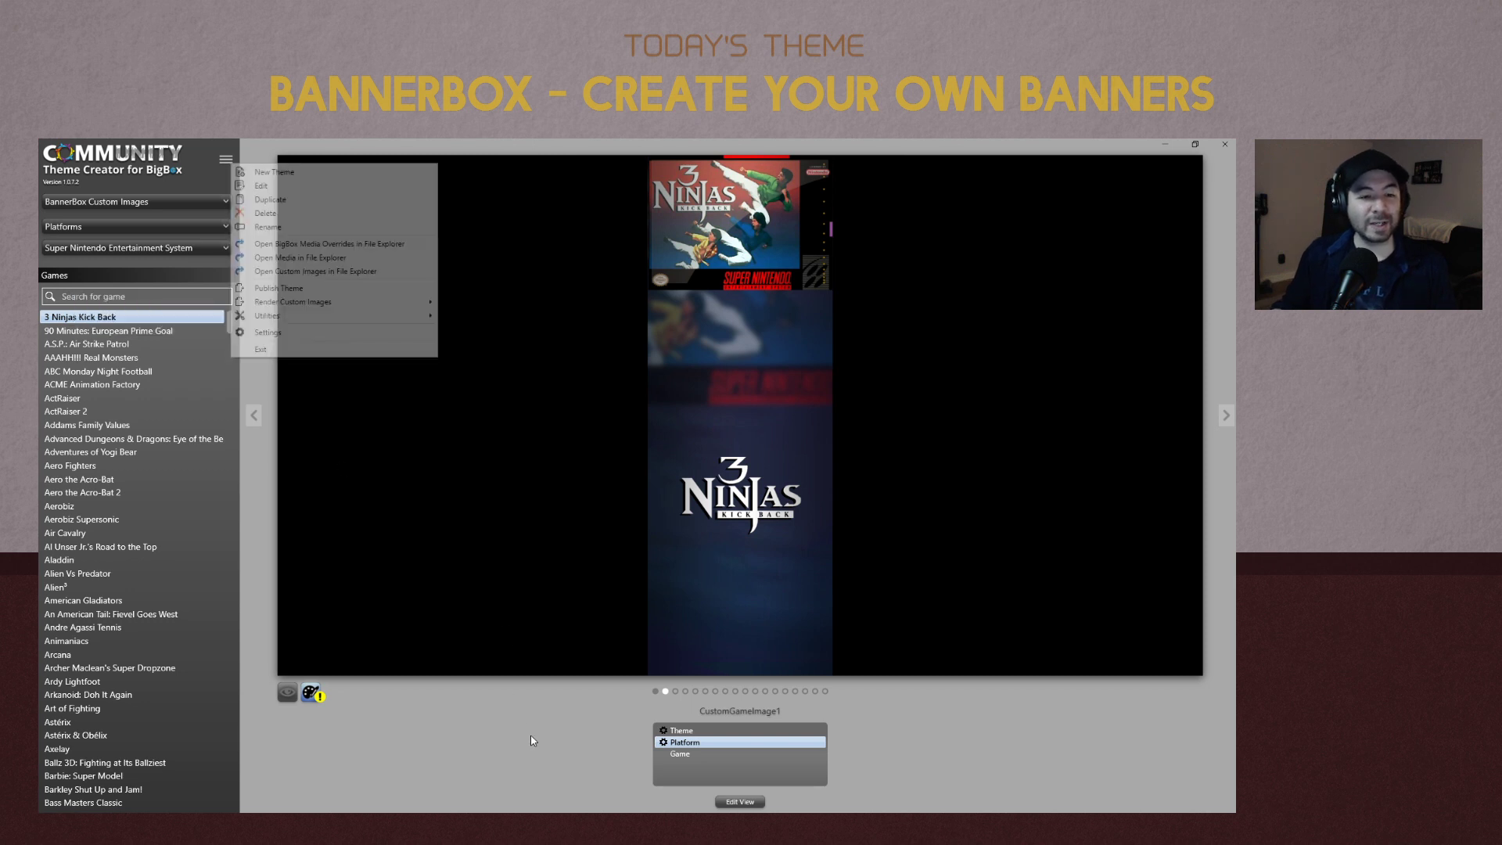
Preview the Platform-level banner with the game ACME Animation Factory.
left_click(684, 752)
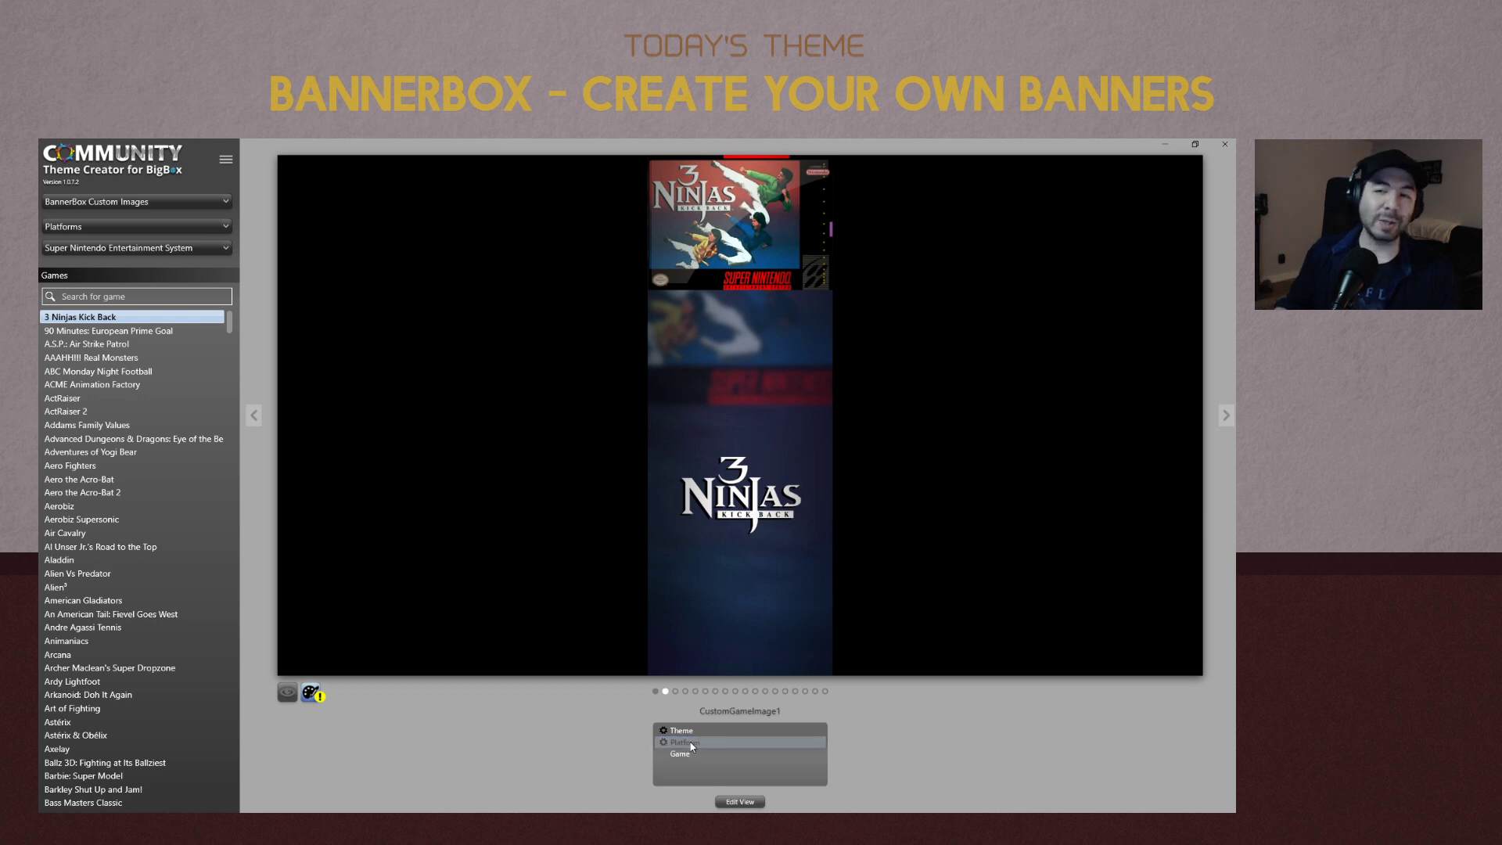
left_click(690, 744)
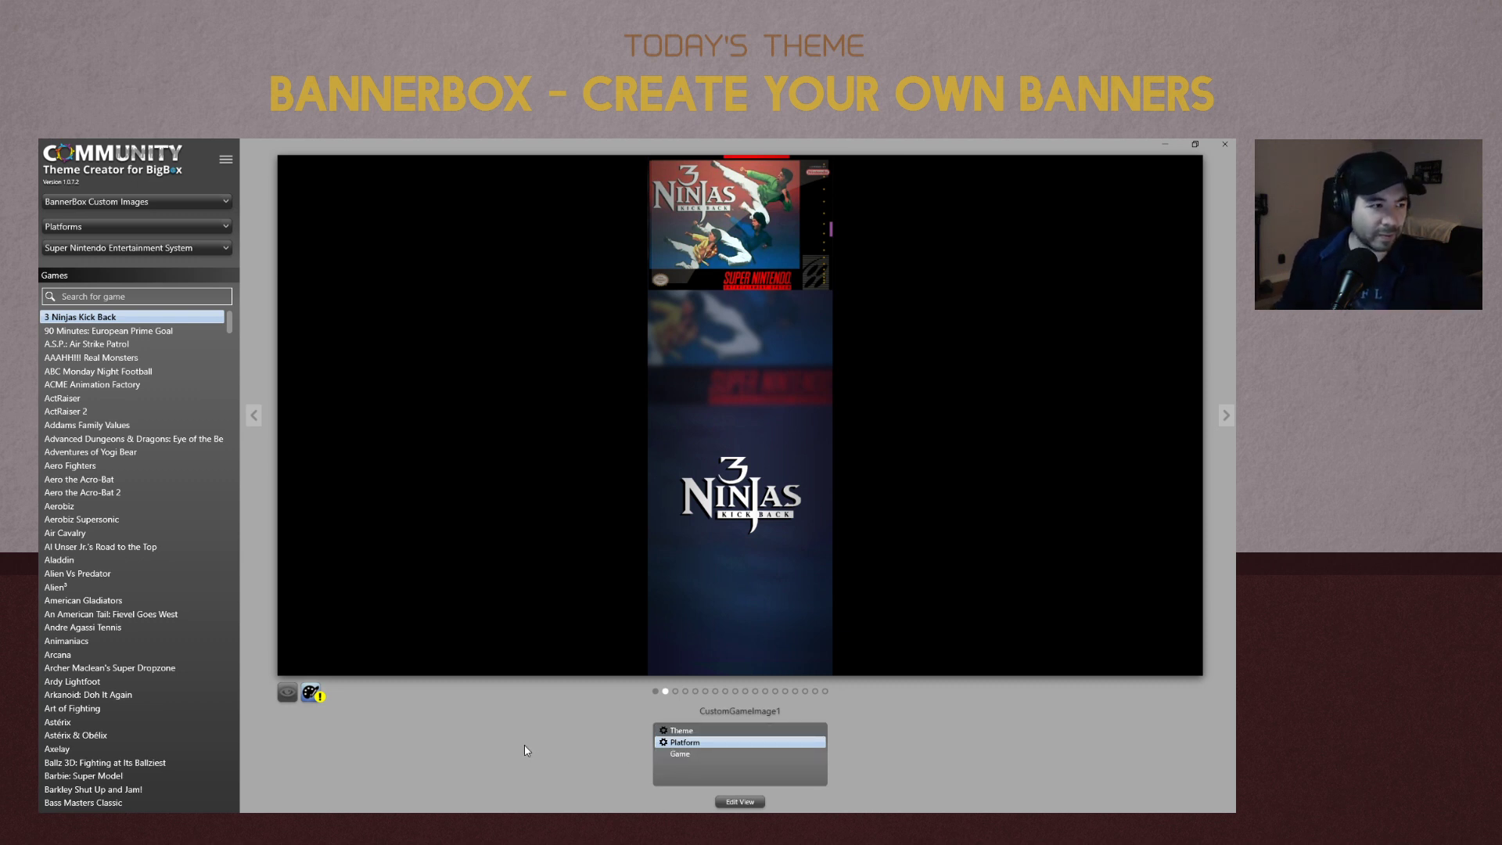
left_click(98, 388)
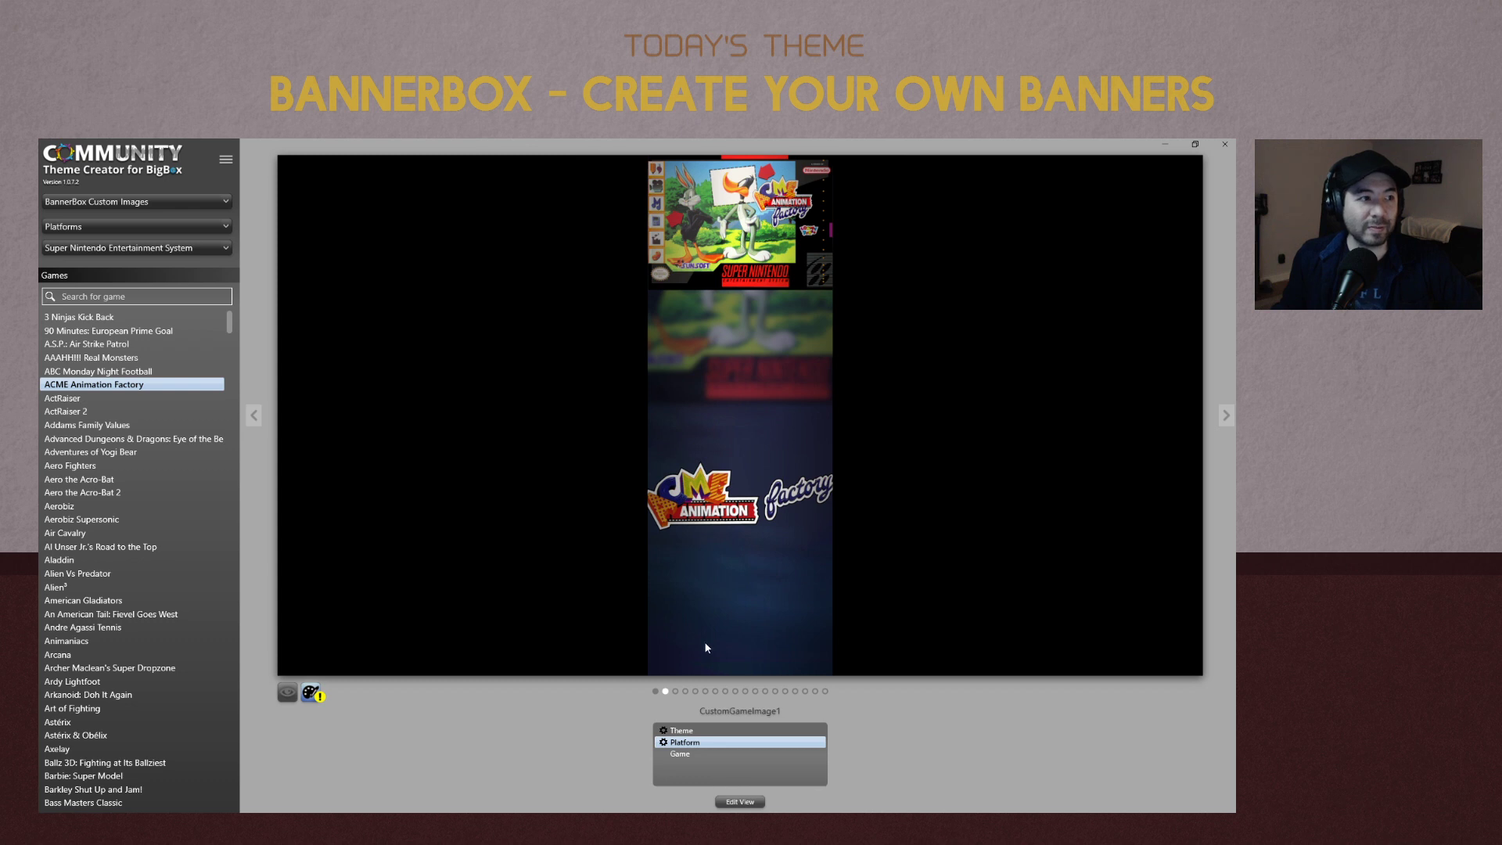
left_click(680, 754)
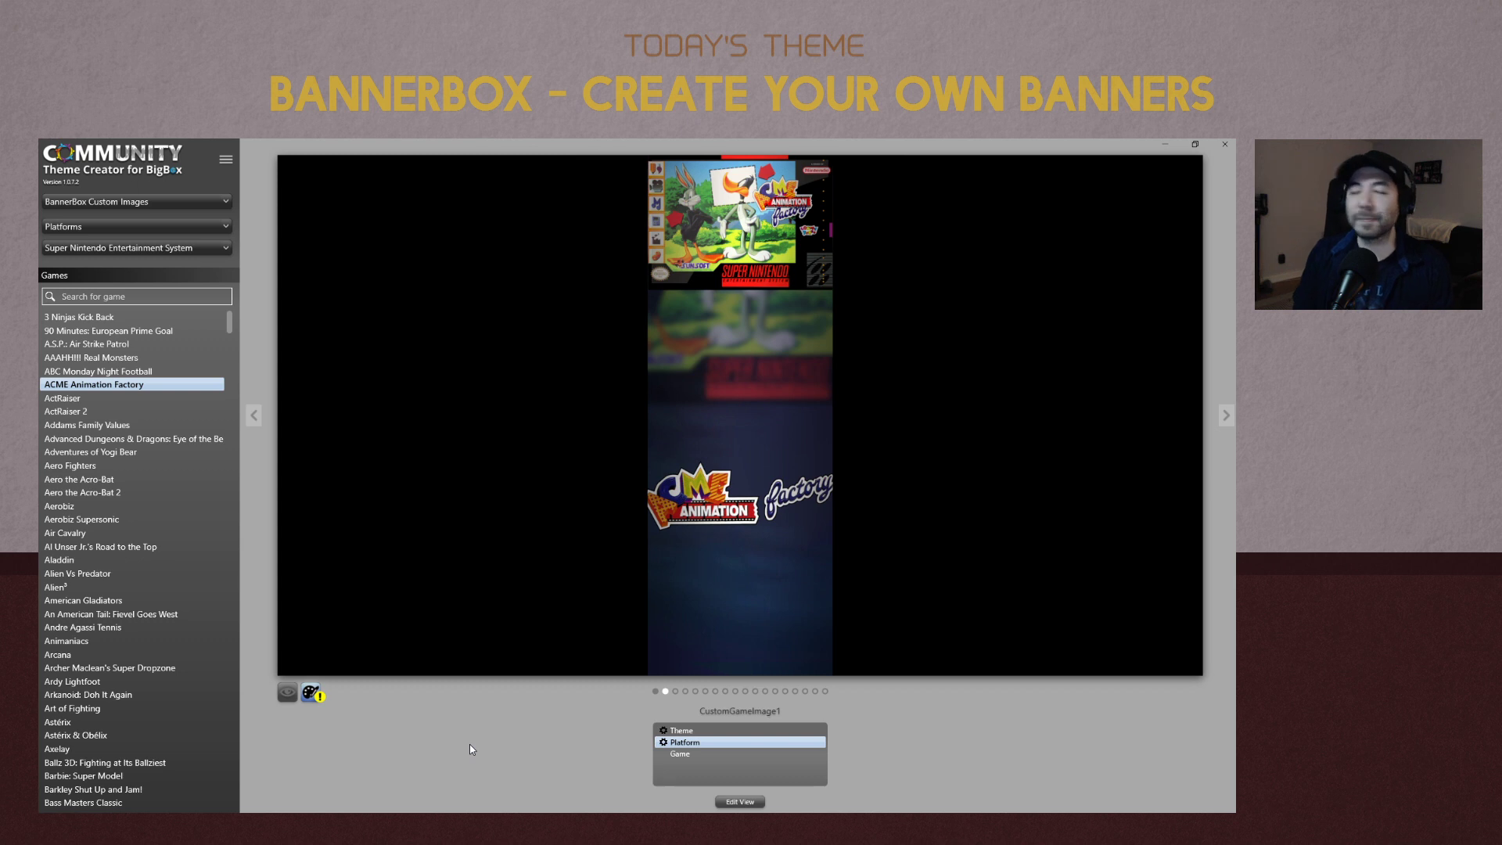
Preview the Theme-level CustomPlatformImage1 view for the Nintendo Entertainment System platform.
left_click(655, 691)
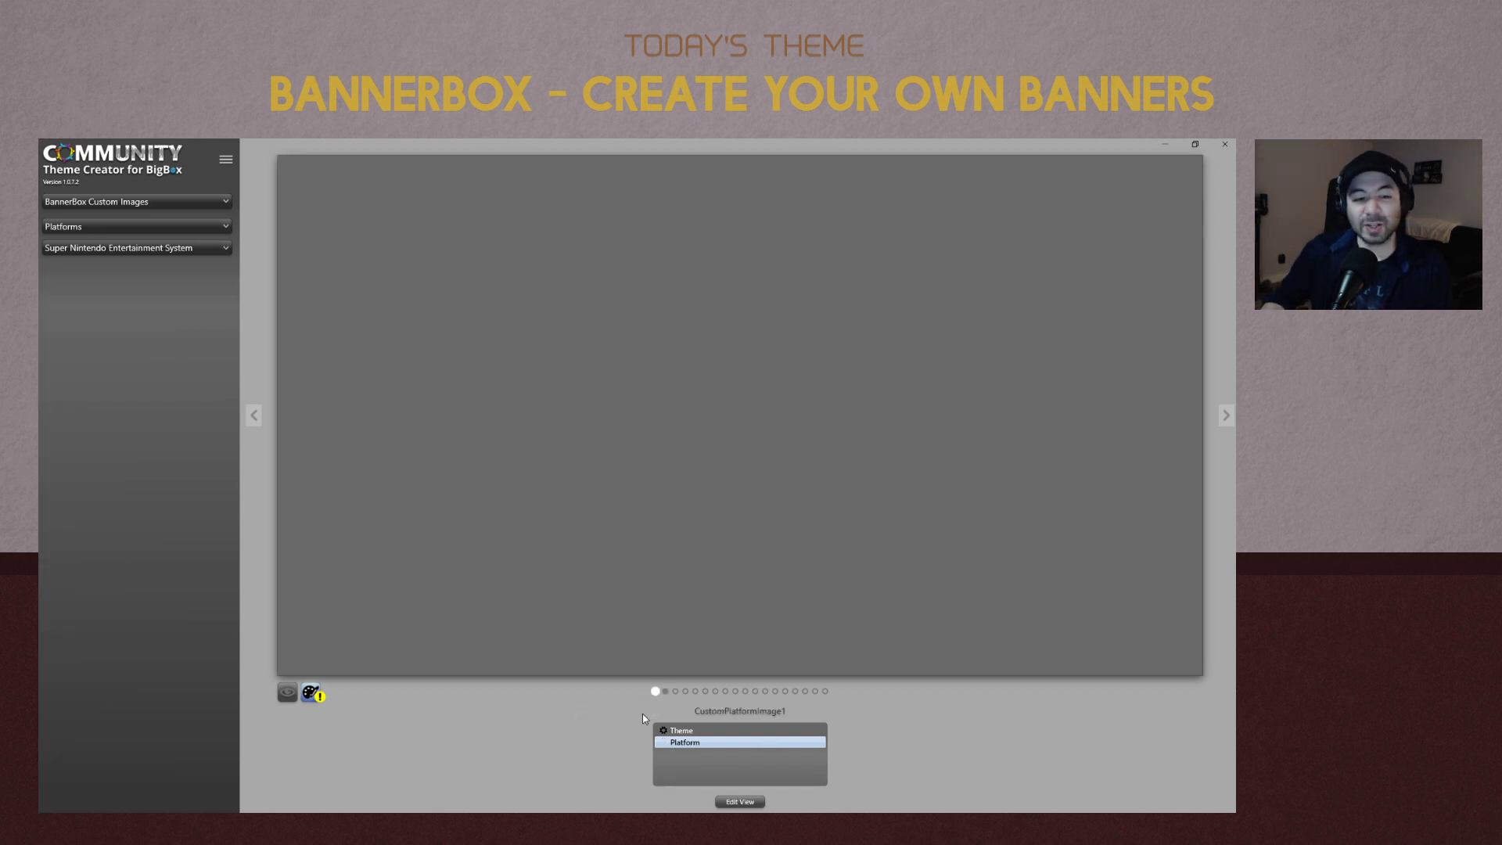
left_click(693, 732)
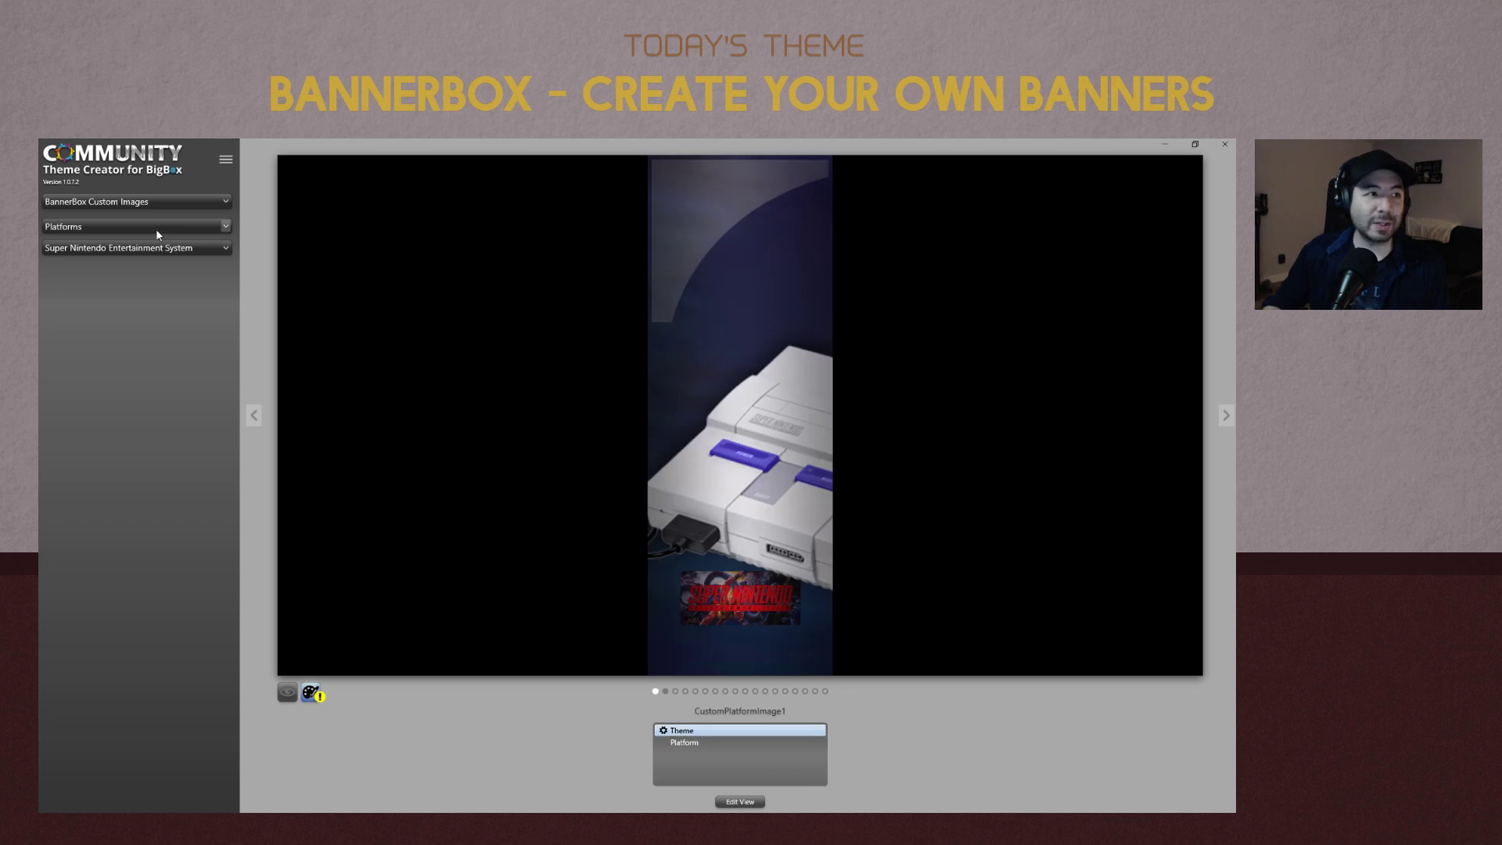
left_click(108, 249)
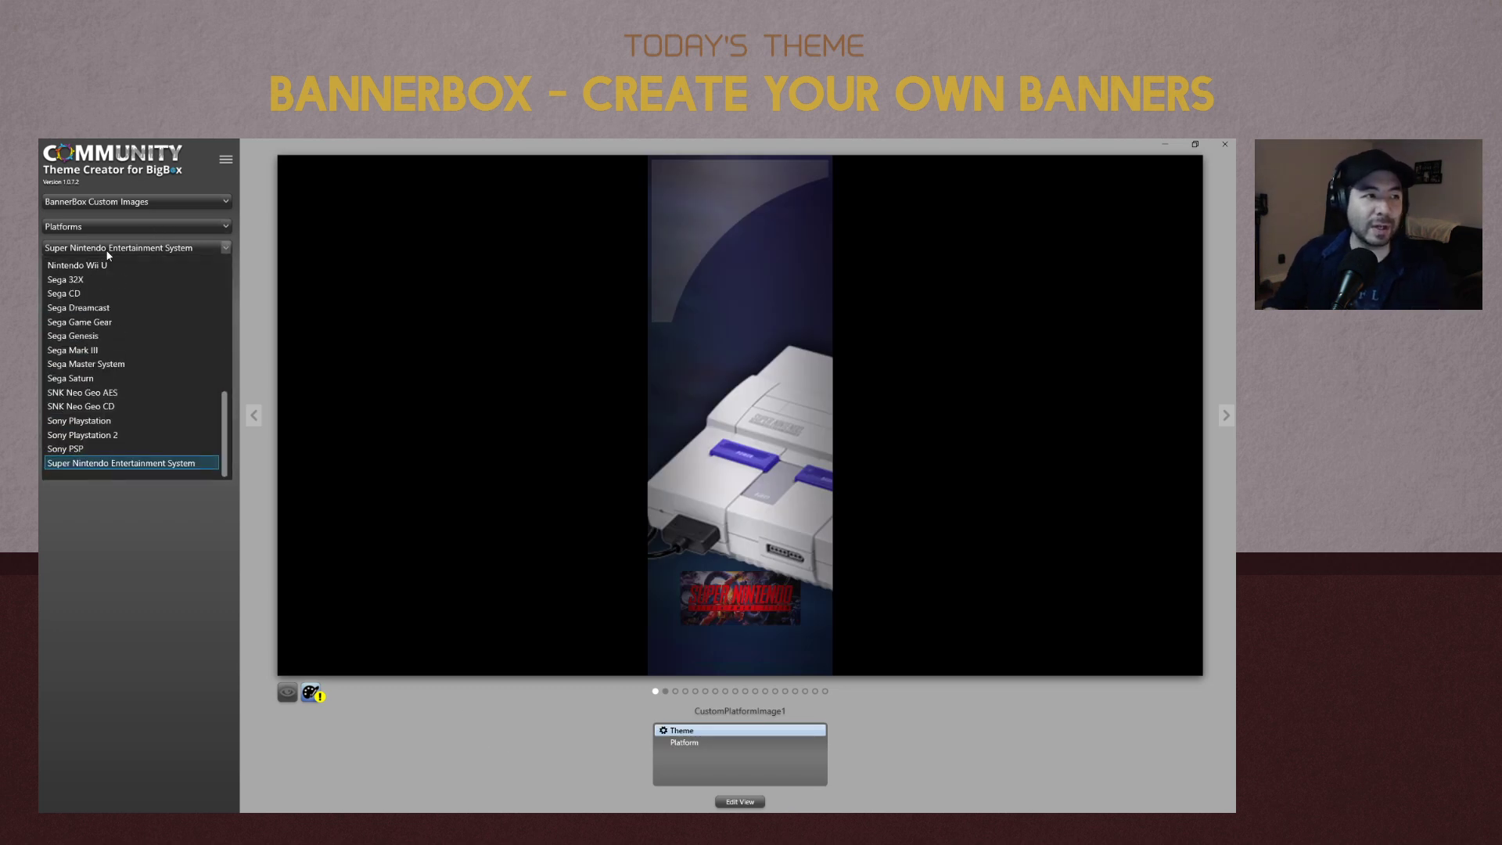
scroll(121, 336, "up", 7)
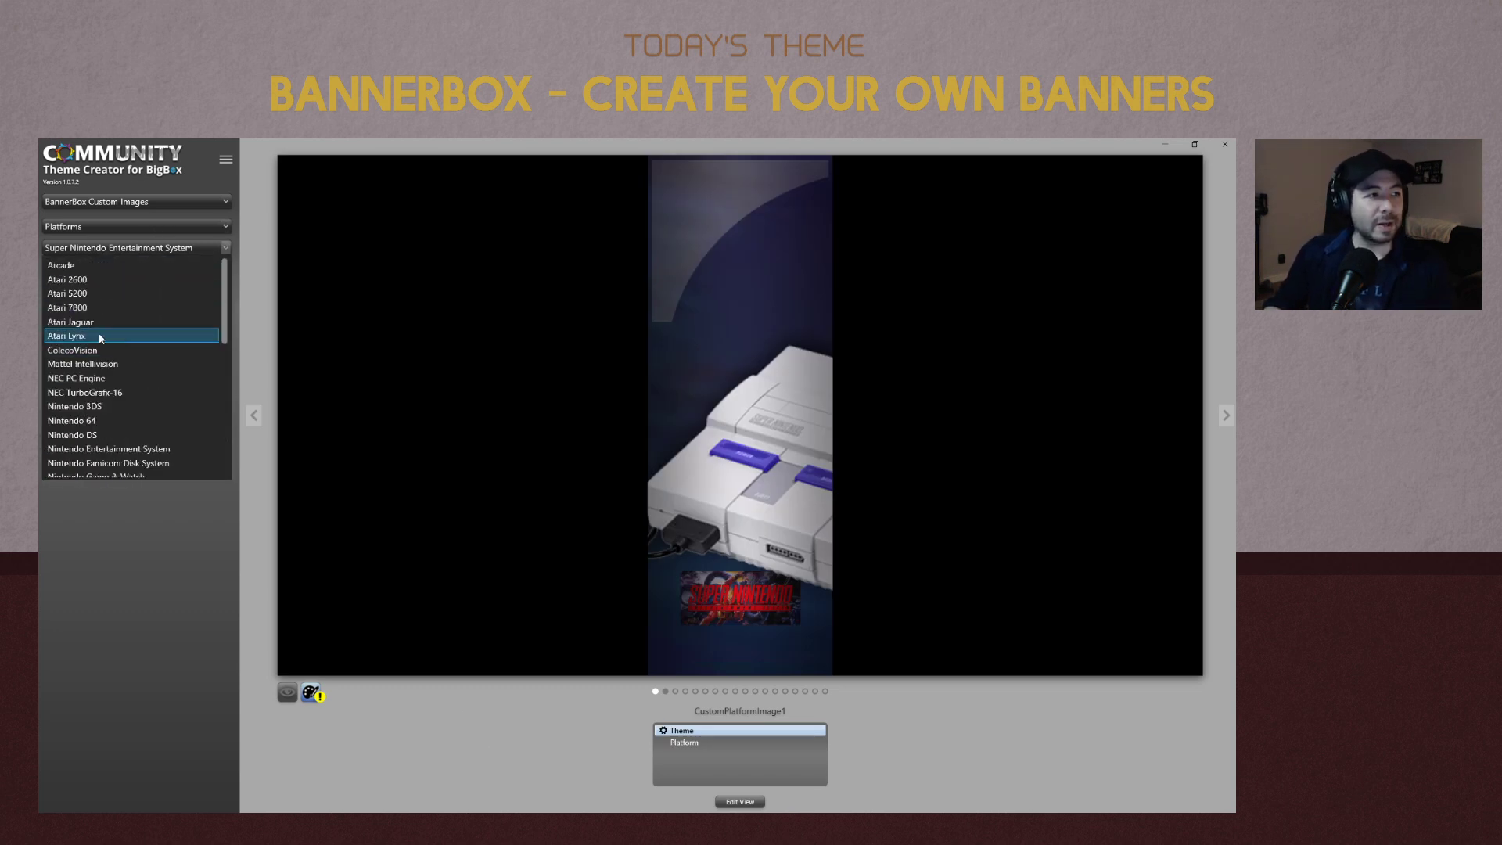
scroll(110, 354, "down", 2)
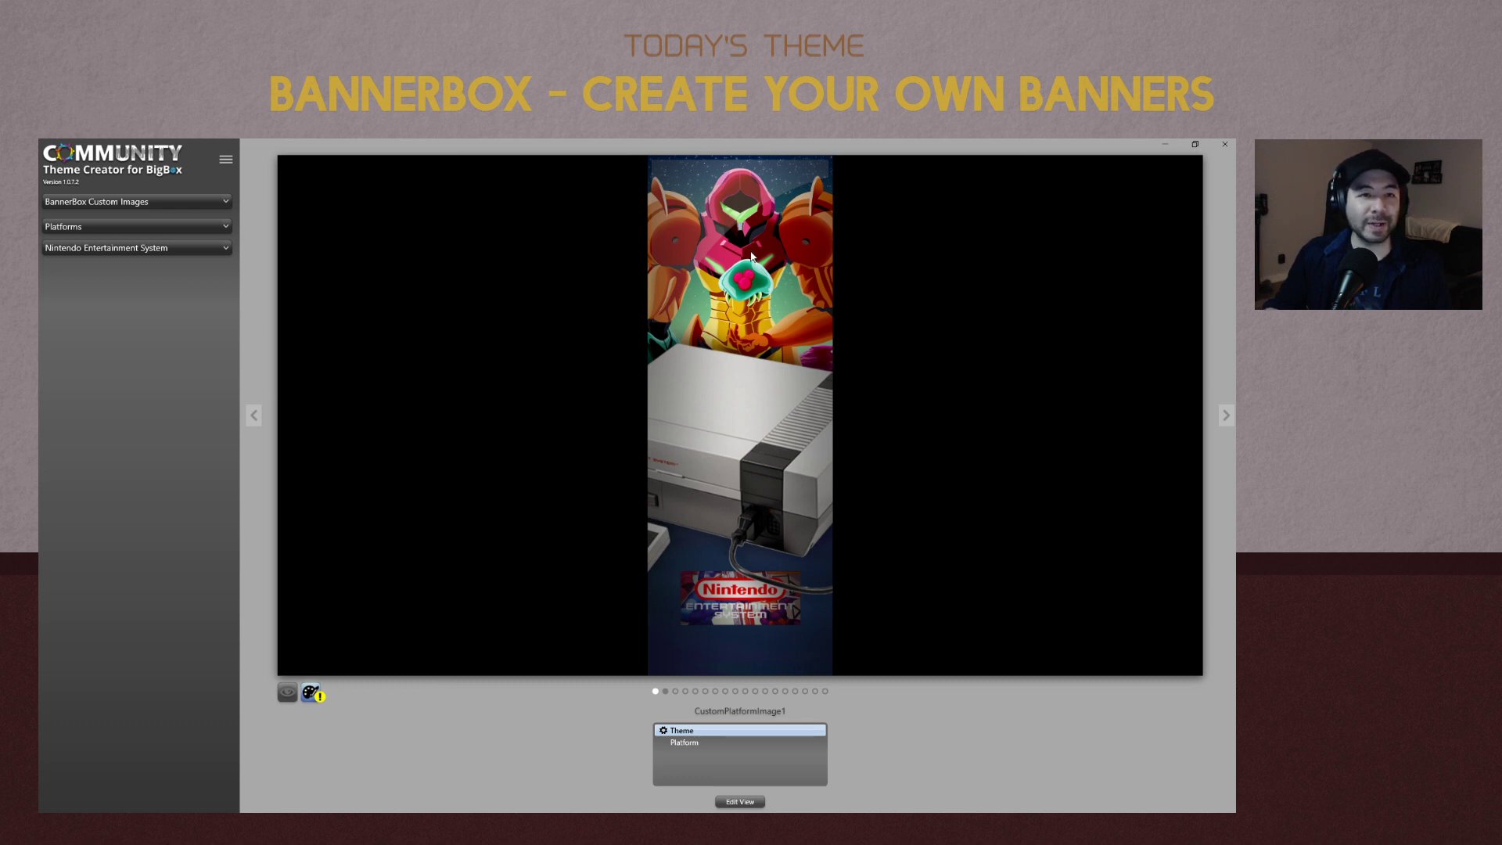
Open the Theme-level CustomPlatformImage1 view for editing and examine the image settings of the Clear Logo element.
left_click(741, 802)
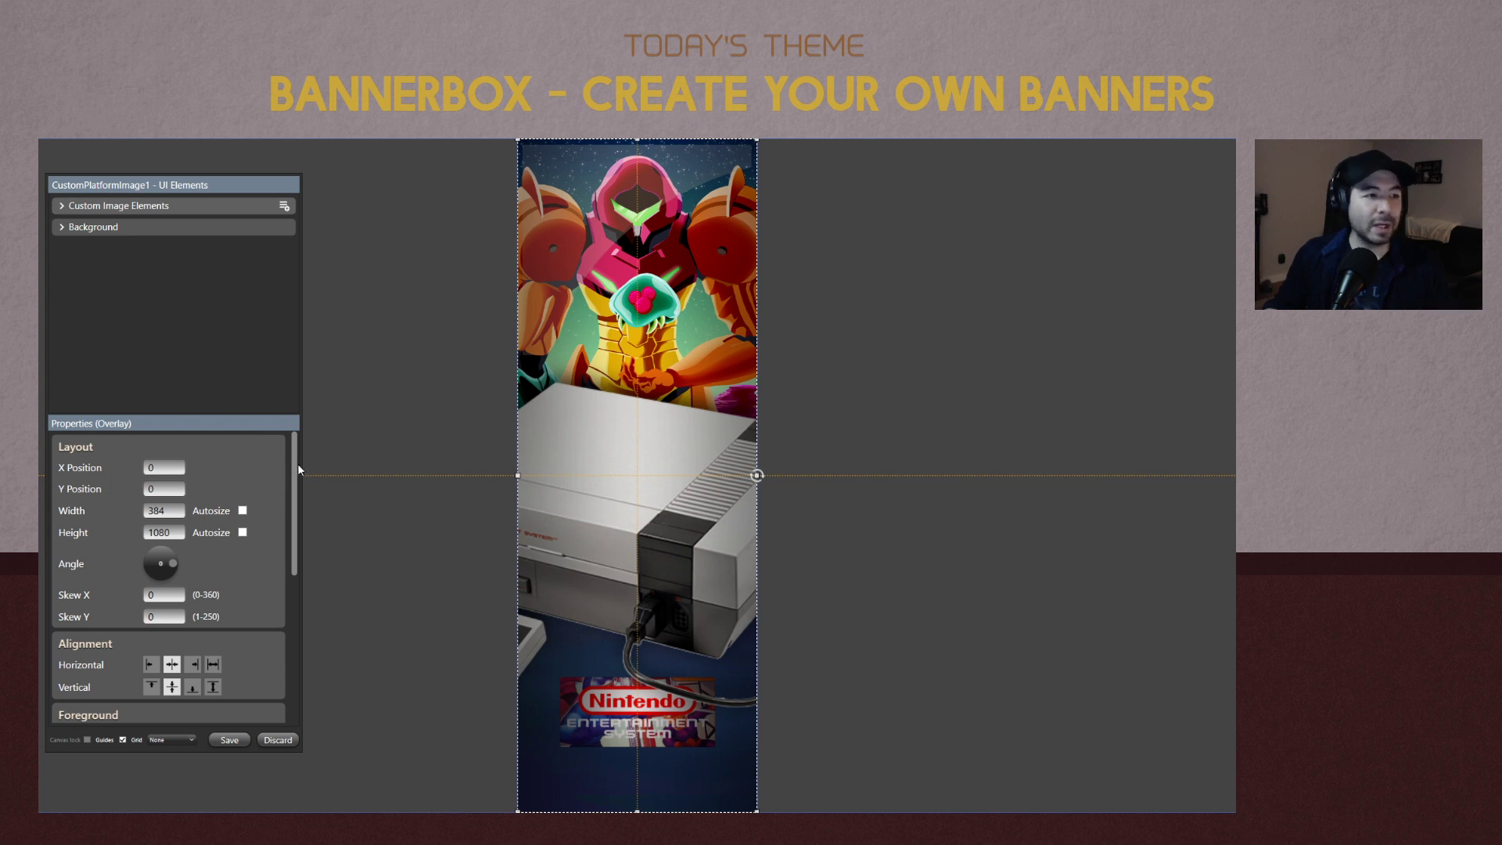
mouse_move(296, 464)
left_mouse_down()
mouse_move(311, 600)
mouse_move(309, 451)
mouse_move(286, 477)
left_mouse_up()
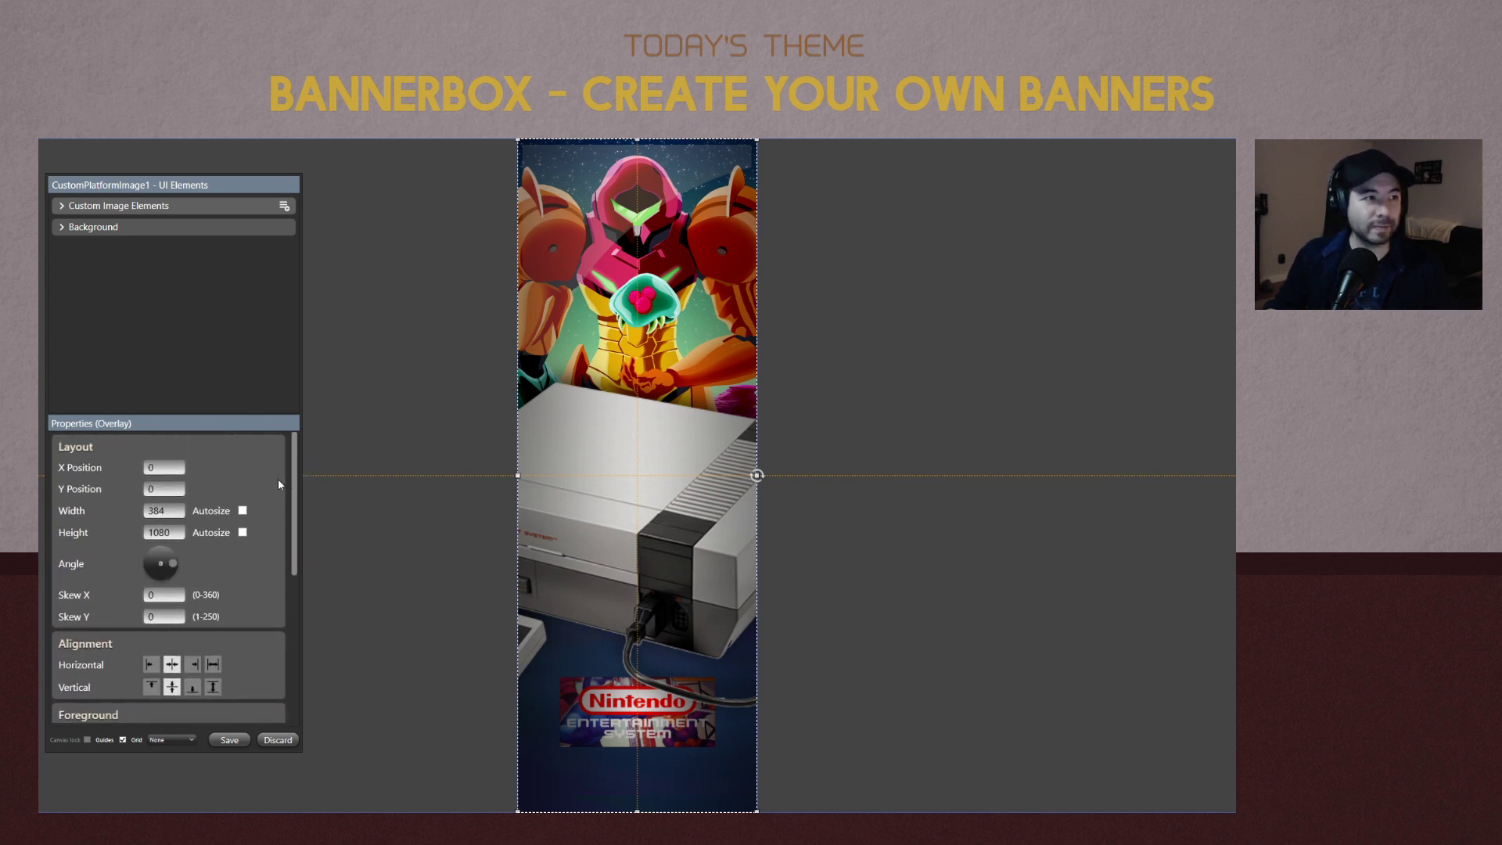
left_click(62, 206)
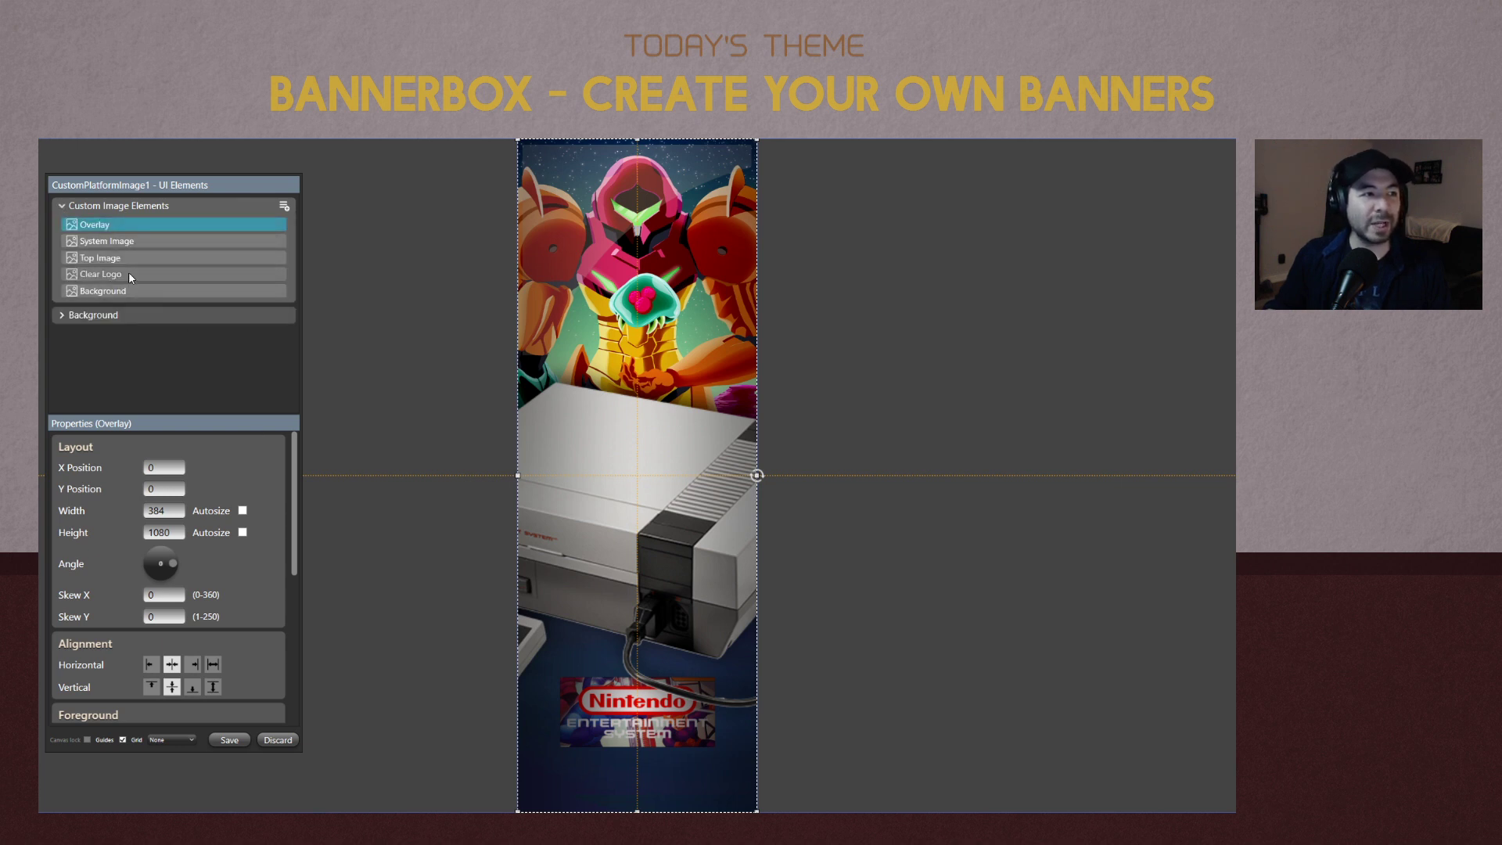
left_click(128, 274)
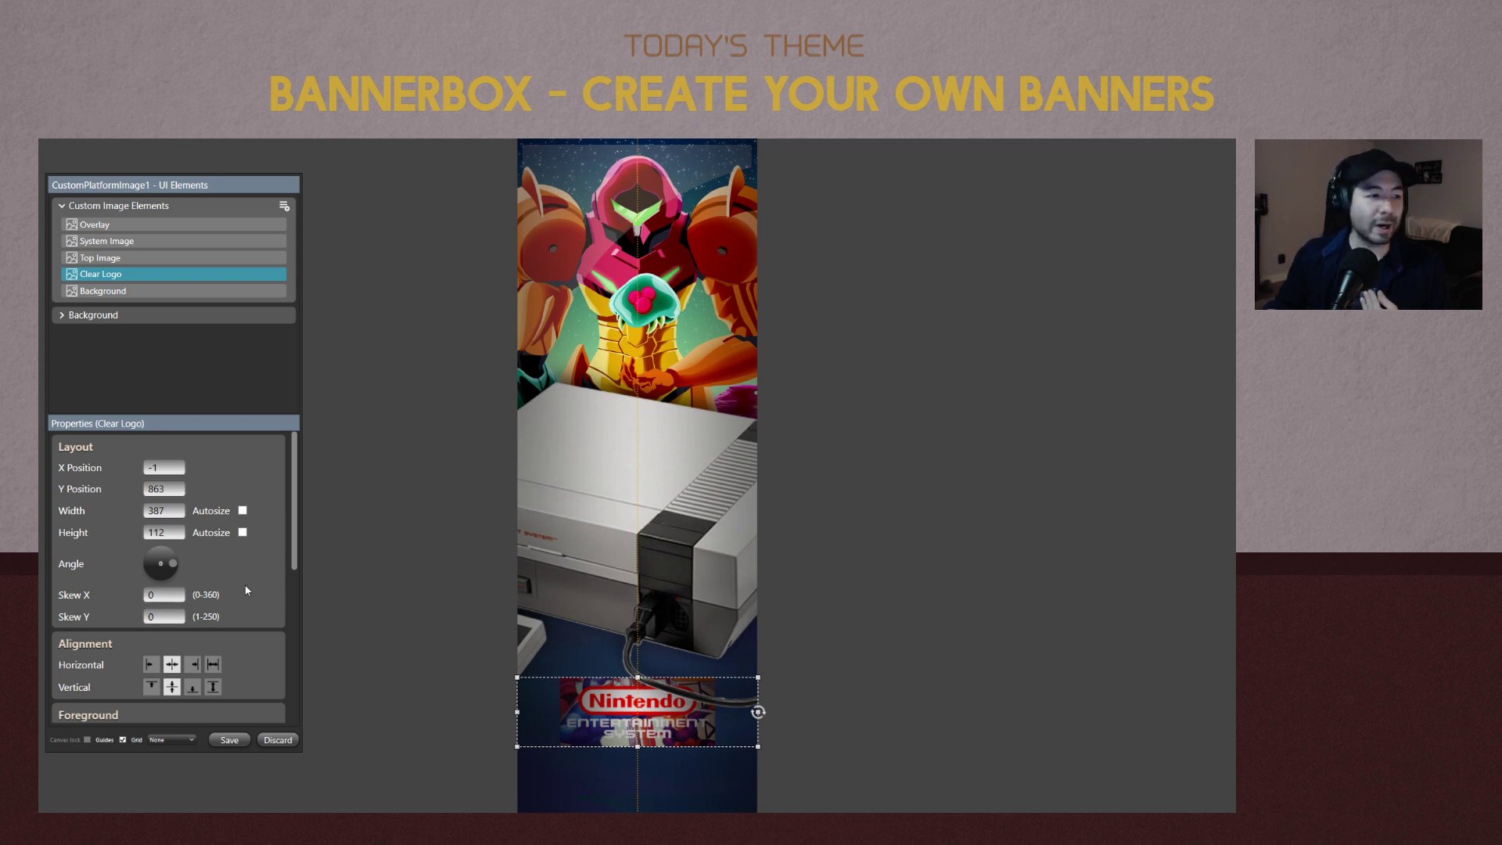
scroll(262, 560, "down", 5)
scroll(218, 626, "down", 2)
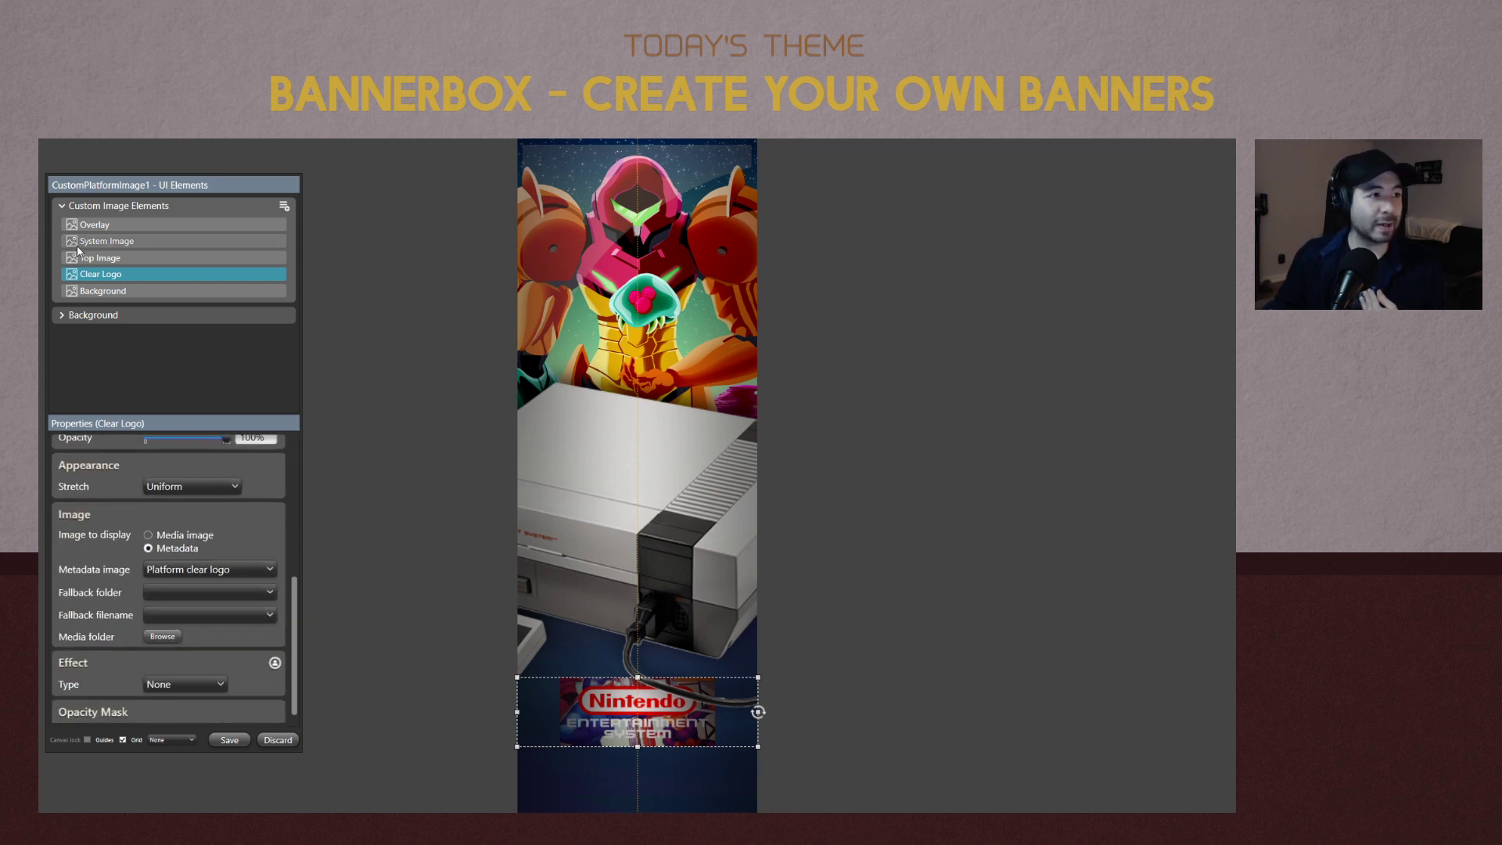
Examine the image folder and metadata settings of the System Image and Top Image elements.
left_click(110, 241)
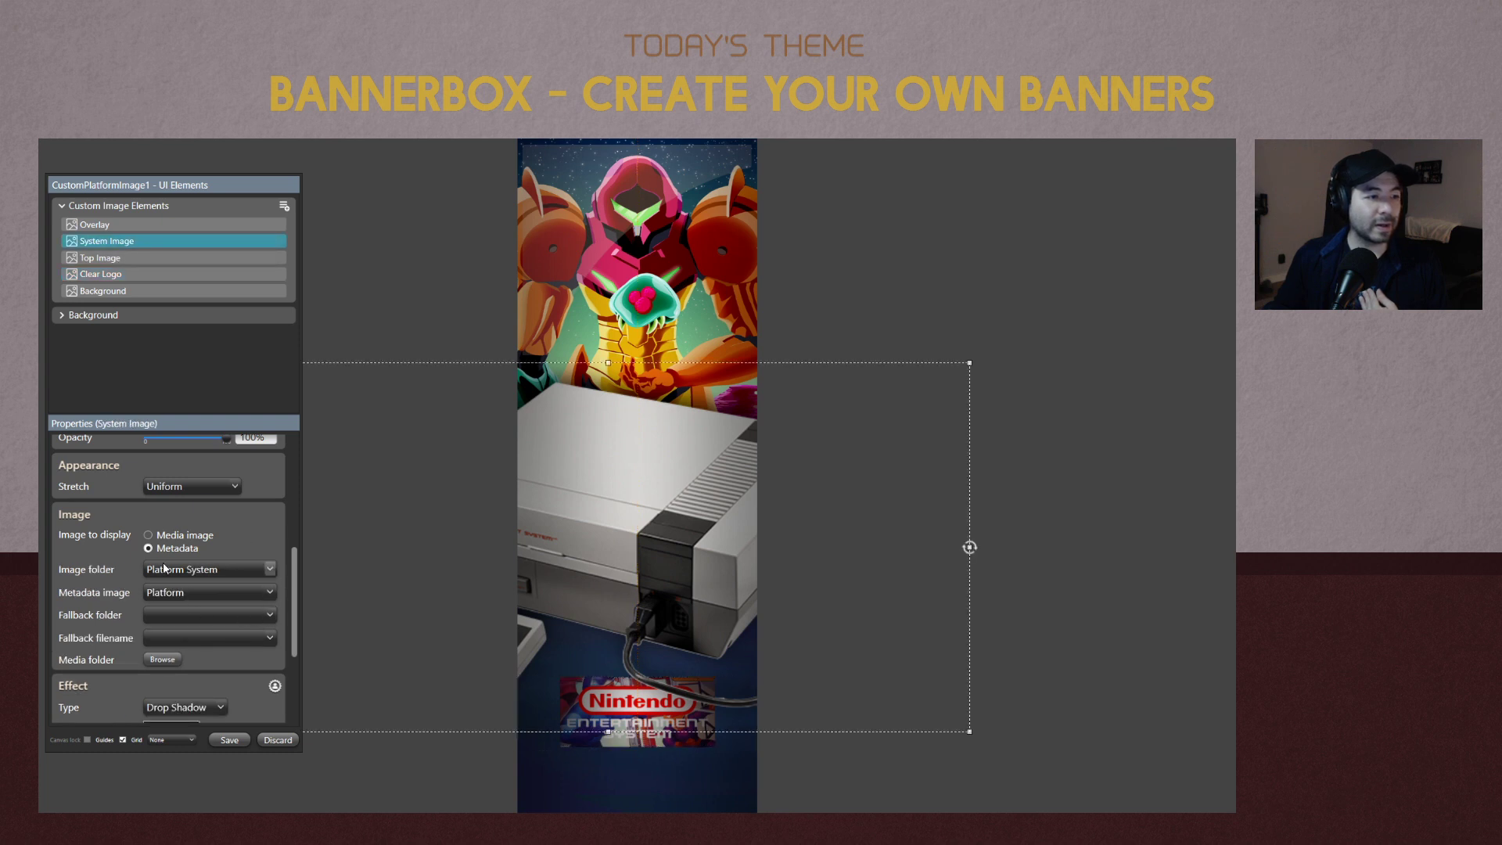
left_click(207, 569)
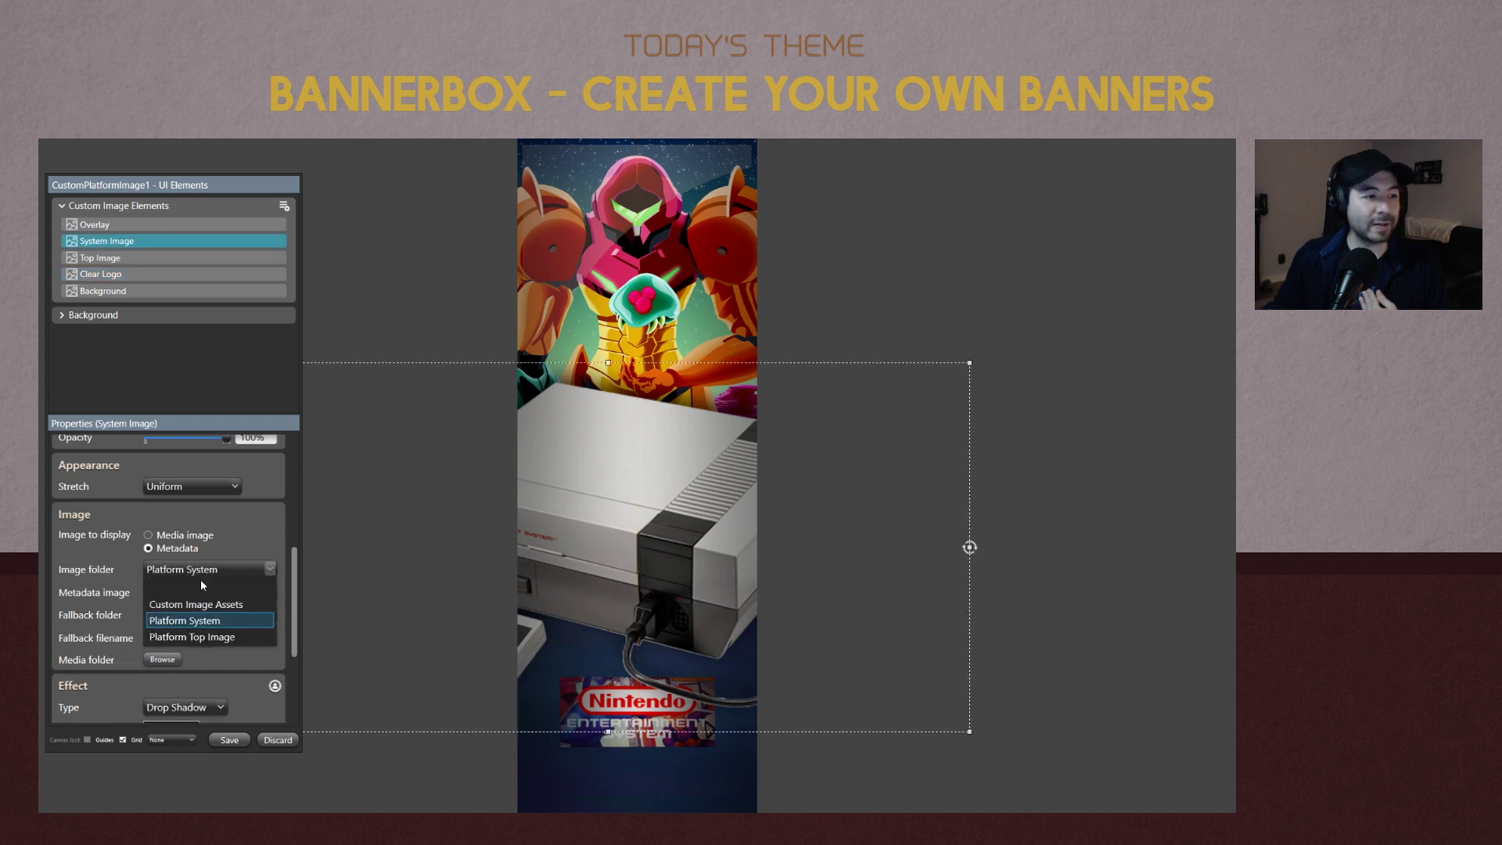
left_click(272, 546)
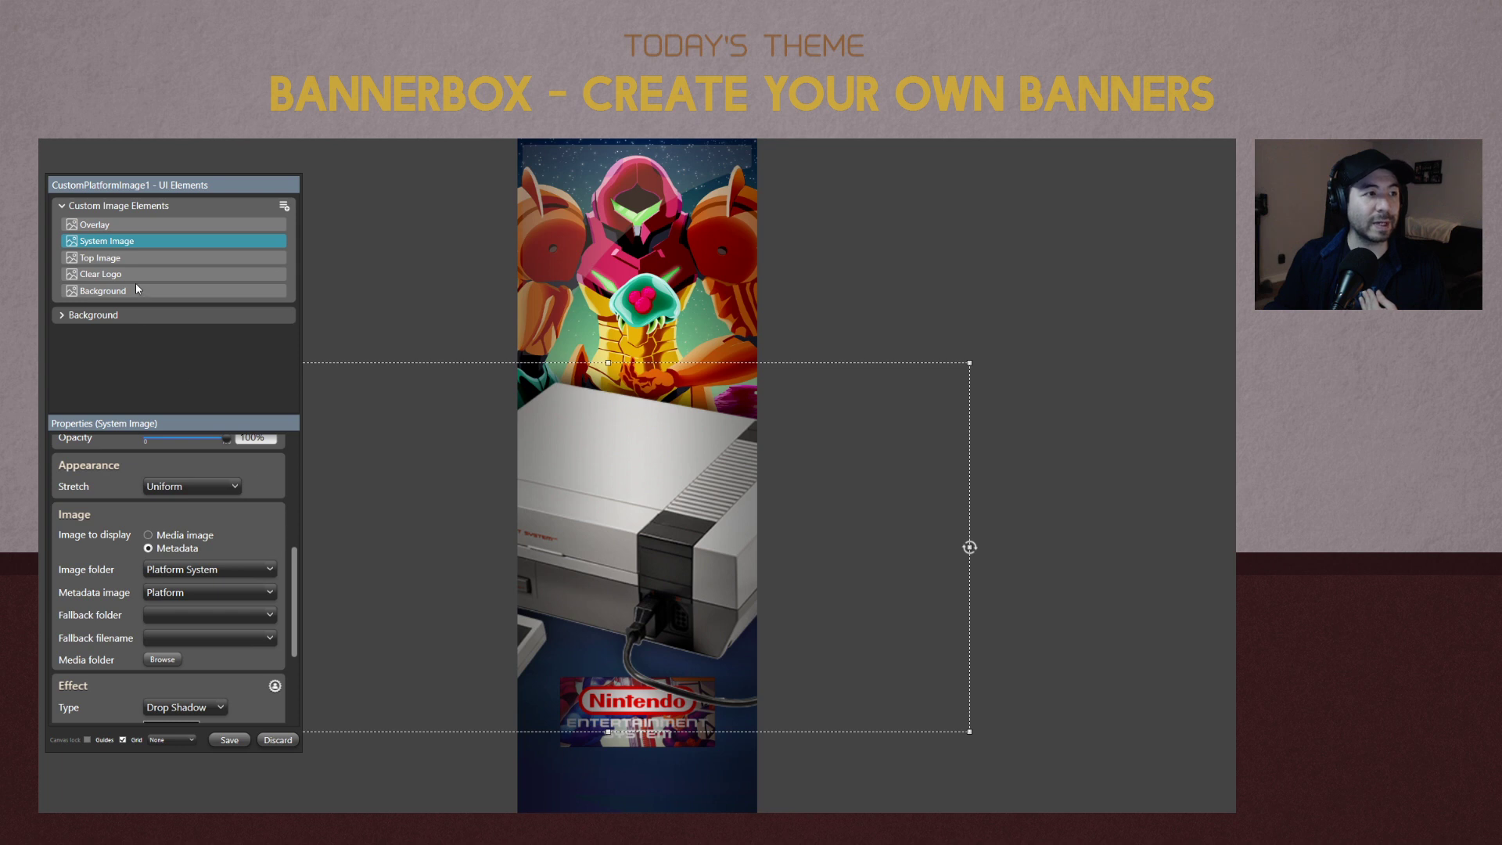
left_click(102, 262)
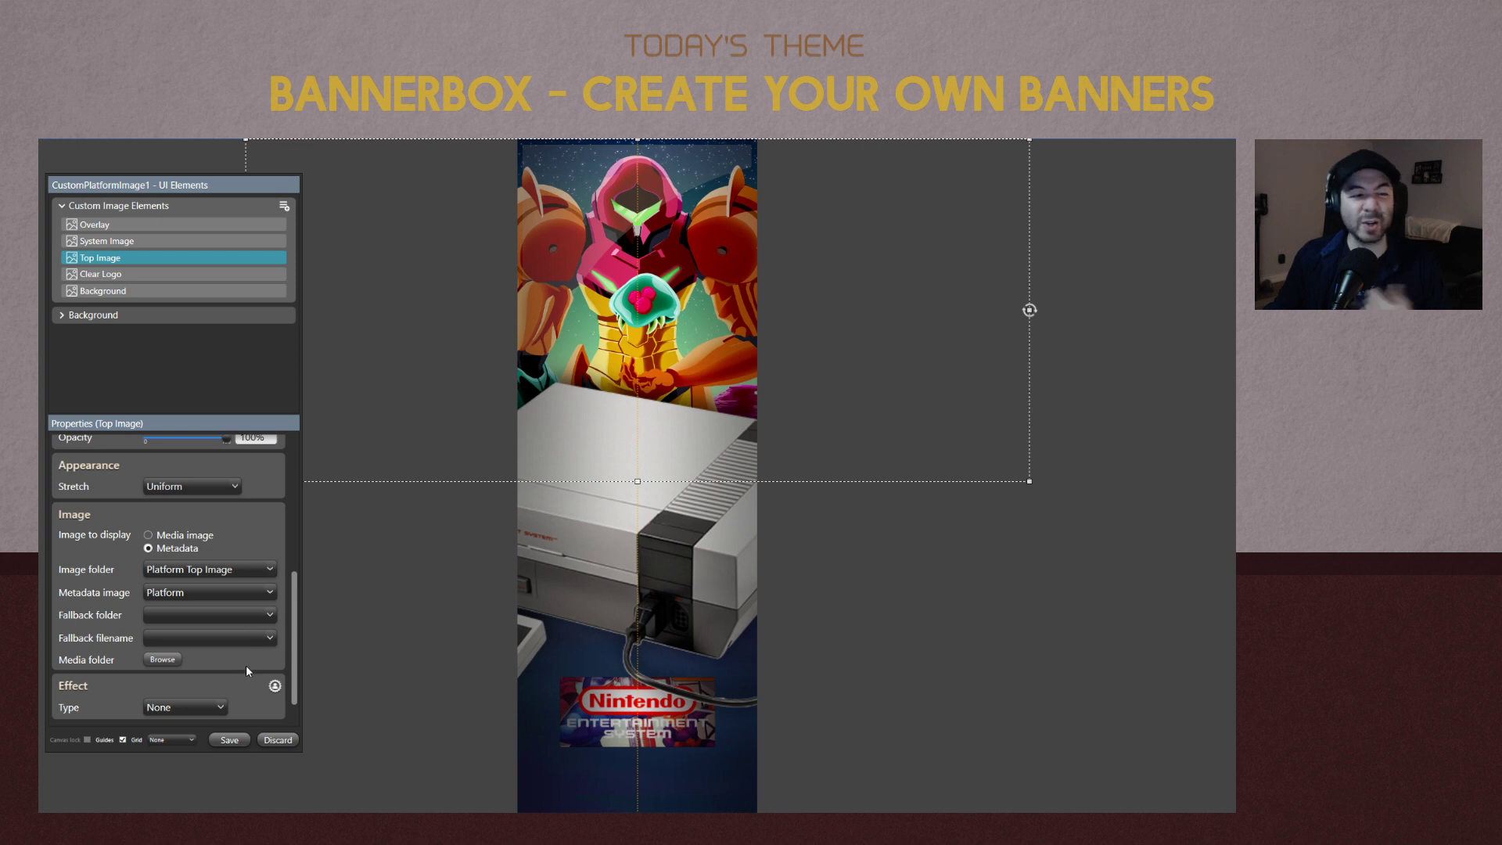
Open the project's media folder from the Top Image element and view the Platform System images.
left_click(159, 661)
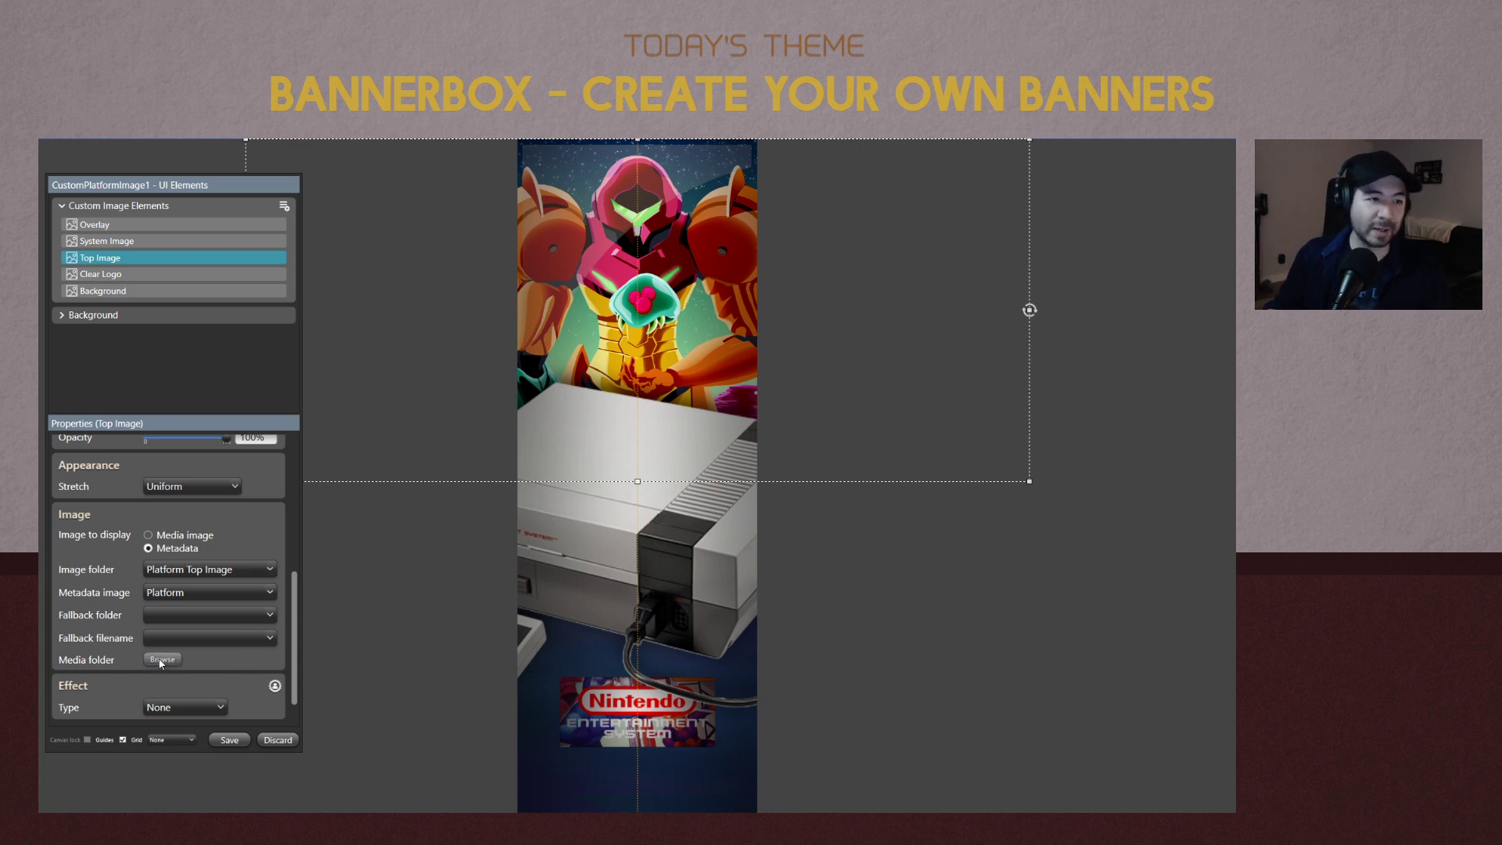
left_click_drag(778, 246, 670, 232)
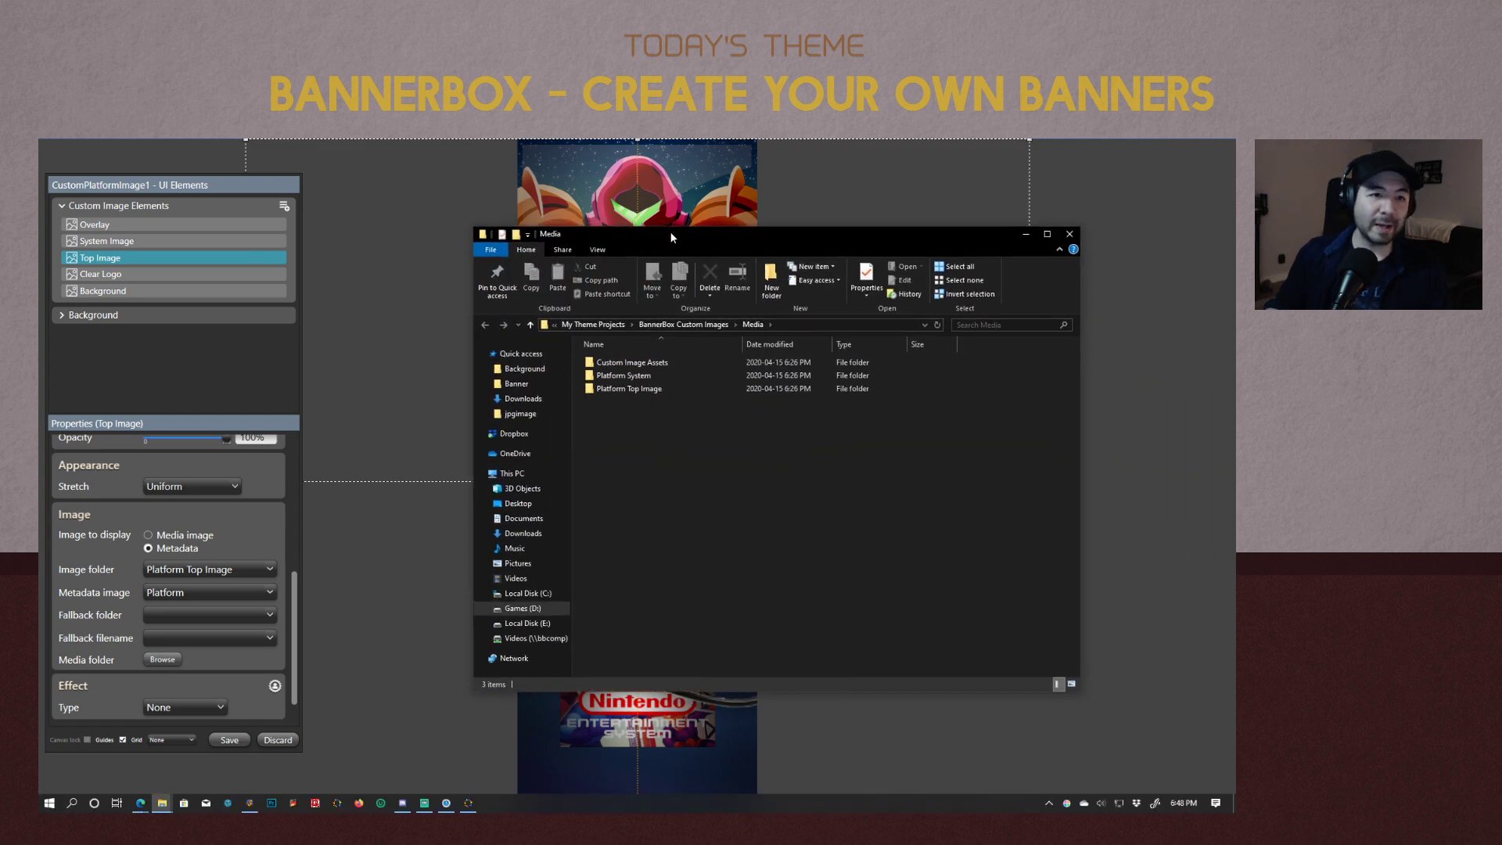
left_click(622, 389)
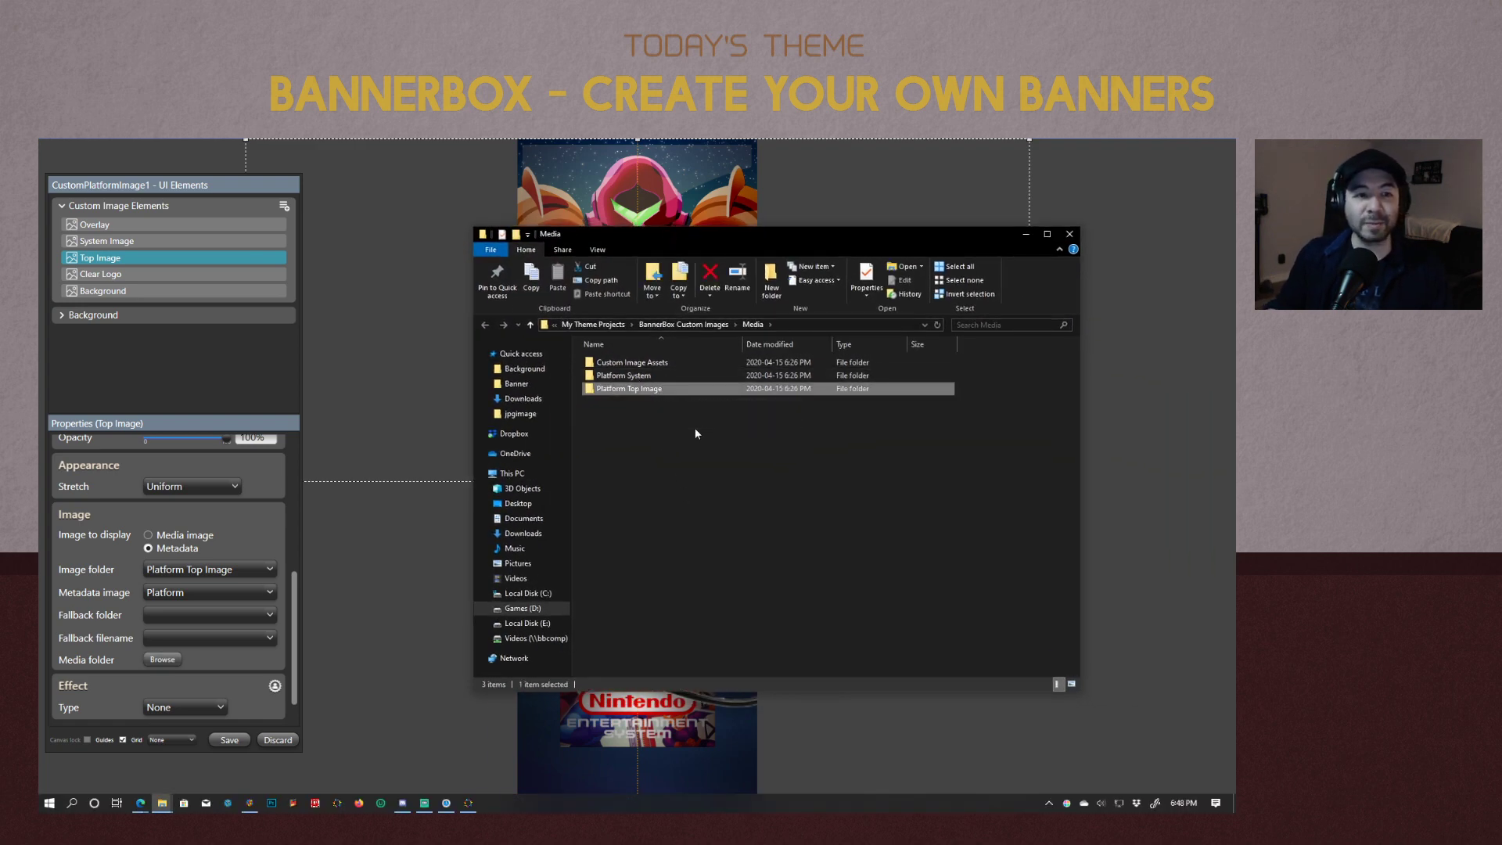
left_click(626, 376)
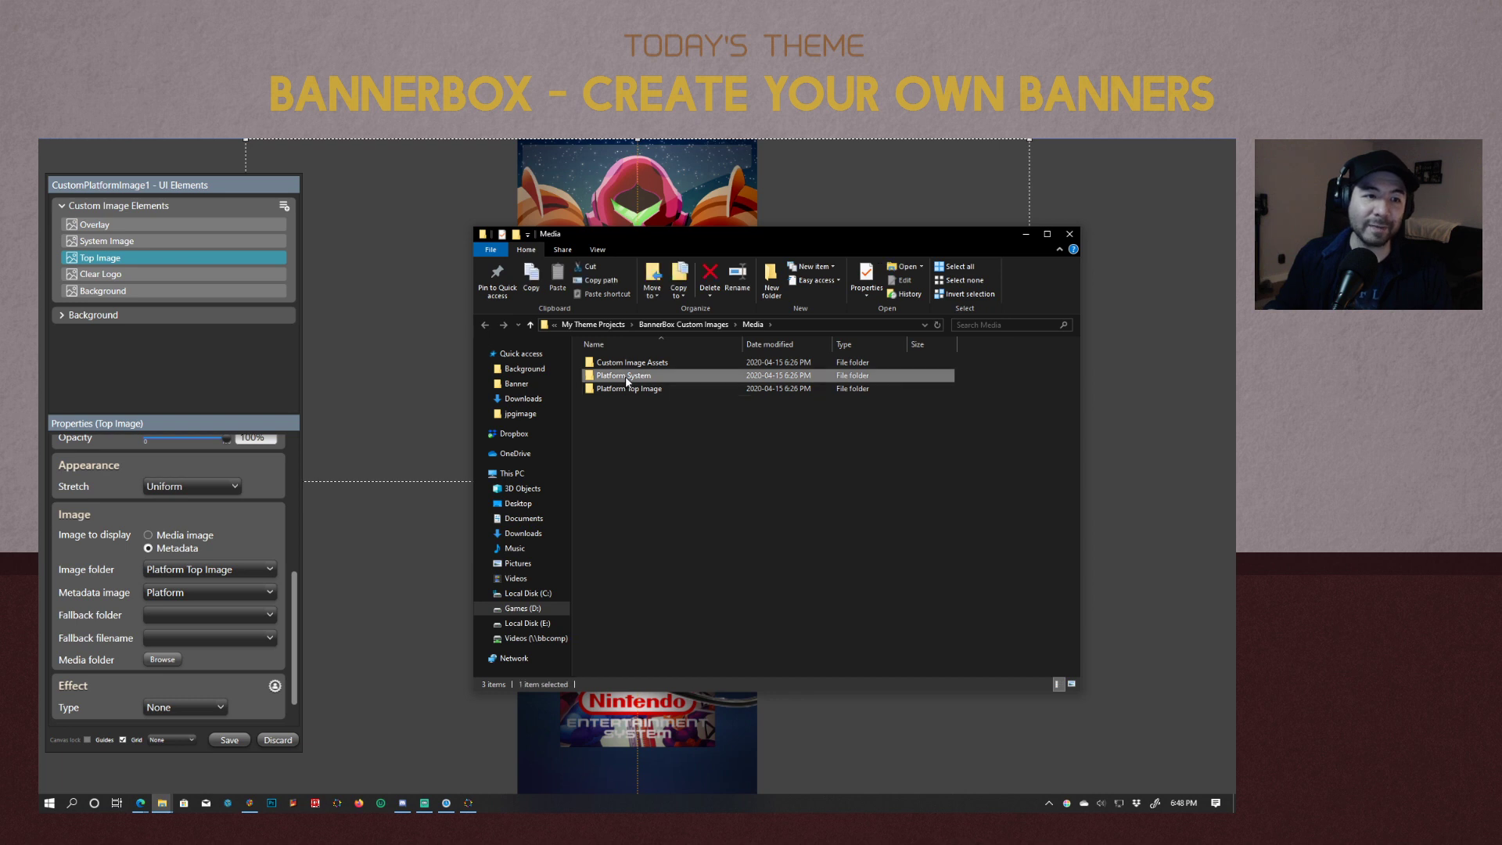
double_click(626, 377)
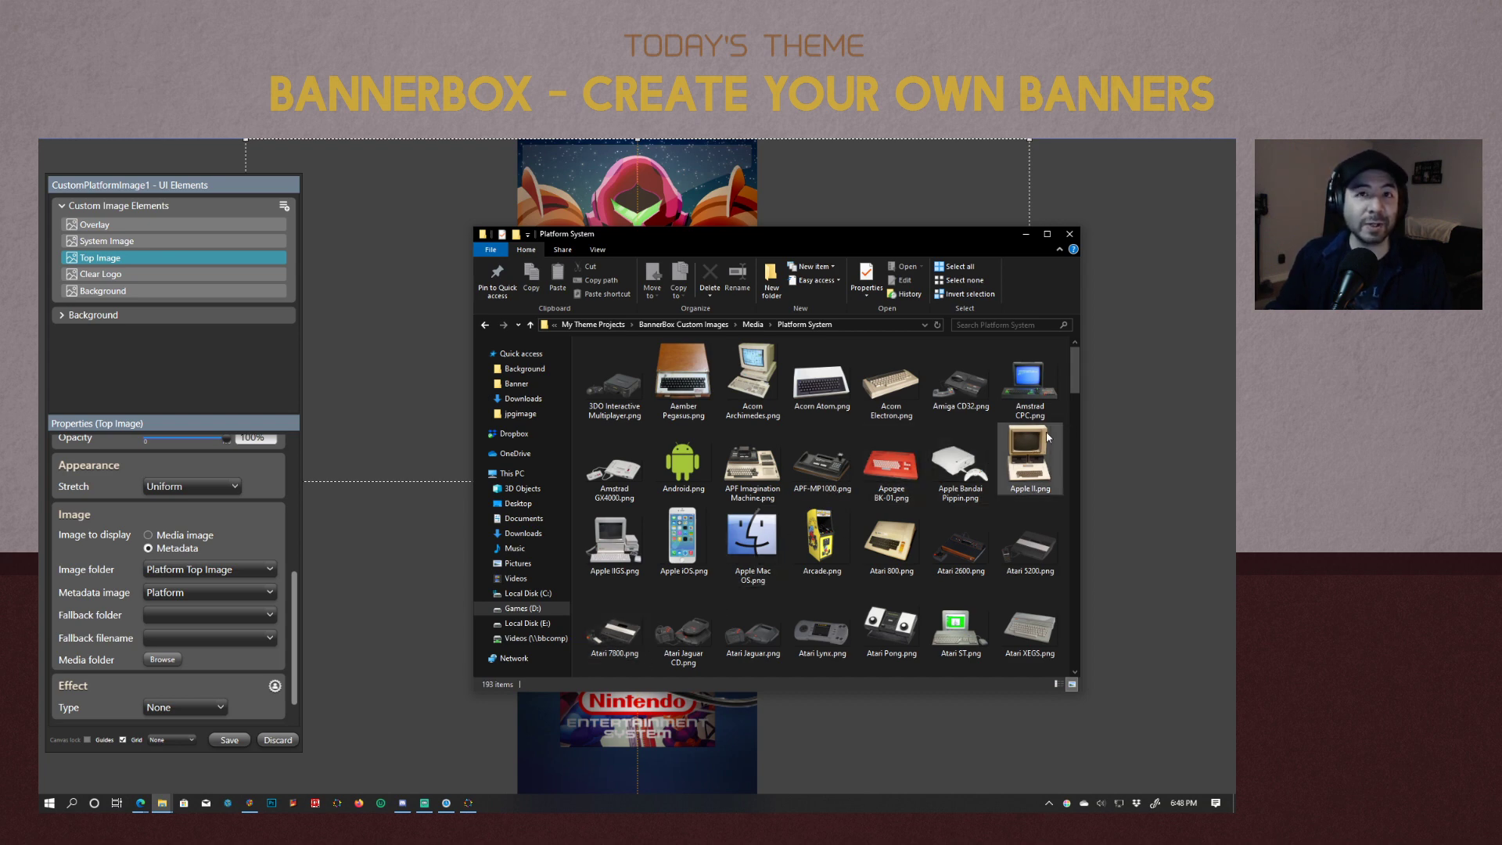
Switch to LaunchBox and start the Import ROMs from Files wizard.
left_click(248, 800)
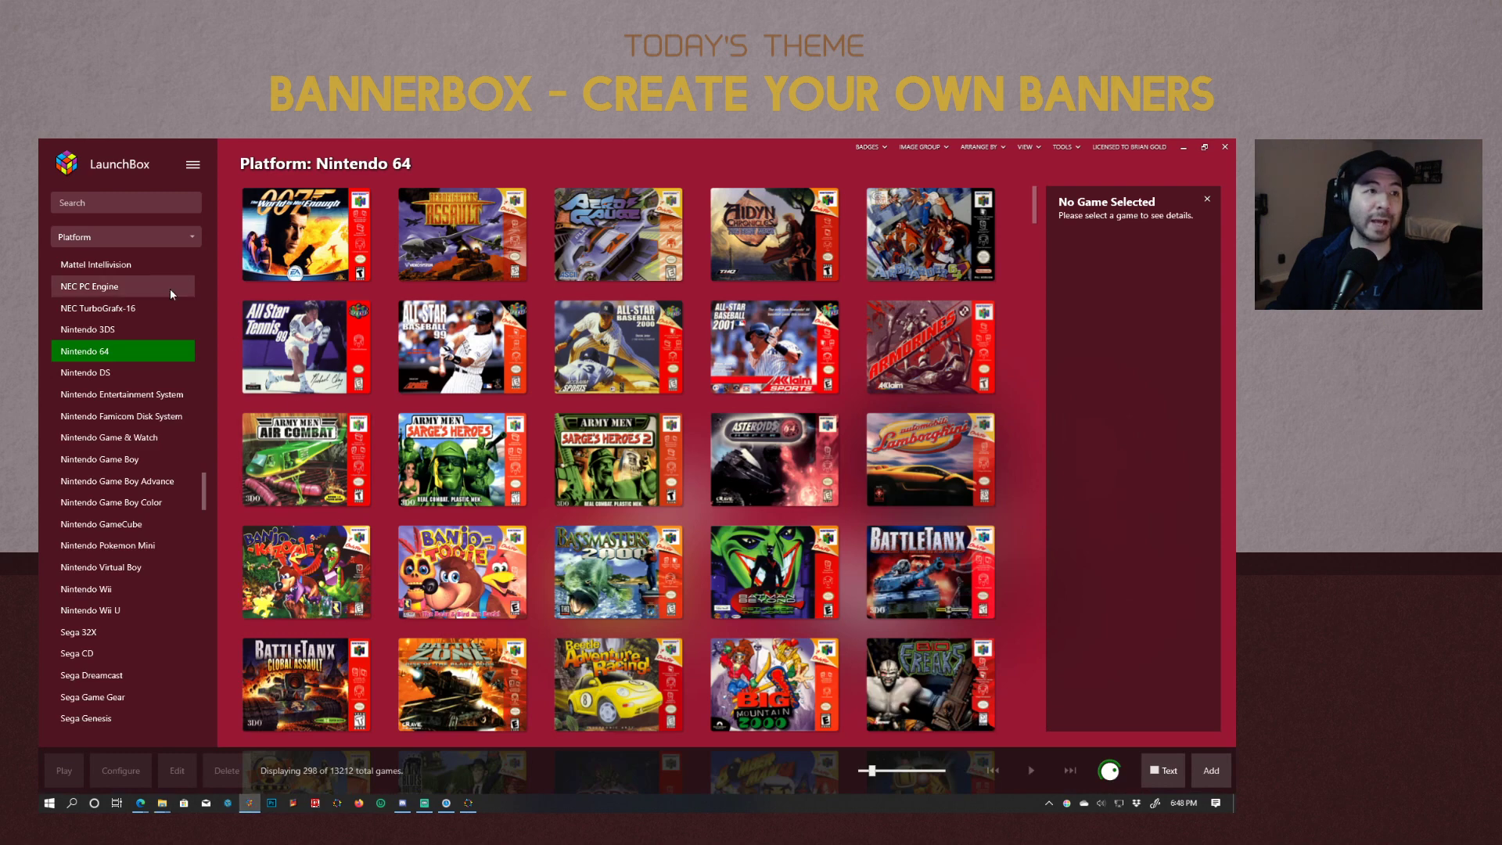
left_click(194, 169)
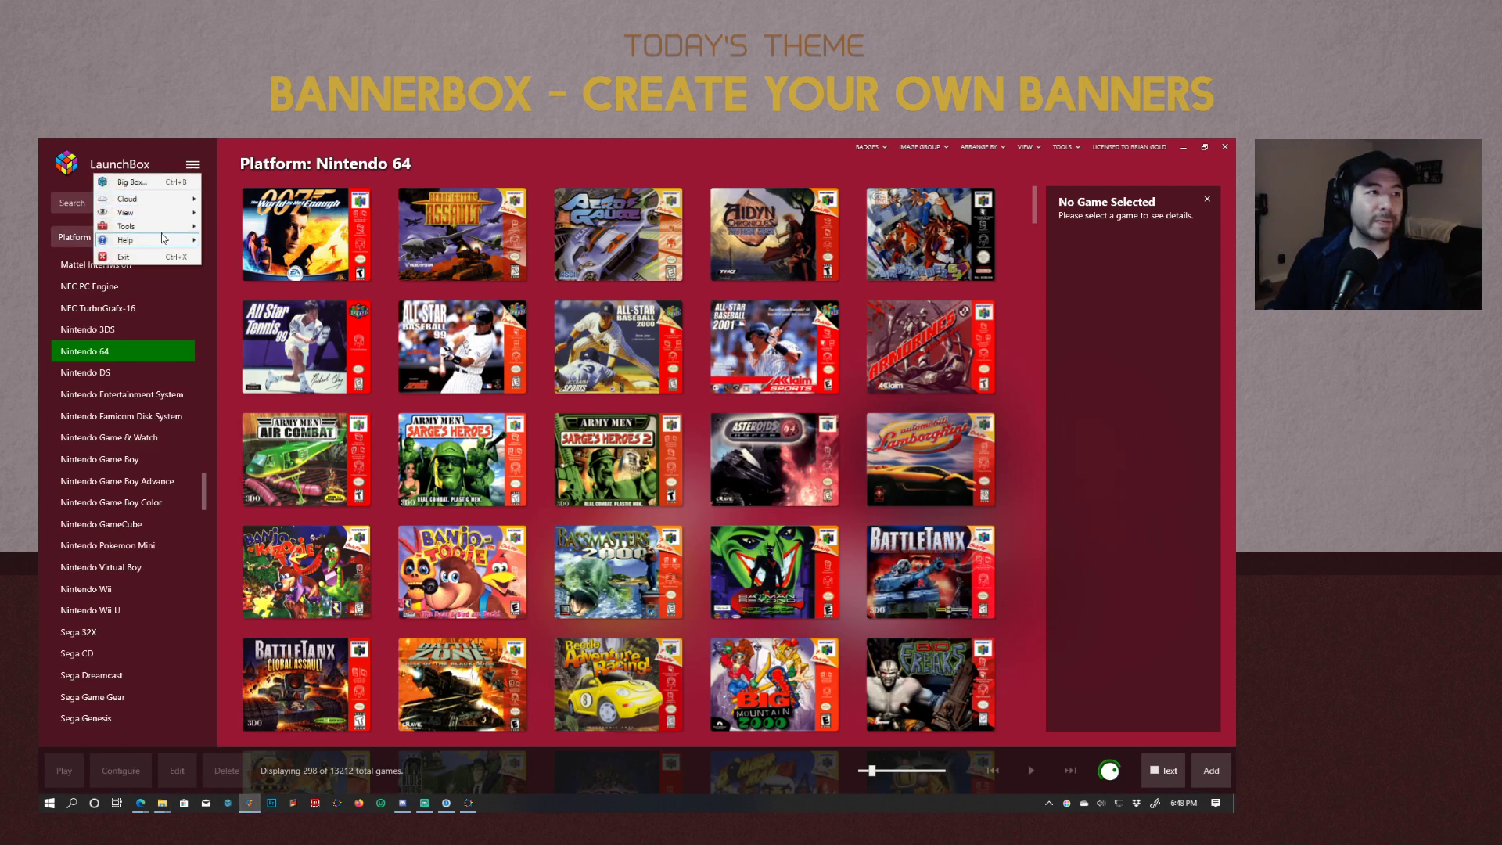
mouse_move(153, 228)
mouse_move(243, 446)
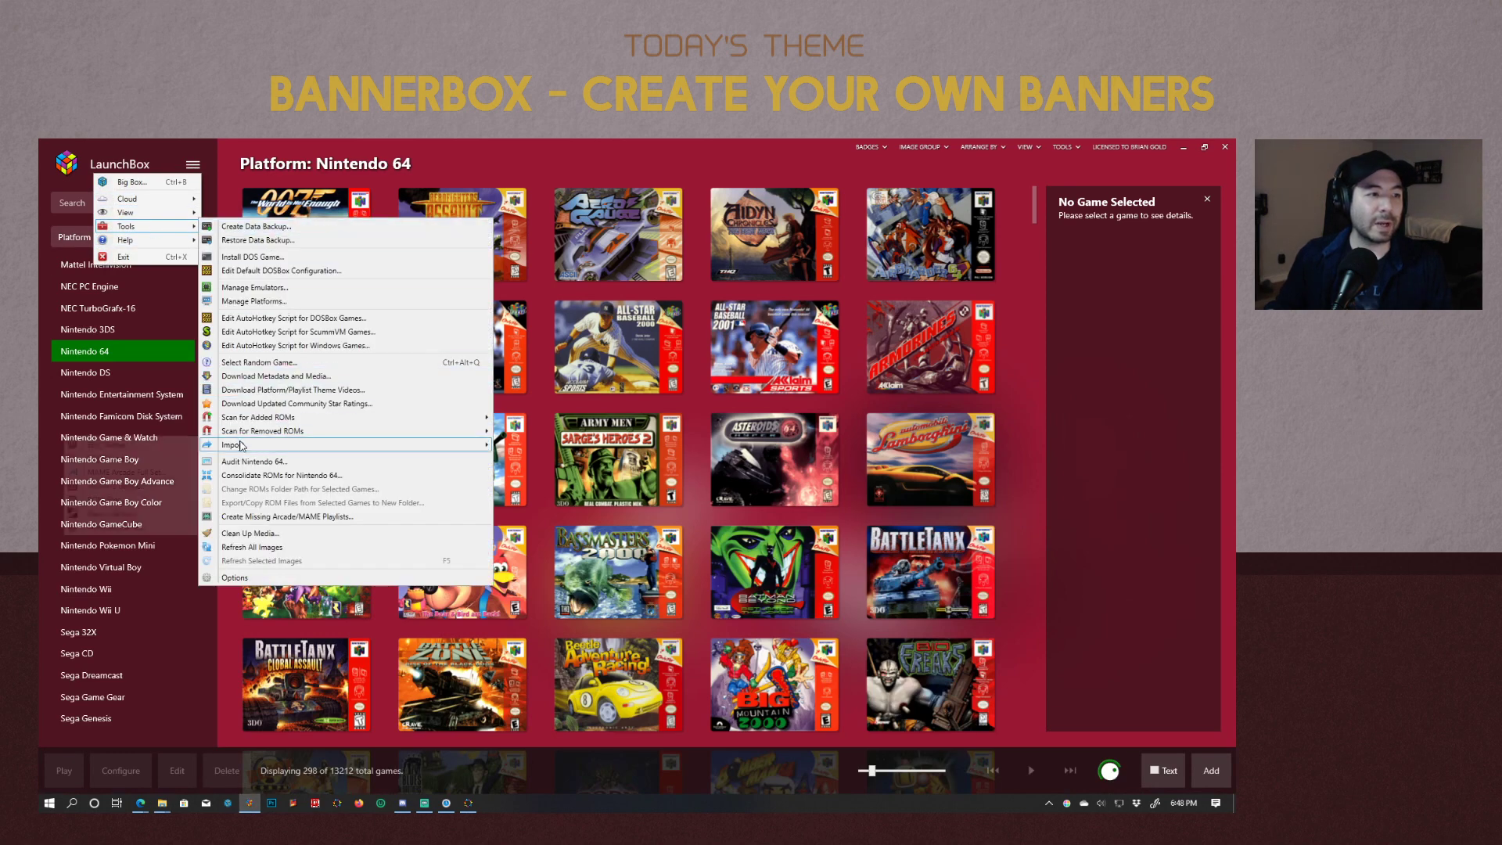
left_click(108, 499)
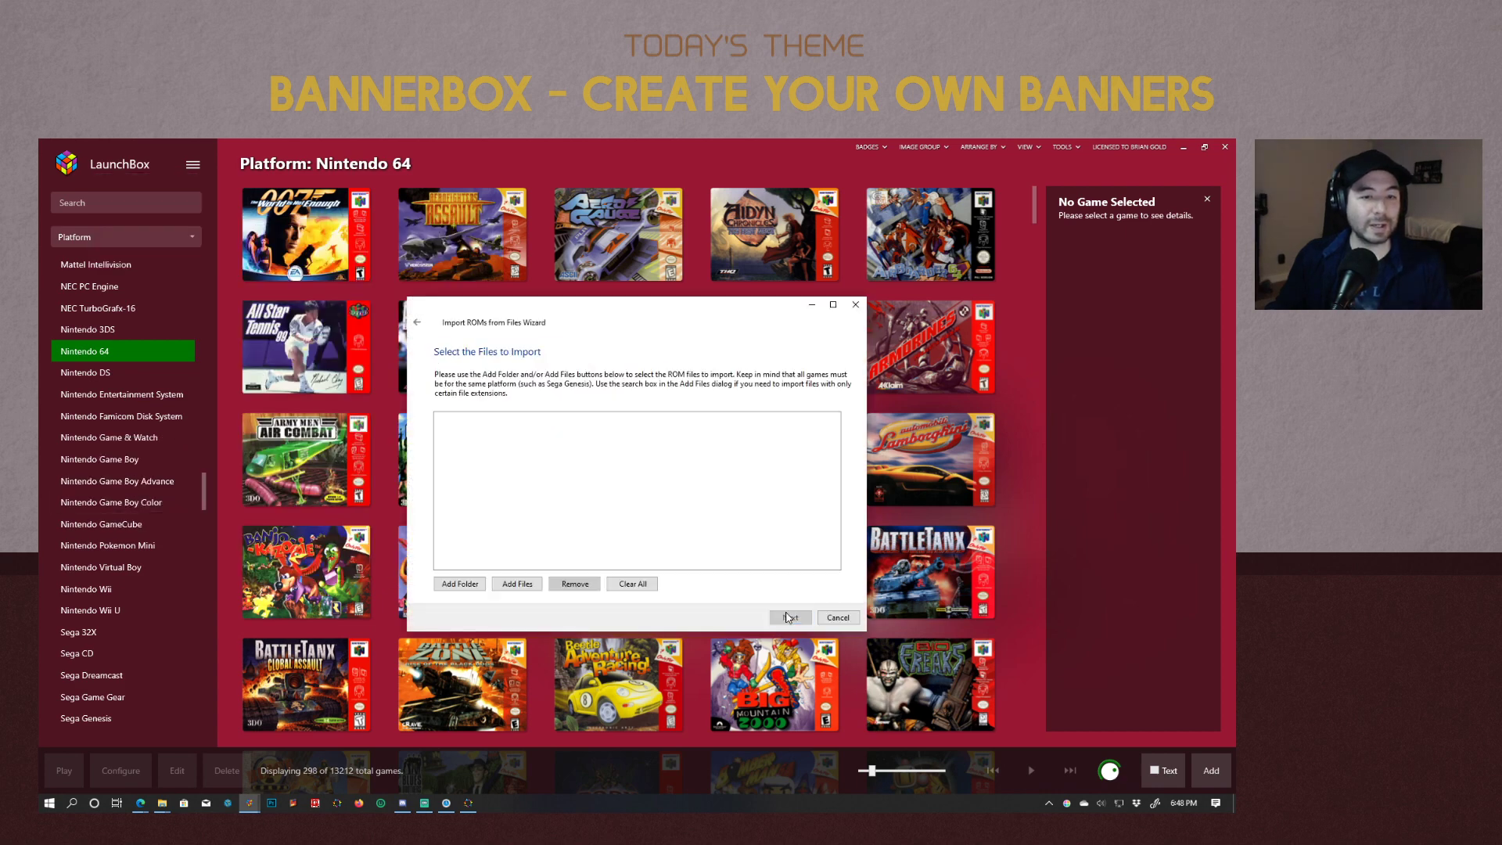
Add the file 32 in 1 Game Cartridge (Europe).bin from the Atari 2600 games folder and continue to the platform choice.
left_click(516, 584)
double_click(549, 412)
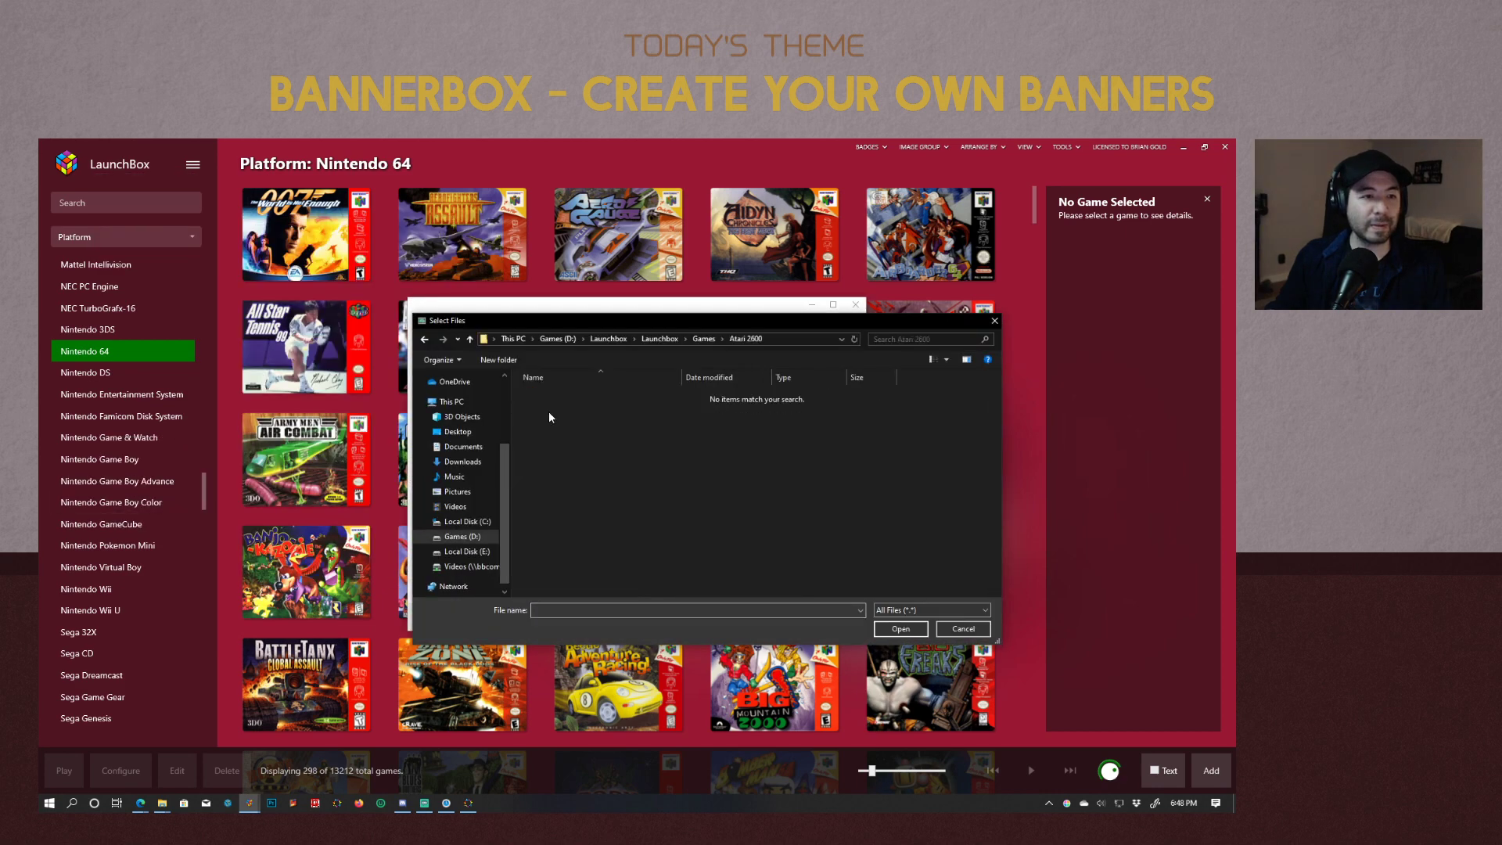
left_click(609, 338)
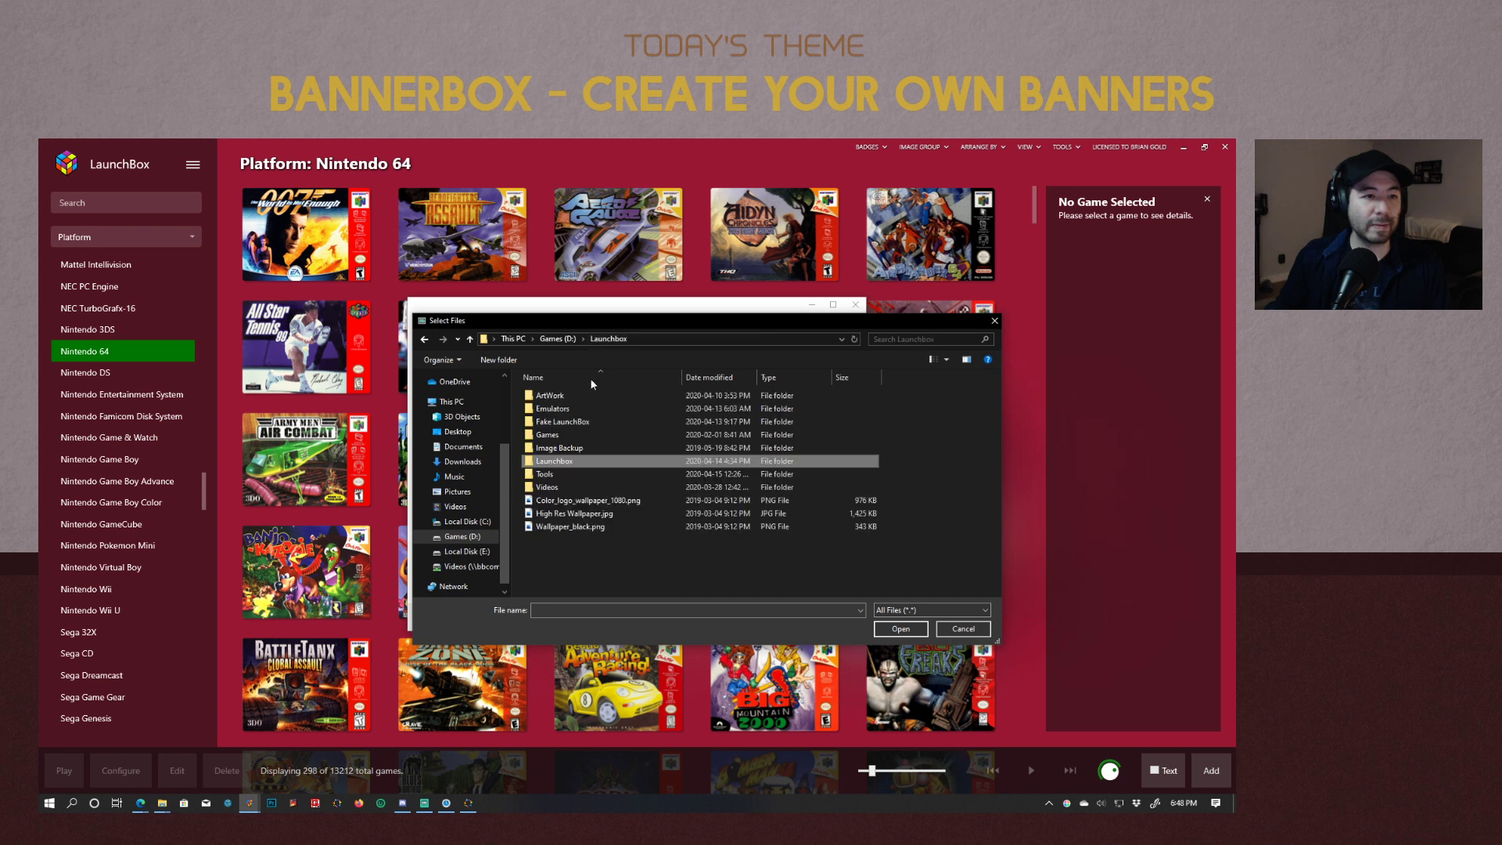
double_click(546, 436)
double_click(550, 410)
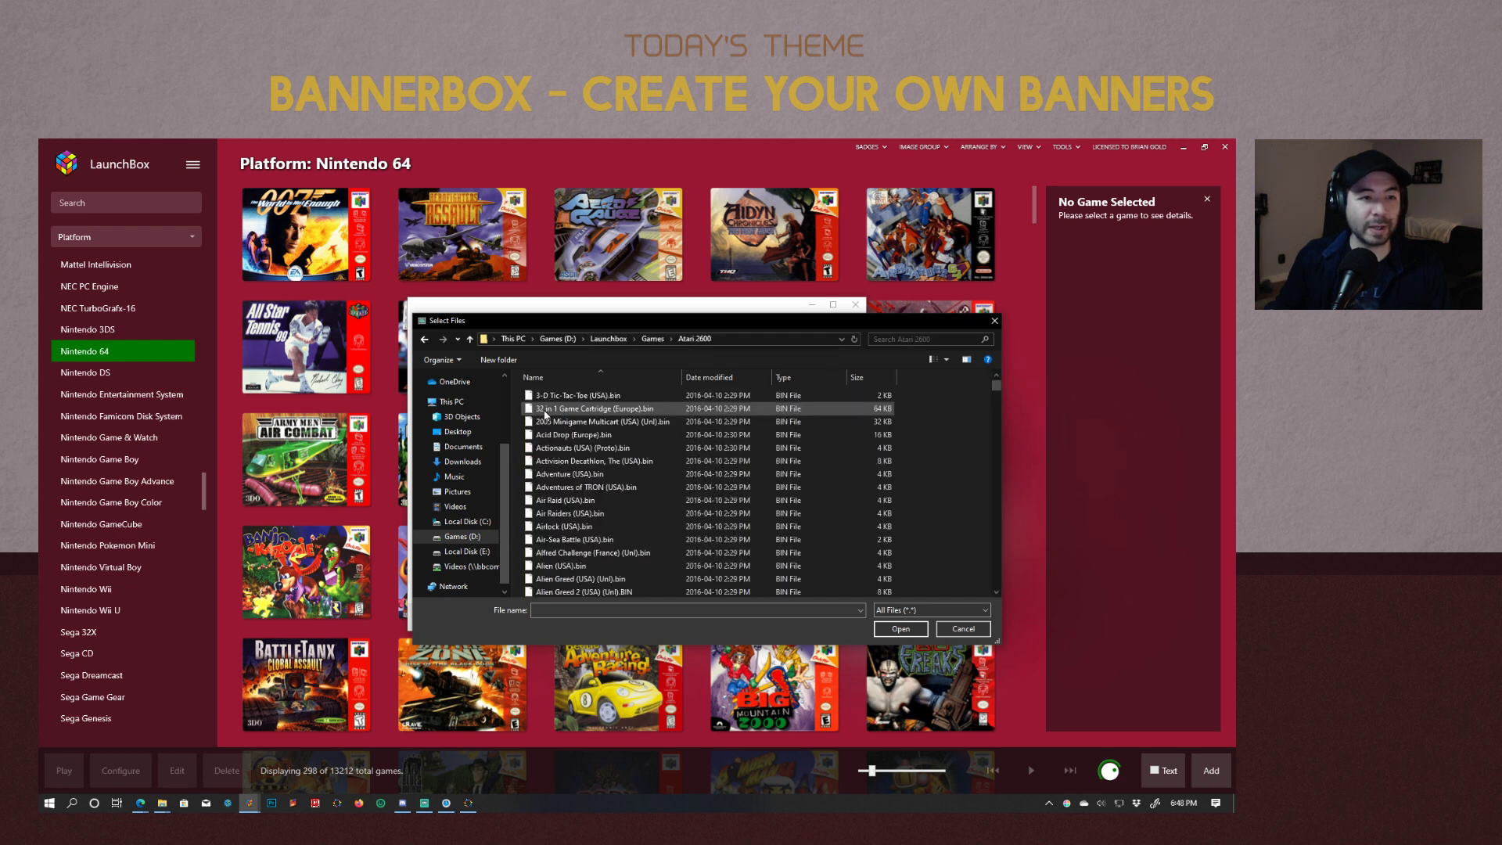
left_click(550, 410)
double_click(550, 410)
left_click(790, 617)
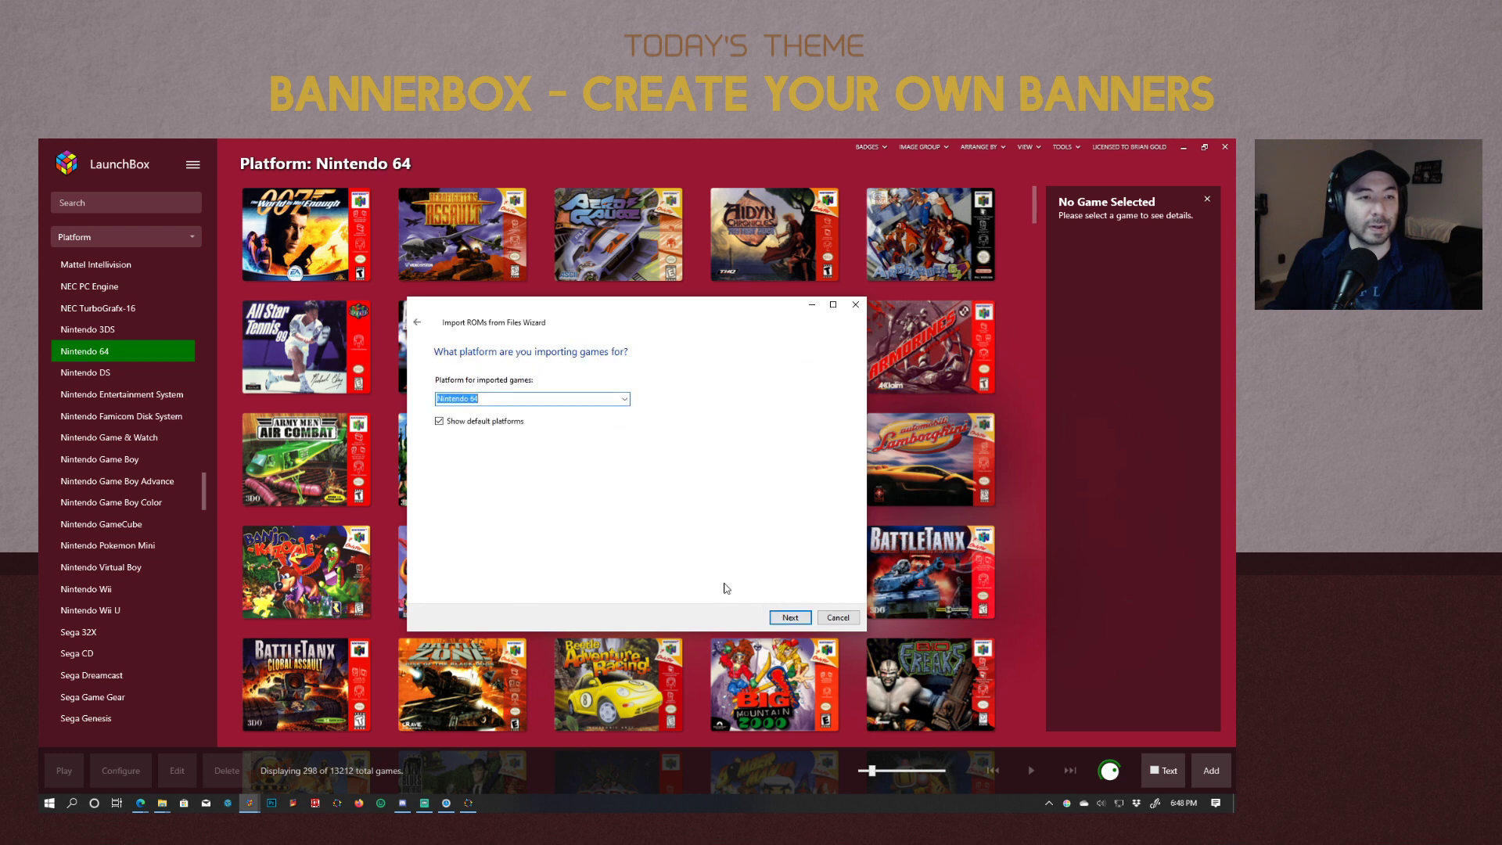
Look through the default platform names, pick Super Nintendo Entertainment System, and cancel the import.
left_click(625, 399)
left_click_drag(629, 563, 640, 413)
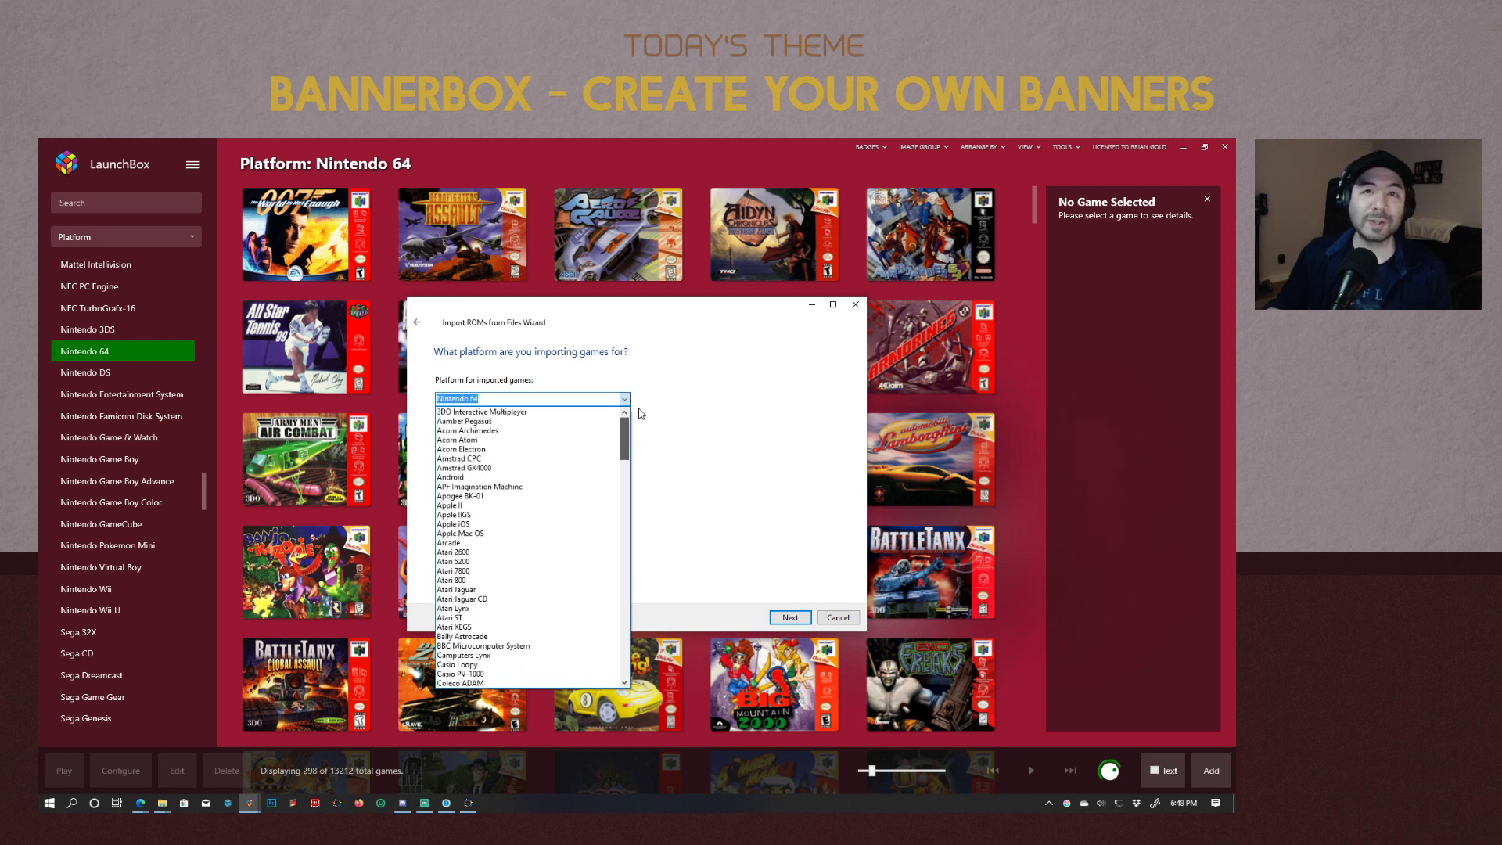
left_click_drag(635, 413, 665, 495)
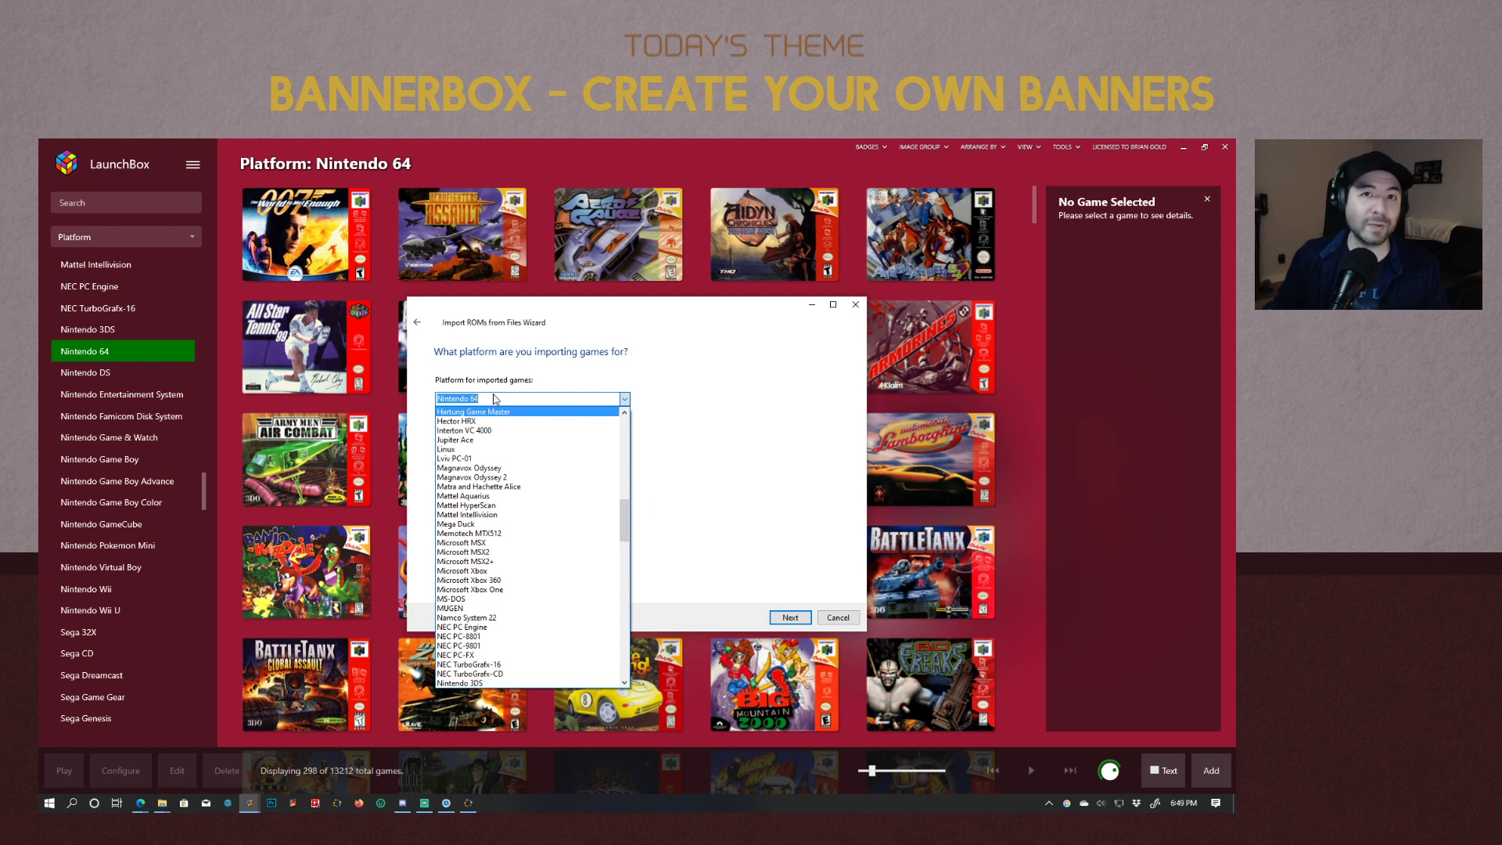
left_click(644, 378)
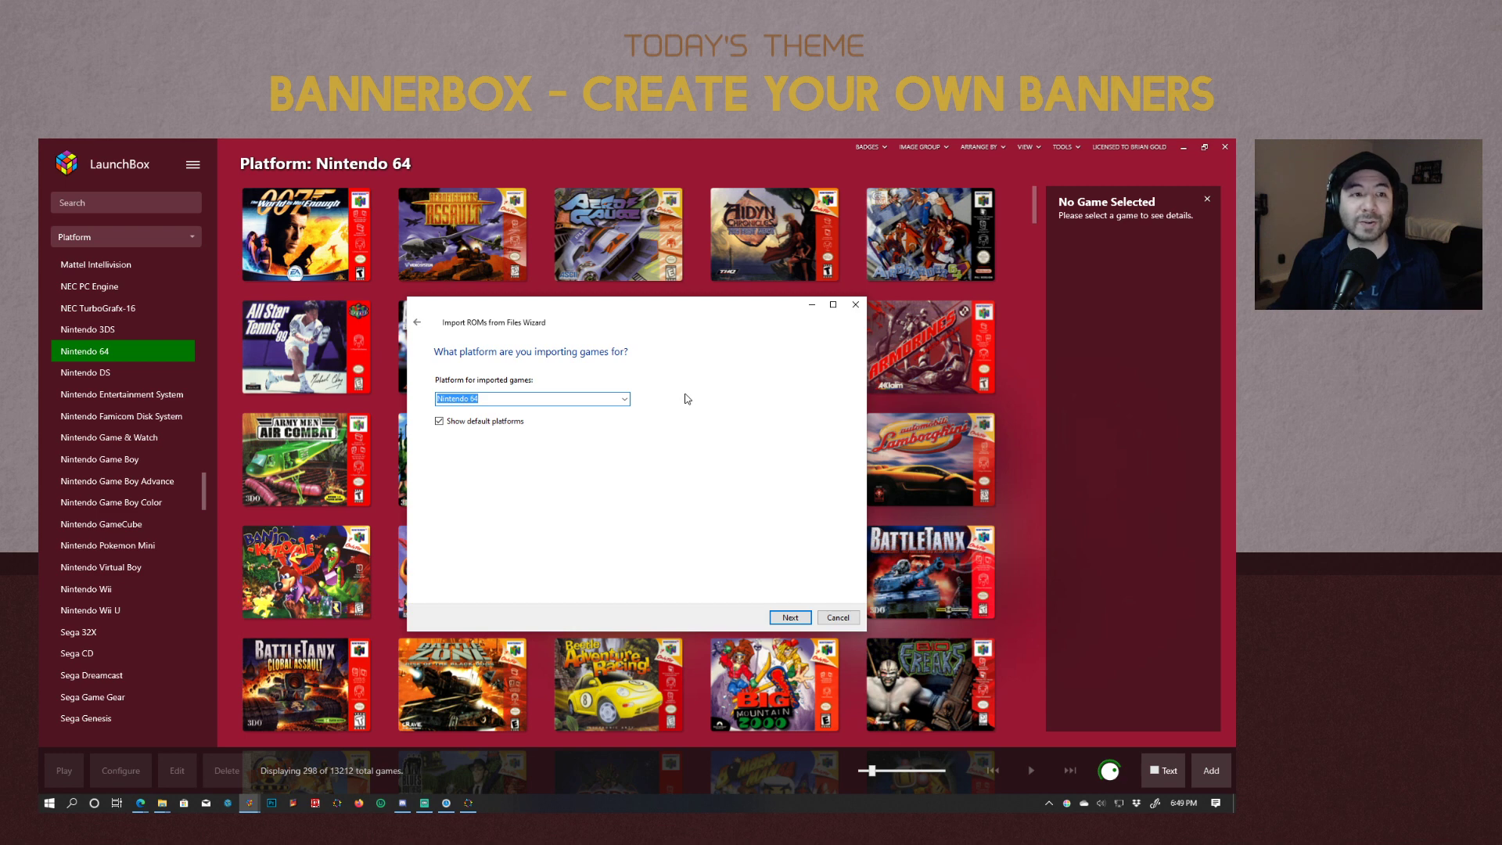
left_click(626, 399)
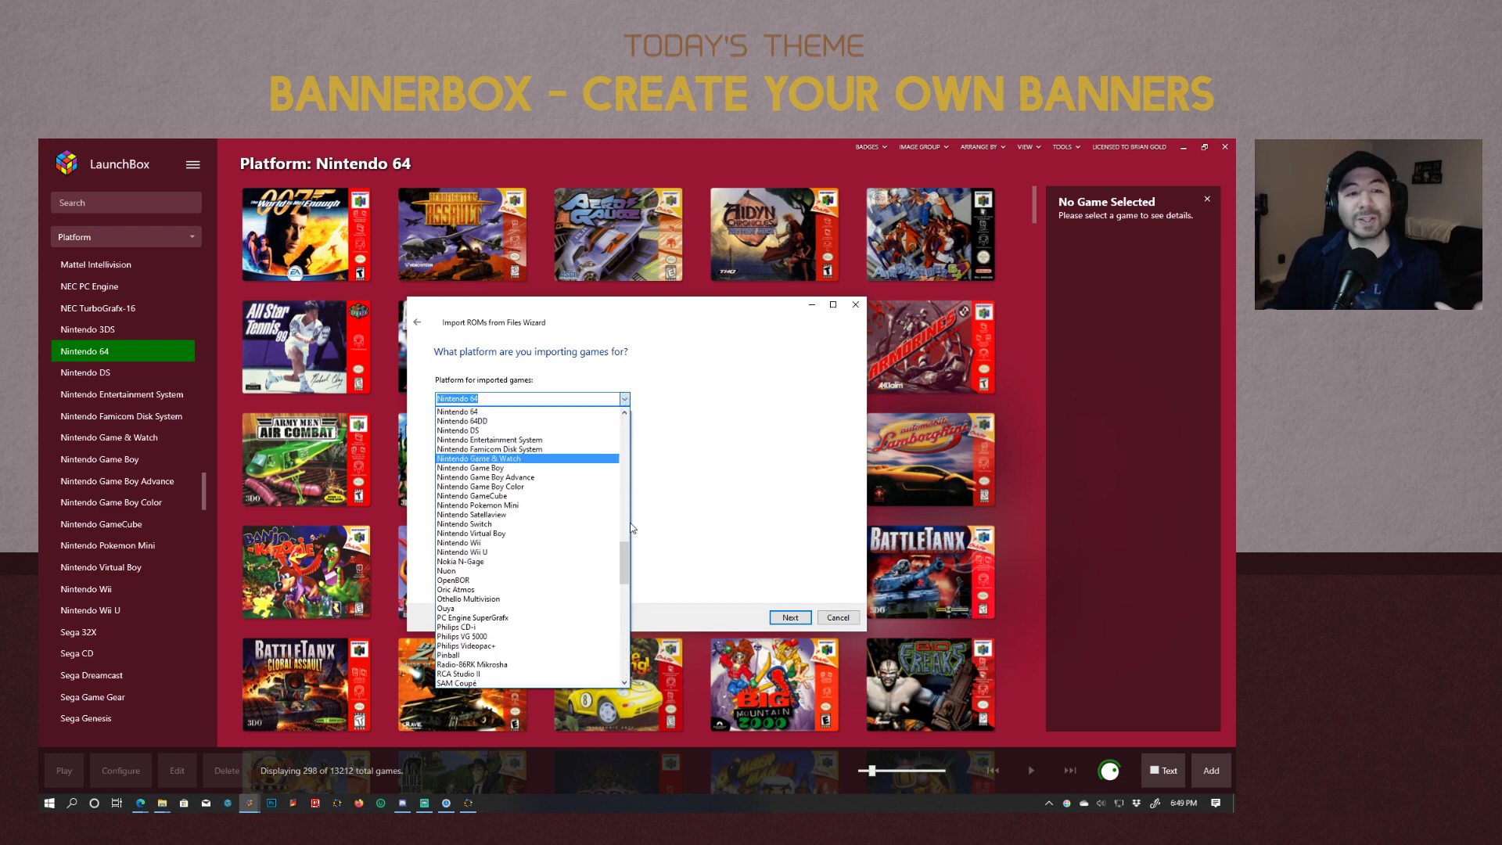
left_click_drag(627, 560, 620, 608)
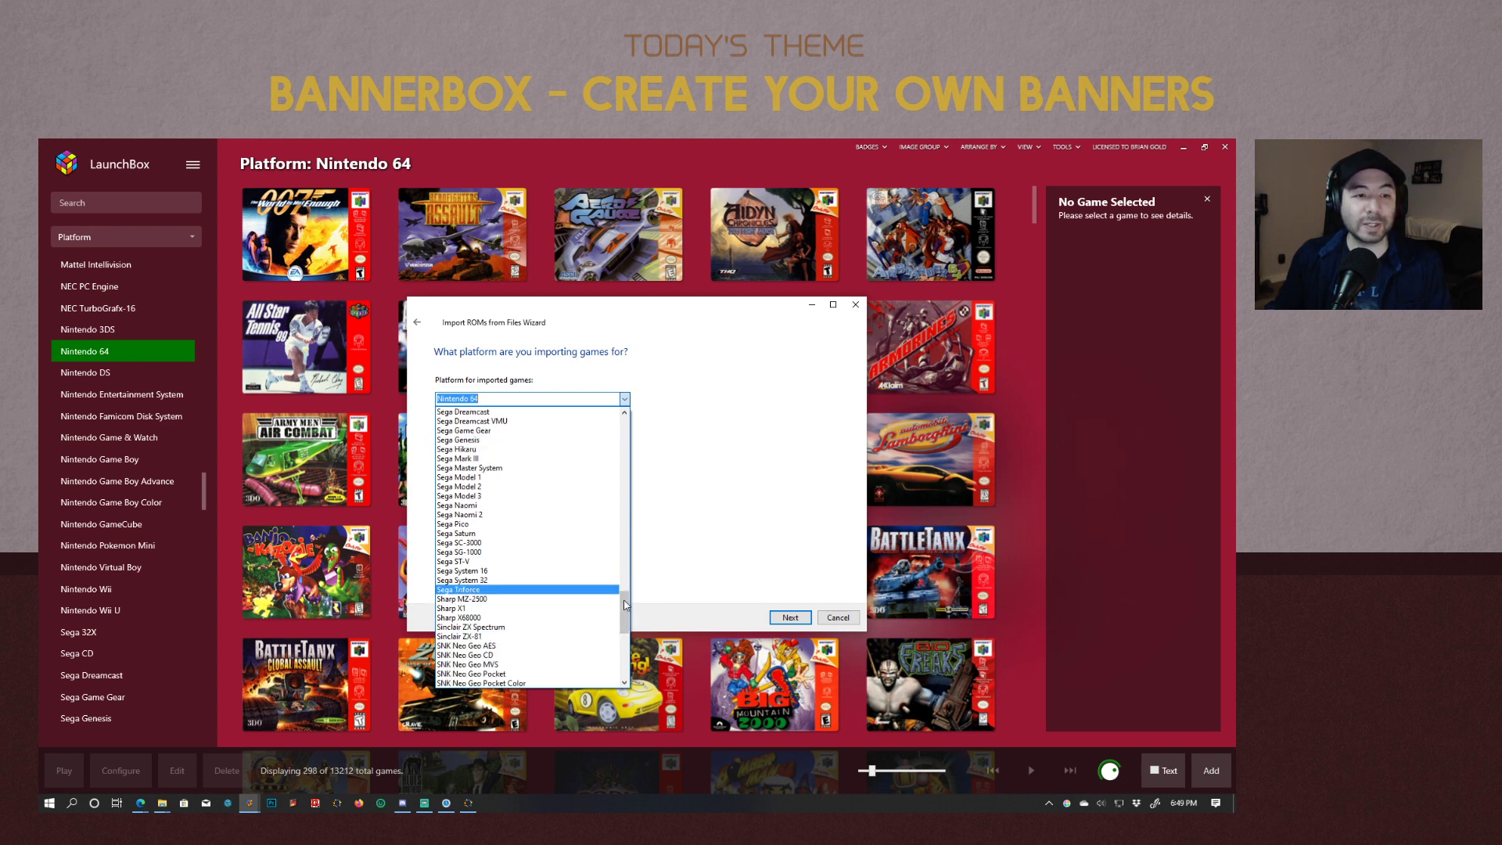
scroll(508, 556, "down", 10)
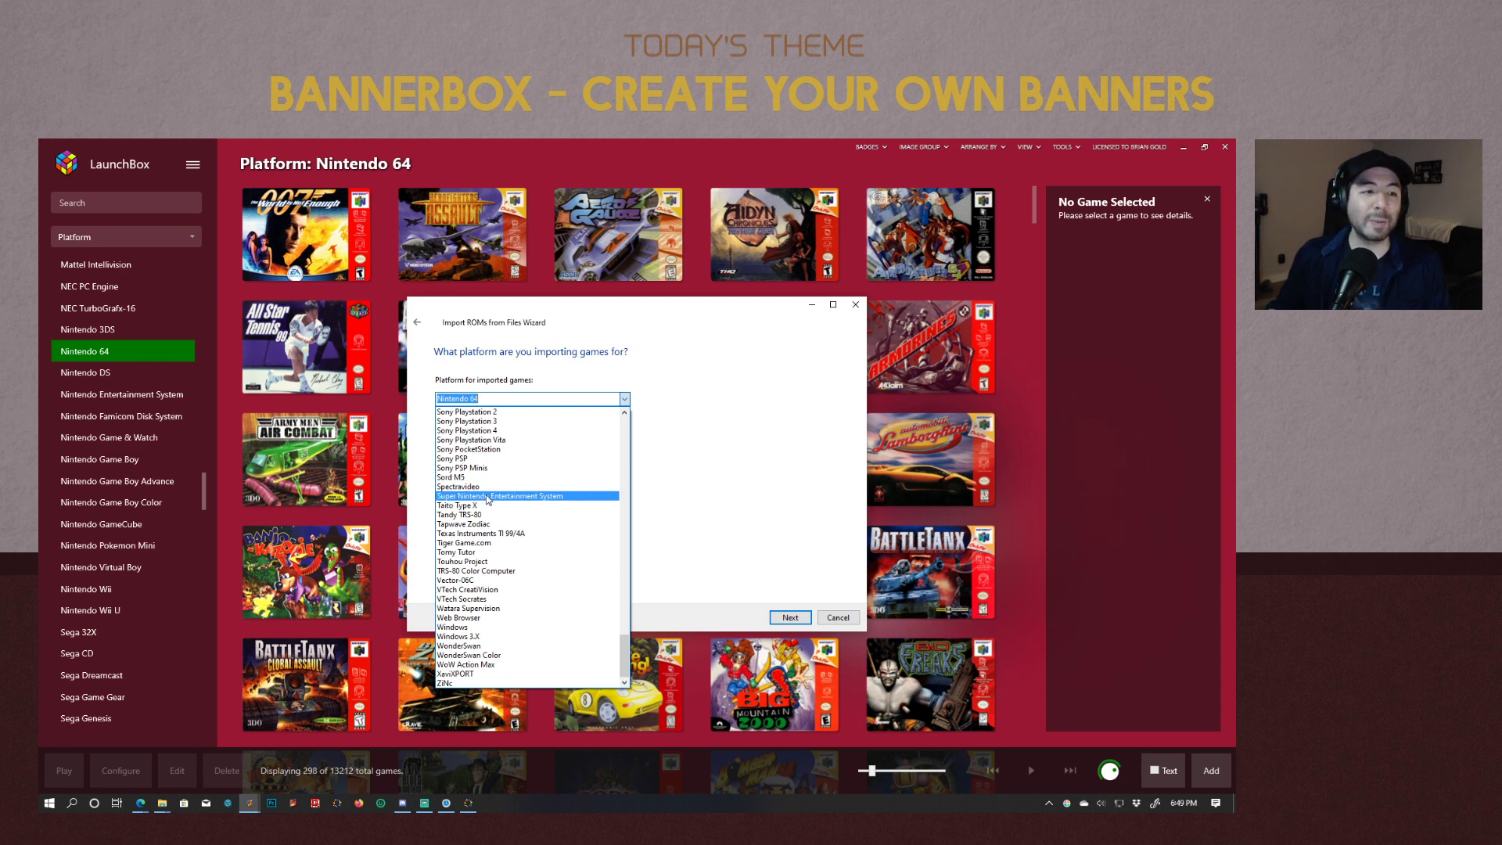
left_click(549, 496)
left_click(838, 617)
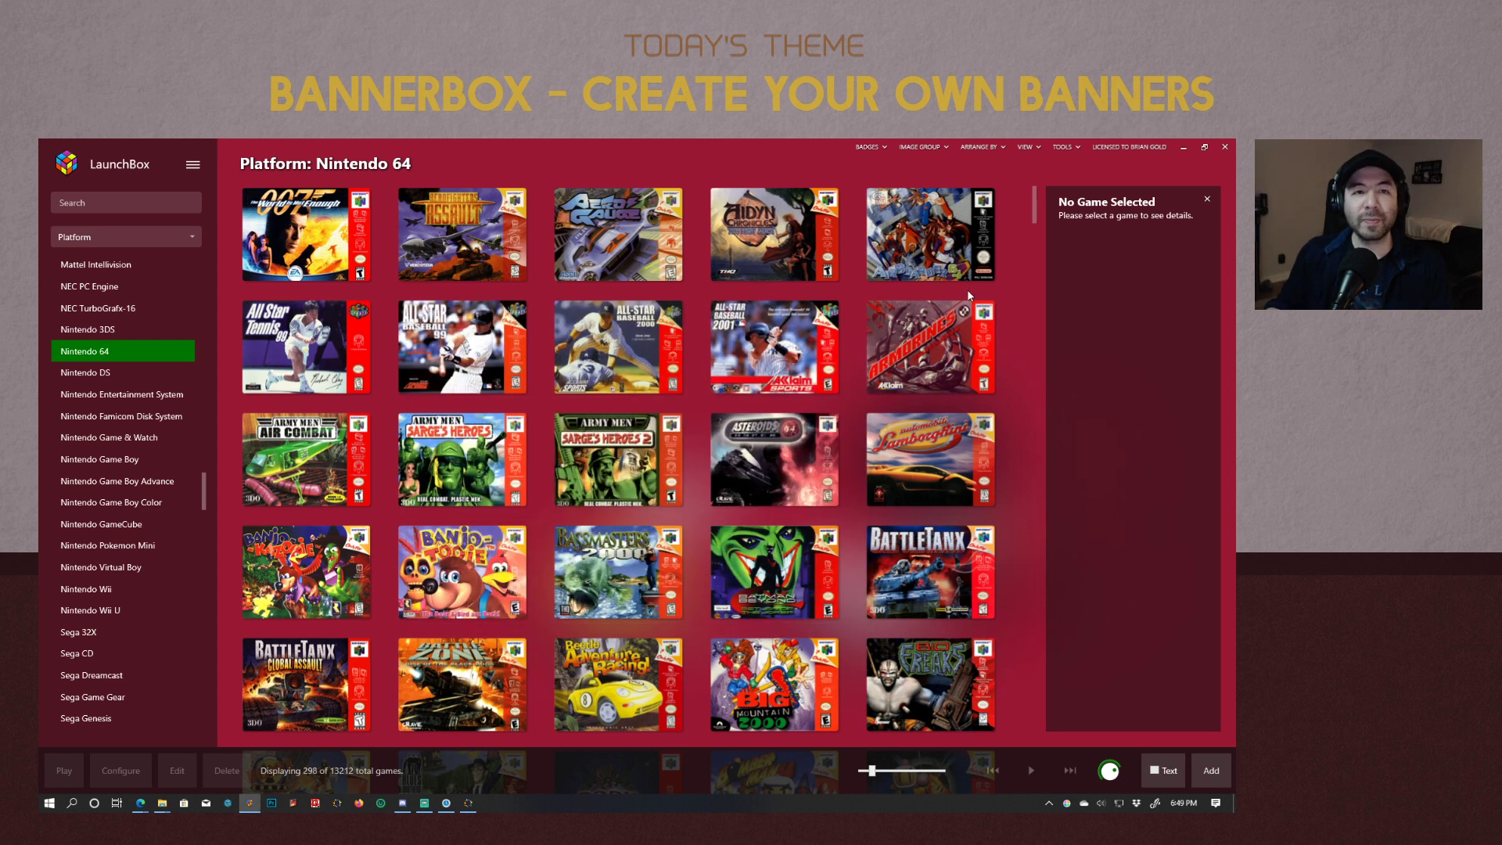
Return to the Platform System folder and locate Super Nintendo Entertainment System.png.
left_click(1183, 147)
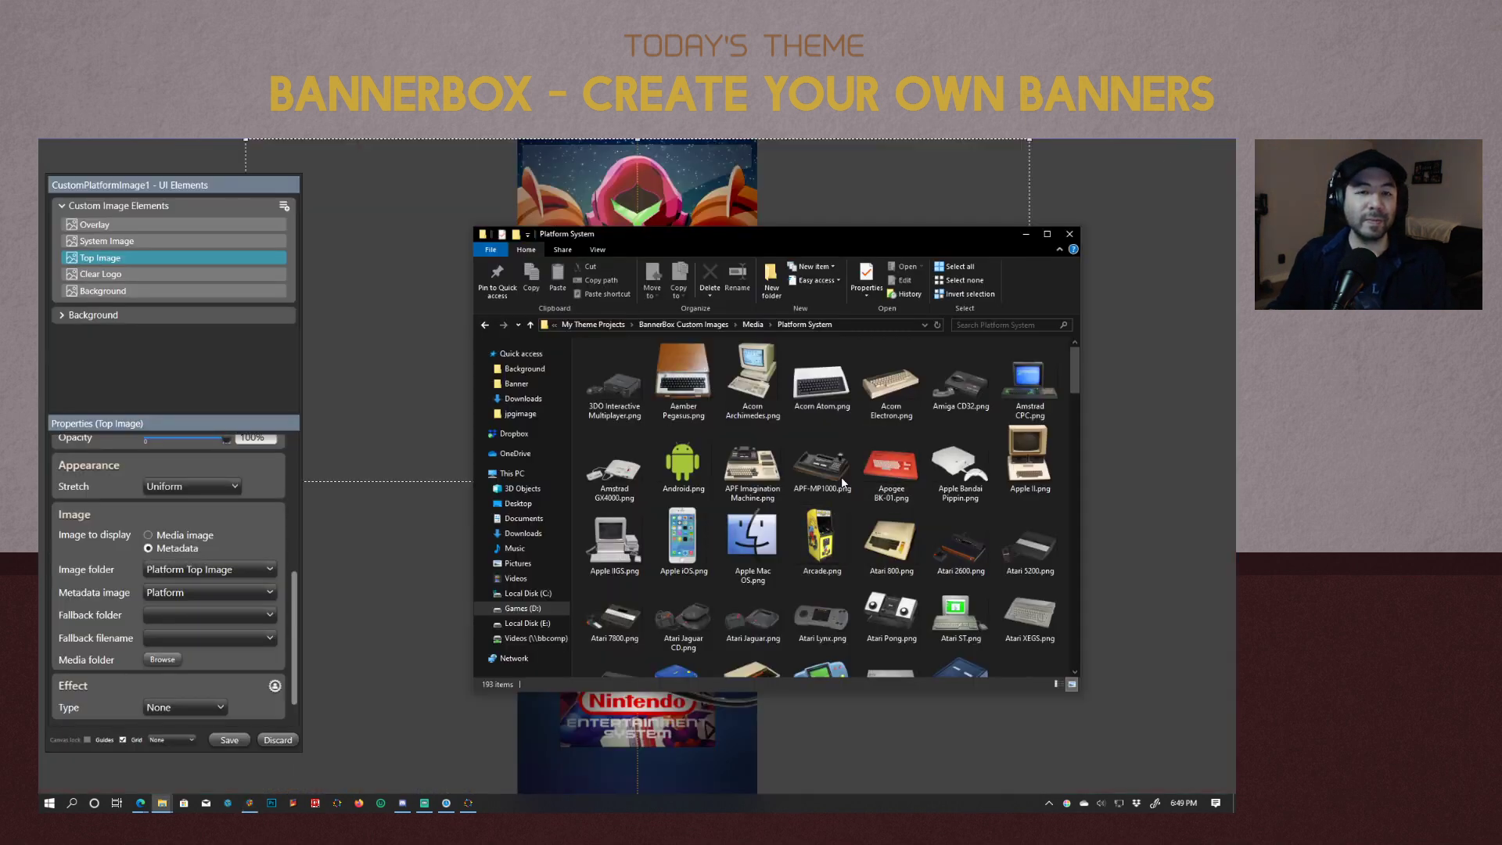
scroll(1032, 531, "down", 15)
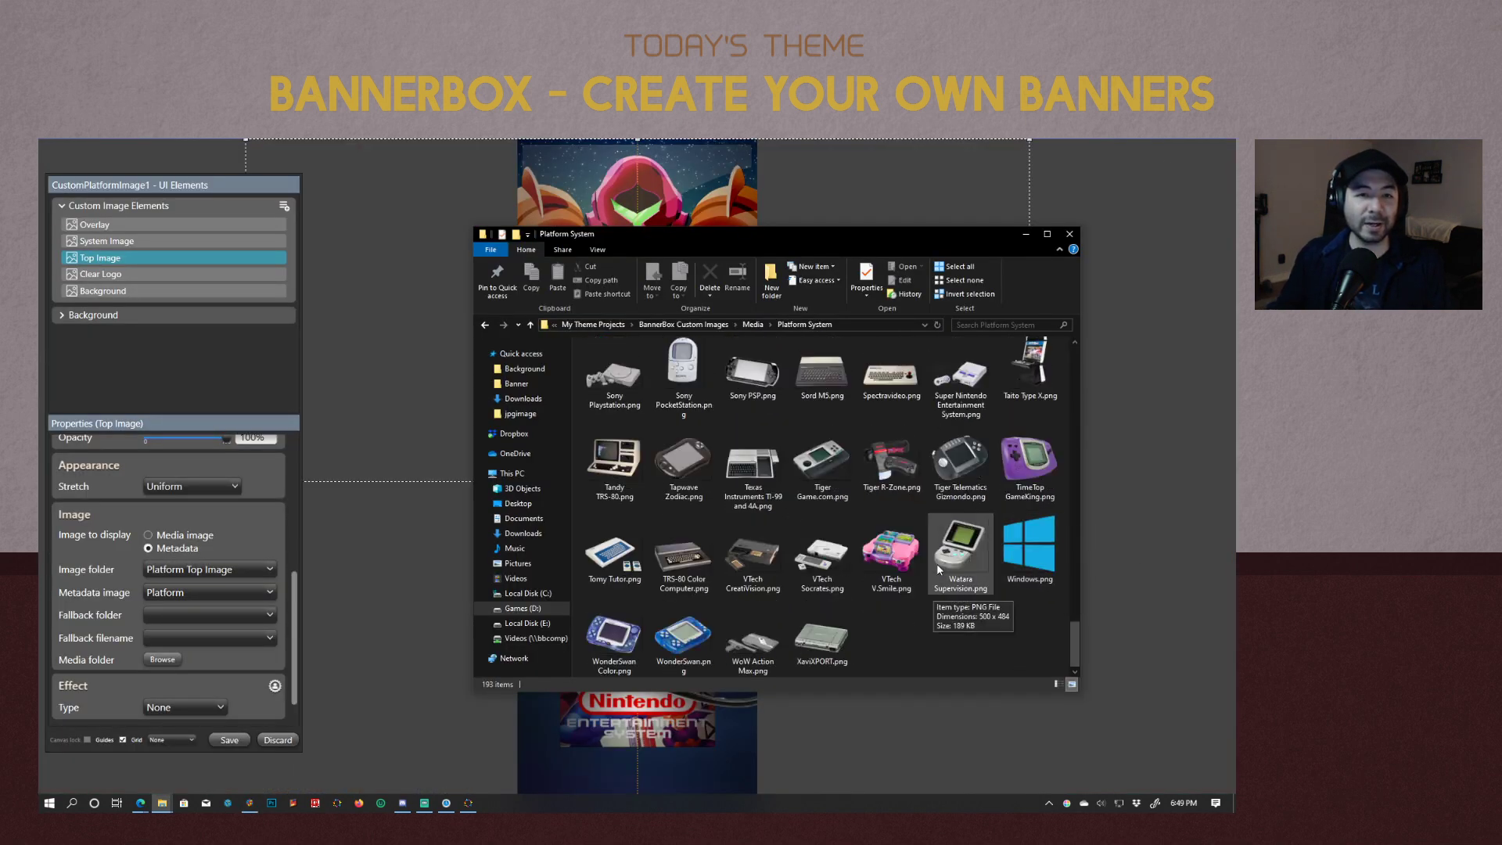
left_click(755, 377)
key("Right")
key("Right")
key("Right")
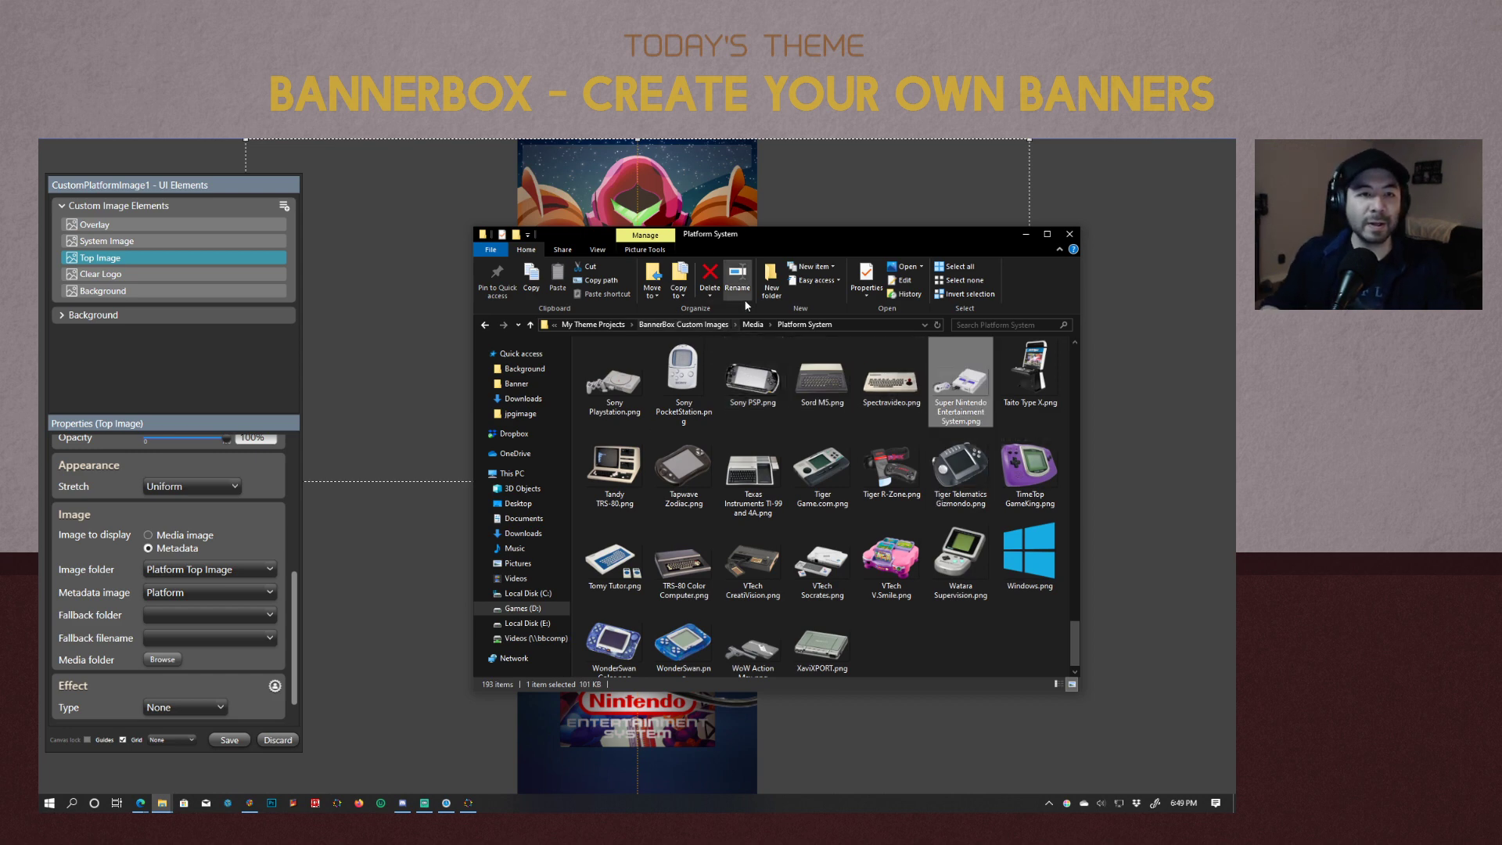
Open the Platform Top Image media folder and select Nintendo Entertainment System.png.
left_click(753, 327)
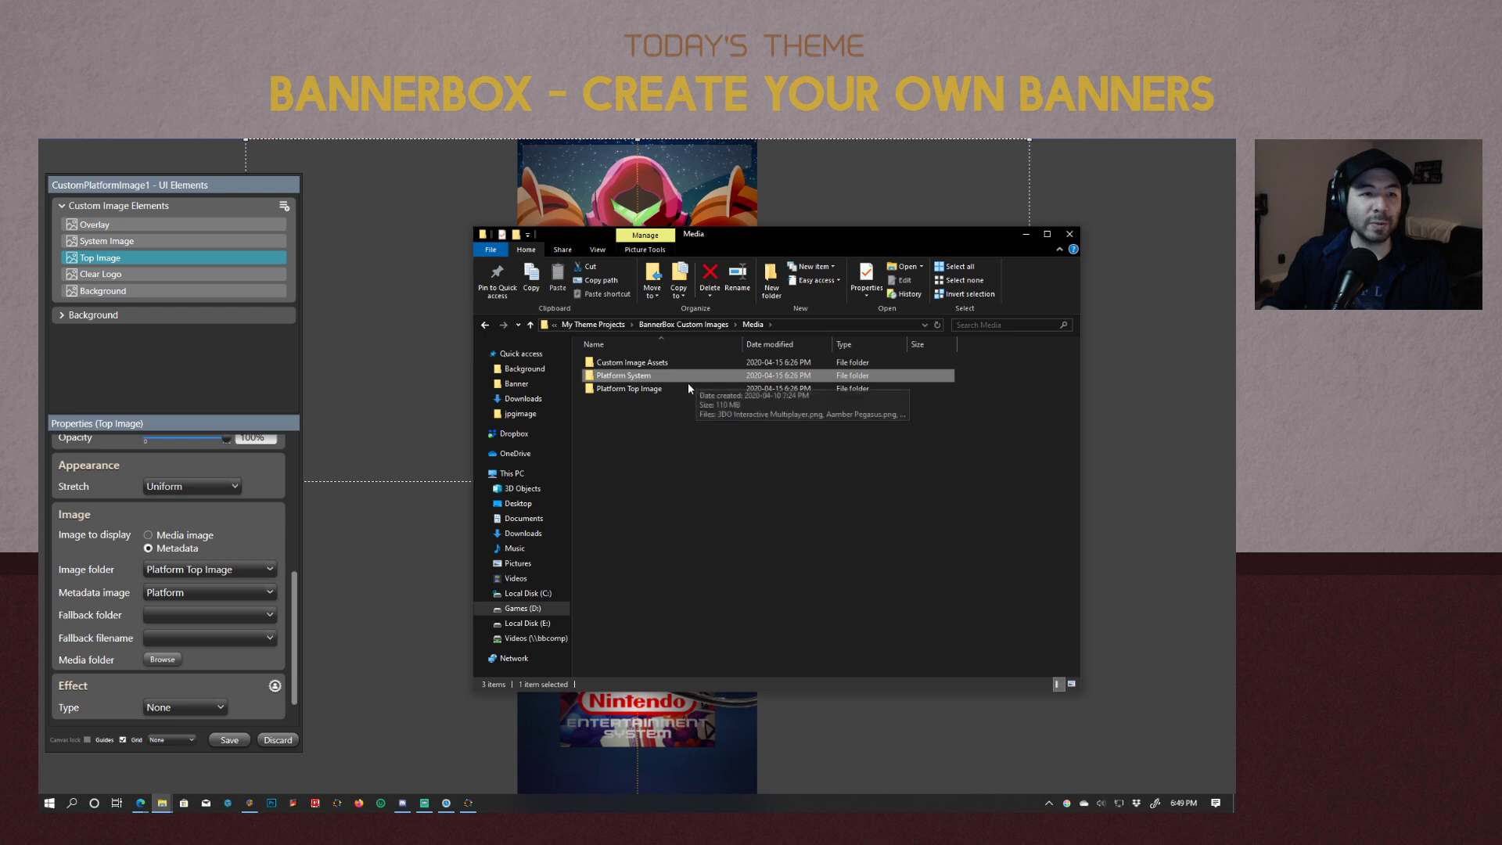
double_click(632, 399)
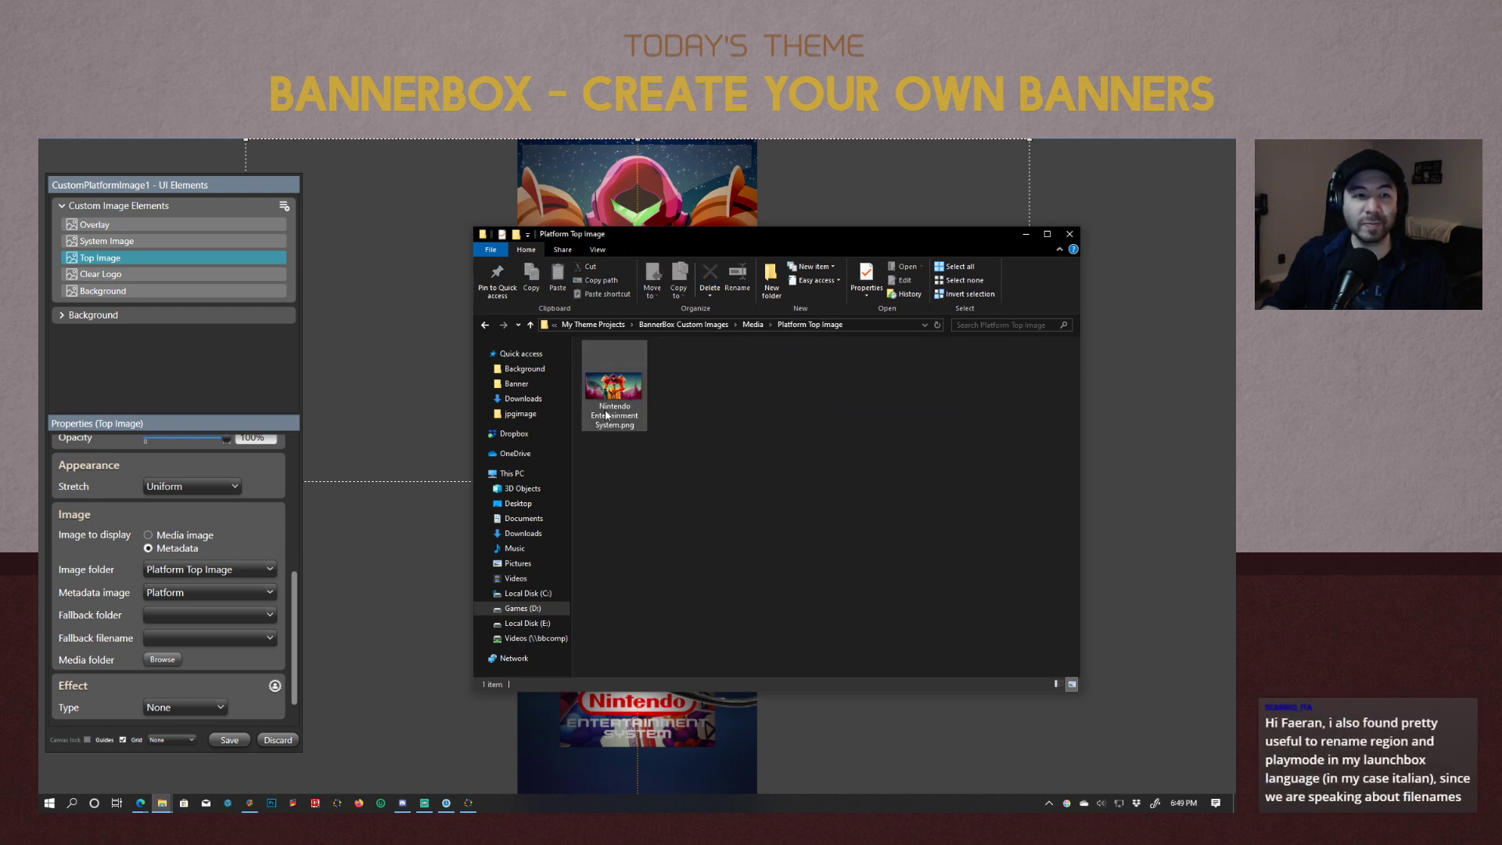
left_click(615, 387)
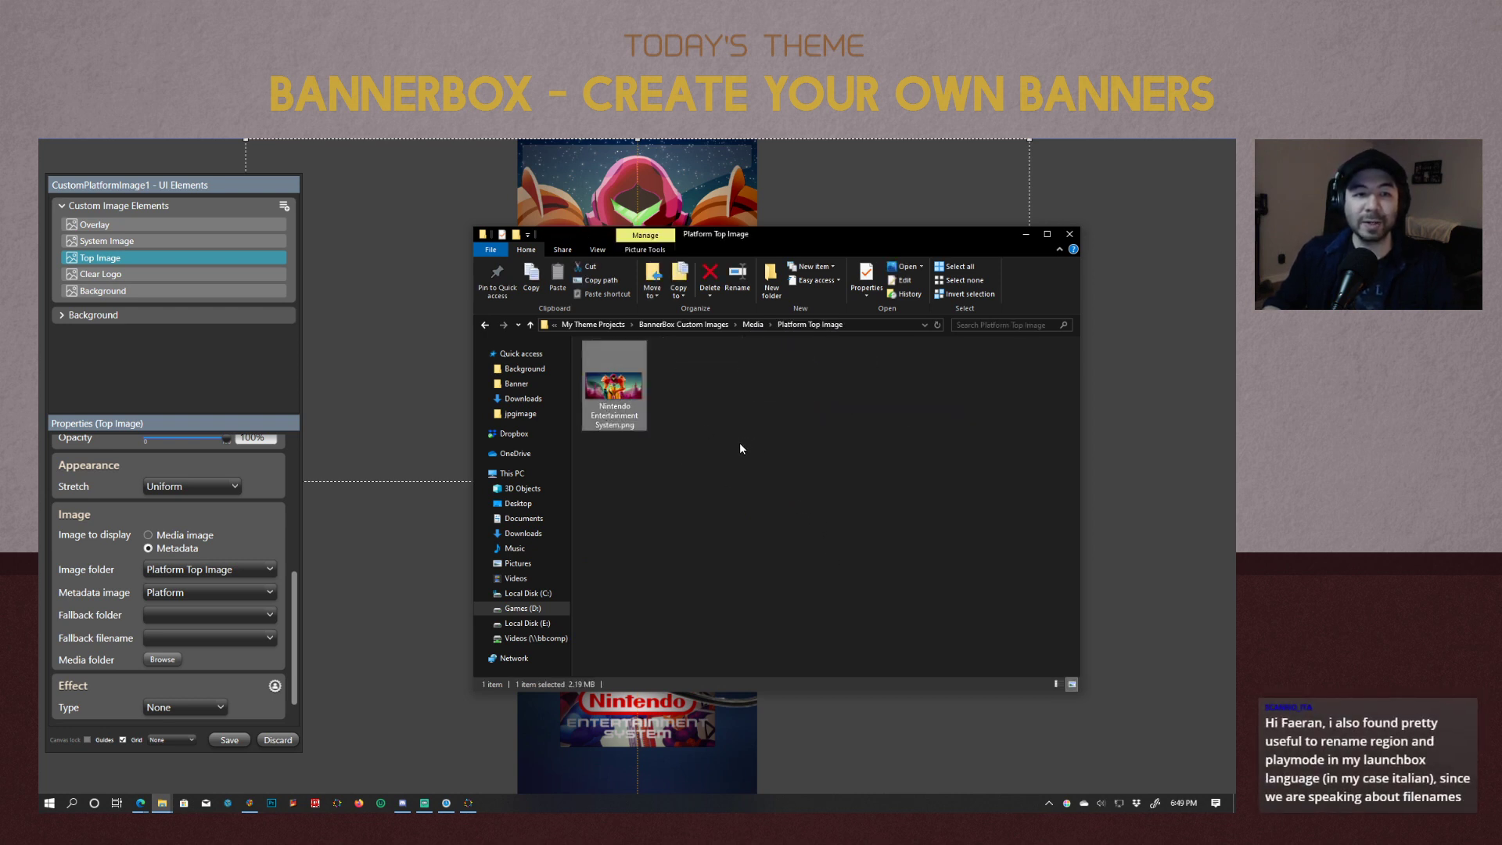
Return to the theme creator, save the custom platform image view, and switch the preview to Nintendo Virtual Boy.
left_click(740, 448)
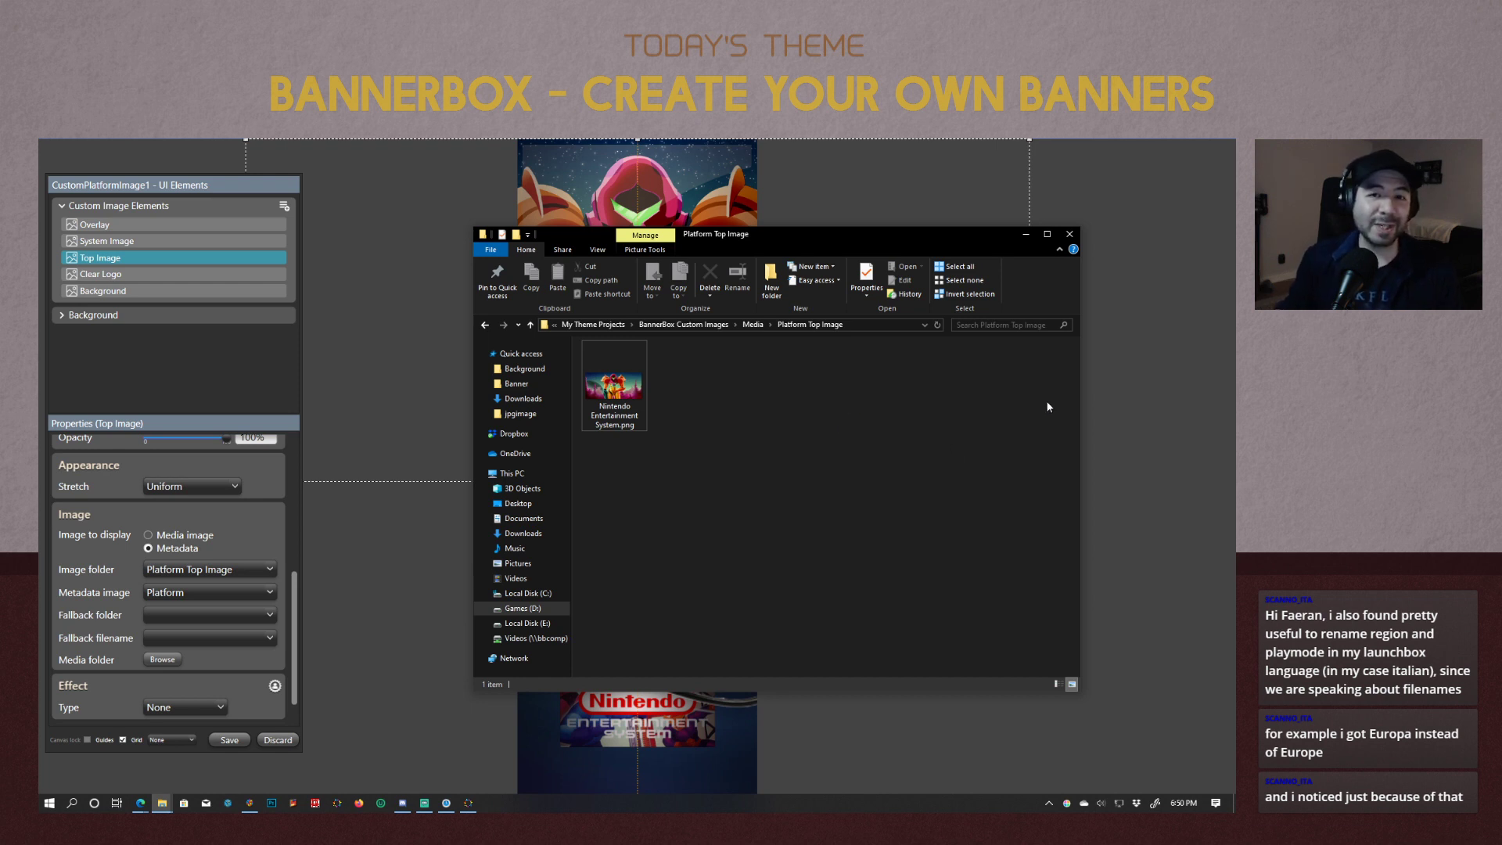
left_click(1147, 442)
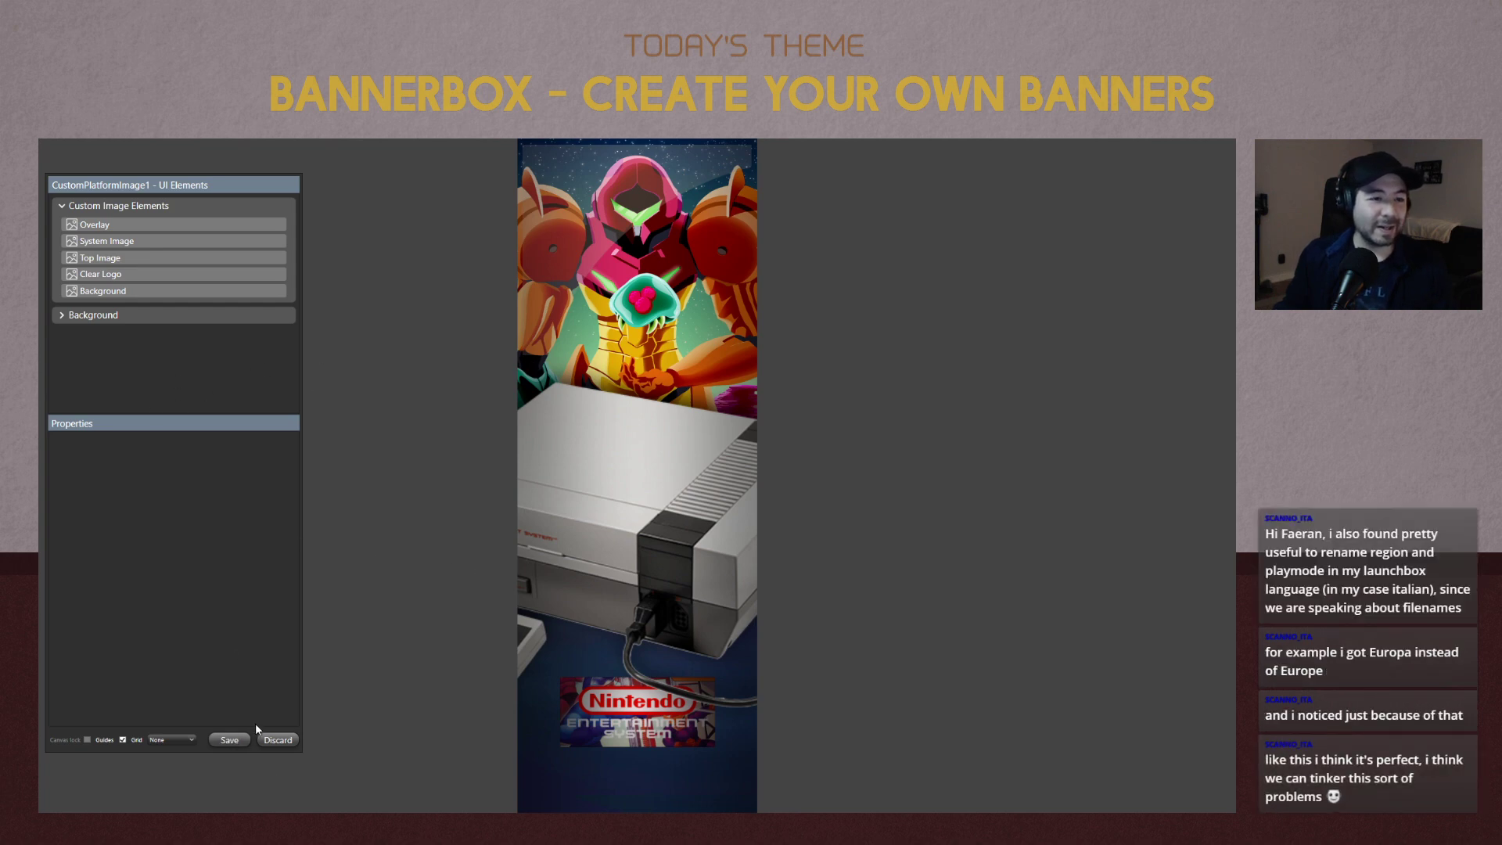
left_click(229, 740)
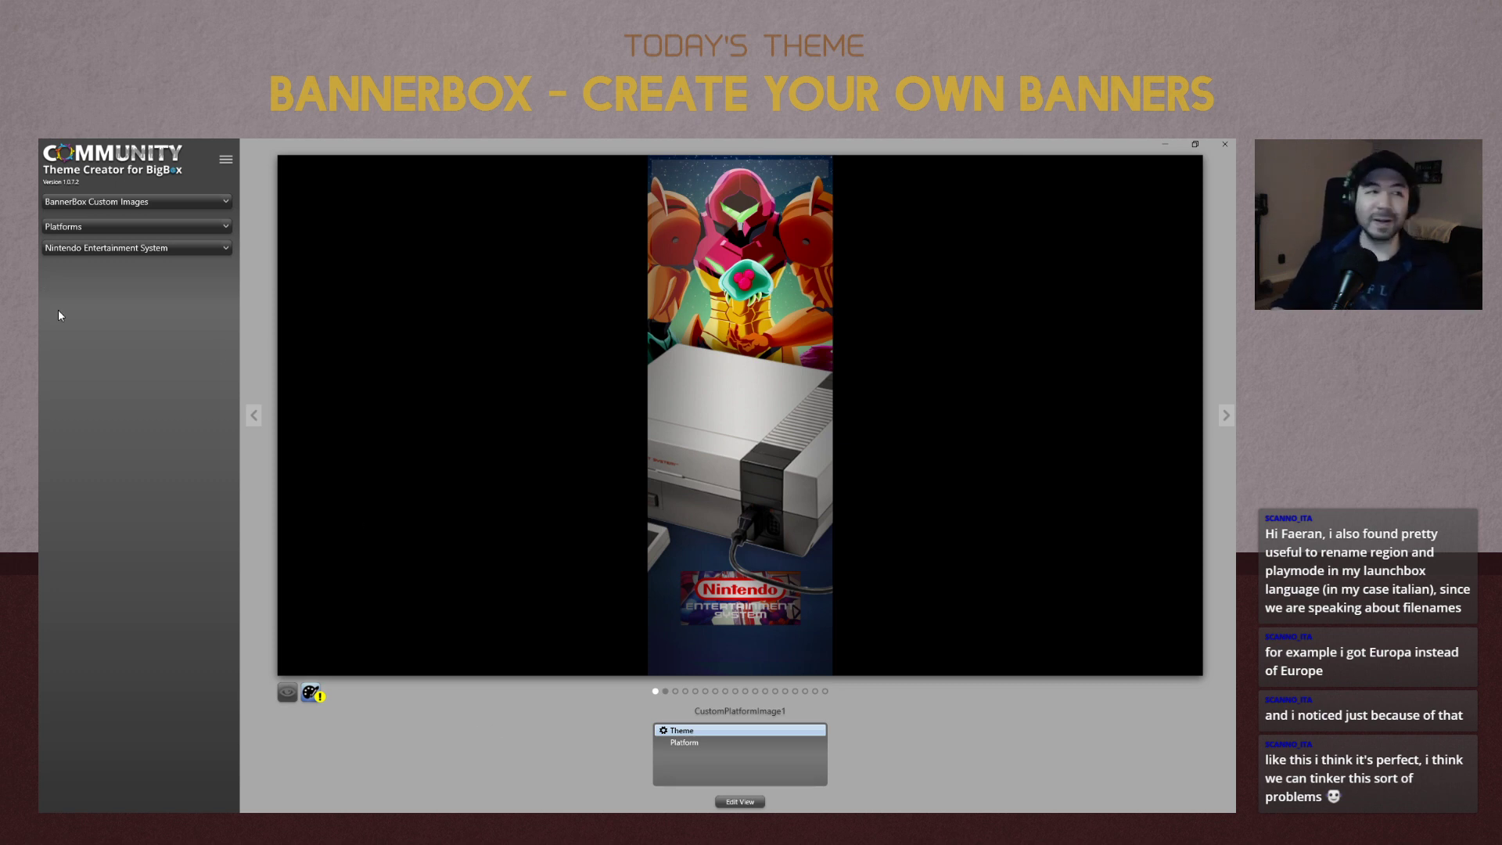
left_click(117, 247)
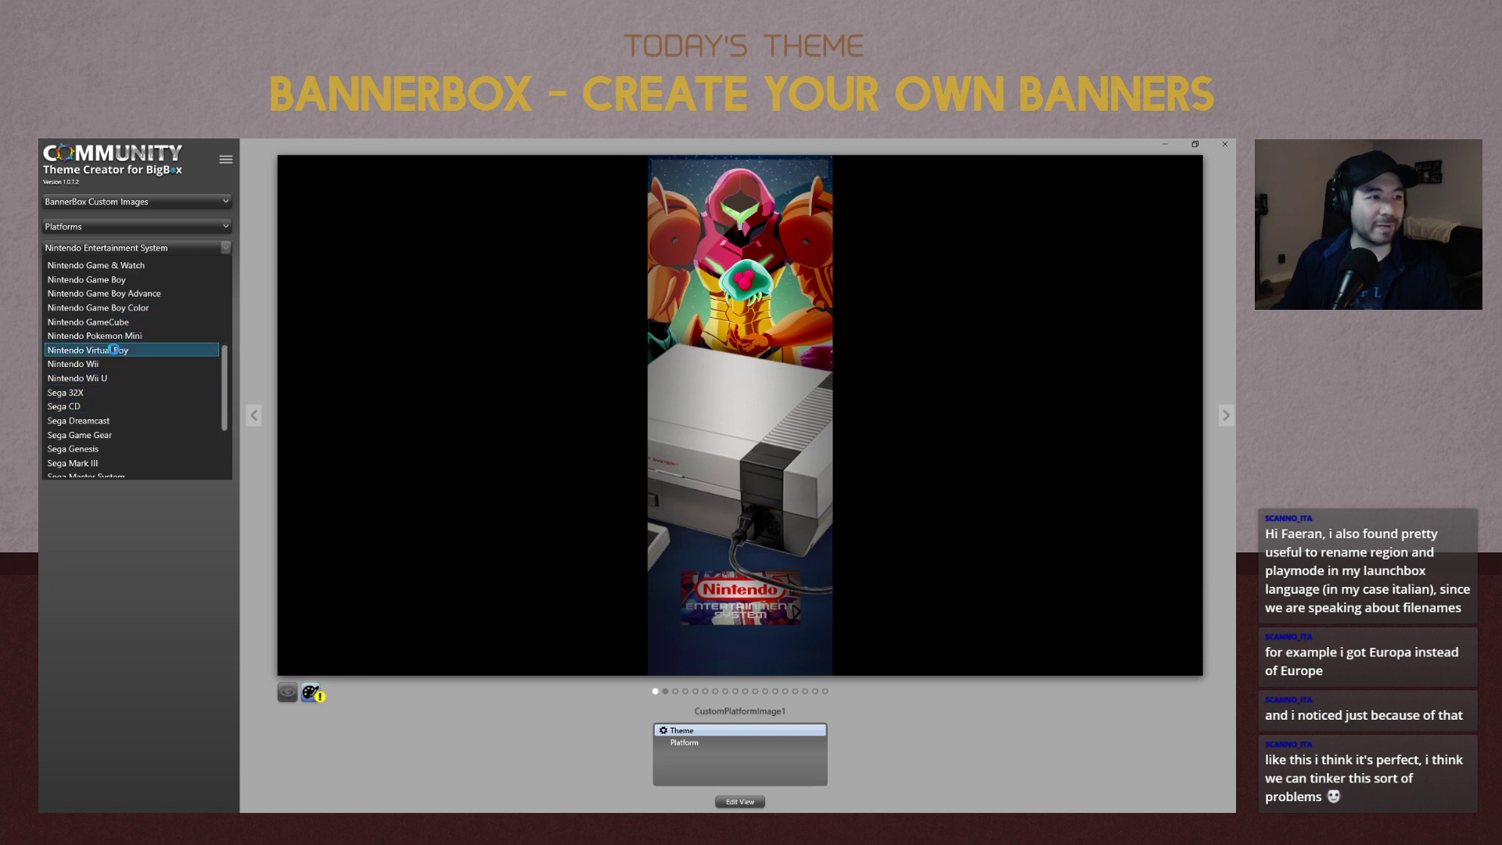
left_click(117, 350)
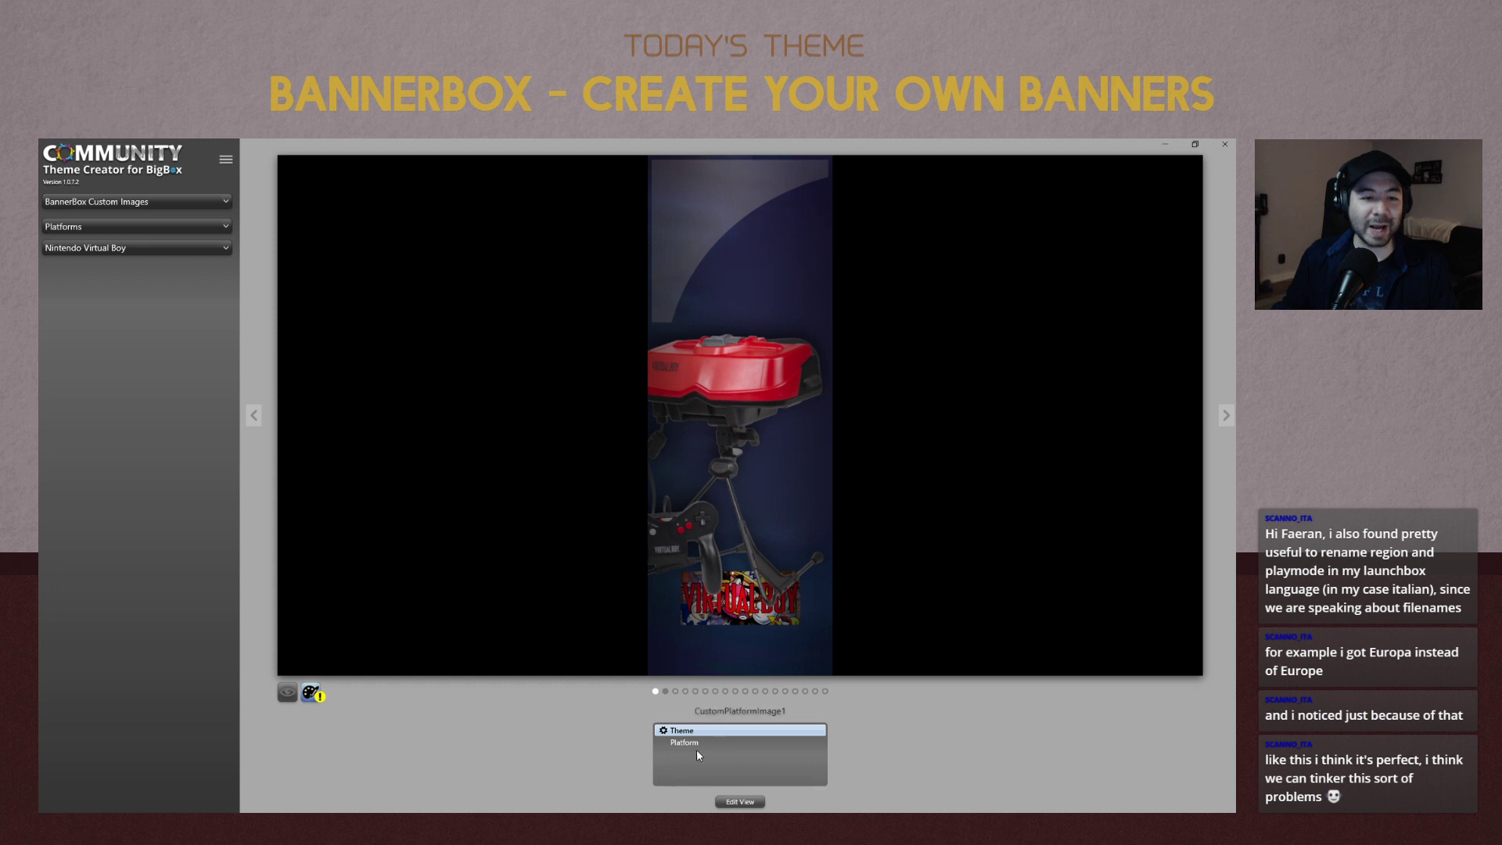
Copy the Theme view of CustomPlatformImage1 and paste it into the Platform level for Nintendo Virtual Boy.
right_click(681, 732)
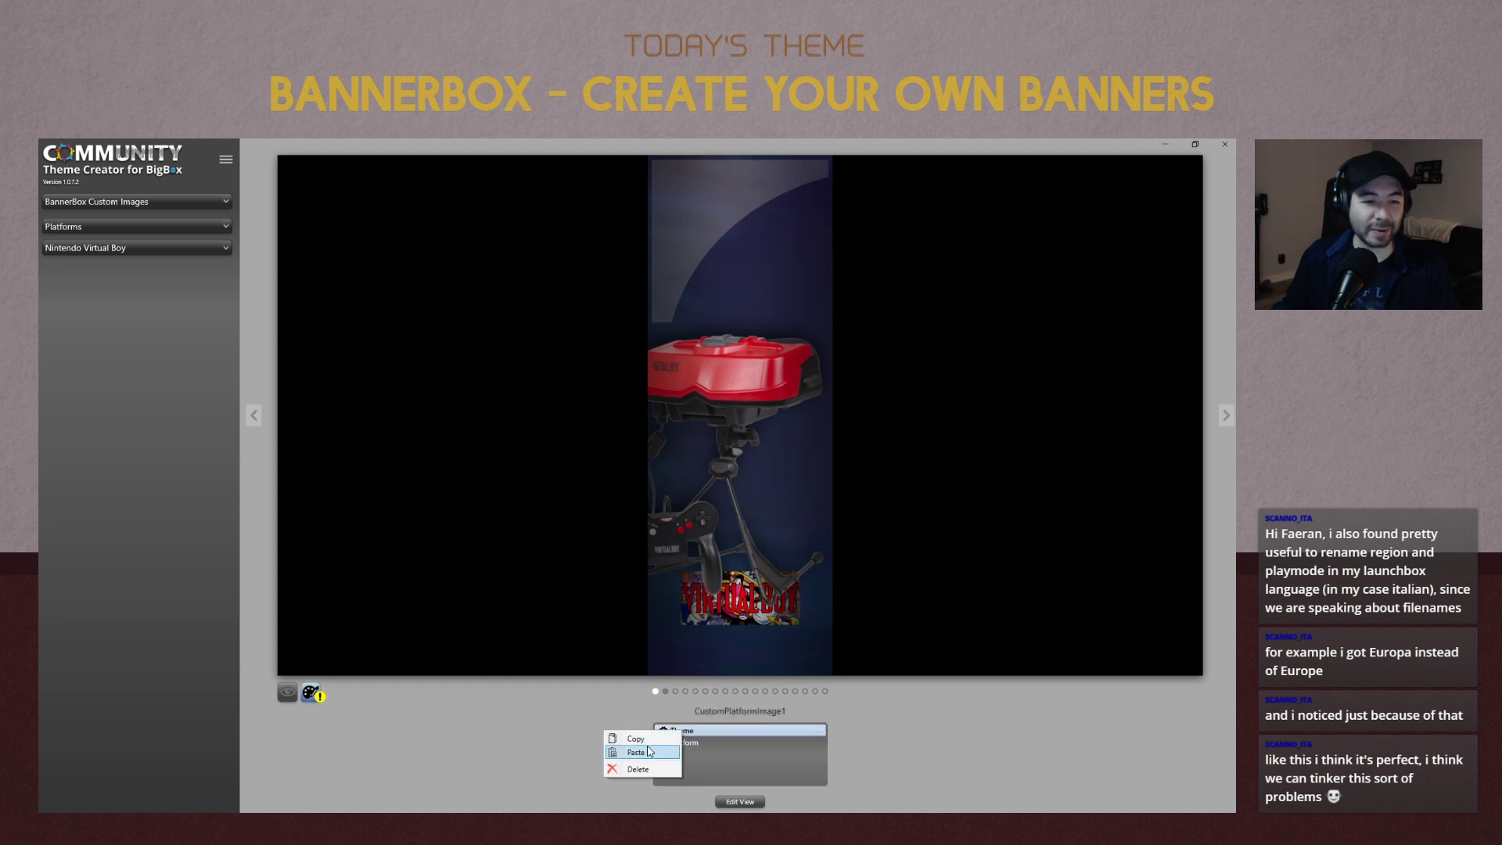
left_click(648, 749)
left_click(695, 744)
right_click(695, 746)
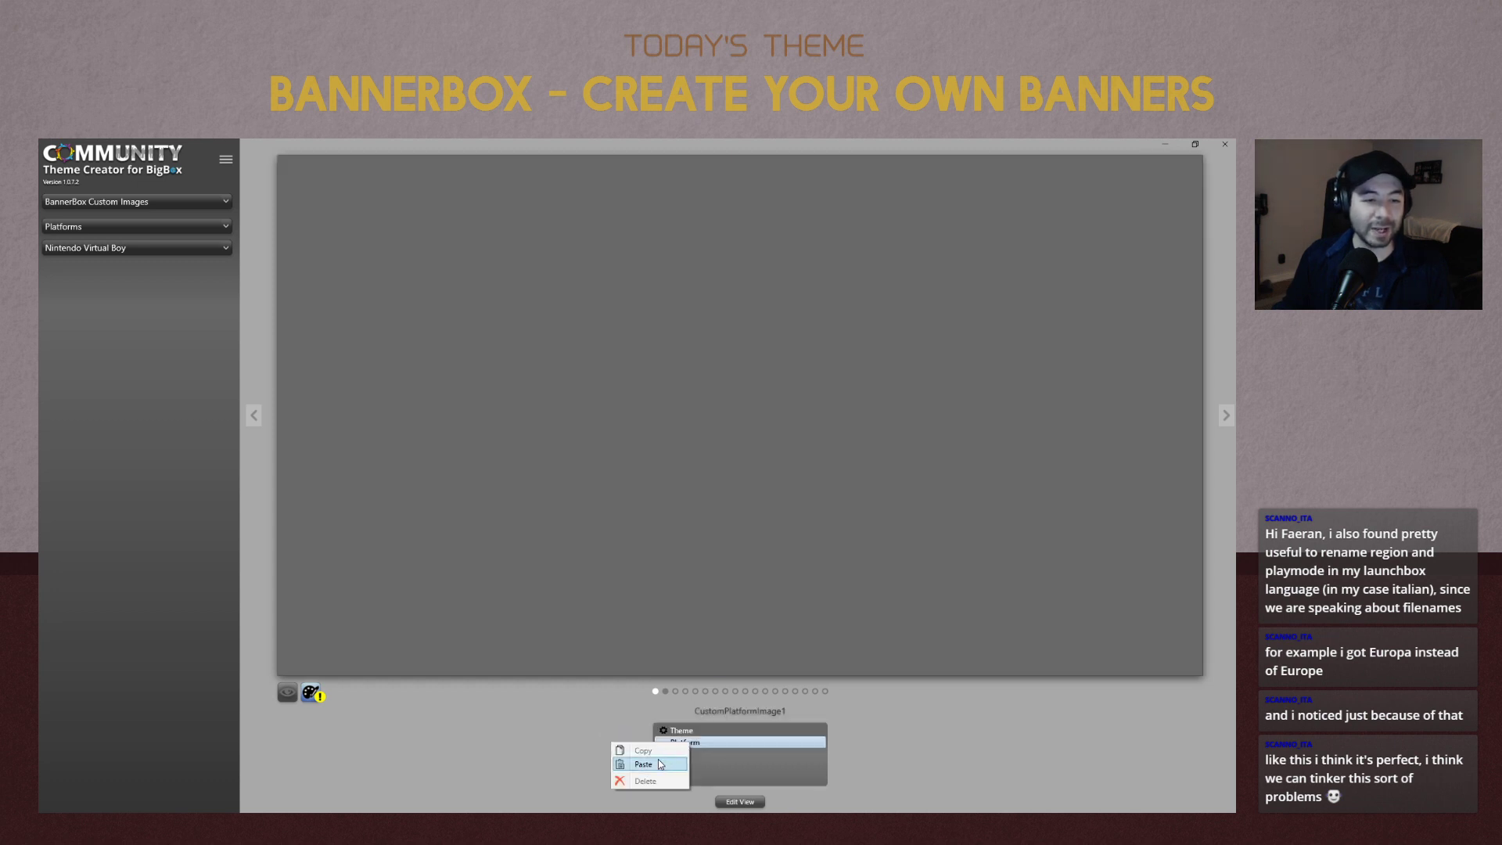
left_click(659, 764)
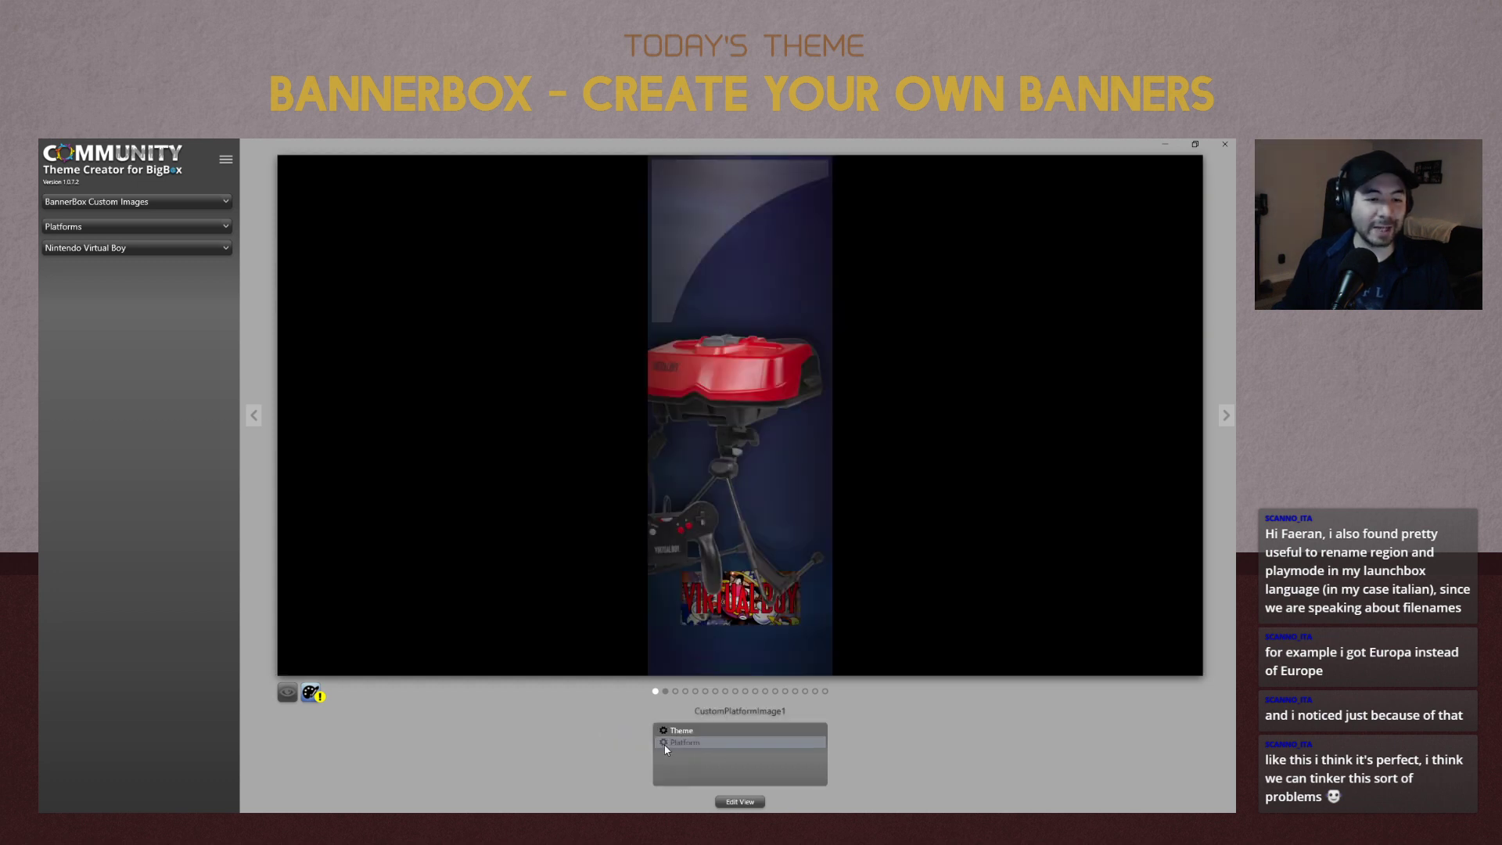
Edit the Virtual Boy view, enlarging the System Image to about 1578 × 821, moving it to about X -609, Y 478, and saving.
left_click(741, 802)
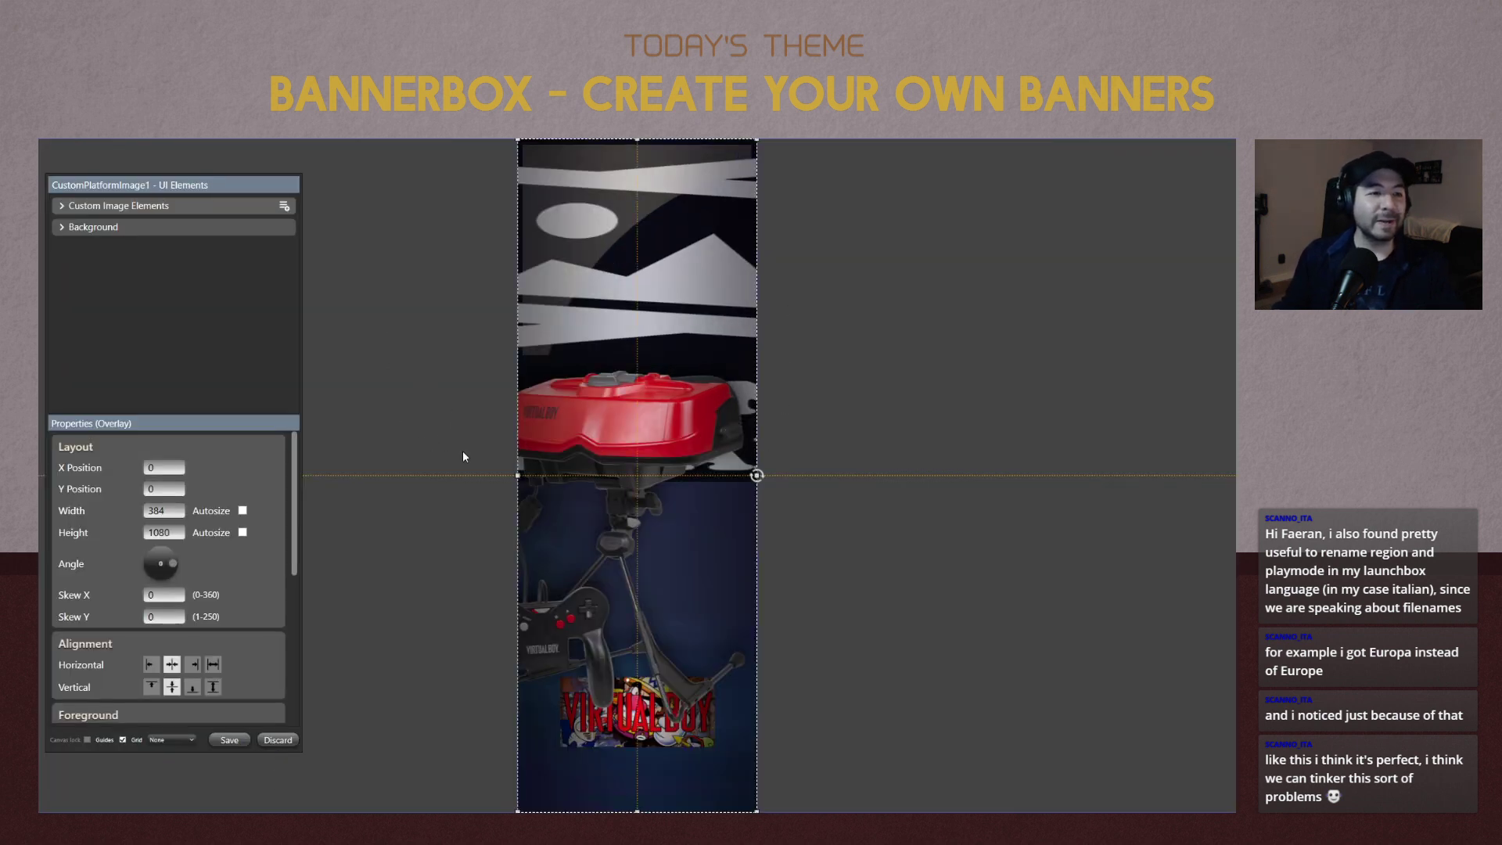
left_click(499, 443)
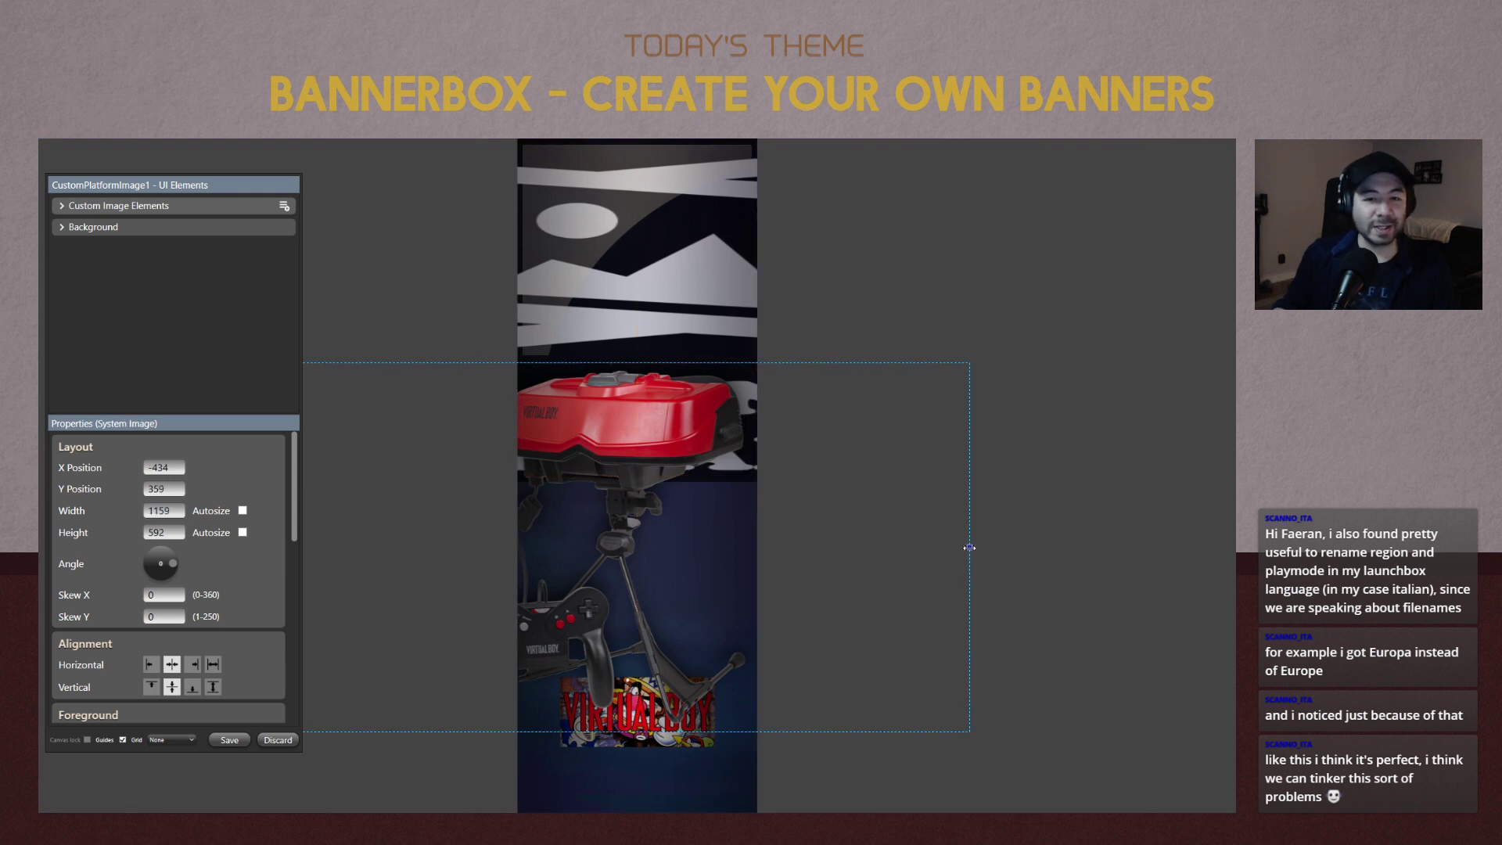
left_click_drag(969, 547, 1230, 547)
left_click_drag(739, 362, 739, 220)
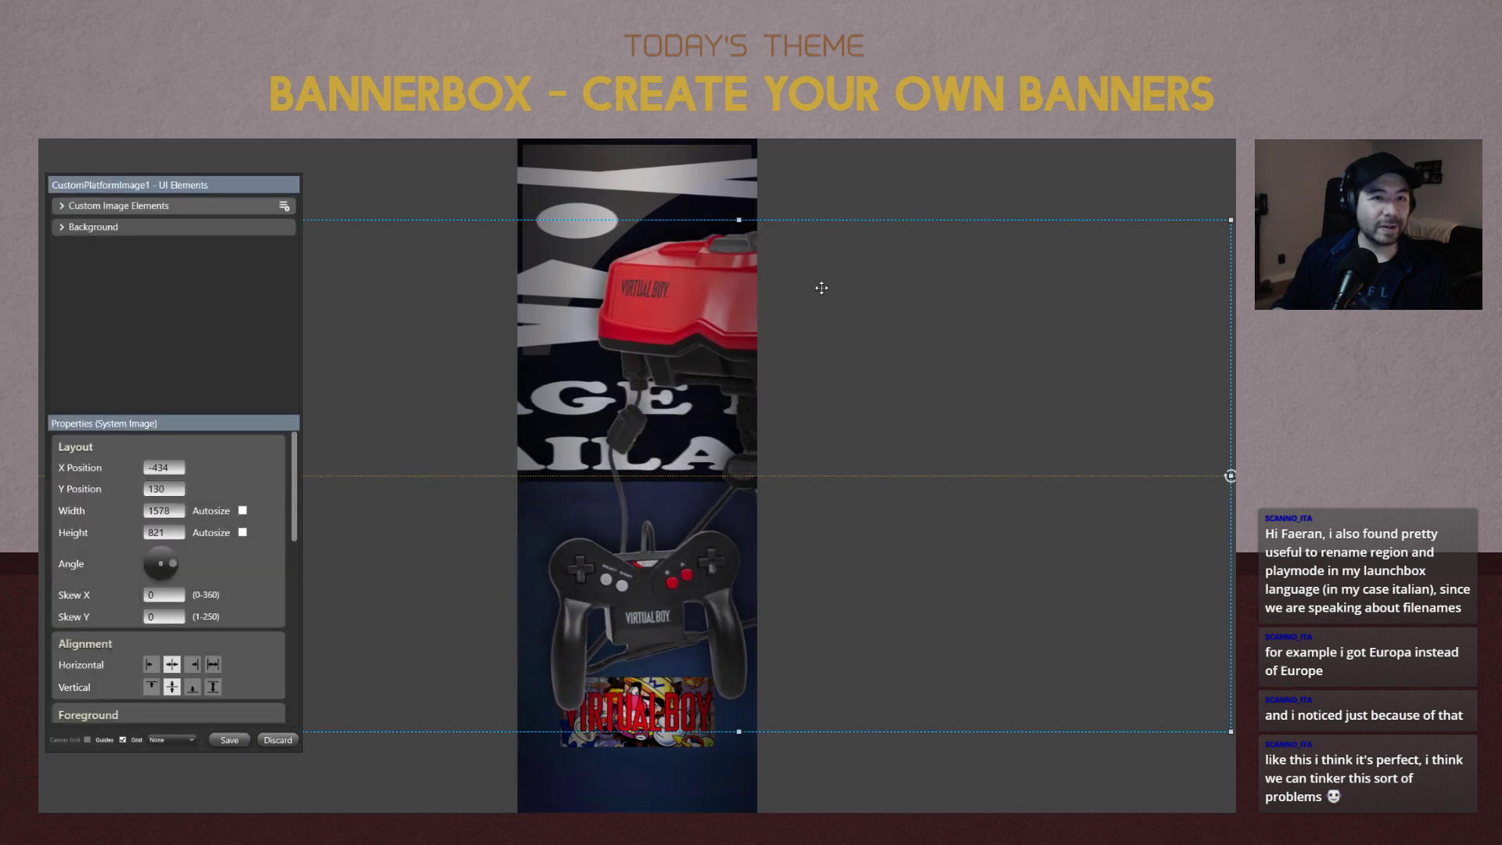
left_click_drag(821, 288, 715, 502)
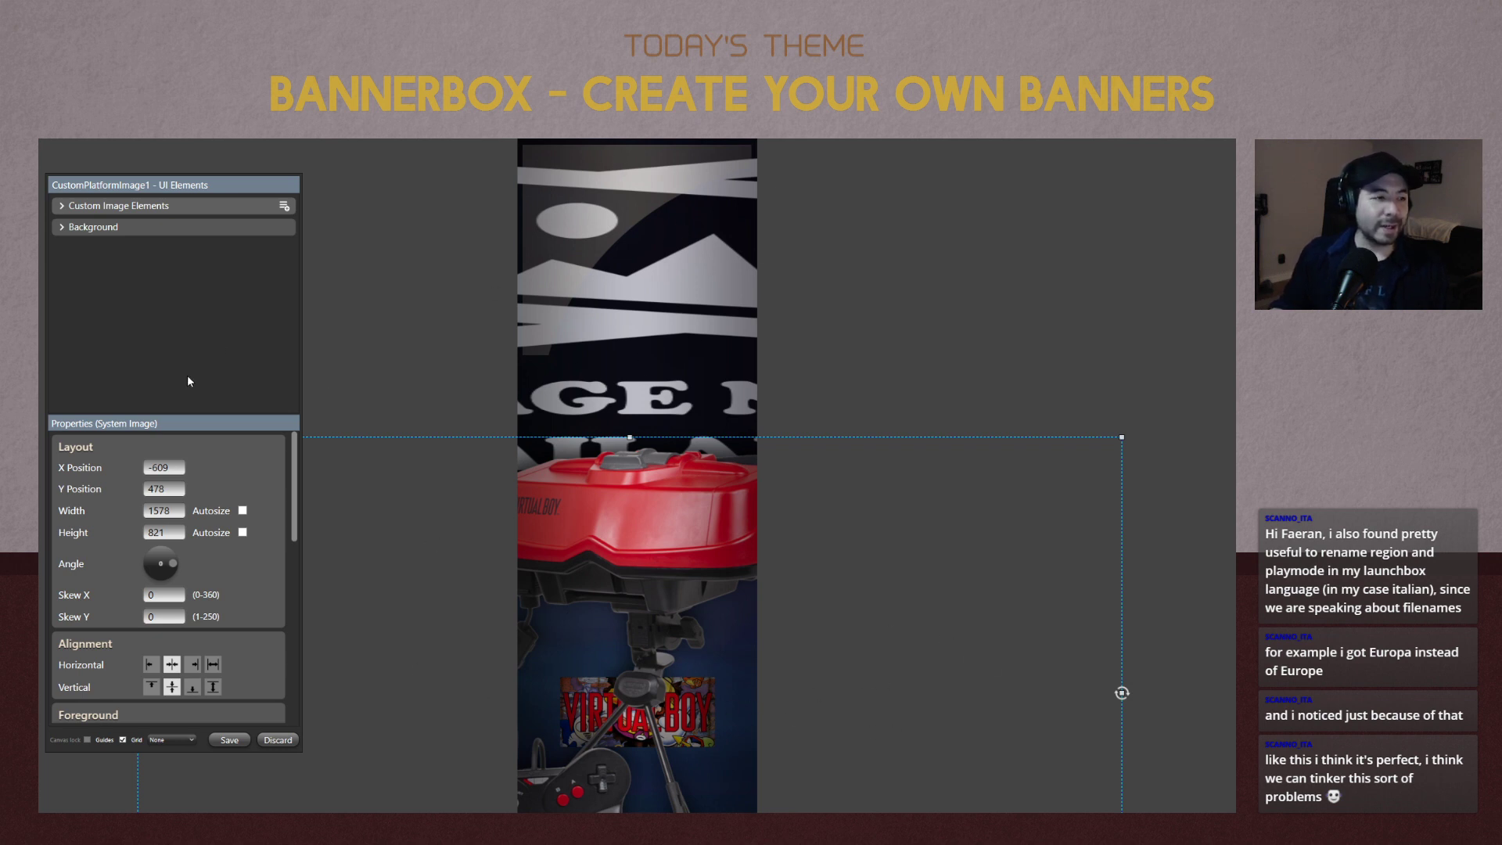
left_click(279, 740)
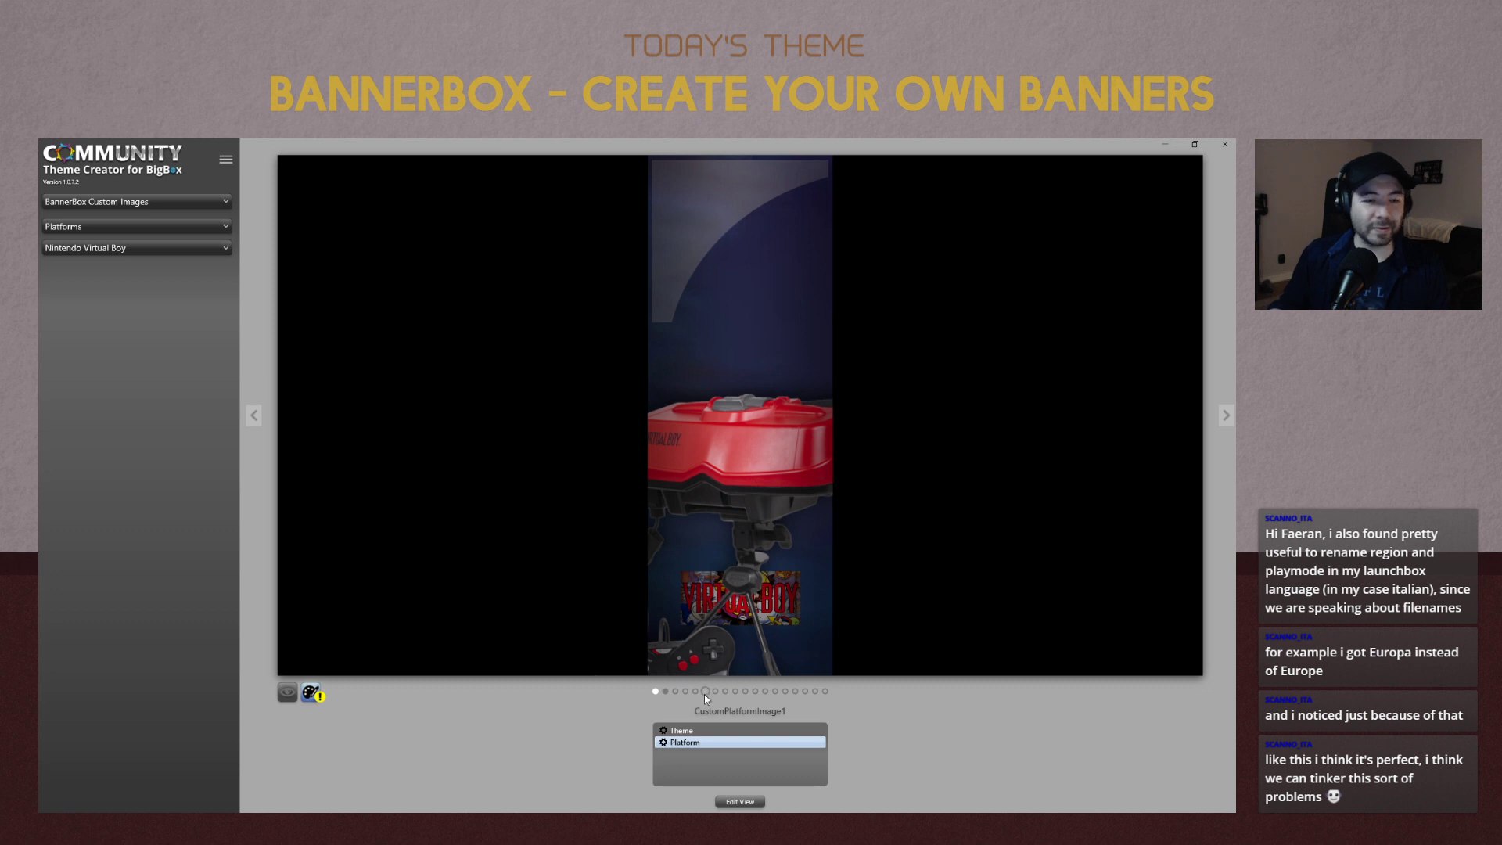
Delete the Platform-level view of CustomPlatformImage1 for Nintendo Virtual Boy and confirm the deletion.
right_click(682, 749)
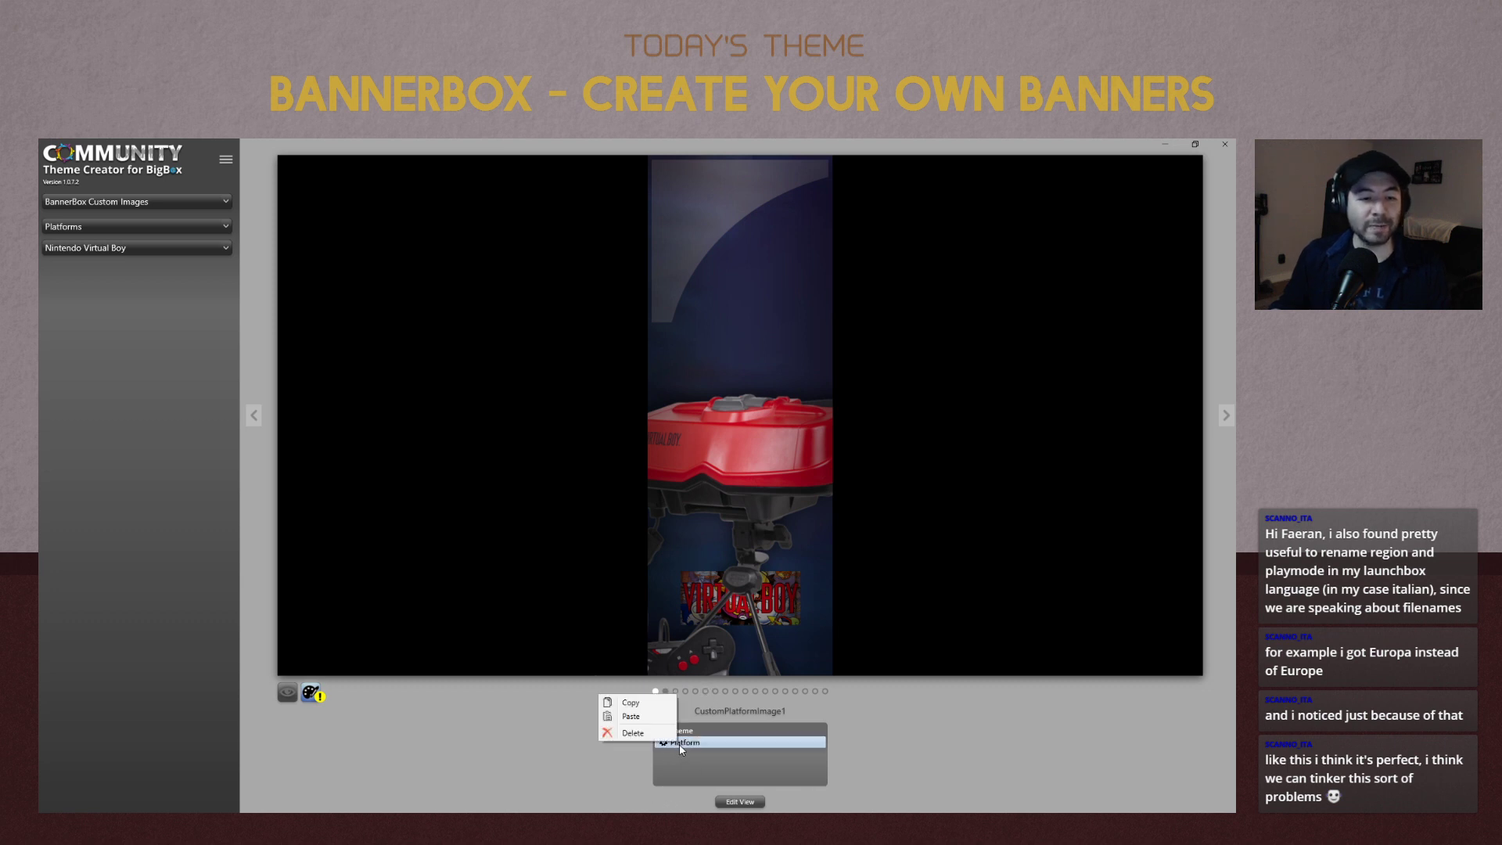
left_click(635, 734)
left_click(611, 516)
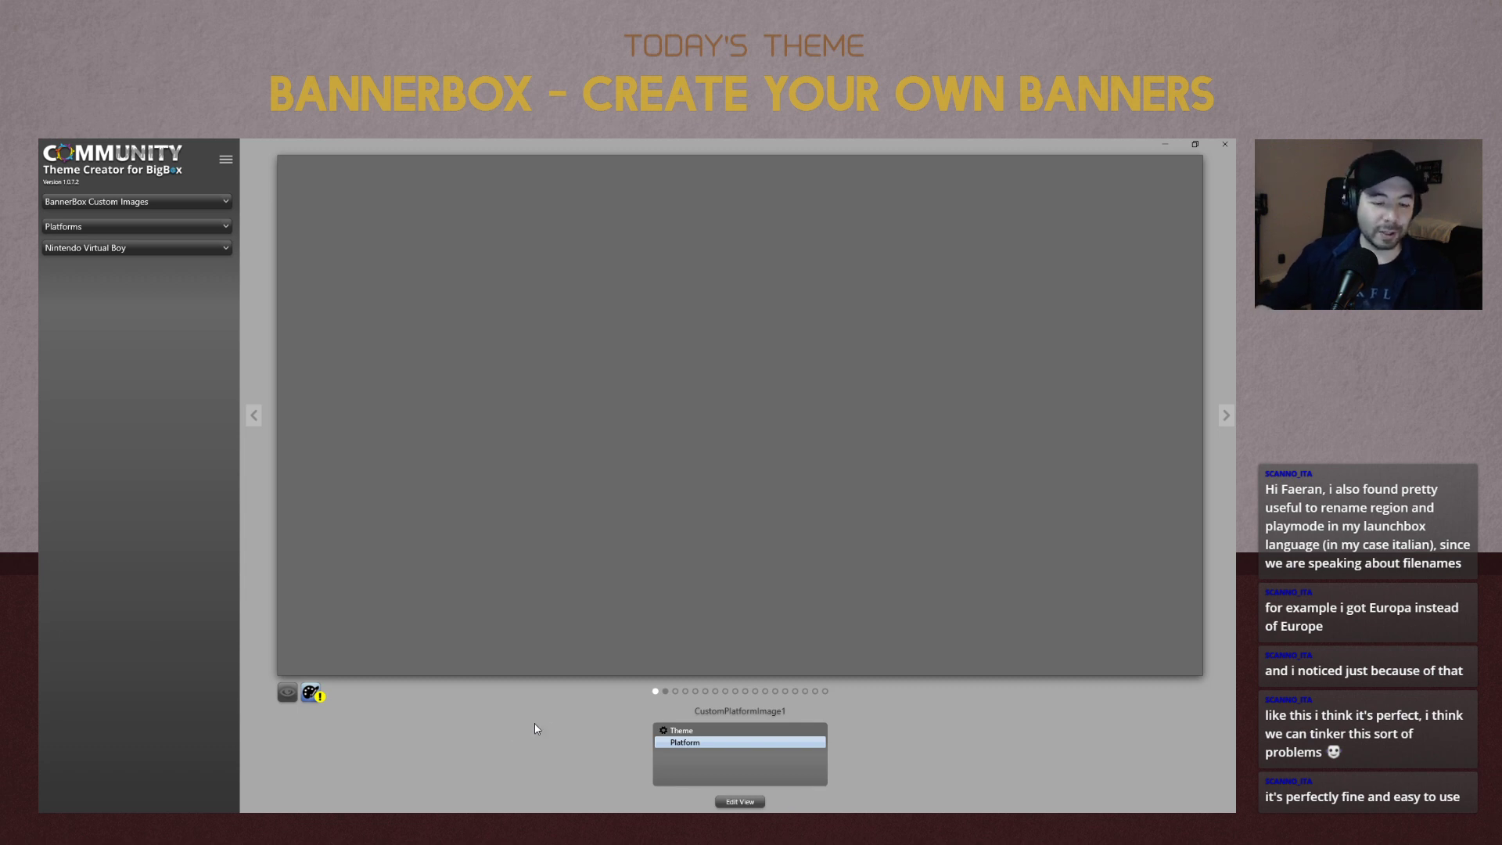
Open PNGoo, enable Output to Same Directory (Overwrite PNGs), and close the program.
key("super")
mouse_move(377, 808)
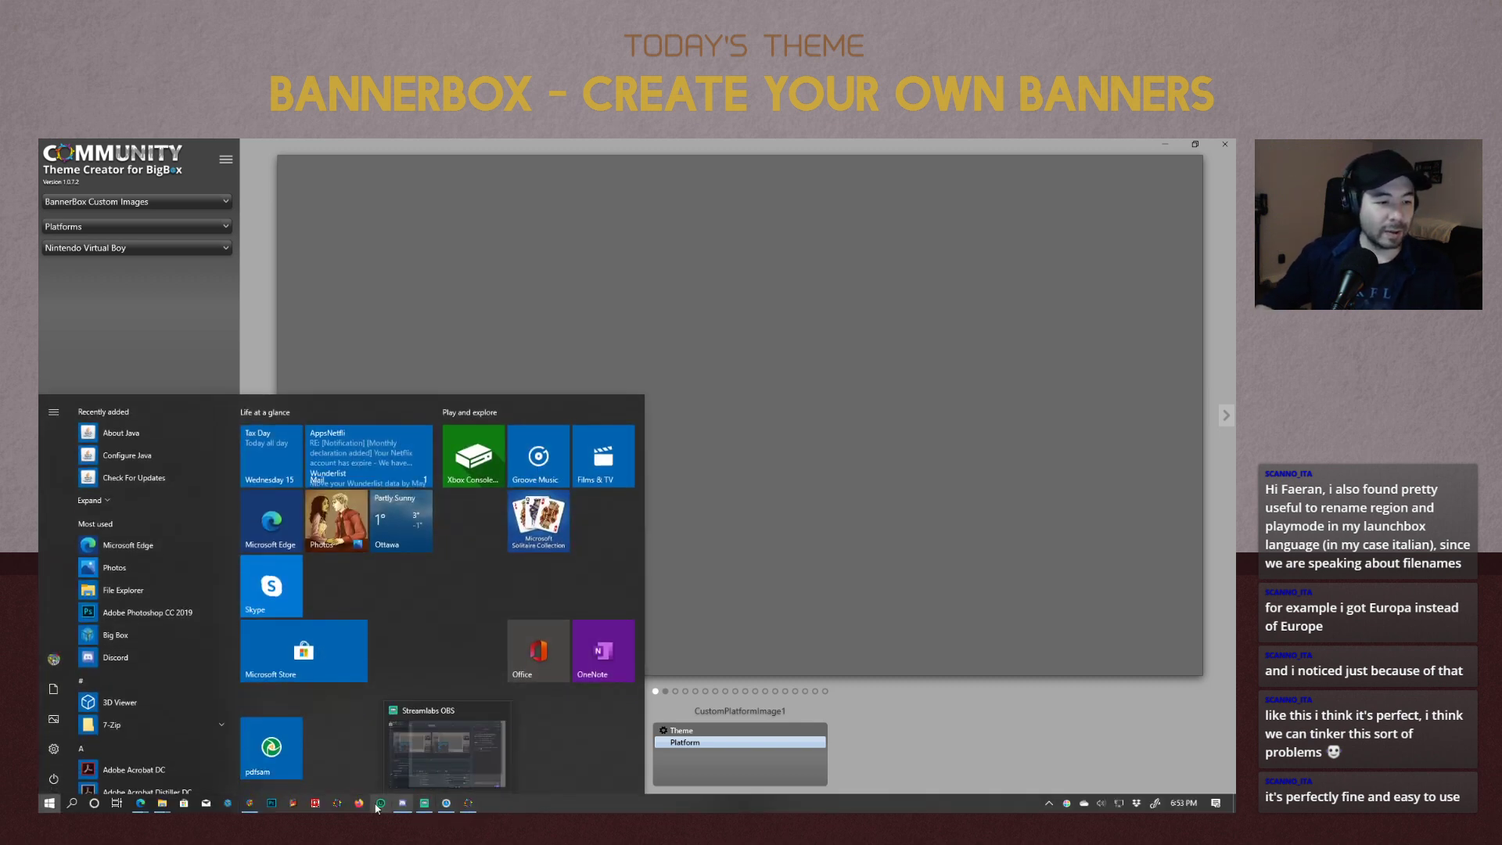
left_click(294, 807)
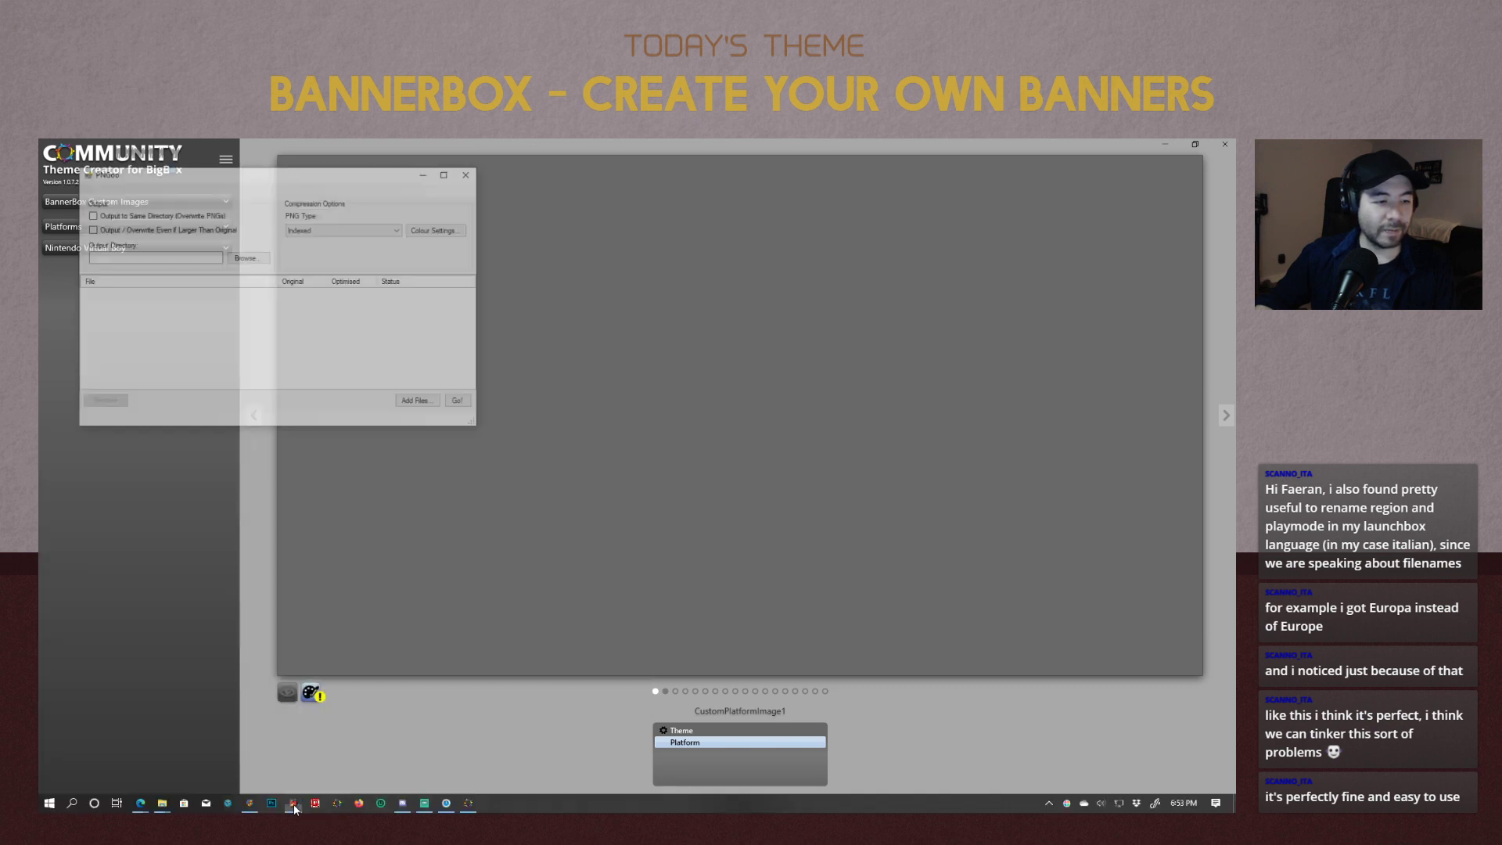
left_click_drag(253, 179, 921, 361)
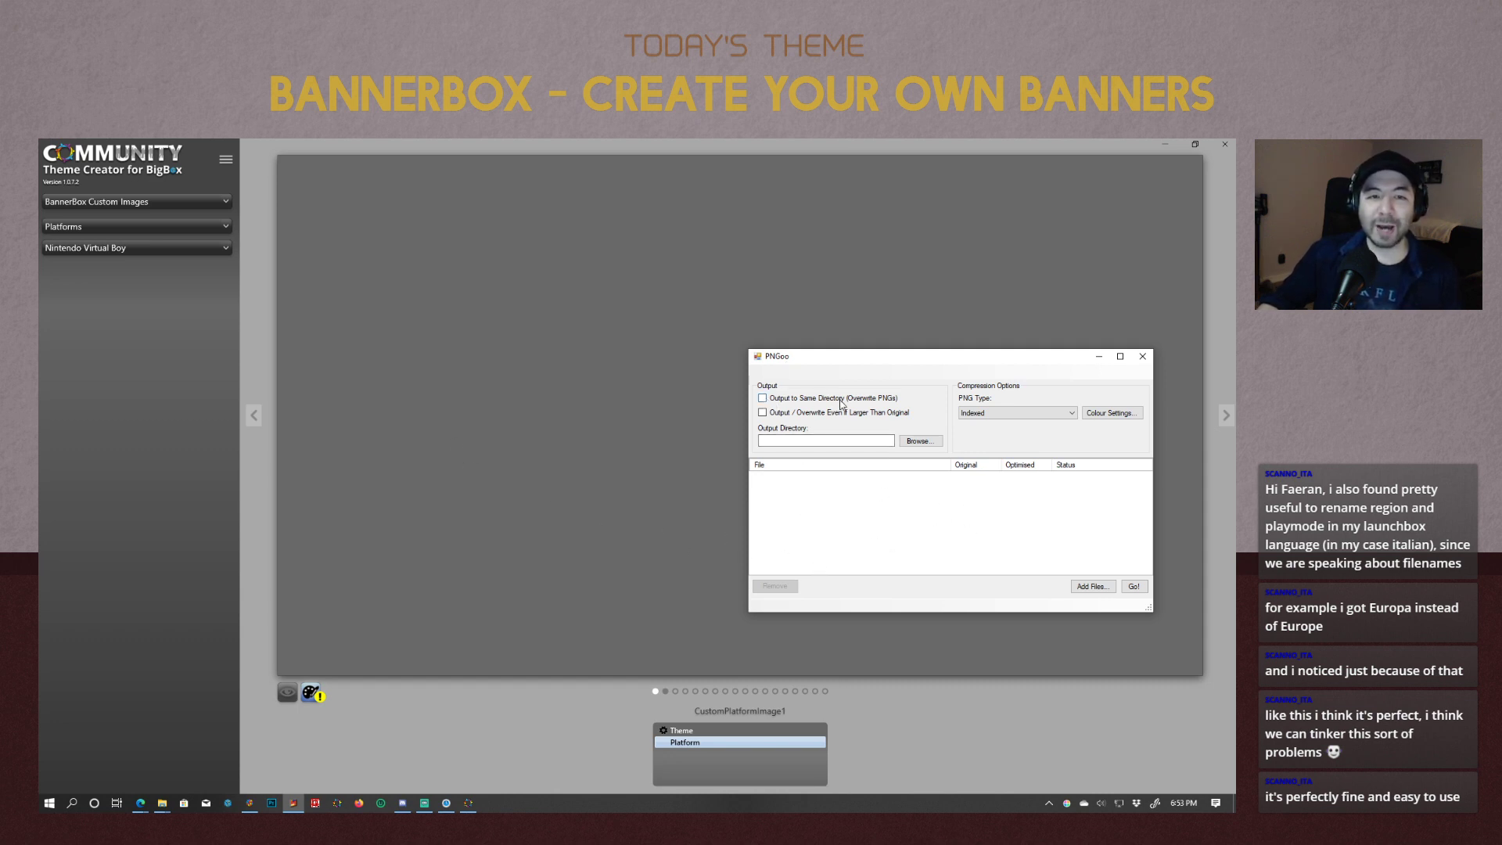
left_click(785, 399)
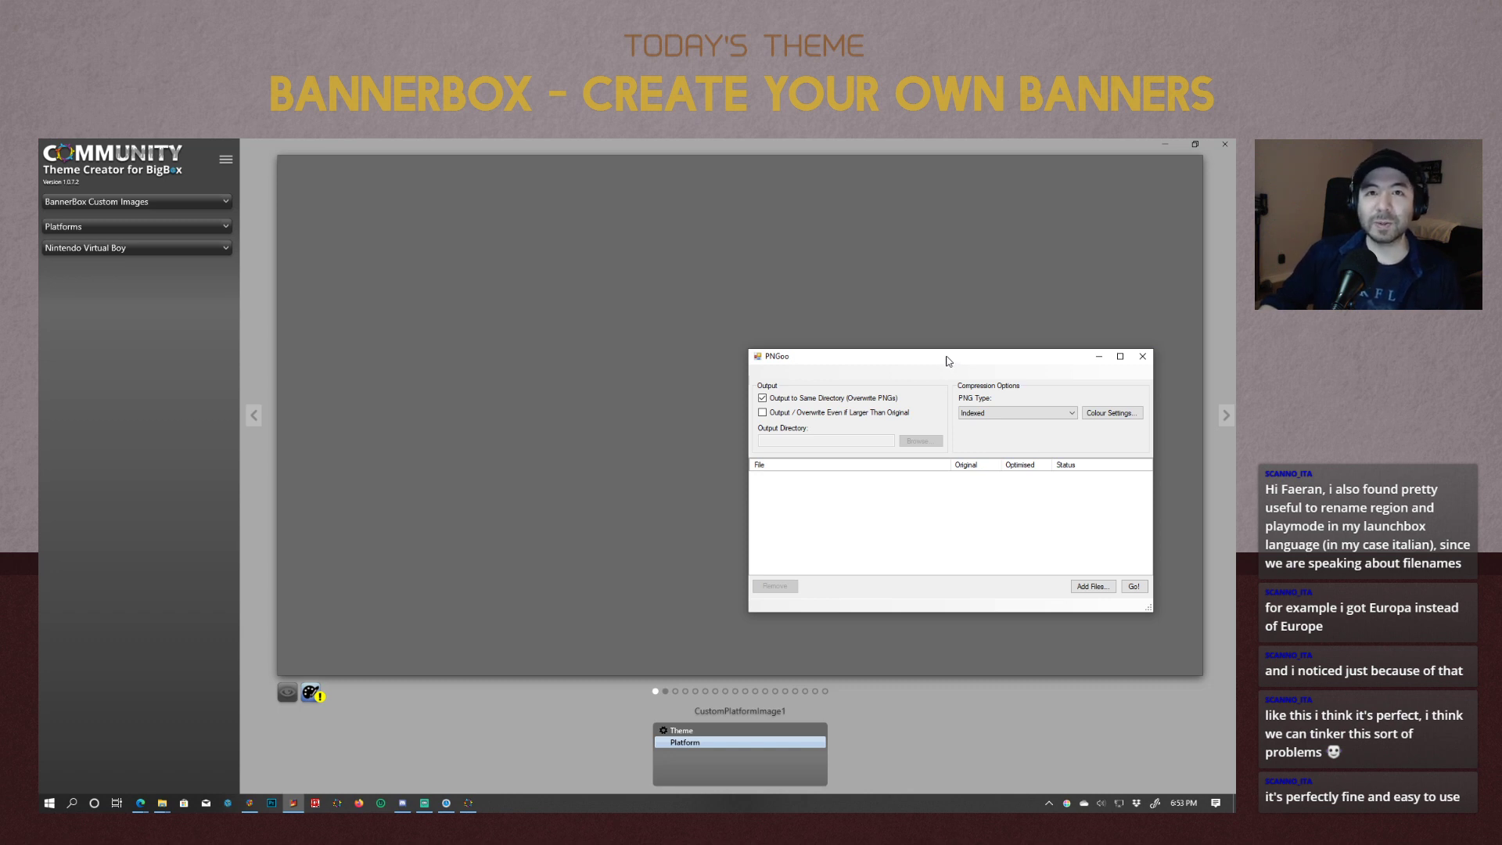
left_click(1142, 356)
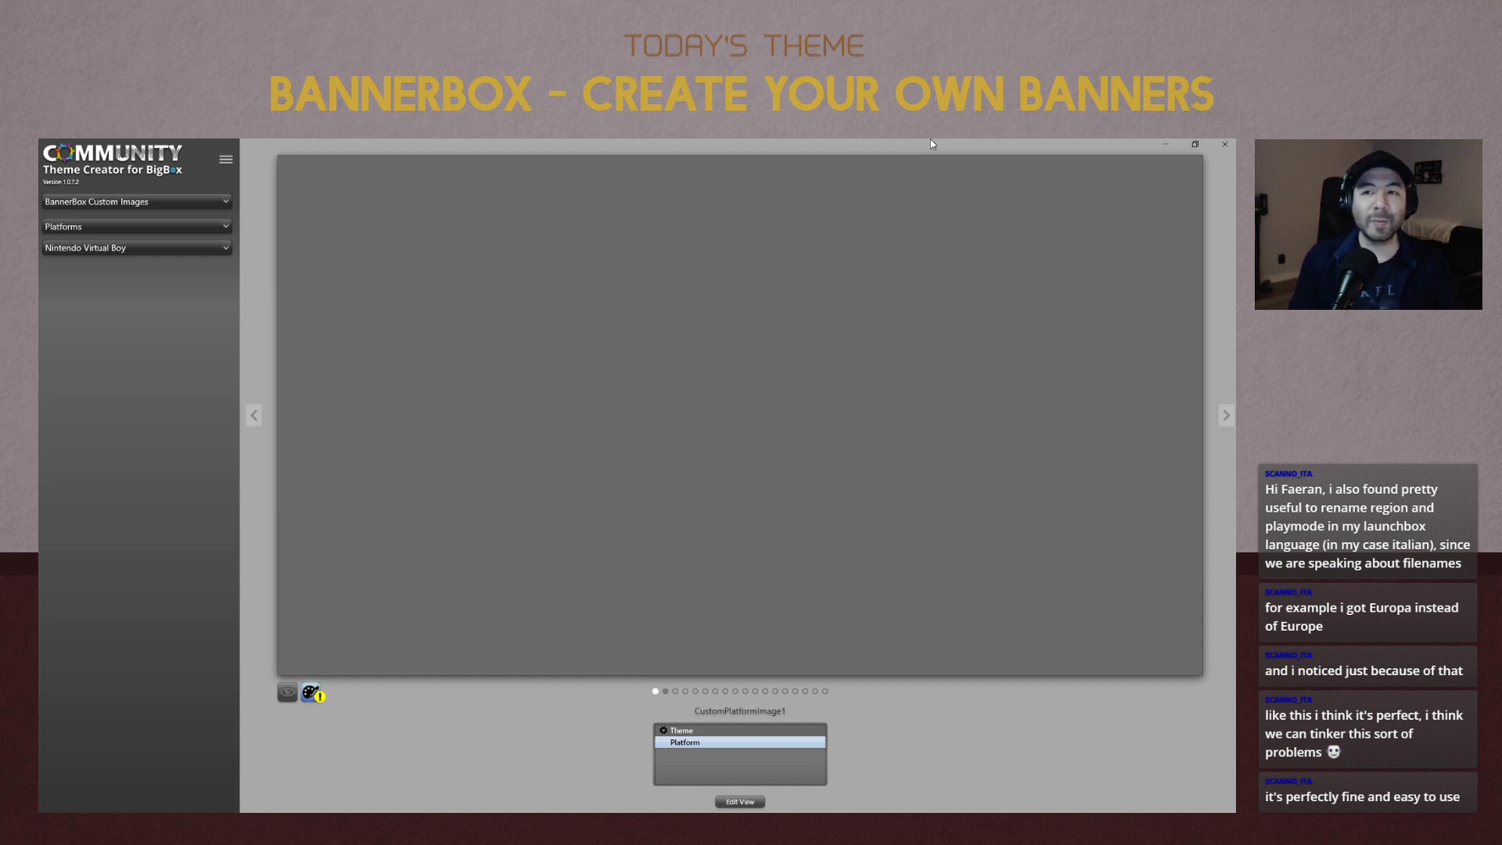
Switch to the BannerBox page in Microsoft Edge, view its list of downloadable files, and close the overlays.
key("super")
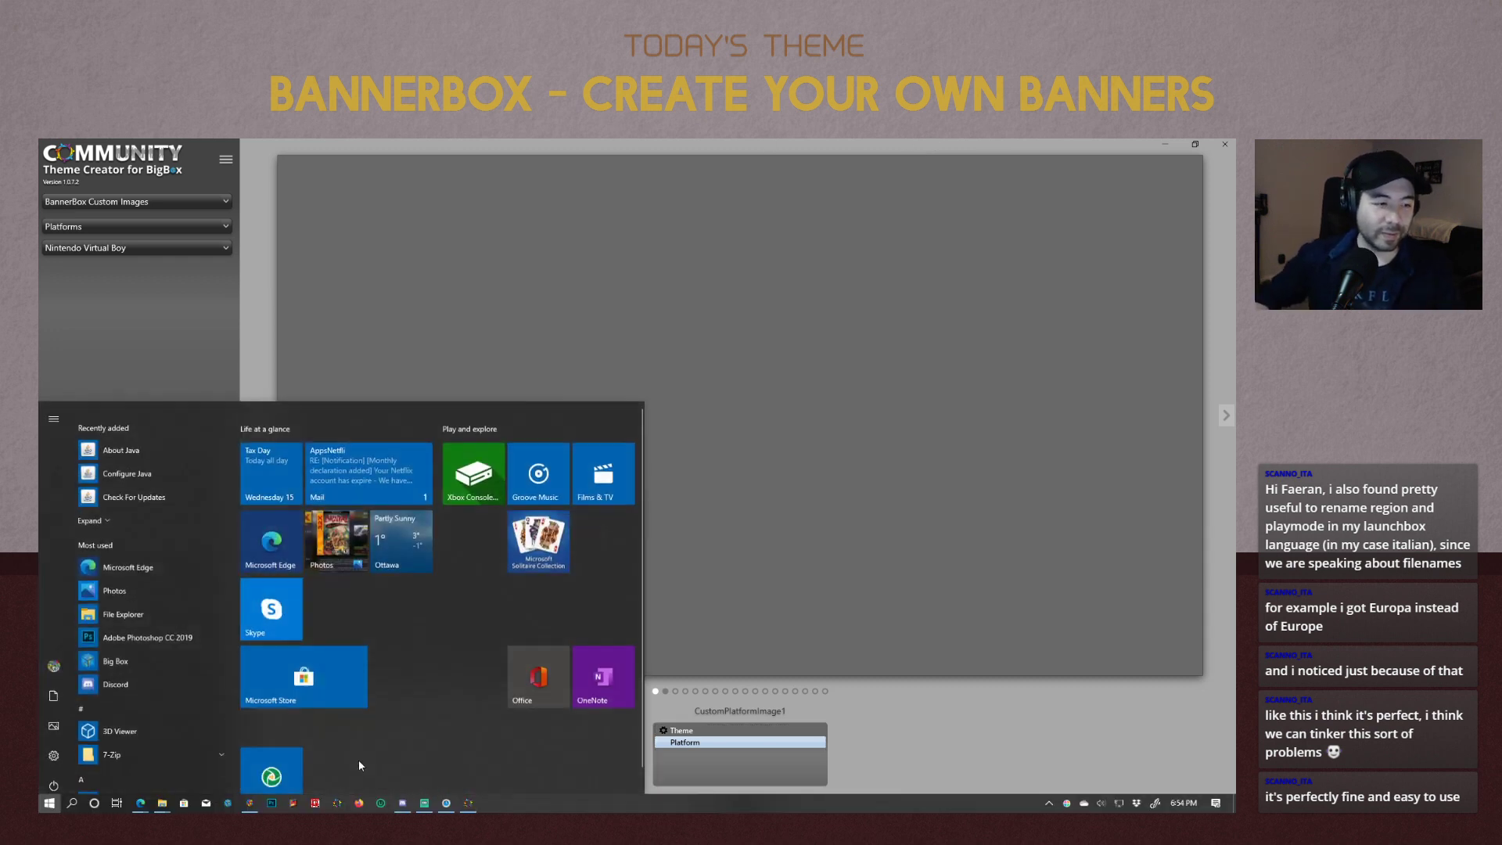
mouse_move(140, 803)
left_click(122, 762)
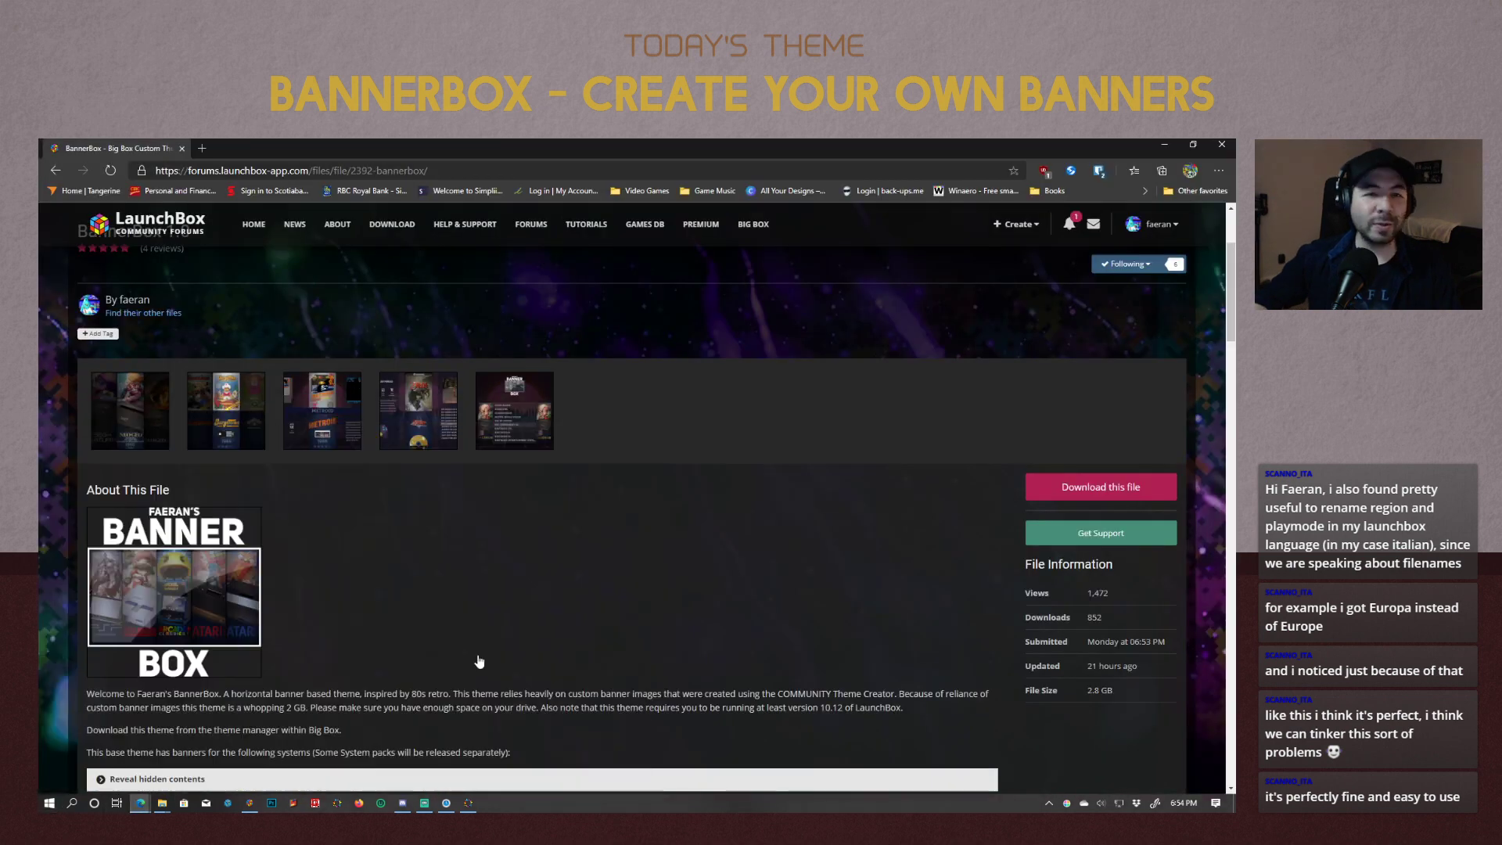
left_click(1061, 496)
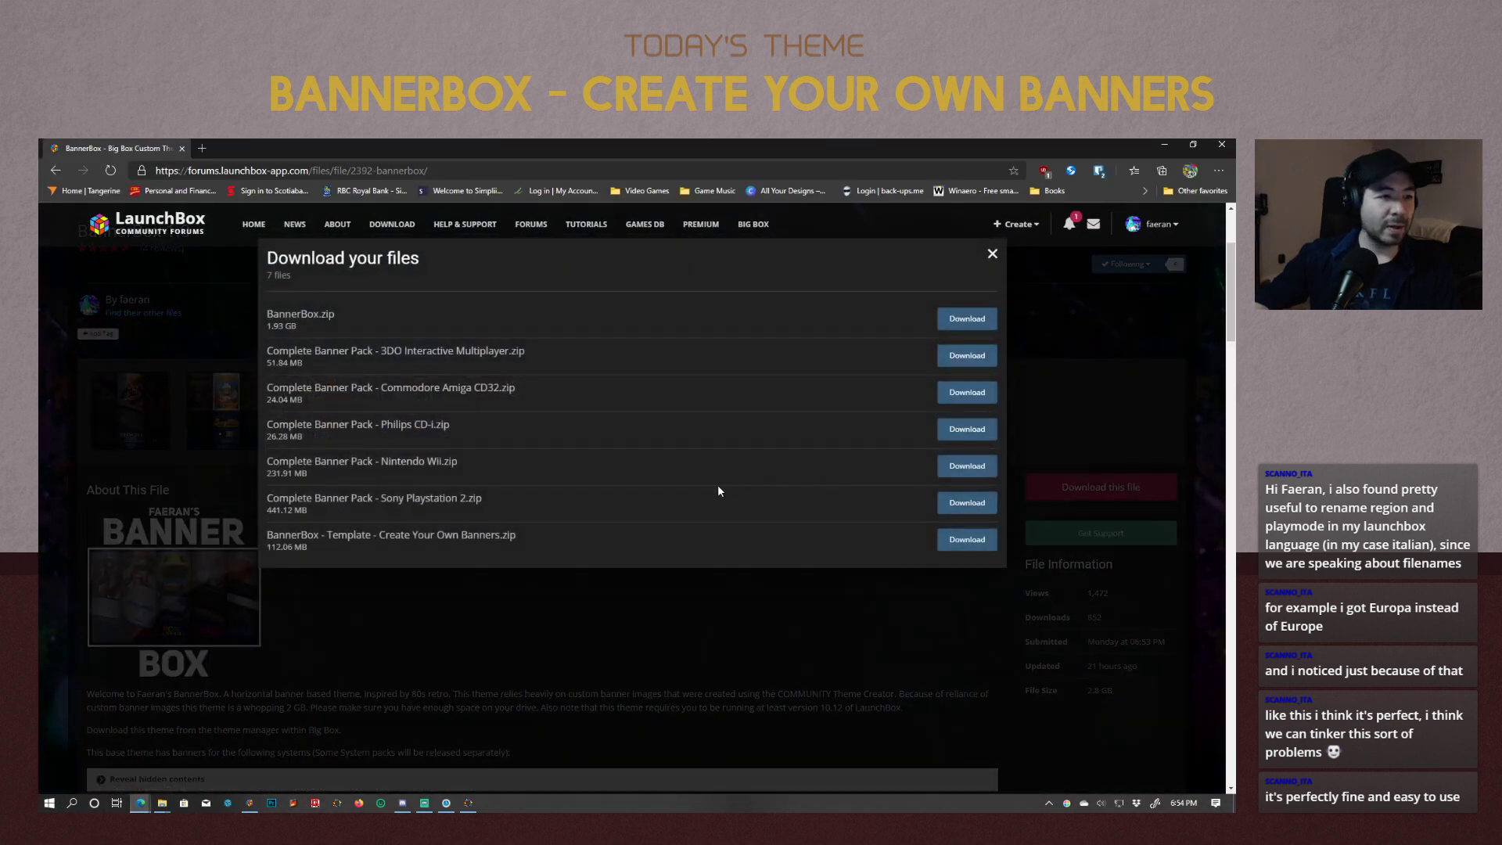
left_click(784, 703)
left_click(821, 524)
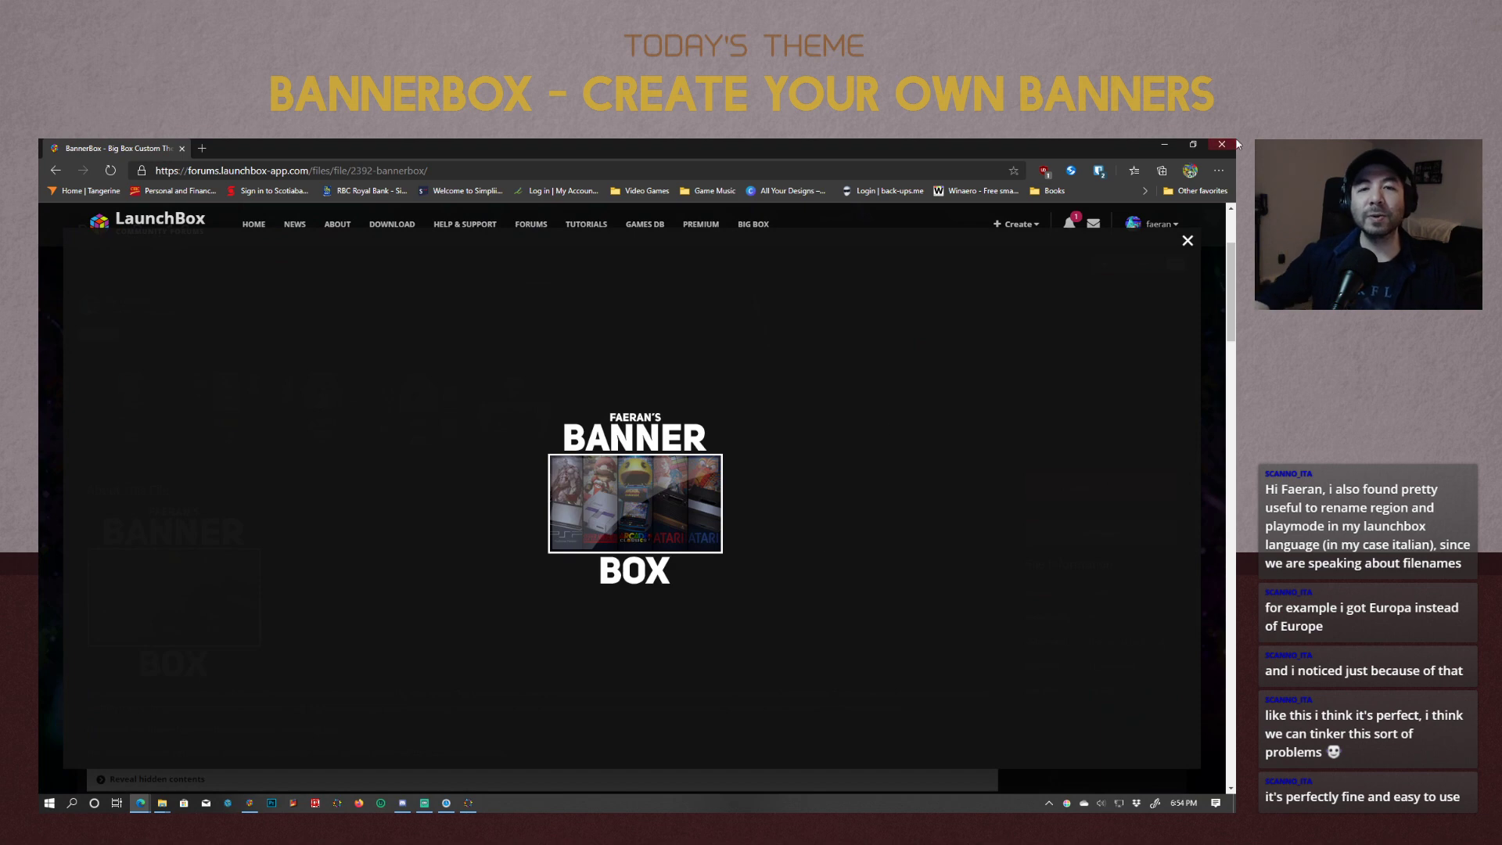
left_click(1187, 242)
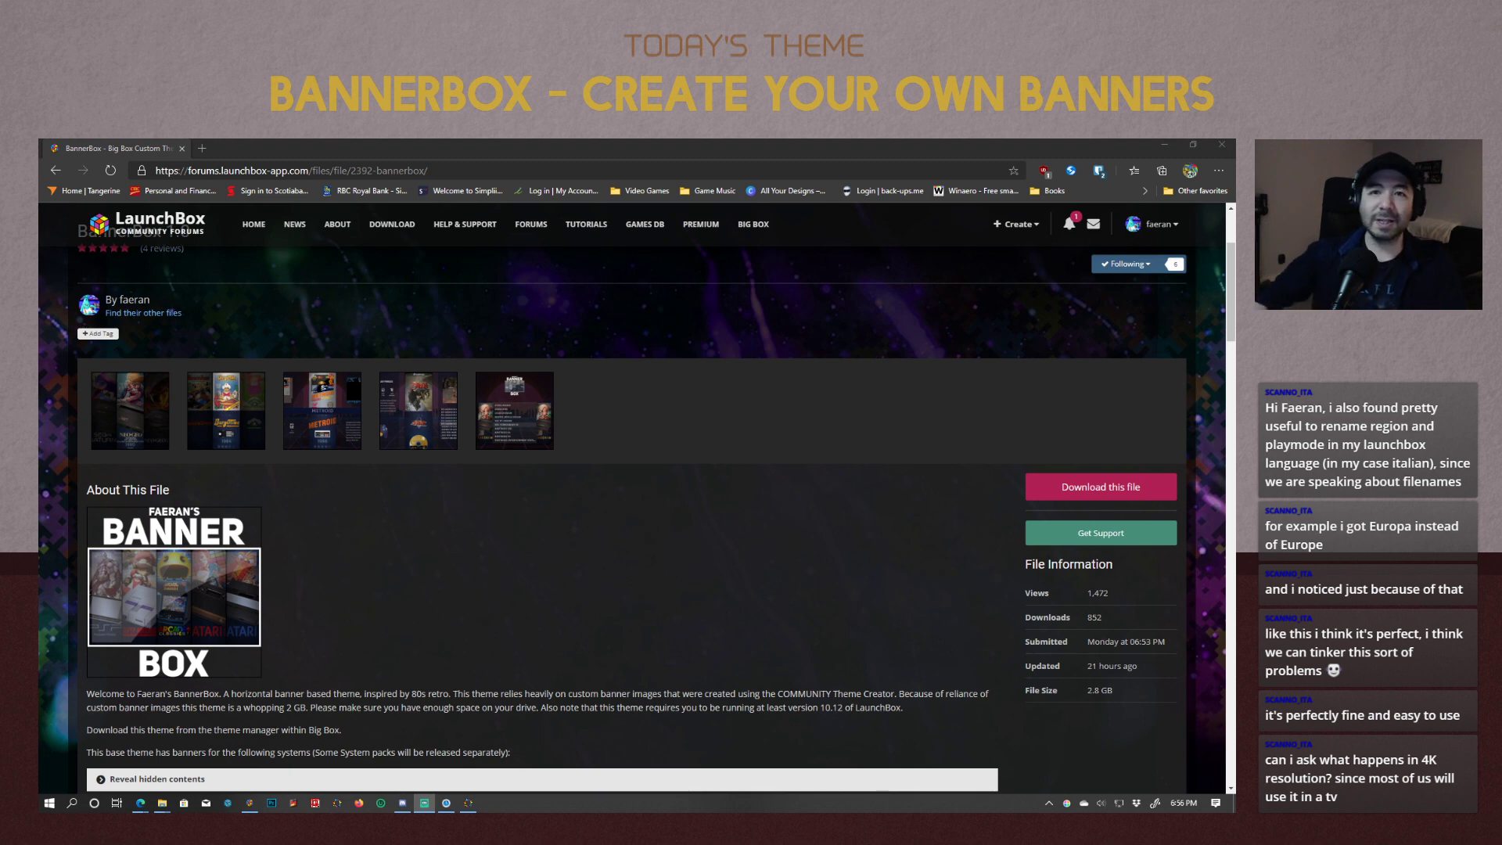
Minimize the open windows and open the Windows Display settings at the Scale and layout section.
left_click(1159, 143)
left_click(1174, 144)
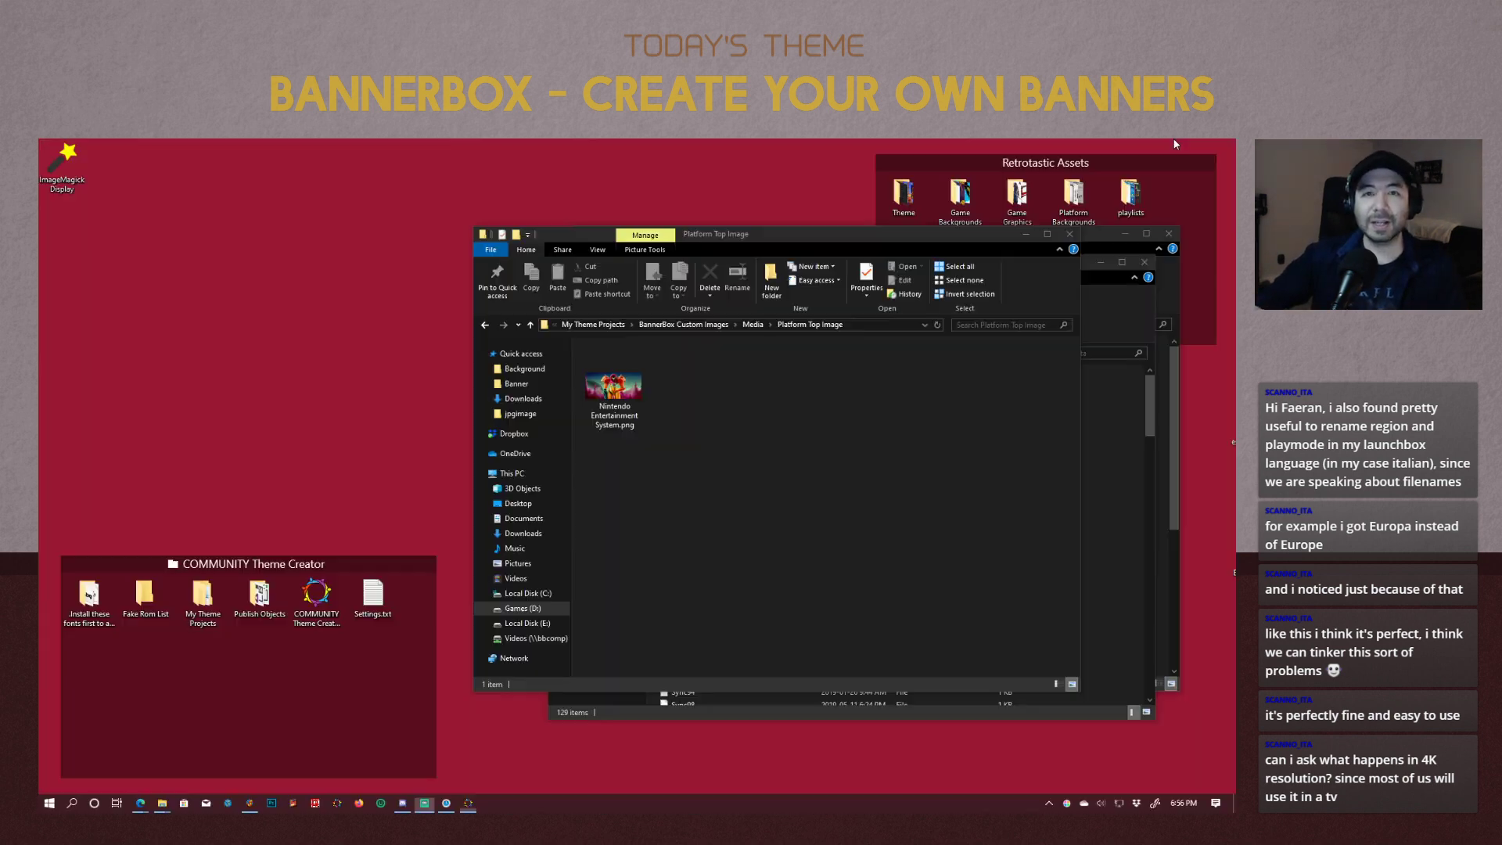
right_click(691, 171)
left_click(594, 363)
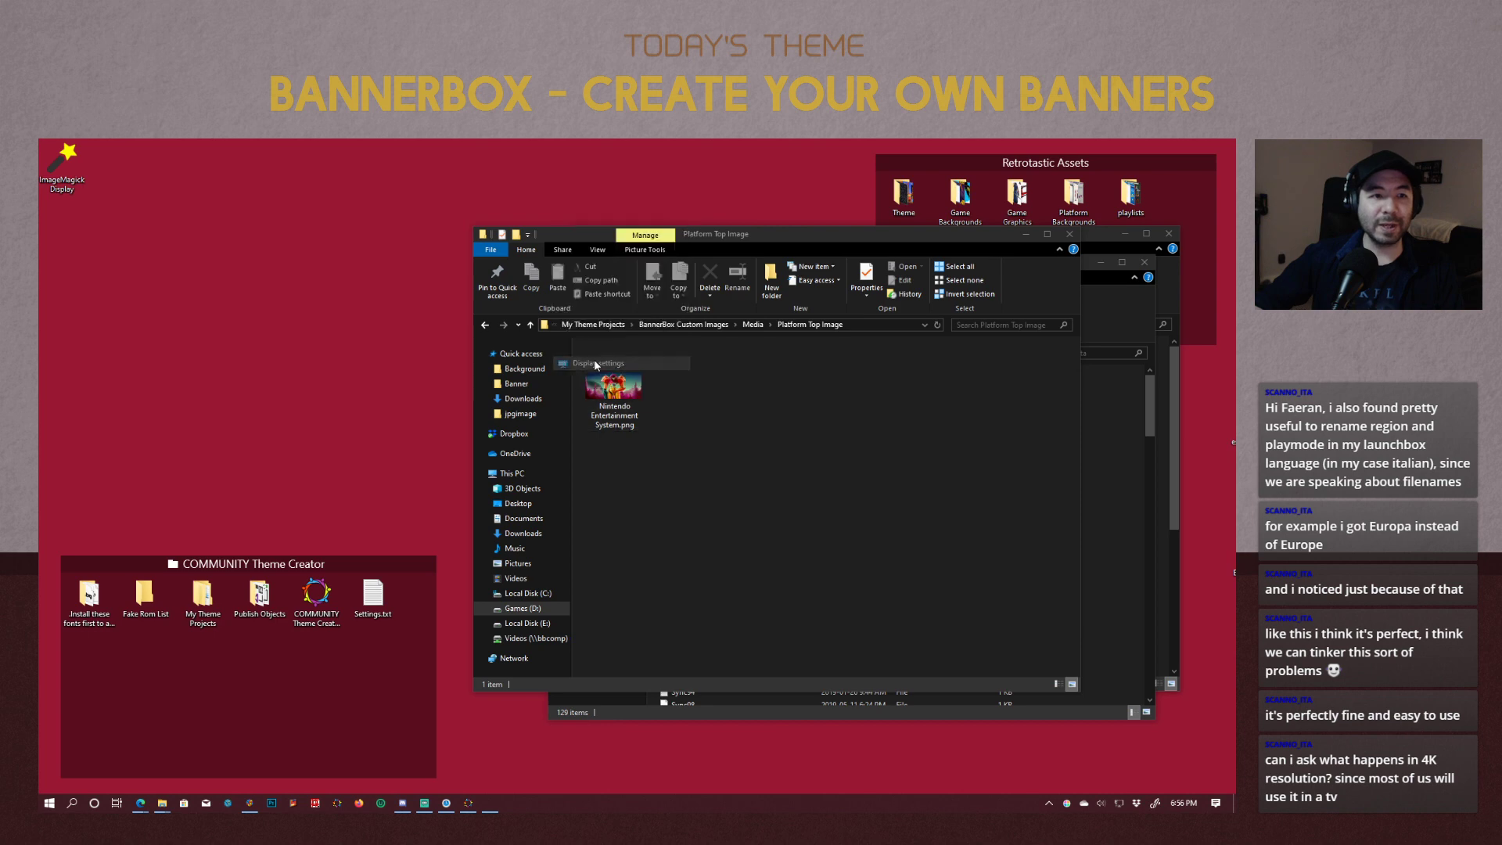
left_click(457, 349)
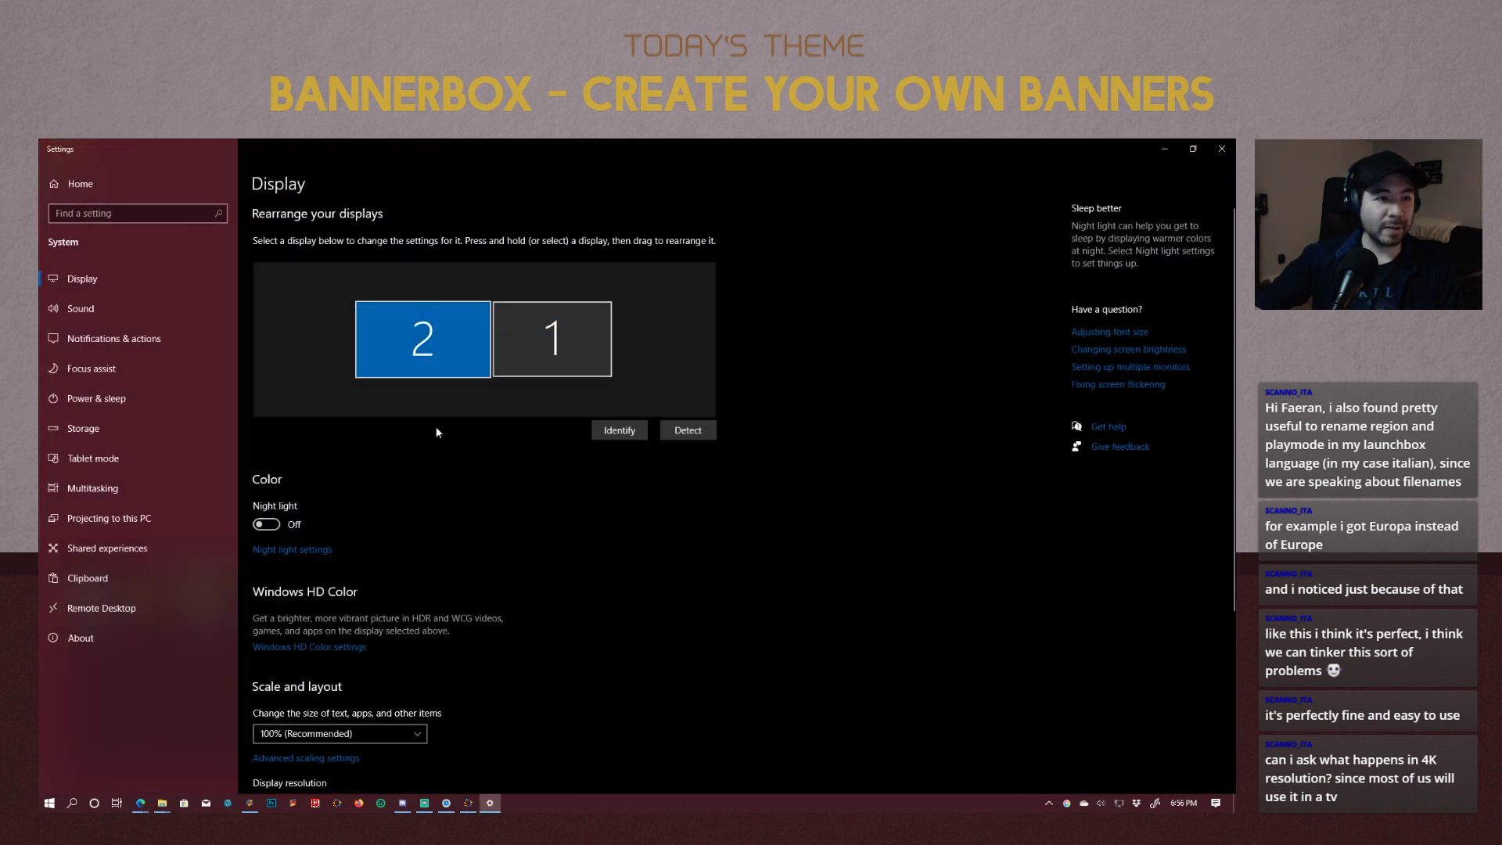
scroll(623, 519, "down", 4)
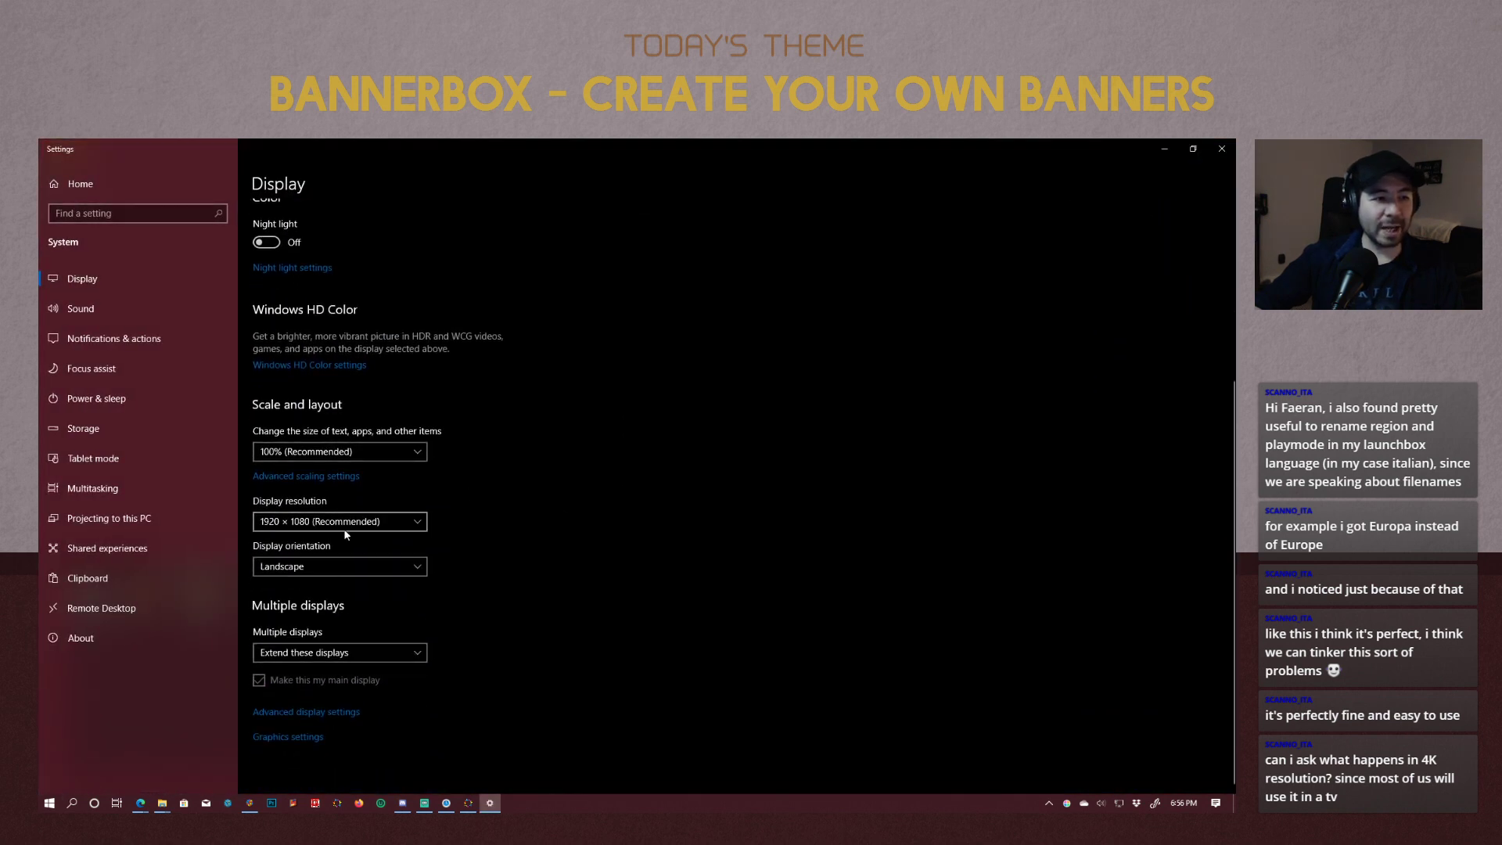
Examine the available scaling percentages for text, apps, and other items, keeping 100% (Recommended).
left_click(326, 450)
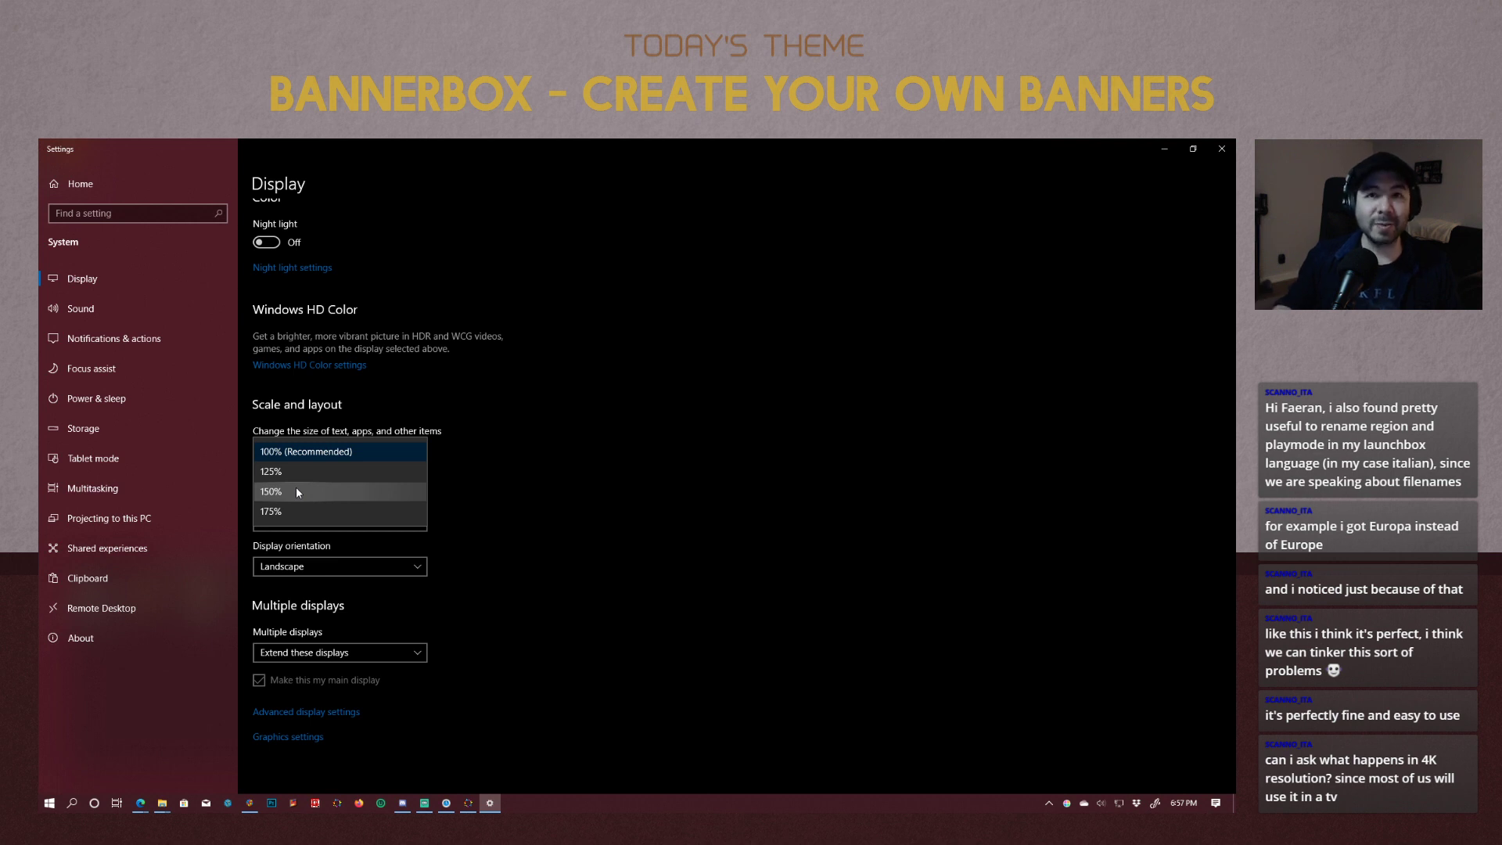
left_click(725, 427)
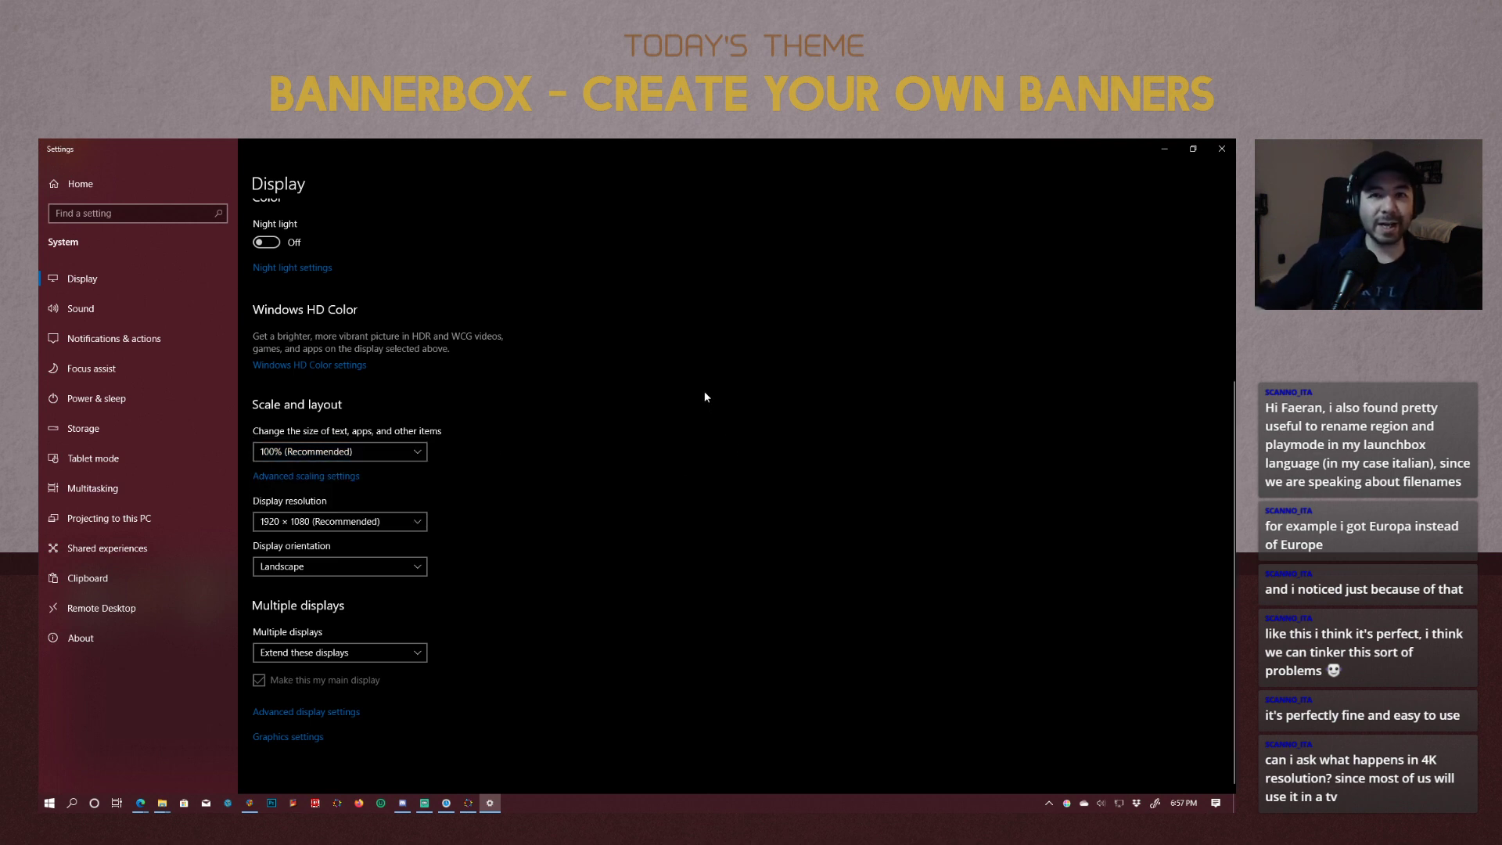
left_click(403, 452)
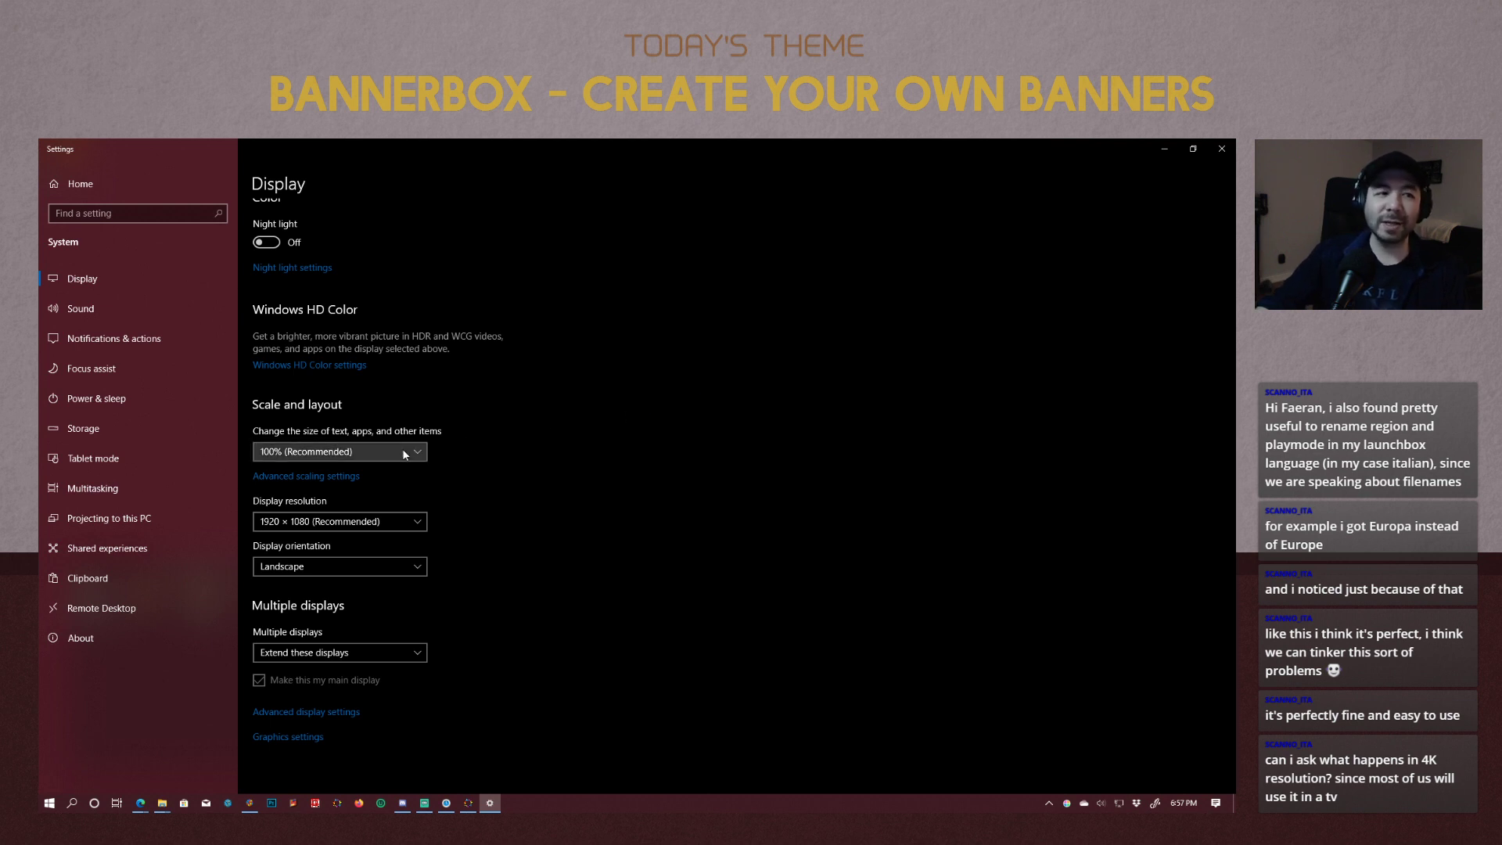
left_click(653, 457)
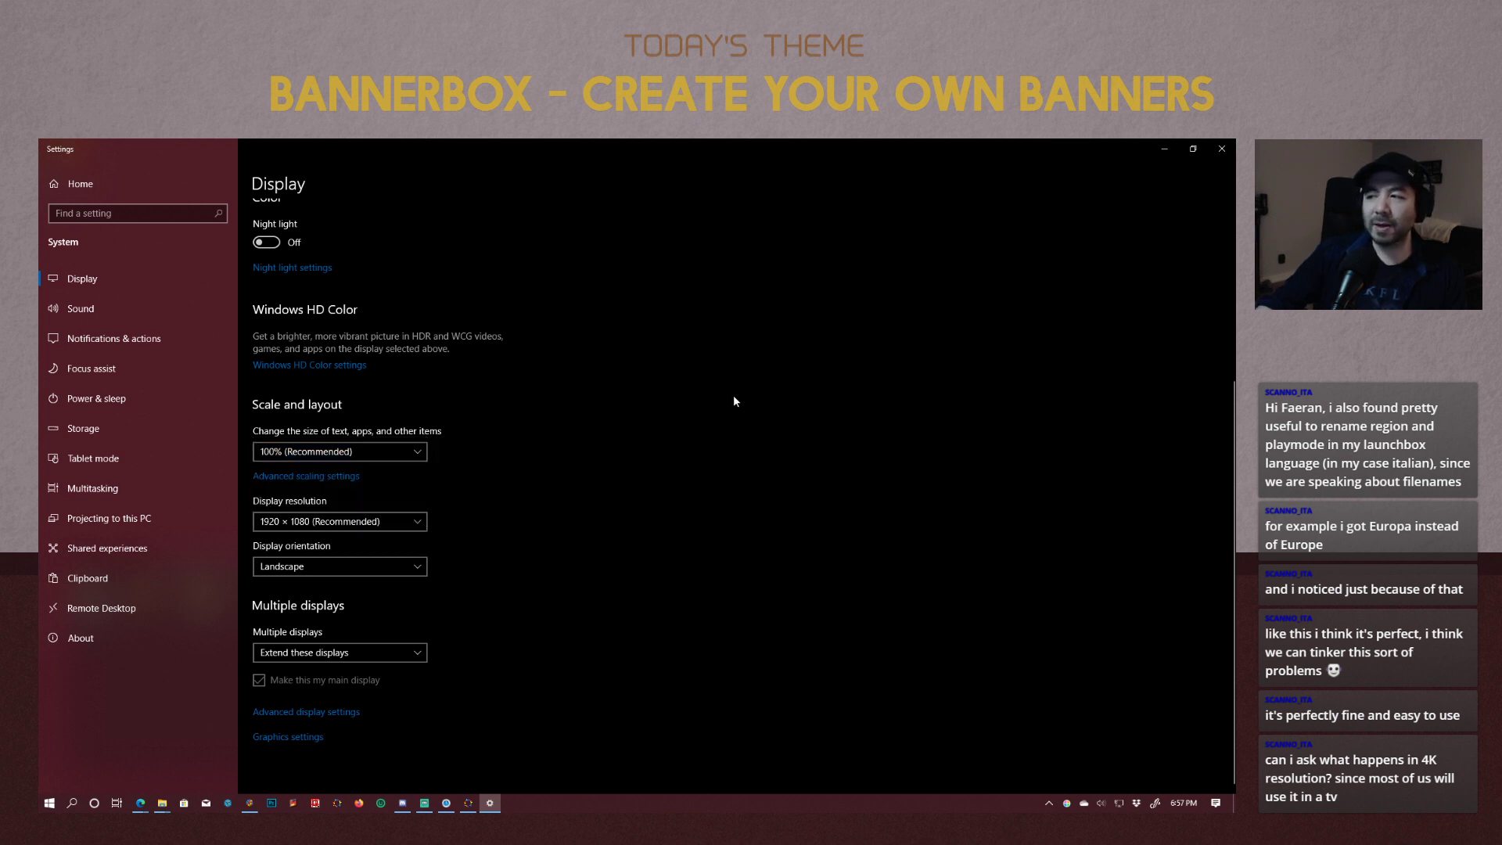
left_click(379, 453)
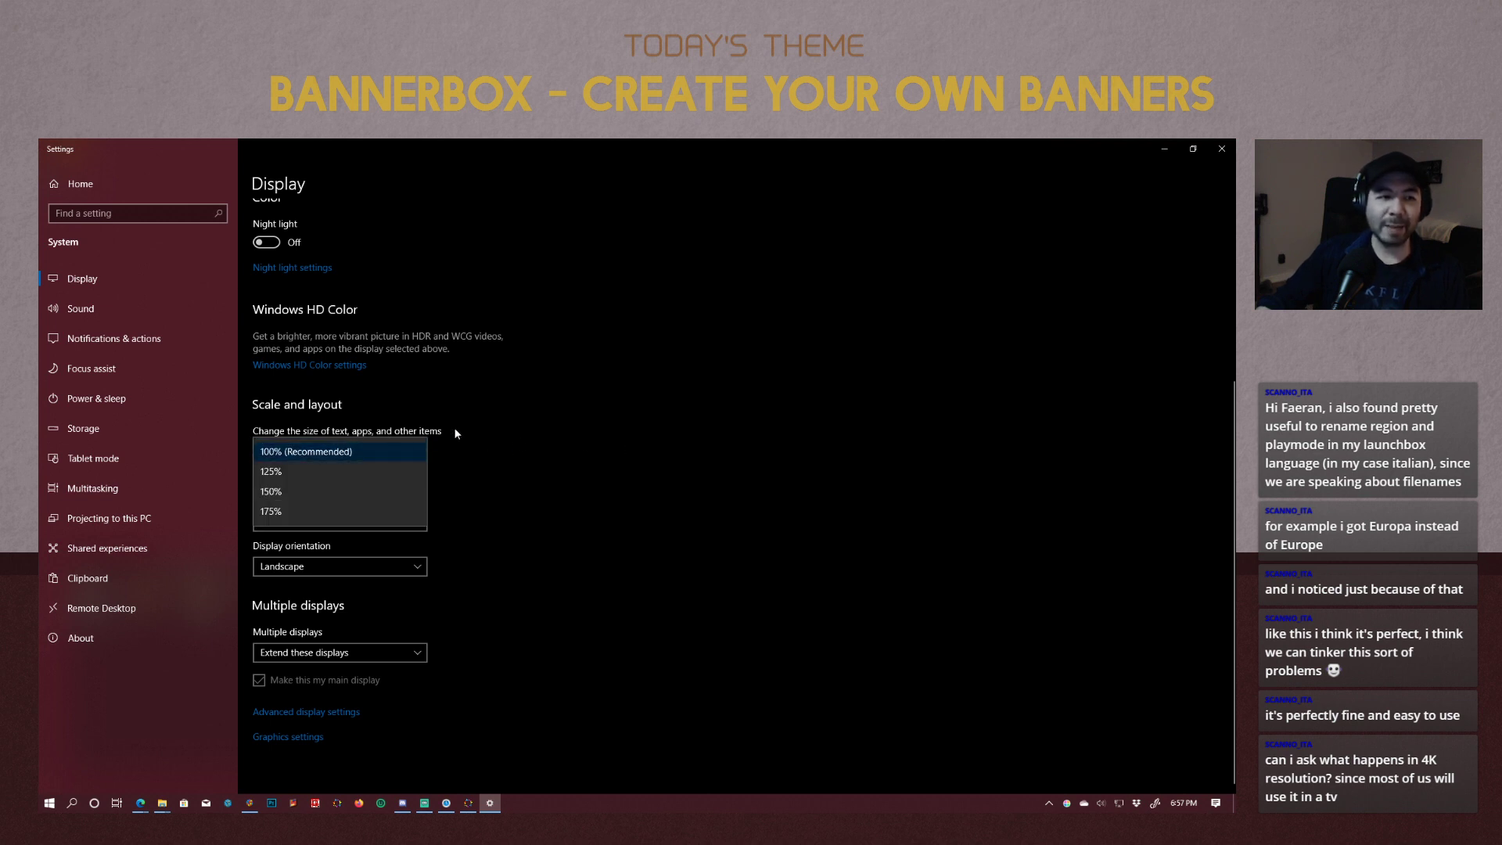
left_click(739, 403)
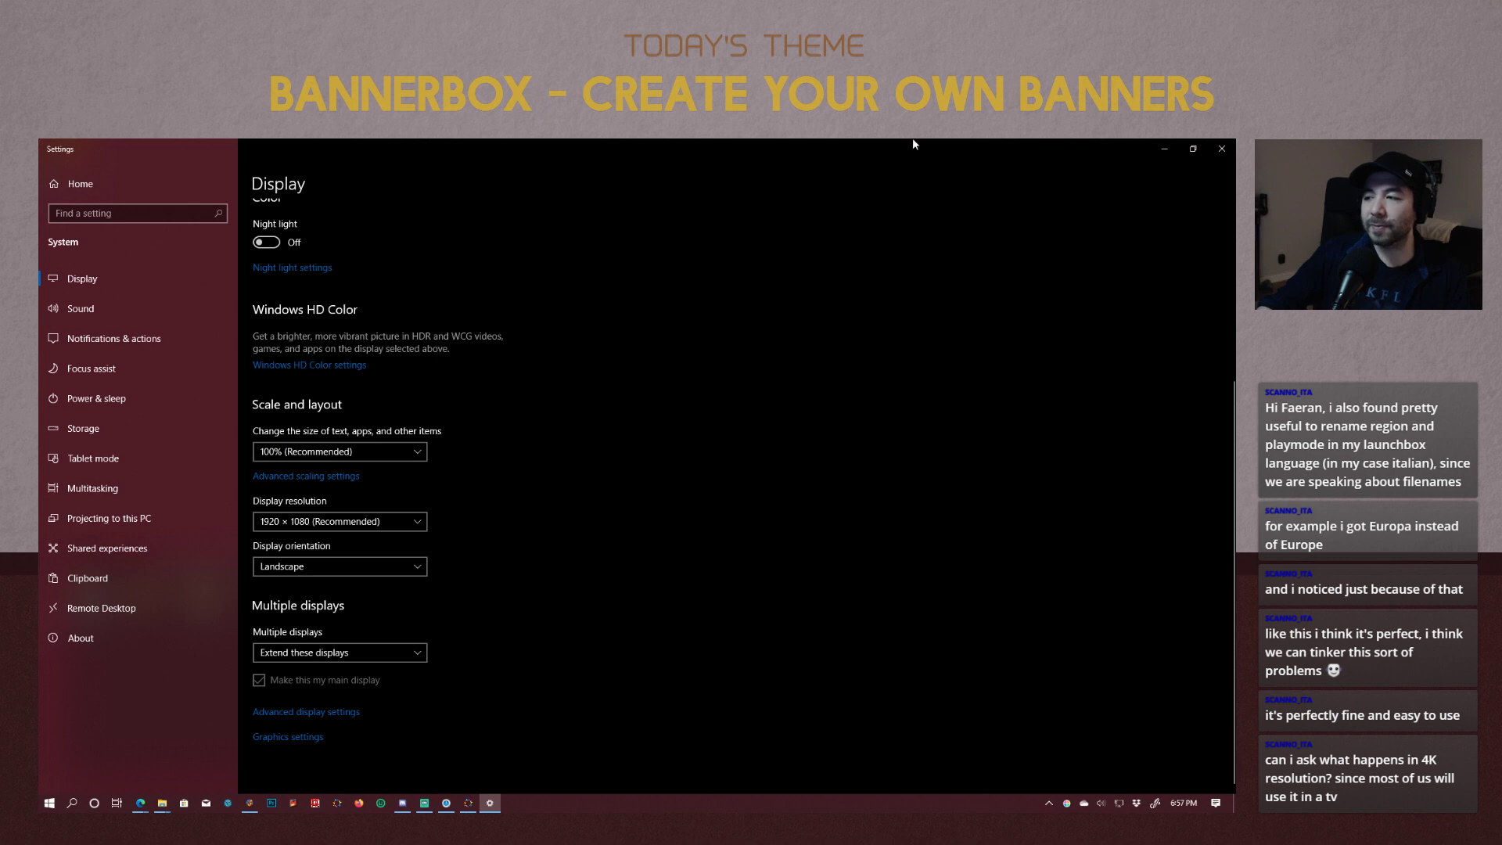
Minimize the Settings window and move the Platform Top Image folder window clear of the other folder windows.
left_click(1166, 152)
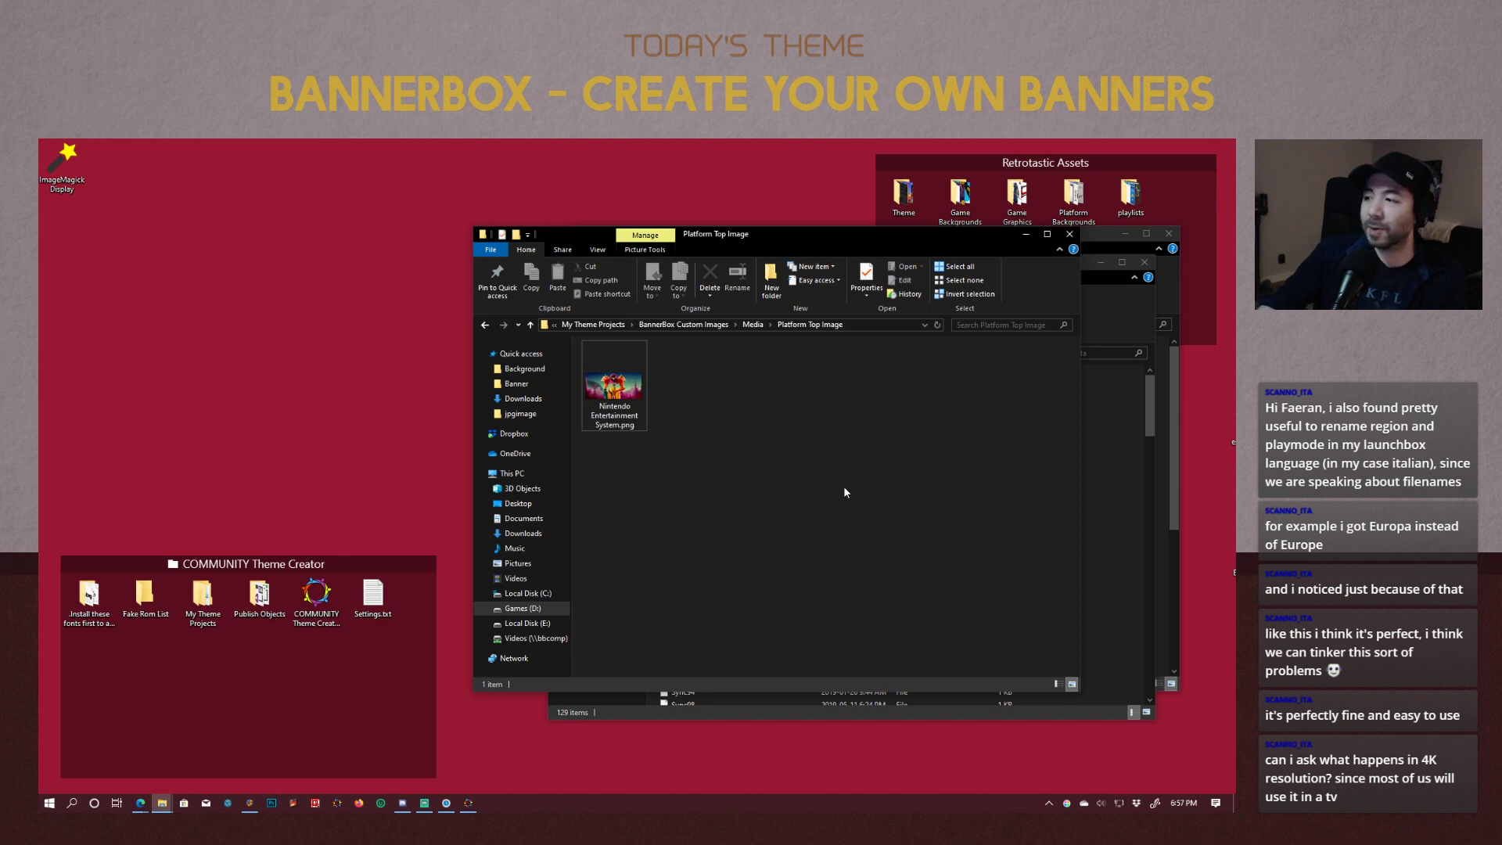
left_click_drag(825, 241, 967, 329)
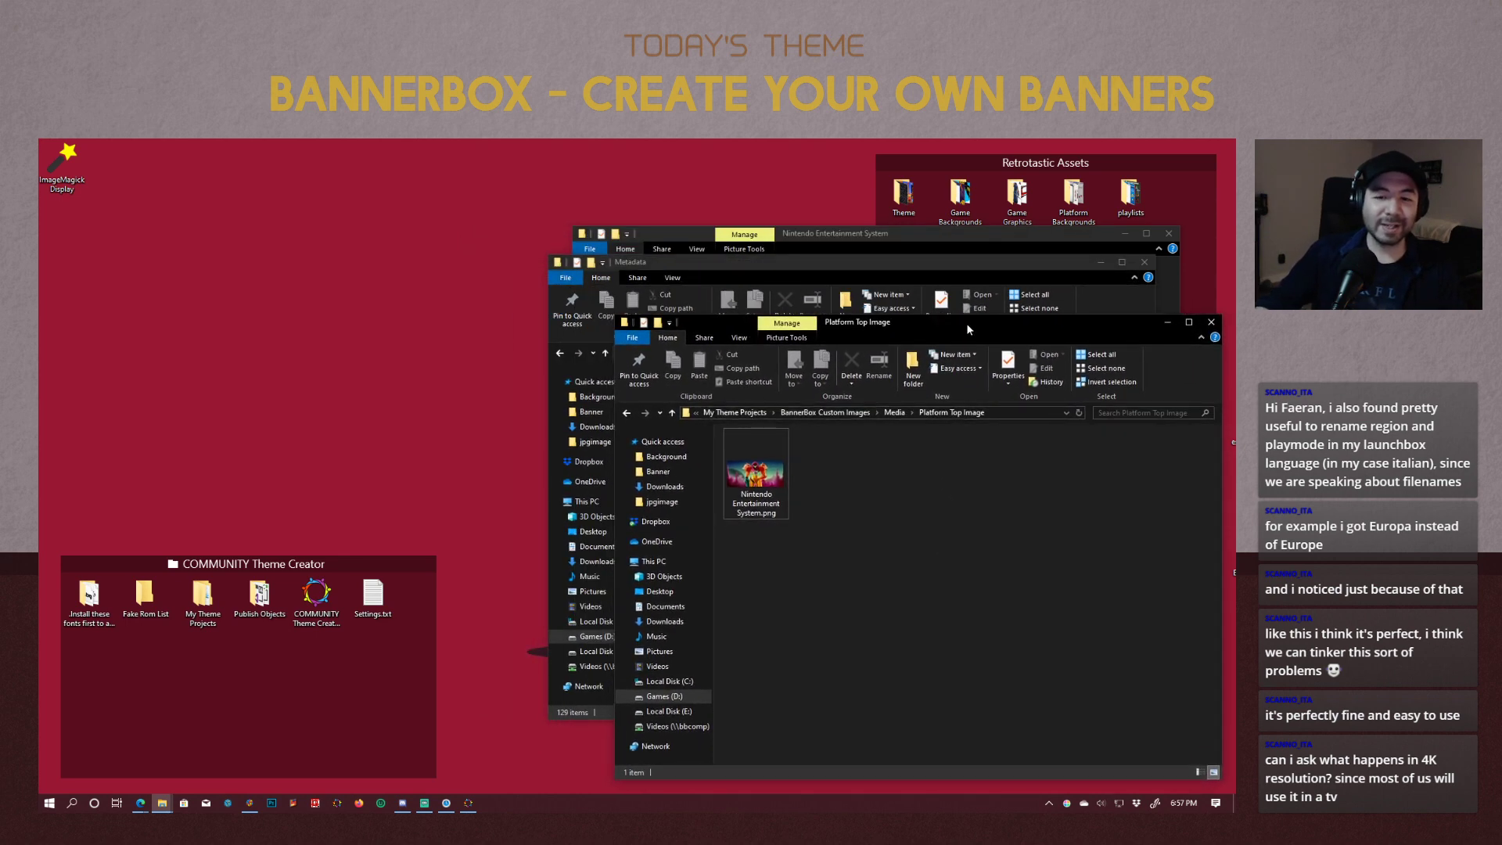
left_click(522, 524)
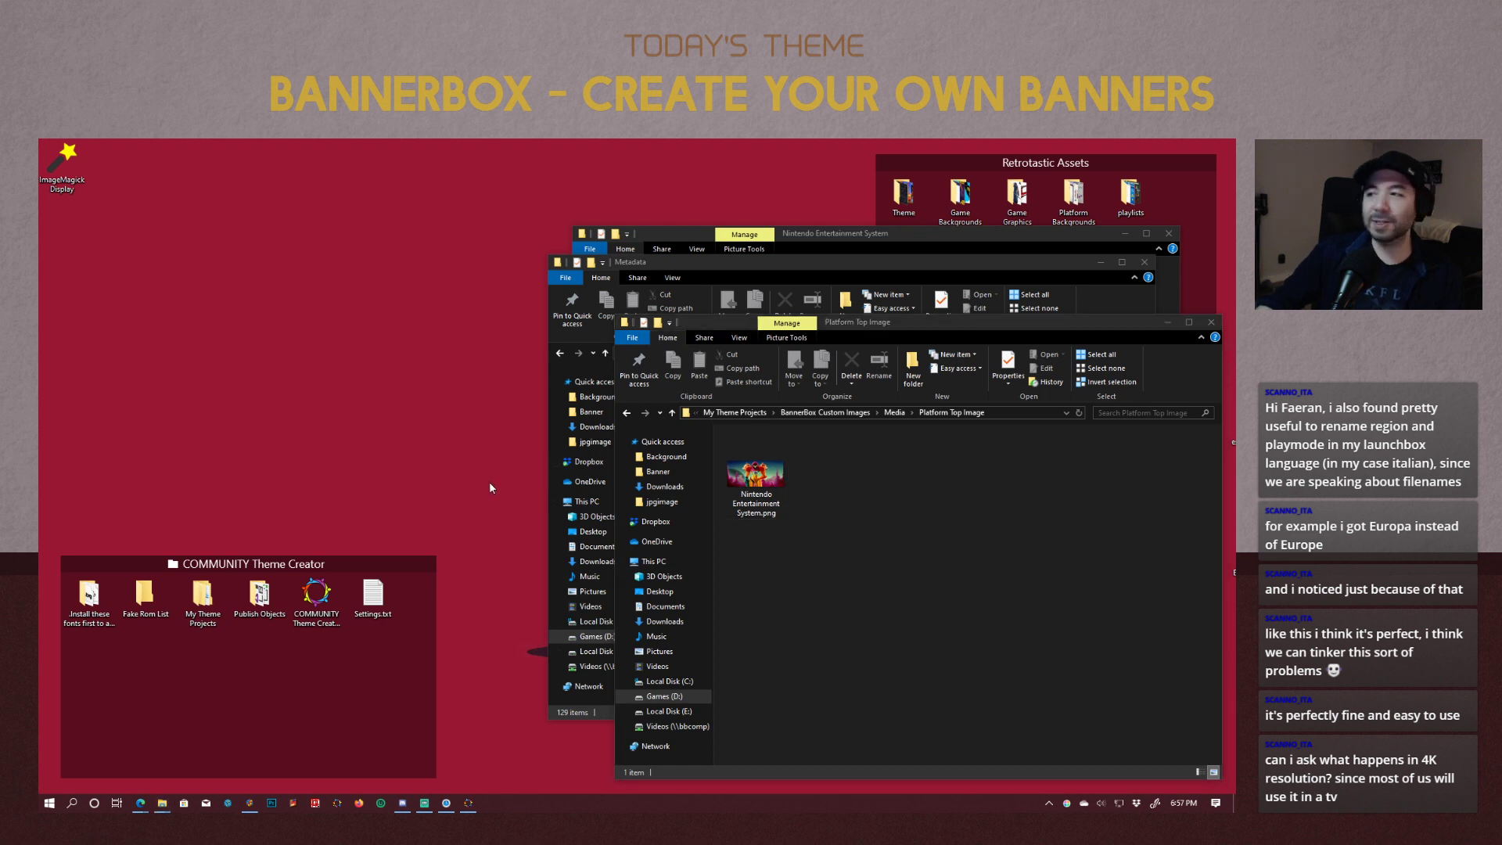
Switch to the Community Theme Creator and preview the Theme-level CustomGameImage1 banner for Mario Clash on Nintendo Virtual Boy.
left_click(468, 803)
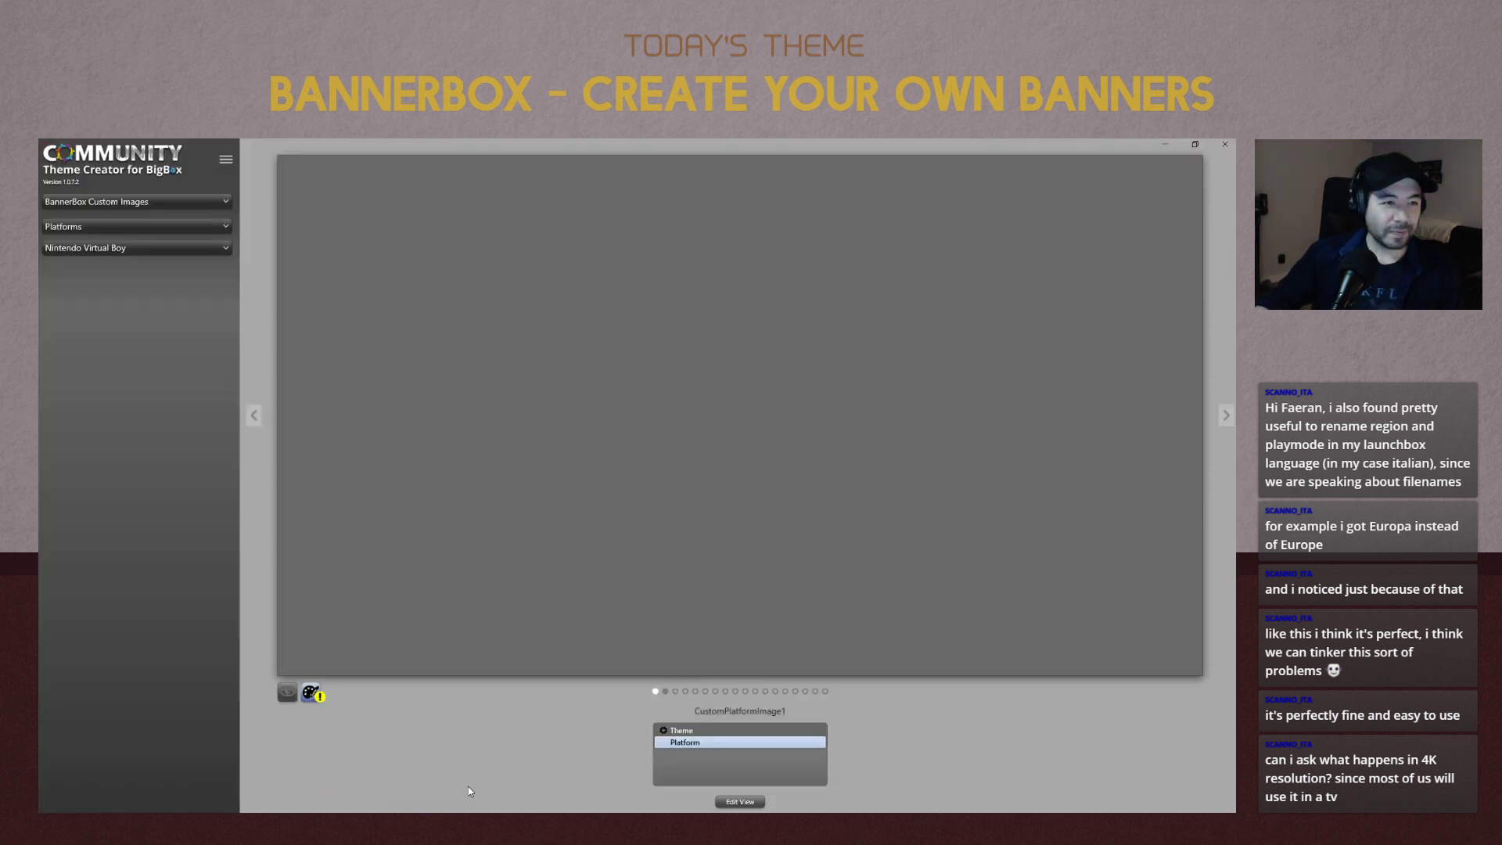
left_click(678, 733)
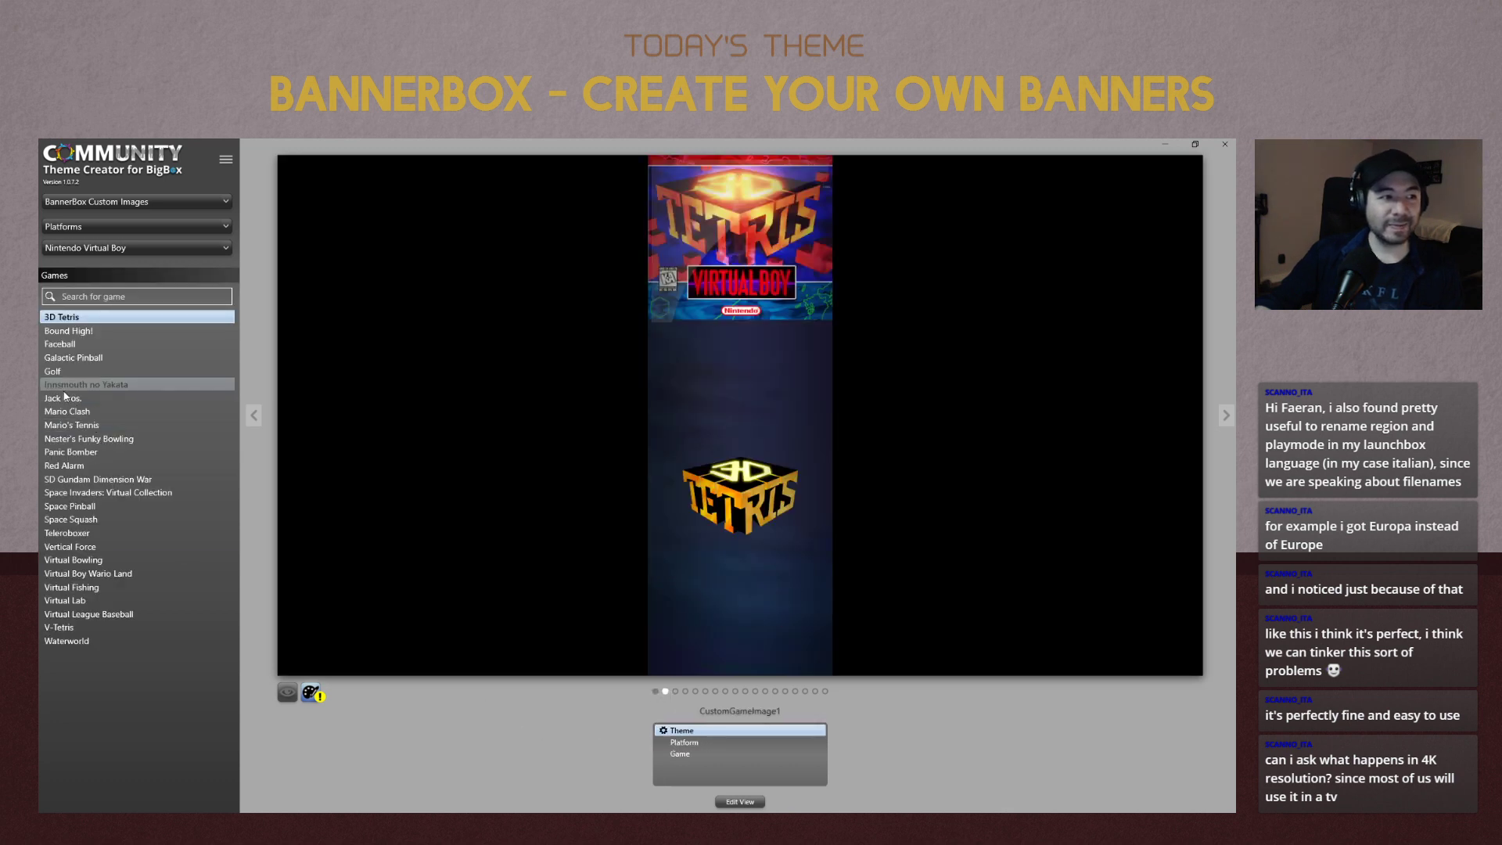
left_click(117, 410)
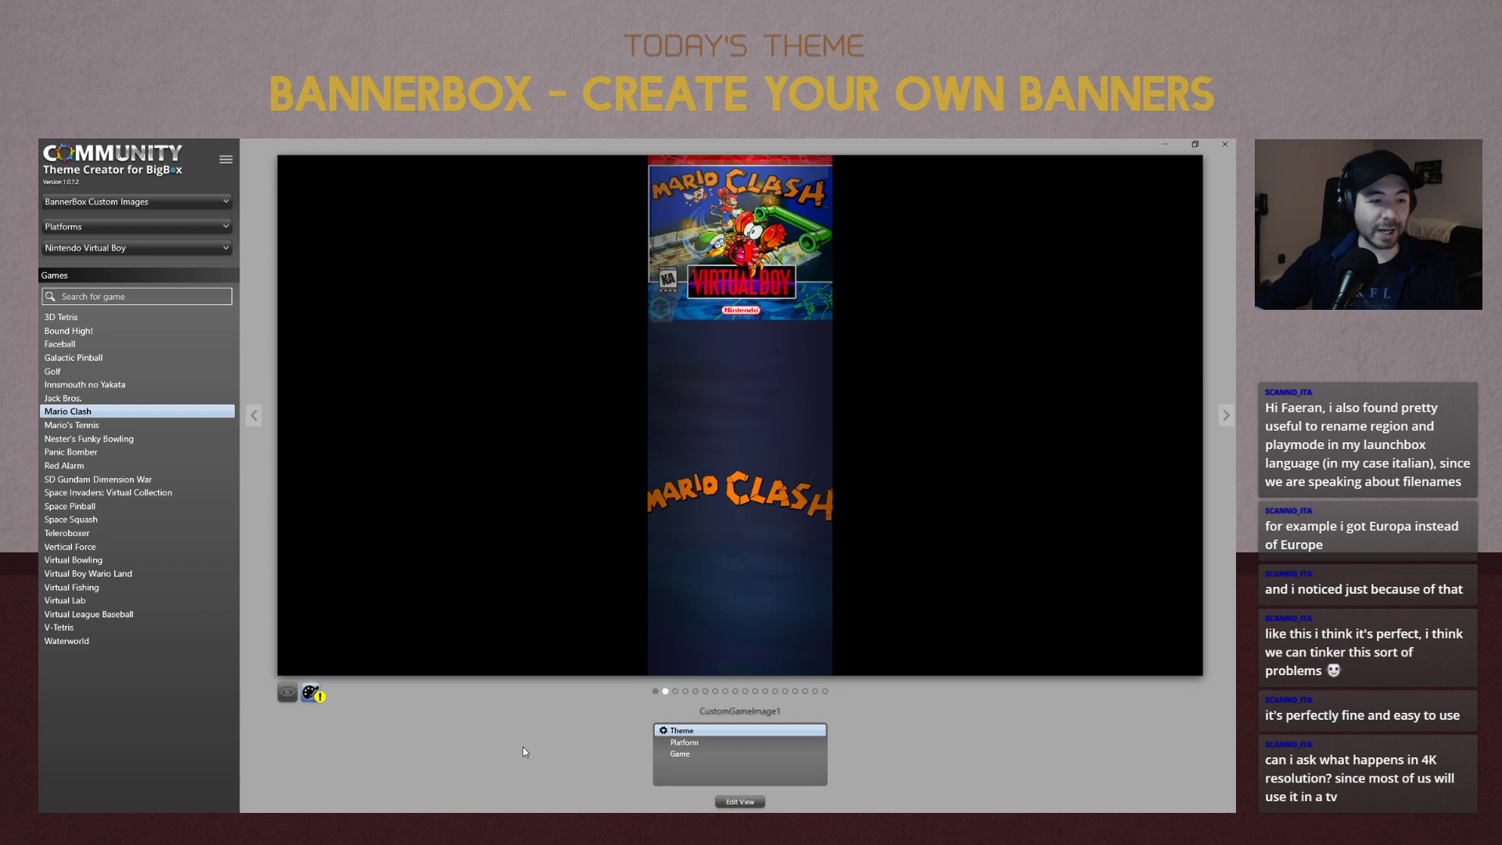
left_click(179, 202)
left_click(188, 197)
Switch to Microsoft Edge, search the web for "epic noir theme" in a new tab, and open the RetroPie forum topic "Epic Noir - Dark Mode Theme".
key("super")
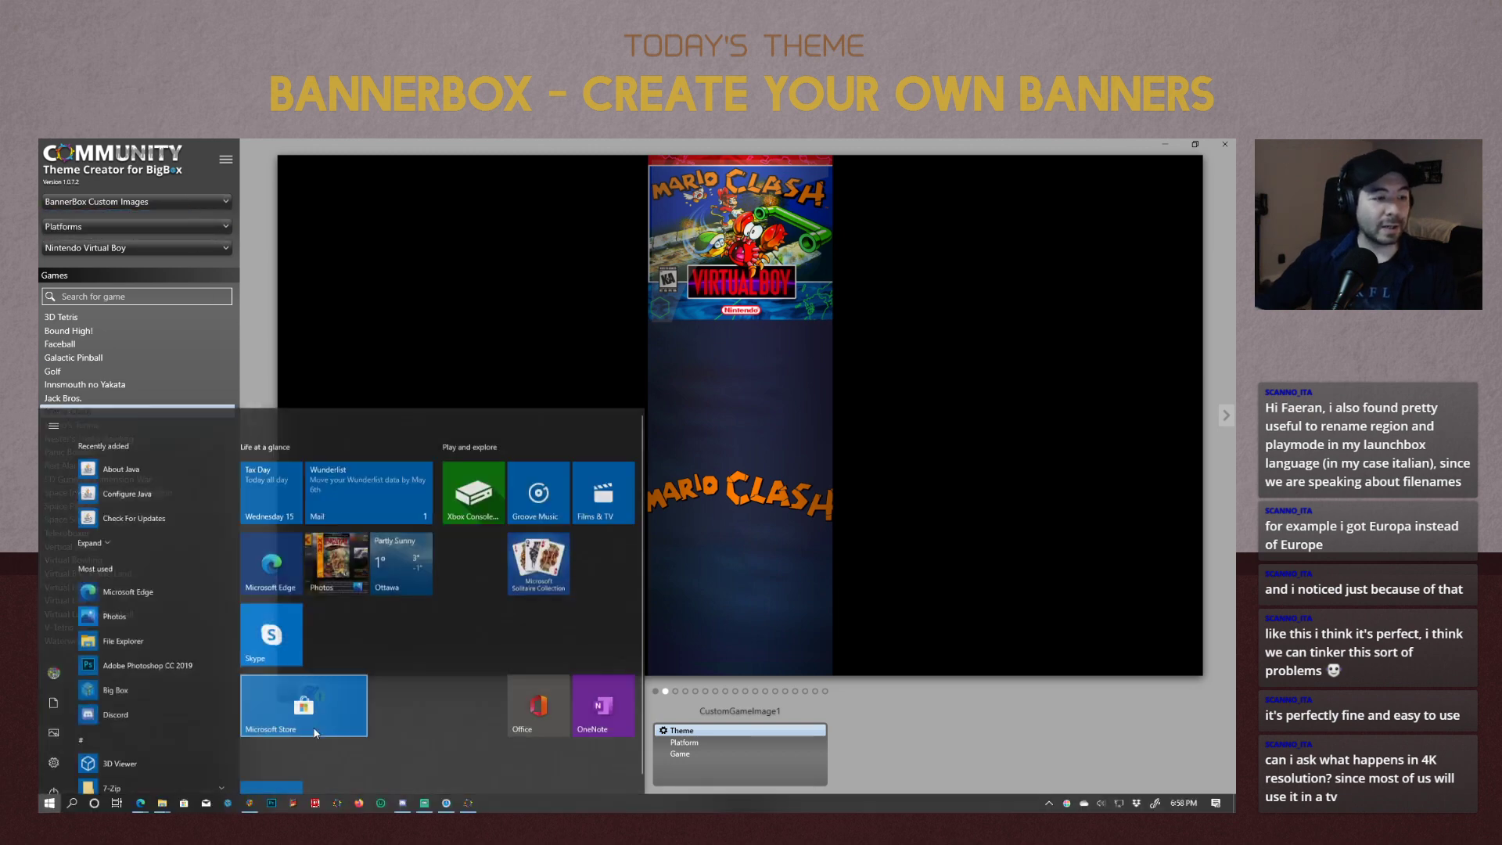
mouse_move(139, 806)
left_click(104, 753)
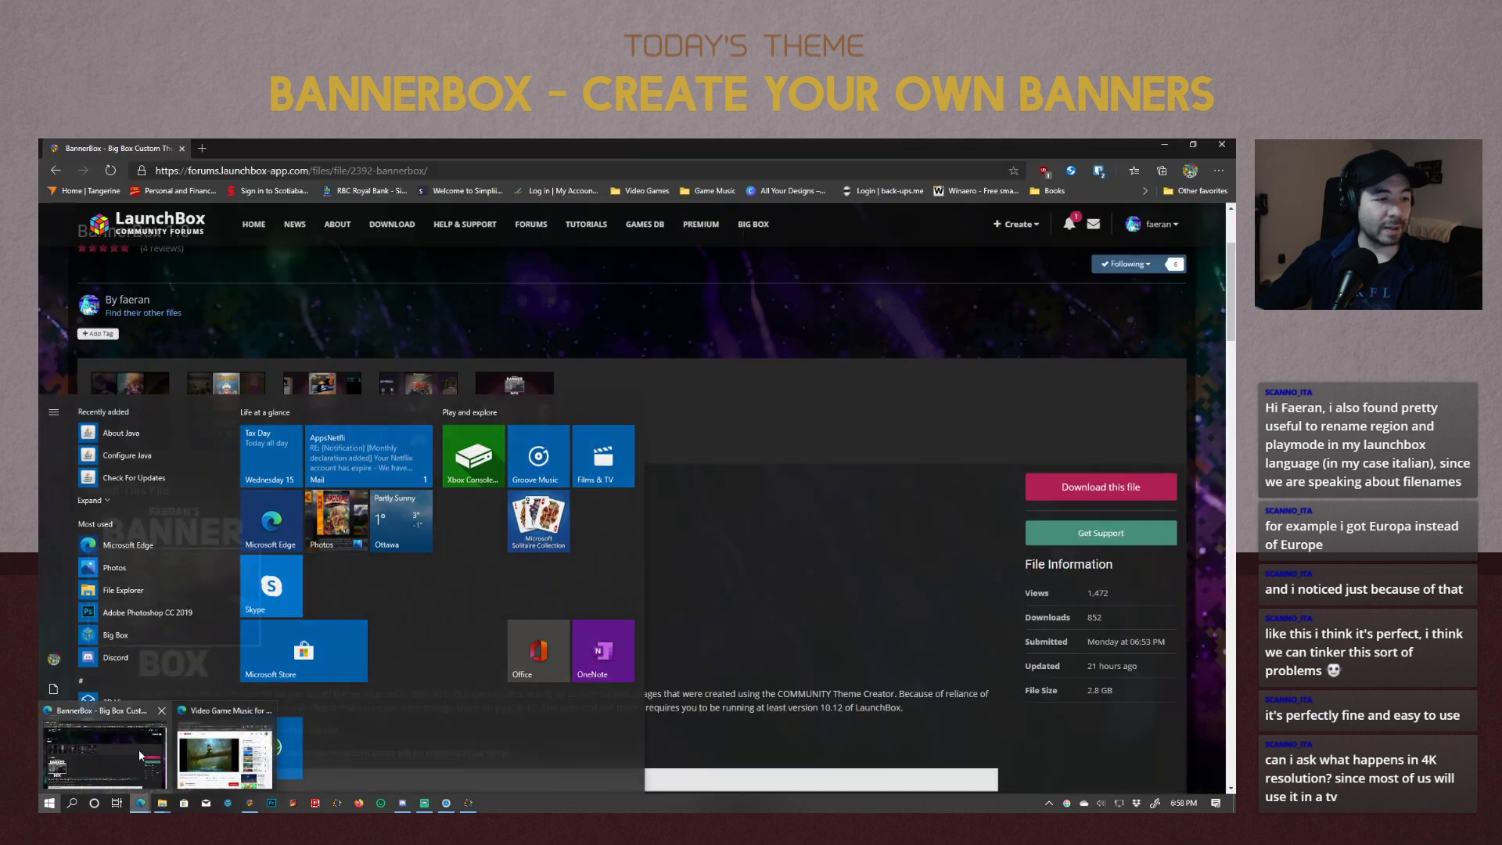
left_click(205, 148)
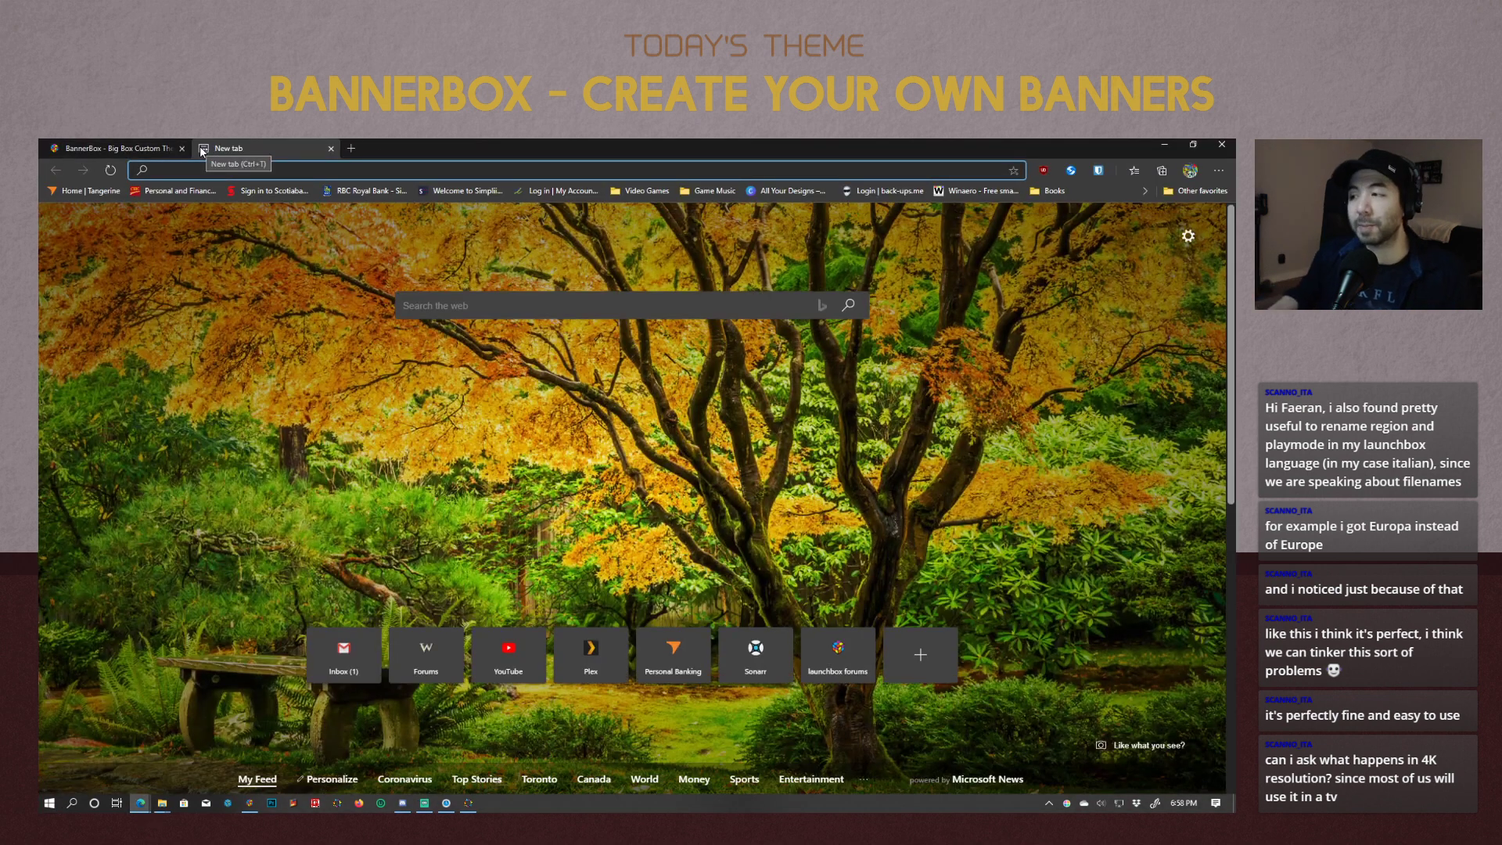
type("epi")
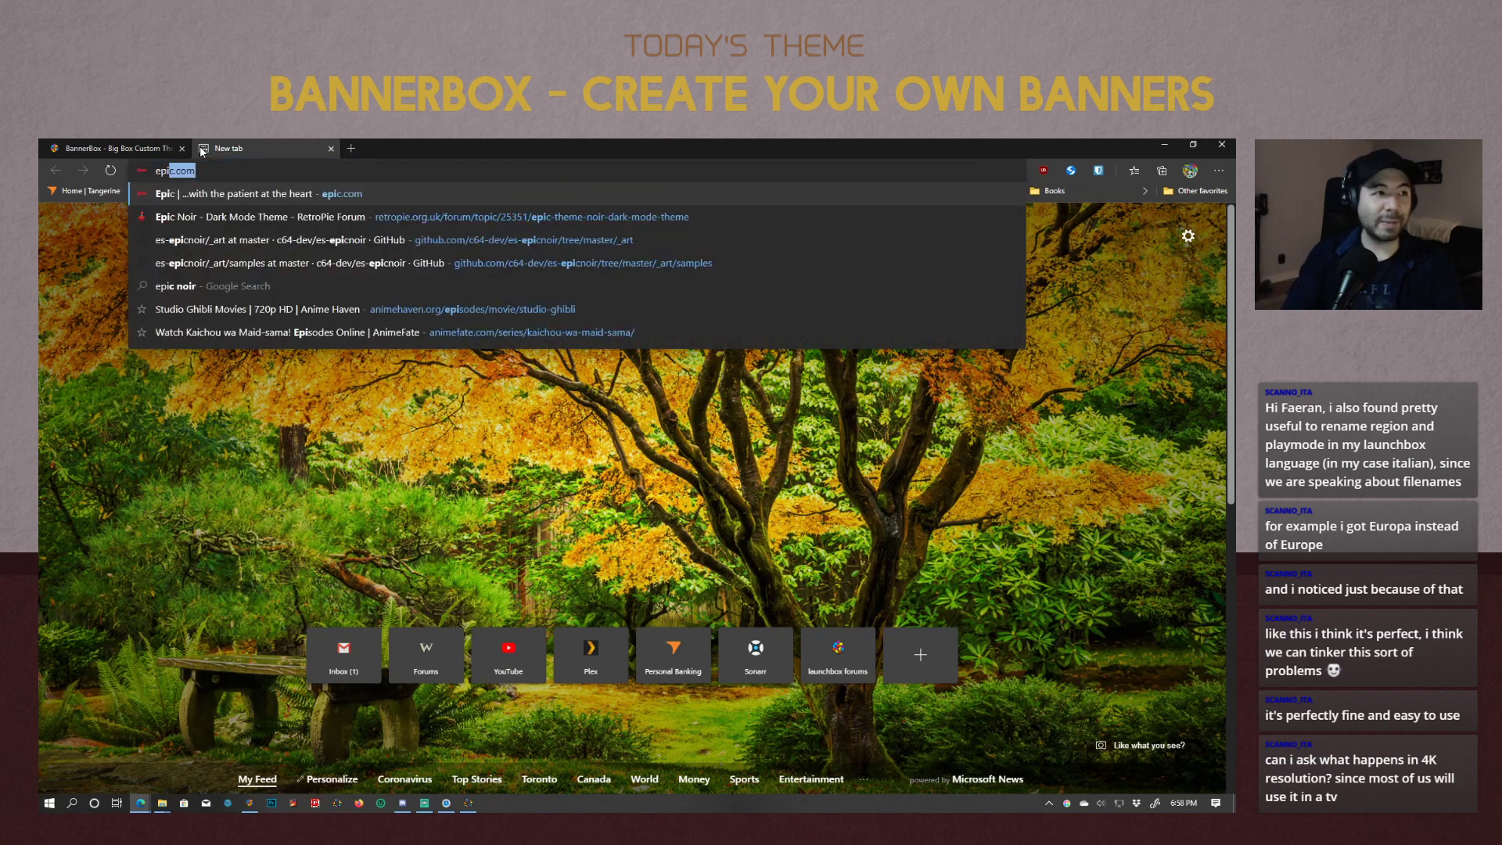
type("c noir th")
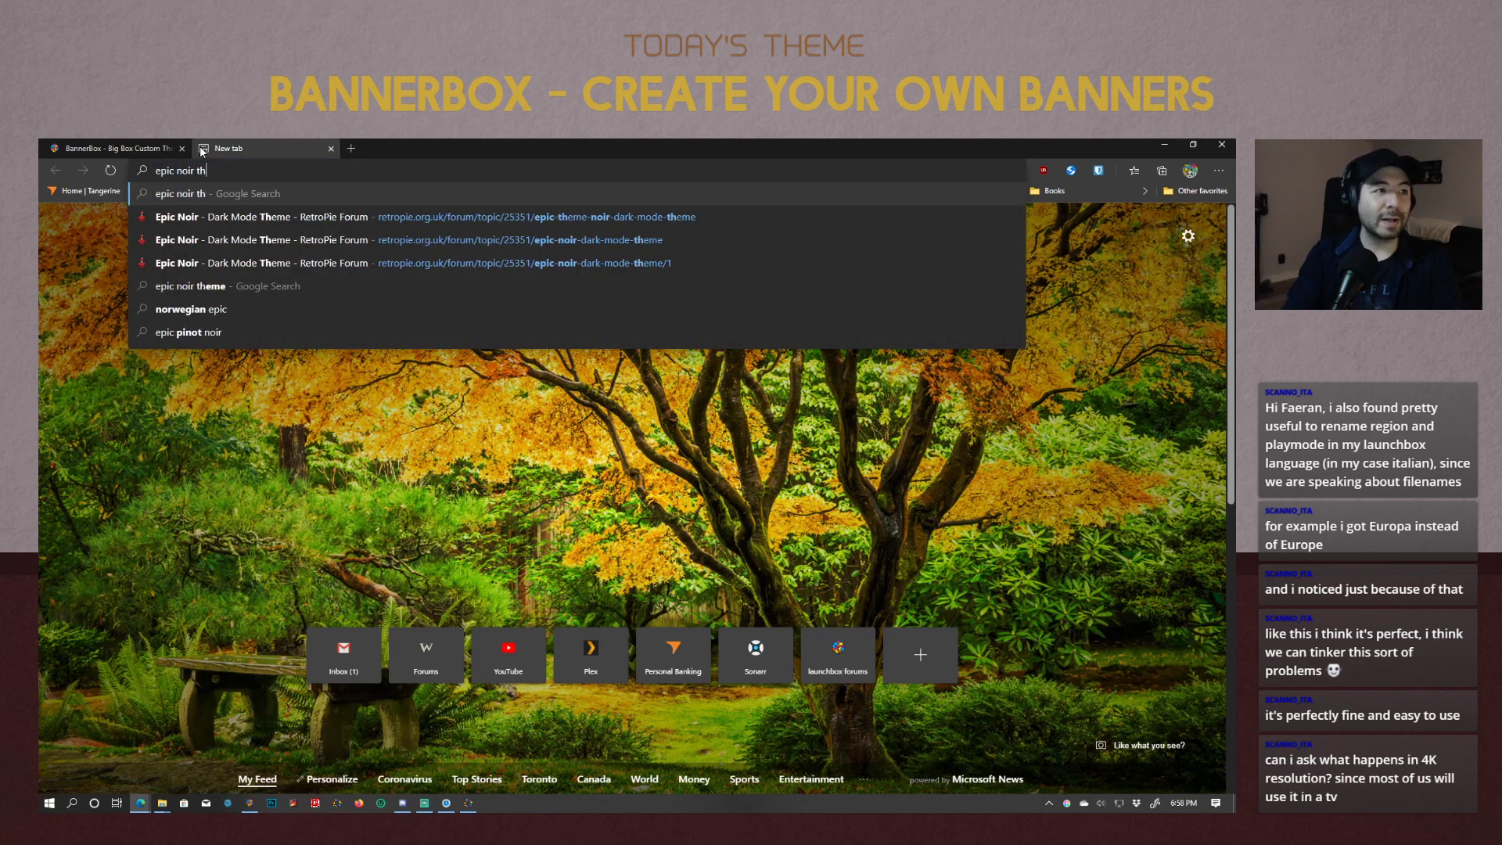
key("Return")
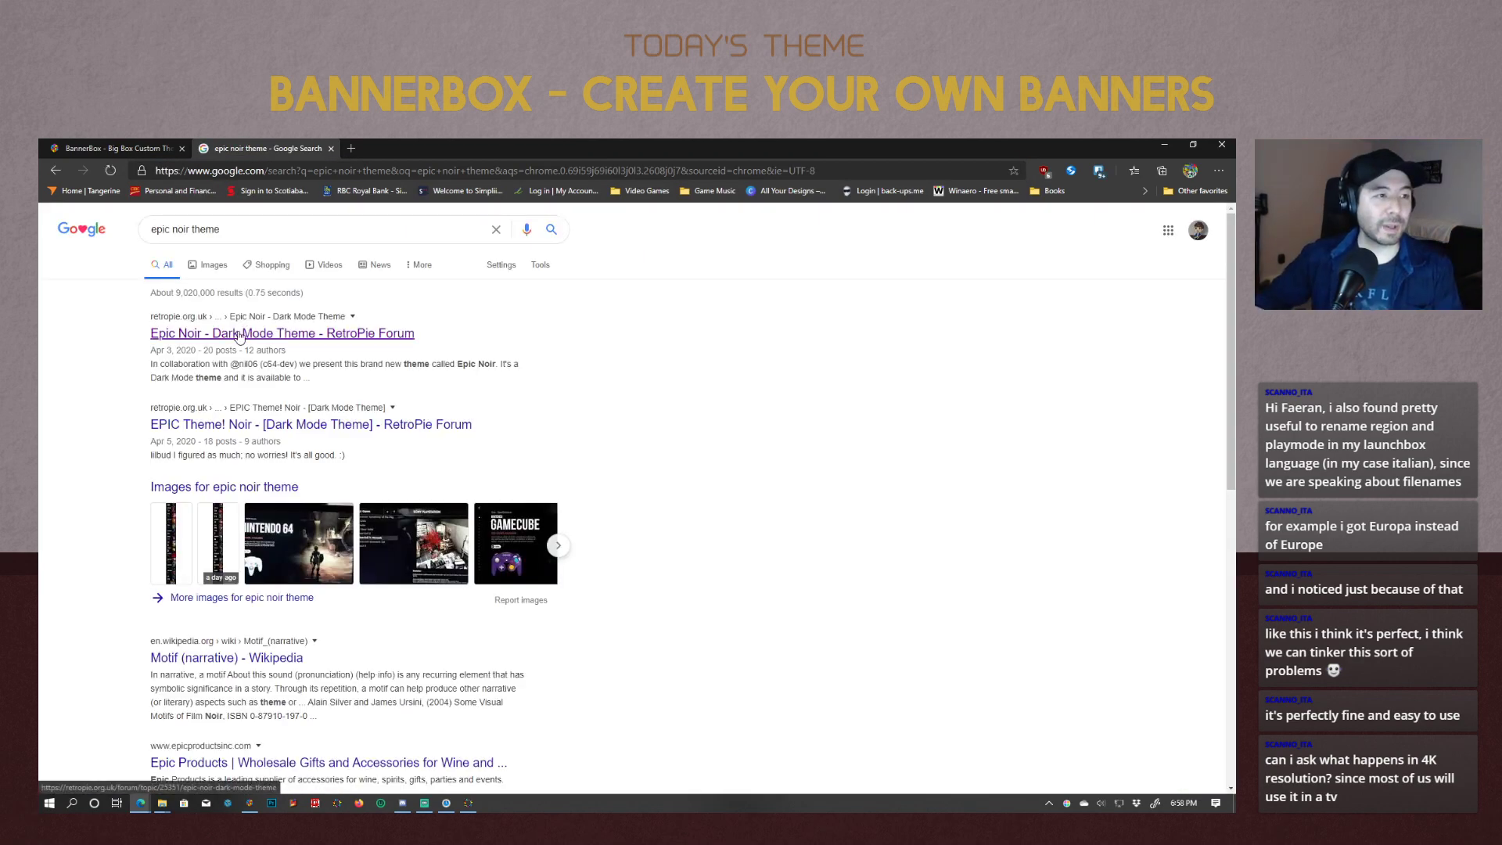
left_click(238, 332)
Examine the Epic Noir system screen artwork from Arcade through Gameboy Advance, and briefly check the date in the system calendar.
scroll(212, 500, "down", 10)
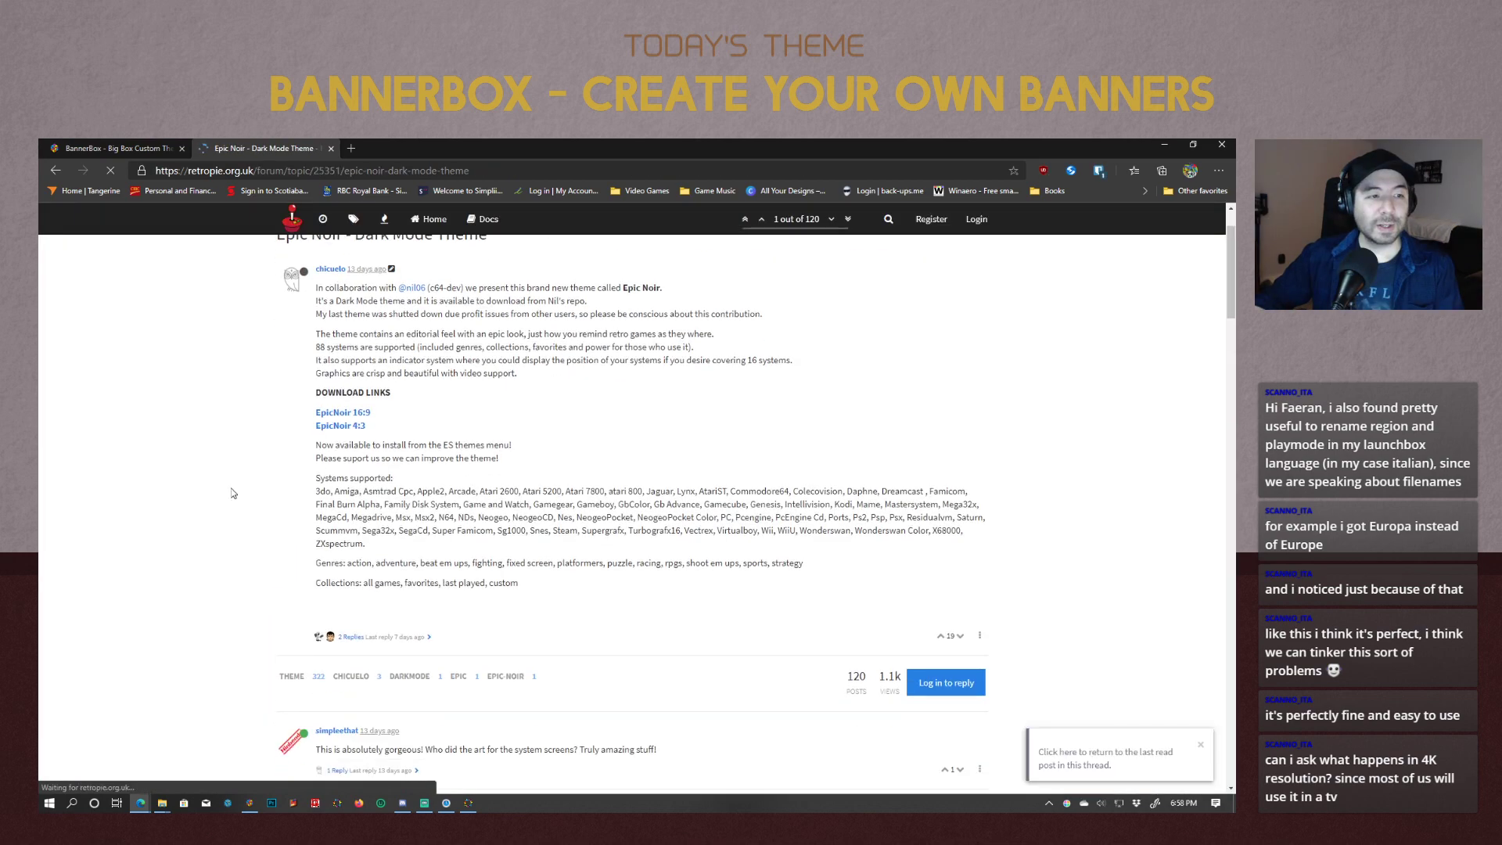
scroll(217, 498, "up", 8)
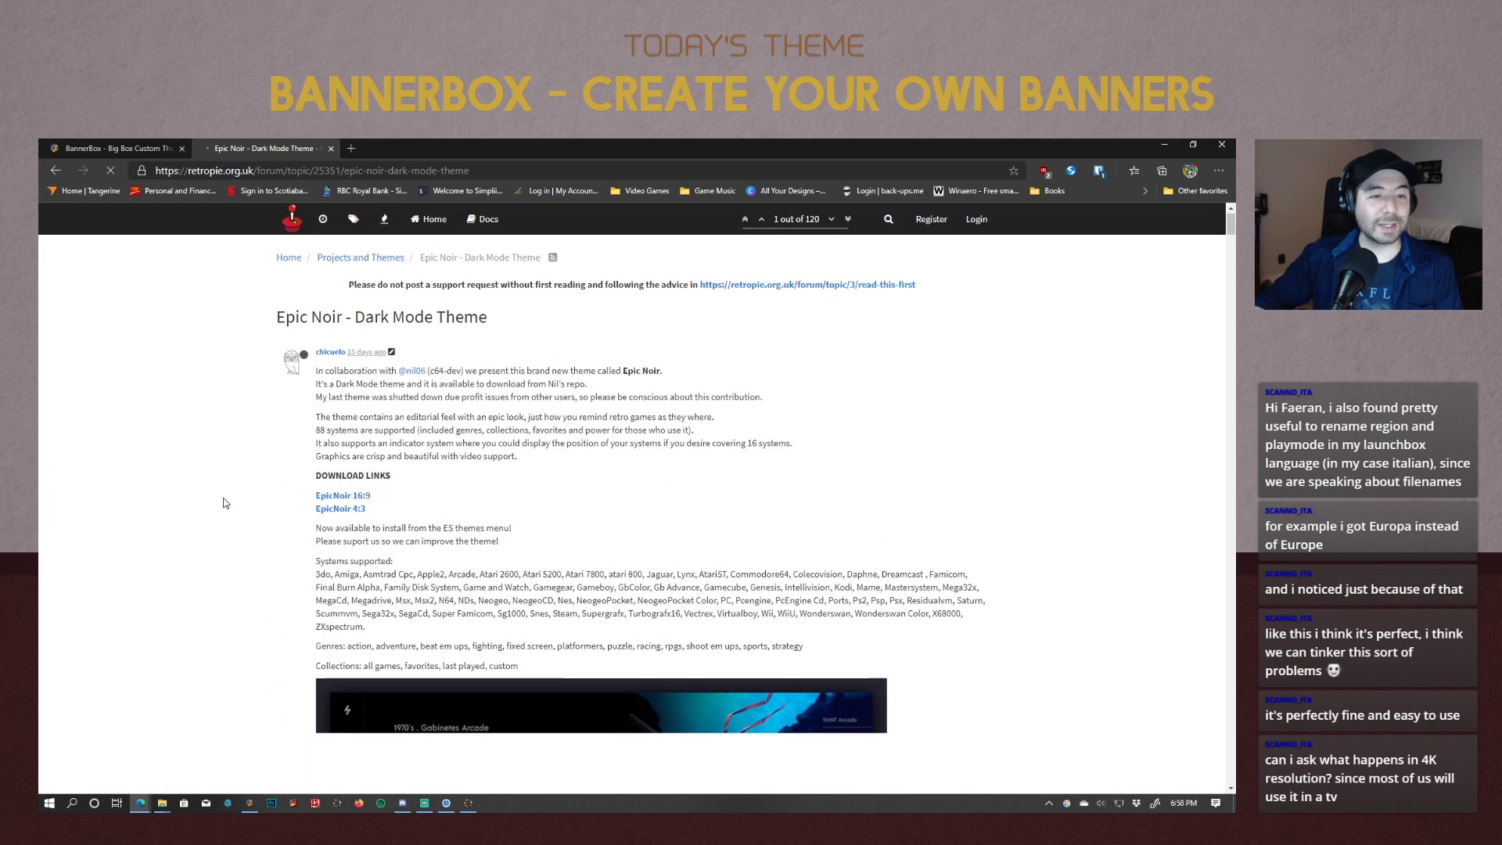
scroll(225, 503, "down", 2)
scroll(224, 503, "down", 3)
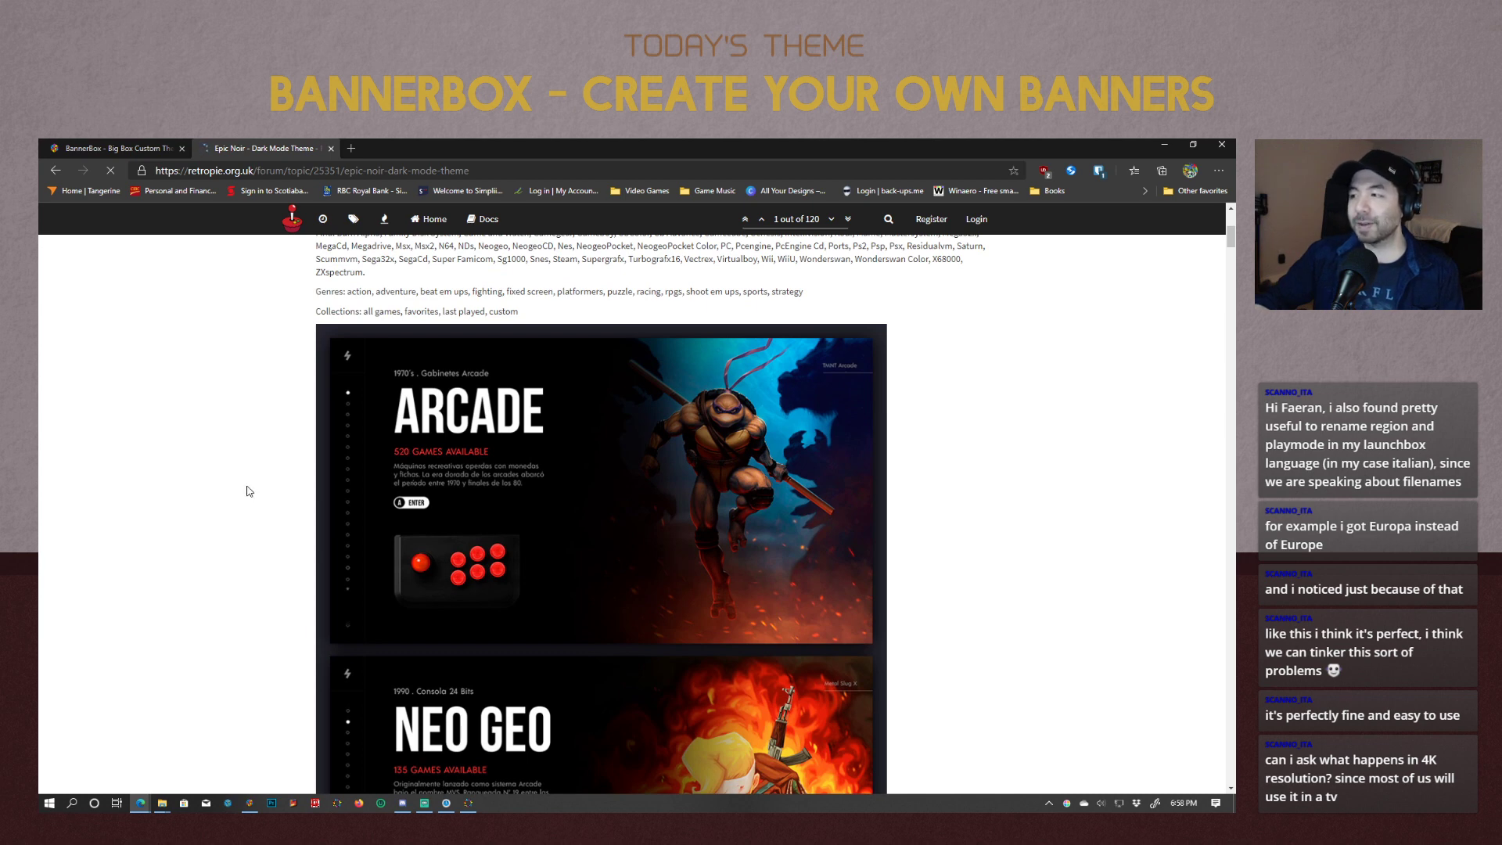
scroll(247, 490, "down", 4)
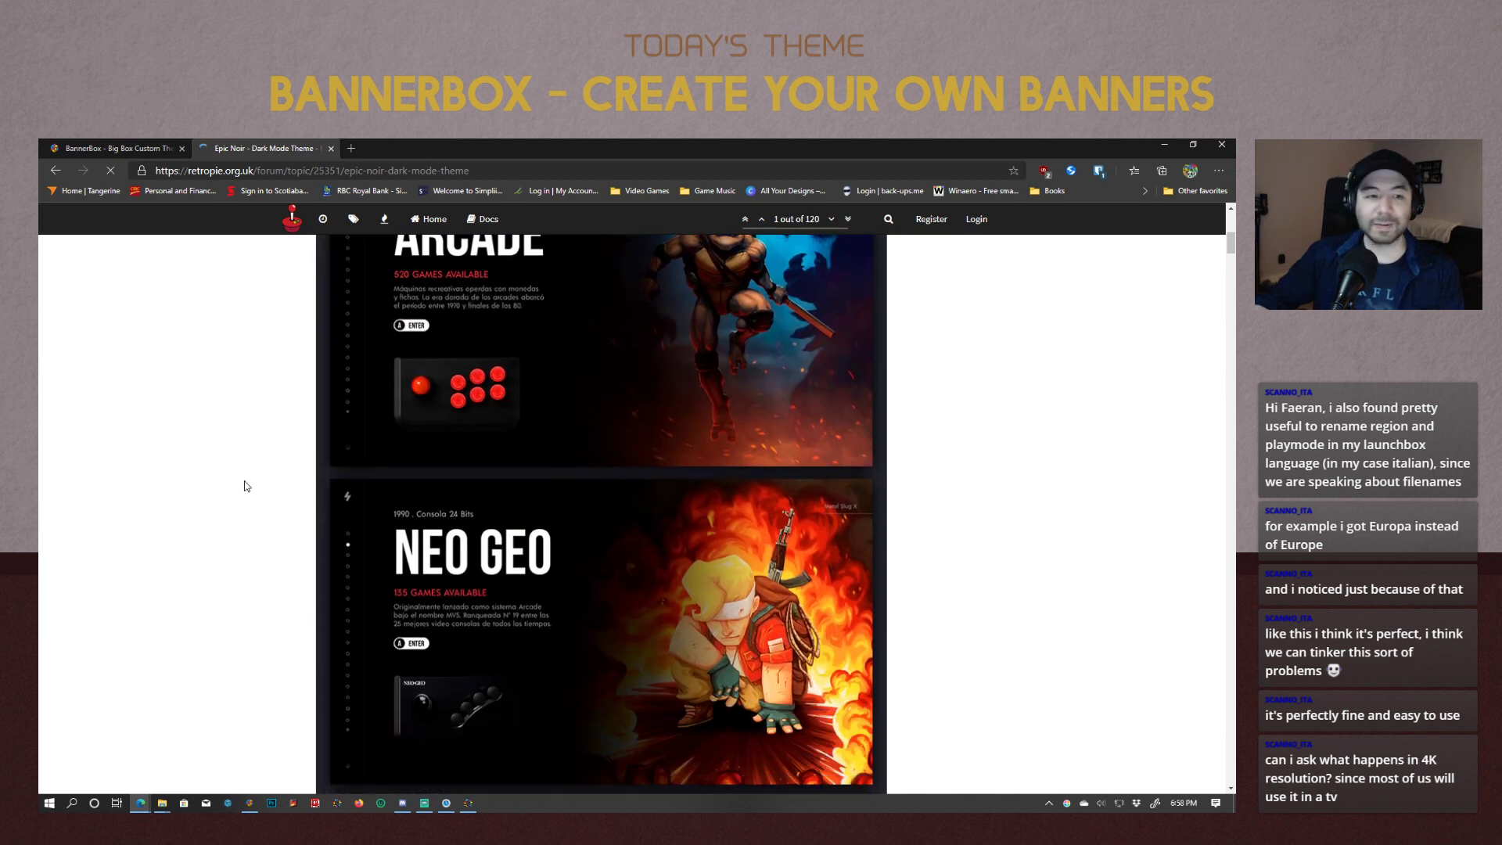
scroll(247, 490, "down", 5)
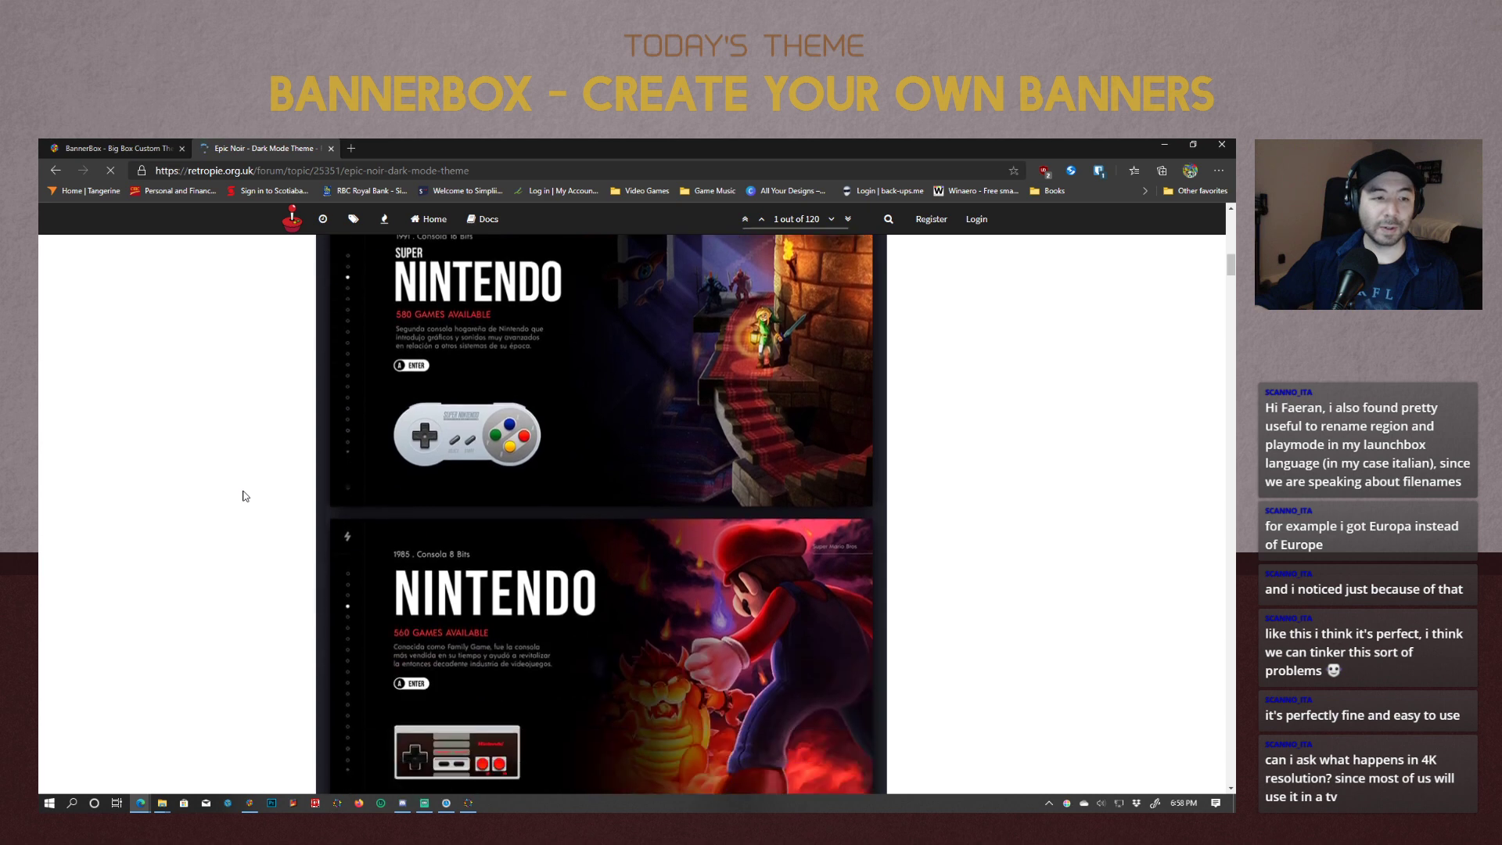
scroll(245, 493, "down", 6)
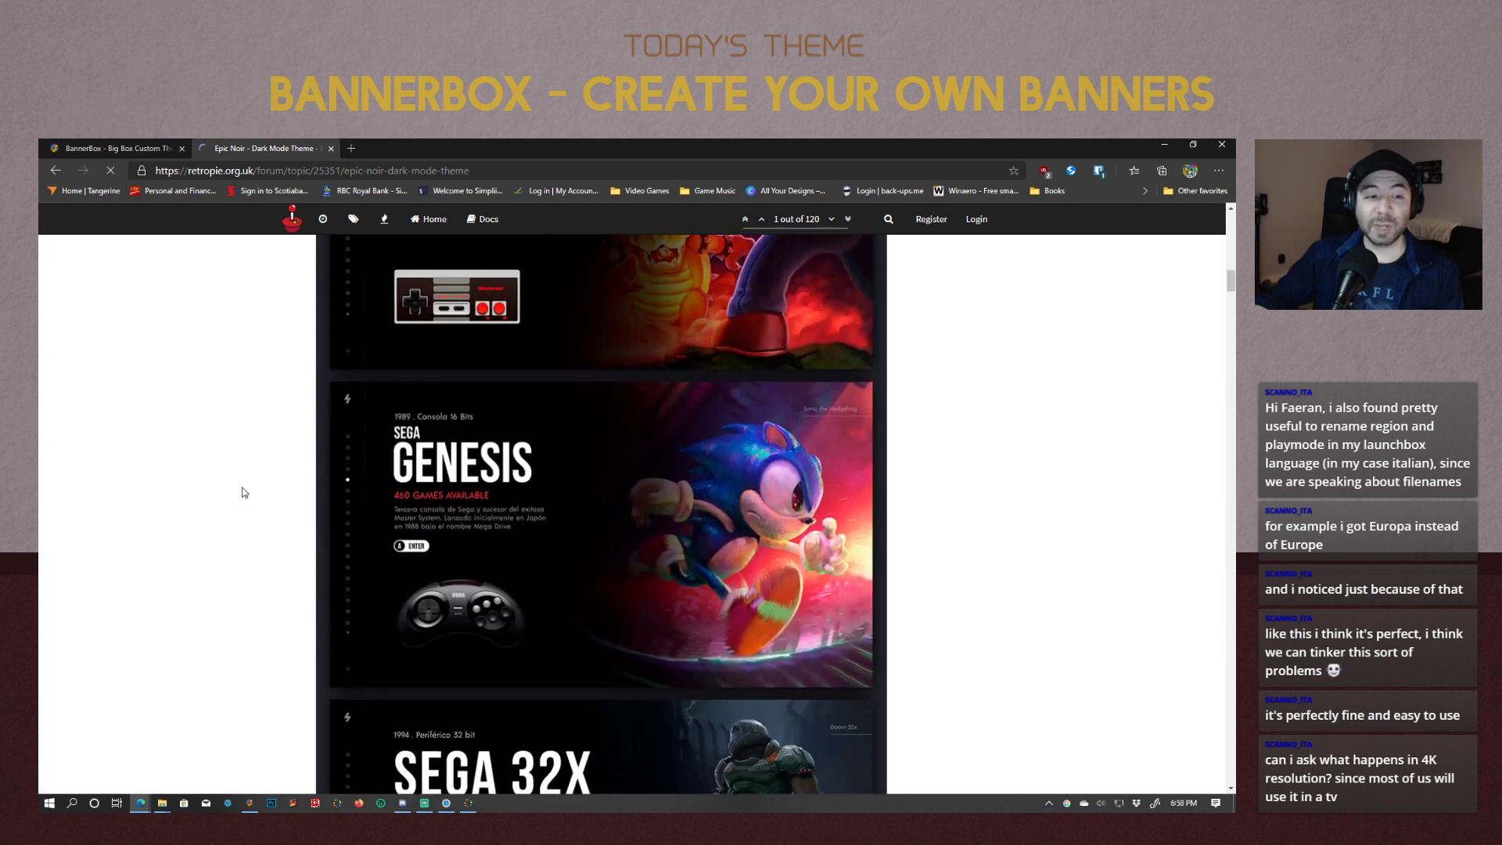
scroll(245, 493, "down", 6)
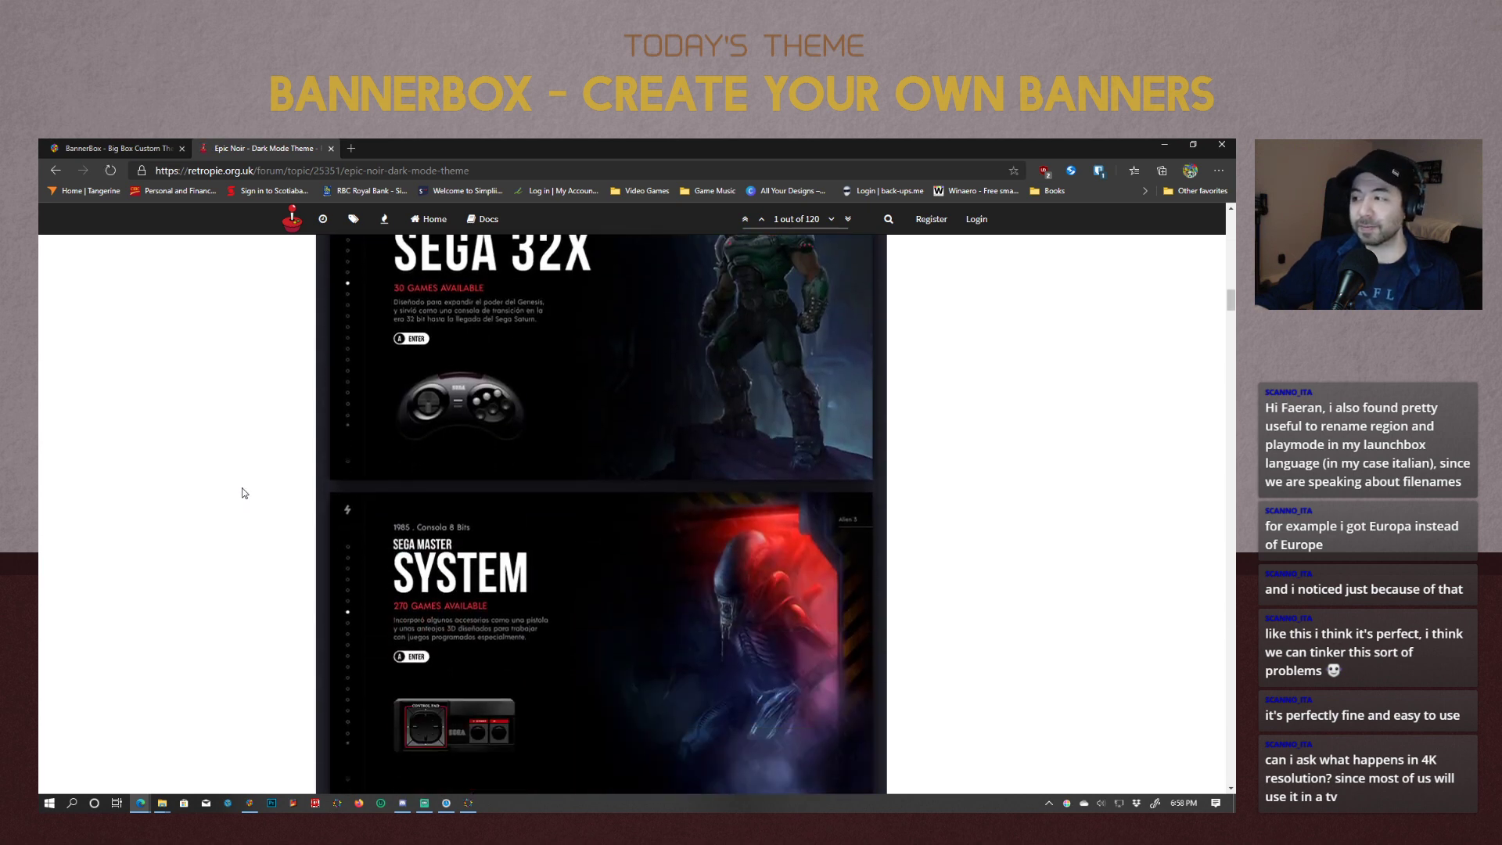
scroll(239, 493, "down", 2)
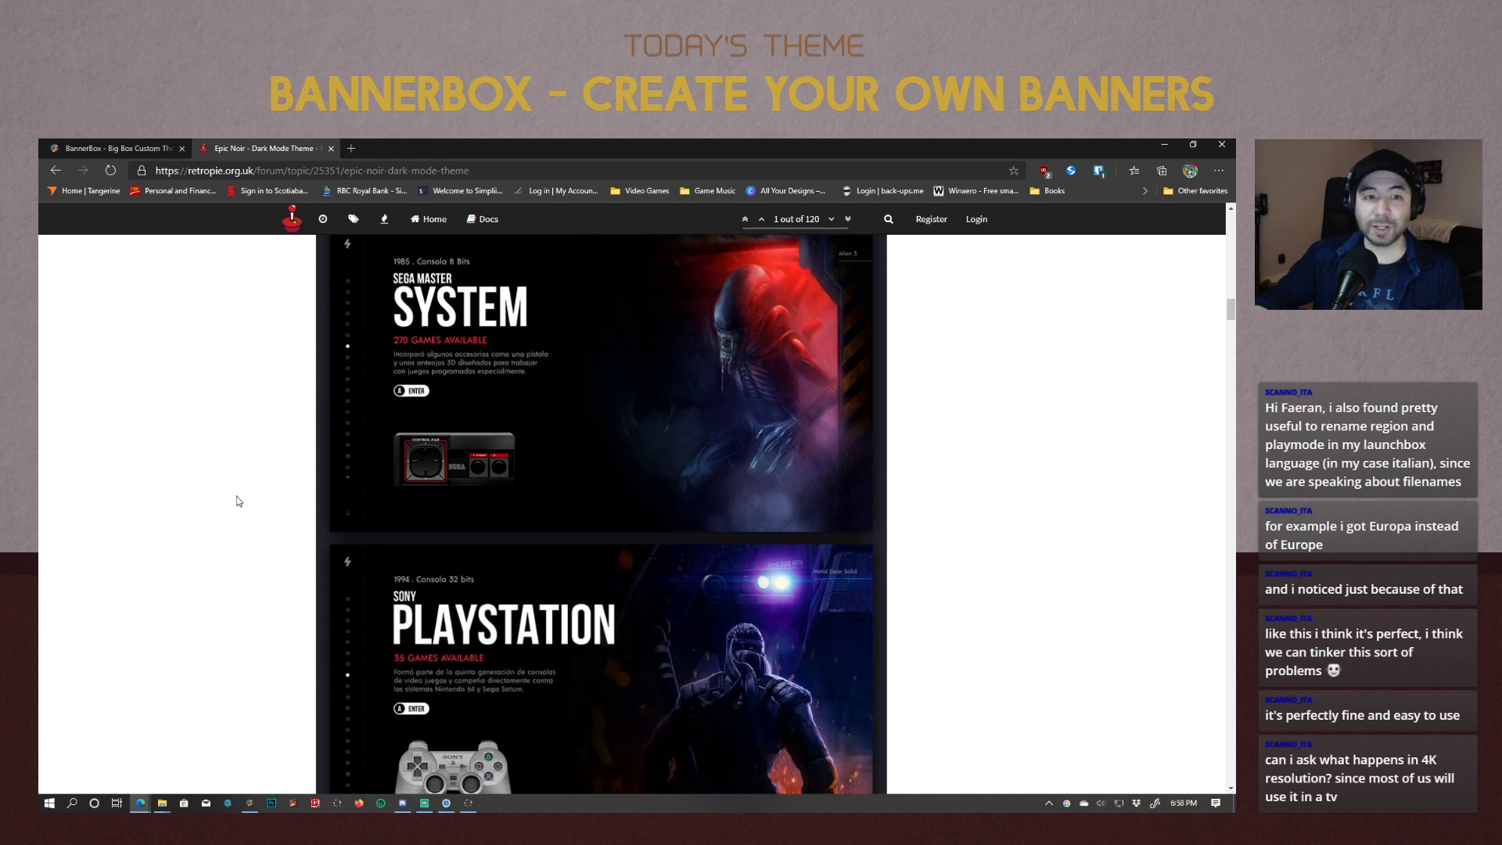
scroll(239, 500, "down", 3)
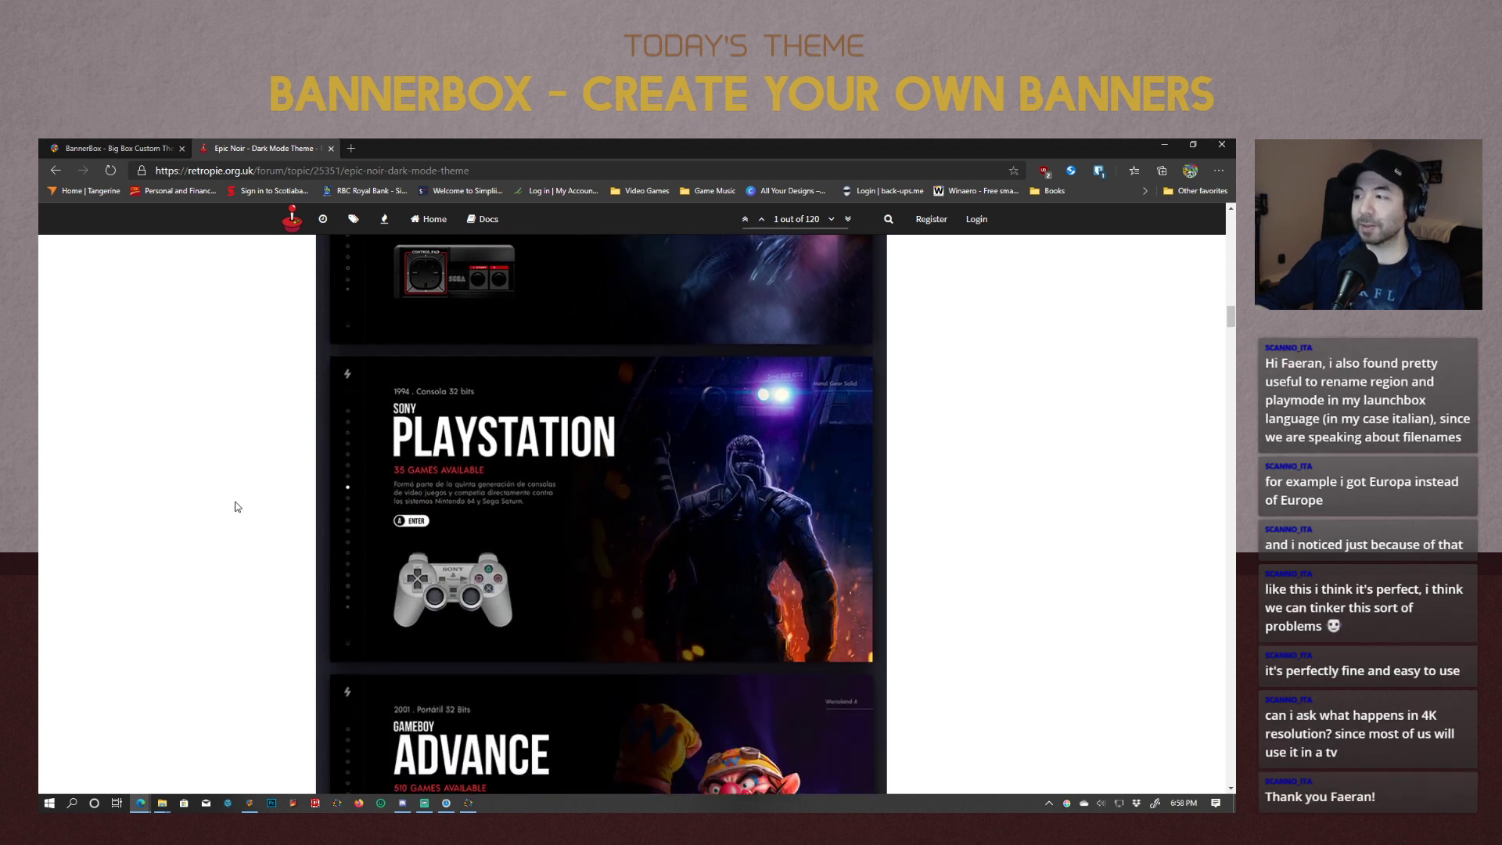
scroll(238, 505, "down", 3)
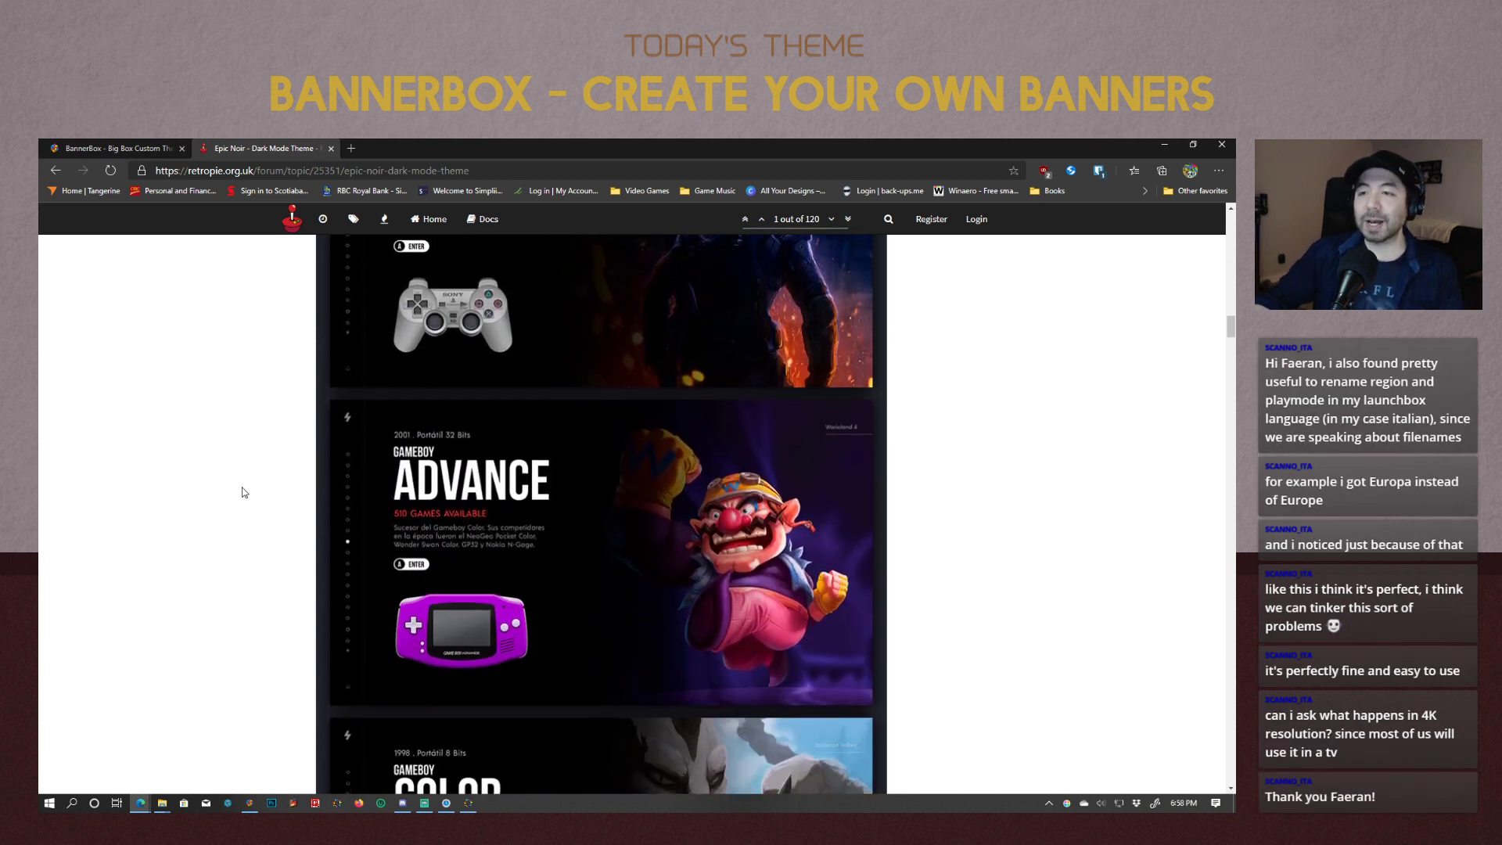
left_click(1188, 804)
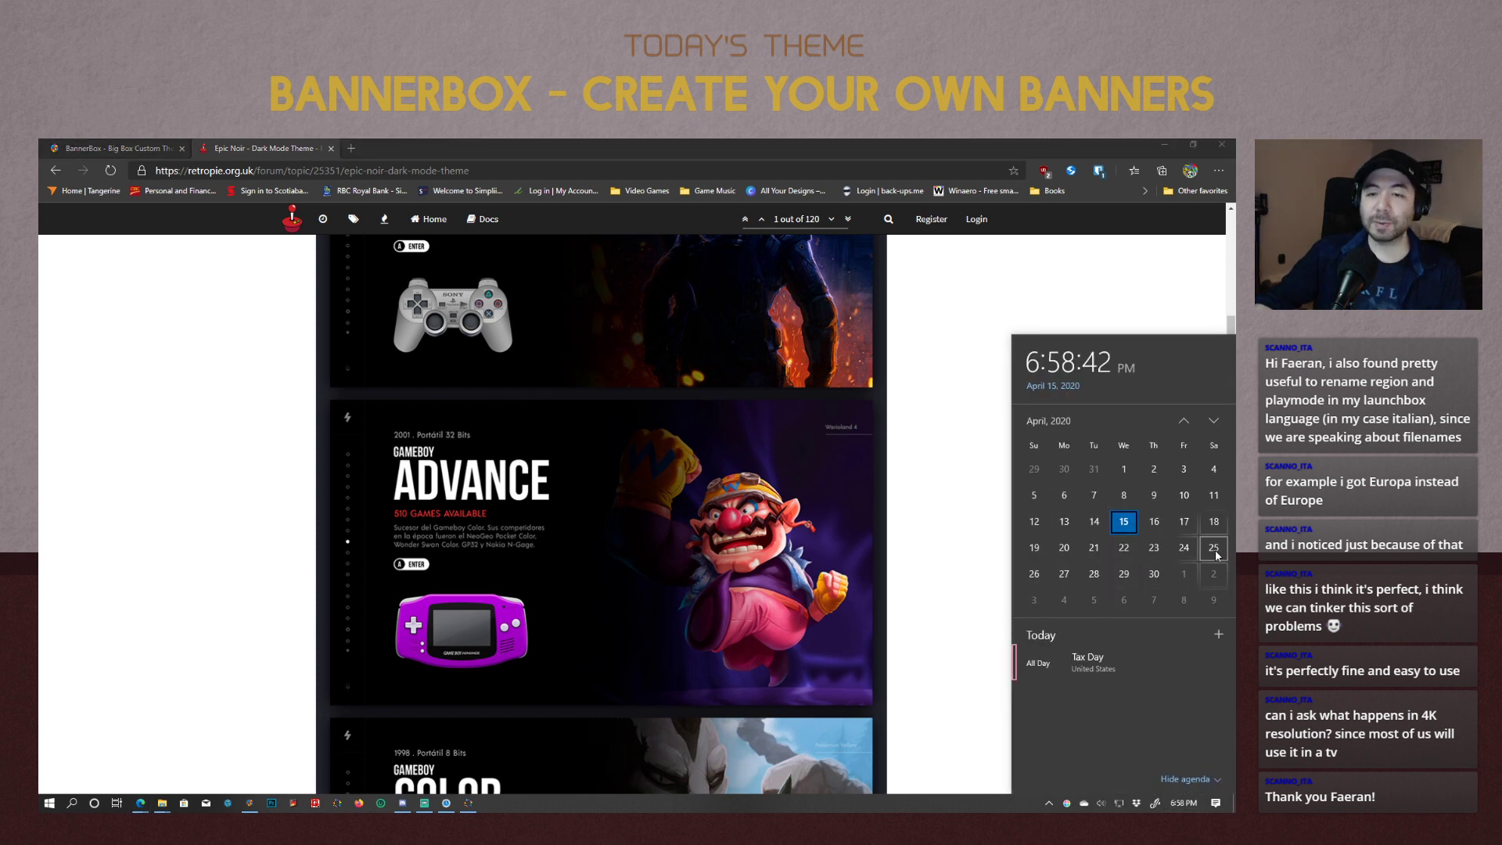
left_click(61, 362)
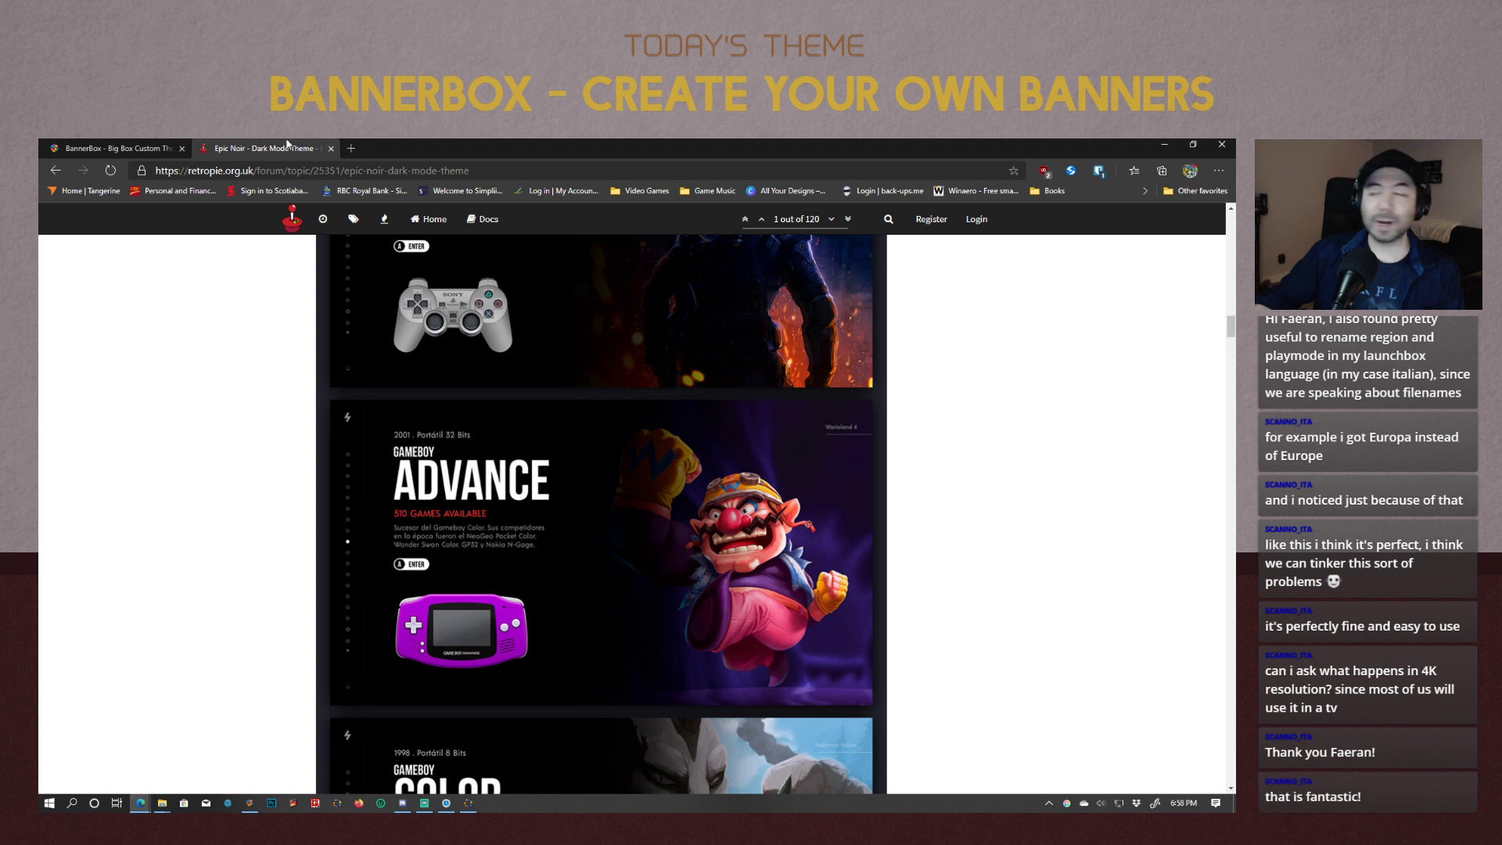